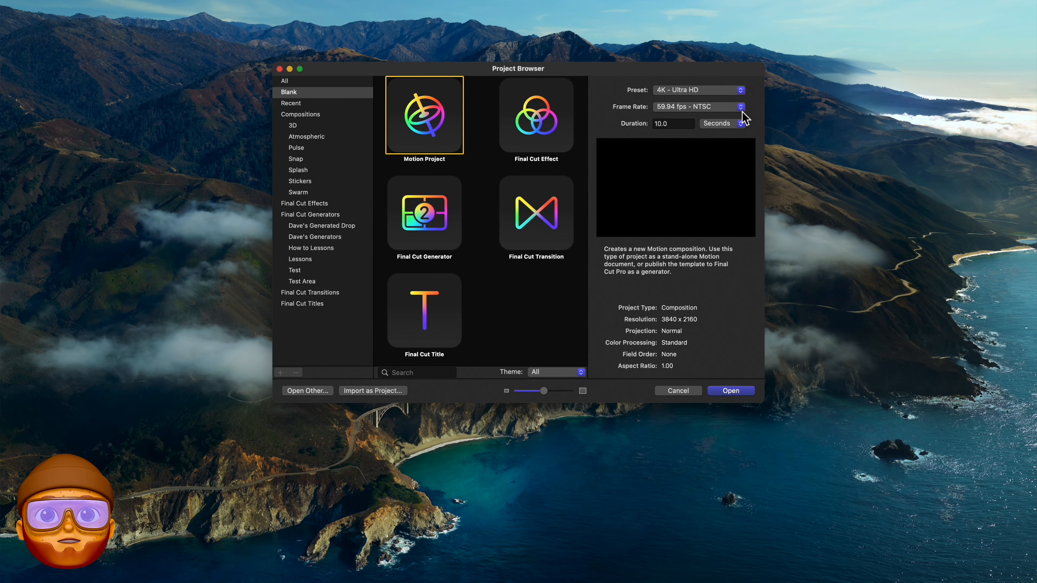
# Create a blank 4K - Ultra HD Motion project with the frame rate set to 30 fps.
pyautogui.click(741, 109)
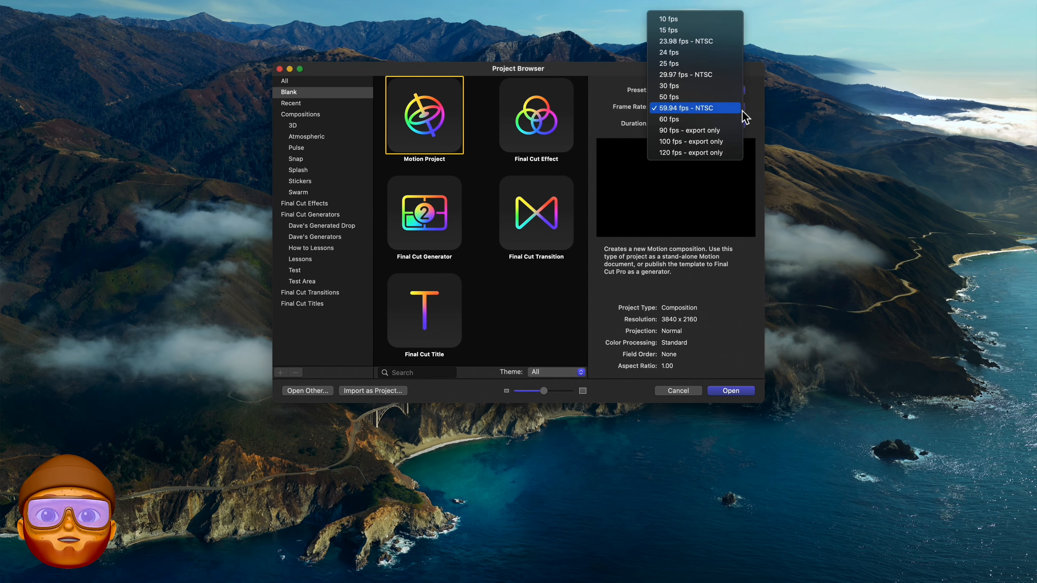
pyautogui.click(673, 86)
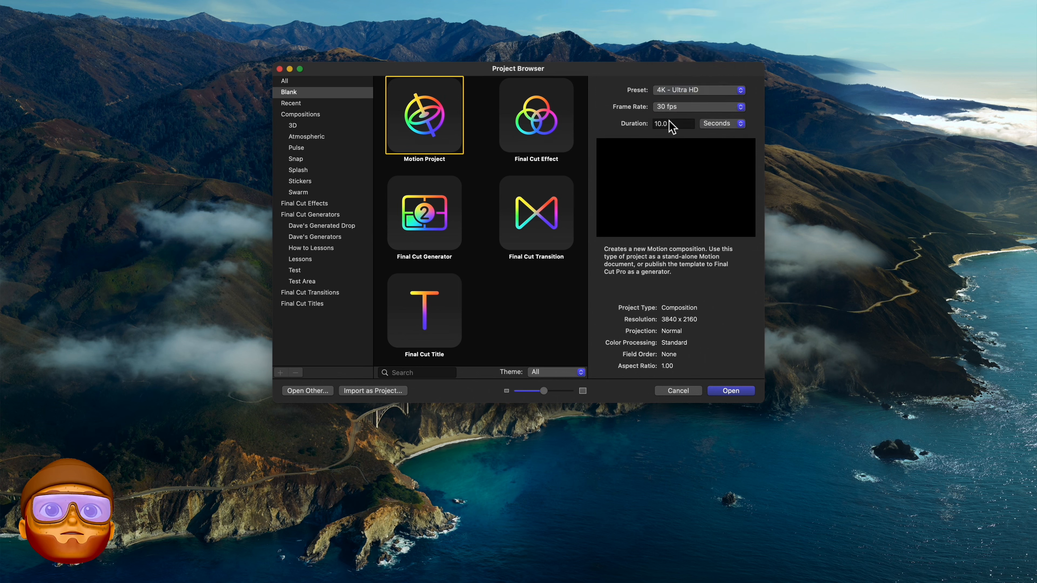
pyautogui.click(727, 393)
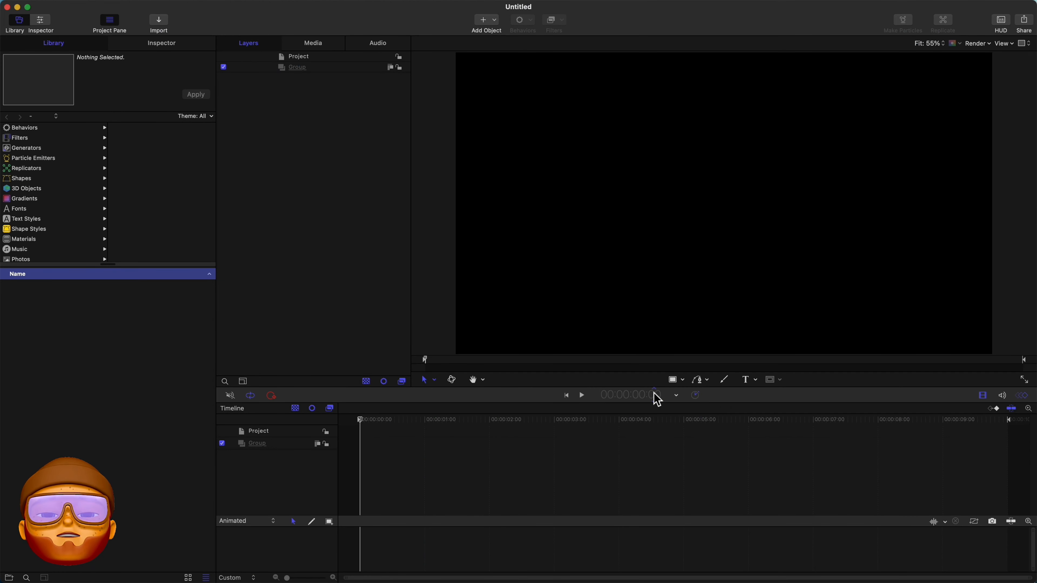
# Show the Inspector, narrow its pane and shrink the timeline area to enlarge the canvas.
pyautogui.click(176, 45)
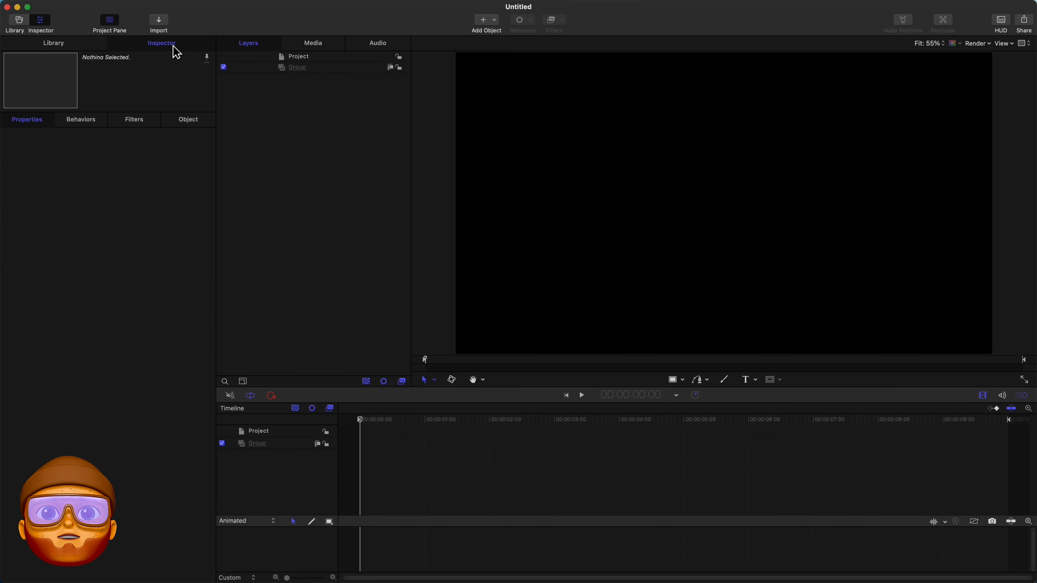
pyautogui.moveTo(221, 188); pyautogui.dragTo(160, 188)
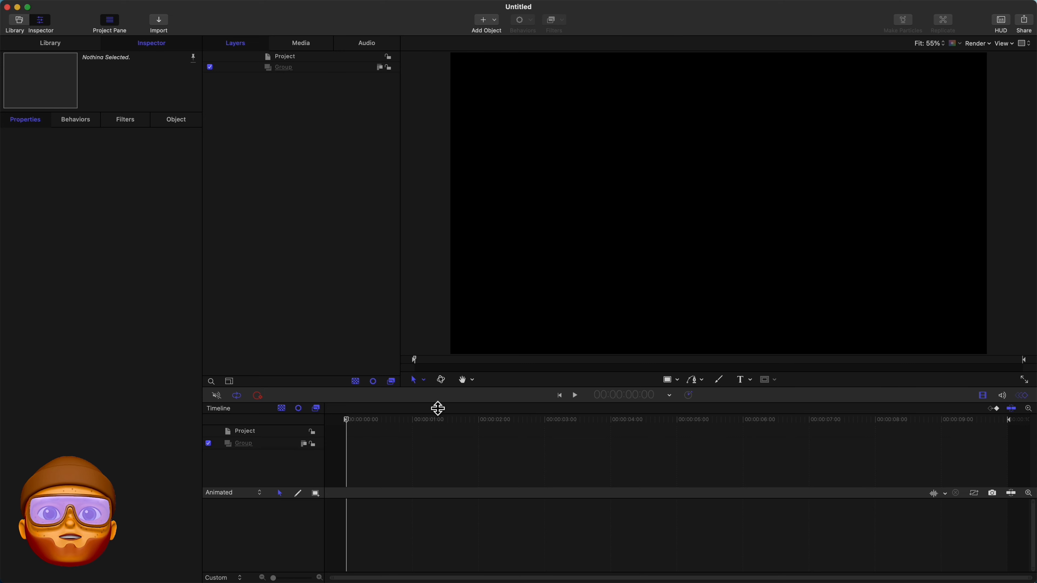
pyautogui.moveTo(437, 407); pyautogui.dragTo(433, 476)
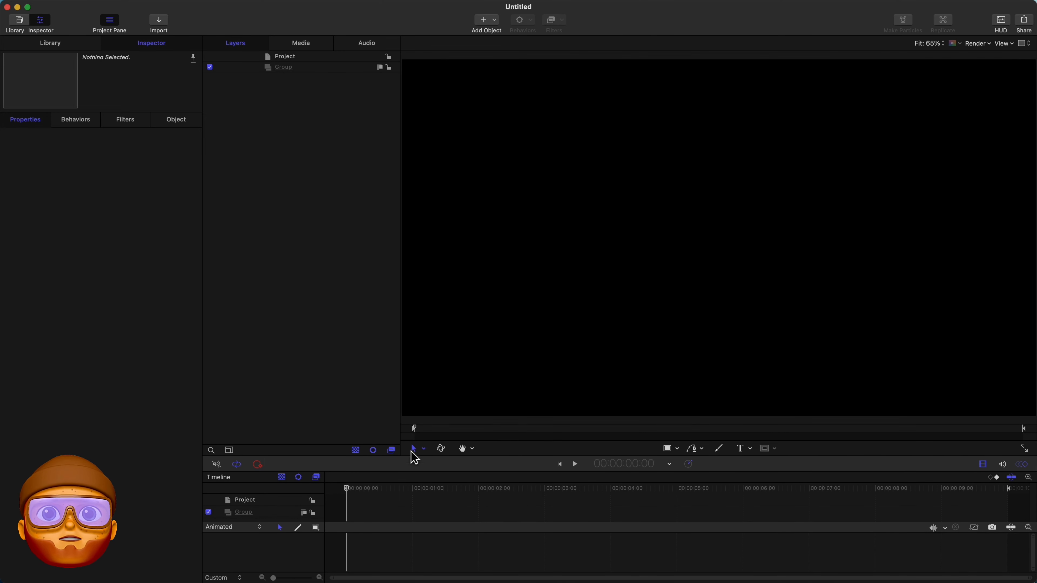
# Increase the row height of the layers list and delete the empty default group.
pyautogui.click(290, 69)
pyautogui.moveTo(290, 66); pyautogui.dragTo(289, 76)
pyautogui.rightClick(287, 85)
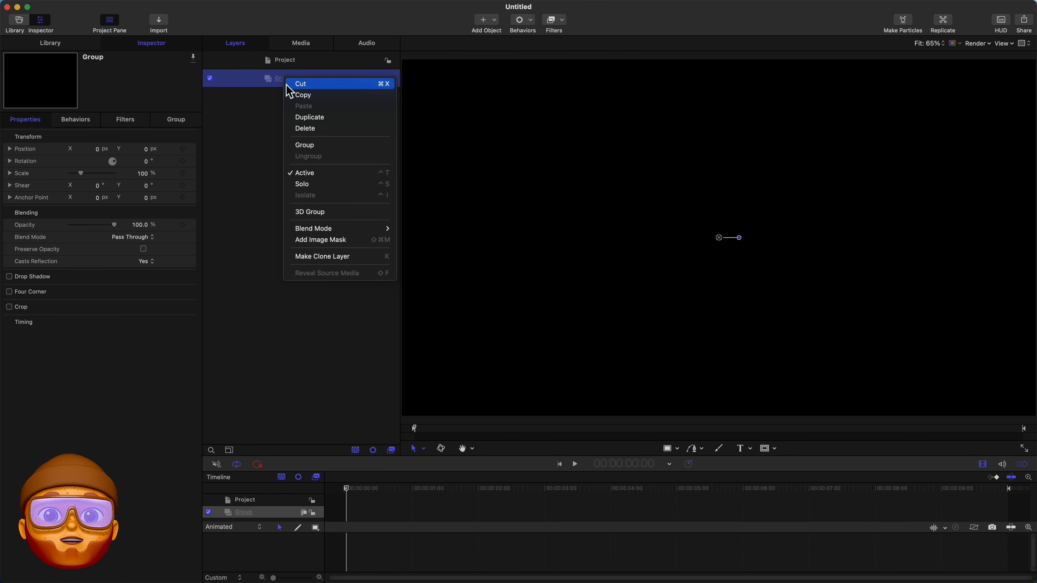
pyautogui.click(317, 130)
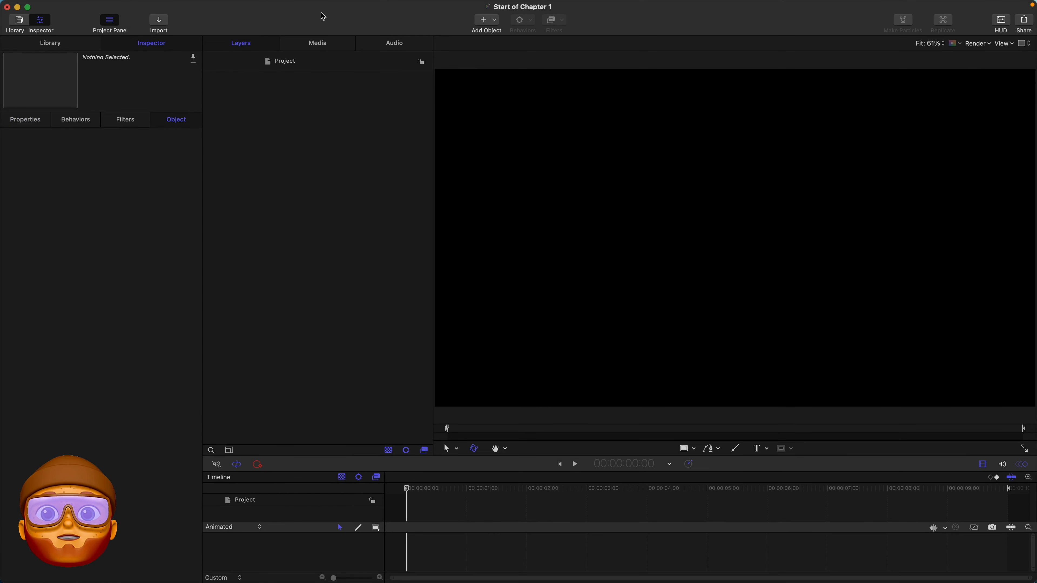
# Import the iMac.usdz model from the Motion Drop Zone Project folder and rename its group as 3D Text Group.
pyautogui.click(159, 26)
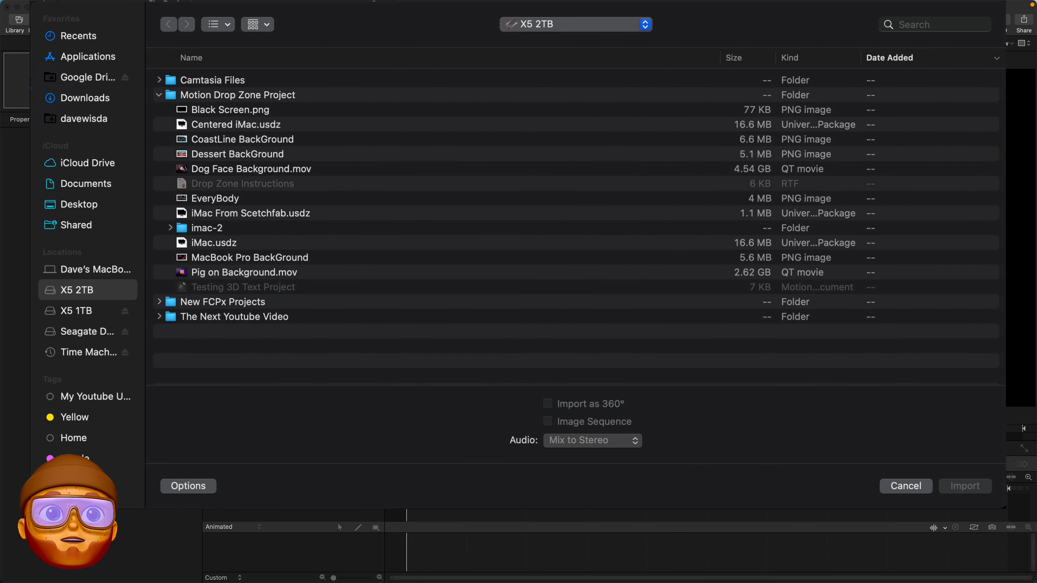
pyautogui.click(227, 214)
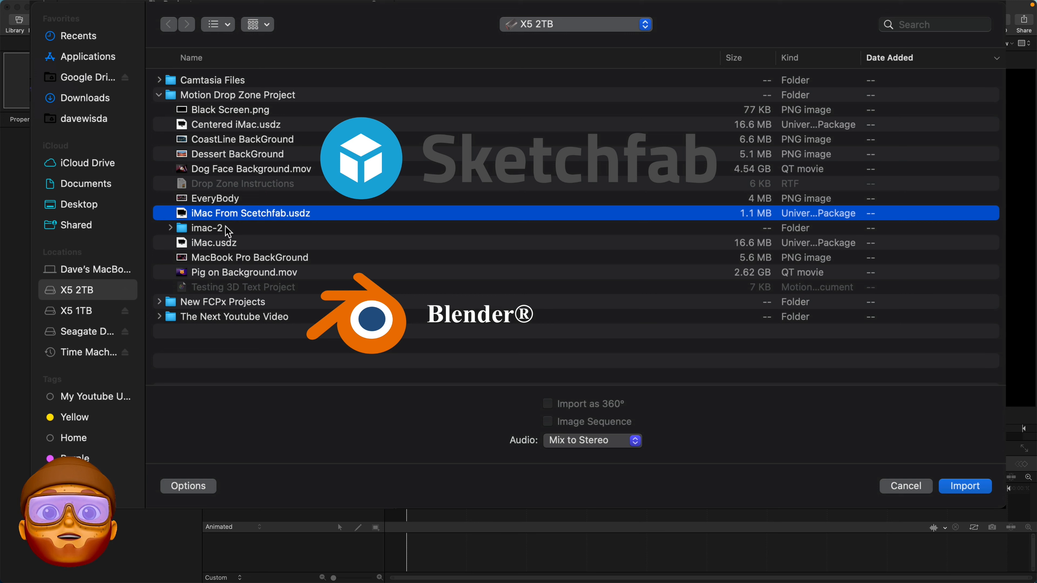
pyautogui.click(213, 245)
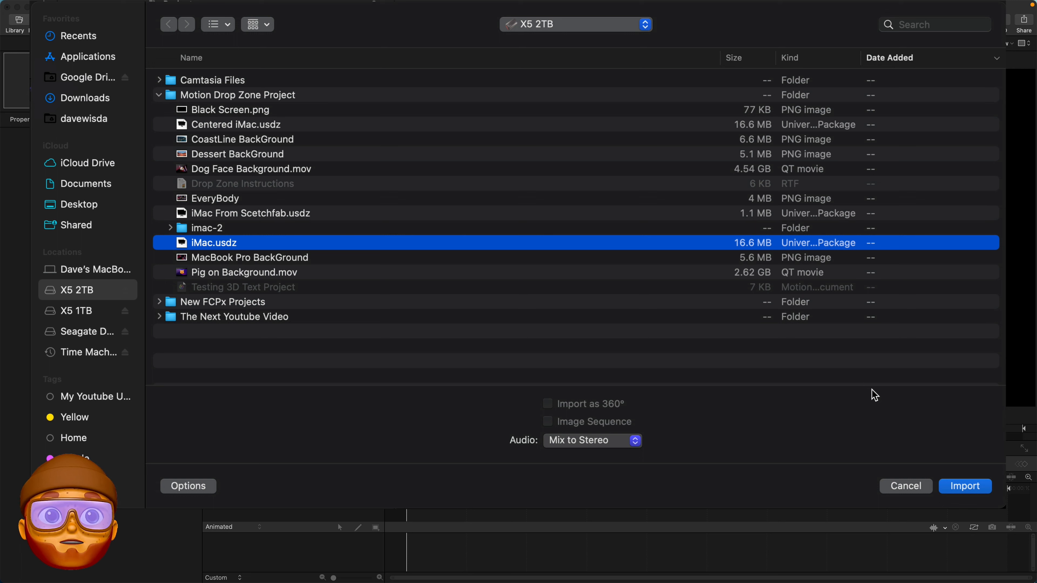
pyautogui.click(965, 486)
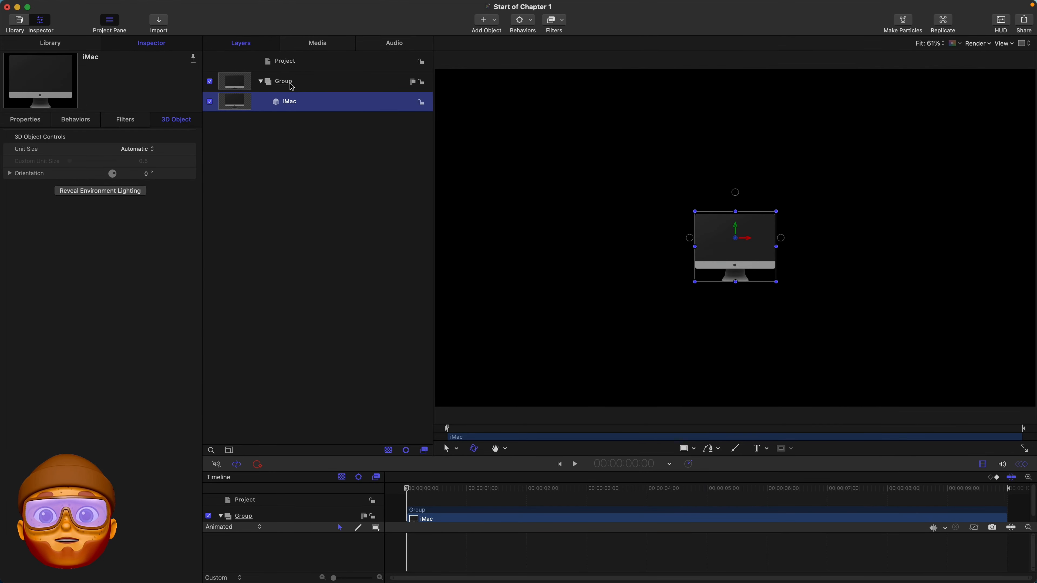
pyautogui.click(291, 84)
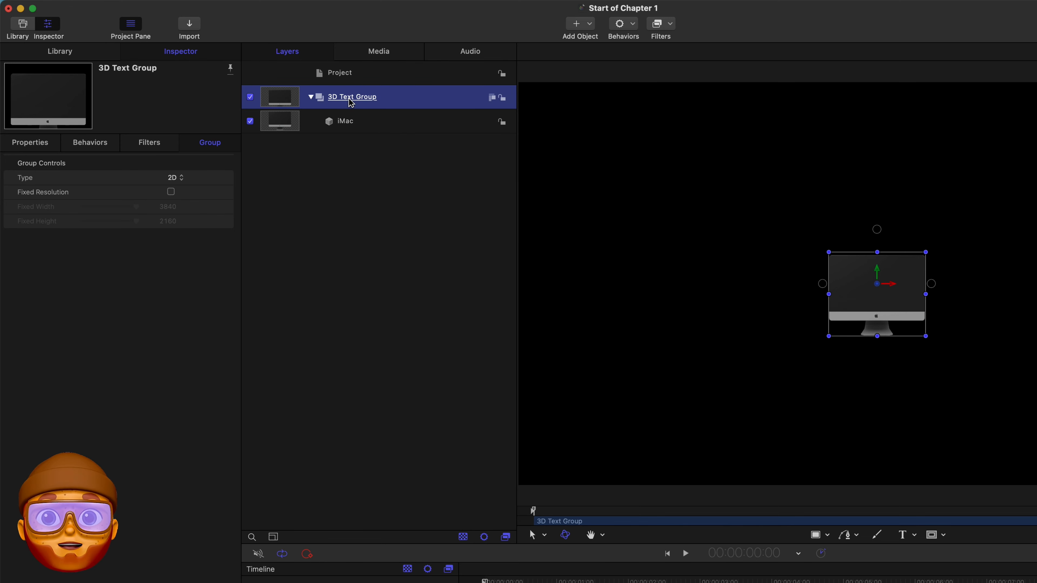
# Switch the iMac object's Unit Size to Custom and set its Custom Unit Size to 17.
pyautogui.click(351, 124)
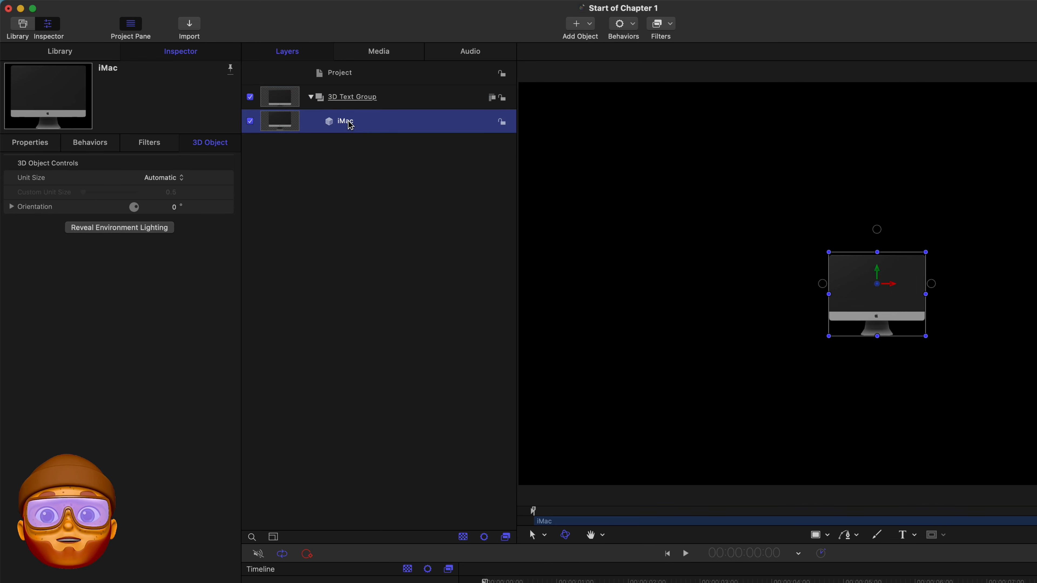
pyautogui.click(161, 180)
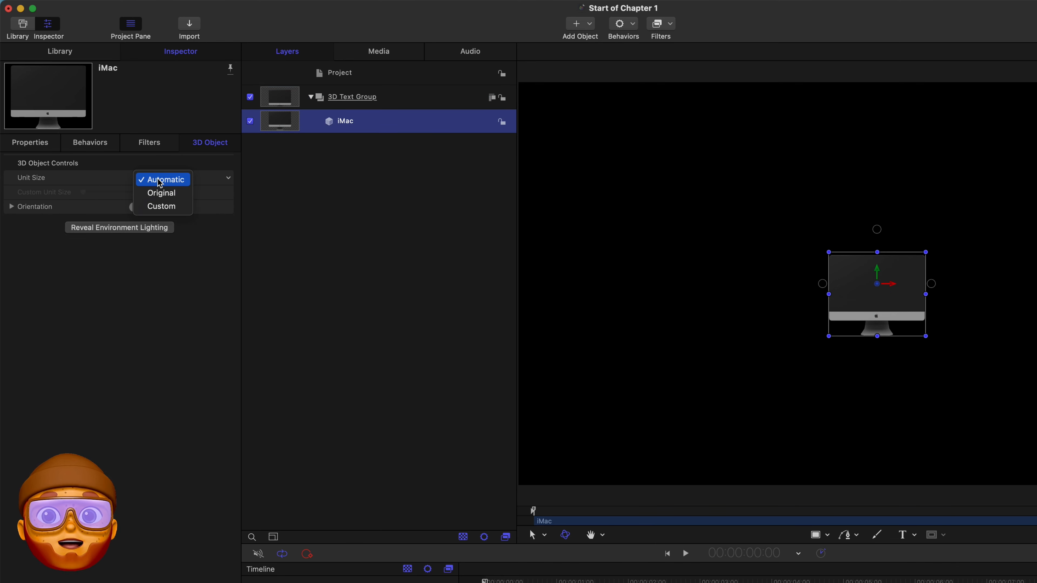
pyautogui.click(159, 209)
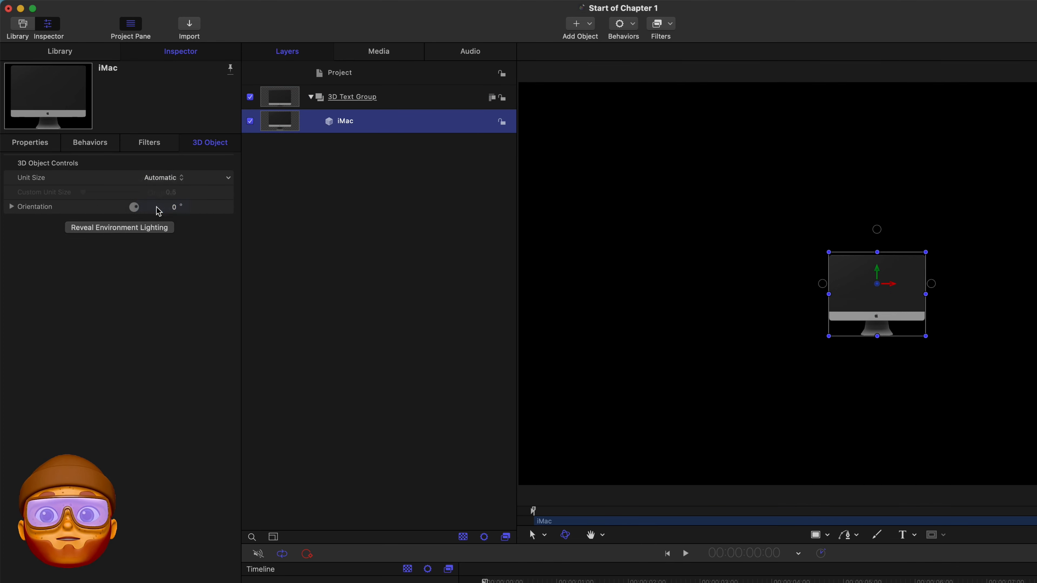
pyautogui.click(171, 194)
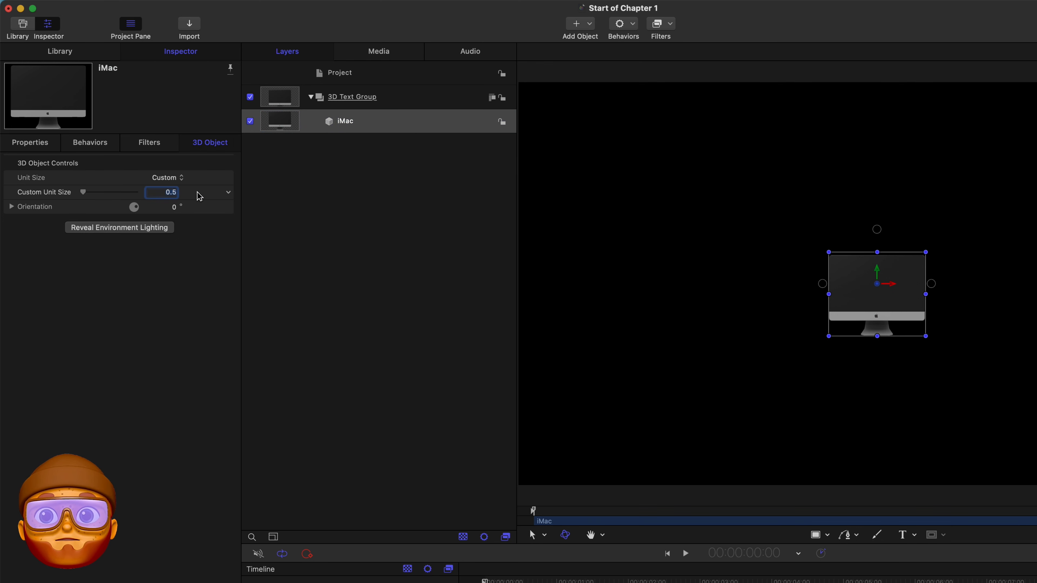
pyautogui.write('1')
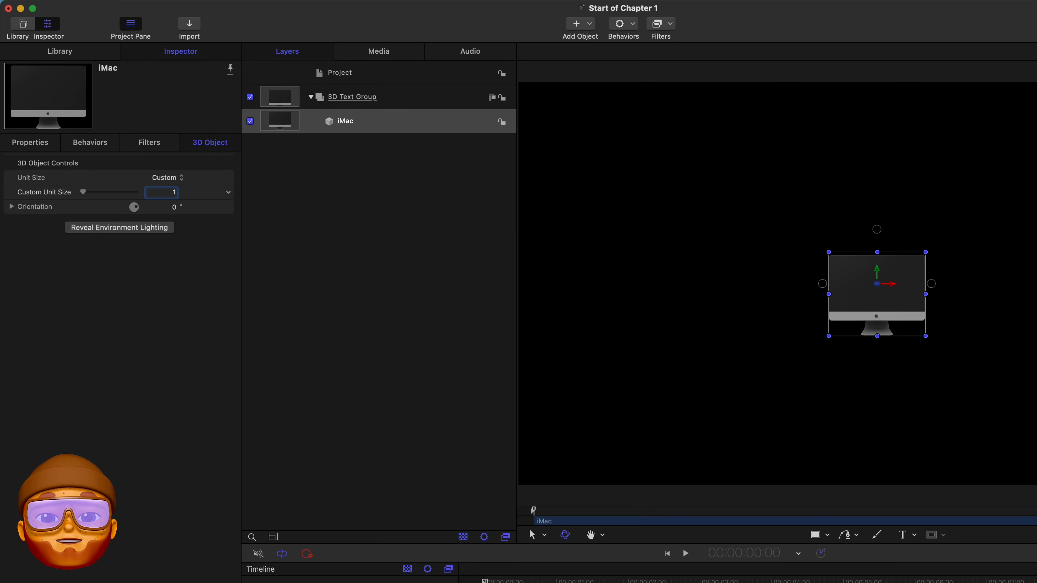
pyautogui.write('7')
pyautogui.press('Return')
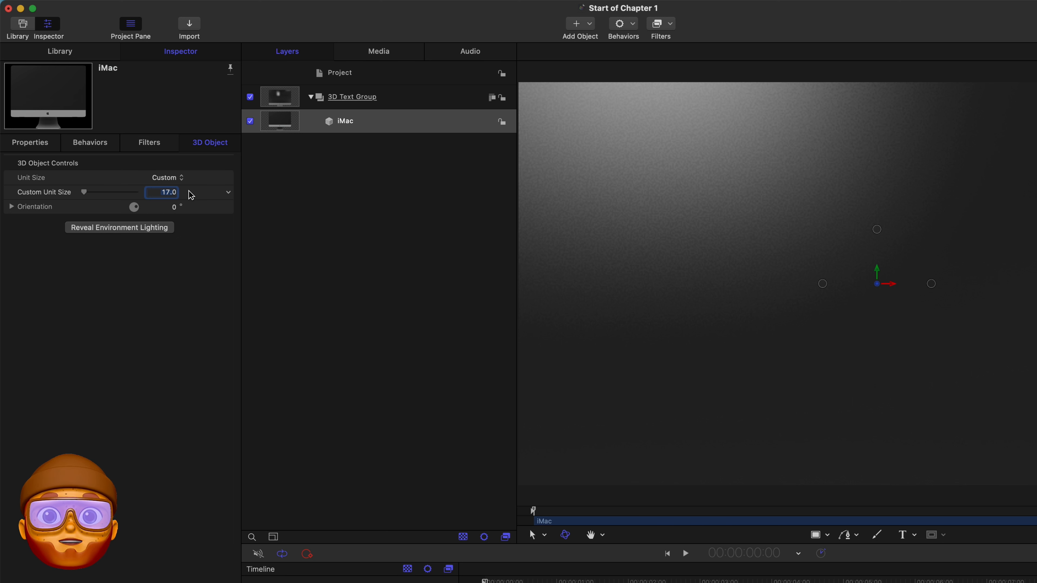
# Set the iMac's Custom Unit Size to 1.7.
pyautogui.click(170, 193)
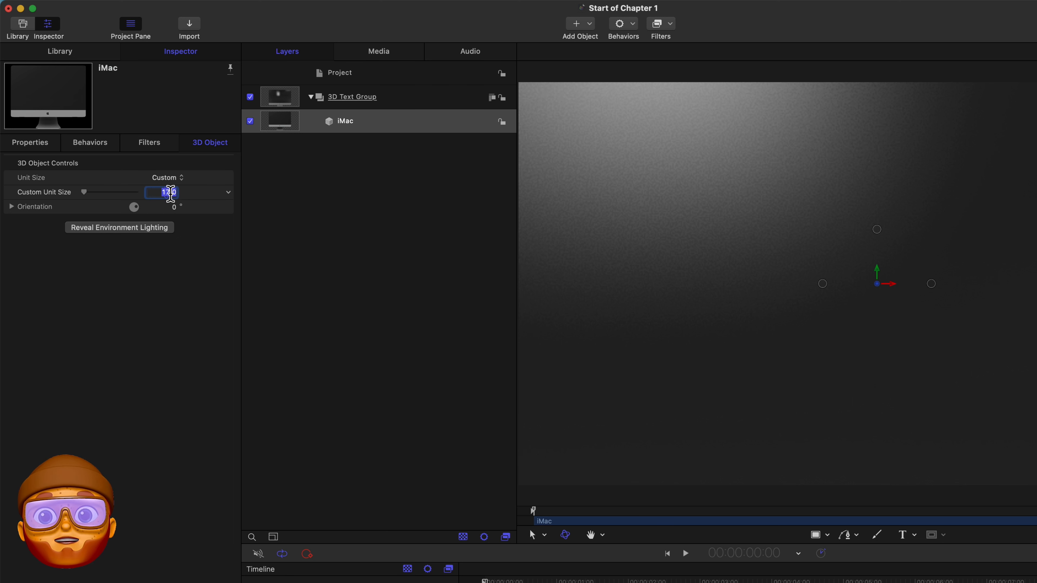
pyautogui.write('1')
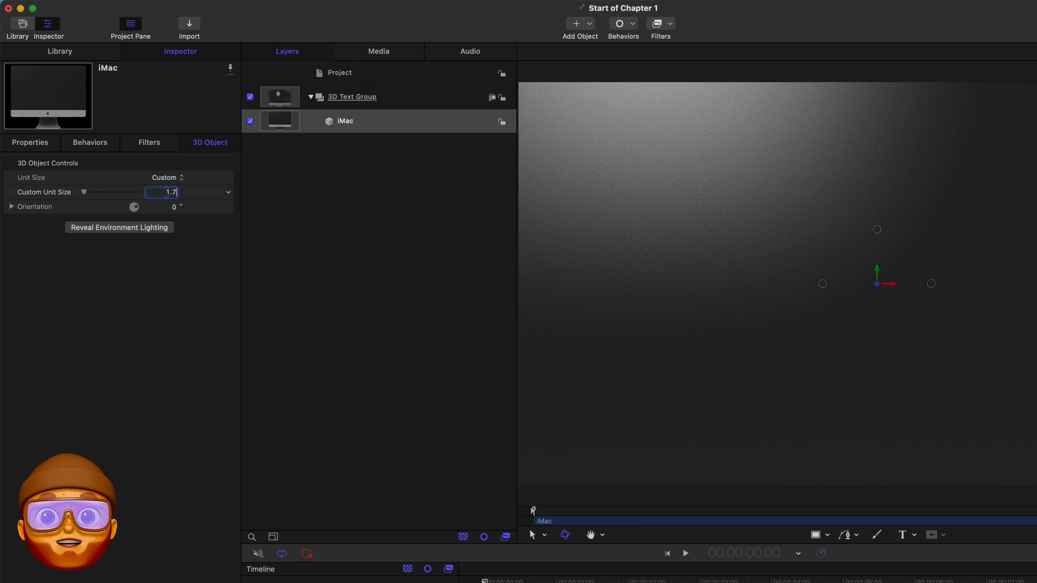
pyautogui.press('Return')
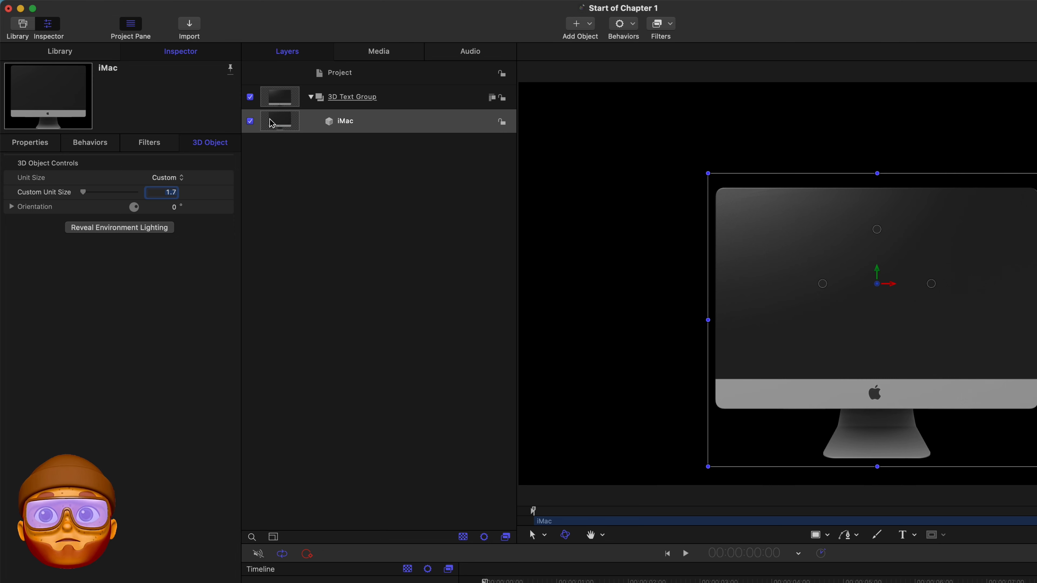
# Import Pig on Background.mov above the iMac and convert it to a Drop Zone.
pyautogui.click(187, 28)
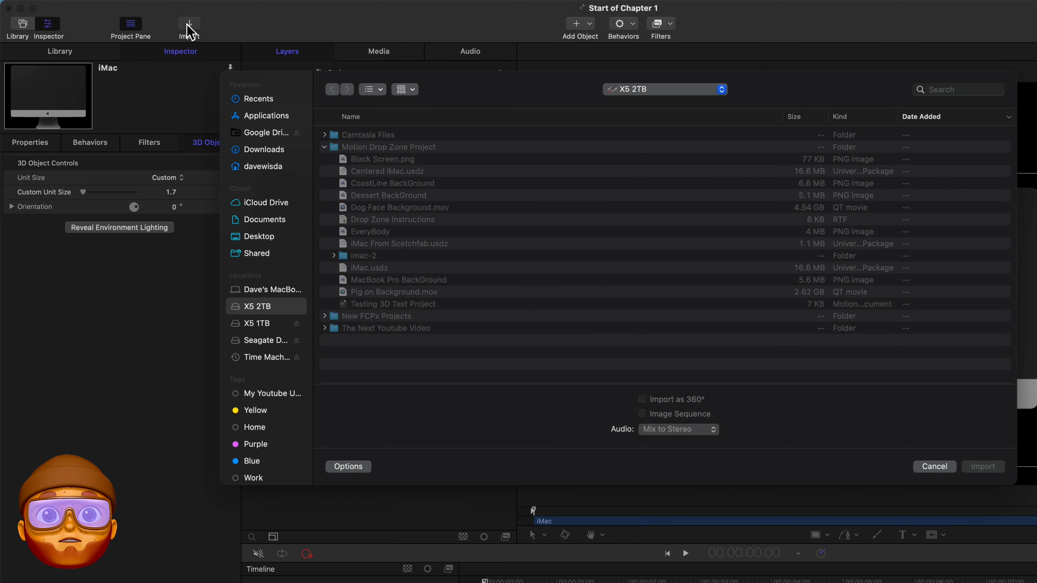
pyautogui.click(375, 295)
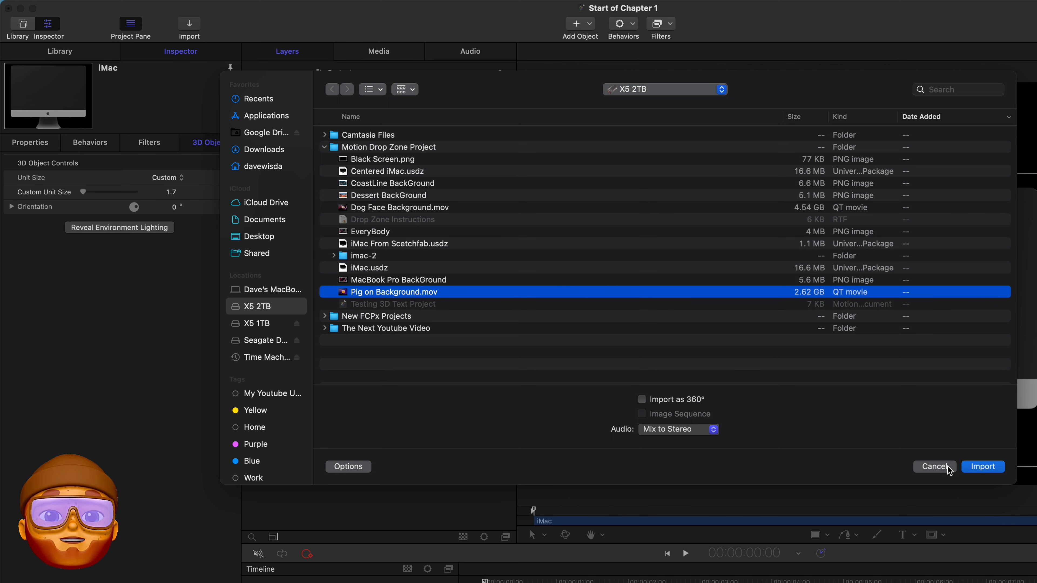
pyautogui.click(982, 467)
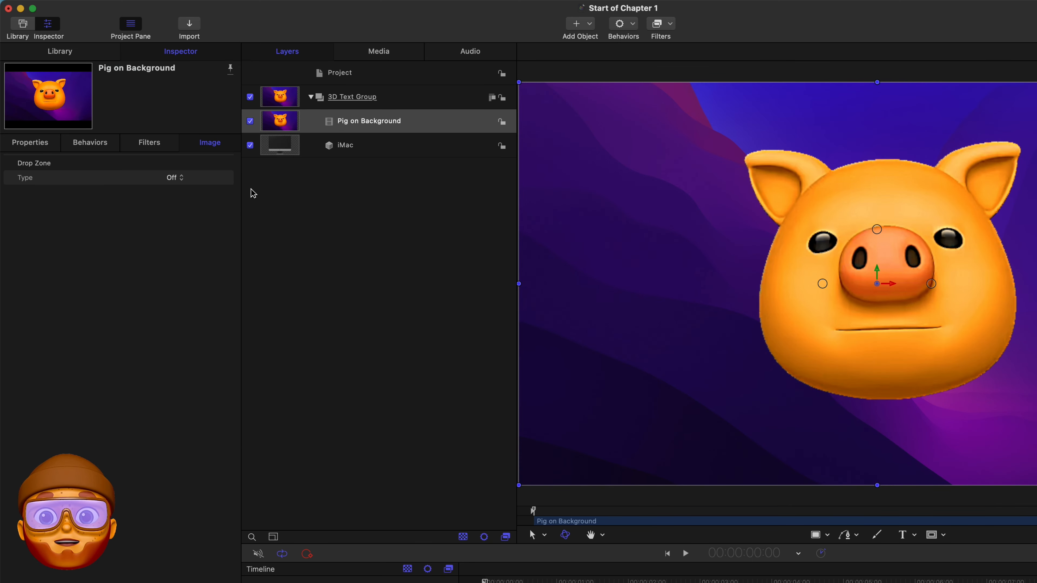
pyautogui.click(171, 180)
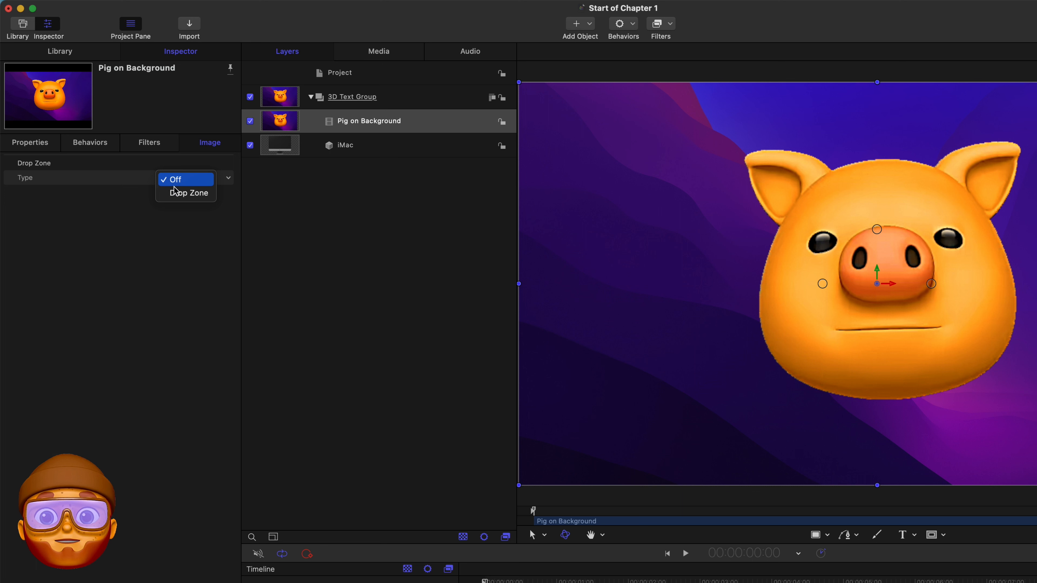
pyautogui.click(182, 194)
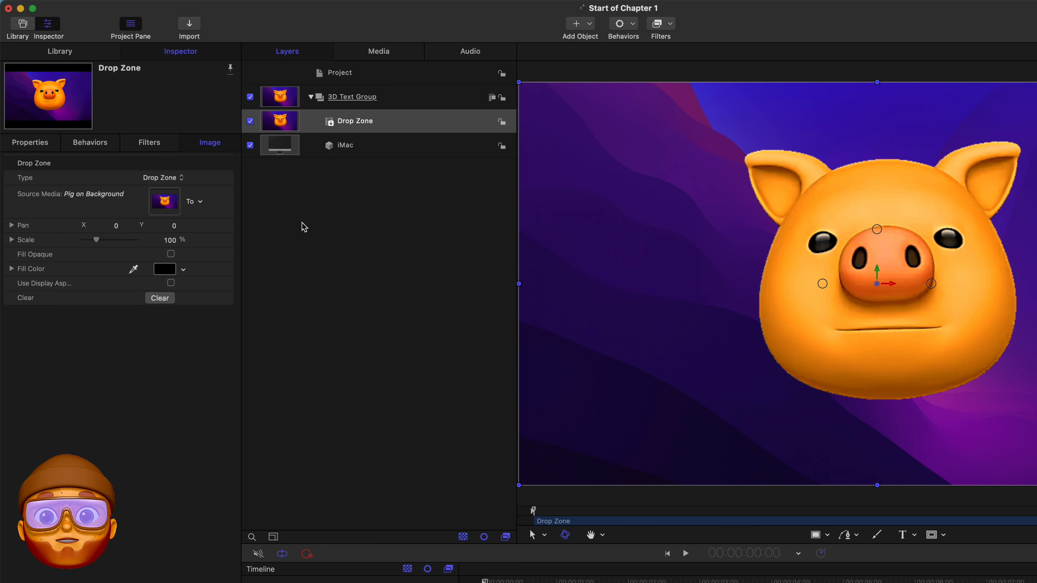
# Unpublish the drop zone's source media, then publish it again with the layer renamed as Background Drop Zone.
pyautogui.click(229, 204)
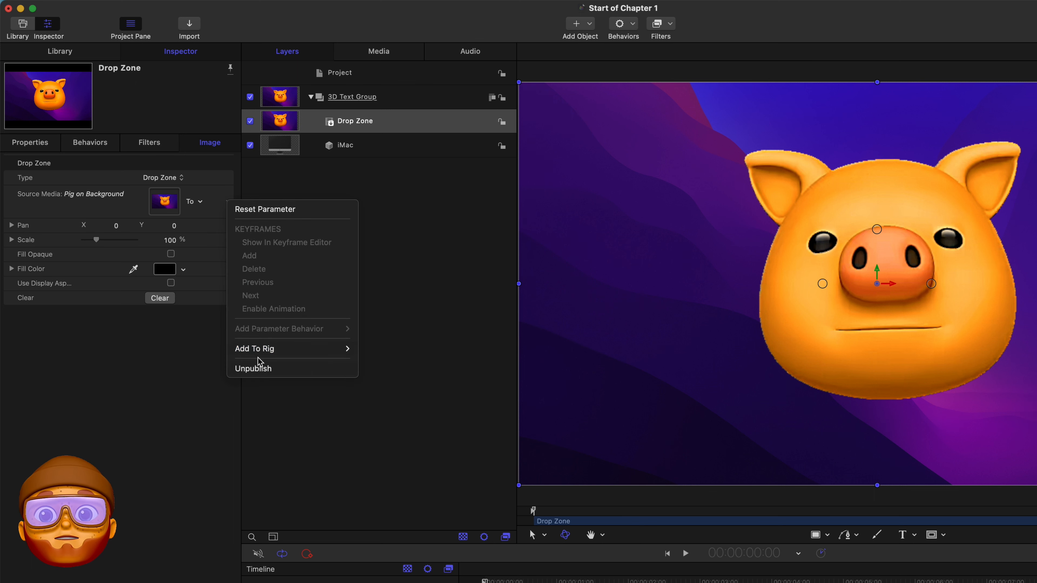
pyautogui.click(254, 368)
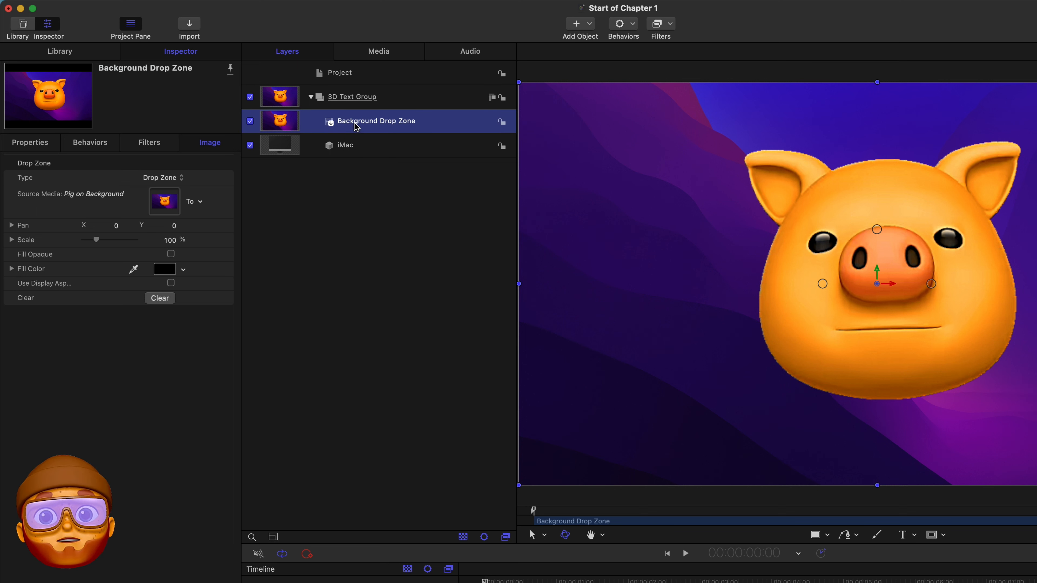
pyautogui.click(228, 203)
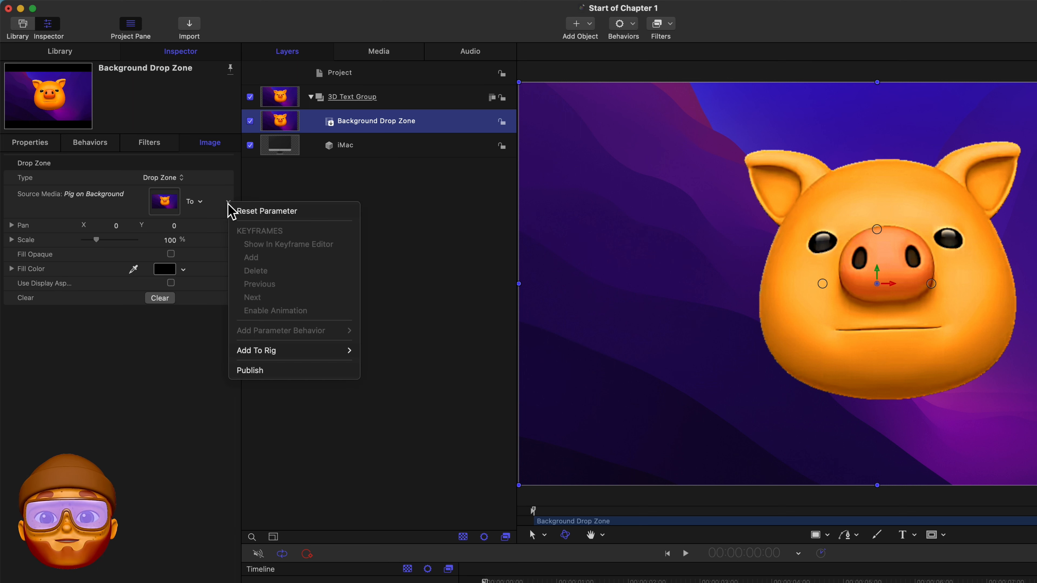
pyautogui.click(260, 370)
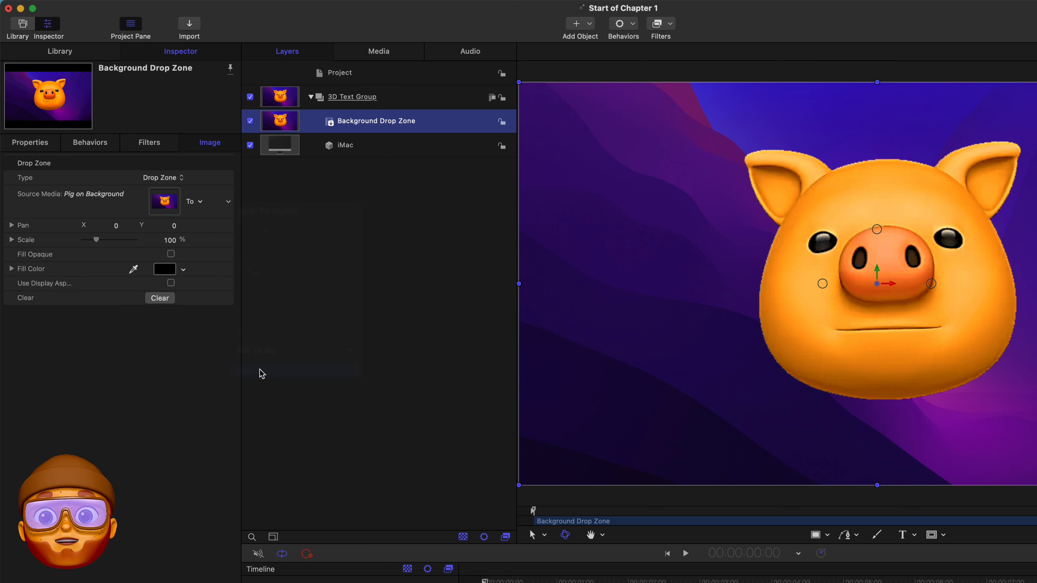
# Scale the Background Drop Zone to 41% so that it fits the iMac's screen.
pyautogui.click(32, 143)
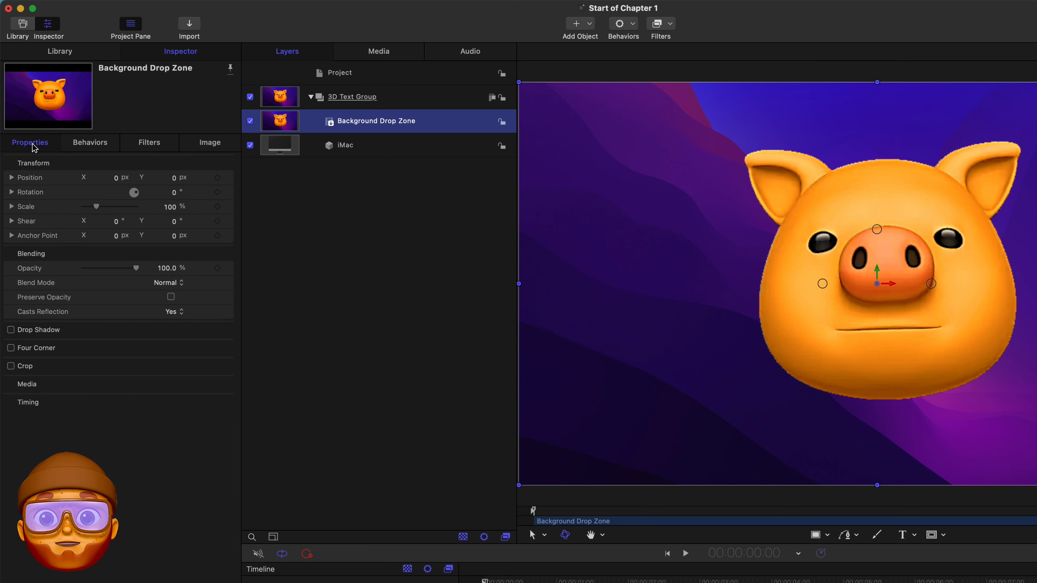
pyautogui.click(171, 208)
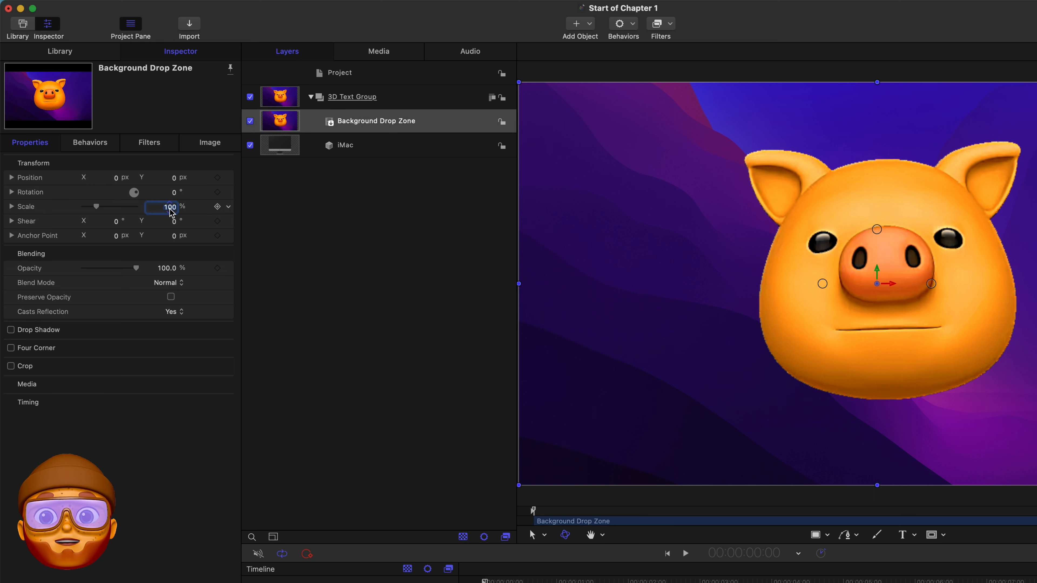
pyautogui.write('41')
pyautogui.press('Return')
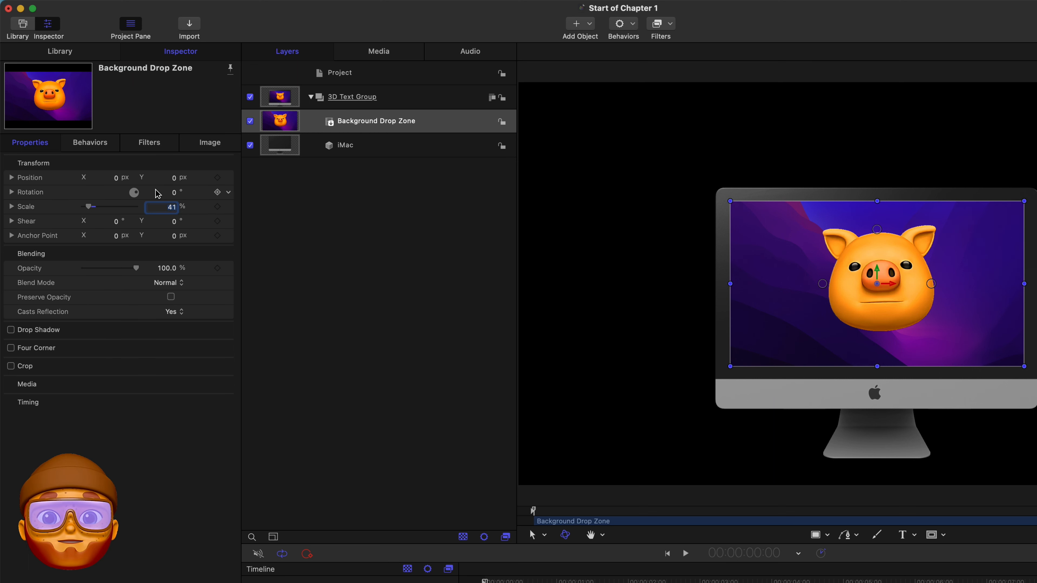
# Link the Background Drop Zone's Rotation to the iMac with a Link parameter behavior renamed as Link Rotation to iMac.
pyautogui.click(228, 194)
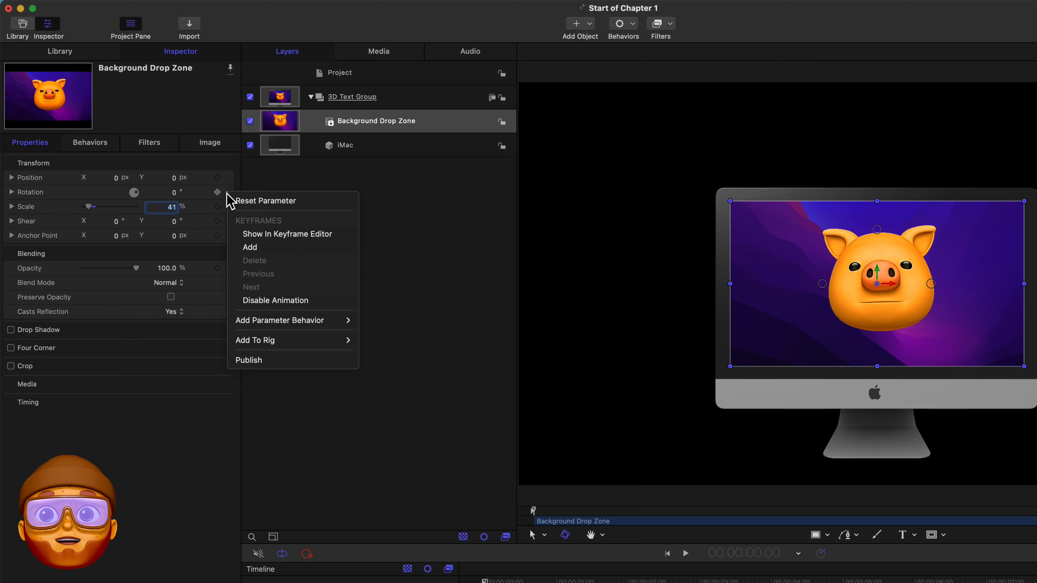
pyautogui.moveTo(309, 325)
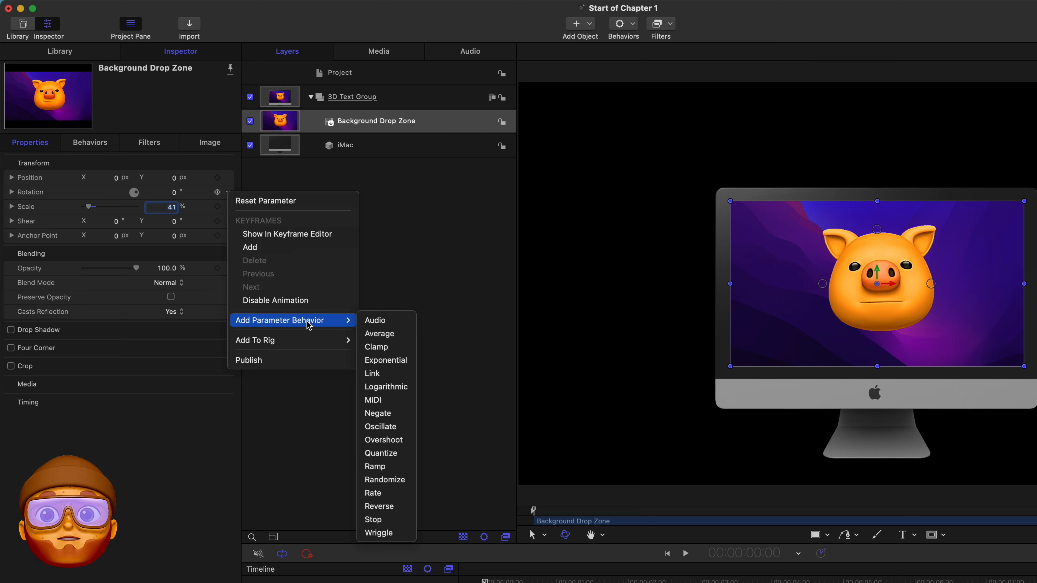
pyautogui.click(372, 374)
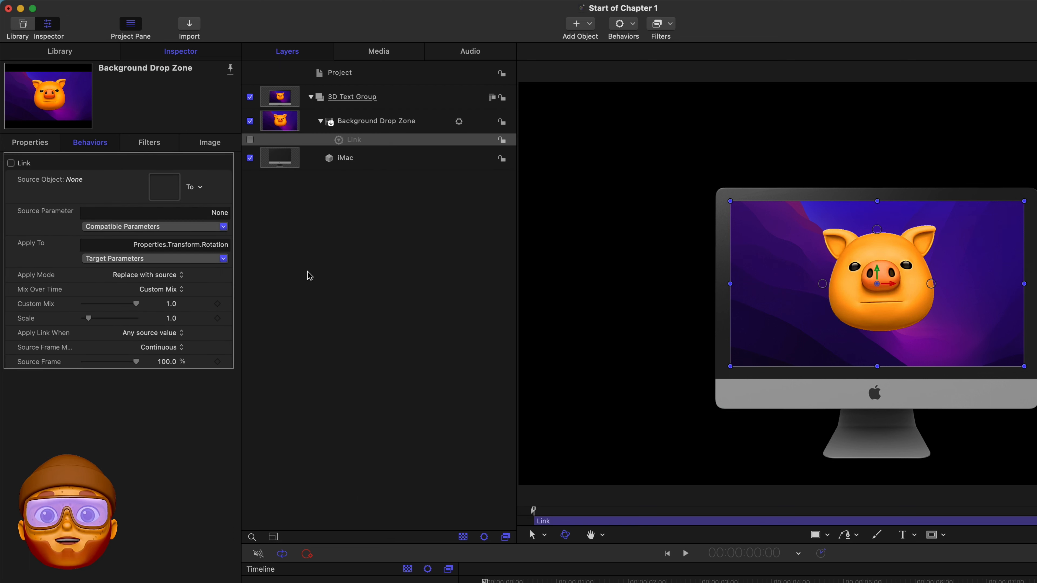
pyautogui.moveTo(279, 166); pyautogui.dragTo(163, 190)
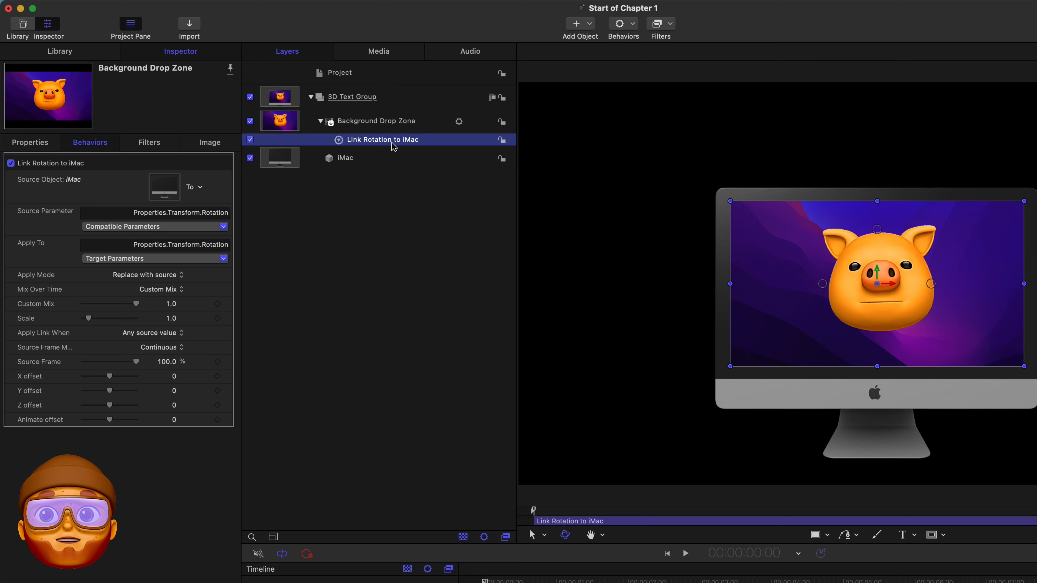
# Link the Background Drop Zone's Position to the iMac with a Link parameter behavior renamed as Link Position to IMac.
pyautogui.click(382, 121)
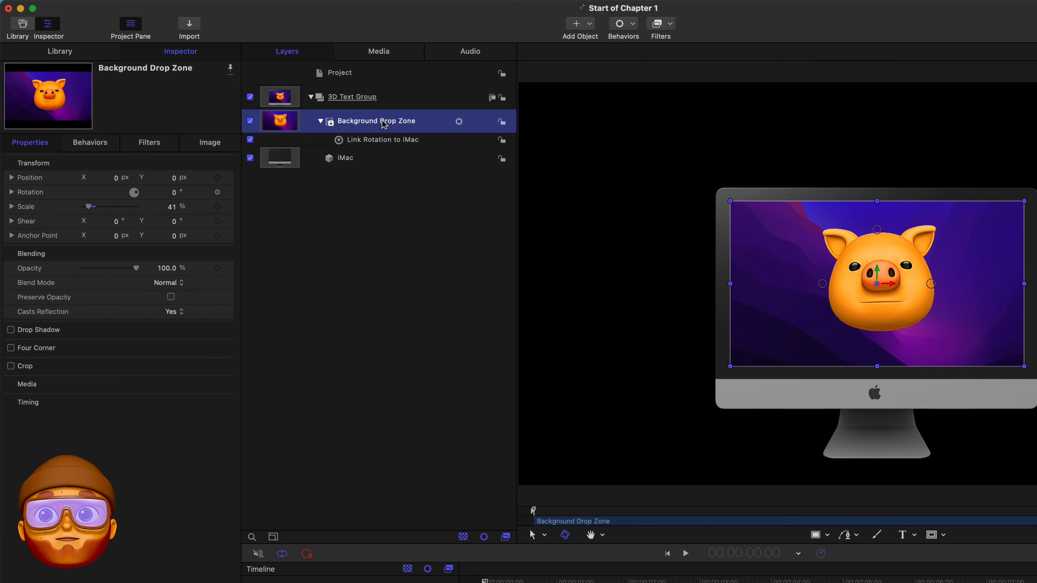
pyautogui.click(229, 178)
pyautogui.moveTo(303, 305)
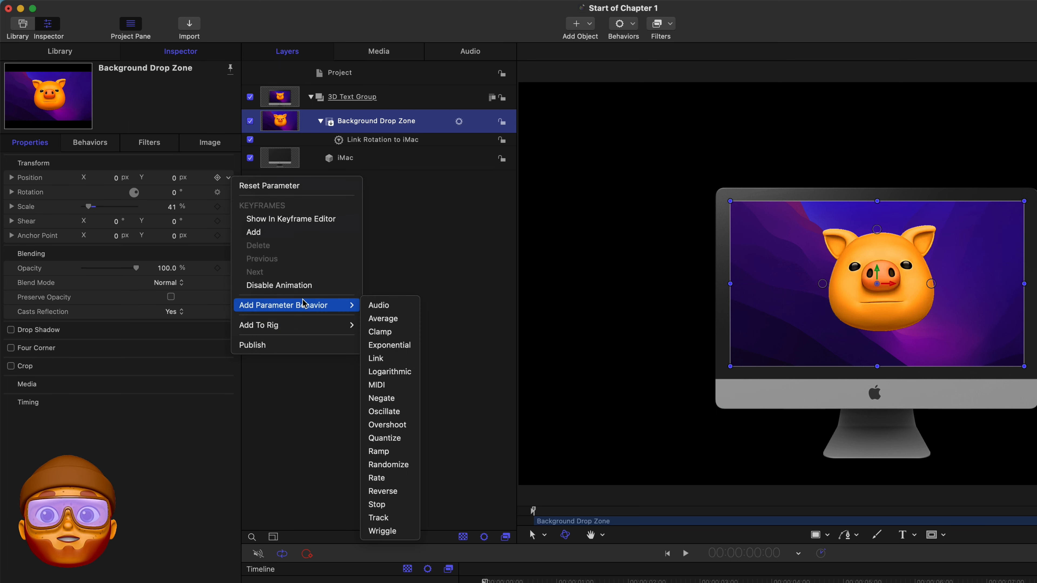
pyautogui.click(376, 358)
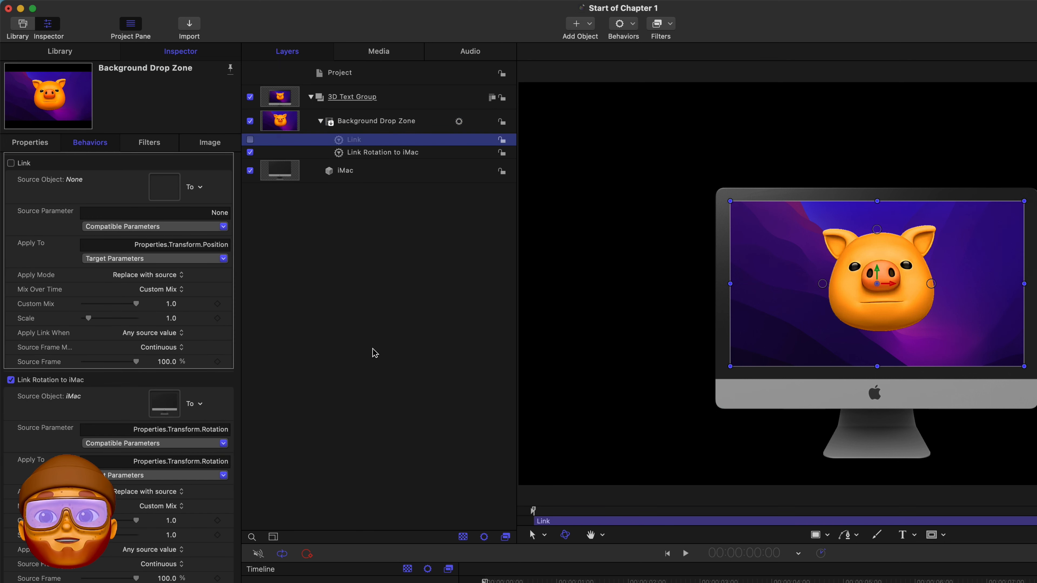
pyautogui.moveTo(283, 173); pyautogui.dragTo(165, 187)
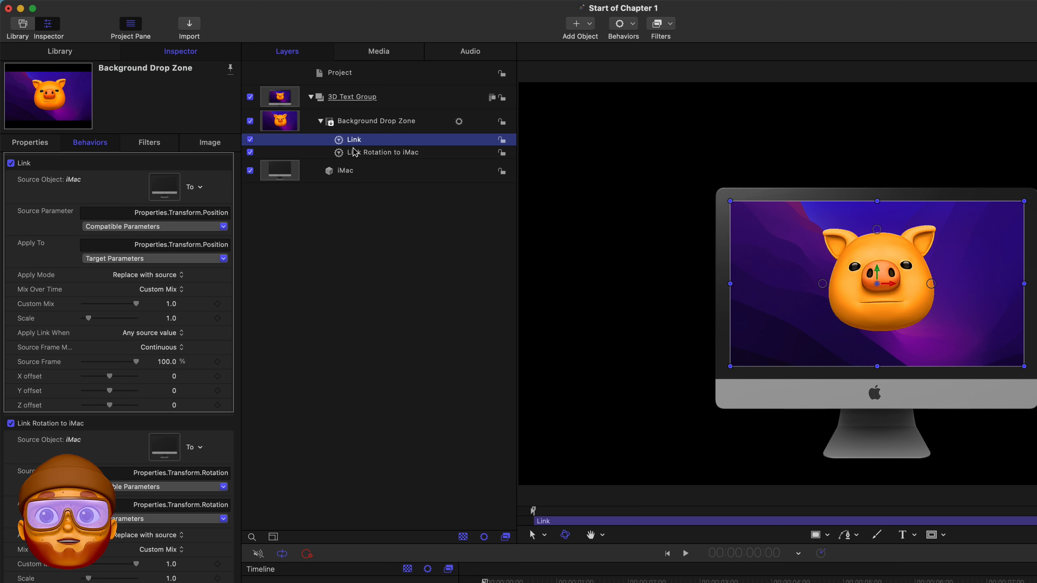
pyautogui.write('Link Position to IMac')
pyautogui.press('Return')
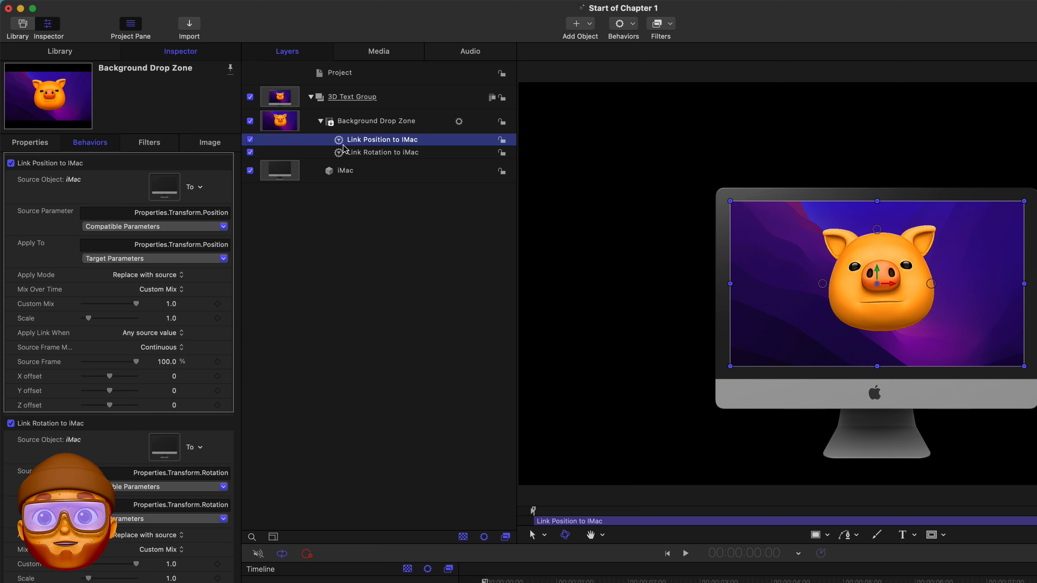
# Link the Background Drop Zone's Scale to the iMac with a Link parameter behavior renamed as Link Scale to iMac.
pyautogui.click(357, 127)
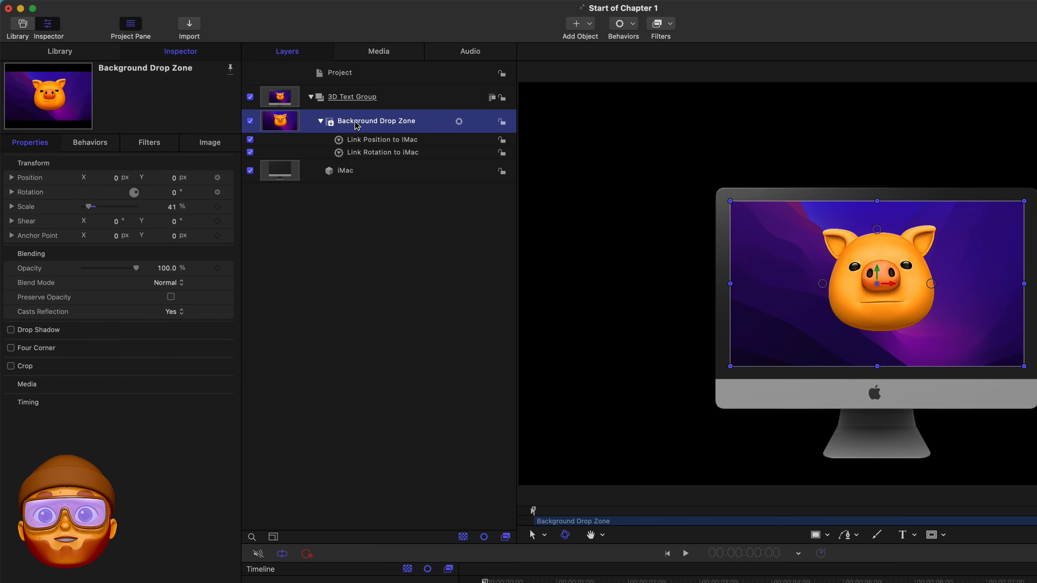
pyautogui.click(228, 209)
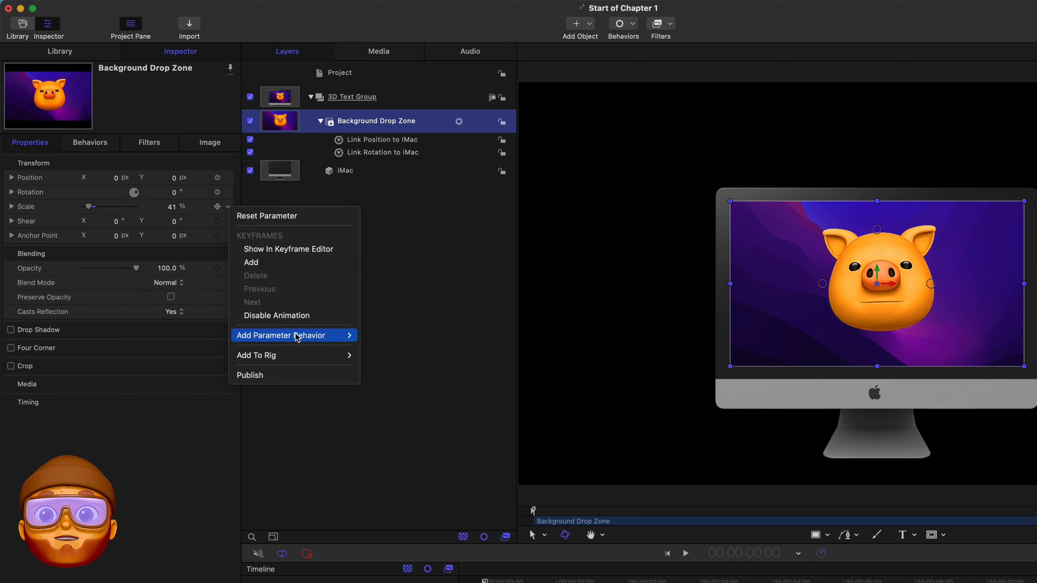
pyautogui.moveTo(298, 337)
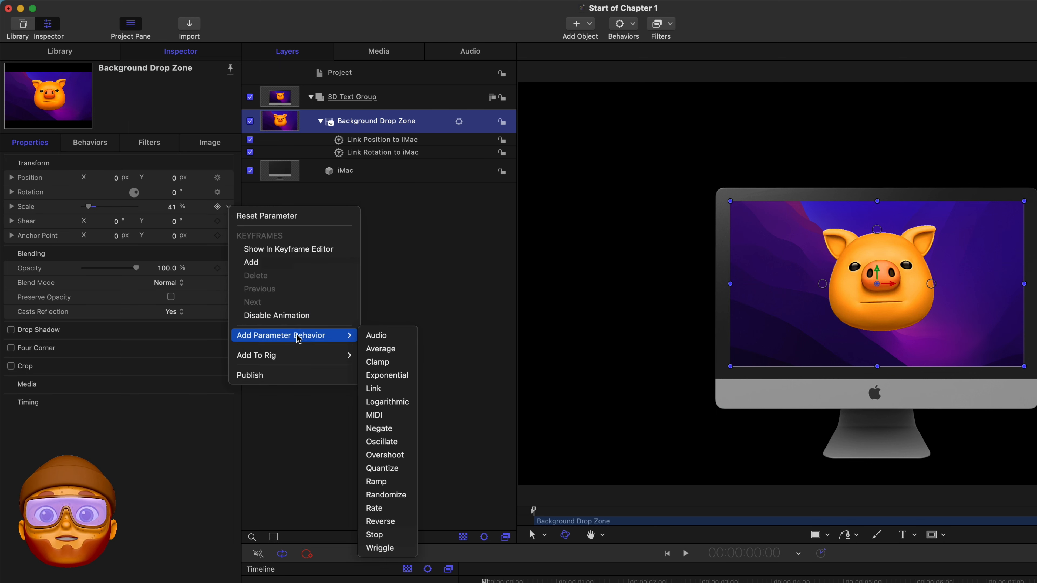
pyautogui.click(387, 389)
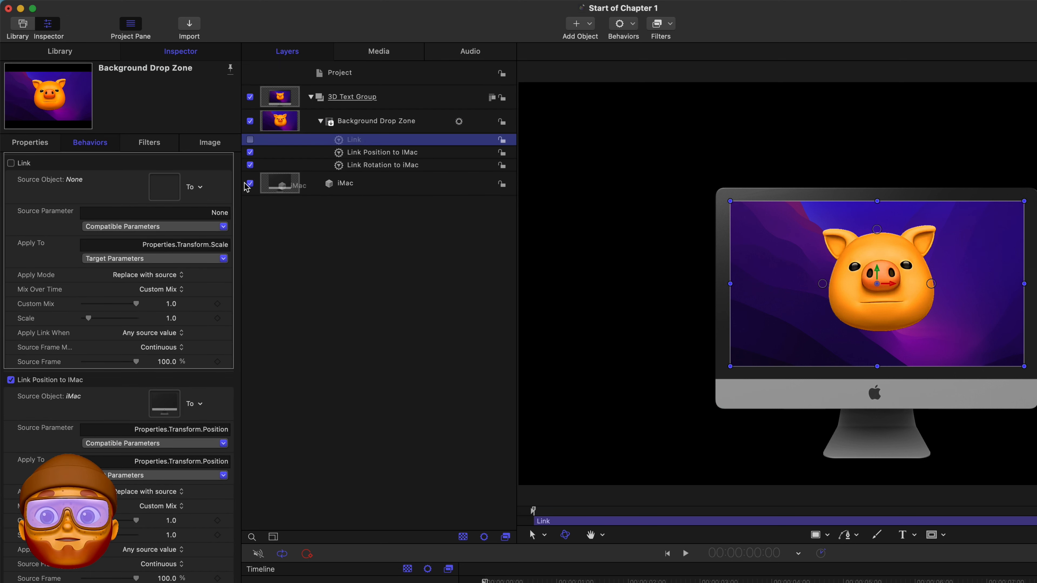
pyautogui.moveTo(280, 183); pyautogui.dragTo(155, 189)
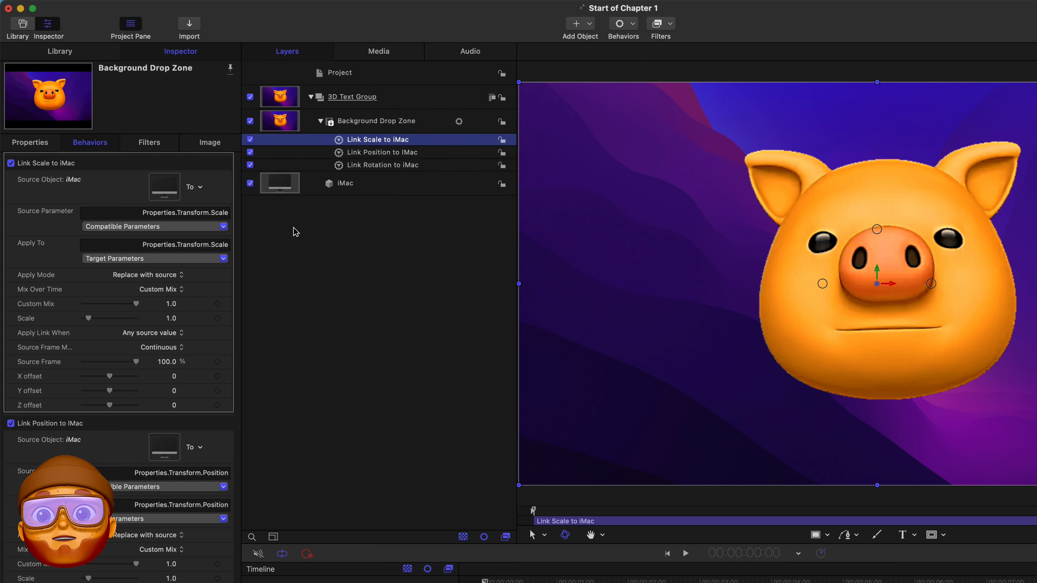
# Set the Scale value of the Link Scale to iMac behavior to 0.41.
pyautogui.click(168, 317)
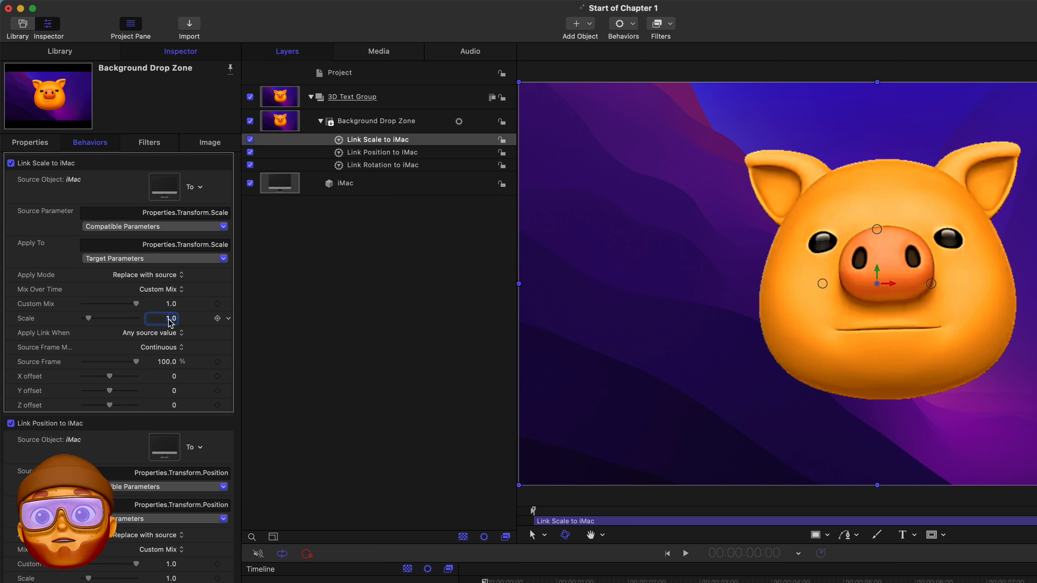
pyautogui.press('BackSpace')
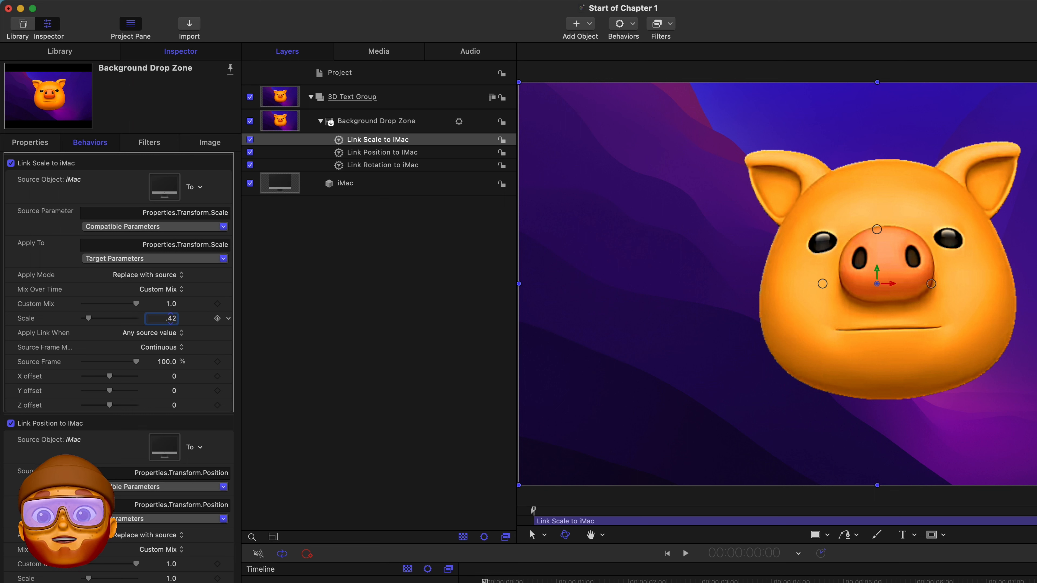
pyautogui.press('BackSpace')
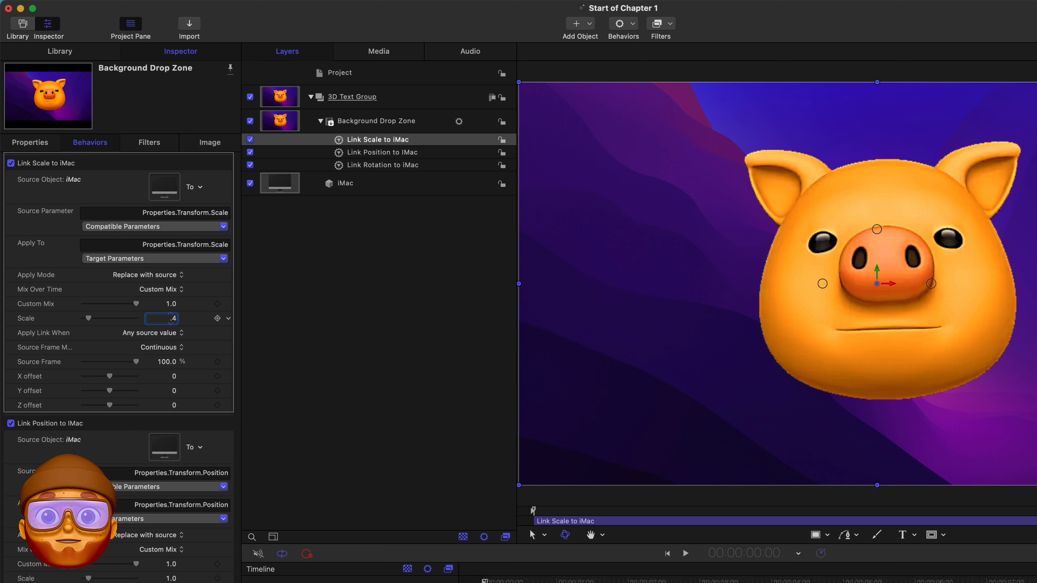
pyautogui.press('Return')
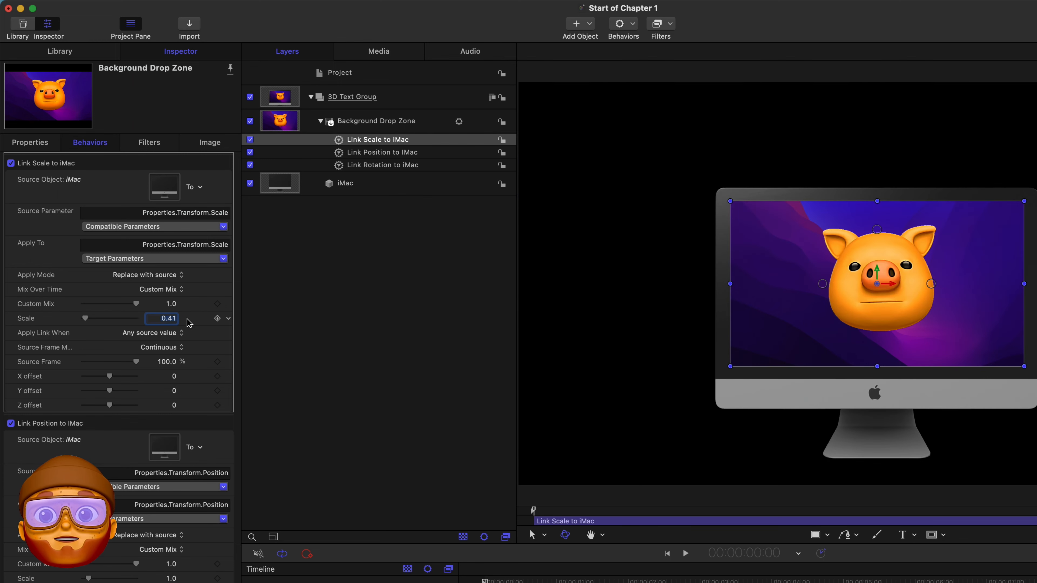
# Import Dog Face Background.mov above the Background Drop Zone and convert it to a Drop Zone.
pyautogui.click(191, 29)
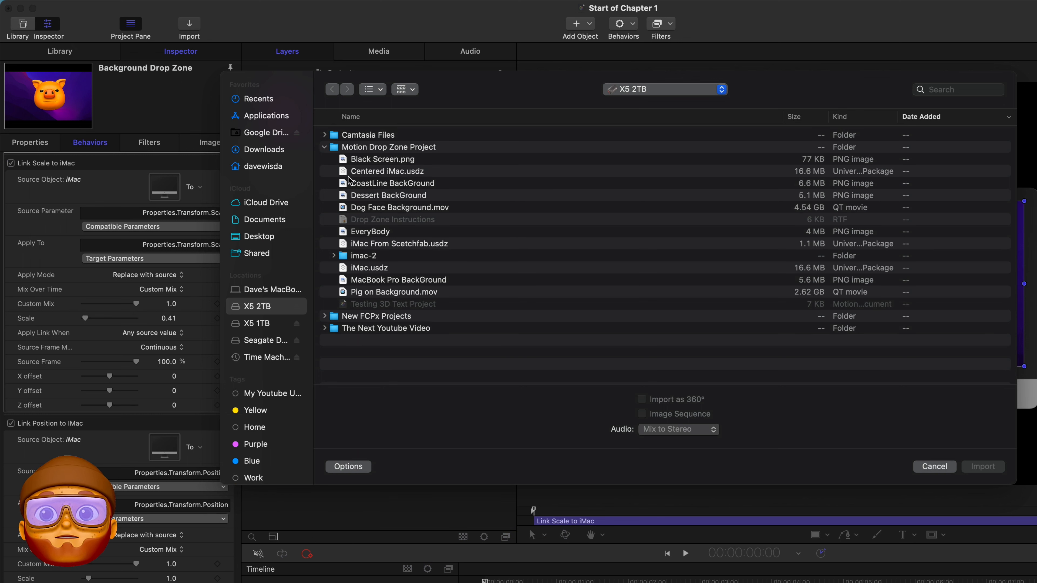
pyautogui.click(379, 208)
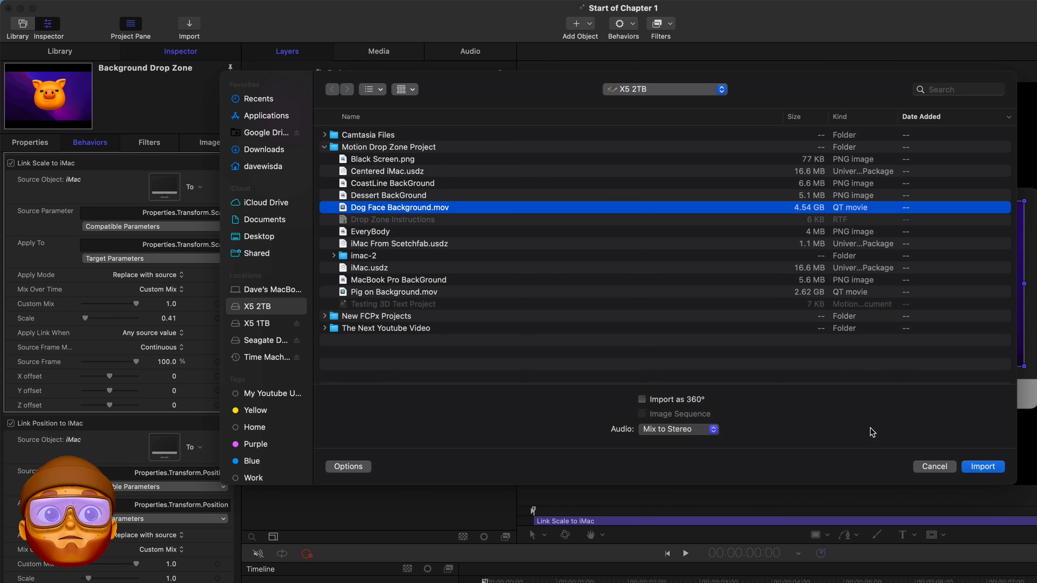
pyautogui.click(983, 467)
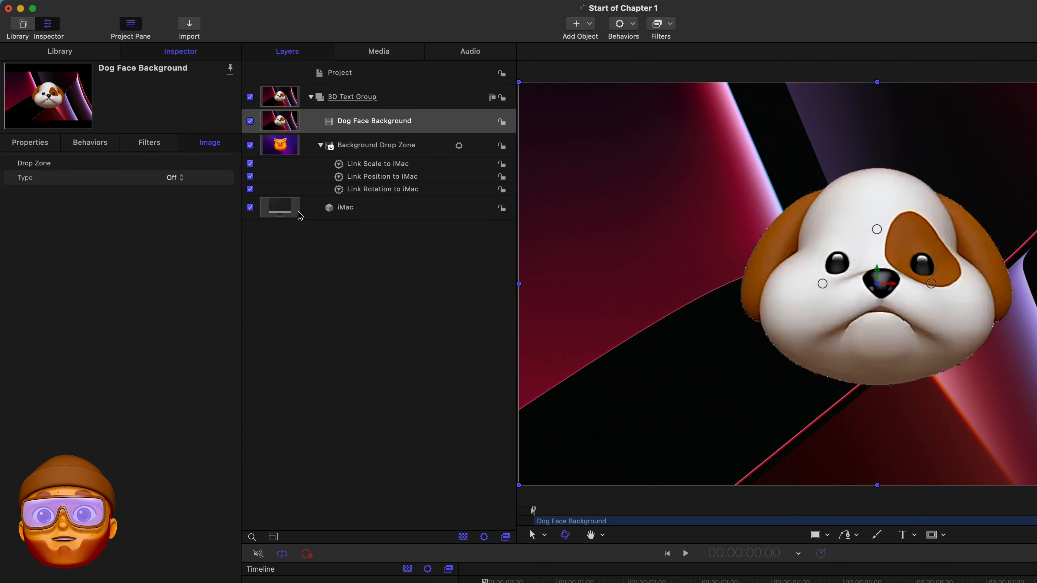
pyautogui.click(171, 178)
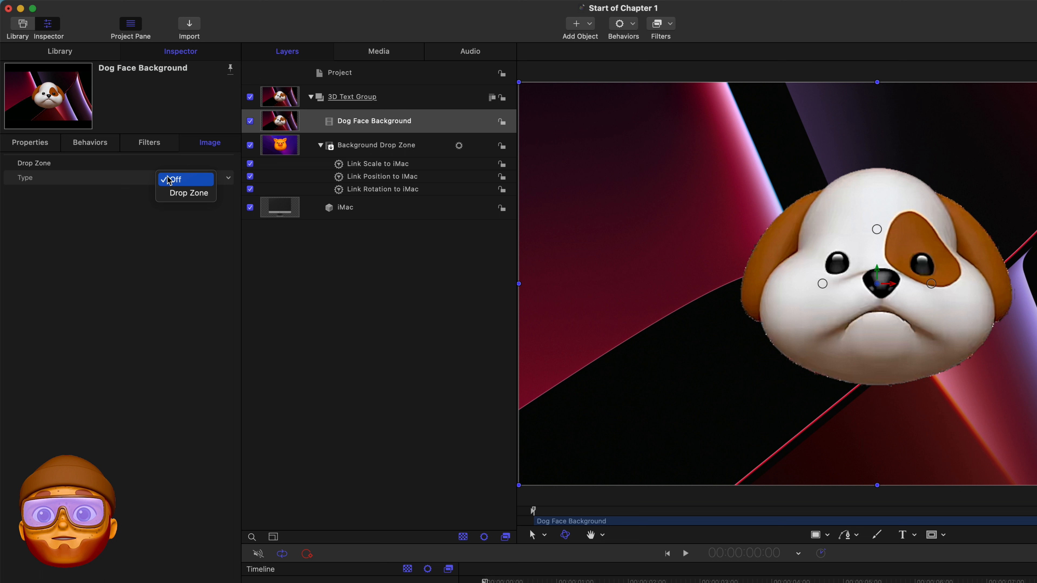
pyautogui.click(179, 193)
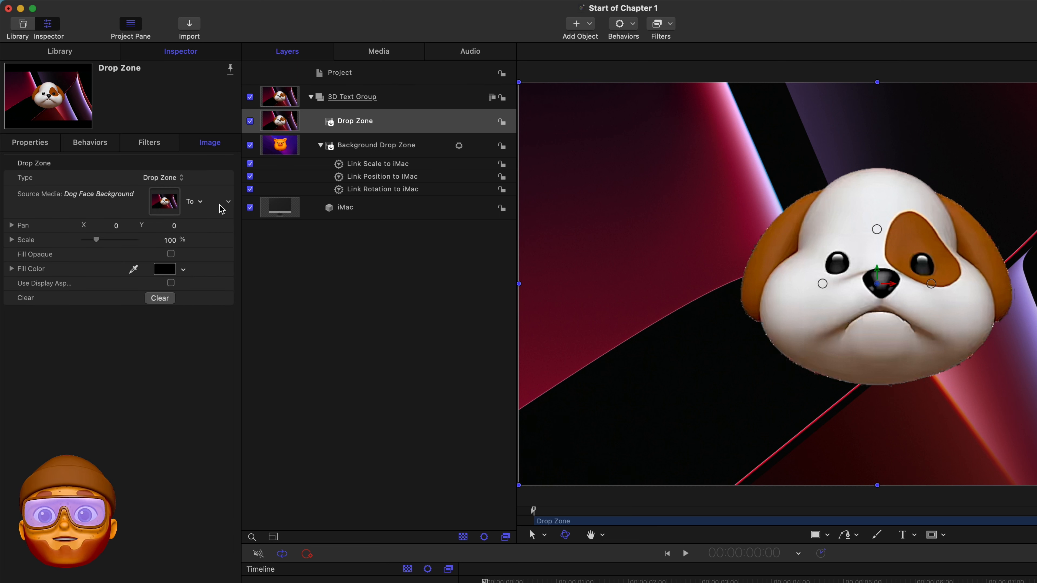
# Rename the dog face drop zone layer as iMac Drop Zone and publish its source media.
pyautogui.click(228, 201)
pyautogui.click(242, 369)
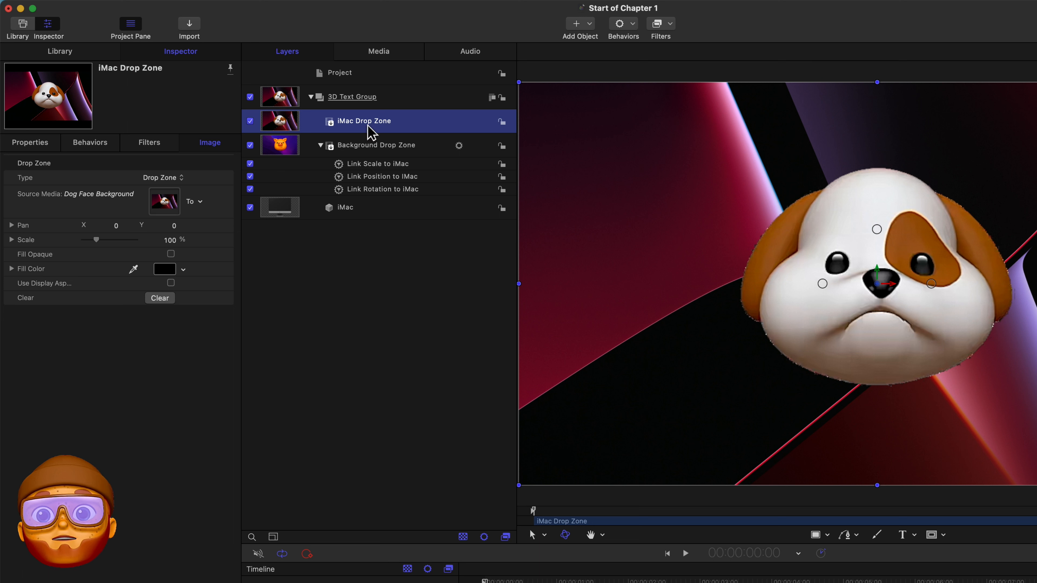
pyautogui.click(228, 201)
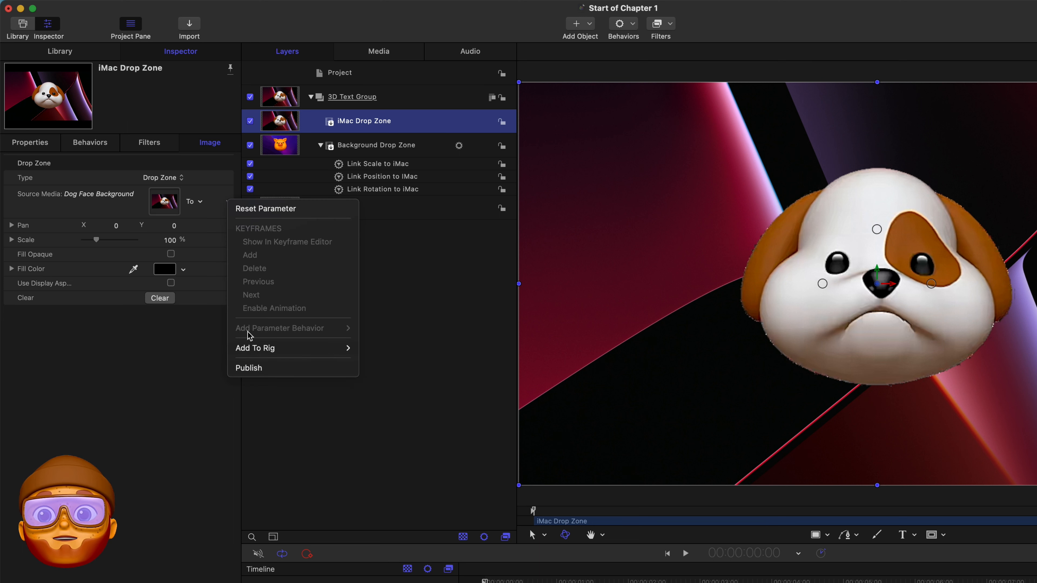
pyautogui.click(253, 368)
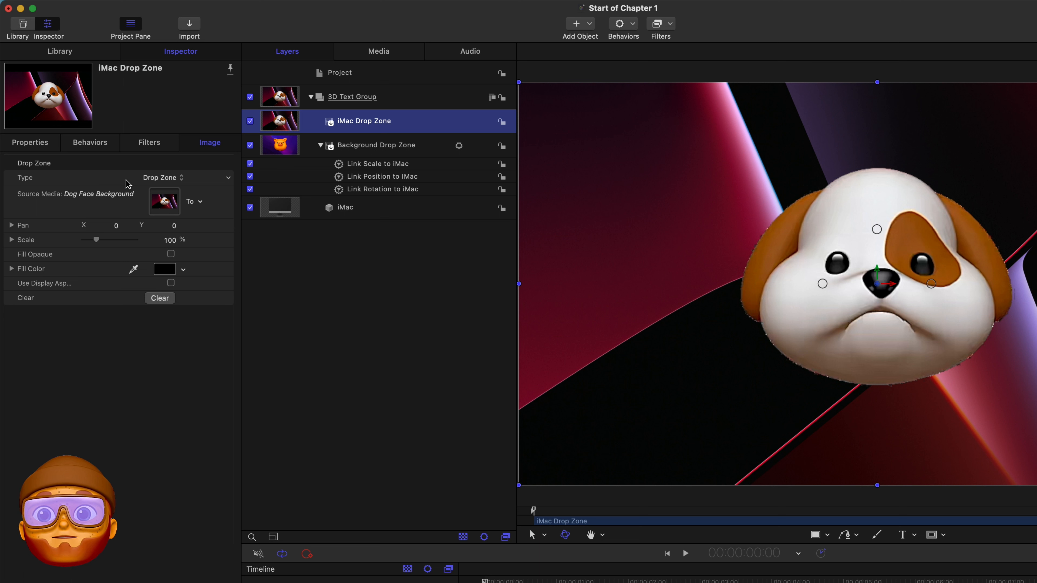
# Scale the iMac Drop Zone to 41% so that it fits the iMac's screen.
pyautogui.click(38, 144)
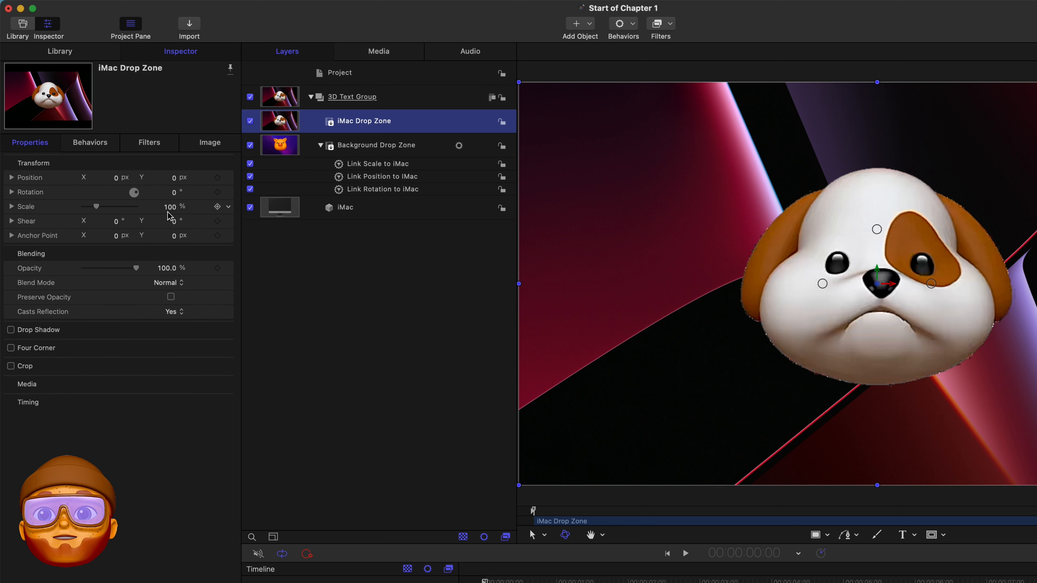
pyautogui.click(170, 207)
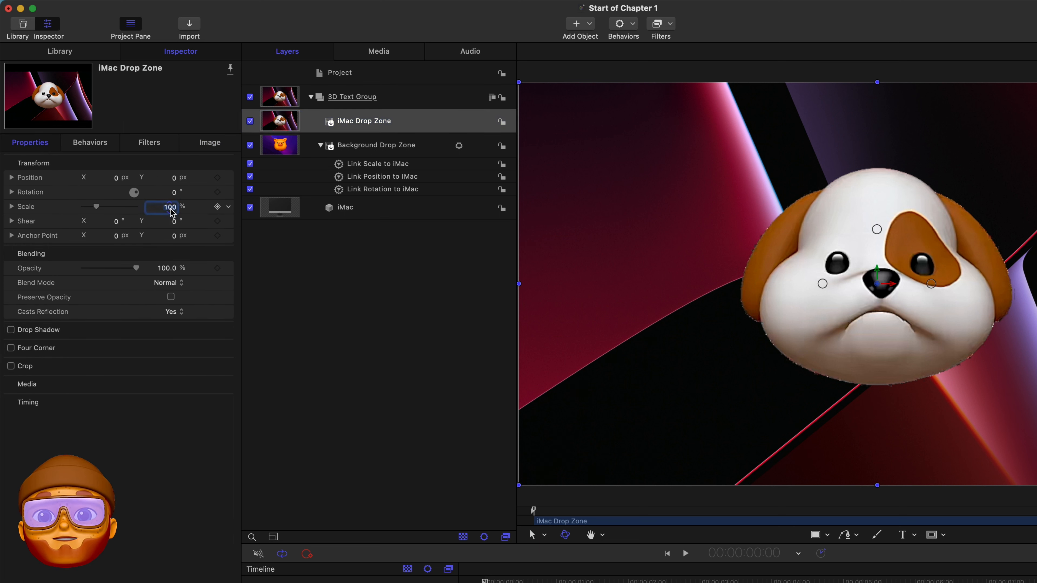
pyautogui.write('41')
pyautogui.press('Return')
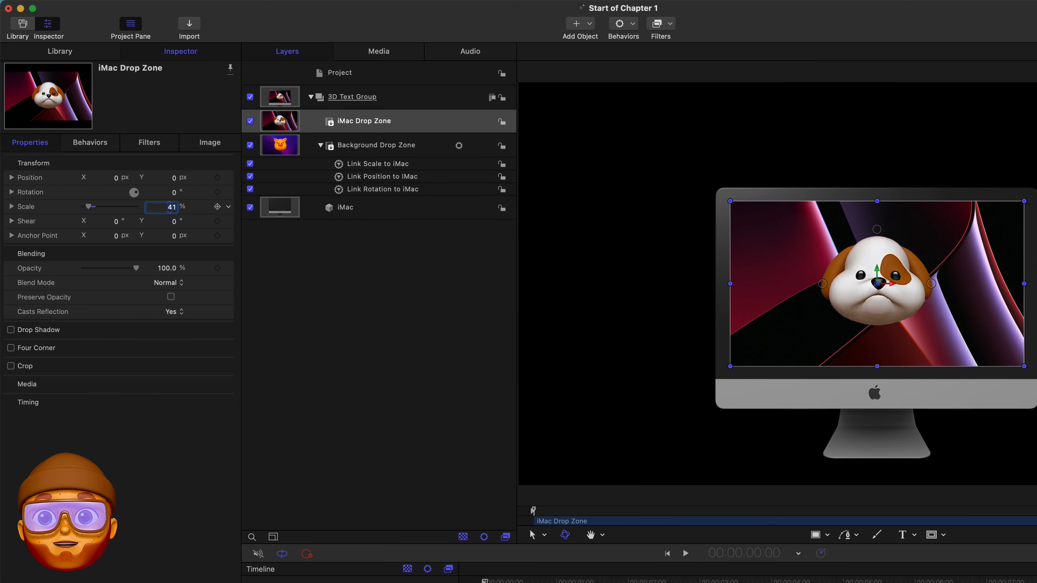
# Link the iMac Drop Zone's Rotation to the iMac with a Link parameter behavior renamed as Link Rotation to Imac.
pyautogui.rightClick(227, 194)
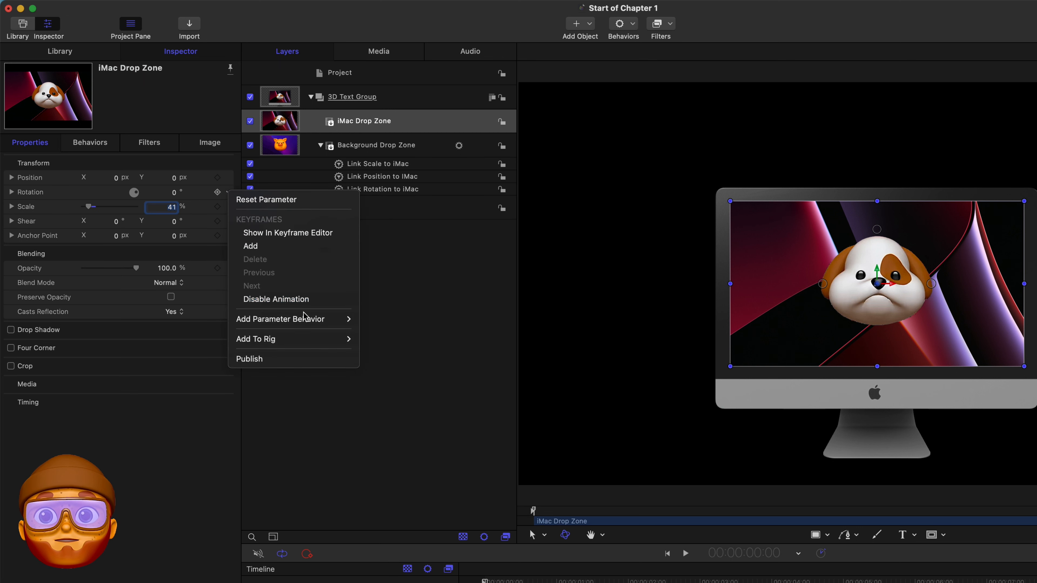
pyautogui.moveTo(304, 319)
pyautogui.click(372, 371)
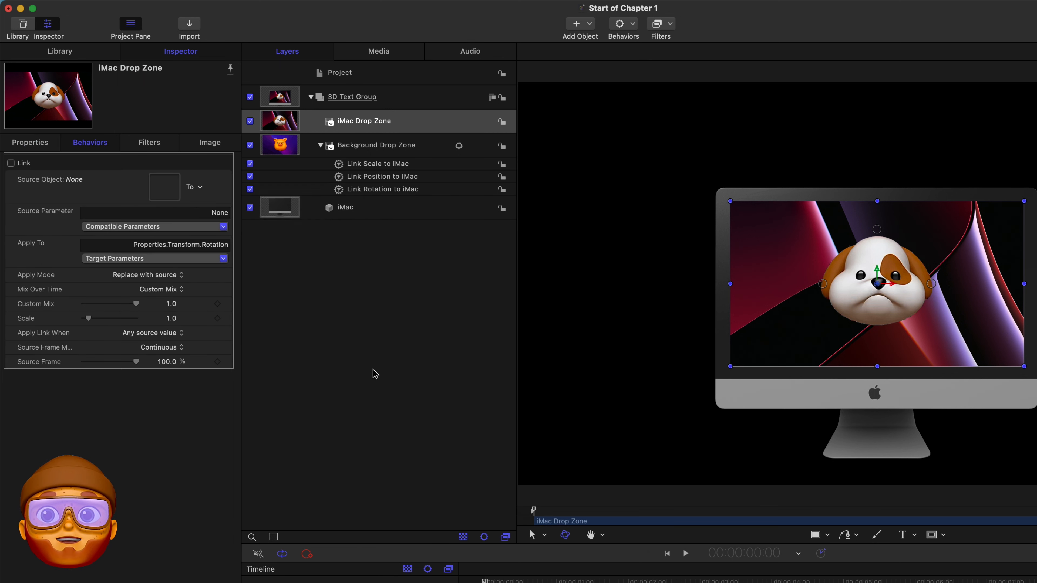
pyautogui.moveTo(280, 228); pyautogui.dragTo(164, 195)
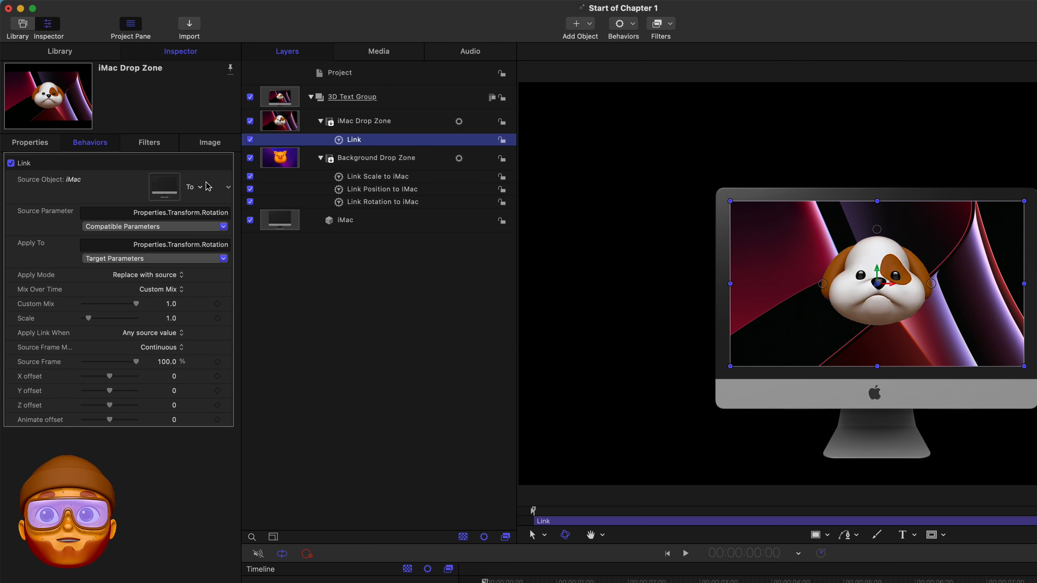
pyautogui.doubleClick(359, 139)
pyautogui.write('Link Rotation to Imac')
pyautogui.press('Return')
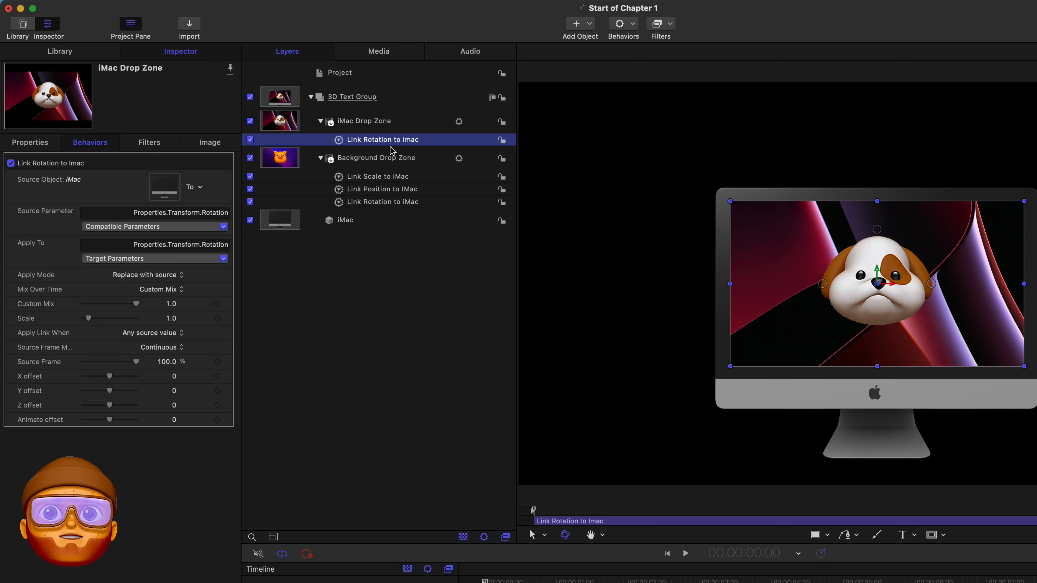
# Link the iMac Drop Zone's Position to the iMac with a Link parameter behavior renamed as Link Position to iMac.
pyautogui.click(367, 122)
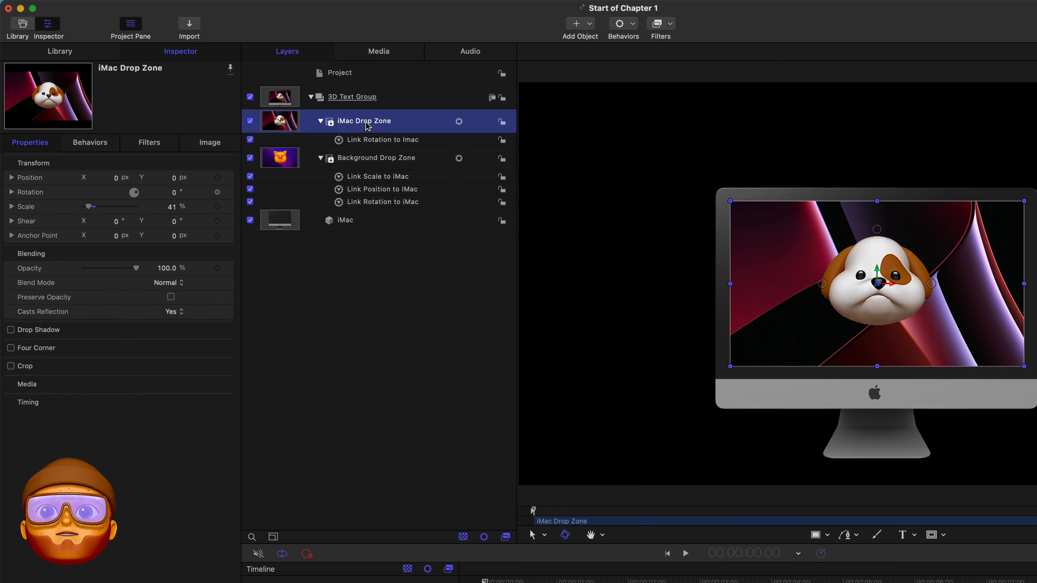
pyautogui.click(228, 179)
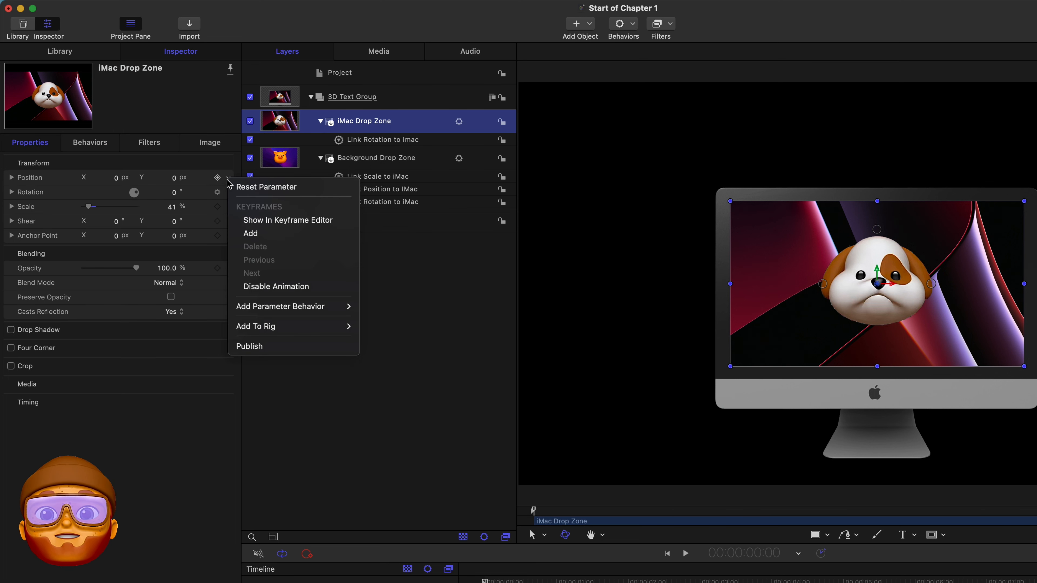
pyautogui.moveTo(293, 304)
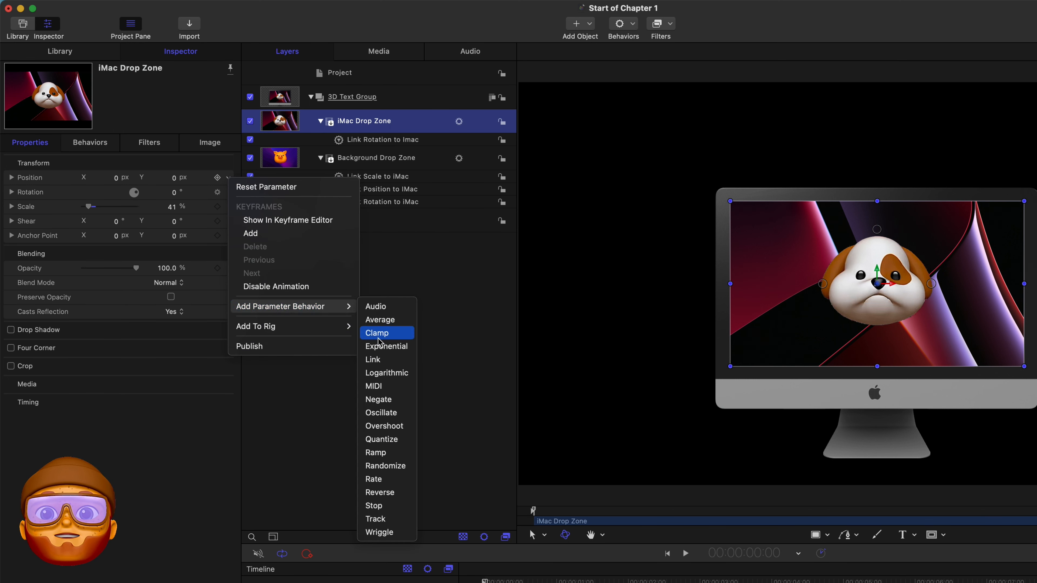
pyautogui.click(379, 360)
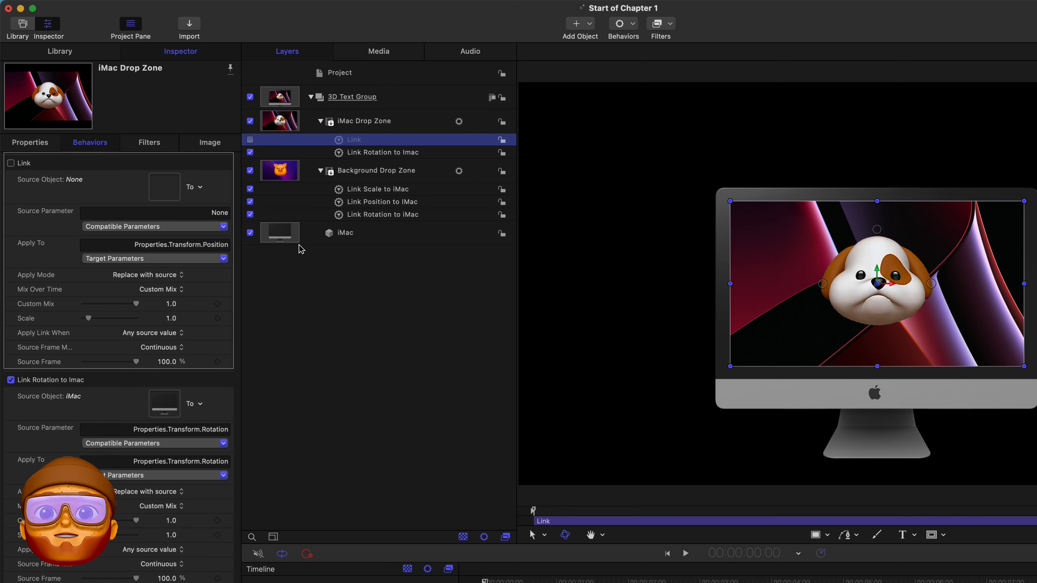
pyautogui.moveTo(281, 231); pyautogui.dragTo(201, 200)
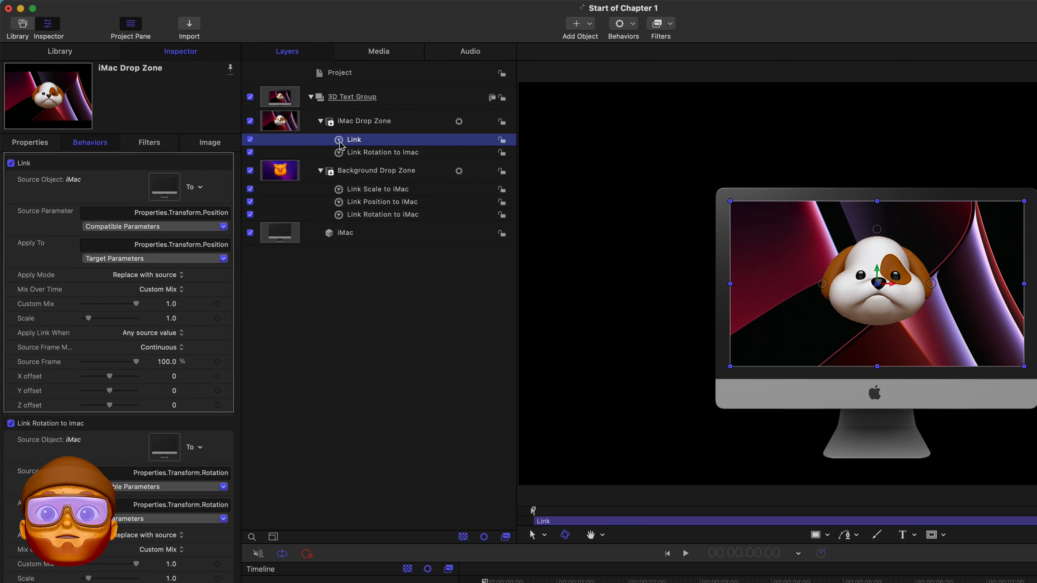
pyautogui.doubleClick(353, 139)
pyautogui.write('Link Position to iMac')
pyautogui.press('Return')
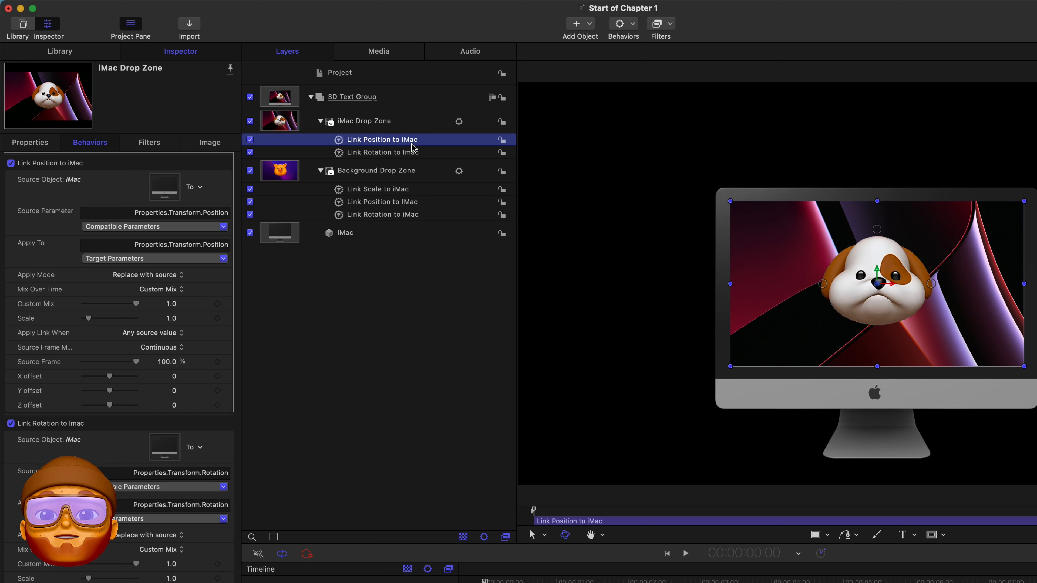
# Link the iMac Drop Zone's Scale to the iMac with a Link parameter behavior renamed as Link Scale to iMac.
pyautogui.click(383, 125)
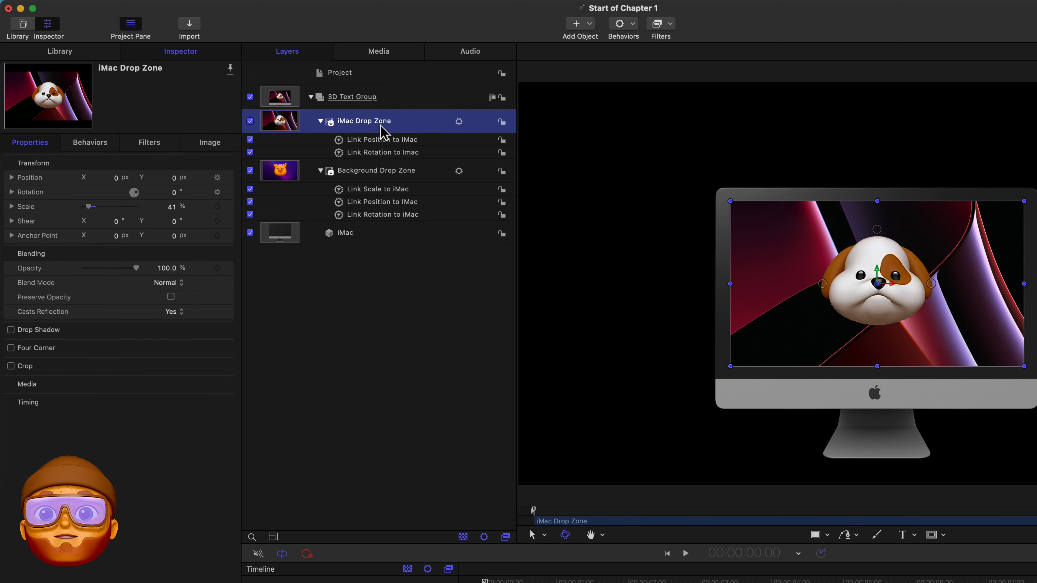
pyautogui.click(228, 209)
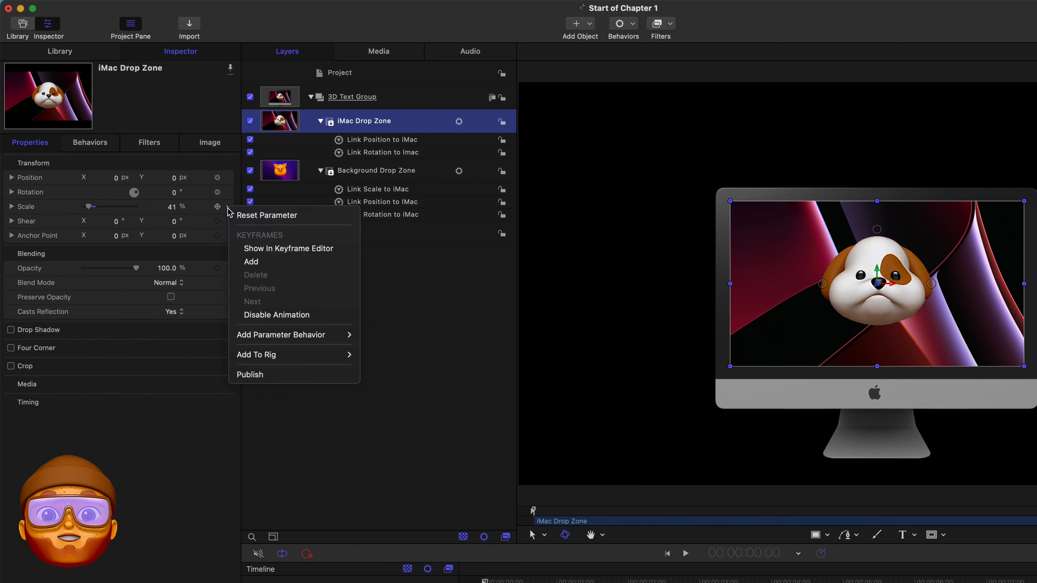
pyautogui.moveTo(285, 337)
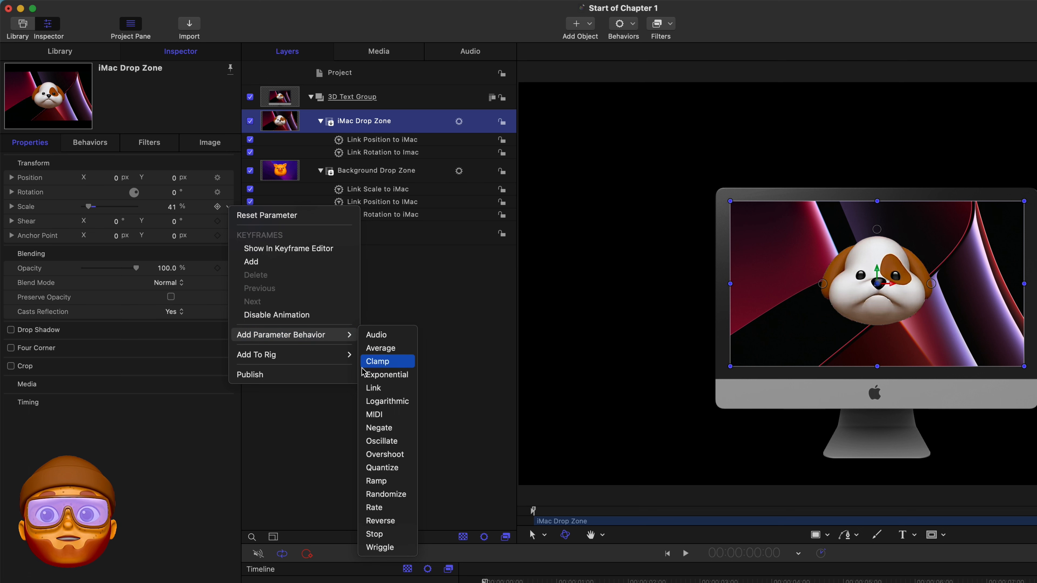
pyautogui.click(373, 389)
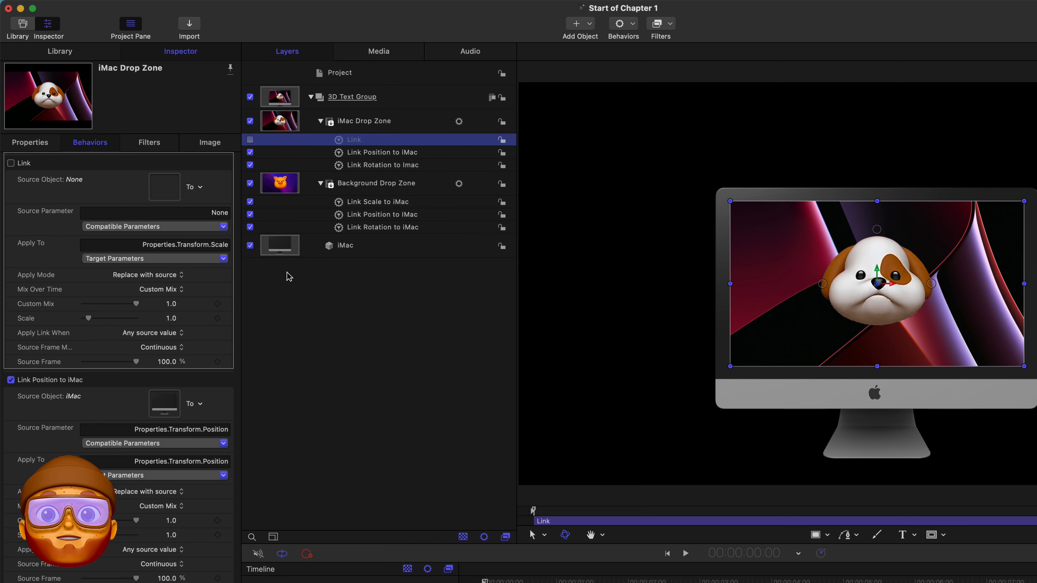
pyautogui.moveTo(204, 216); pyautogui.dragTo(159, 189)
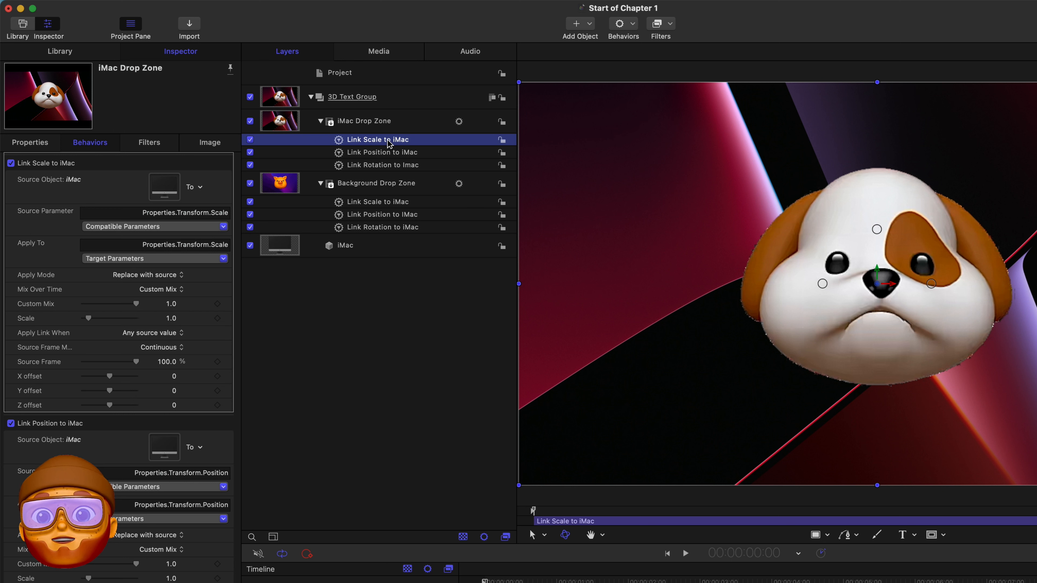
# Set the Scale of the iMac Drop Zone's Link Scale to iMac behavior to 0.41, and shrink it further to 0.09.
pyautogui.click(171, 319)
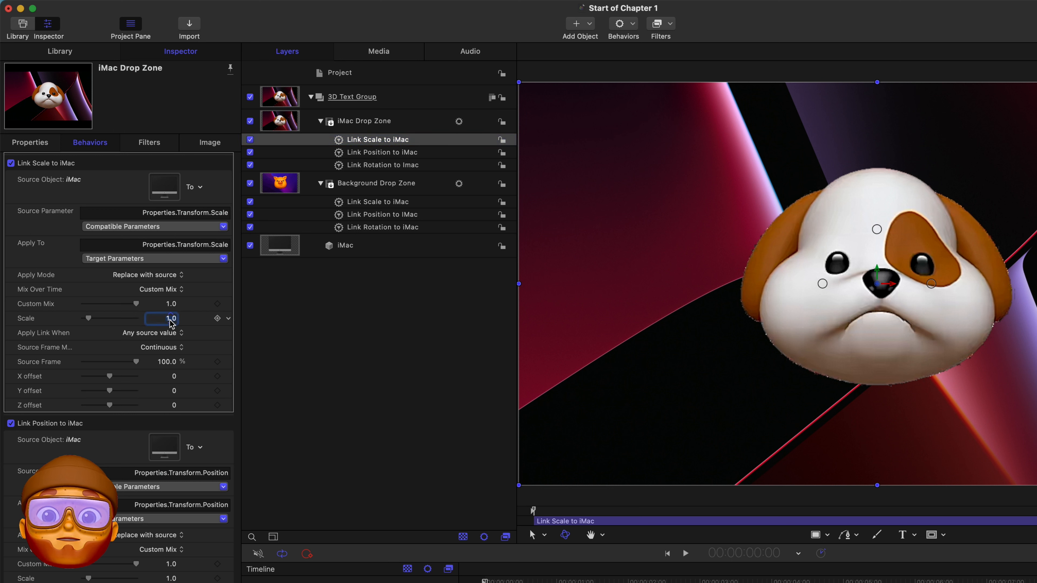
pyautogui.press('BackSpace')
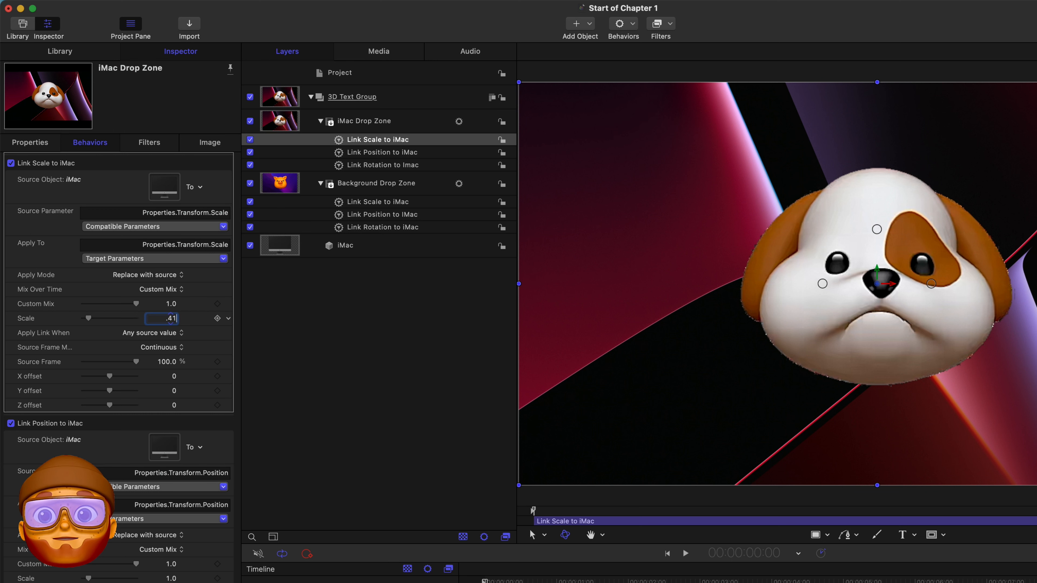
pyautogui.press('Return')
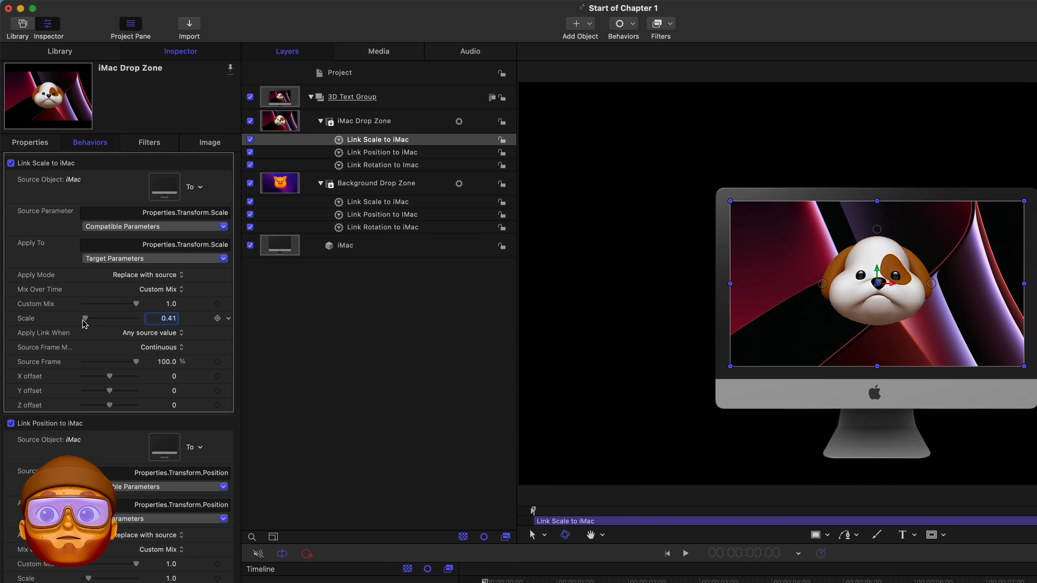
pyautogui.moveTo(85, 321); pyautogui.dragTo(81, 327)
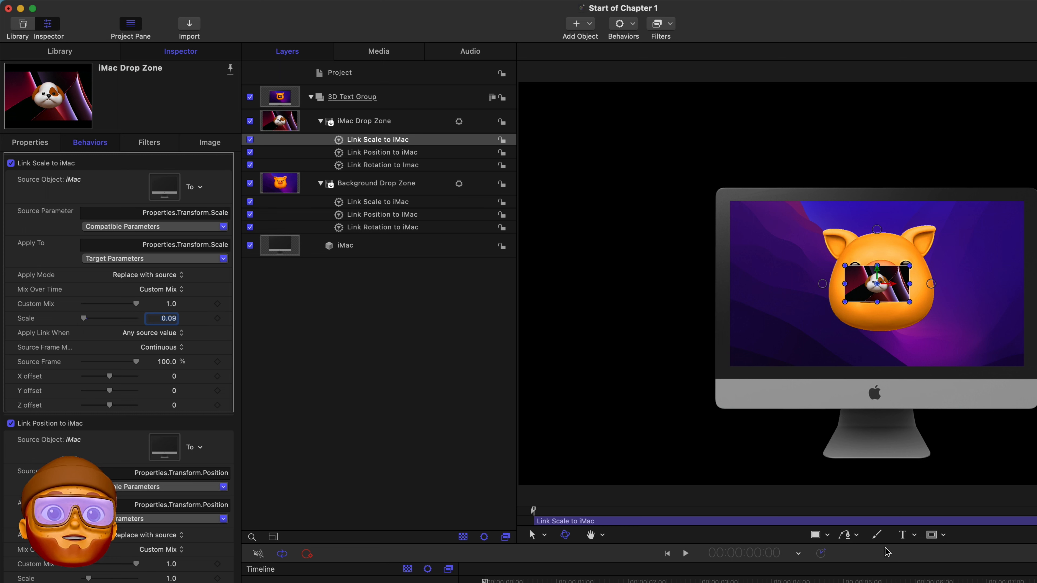
# Add a 3D text object reading "3D Text" near the lower-left corner of the iMac's screen.
pyautogui.click(915, 536)
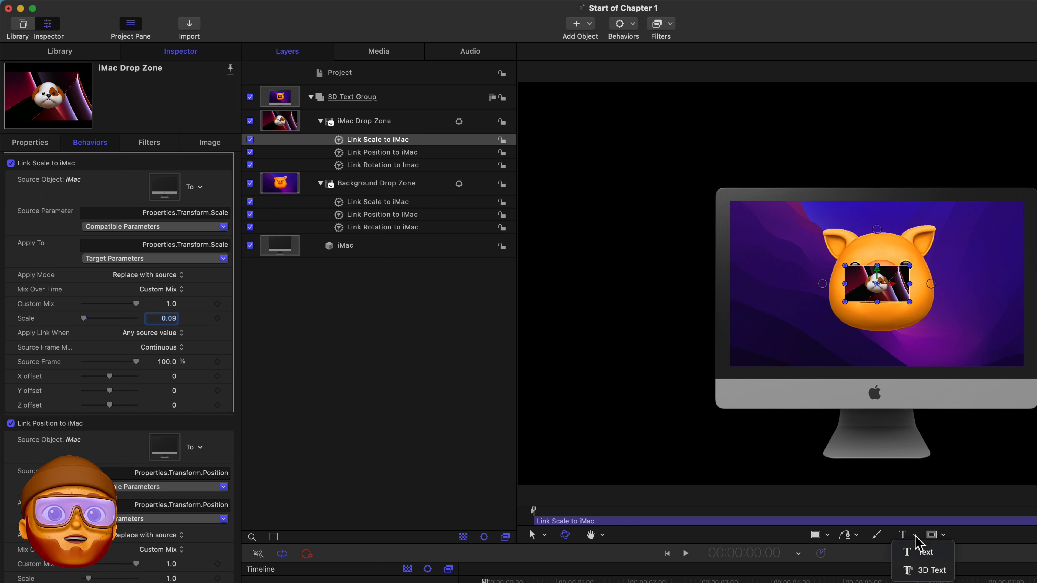
pyautogui.click(916, 568)
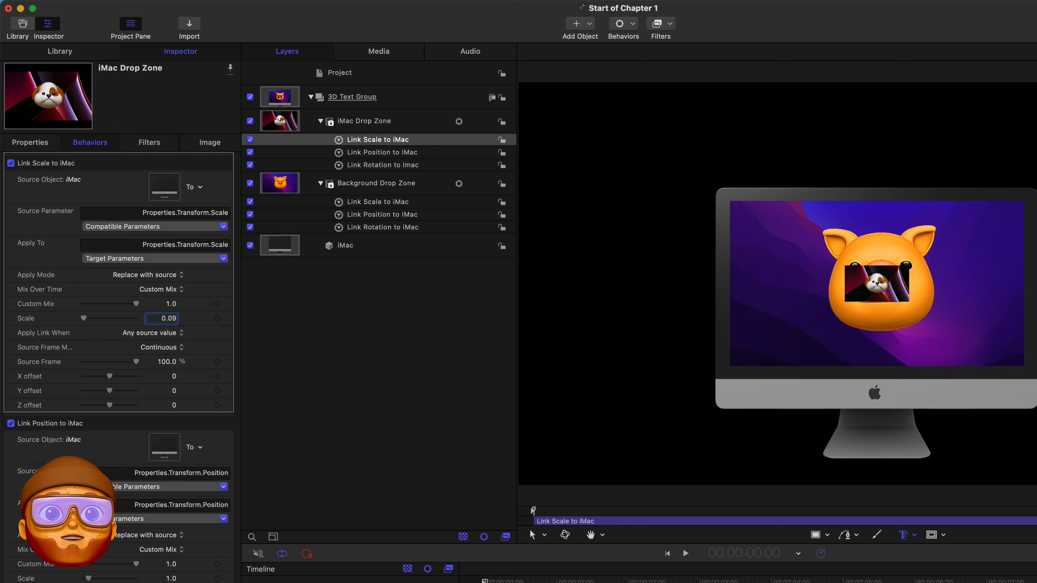
pyautogui.click(743, 330)
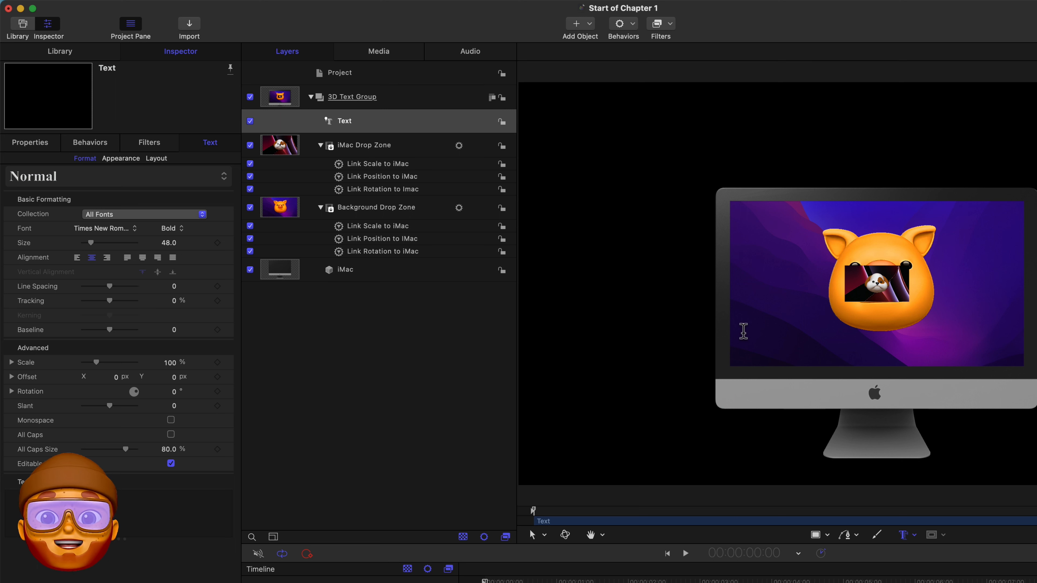
pyautogui.write('3D')
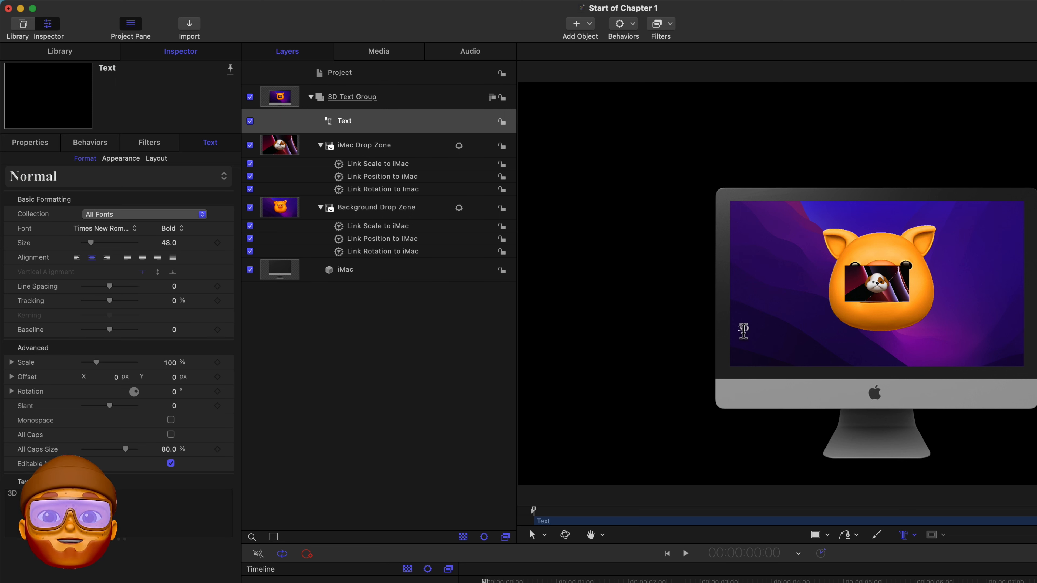
pyautogui.write(' Text')
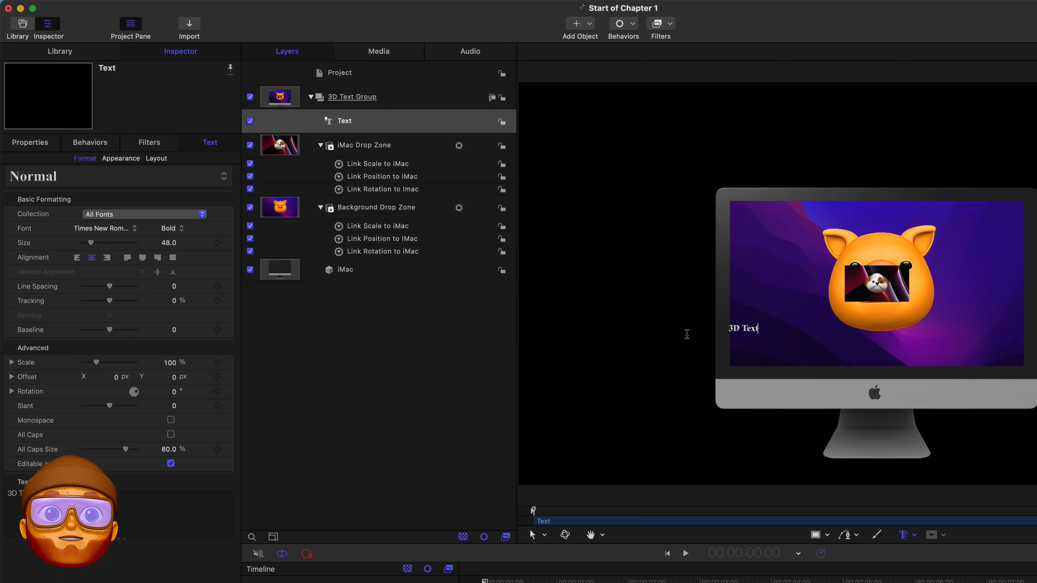
# Link the 3D Text's Rotation to the iMac with a Link parameter behavior renamed as Link Rotation to iMac.
pyautogui.click(360, 123)
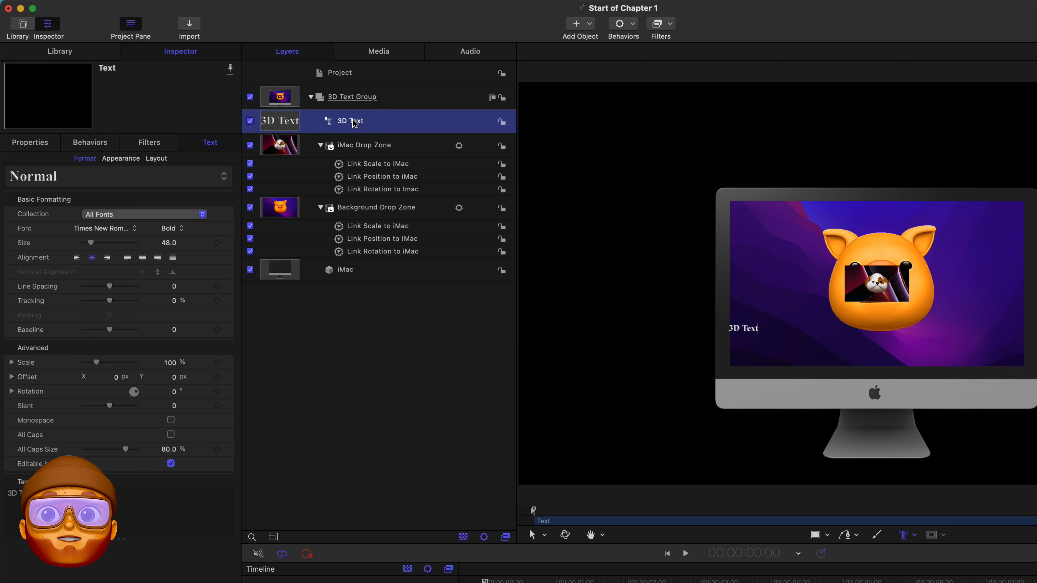
pyautogui.click(37, 144)
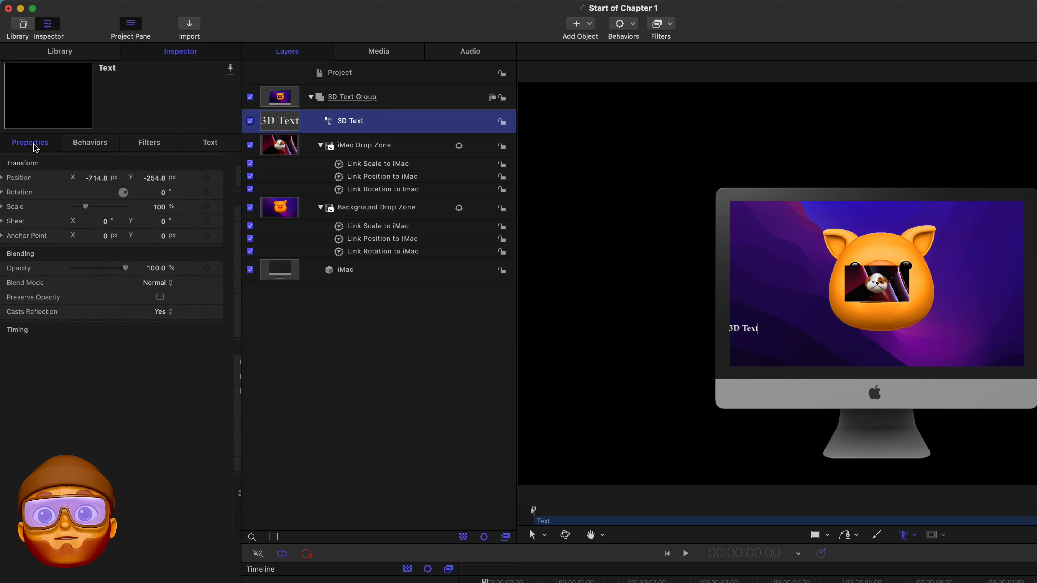
pyautogui.click(229, 193)
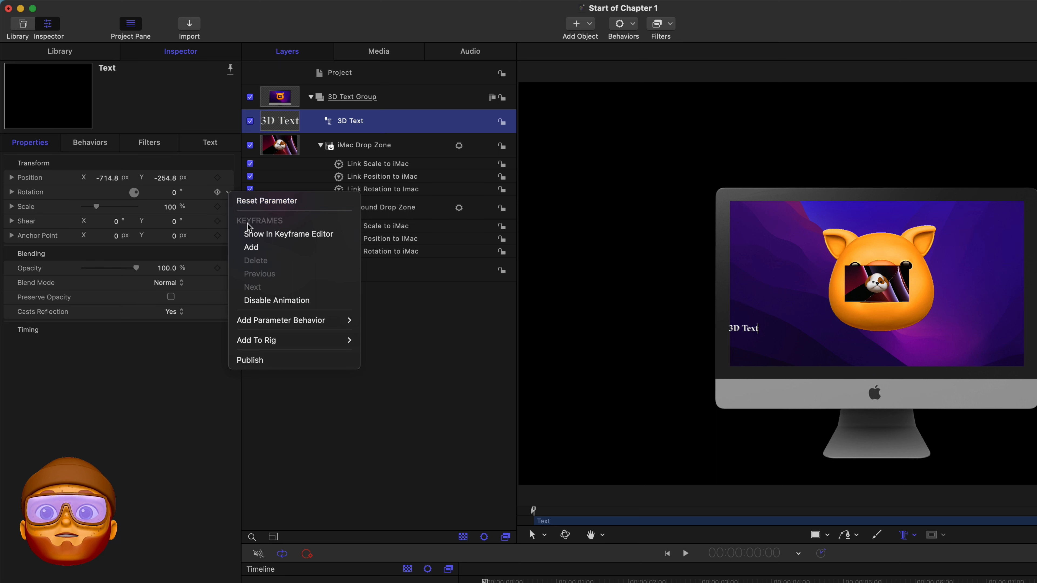
pyautogui.moveTo(309, 322)
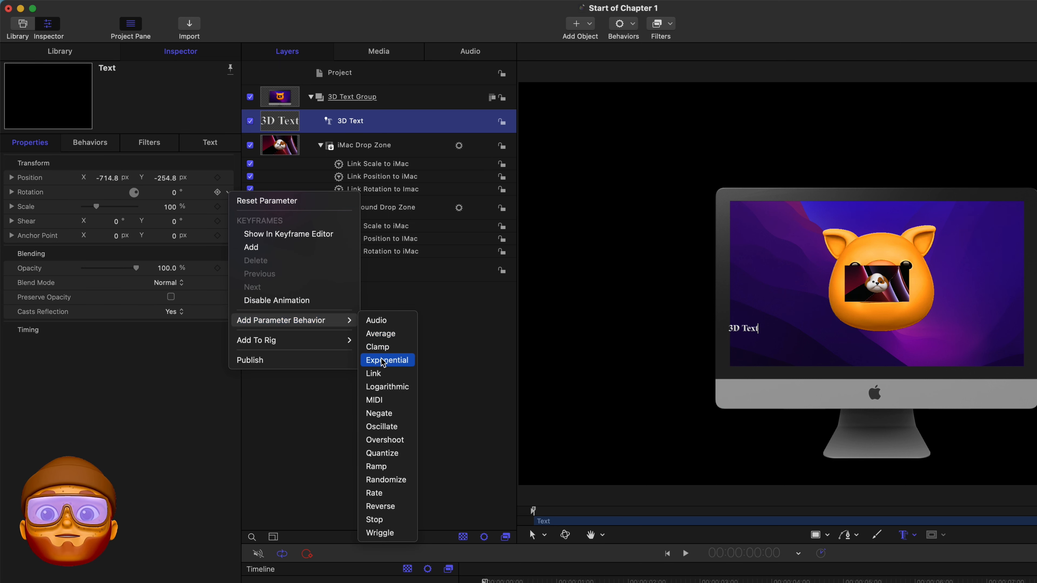
pyautogui.click(374, 373)
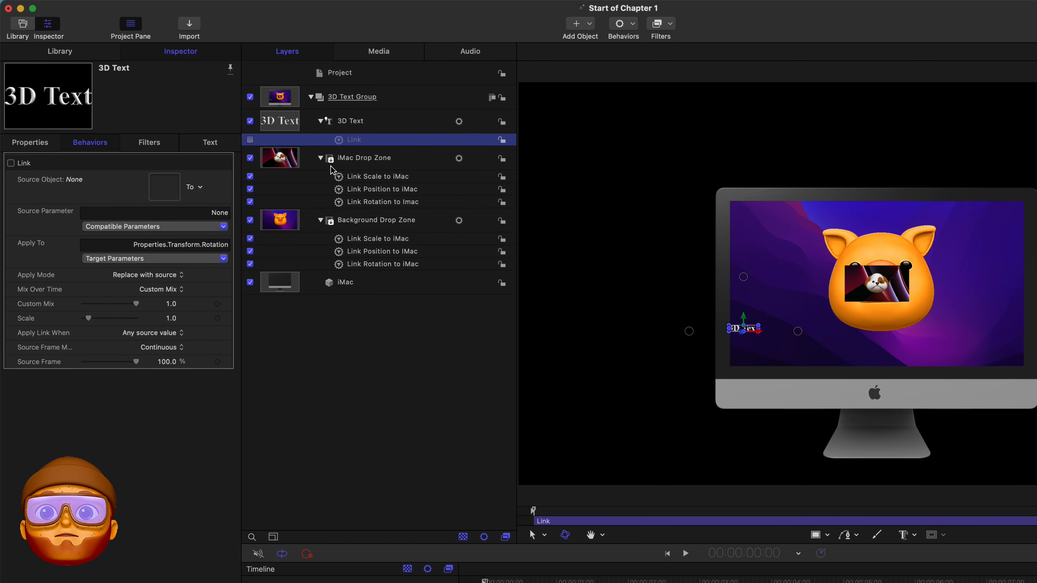
pyautogui.moveTo(282, 279); pyautogui.dragTo(164, 192)
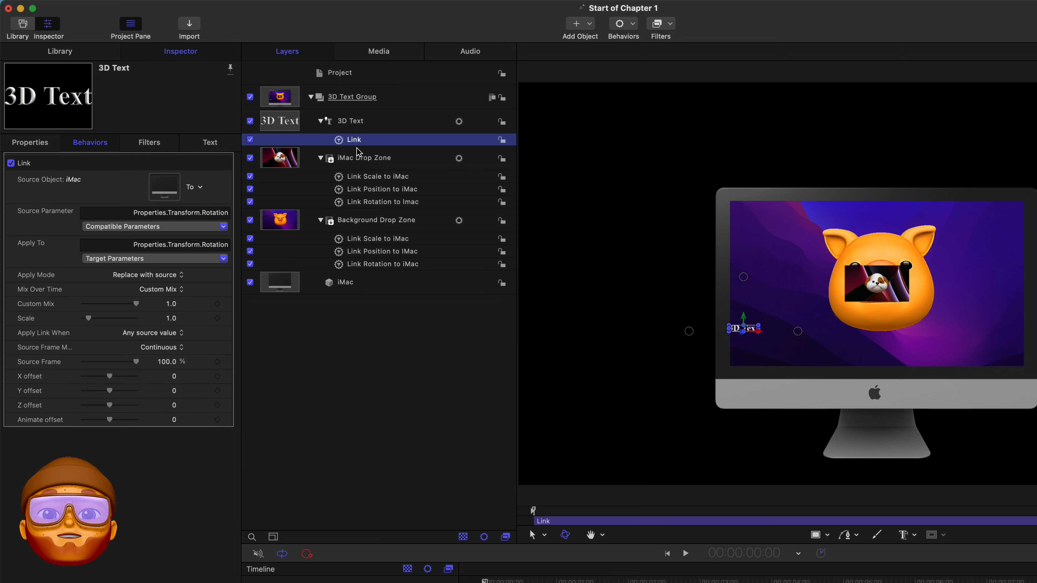
pyautogui.write('Link Rotation to iMac')
pyautogui.press('Return')
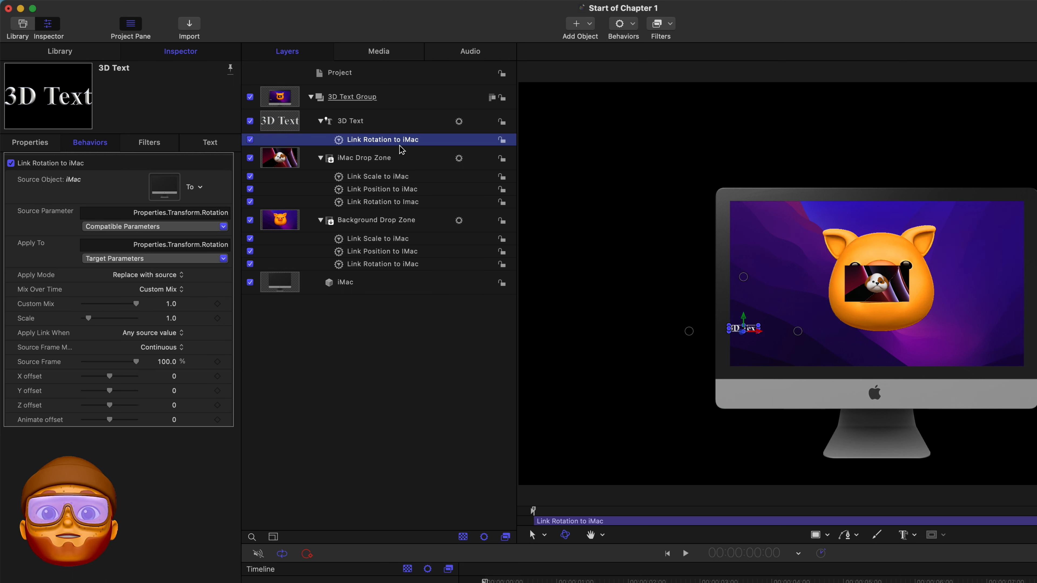
# Link the 3D Text's Position to the iMac with a Link parameter behavior renamed as Link Position to iMac.
pyautogui.click(352, 127)
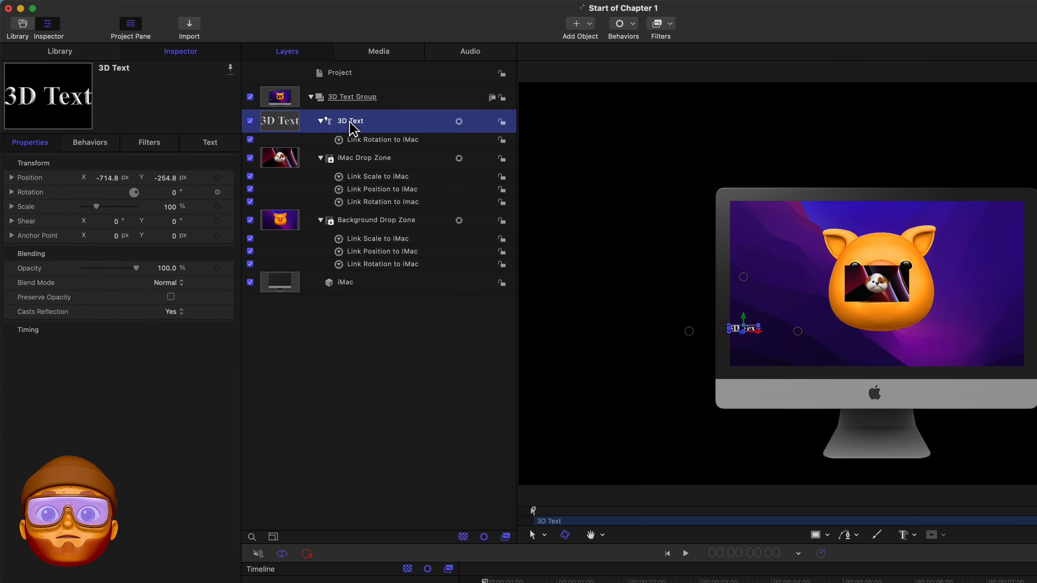
pyautogui.click(229, 180)
pyautogui.moveTo(301, 306)
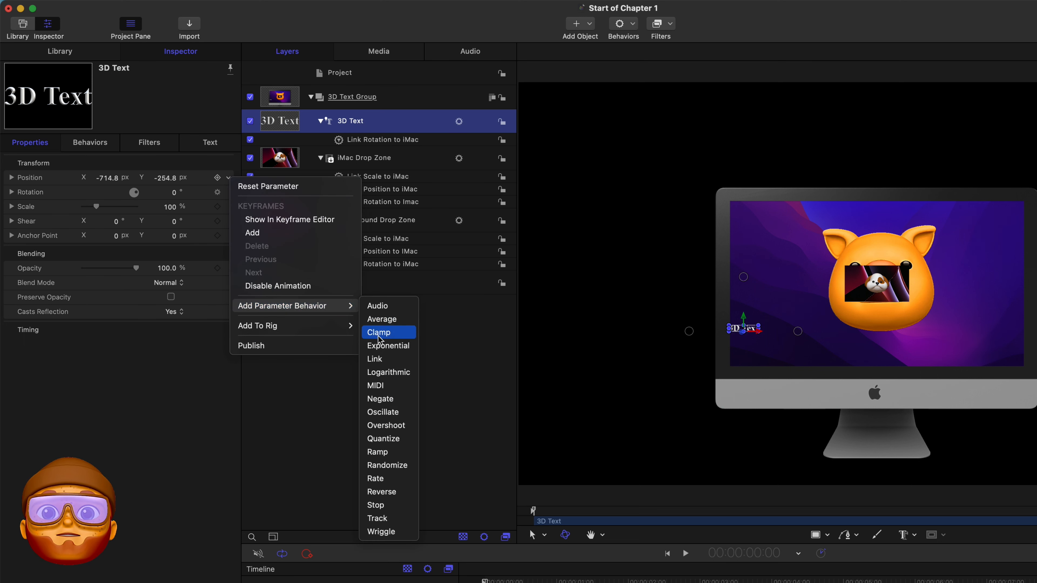
pyautogui.click(375, 360)
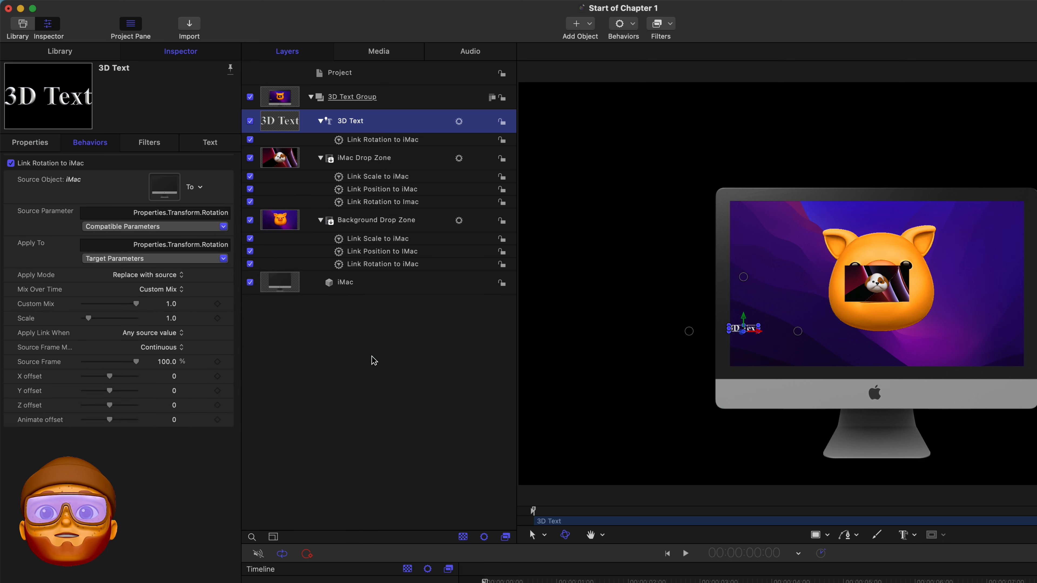
pyautogui.moveTo(281, 299); pyautogui.dragTo(169, 199)
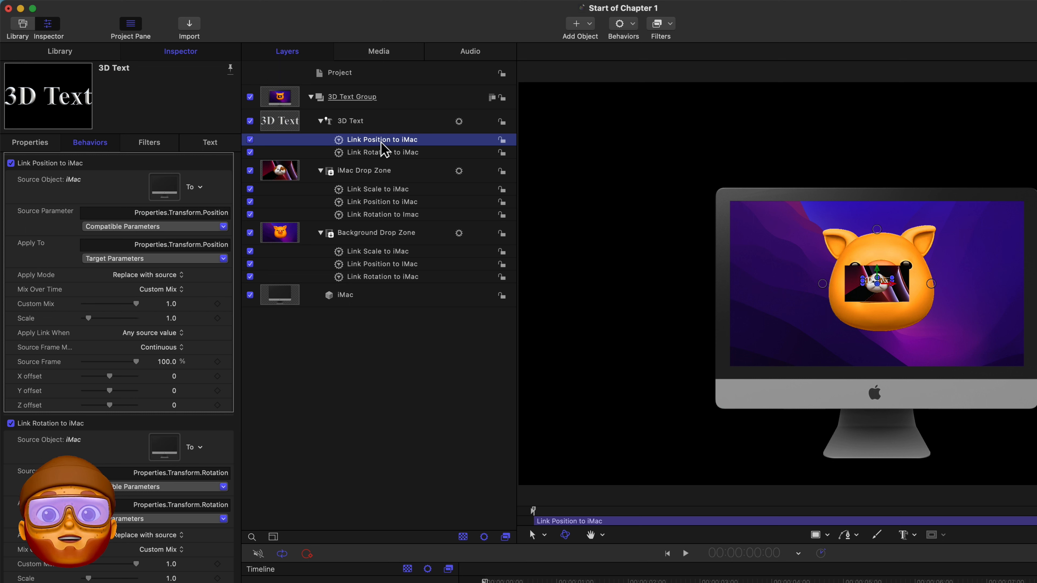
# Link the 3D Text's Scale to the iMac with a Link parameter behavior renamed as Link Scale to iMac.
pyautogui.click(345, 123)
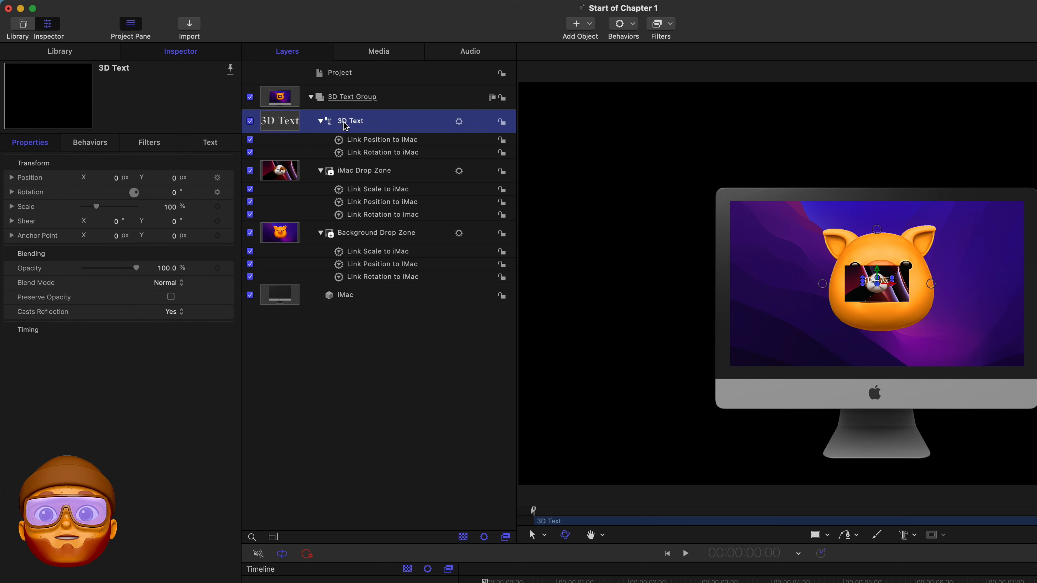
pyautogui.click(229, 208)
pyautogui.moveTo(289, 337)
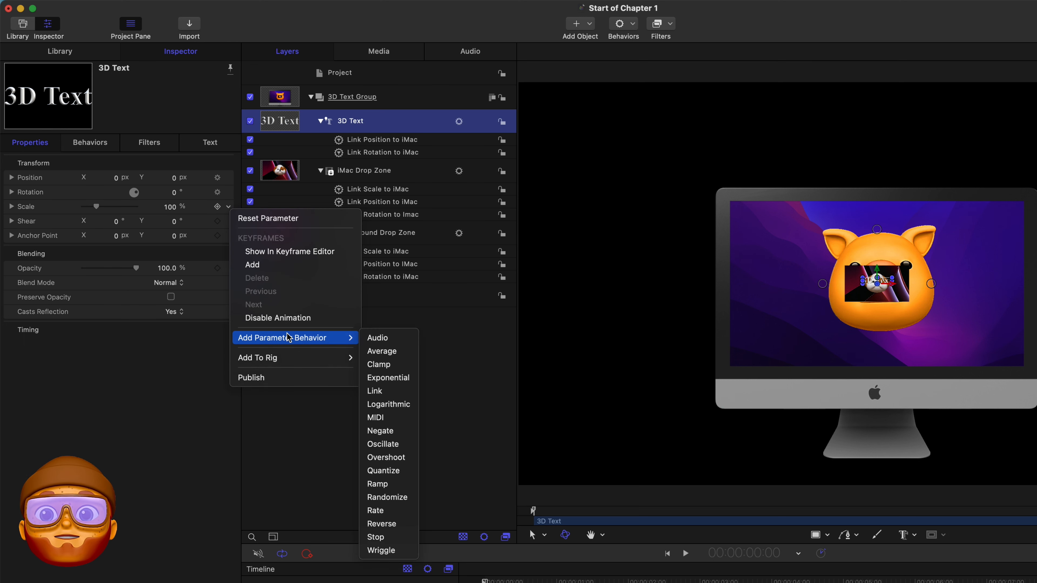
pyautogui.click(370, 392)
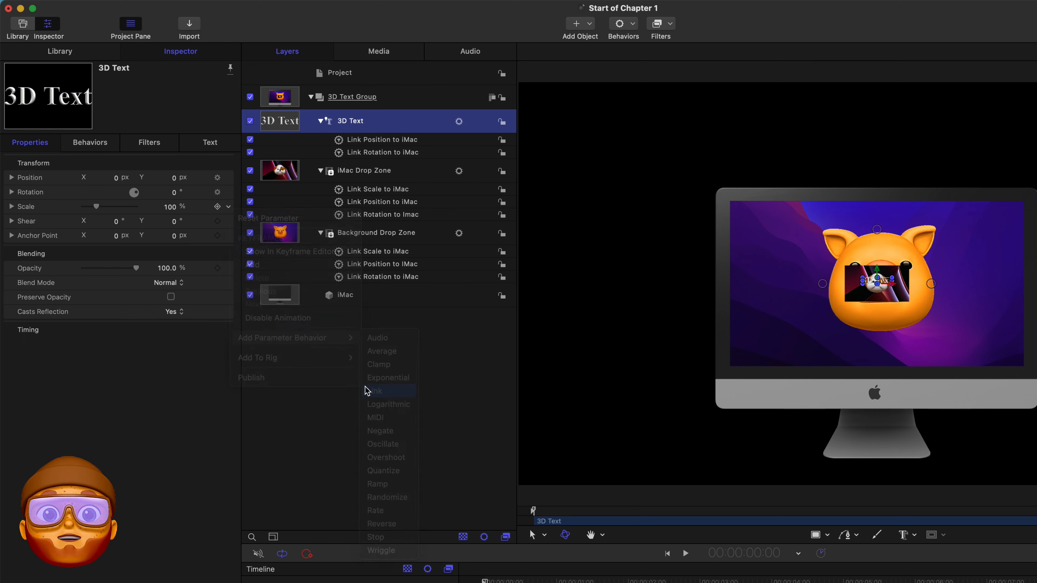
pyautogui.moveTo(282, 307); pyautogui.dragTo(164, 192)
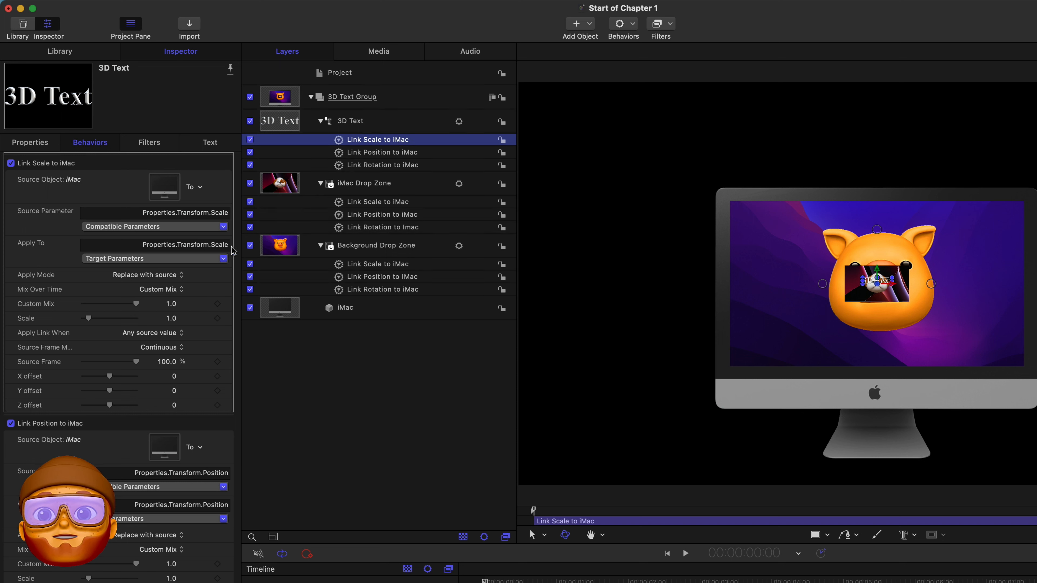
# Raise the Scale of the 3D Text's Link Scale to iMac behavior to about 9.41 and set the text's Depth to 25.
pyautogui.moveTo(89, 322); pyautogui.dragTo(133, 318)
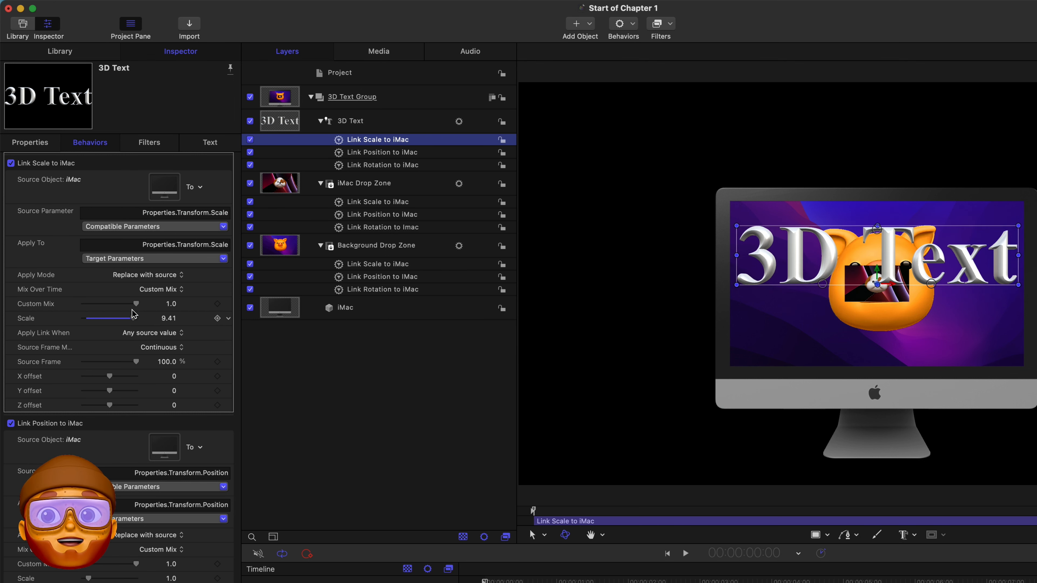
pyautogui.click(210, 143)
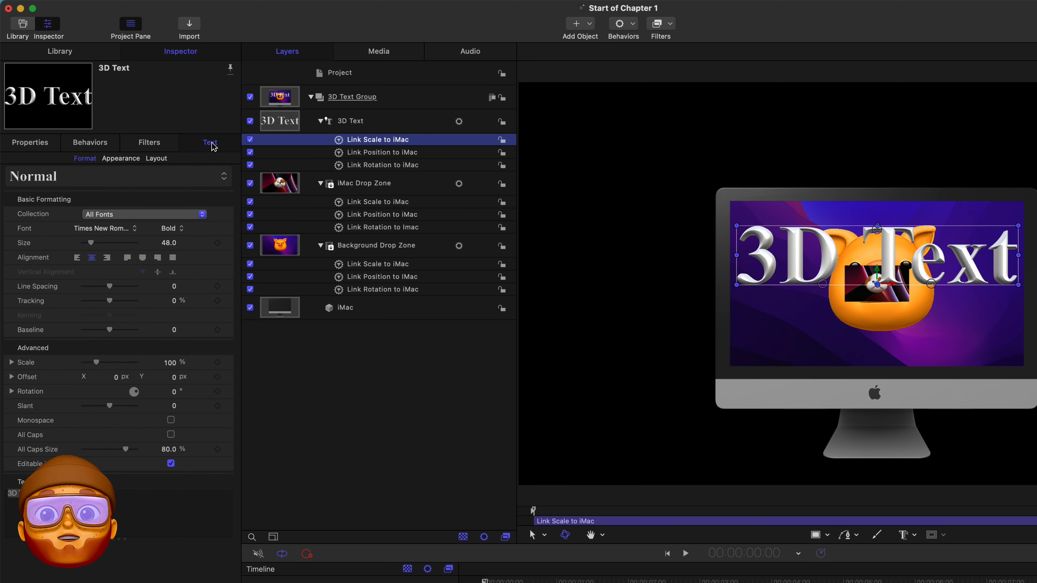
pyautogui.click(118, 159)
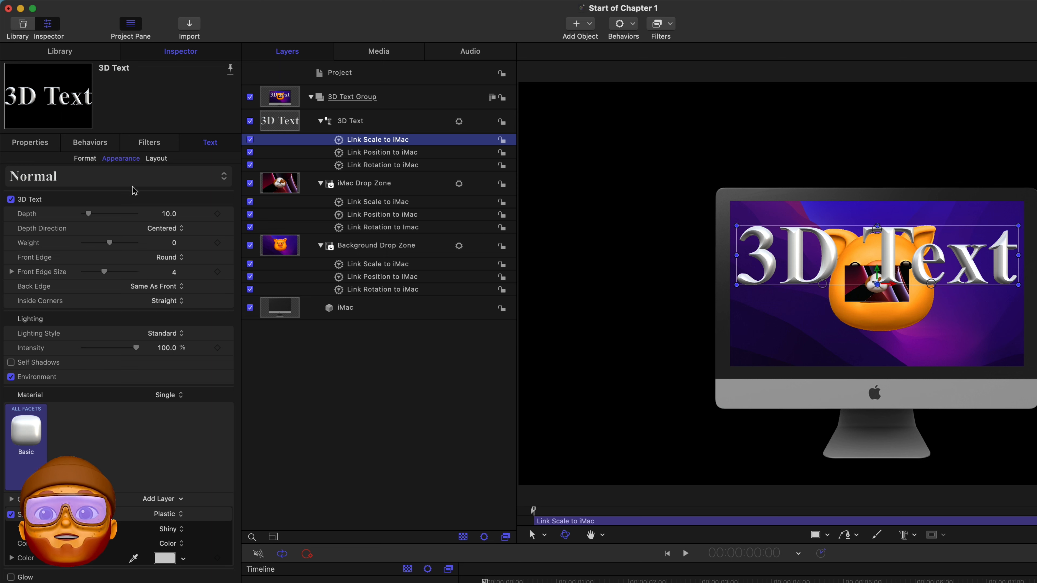
pyautogui.click(165, 214)
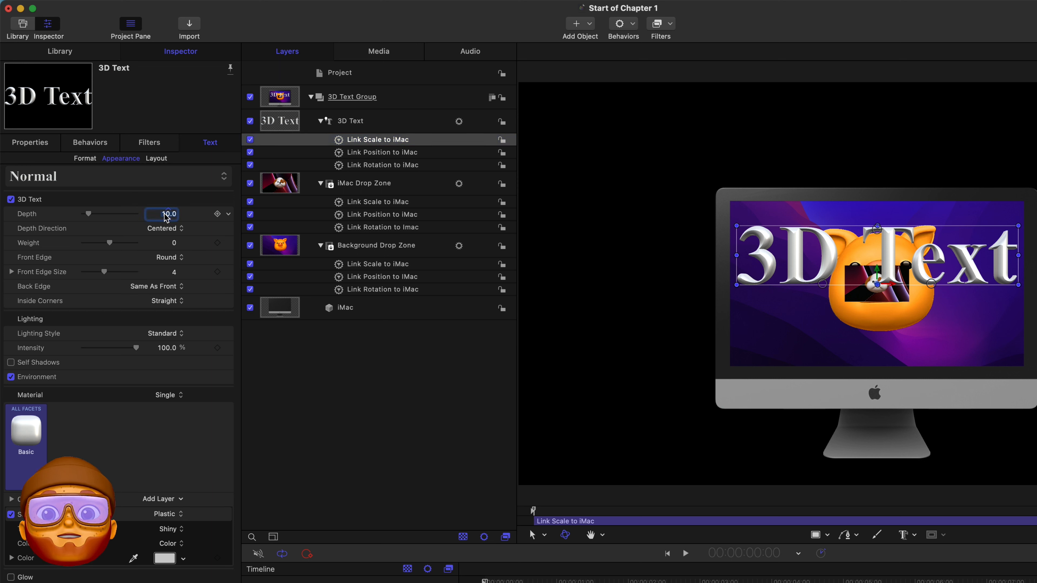
pyautogui.write('25')
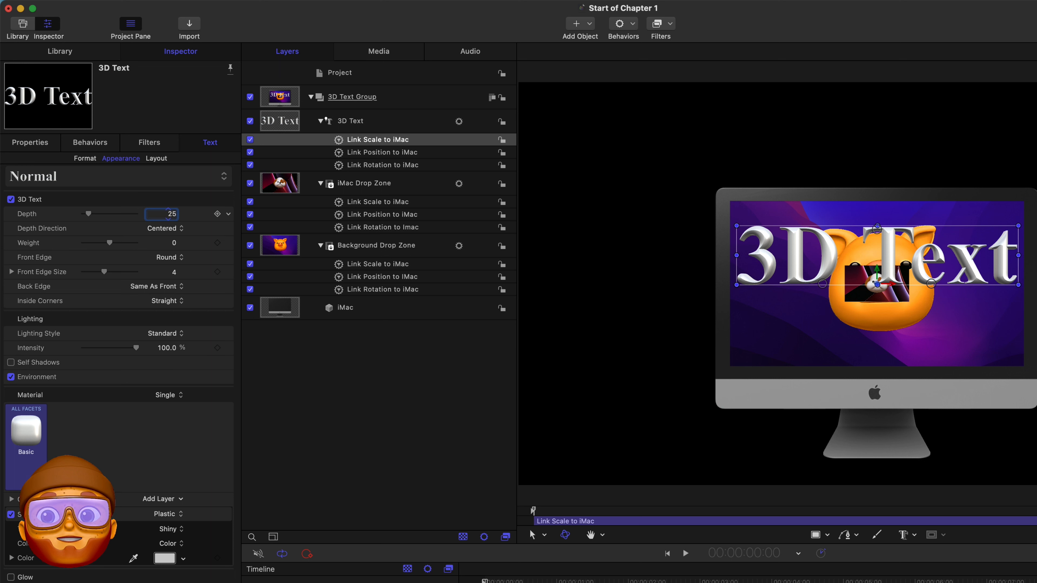
pyautogui.press('Return')
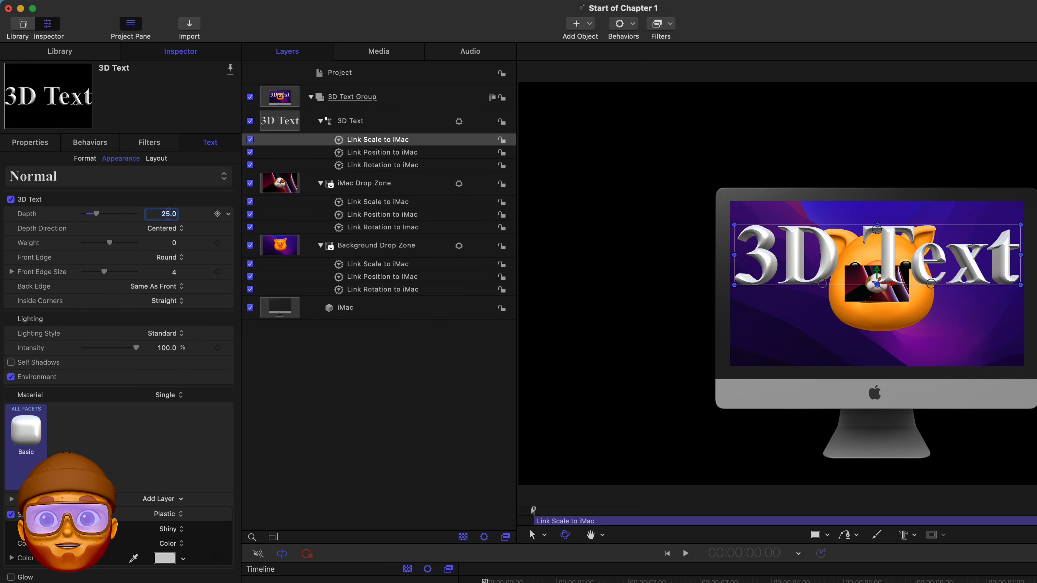
# Set the 3D Text's Weight to 1 and lower its Environment lighting Intensity to about 32.59%.
pyautogui.click(174, 243)
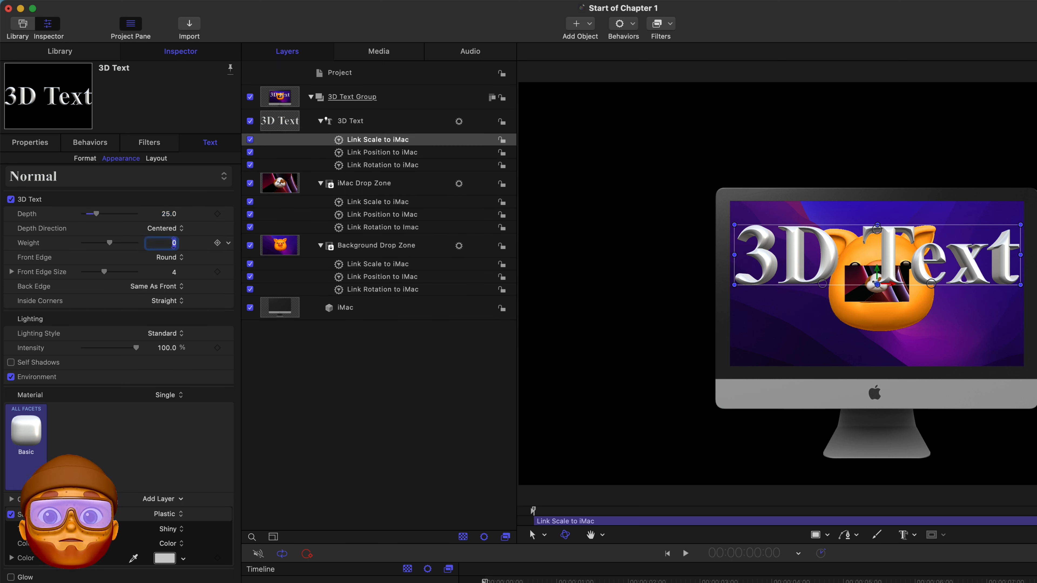
pyautogui.write('1')
pyautogui.press('Return')
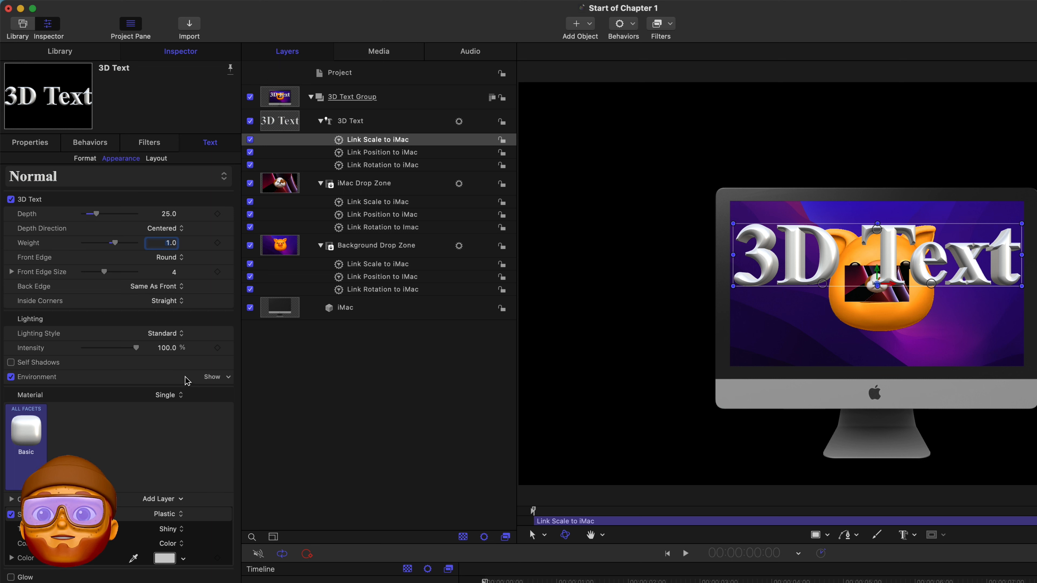
pyautogui.click(212, 380)
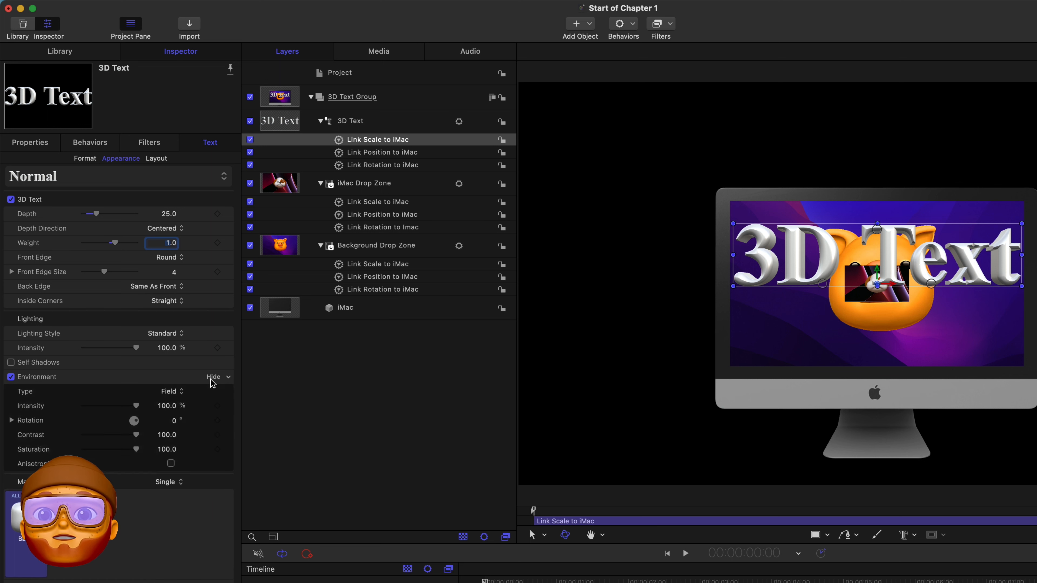
pyautogui.moveTo(137, 409); pyautogui.dragTo(103, 405)
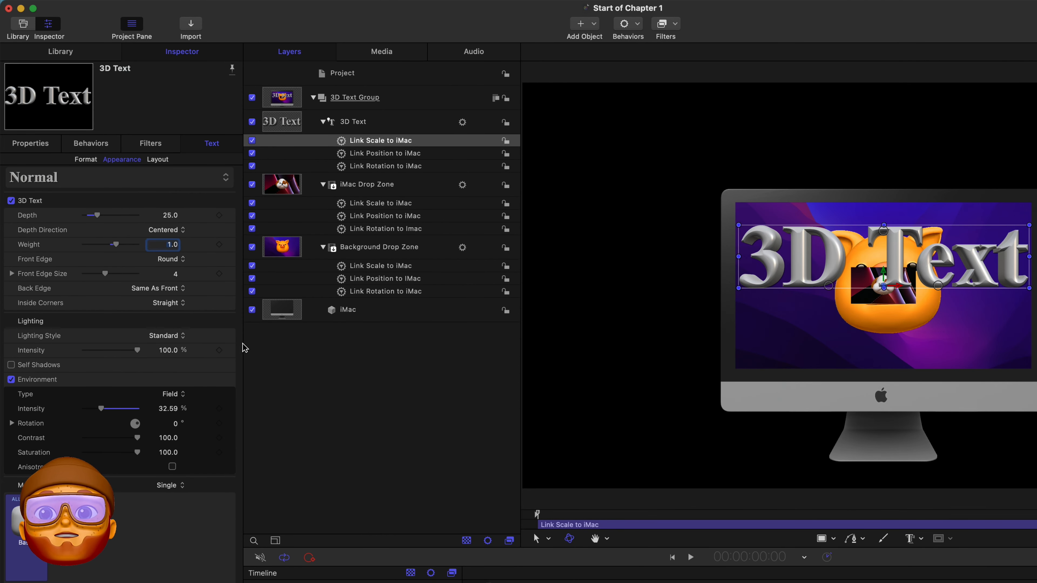
# Hide the iMac Drop Zone and reduce the Scale of the 3D Text's Link Scale to iMac behavior to about 2.76.
pyautogui.click(252, 185)
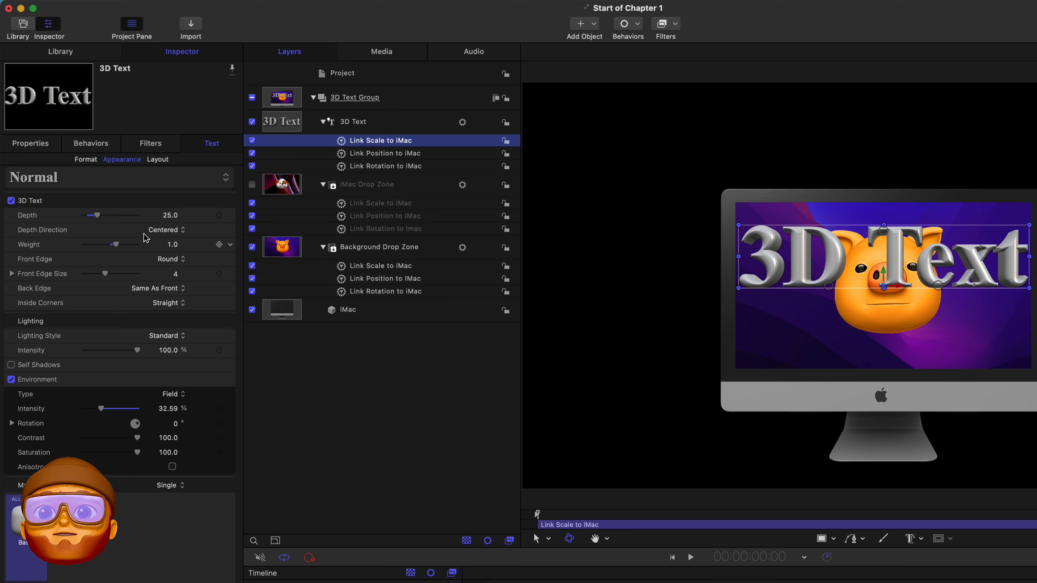
pyautogui.click(101, 146)
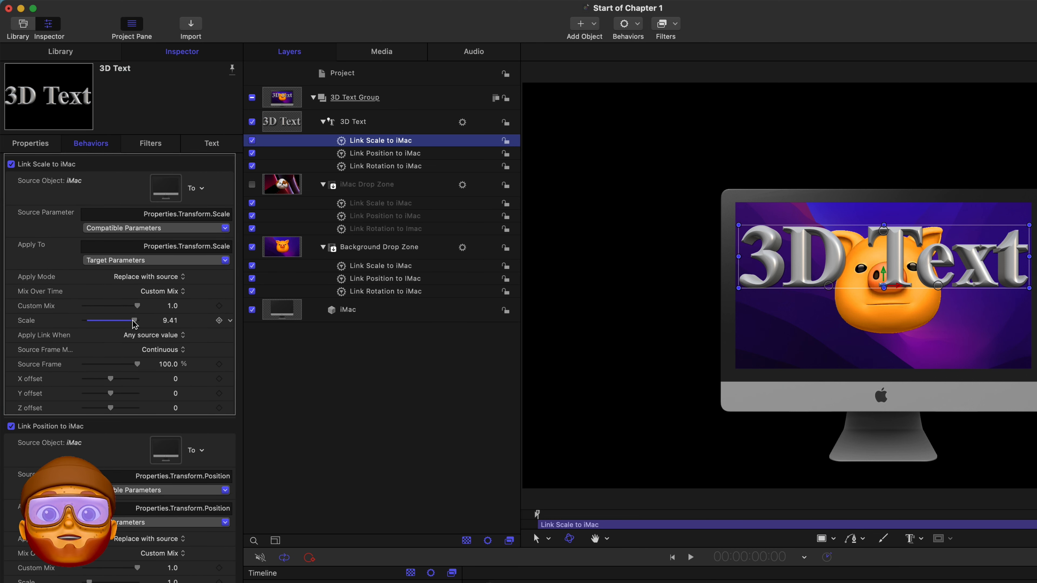
pyautogui.moveTo(133, 321); pyautogui.dragTo(98, 314)
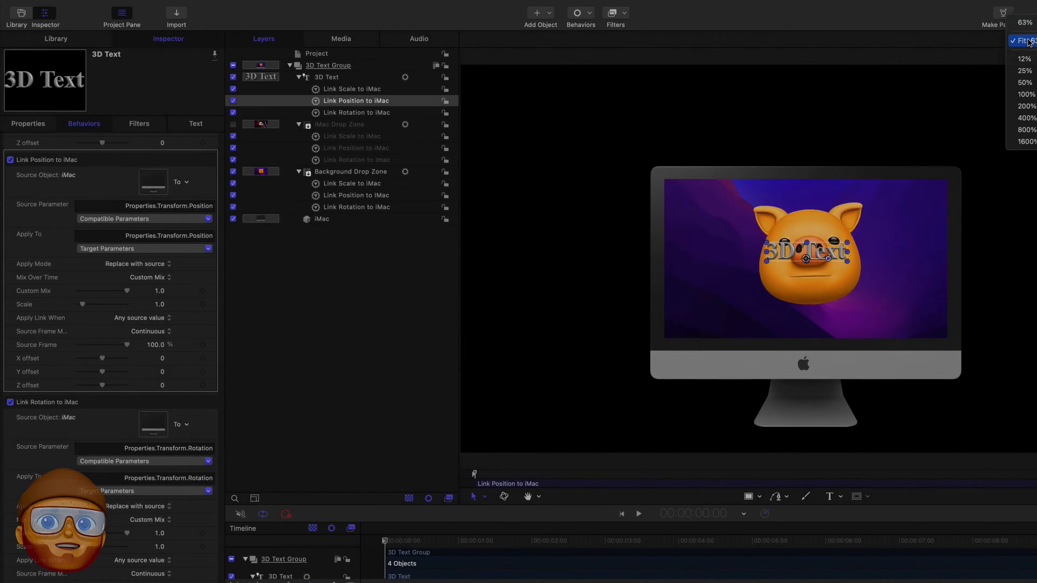
# Add the 3D Text's Anchor Point X to a slider in a new rig, naming them Move 3D Text Left/Right and iMac Rig.
pyautogui.click(1025, 95)
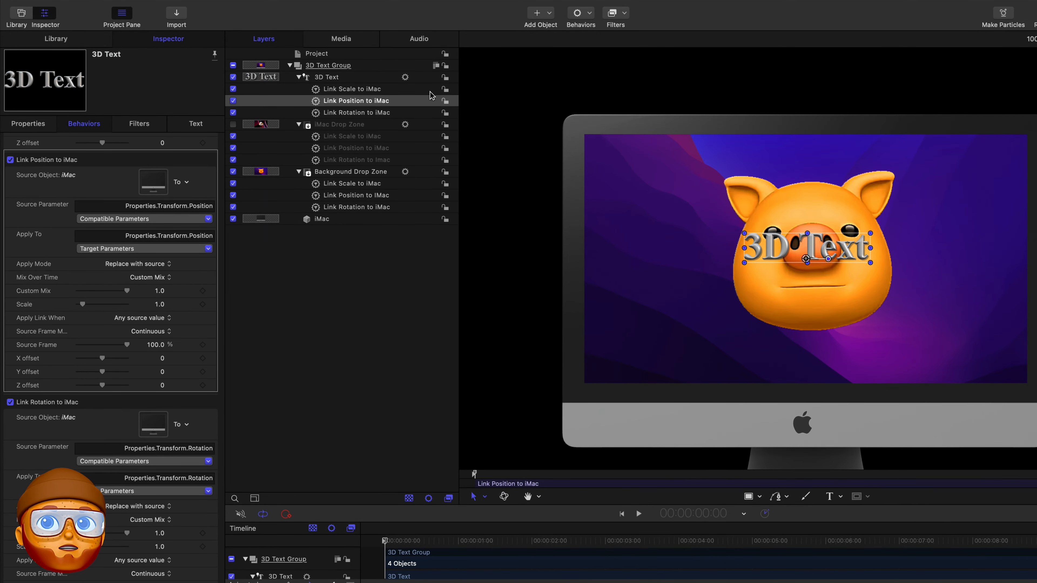
pyautogui.click(39, 130)
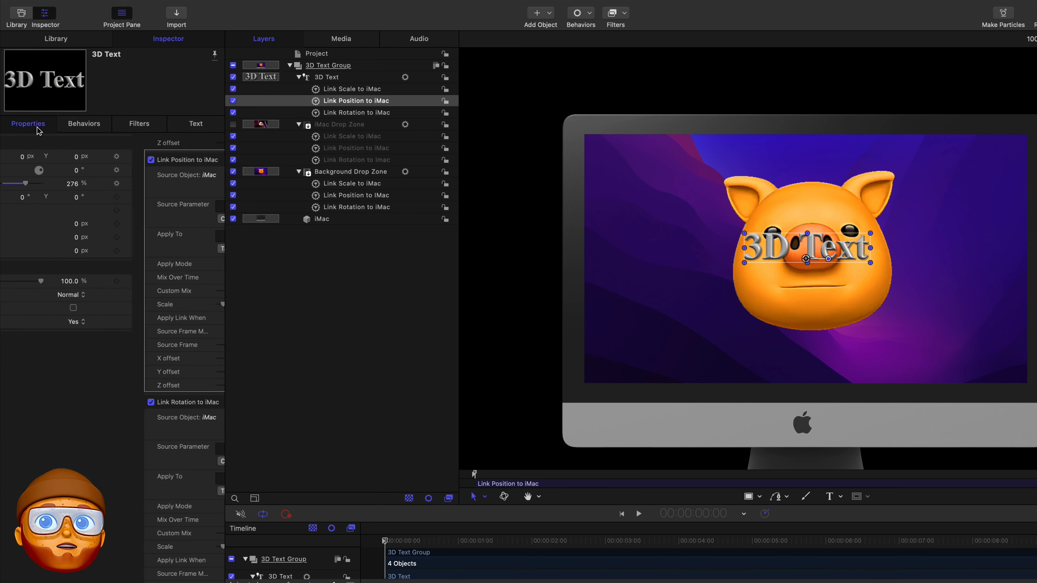
pyautogui.click(214, 225)
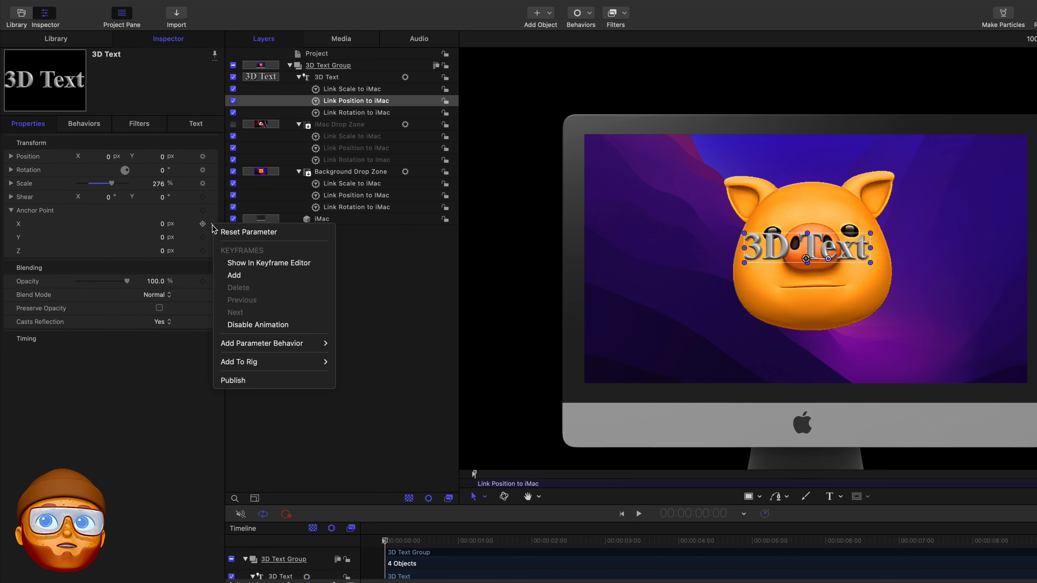
pyautogui.moveTo(269, 361)
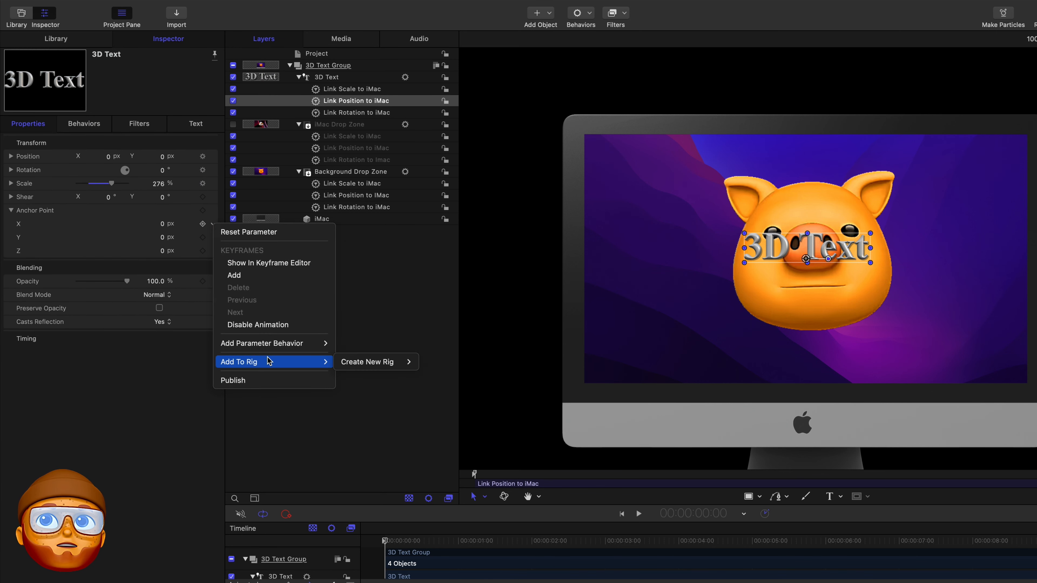
pyautogui.moveTo(357, 367)
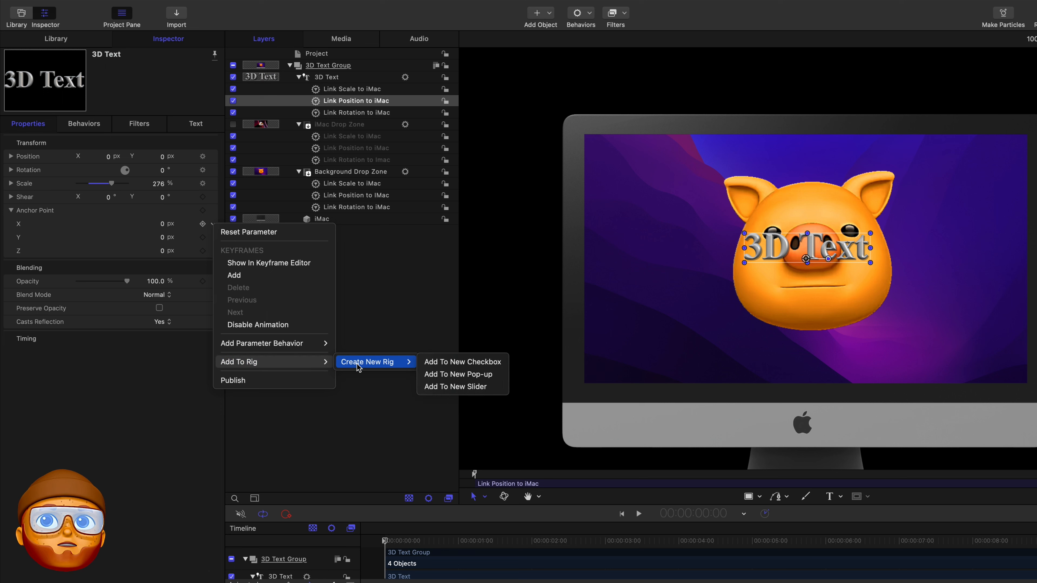
pyautogui.click(440, 387)
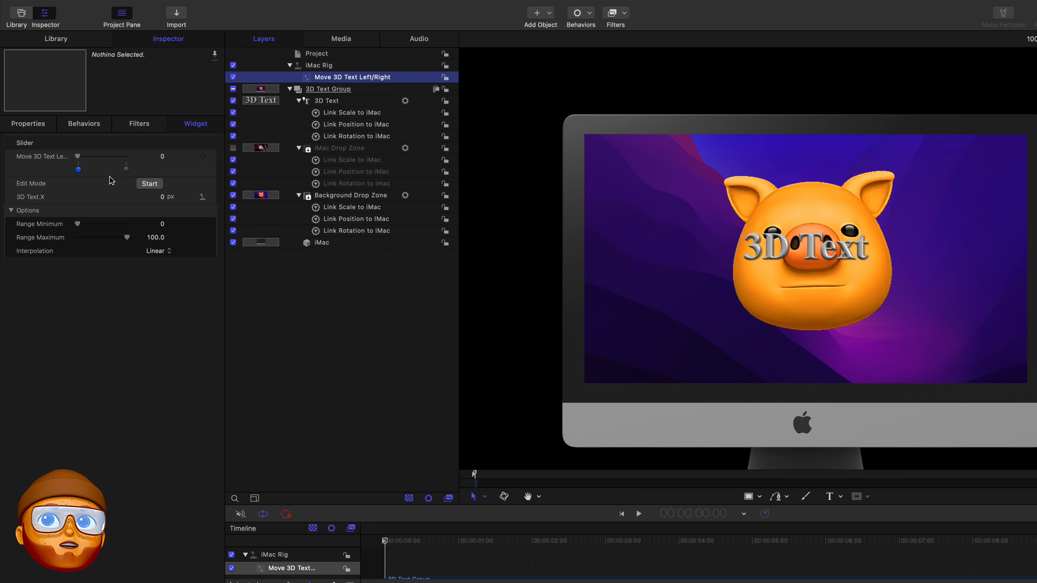
# Set the Left/Right slider's 3D Text X value to about 200 px at its minimum and about -201 px at its maximum.
pyautogui.moveTo(161, 196); pyautogui.dragTo(79, 196)
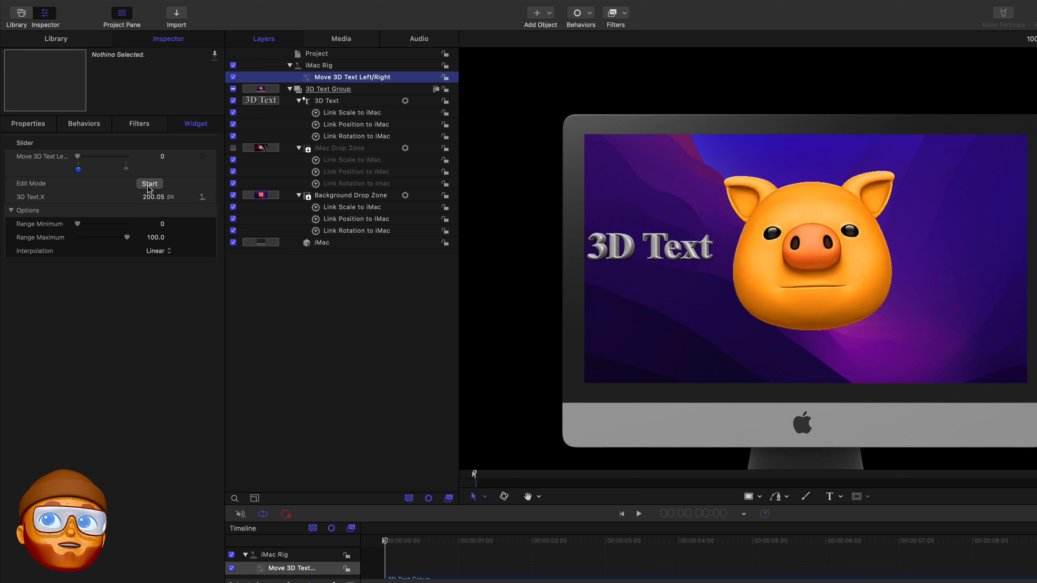
pyautogui.click(127, 169)
pyautogui.moveTo(162, 197); pyautogui.dragTo(80, 197)
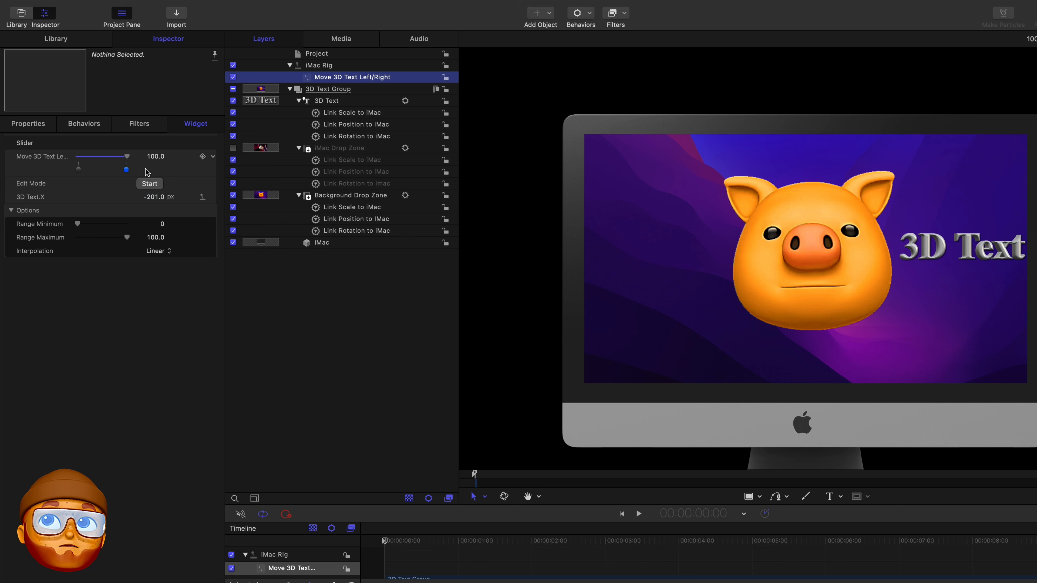
# Test the Move 3D Text Left/Right slider and set it to 50.
pyautogui.moveTo(128, 158); pyautogui.dragTo(106, 158)
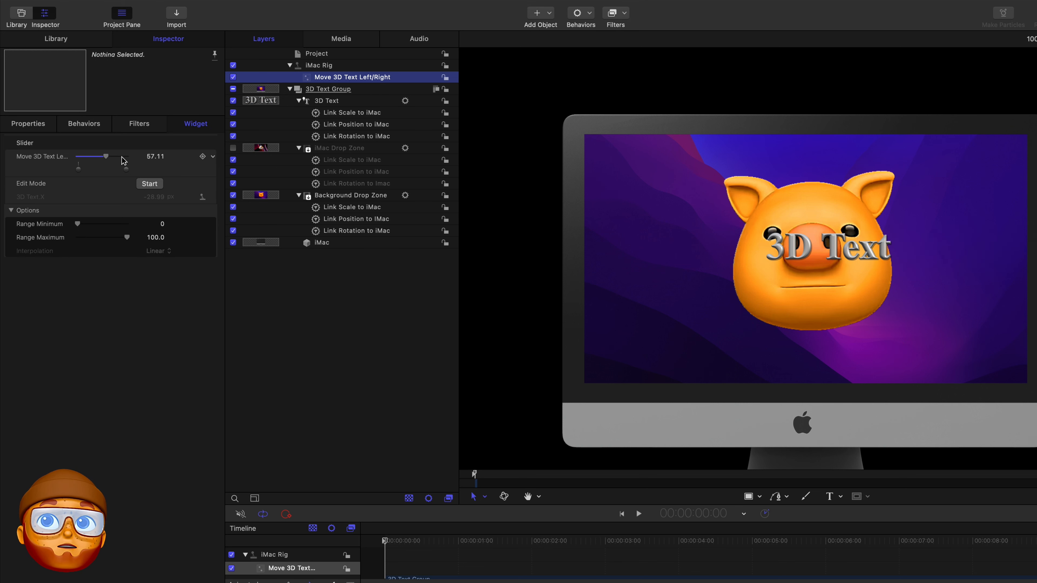
pyautogui.click(152, 159)
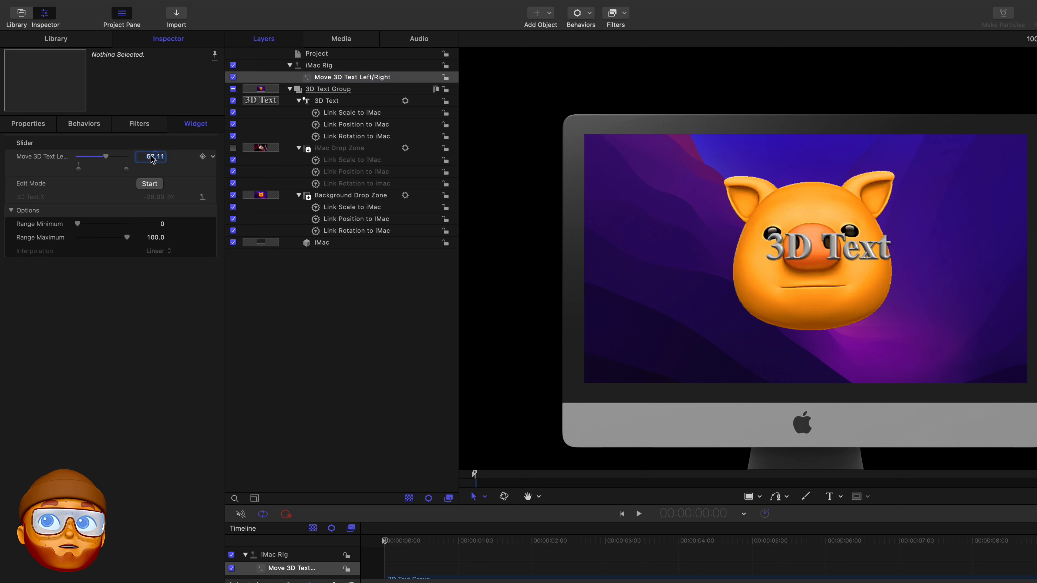
pyautogui.write('5')
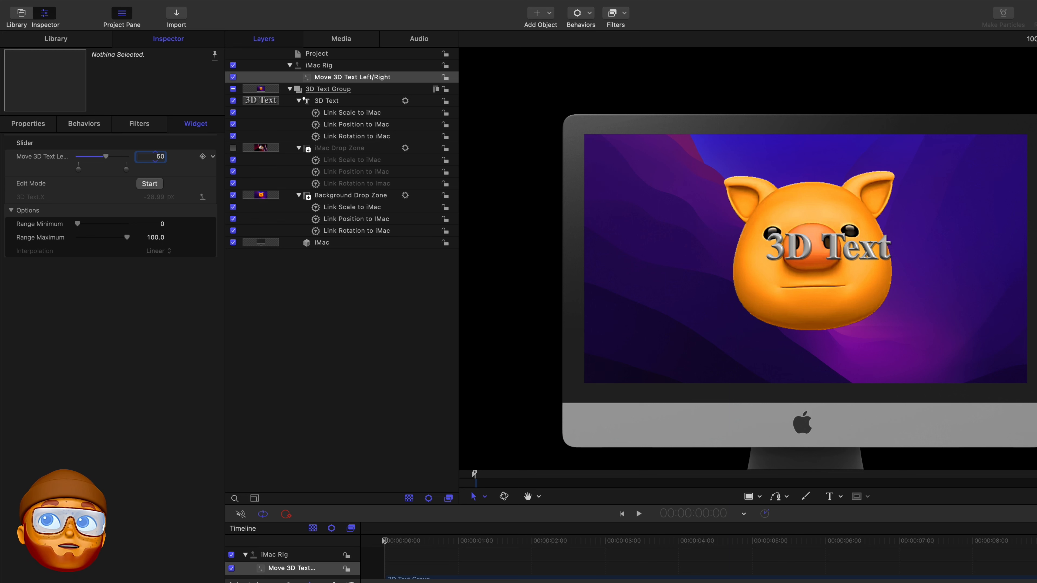
pyautogui.write('0')
pyautogui.press('Return')
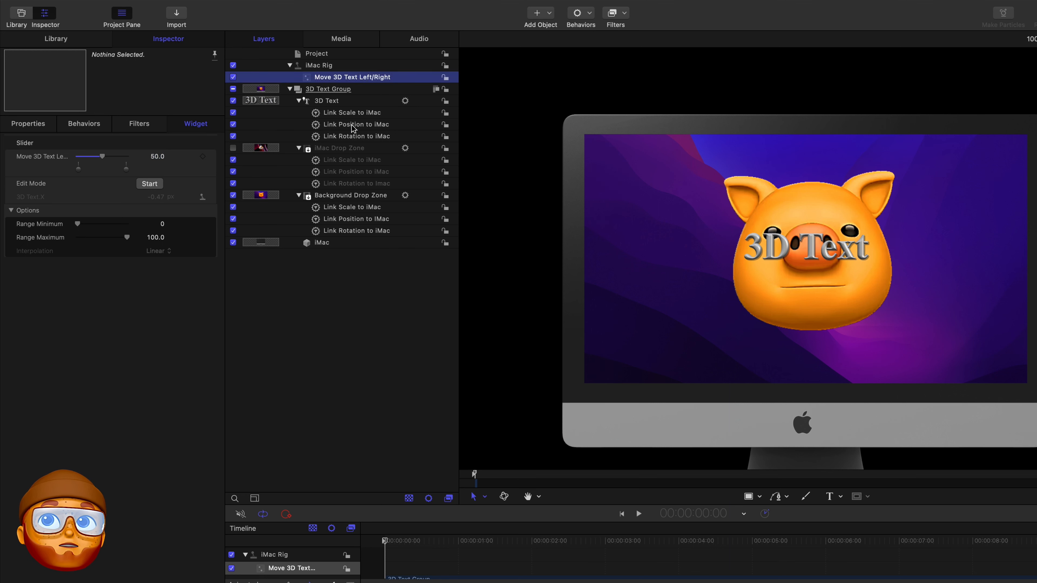
# Add the 3D Text's Anchor Point Y to a new slider in iMac Rig named Move 3D Text Up/Down.
pyautogui.click(354, 127)
pyautogui.click(28, 124)
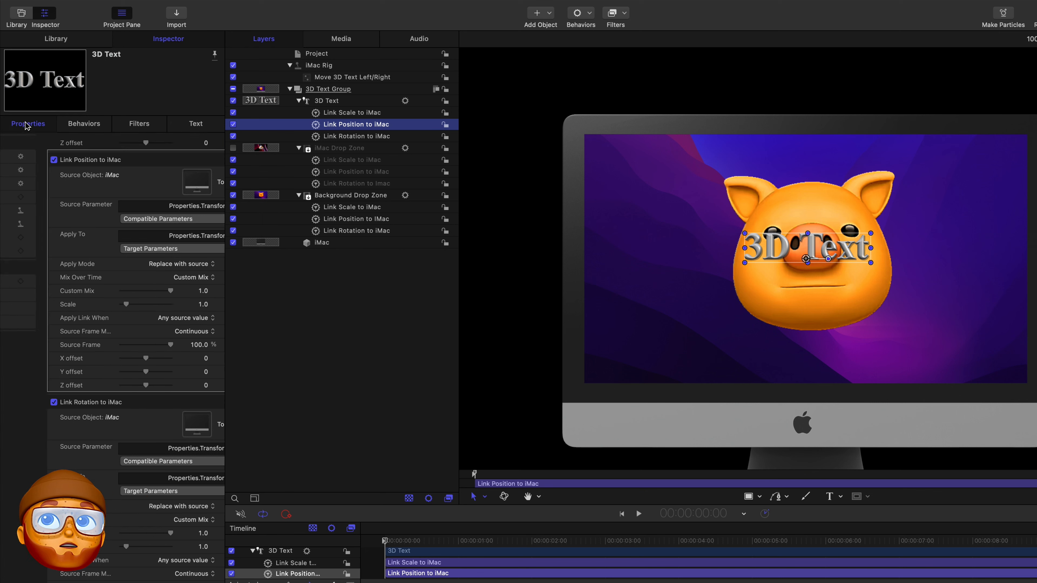
pyautogui.click(212, 238)
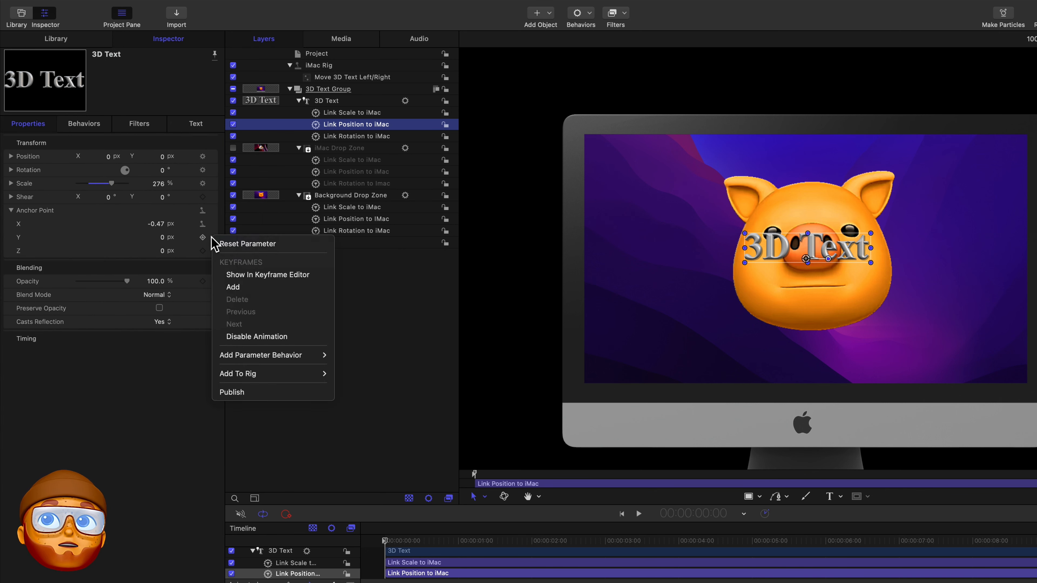
pyautogui.moveTo(255, 373)
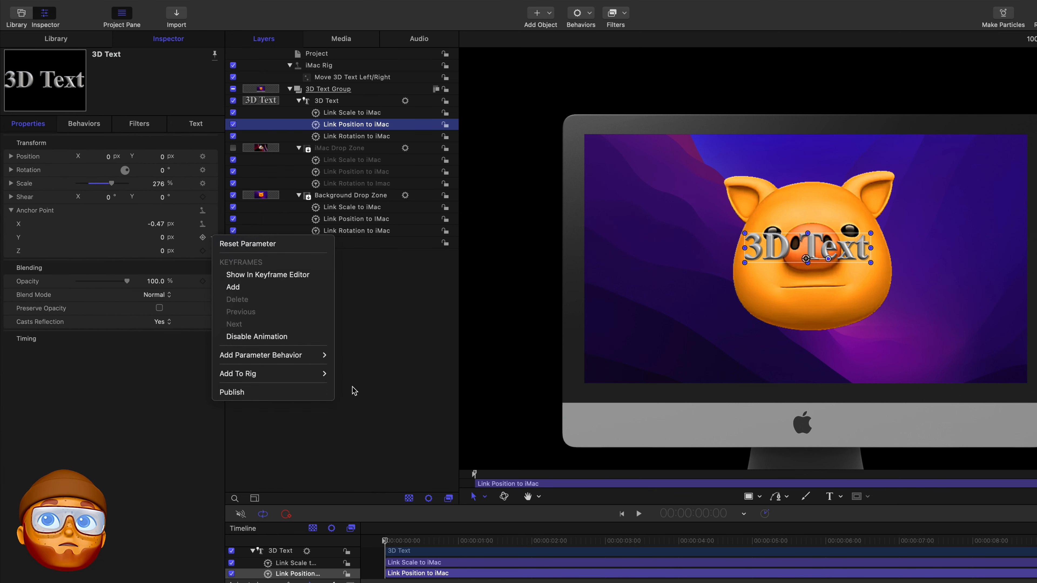
pyautogui.moveTo(353, 387)
pyautogui.click(436, 430)
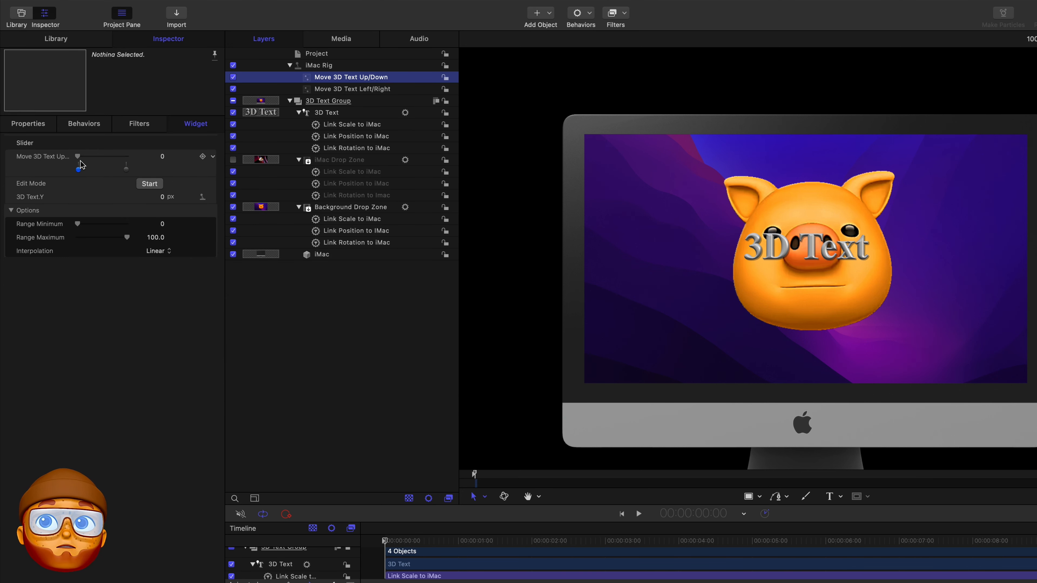
# Set the Up/Down slider's 3D Text Y value to about 150 px at its minimum, and enter -73 px and fine-tune it at its maximum.
pyautogui.moveTo(159, 198); pyautogui.dragTo(187, 198)
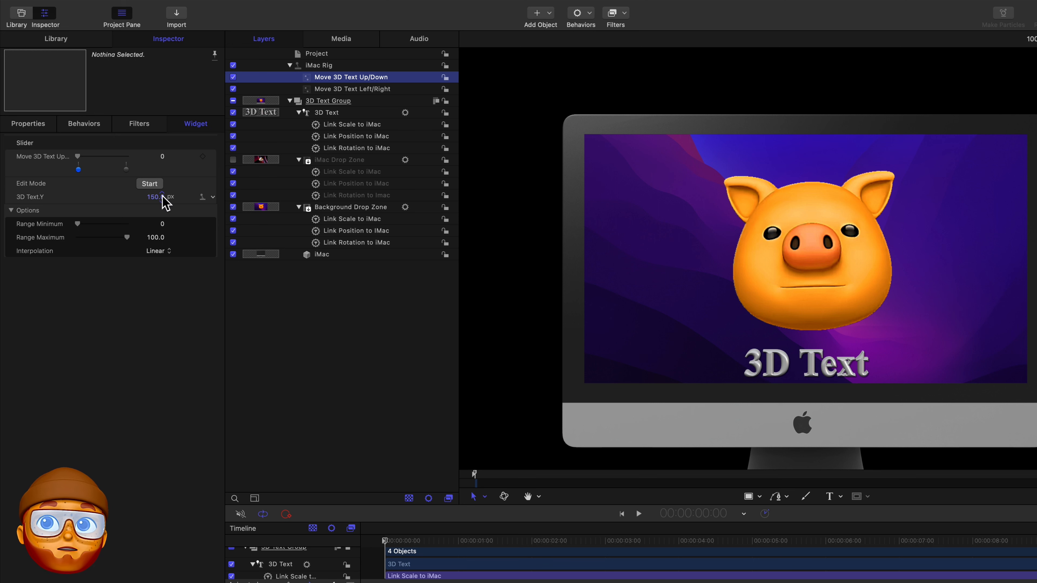
pyautogui.click(127, 169)
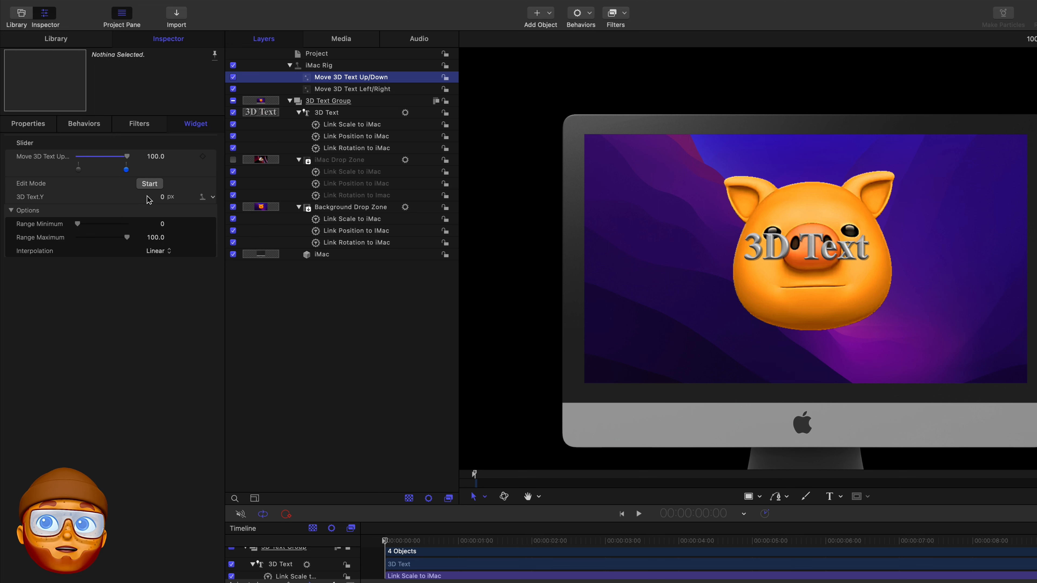
pyautogui.click(162, 200)
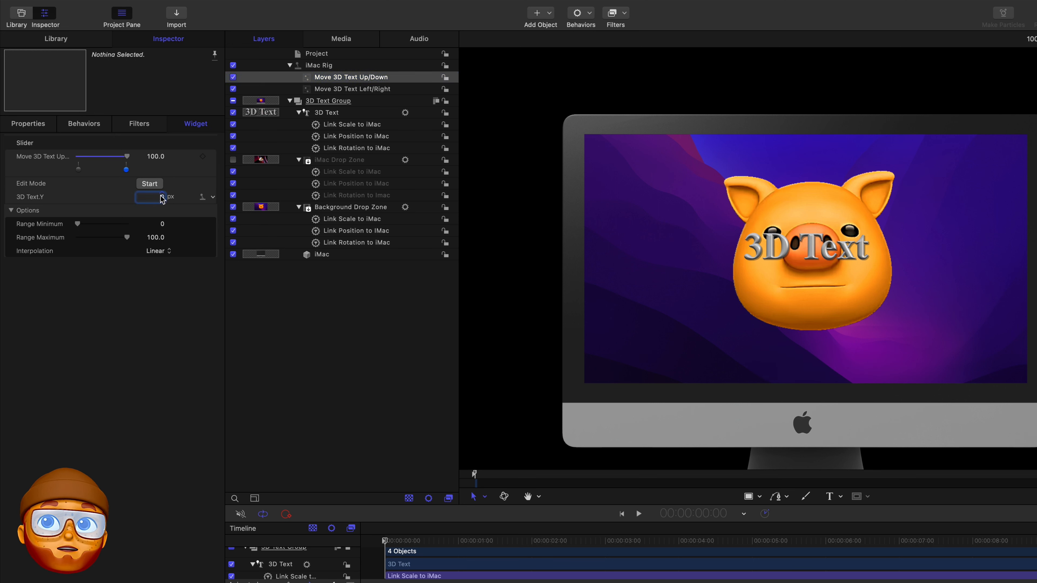
pyautogui.write('-73')
pyautogui.press('Return')
pyautogui.moveTo(161, 198); pyautogui.dragTo(158, 193)
# Test the Move 3D Text Up/Down slider and set it to 50.
pyautogui.moveTo(127, 157); pyautogui.dragTo(94, 157)
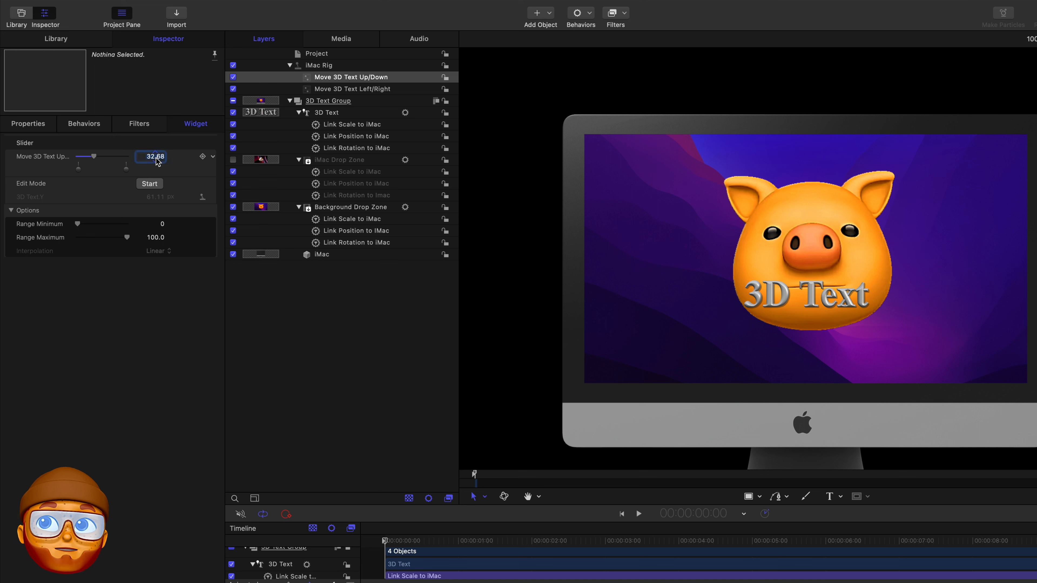
pyautogui.write('50')
pyautogui.press('Return')
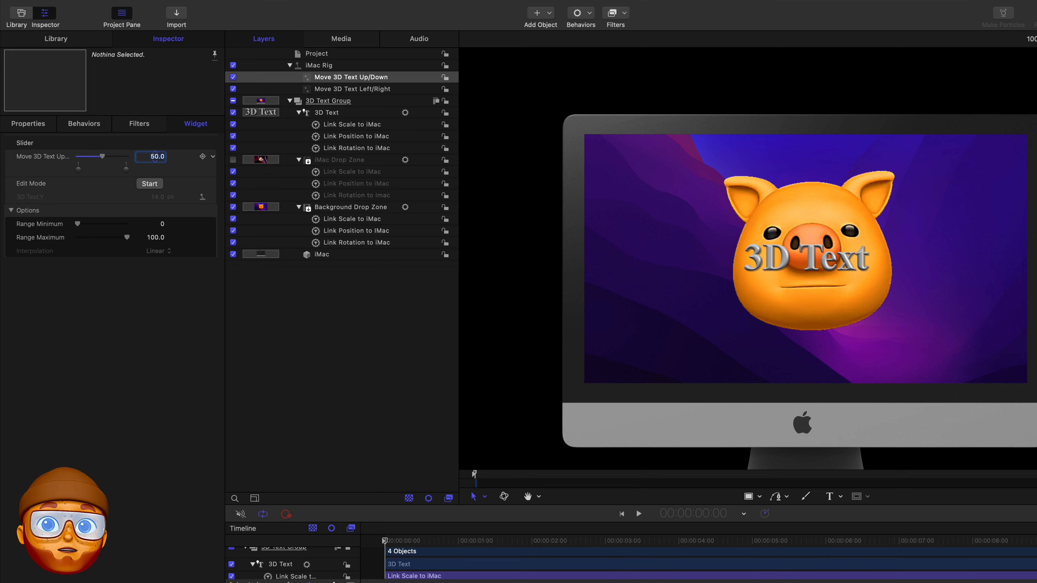
# Set the 3D Text's Link Scale to about 9.65 and add its material color to a new iMac Rig pop-up named Re-Color 3D Text.
pyautogui.click(333, 126)
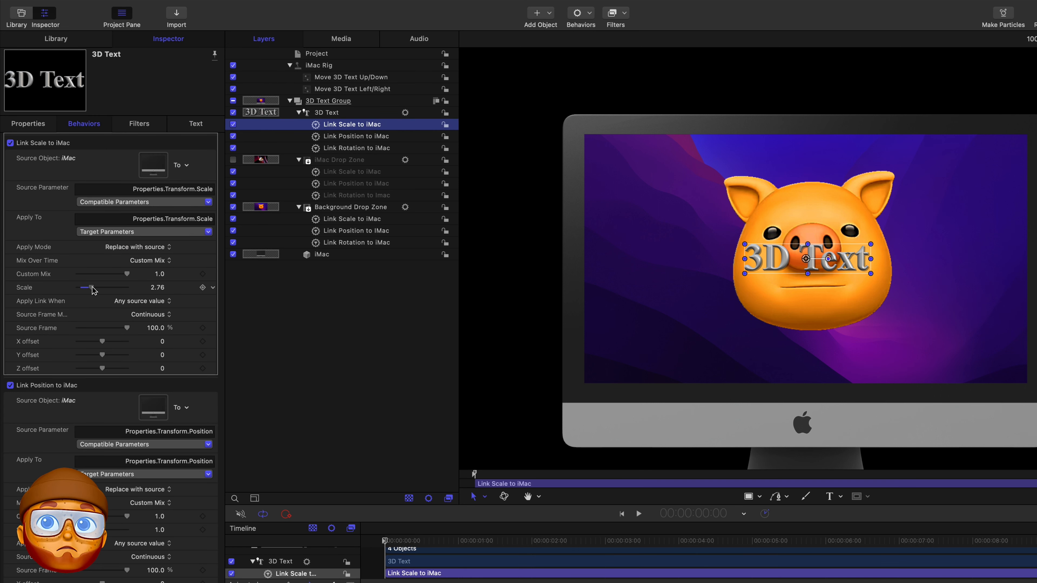
pyautogui.moveTo(94, 289); pyautogui.dragTo(127, 272)
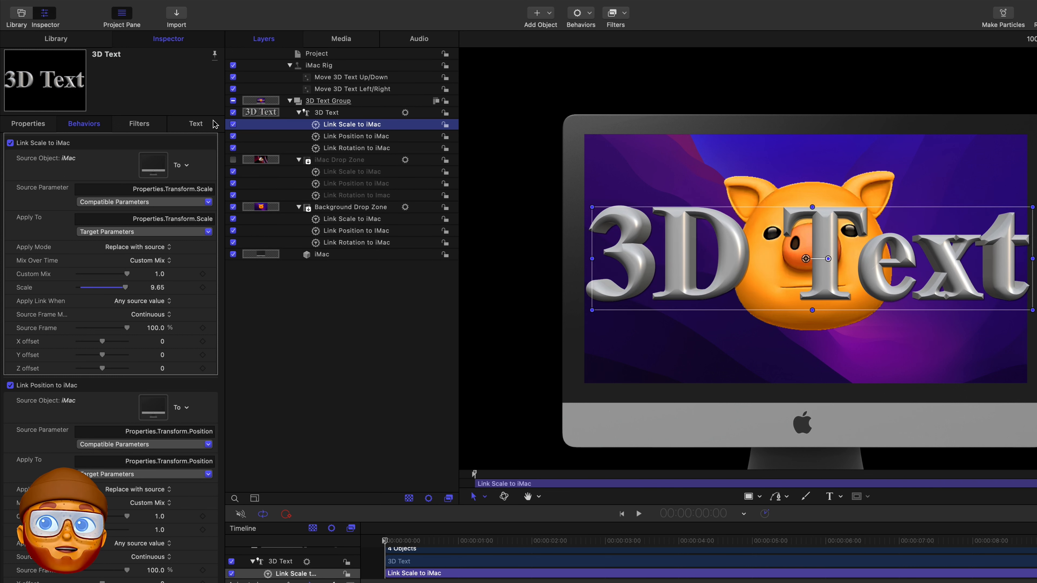
pyautogui.click(200, 124)
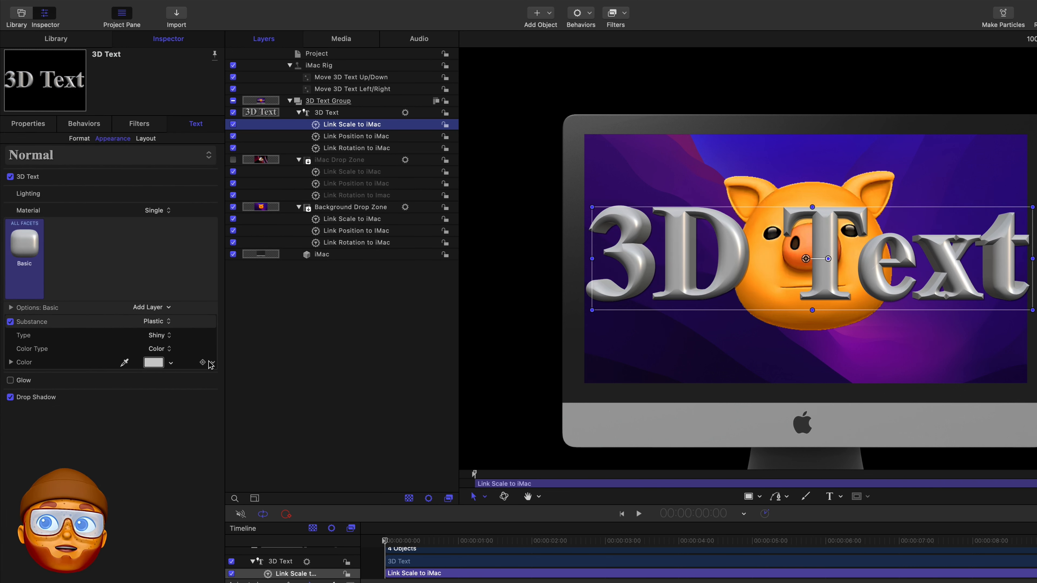
pyautogui.click(212, 363)
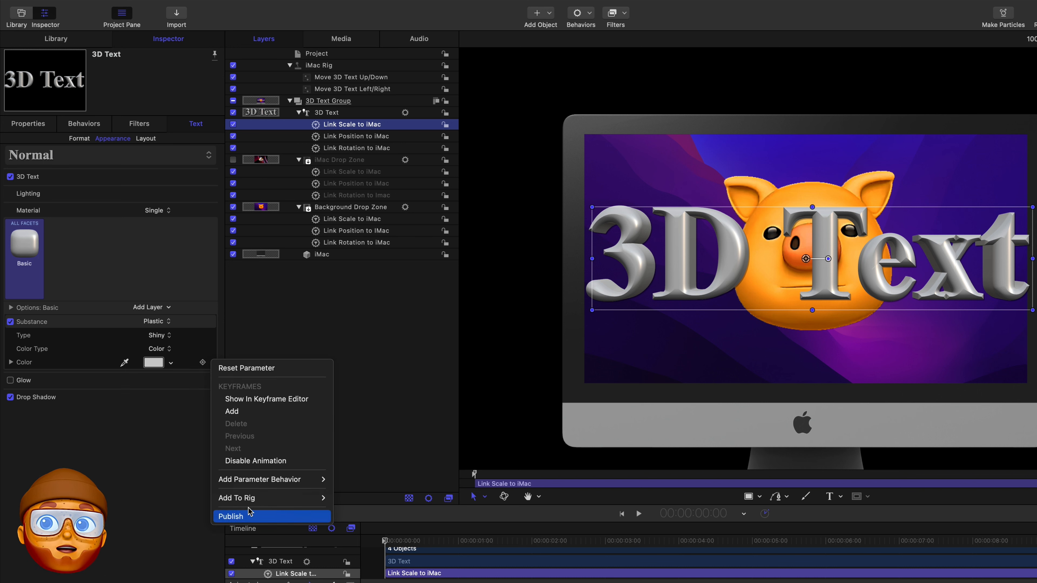
pyautogui.moveTo(251, 498)
pyautogui.moveTo(367, 510)
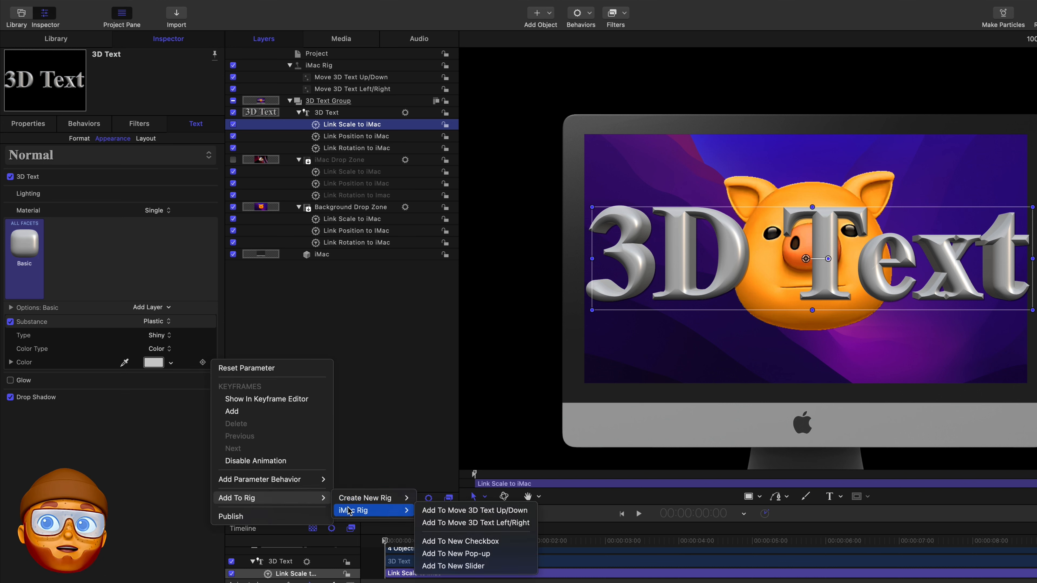
pyautogui.click(479, 555)
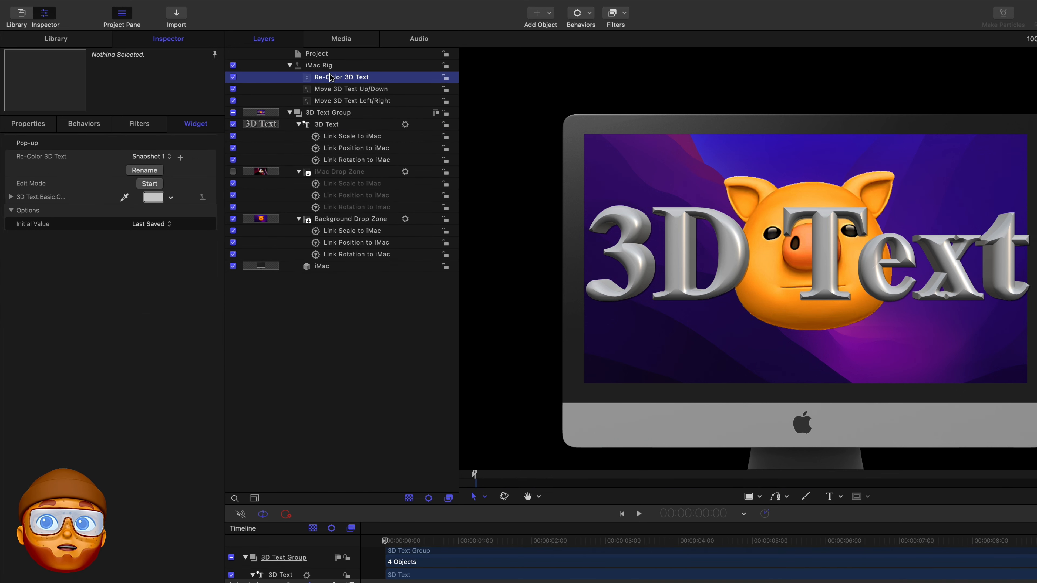
# Set the 3D Text color of Snapshot 1 in the Re-Color 3D Text pop-up to Tin and rename the snapshot Tin.
pyautogui.click(151, 157)
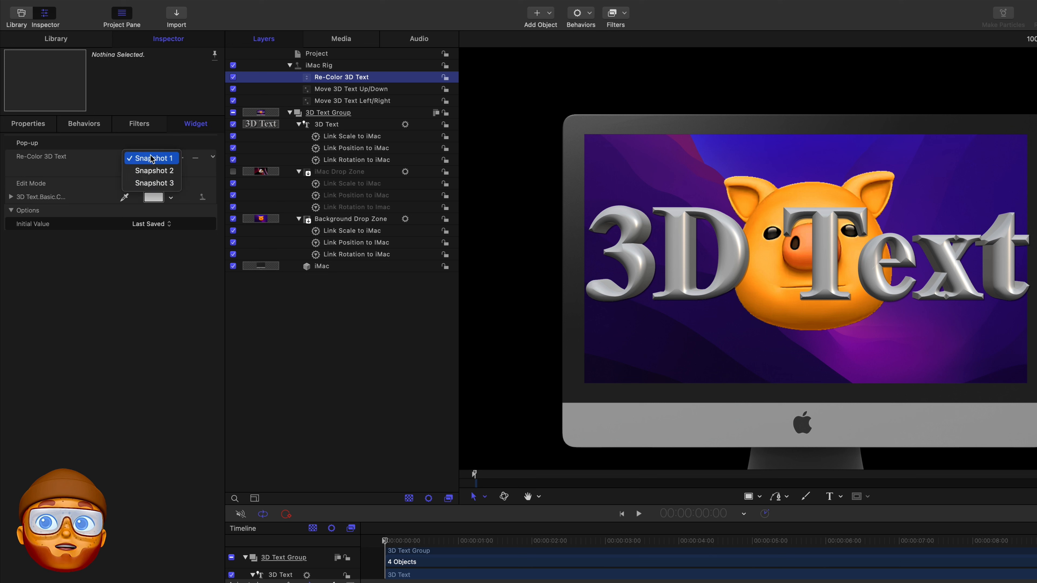
pyautogui.click(151, 159)
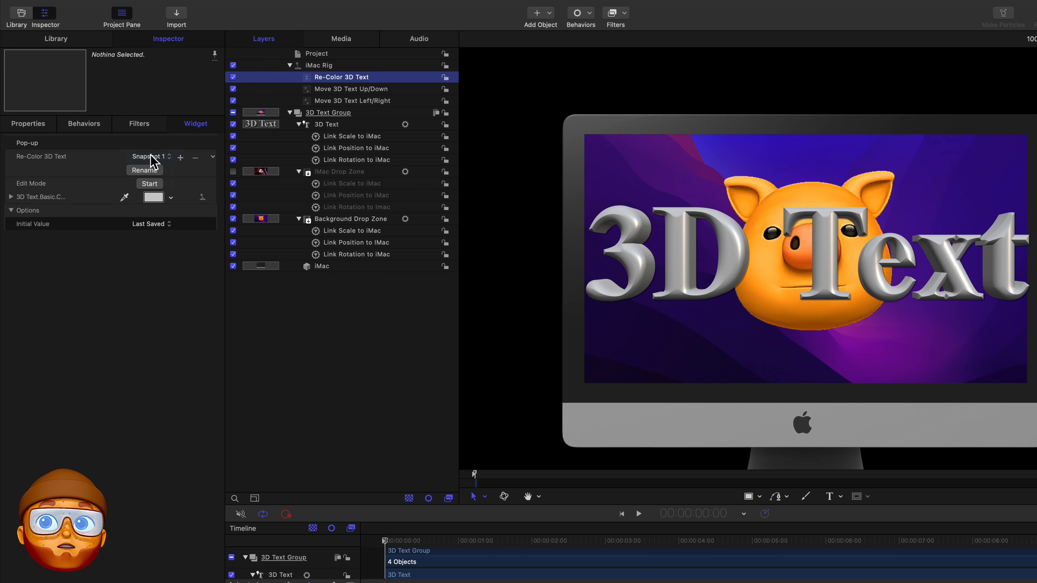
pyautogui.click(156, 198)
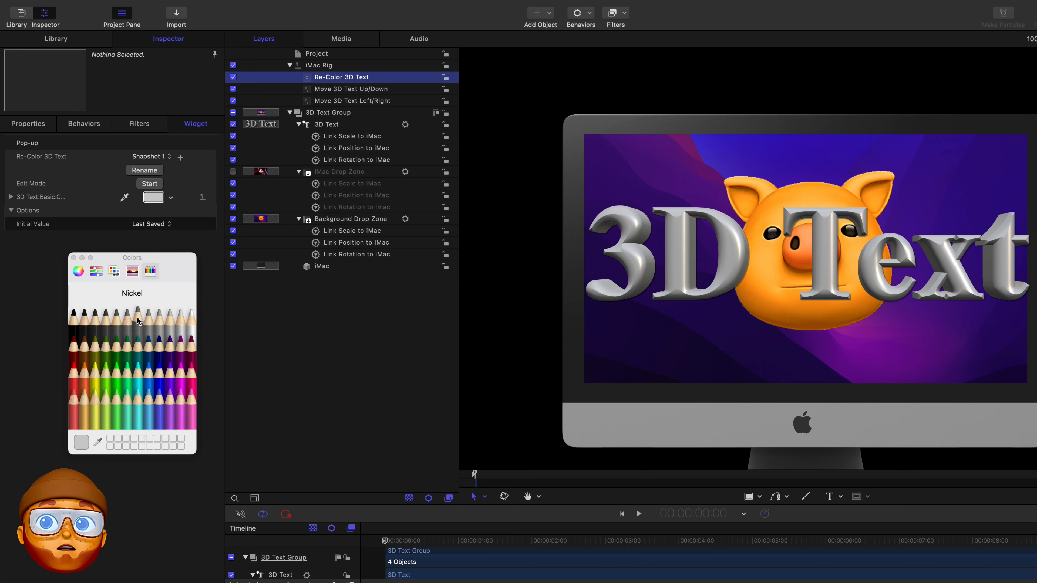
pyautogui.click(123, 325)
pyautogui.click(128, 323)
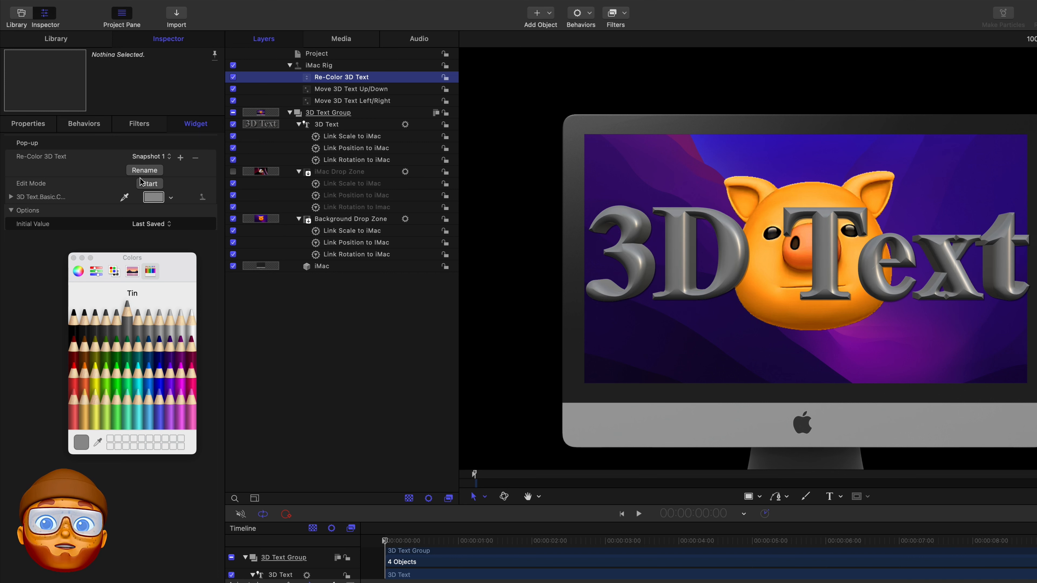
pyautogui.click(143, 170)
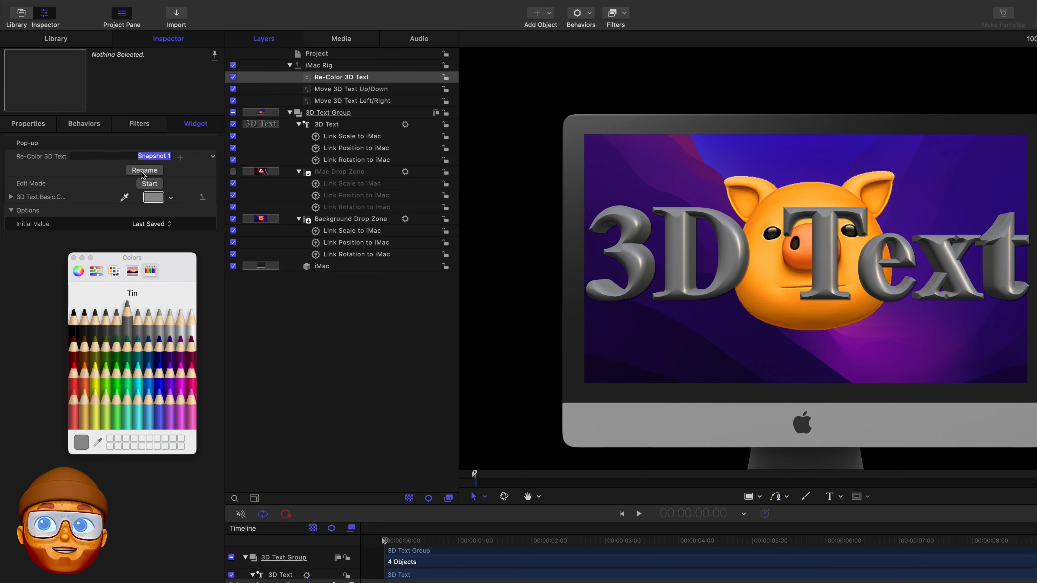
pyautogui.write('Tin')
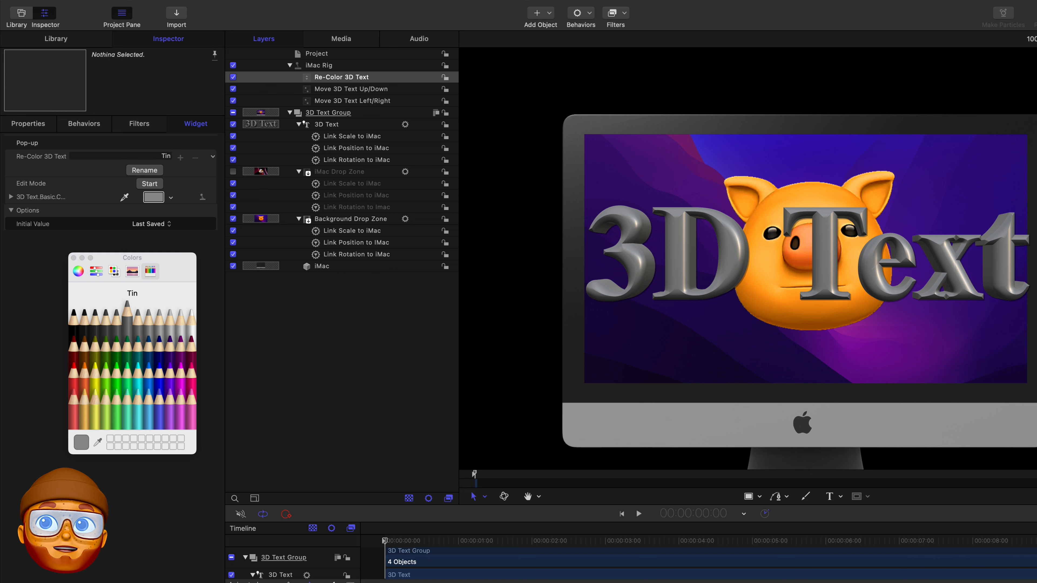
pyautogui.press('Return')
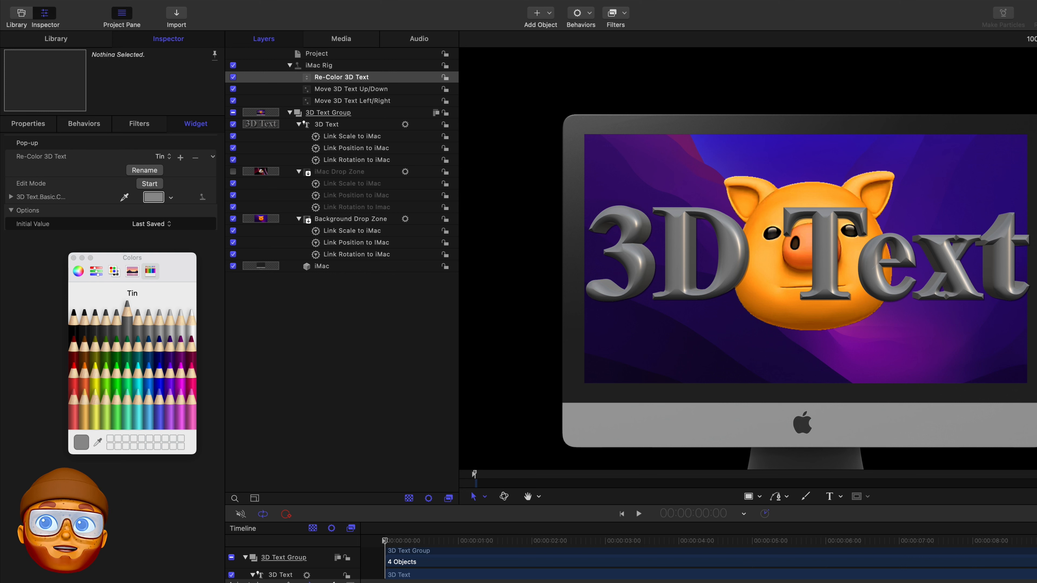
# Set the 3D Text color of Snapshot 2 to Snow and rename the snapshot Snow.
pyautogui.click(159, 158)
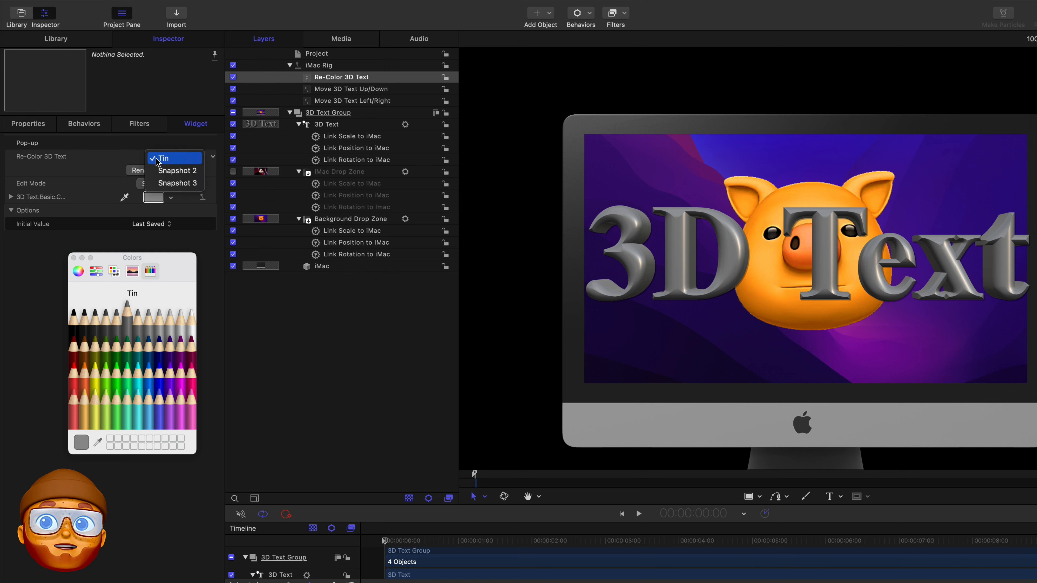
pyautogui.click(161, 170)
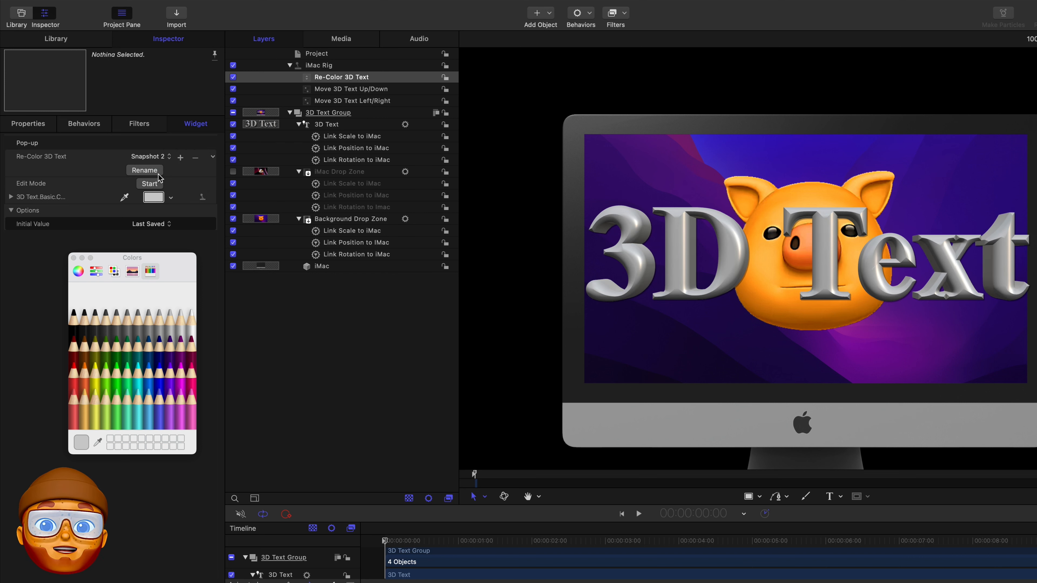
pyautogui.click(190, 321)
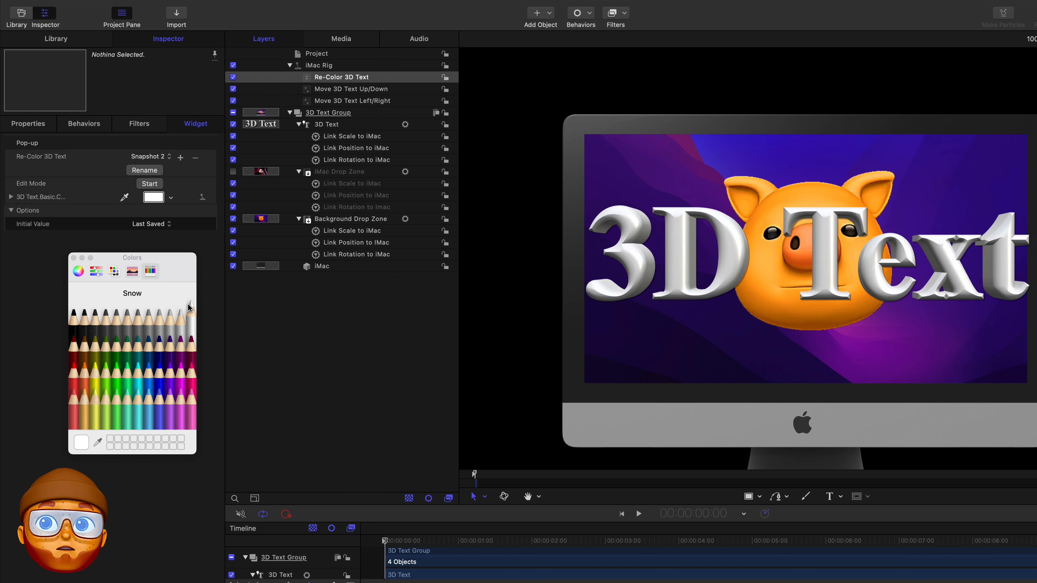
pyautogui.click(150, 170)
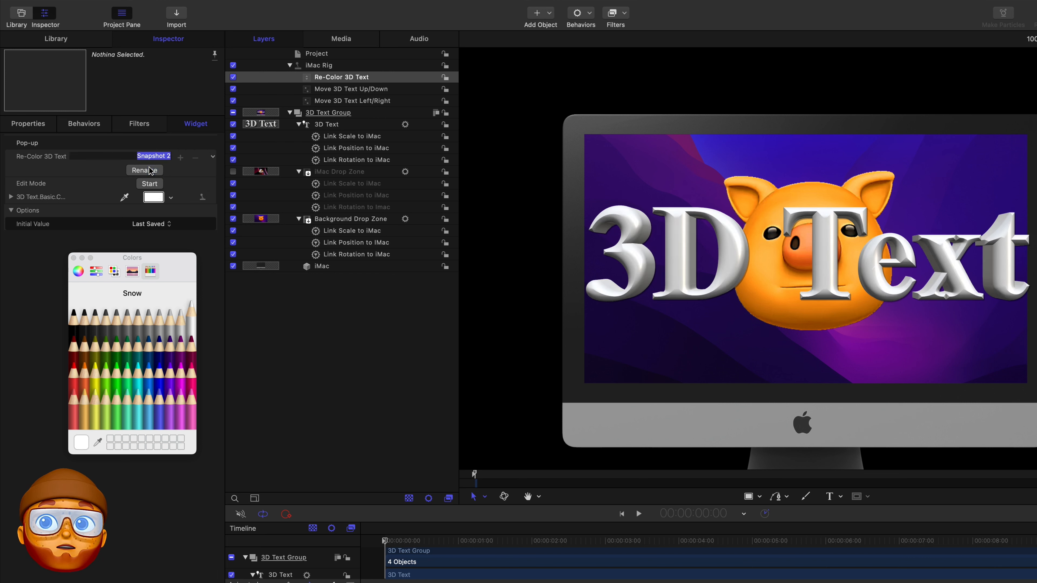
pyautogui.write('Snow')
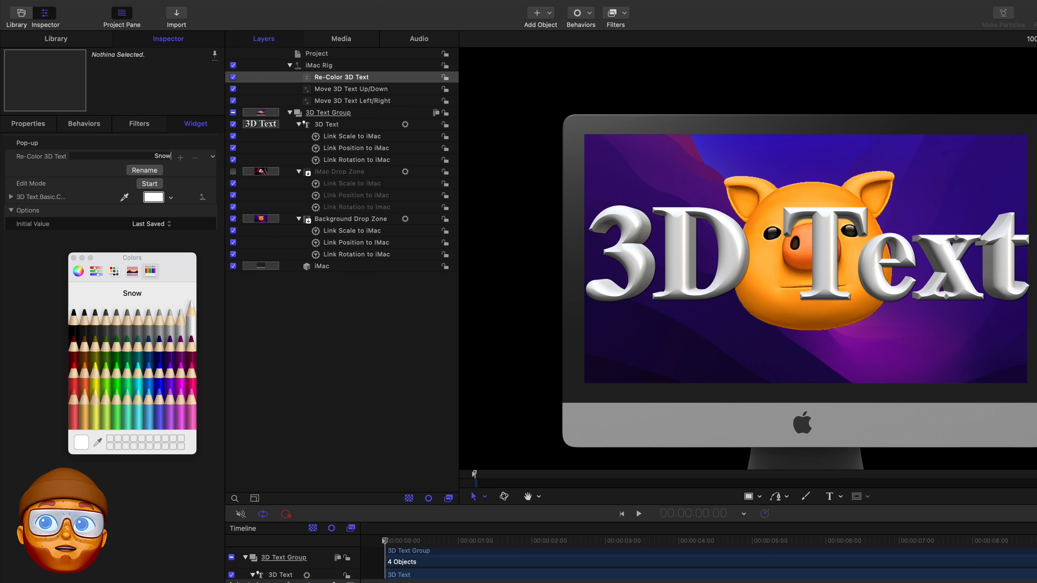
pyautogui.press('Return')
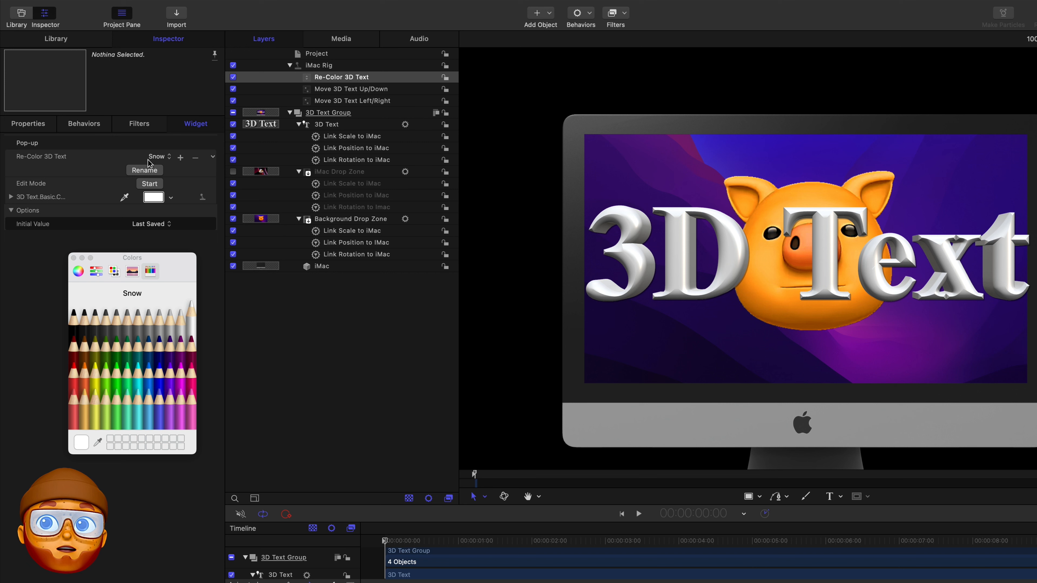
# Set the 3D Text color of Snapshot 3 to Sky and rename the snapshot Sky.
pyautogui.click(159, 158)
pyautogui.click(160, 169)
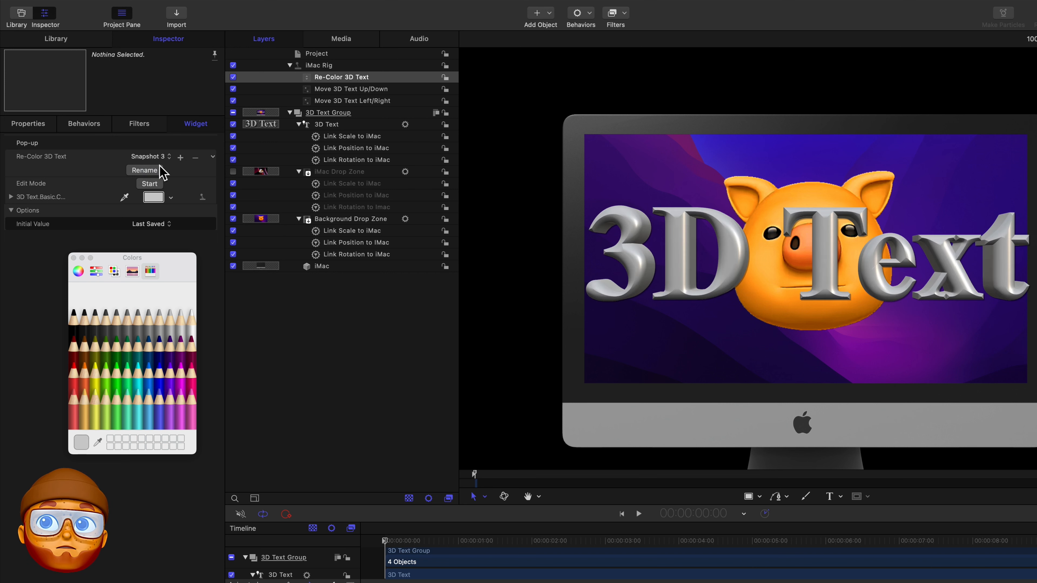
pyautogui.click(171, 315)
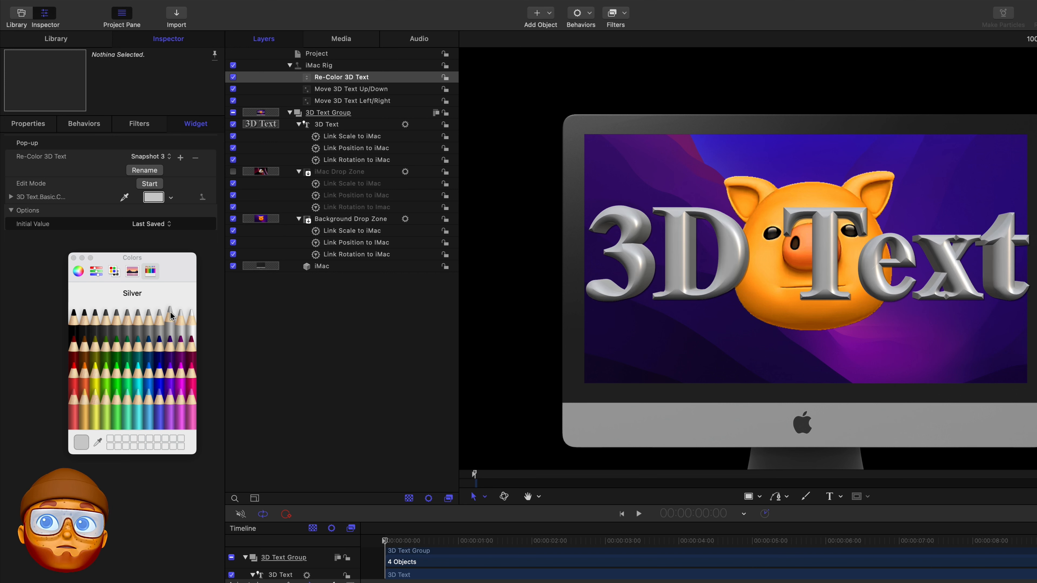
pyautogui.click(149, 393)
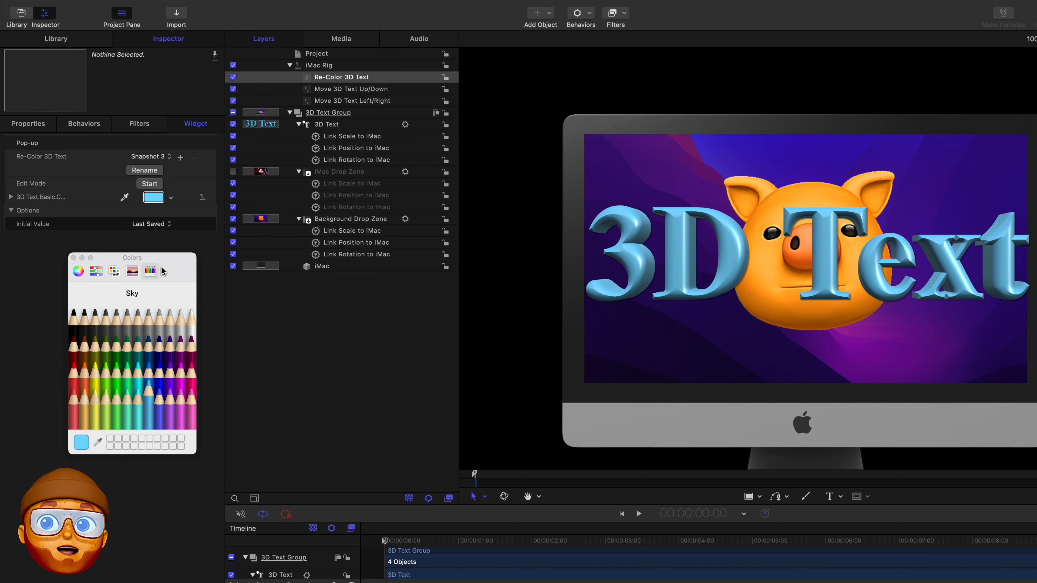
pyautogui.click(144, 171)
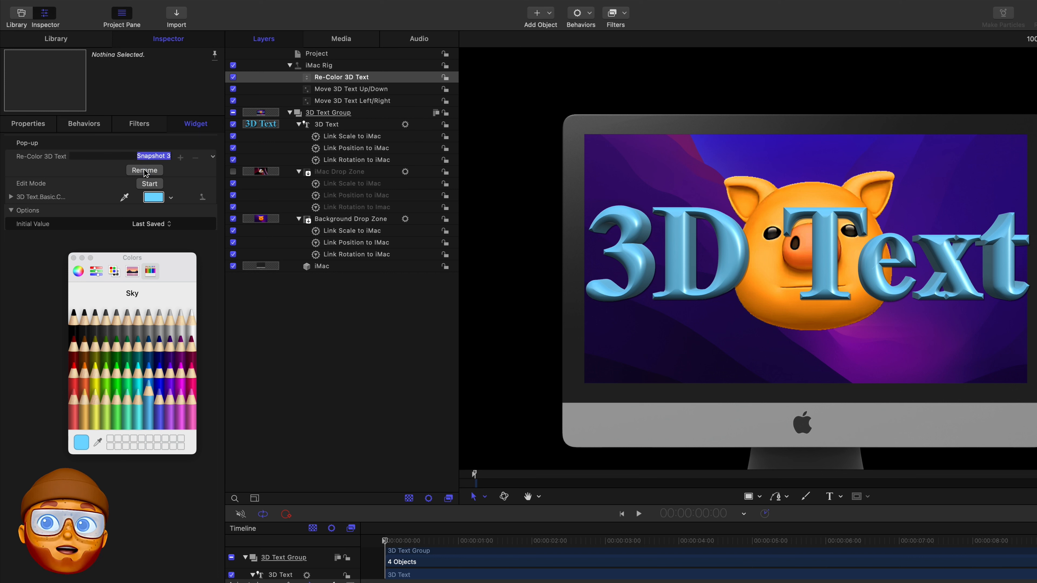
pyautogui.write('Sky')
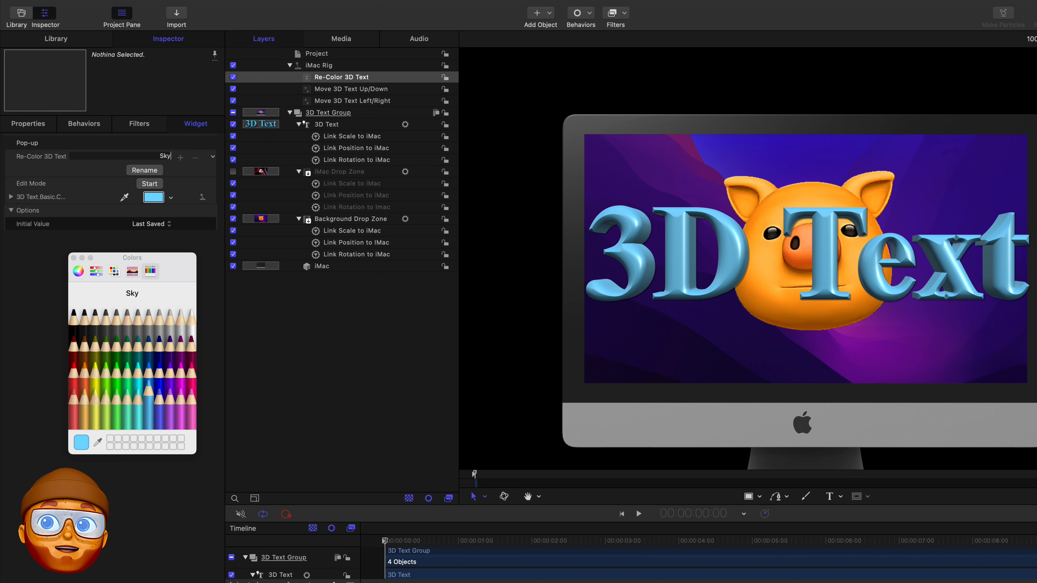
pyautogui.press('Return')
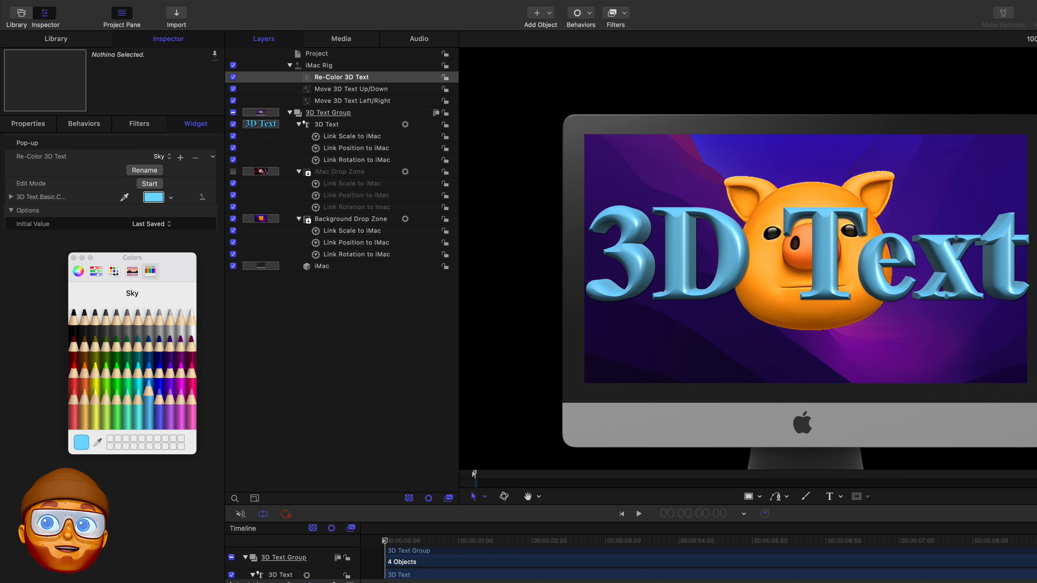
# Add a fourth snapshot named Strawberry to the Re-Color 3D Text pop-up with the Strawberry color, and close the color picker.
pyautogui.click(150, 161)
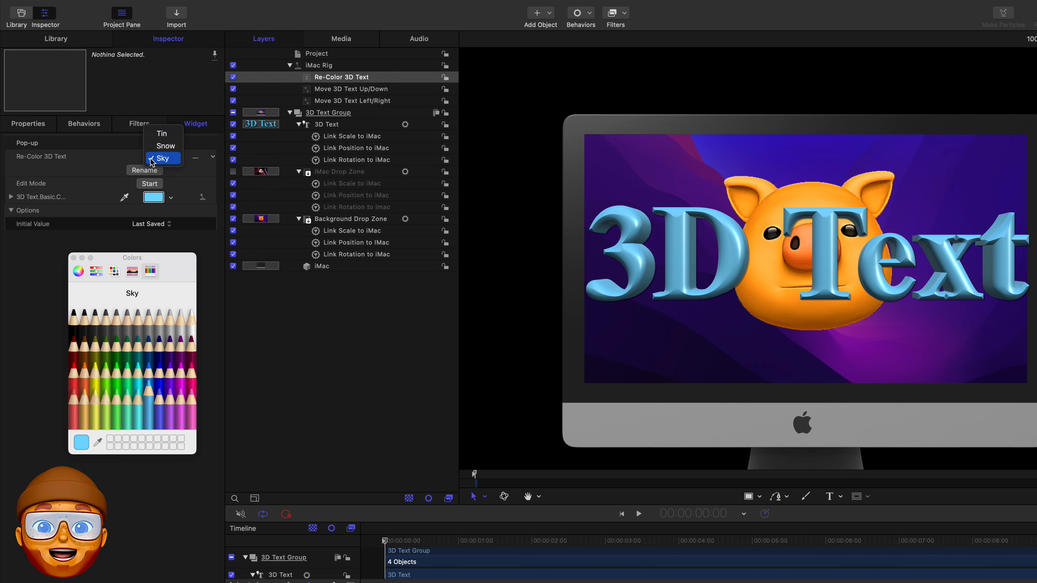
pyautogui.click(150, 160)
pyautogui.click(180, 158)
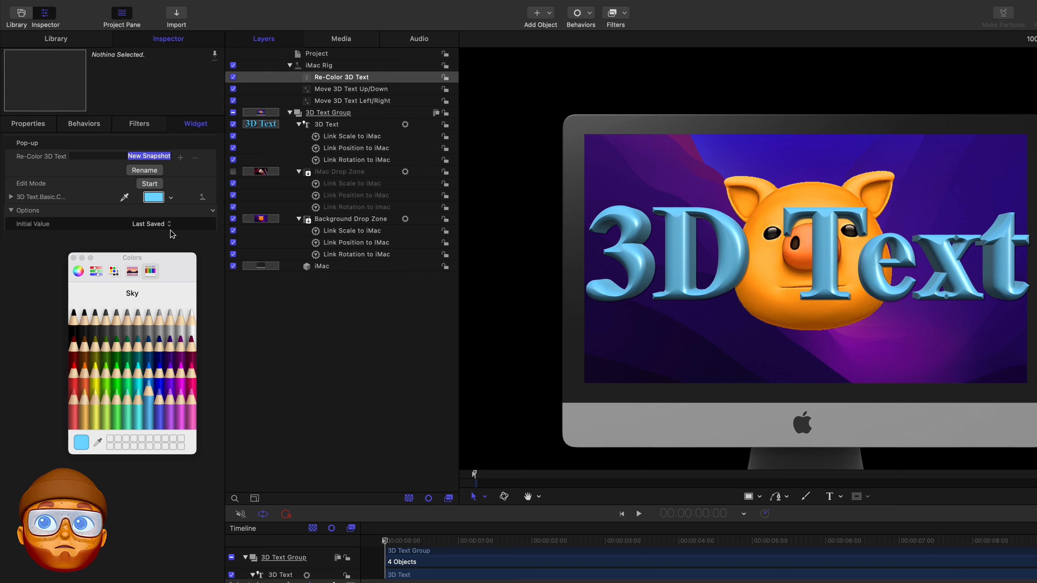
pyautogui.click(189, 374)
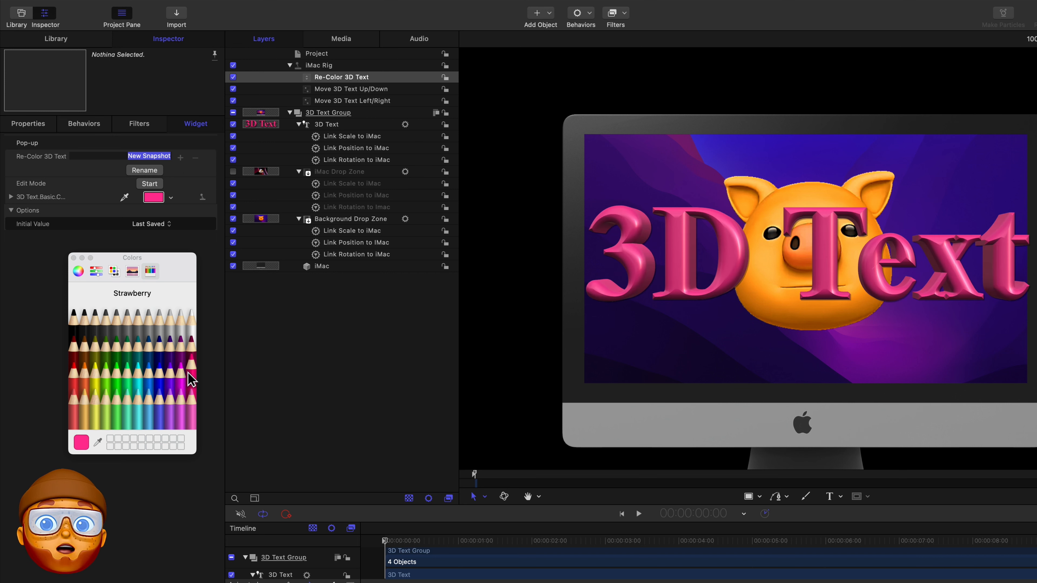
pyautogui.write('Strawberry')
pyautogui.press('Return')
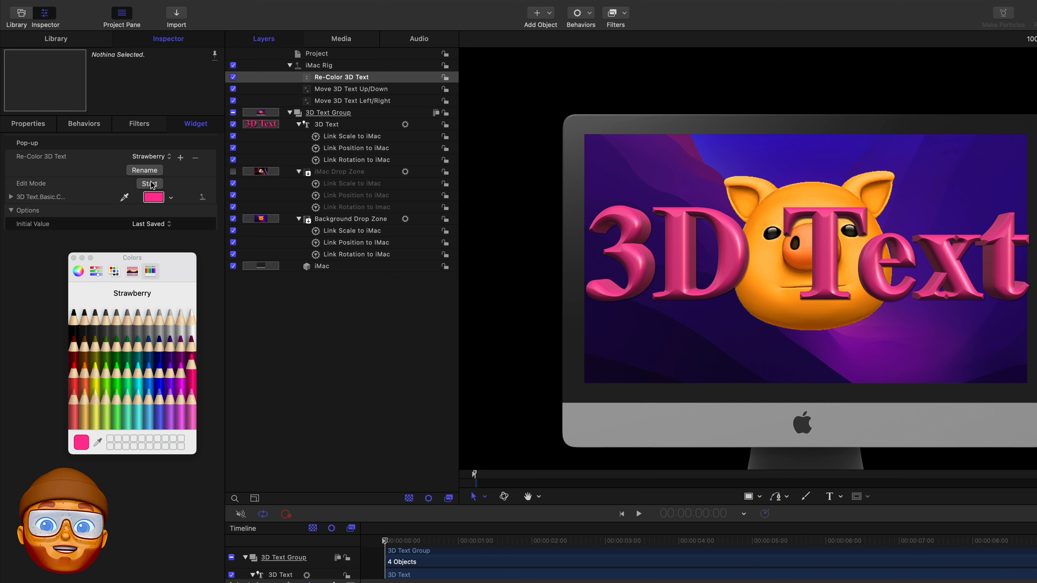
pyautogui.click(74, 257)
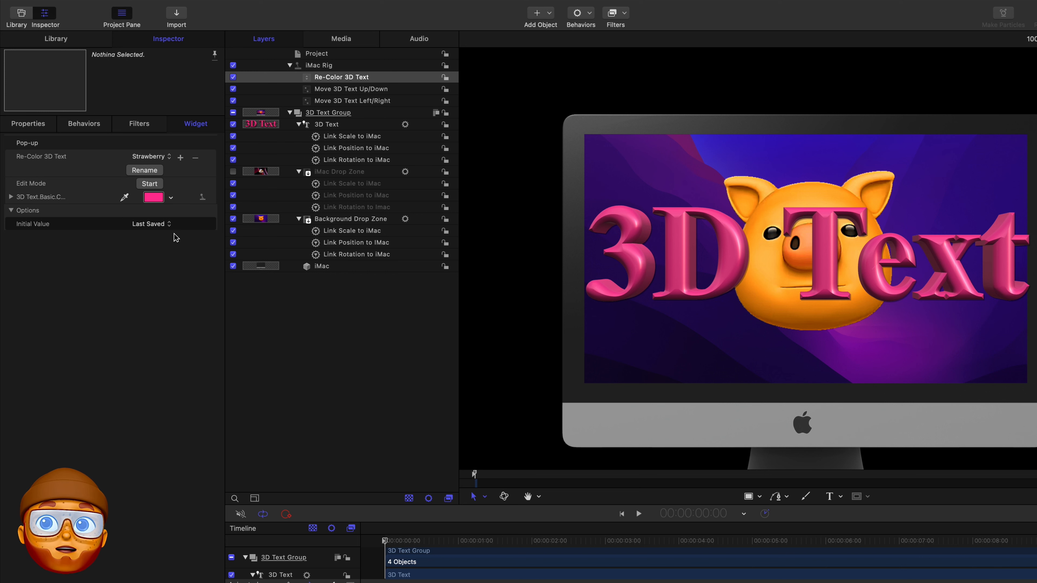
# Add the Scale parameter of the 3D Text's Link Scale to iMac behavior to a new iMac Rig slider named Scale 3D Text.
pyautogui.click(348, 137)
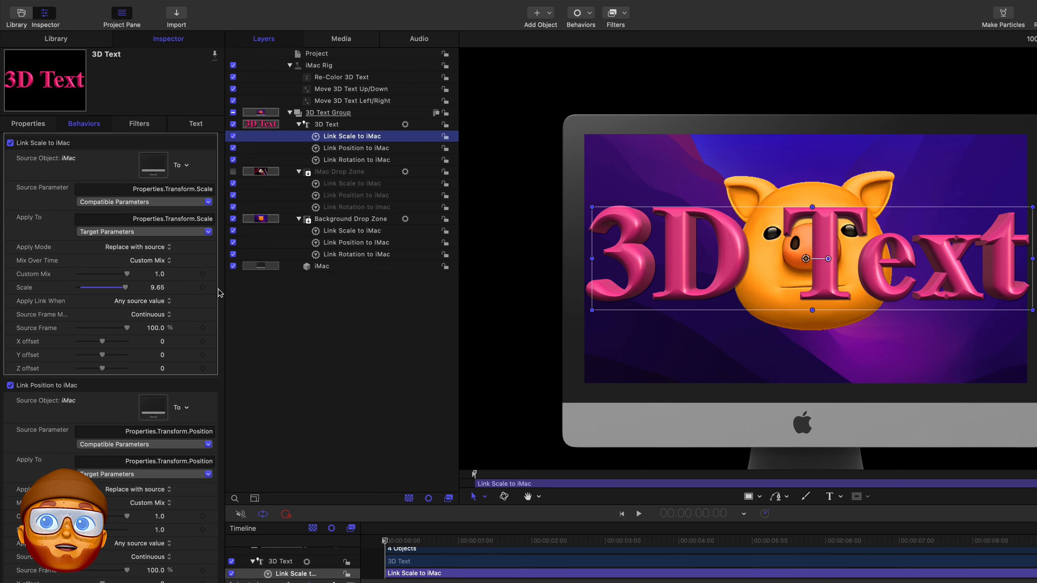
pyautogui.click(212, 289)
pyautogui.moveTo(261, 410)
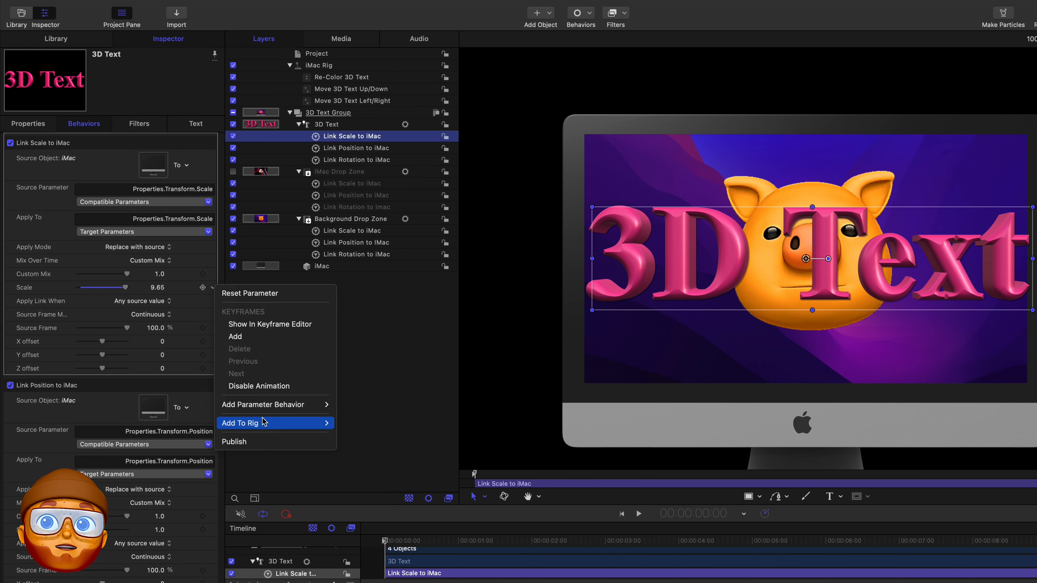
pyautogui.moveTo(367, 436)
pyautogui.click(445, 503)
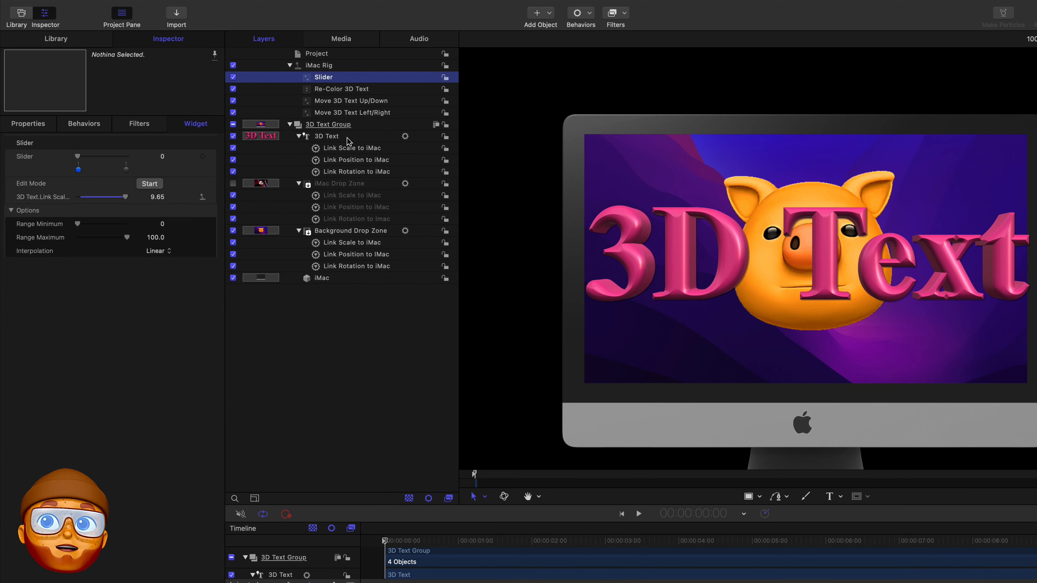
pyautogui.doubleClick(336, 77)
pyautogui.write('Scale 3D Text')
pyautogui.press('Return')
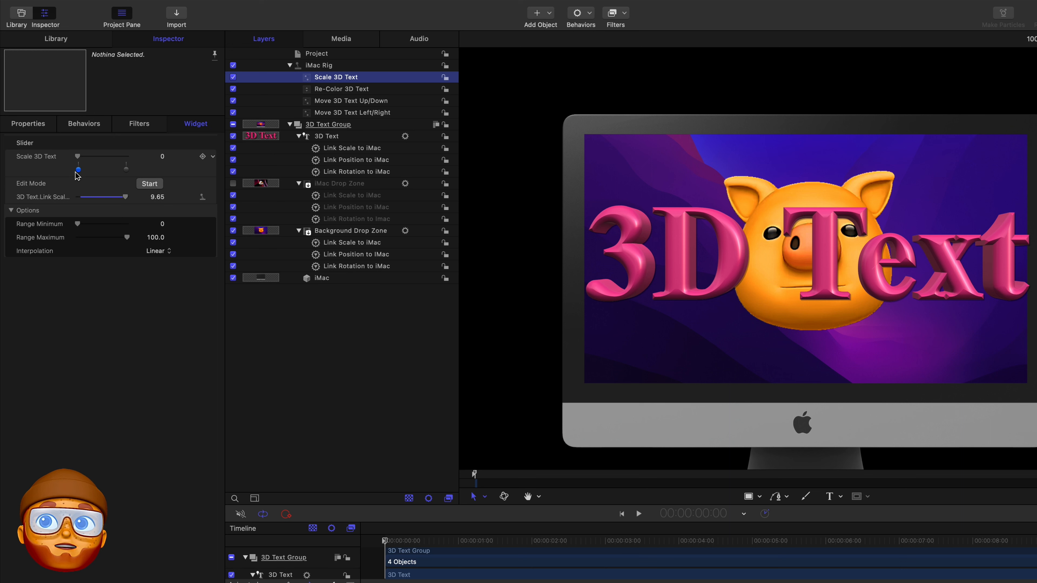
# Set the 3D Text link scale to 0 at the minimum of the Scale 3D Text slider and select the maximum snapshot.
pyautogui.moveTo(126, 198); pyautogui.dragTo(66, 200)
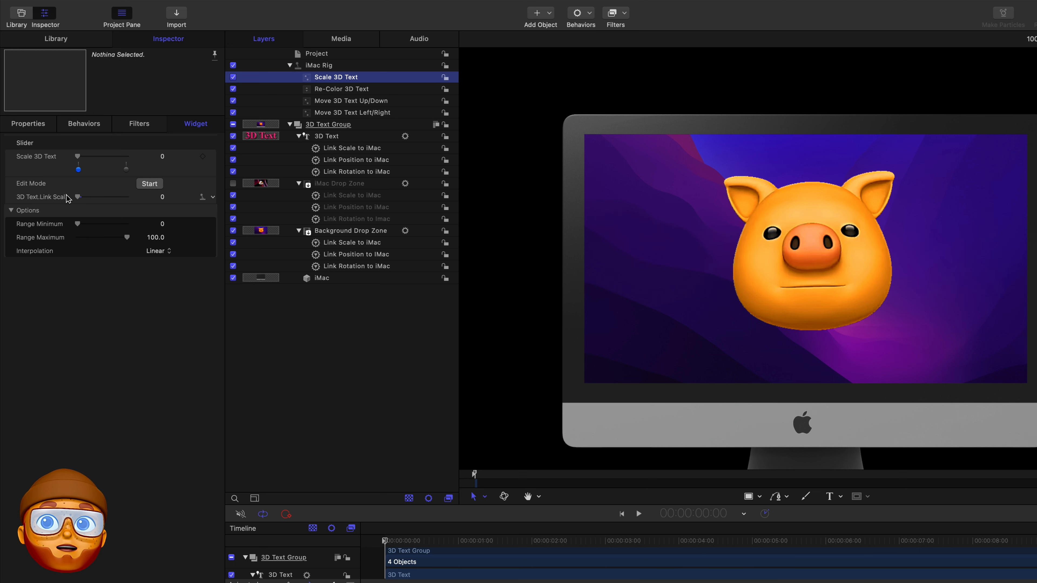
pyautogui.click(126, 169)
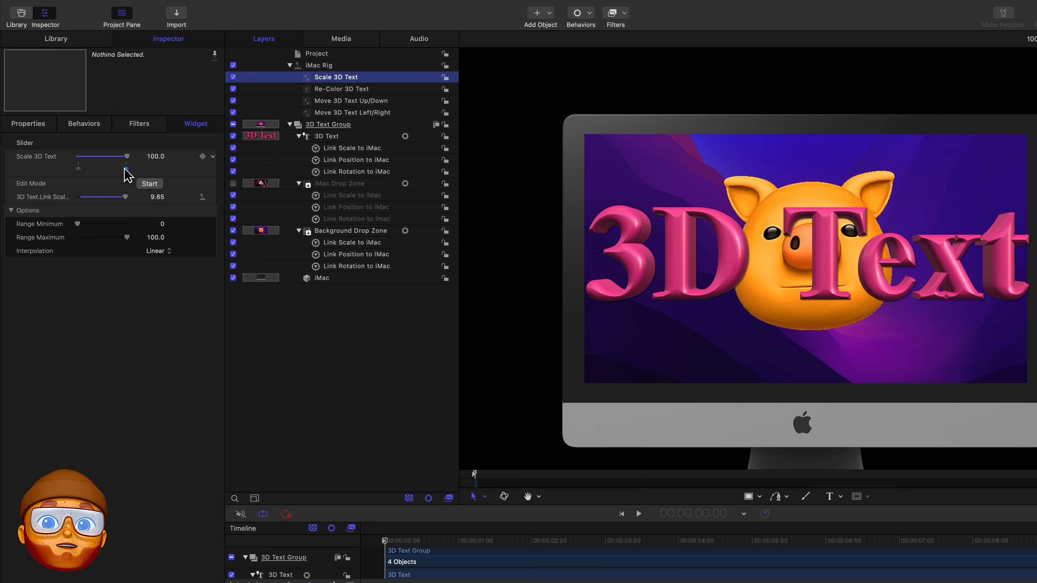
# With the iMac Drop Zone shown instead of the 3D Text, add its Anchor Point X to a new iMac Rig slider named Move iMac DZ Left/Right.
pyautogui.click(233, 137)
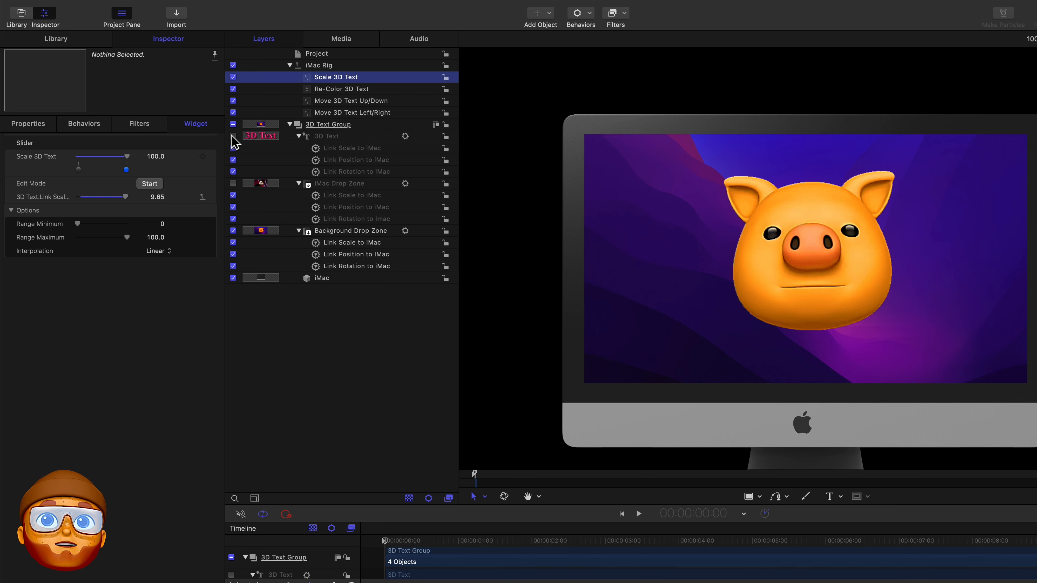
pyautogui.click(233, 184)
pyautogui.click(348, 211)
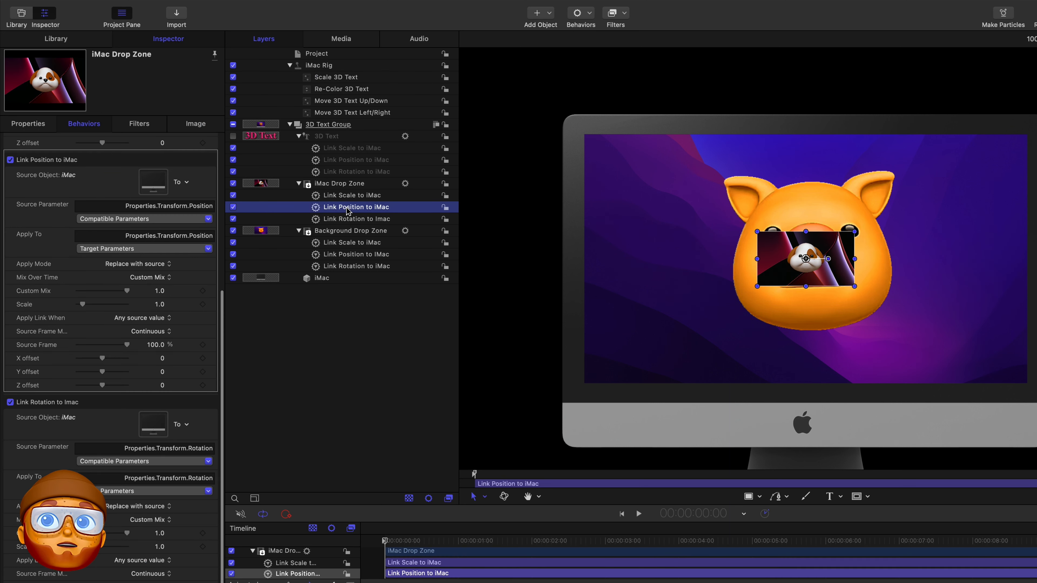
pyautogui.click(26, 126)
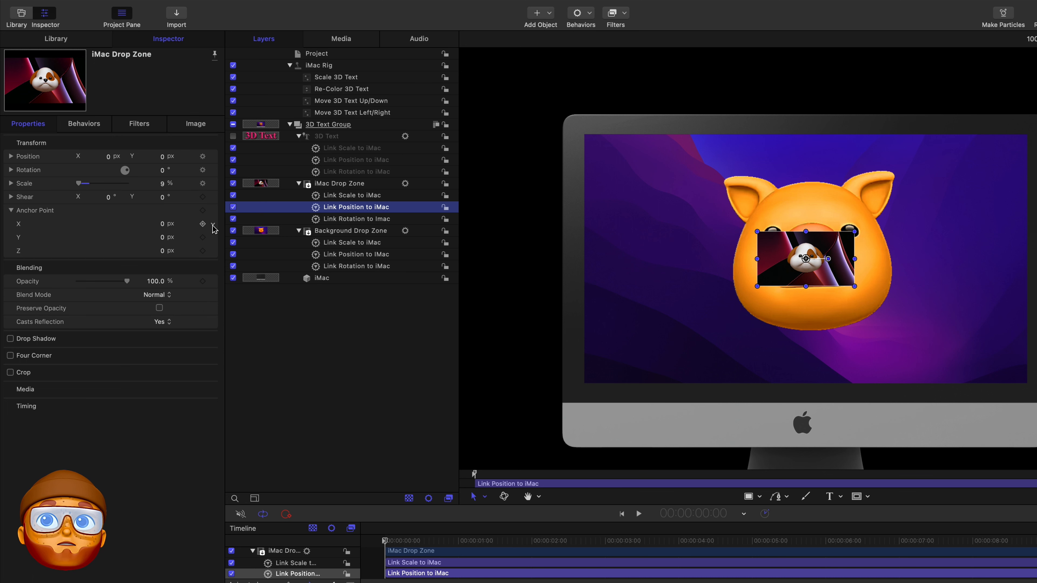
pyautogui.click(212, 225)
pyautogui.moveTo(274, 362)
pyautogui.moveTo(348, 375)
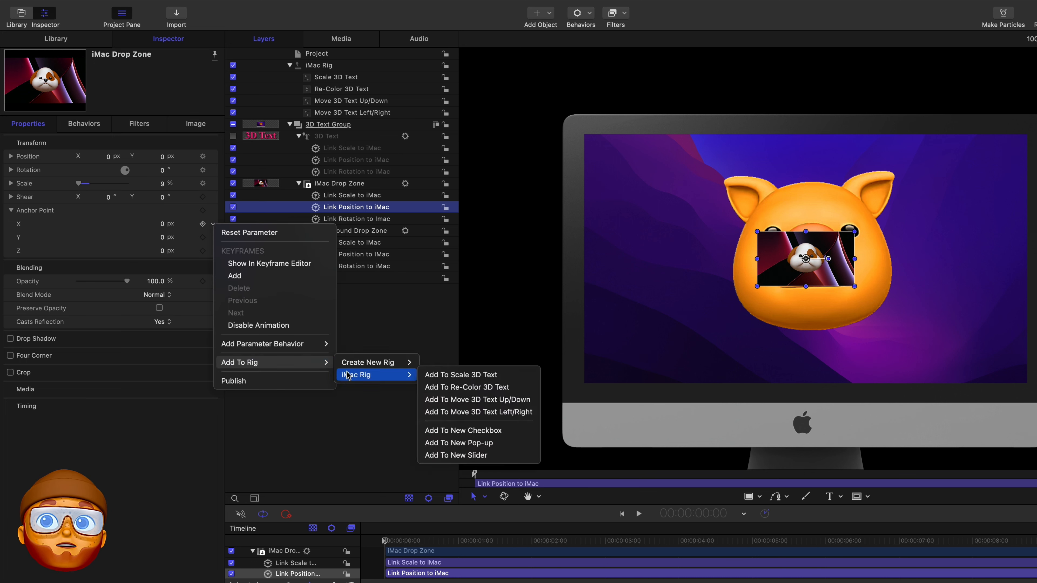
pyautogui.click(452, 456)
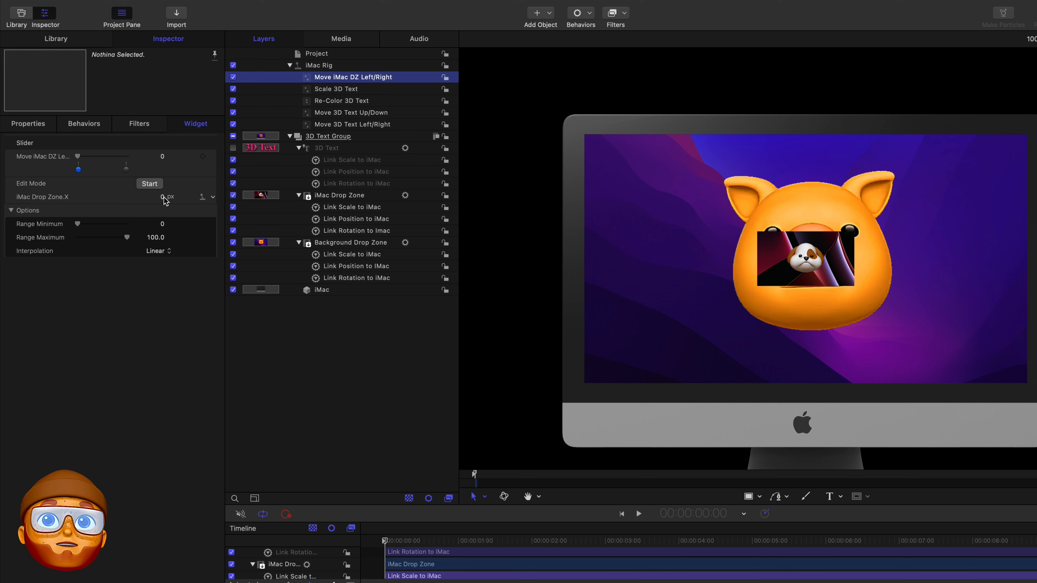
# Set the iMac Drop Zone X value to about 6801 px at the slider's minimum and about -6780 px at its maximum.
pyautogui.moveTo(163, 200)
pyautogui.mouseDown()
pyautogui.moveTo(166, 167)
pyautogui.moveTo(162, 196)
pyautogui.mouseUp()
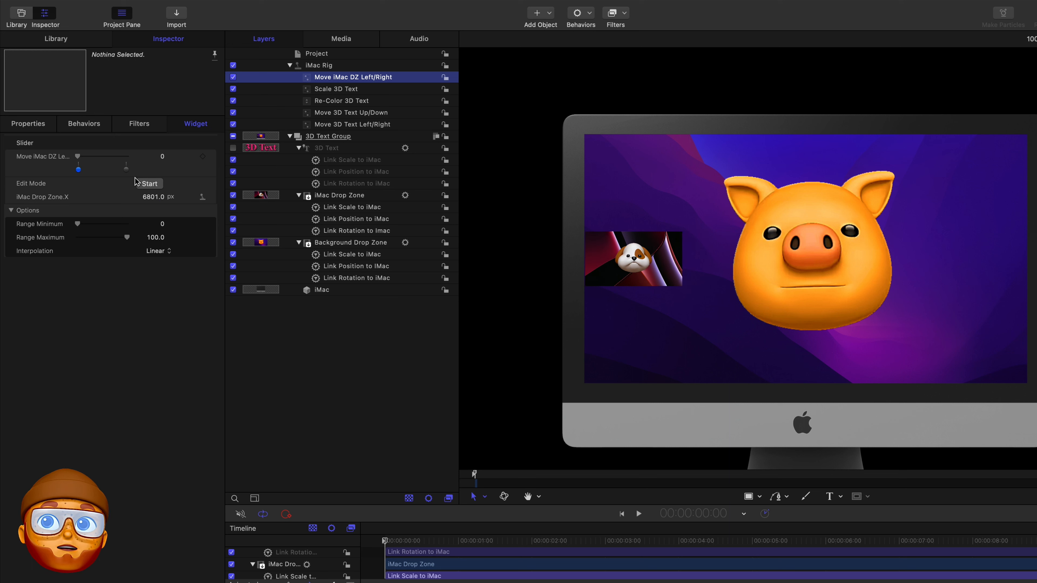
pyautogui.click(126, 170)
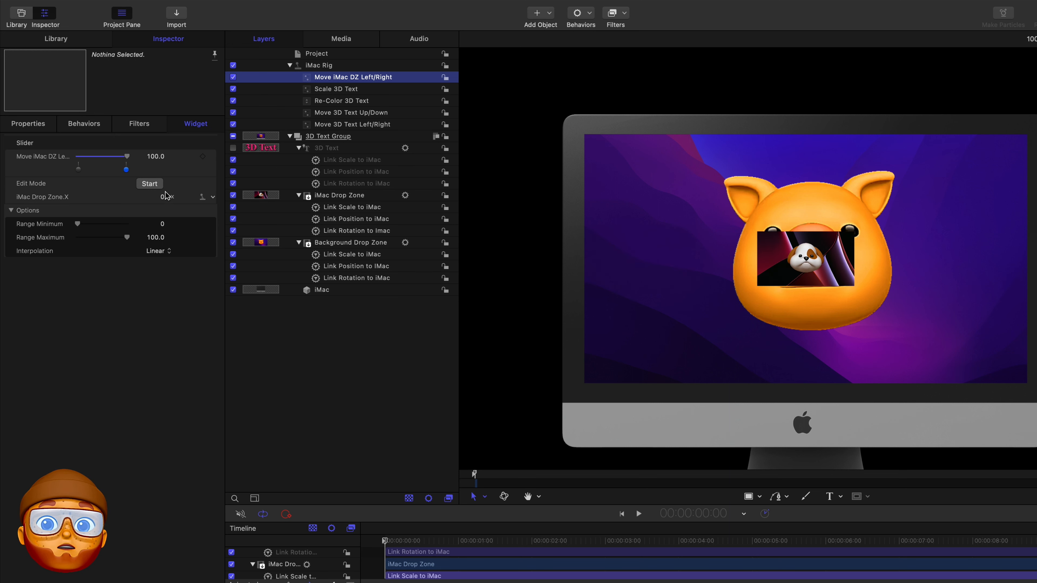
pyautogui.moveTo(161, 197); pyautogui.dragTo(162, 264)
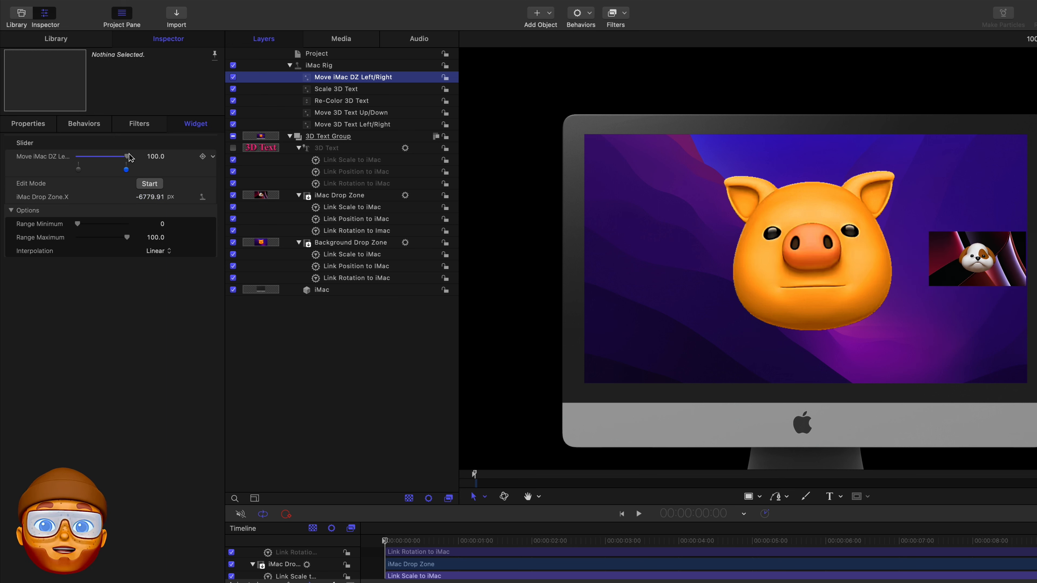
# Test the Move iMac DZ Left/Right slider and set it to 50.
pyautogui.moveTo(127, 157); pyautogui.dragTo(101, 159)
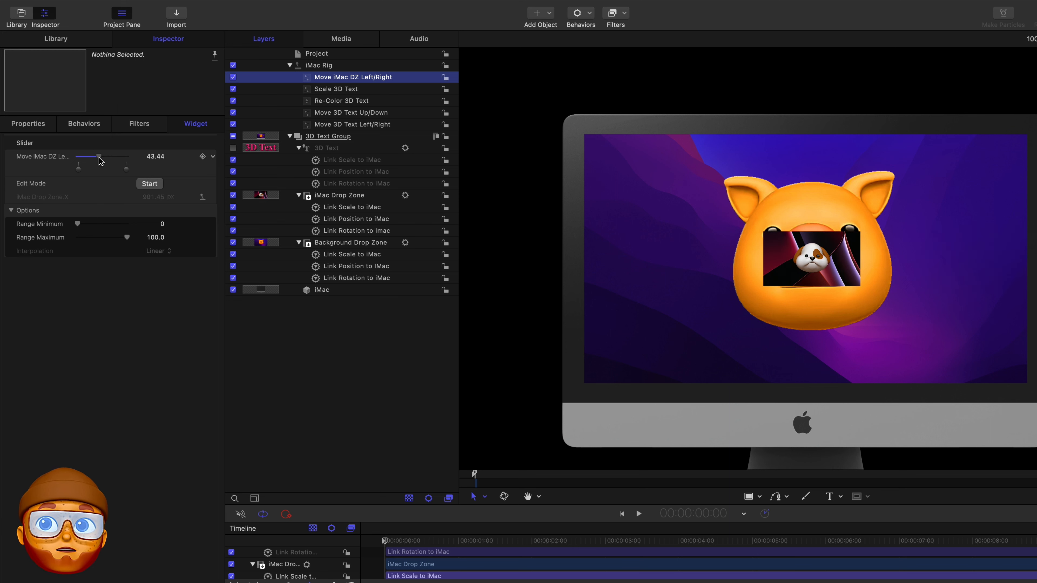
pyautogui.click(153, 161)
pyautogui.write('5')
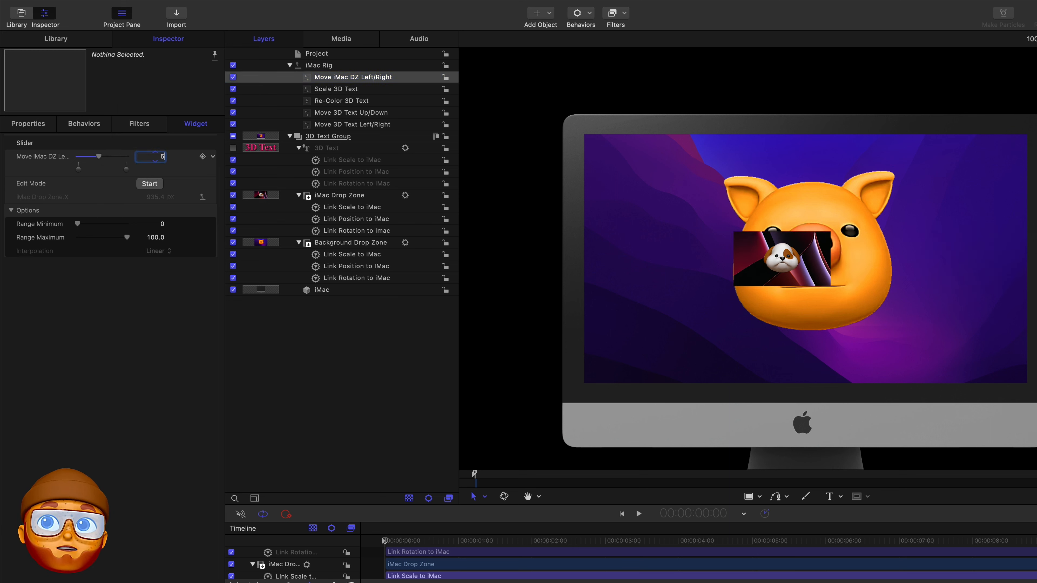
pyautogui.write('0')
pyautogui.press('Return')
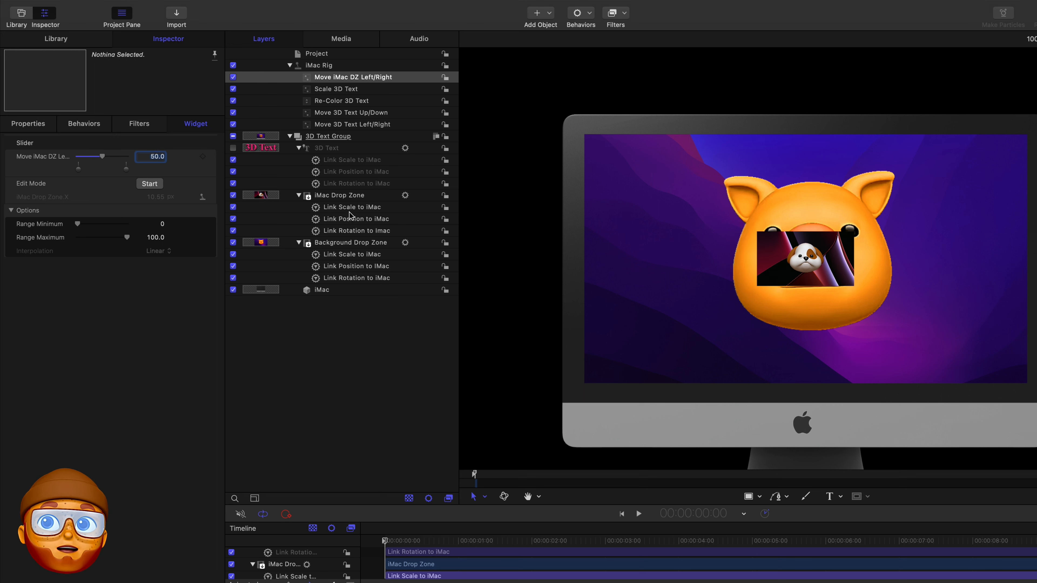
# Add the iMac Drop Zone's Anchor Point Y to a new iMac Rig slider named Move iMac DZ Up/Down.
pyautogui.click(348, 223)
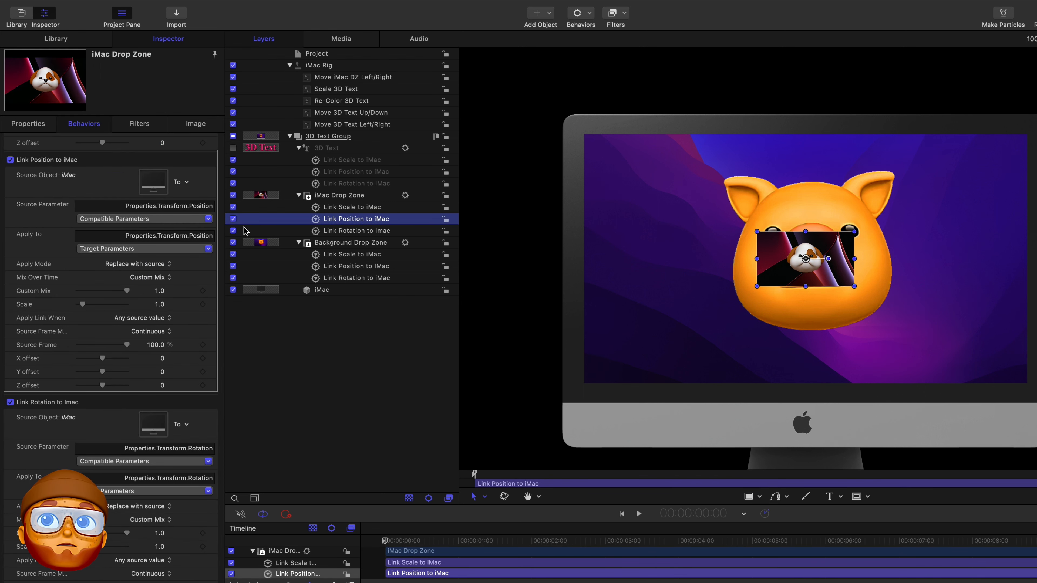
pyautogui.click(35, 128)
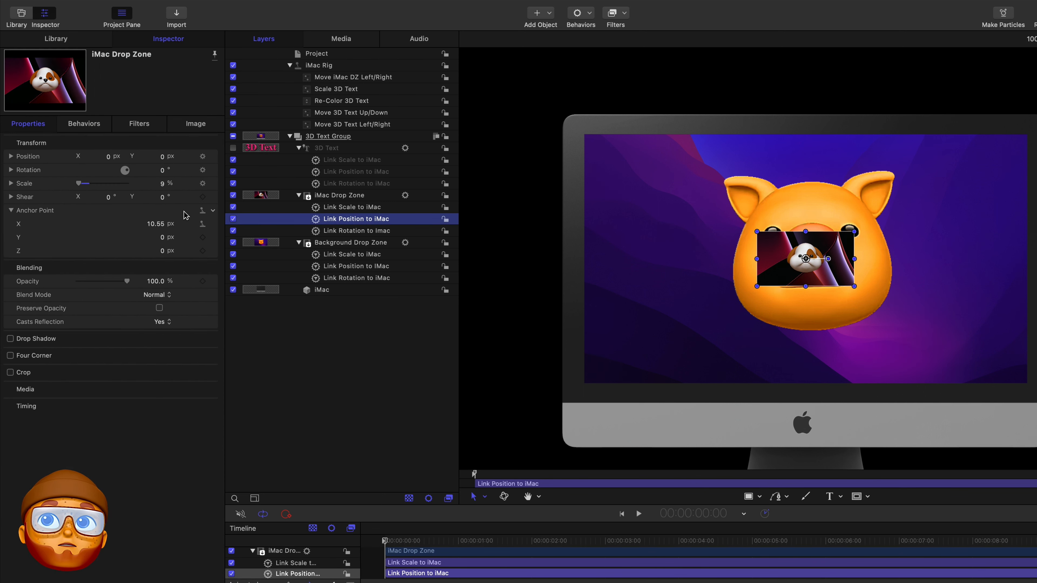
pyautogui.click(213, 240)
pyautogui.moveTo(285, 374)
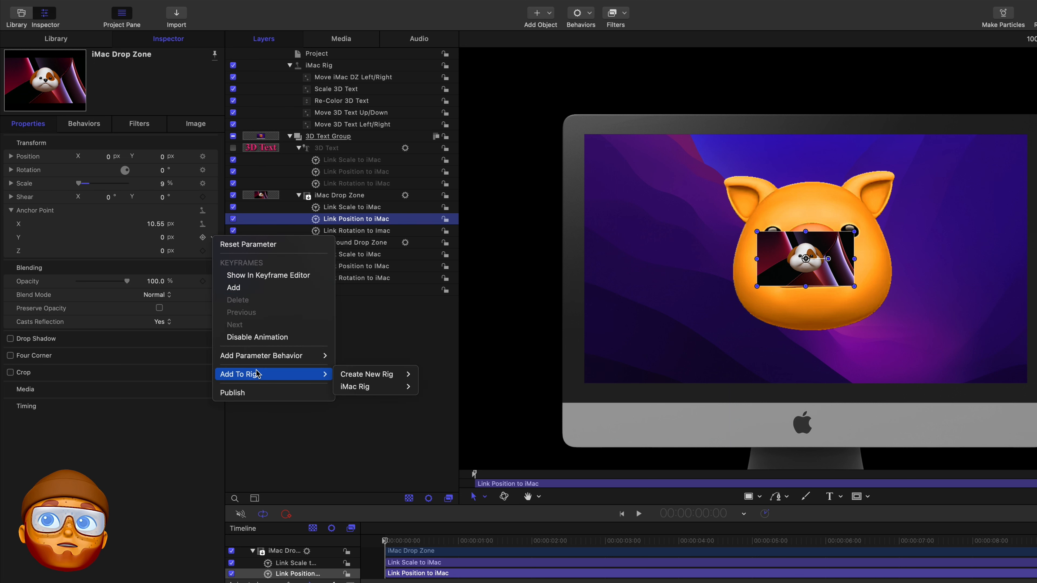
pyautogui.moveTo(367, 388)
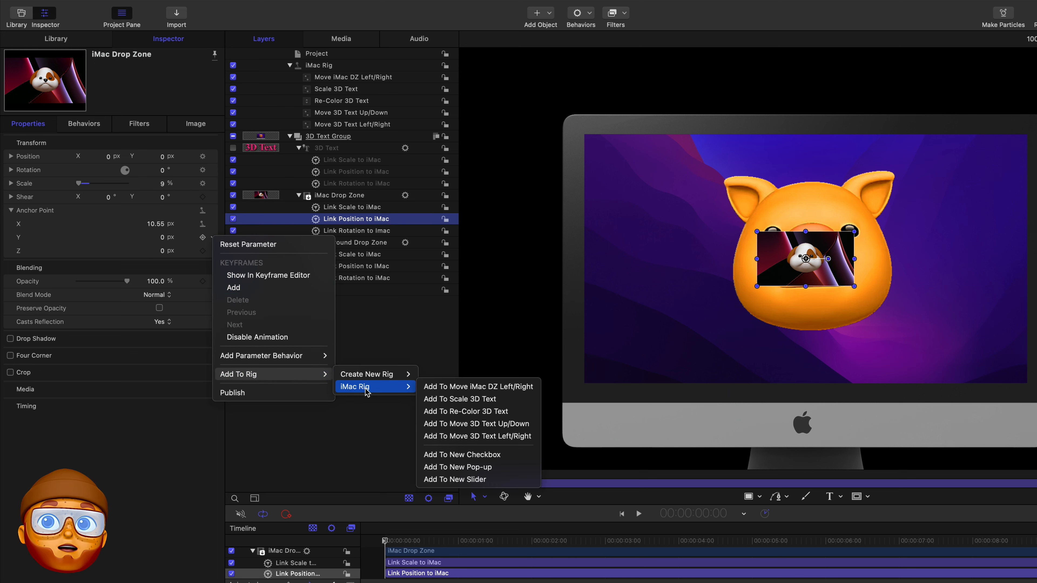
pyautogui.click(482, 481)
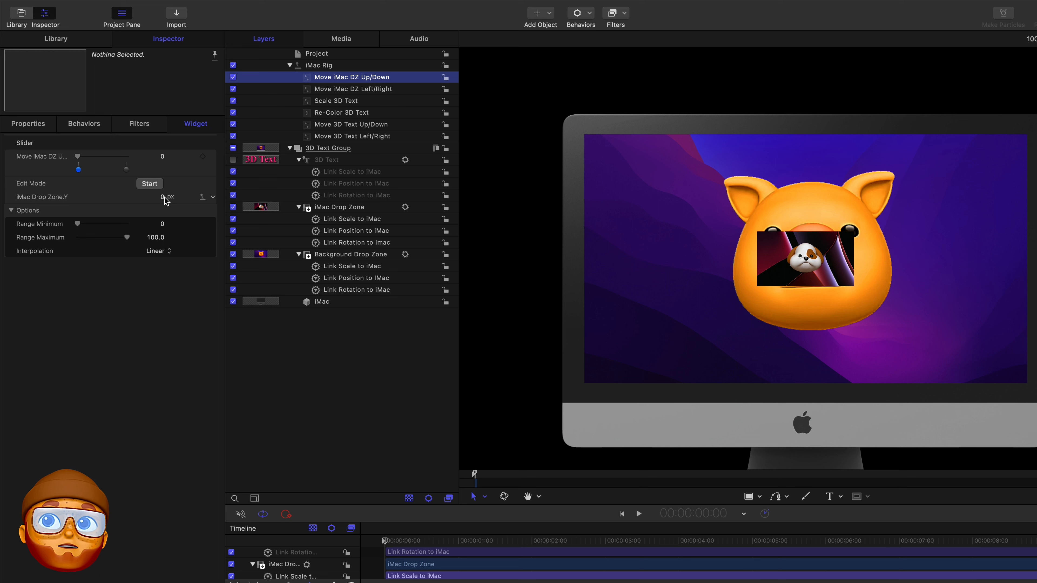
# Set the iMac Drop Zone Y value to about 3836 px at the slider's minimum and about -3871 px at its maximum.
pyautogui.moveTo(161, 196); pyautogui.dragTo(164, 200)
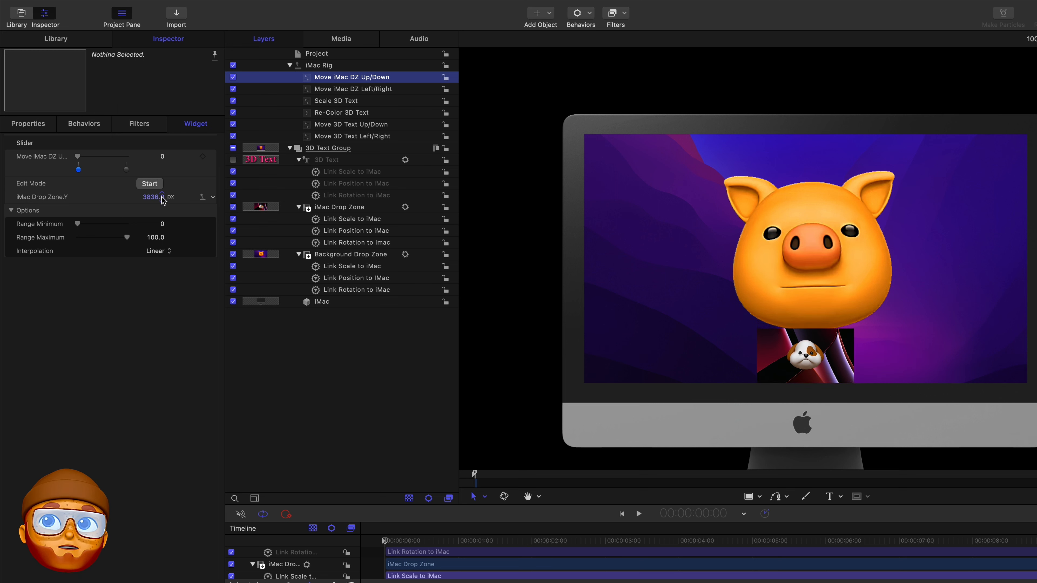
pyautogui.click(126, 169)
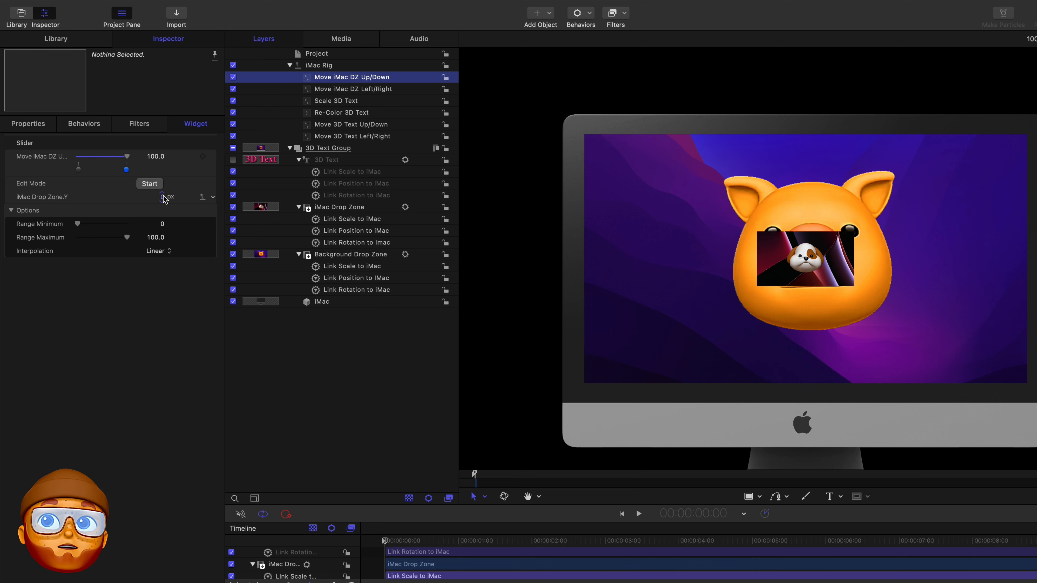
pyautogui.moveTo(164, 200); pyautogui.dragTo(138, 192)
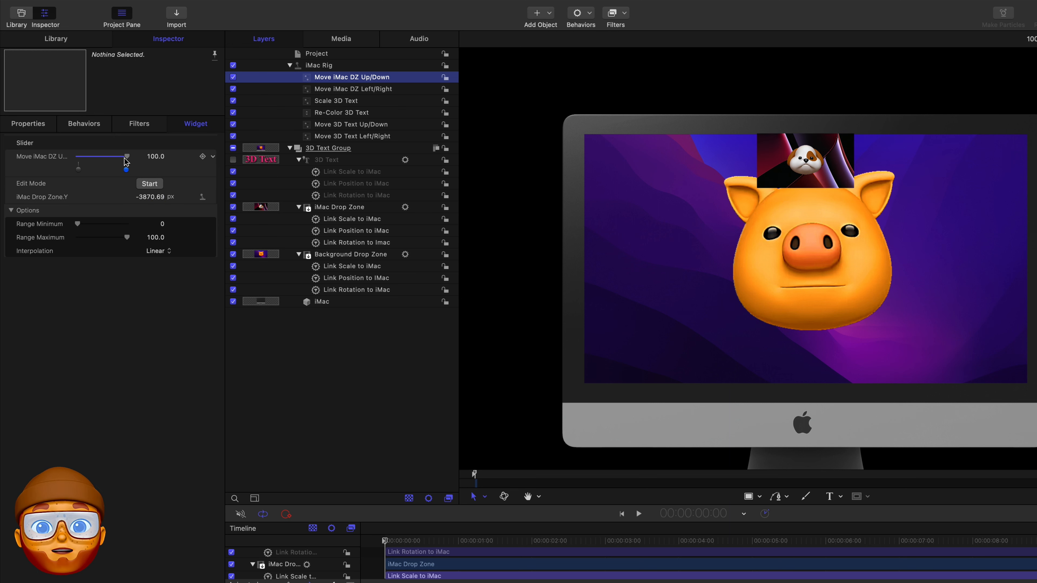
# Test the Move iMac DZ Up/Down slider and set it to 50.
pyautogui.moveTo(127, 157); pyautogui.dragTo(113, 156)
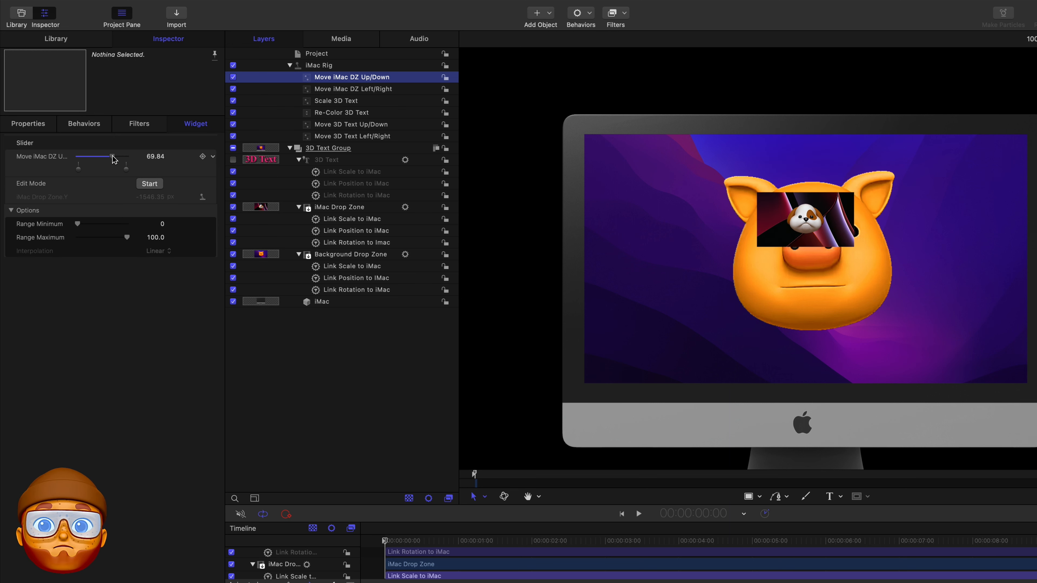
pyautogui.click(153, 158)
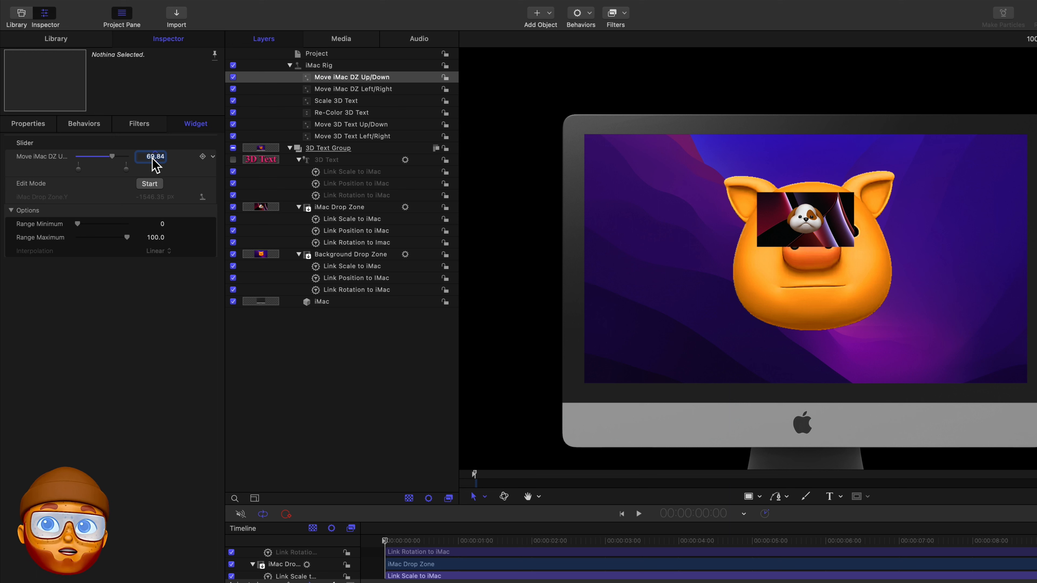
pyautogui.write('50')
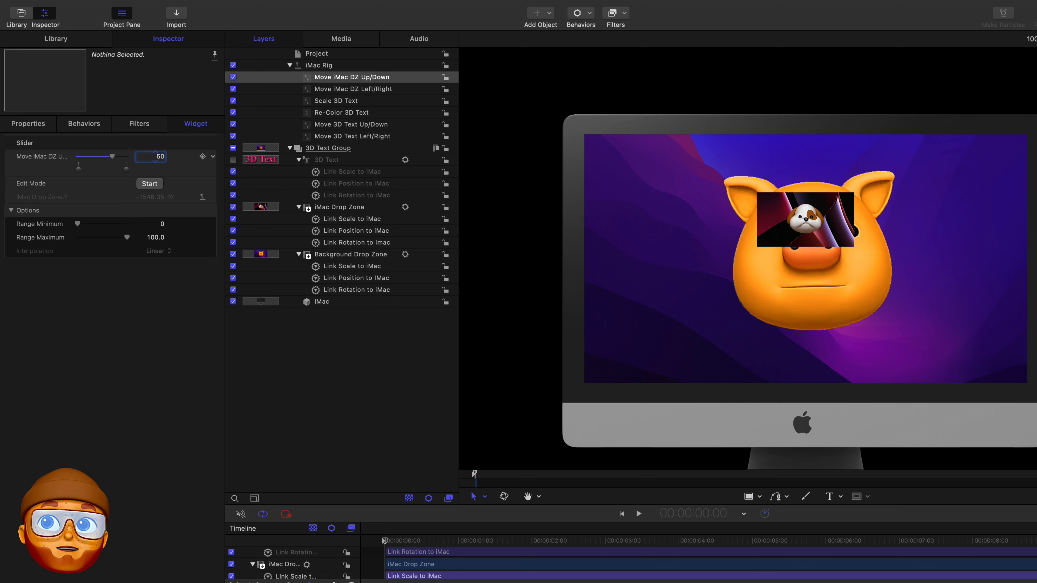
pyautogui.press('Return')
# Add the Scale parameter of the iMac Drop Zone's Link Scale to iMac behavior to a new iMac Rig slider named Scale iMac Drop Zone.
pyautogui.click(347, 220)
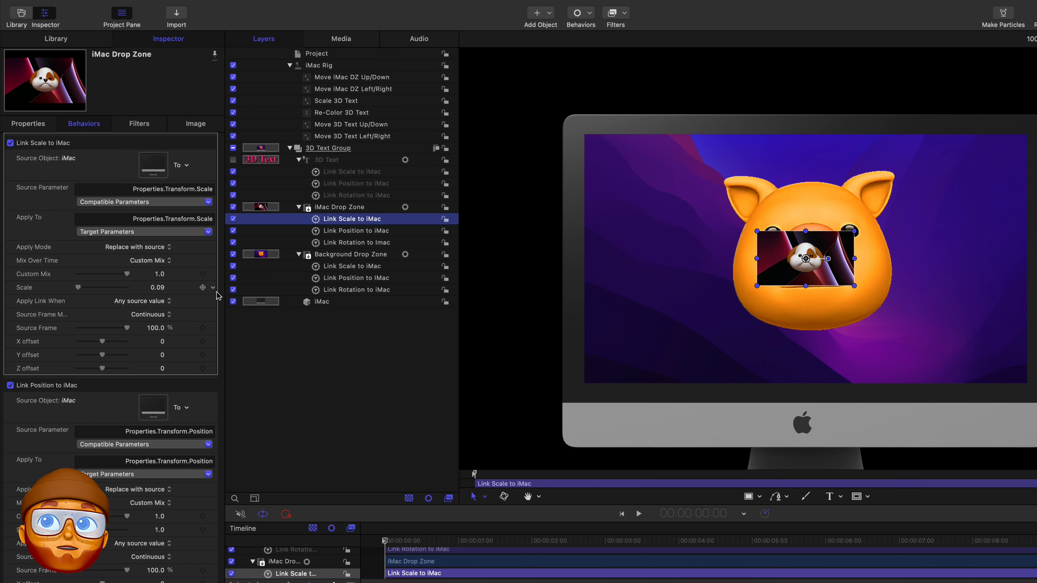
pyautogui.click(212, 288)
pyautogui.moveTo(278, 424)
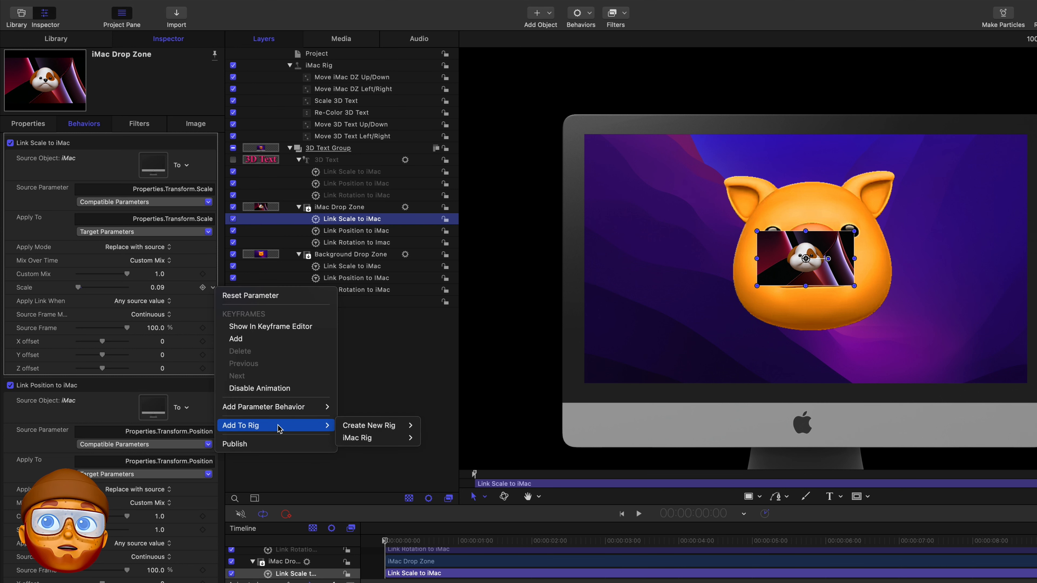
pyautogui.moveTo(359, 444)
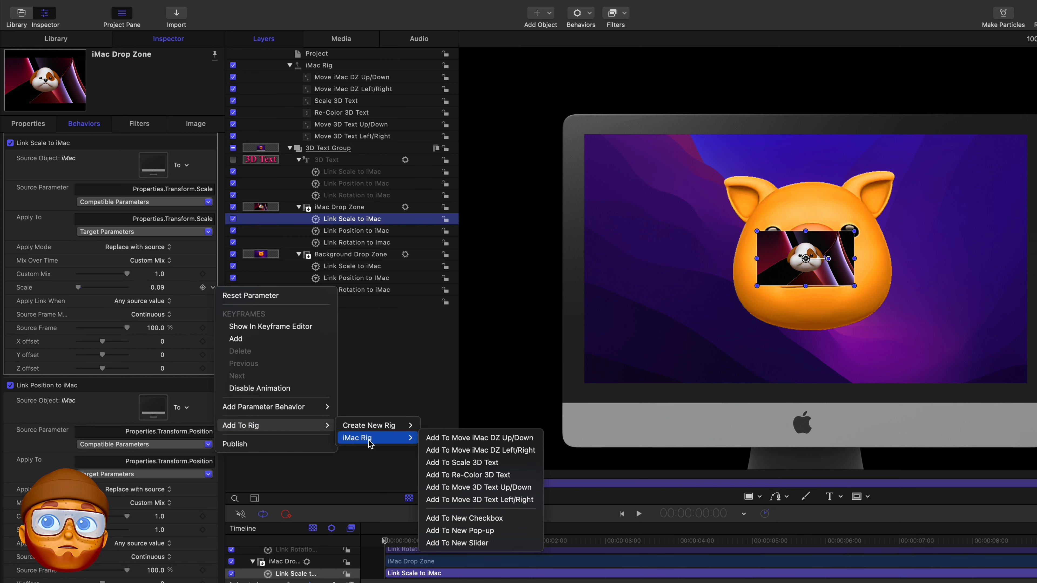
pyautogui.click(459, 543)
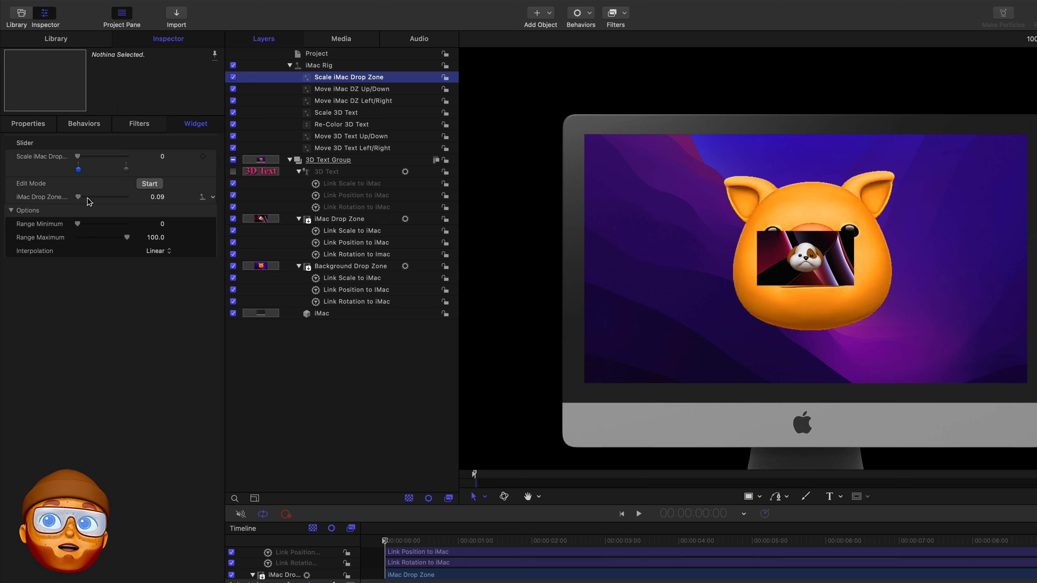
# Set the drop zone's link scale to 0 at the Scale iMac Drop Zone slider's minimum and 0.41 at its maximum.
pyautogui.moveTo(80, 198); pyautogui.dragTo(73, 197)
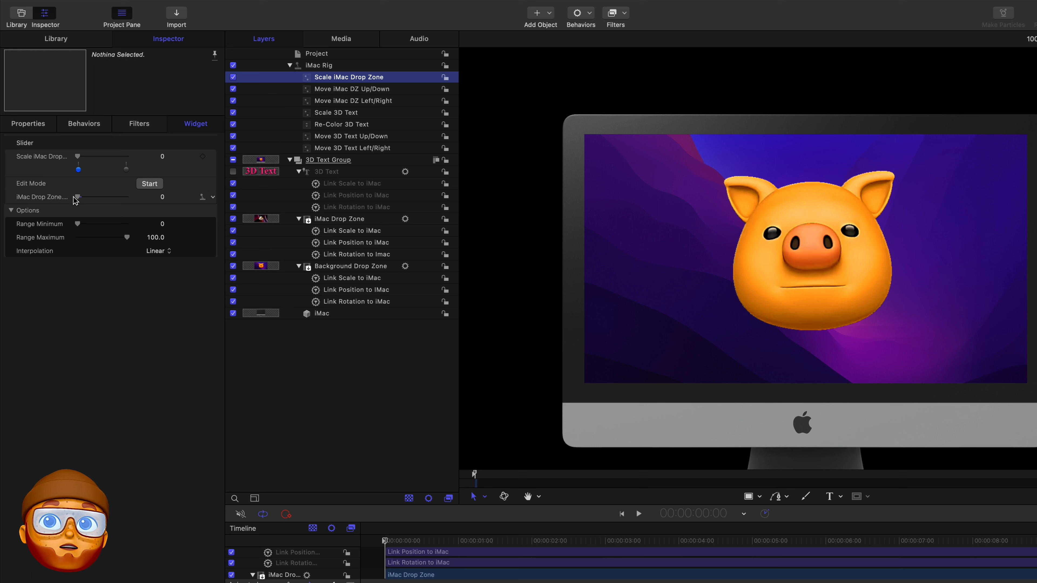
pyautogui.click(127, 170)
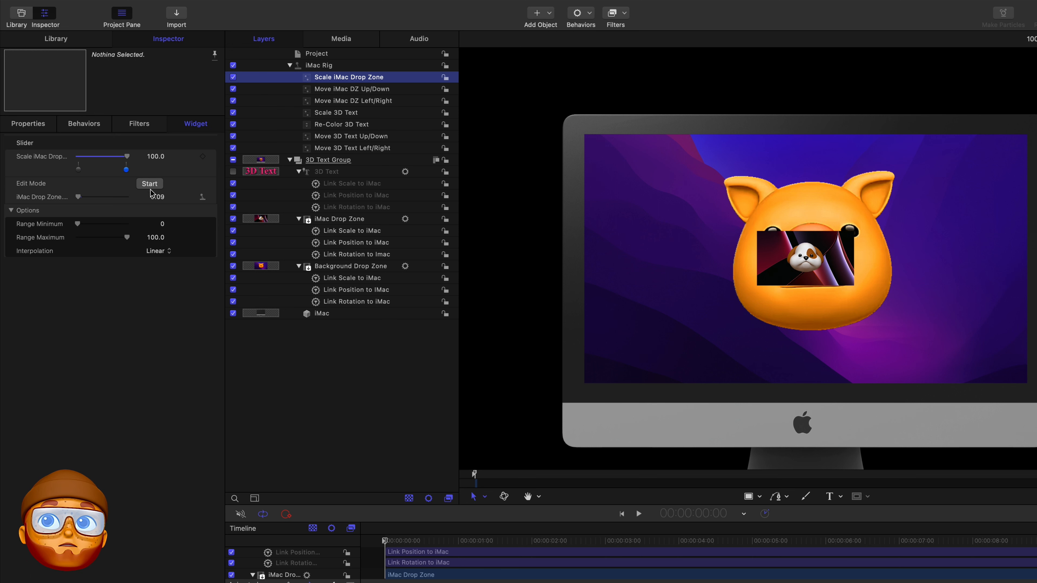
pyautogui.click(159, 197)
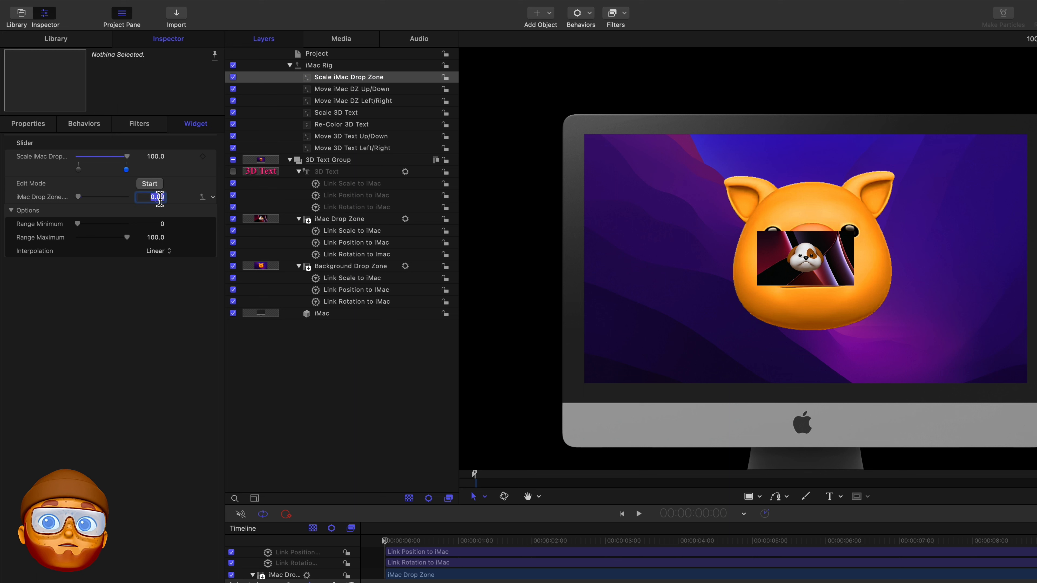
pyautogui.press('BackSpace')
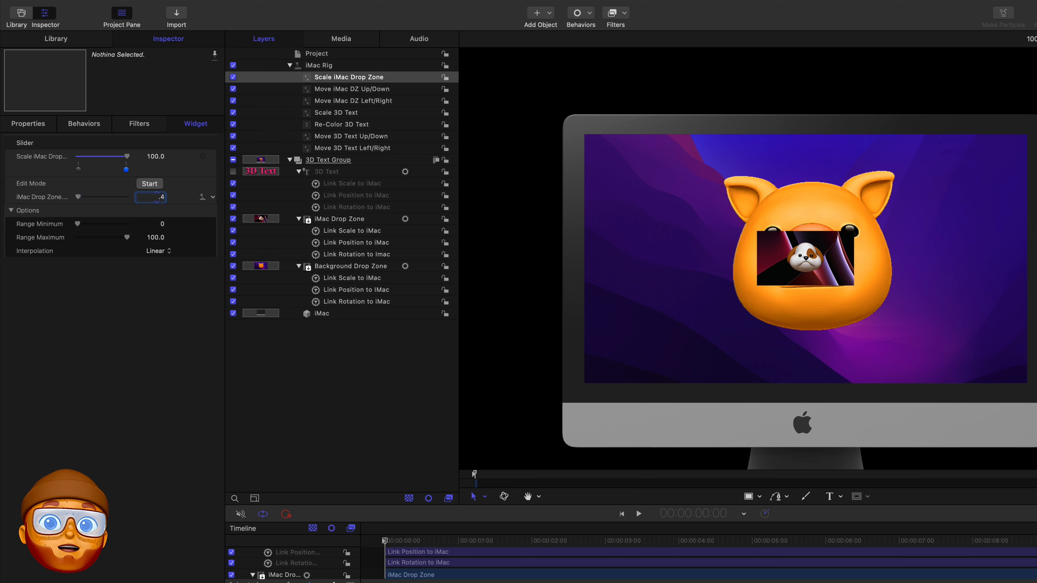
pyautogui.write('.41')
pyautogui.press('Return')
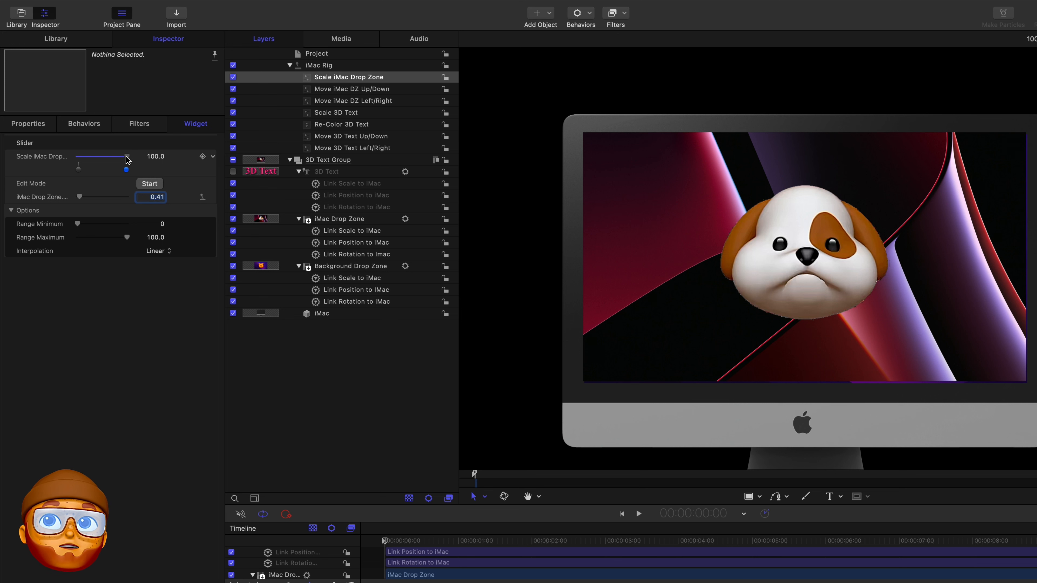
# Set the Scale iMac Drop Zone slider to about 79 and show the 3D Text layer again.
pyautogui.moveTo(127, 159); pyautogui.dragTo(117, 161)
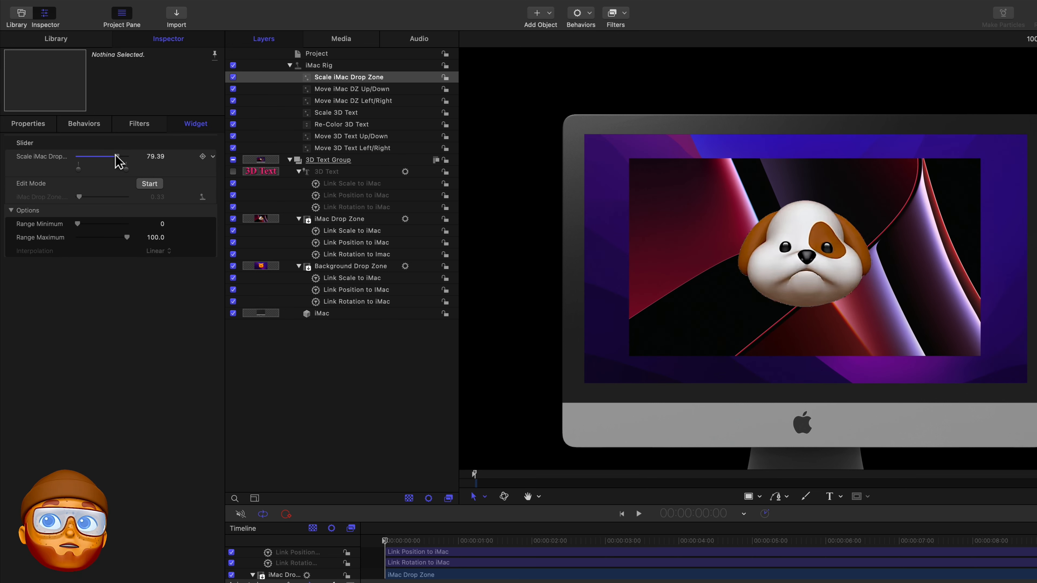
pyautogui.click(233, 172)
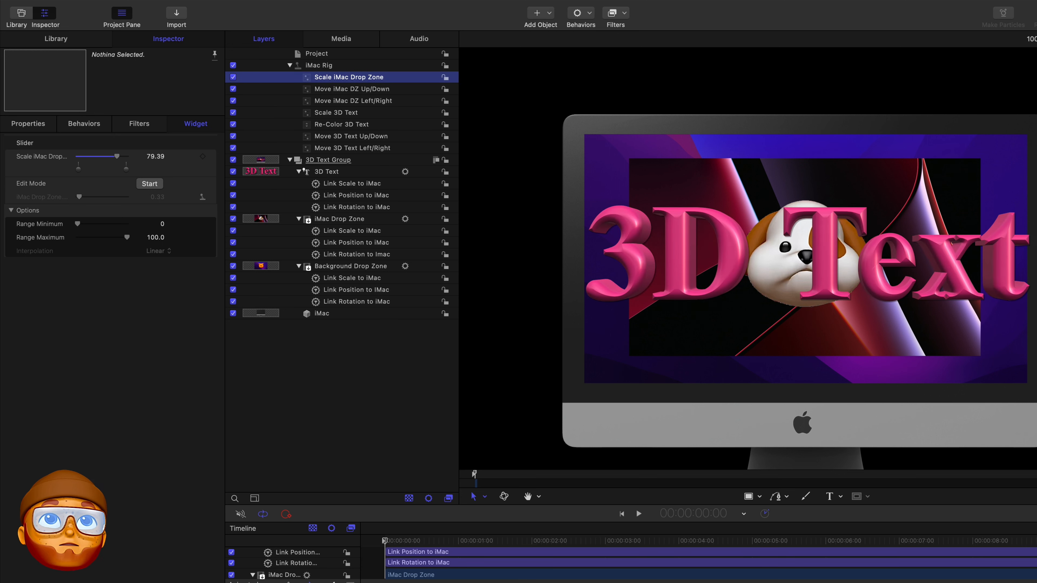
# Add the iMac's Z rotation parameter to a new slider in the iMac Rig, named iMac Z Rotation.
pyautogui.click(1030, 39)
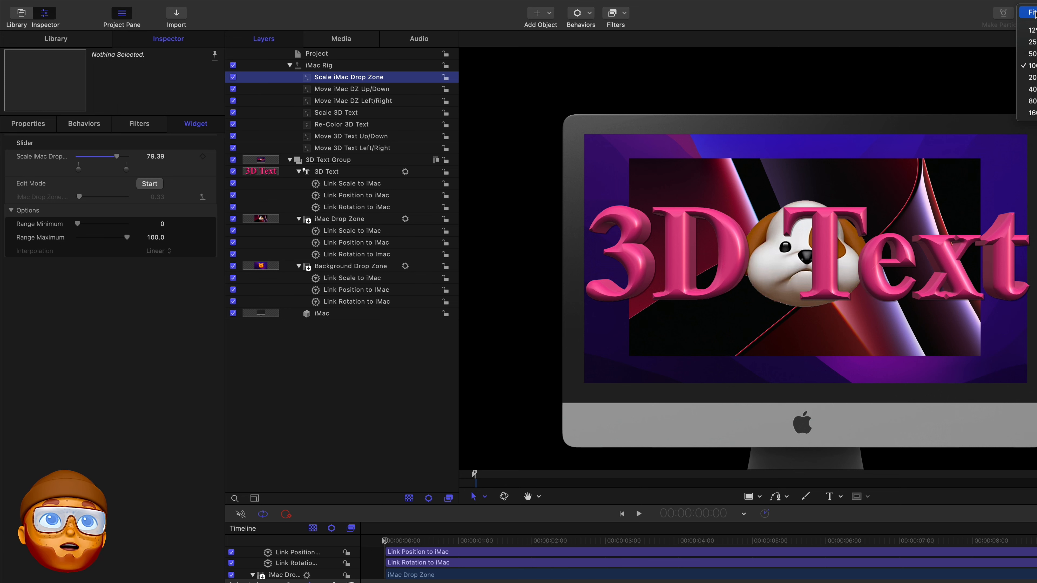
pyautogui.click(1034, 12)
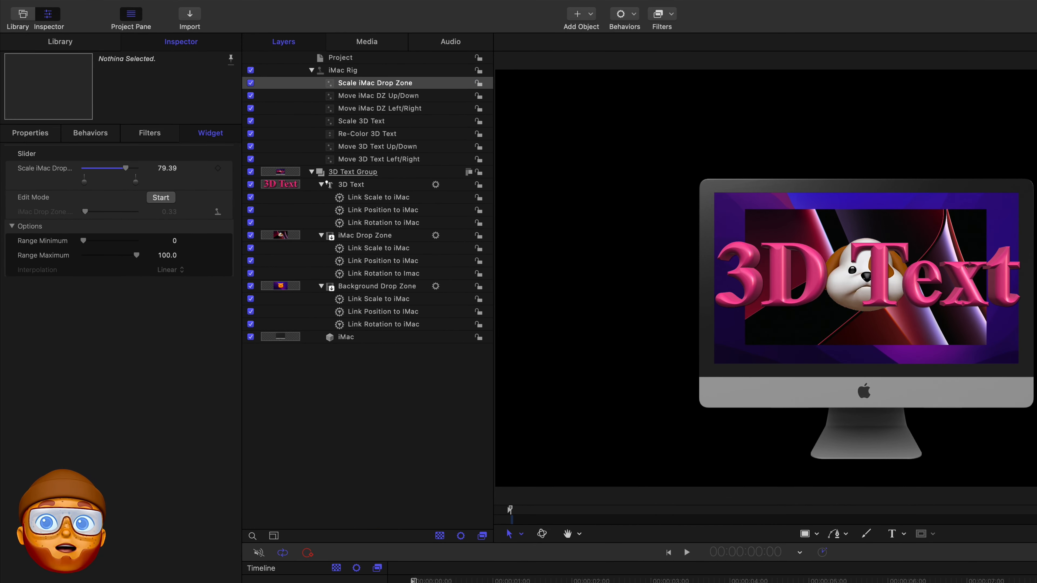
pyautogui.click(338, 339)
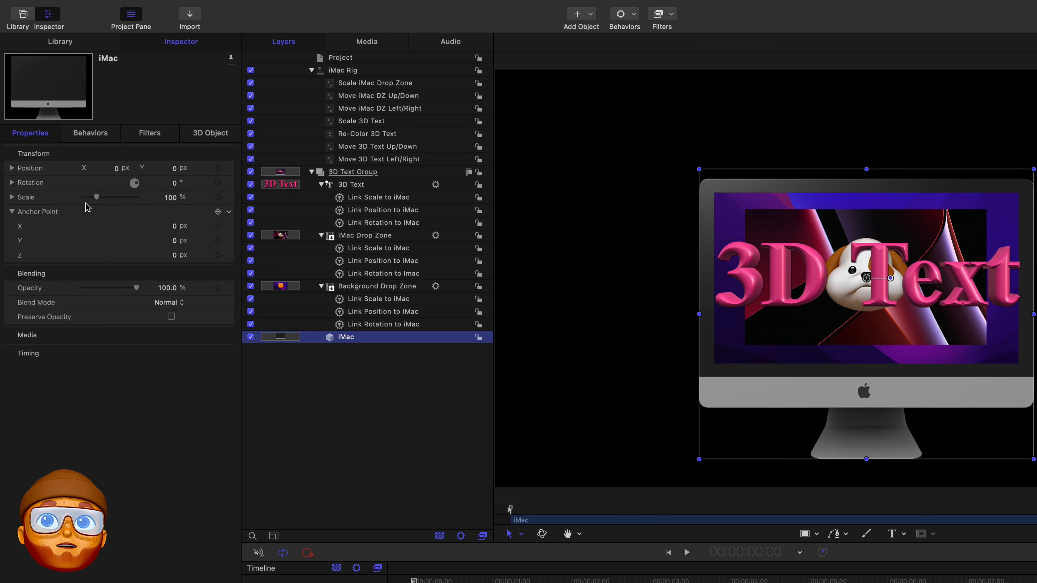
pyautogui.click(13, 187)
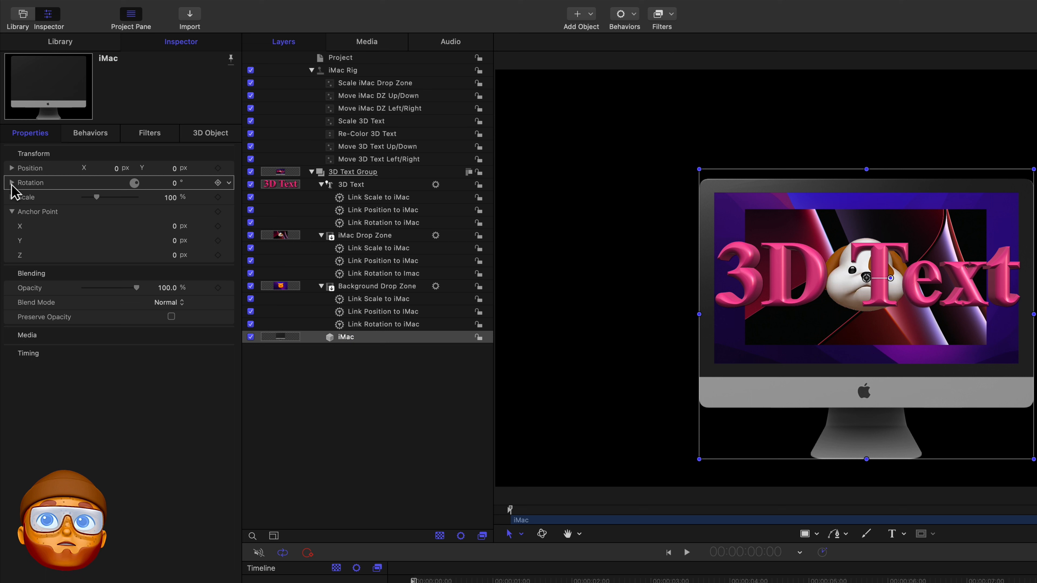
pyautogui.click(11, 182)
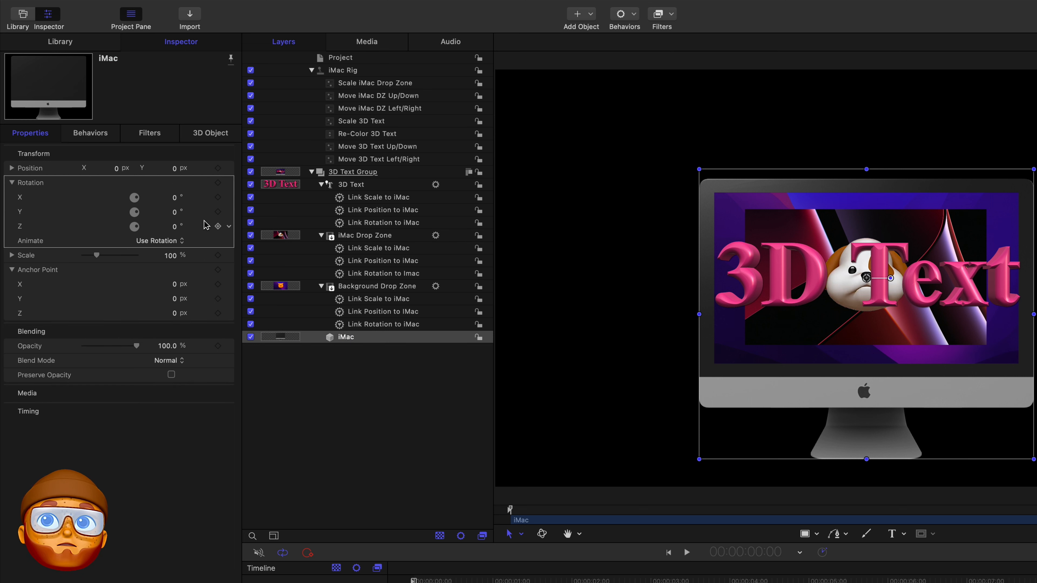
pyautogui.click(228, 230)
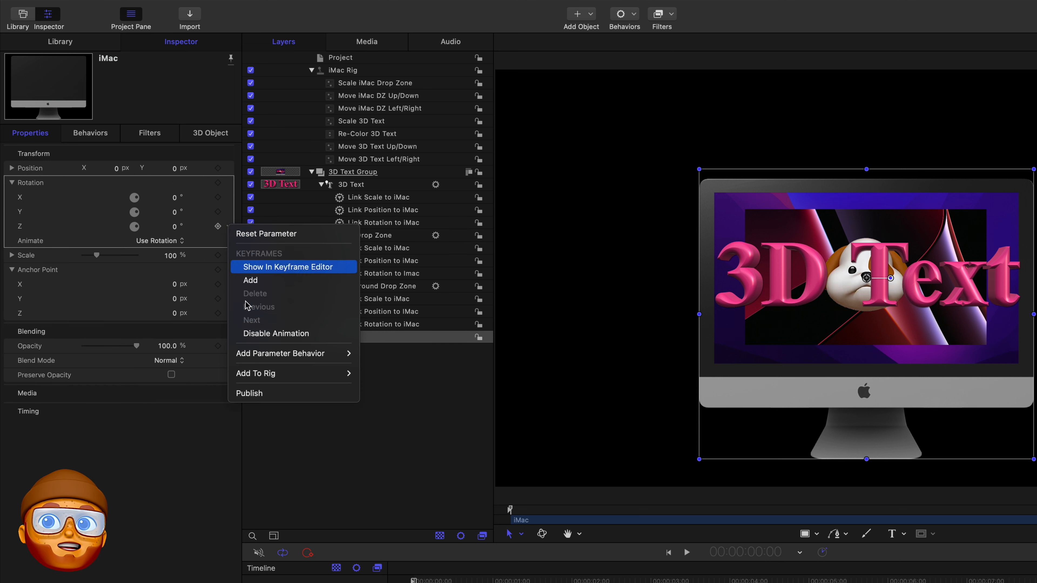
pyautogui.moveTo(306, 375)
pyautogui.moveTo(381, 390)
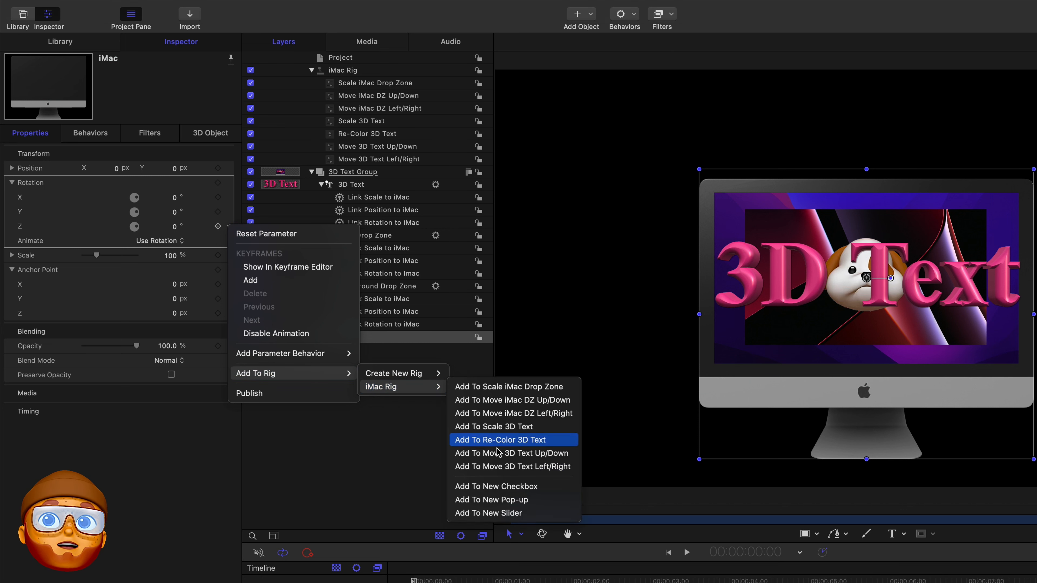
pyautogui.click(488, 513)
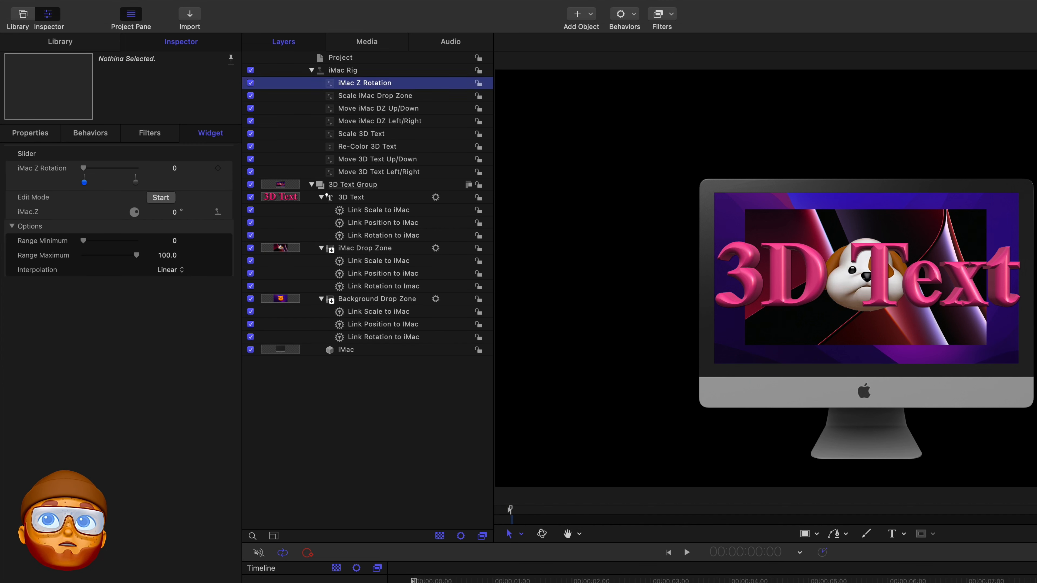
# Give the iMac Z Rotation slider a range maximum of 360 mapped to 360° of Z rotation, and return the slider to 0.
pyautogui.click(168, 255)
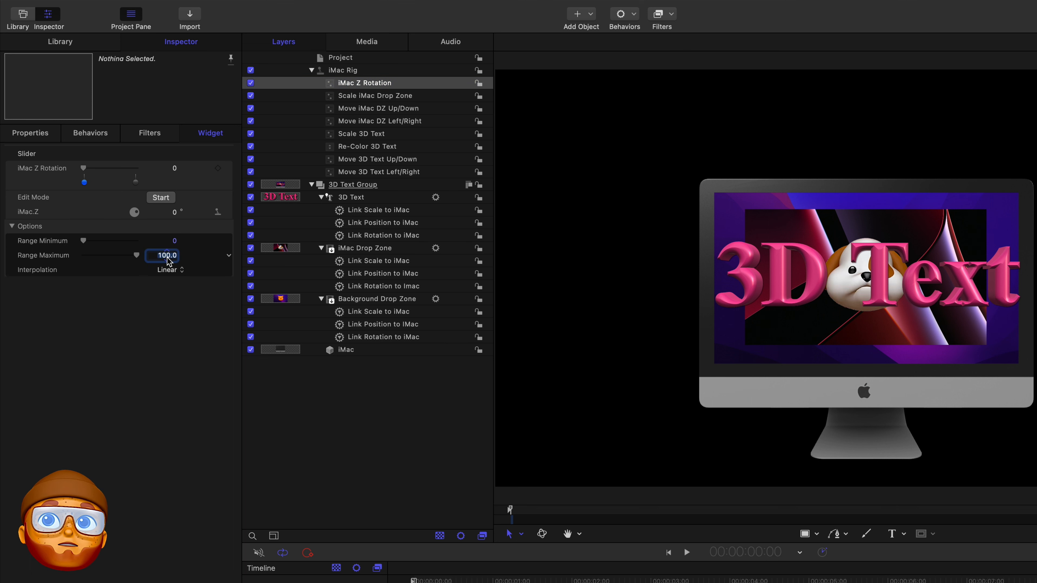
pyautogui.write('3')
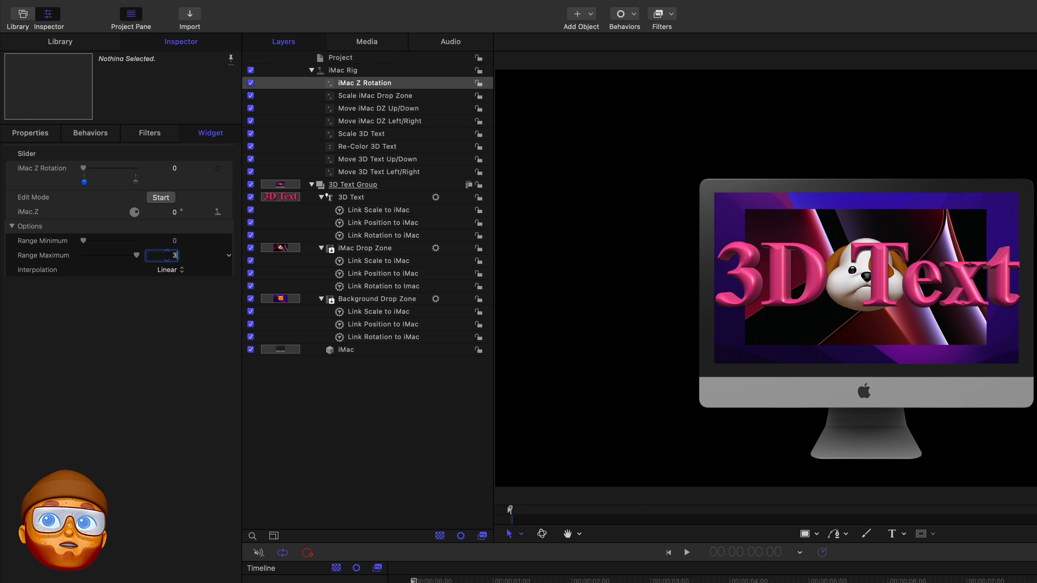
pyautogui.write('60')
pyautogui.press('Return')
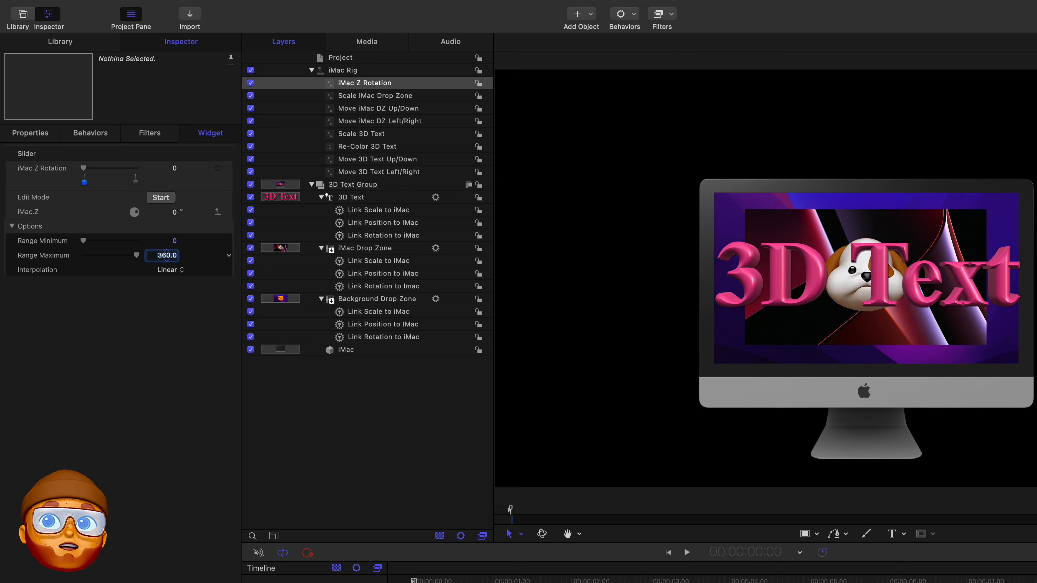
pyautogui.click(136, 181)
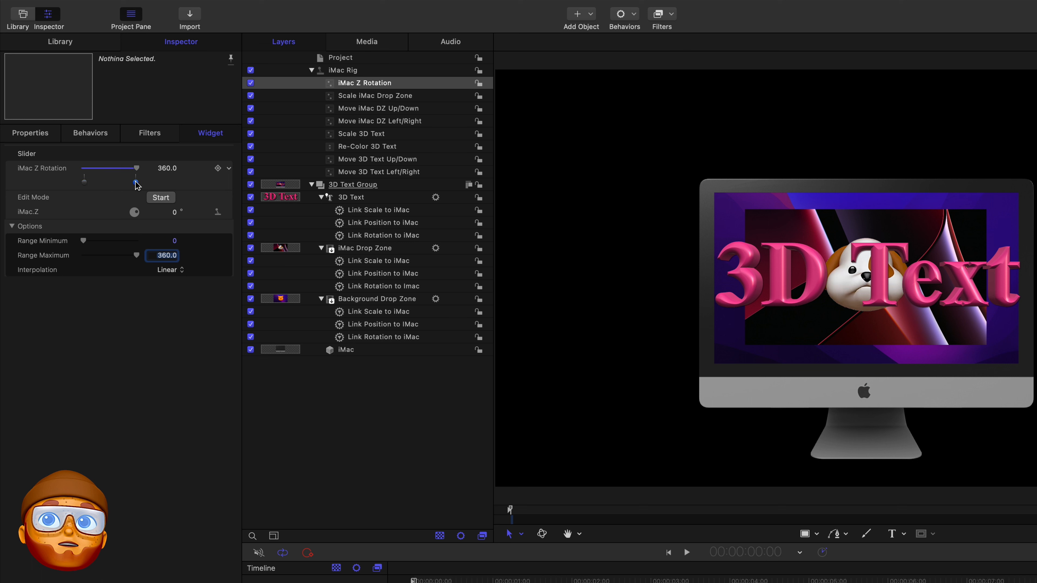
pyautogui.click(174, 213)
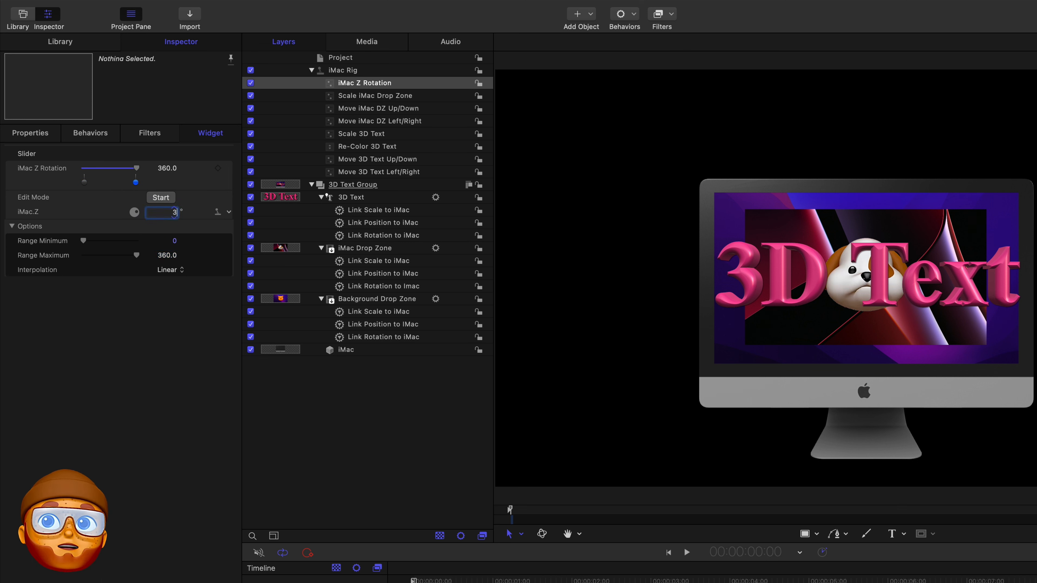
pyautogui.write('360')
pyautogui.press('Return')
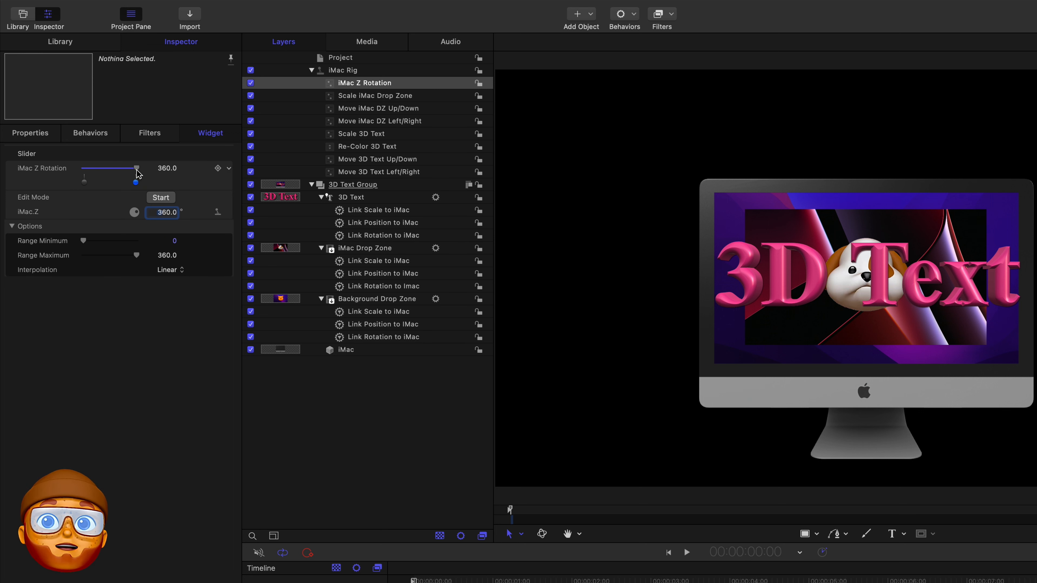
pyautogui.moveTo(137, 172); pyautogui.dragTo(67, 175)
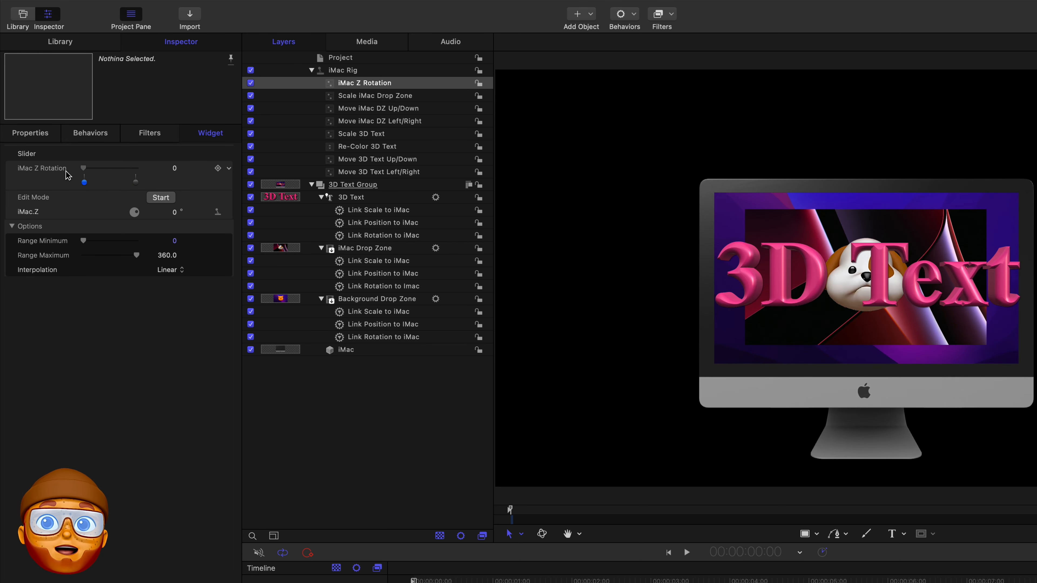
# Add the iMac's Y rotation parameter to a new slider in the iMac Rig, named iMac Y Rotation.
pyautogui.click(342, 352)
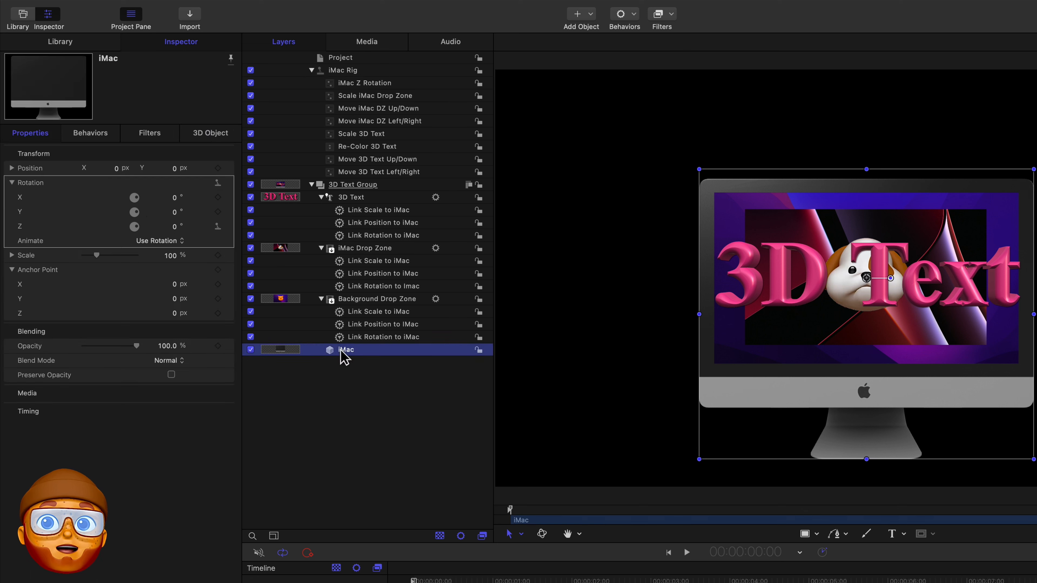
pyautogui.click(229, 212)
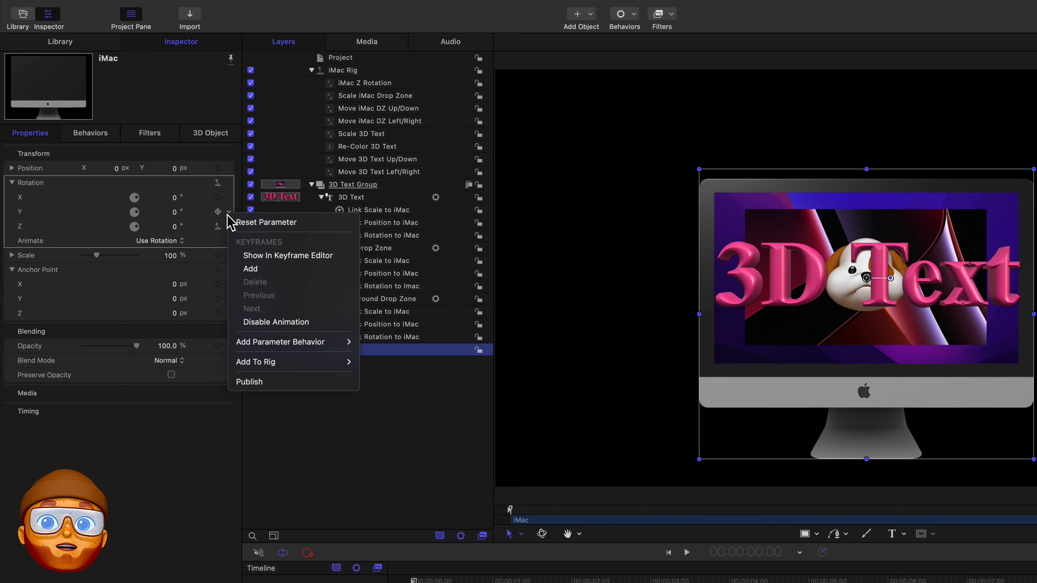
pyautogui.moveTo(296, 362)
pyautogui.moveTo(364, 374)
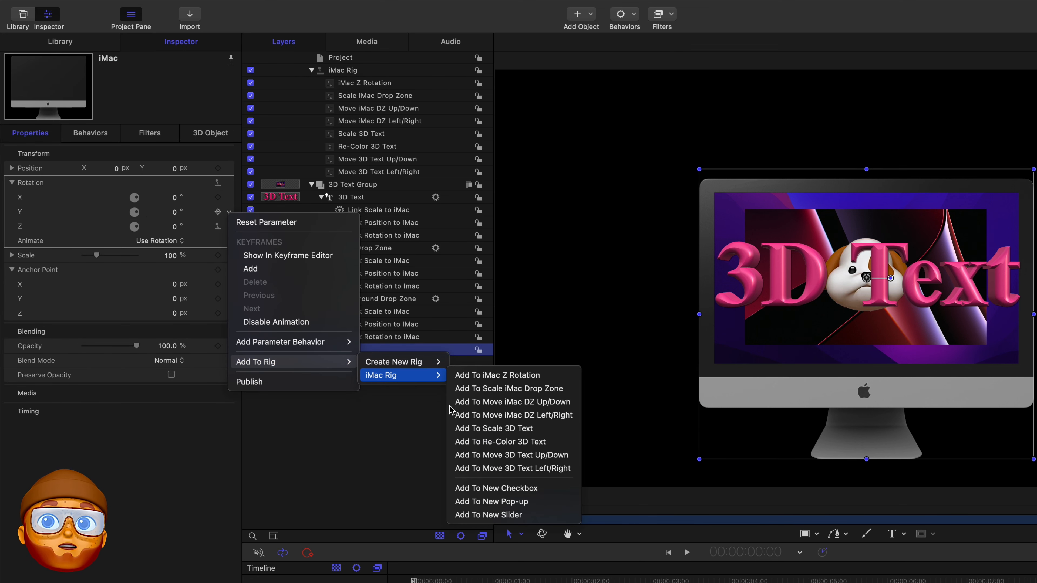
pyautogui.click(477, 515)
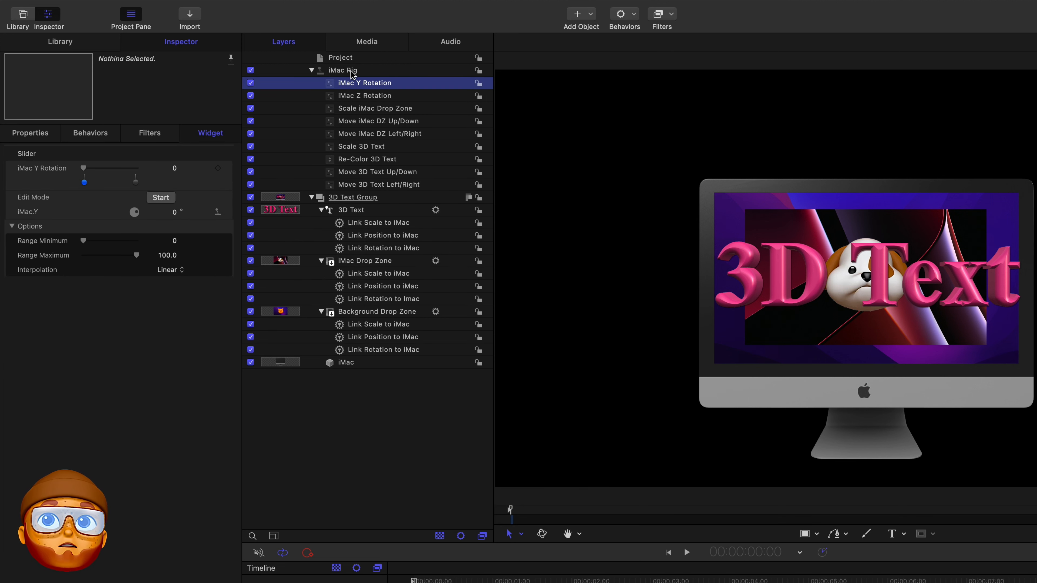
# Give the iMac Y Rotation slider a range maximum of 360 mapped to 360° of Y rotation, and return the slider to 0.
pyautogui.click(167, 256)
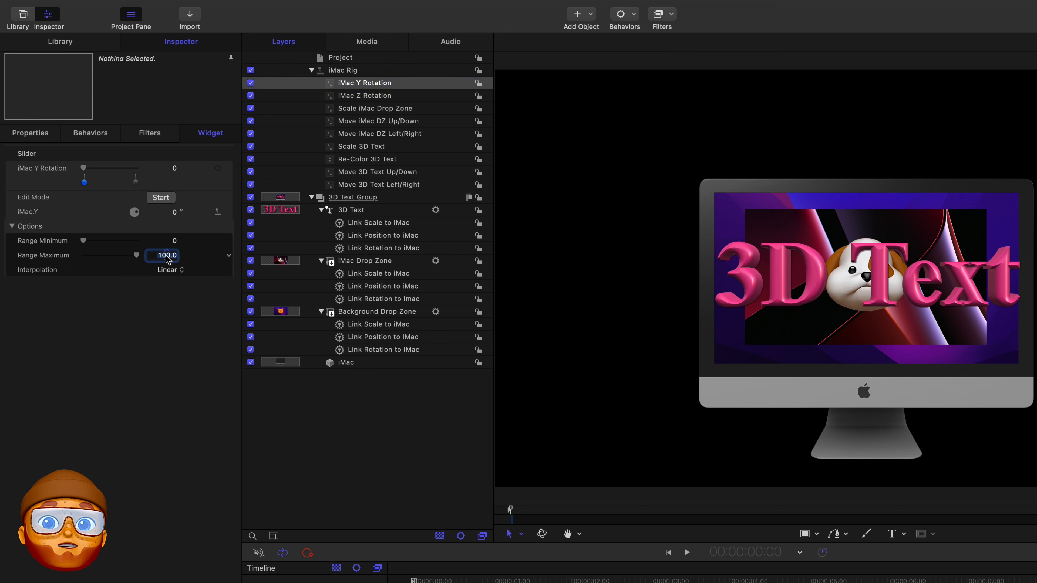
pyautogui.write('360')
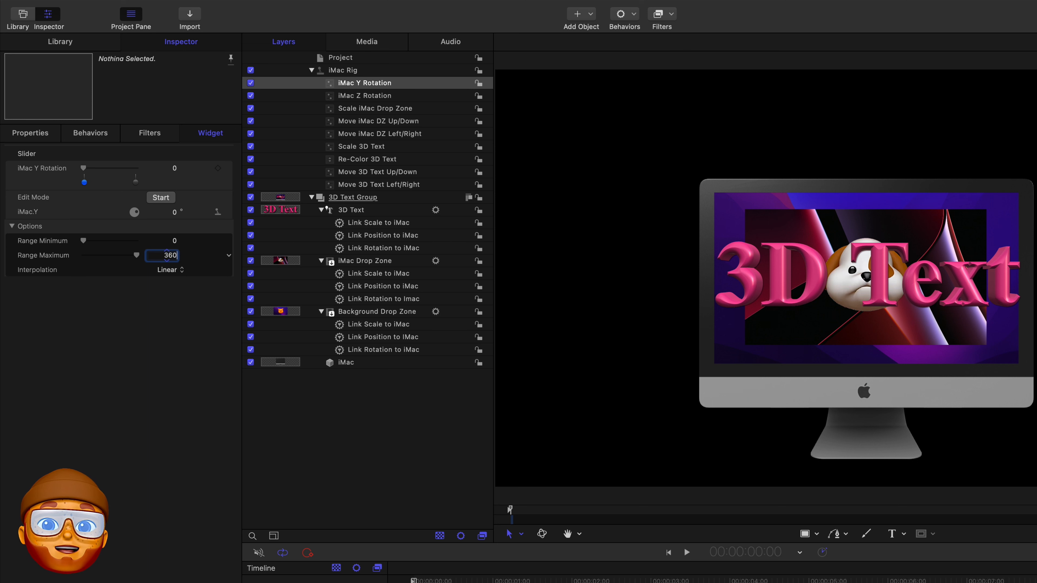
pyautogui.press('Return')
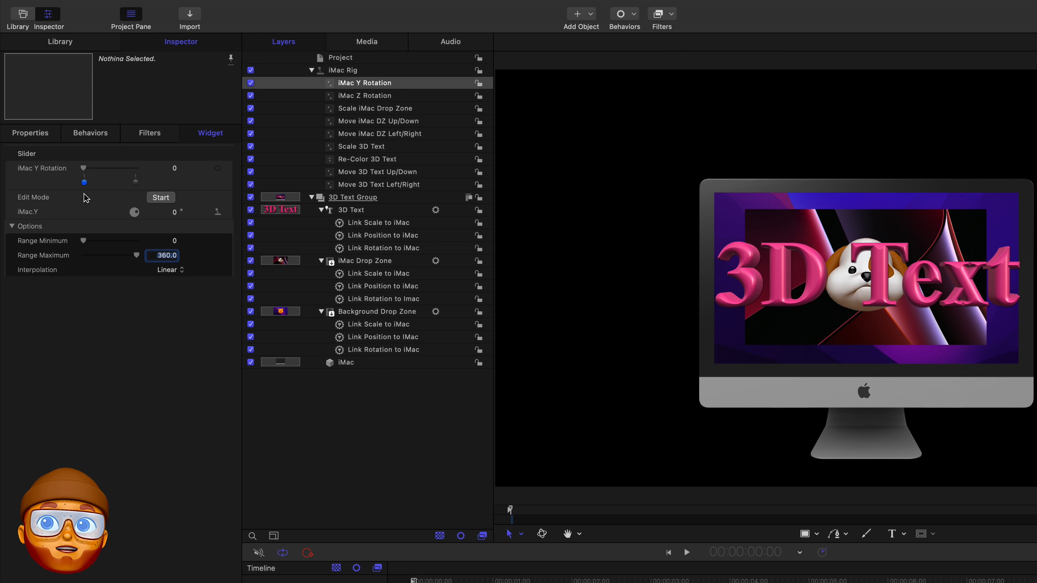
pyautogui.click(136, 182)
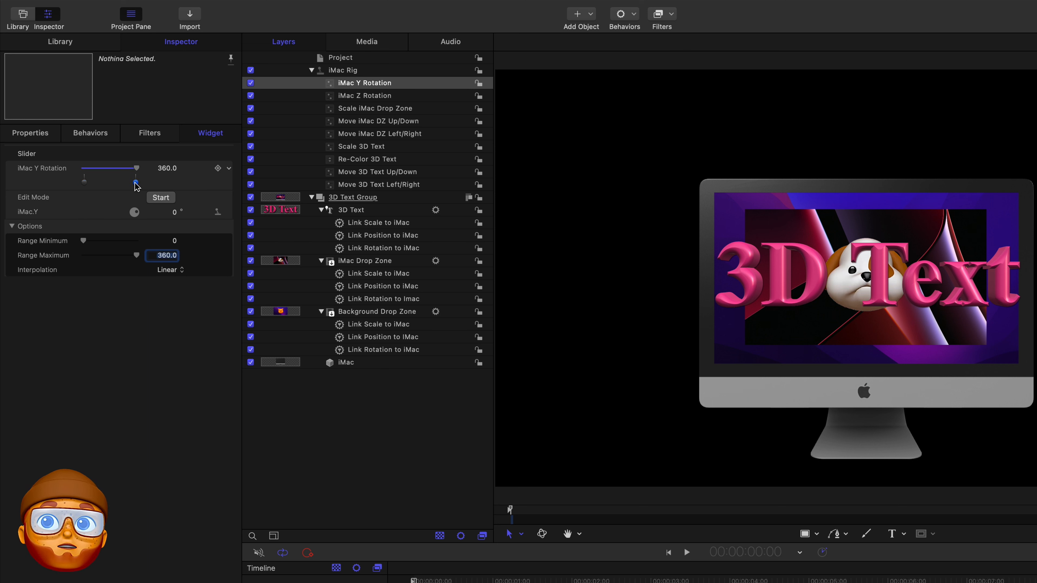
pyautogui.click(174, 213)
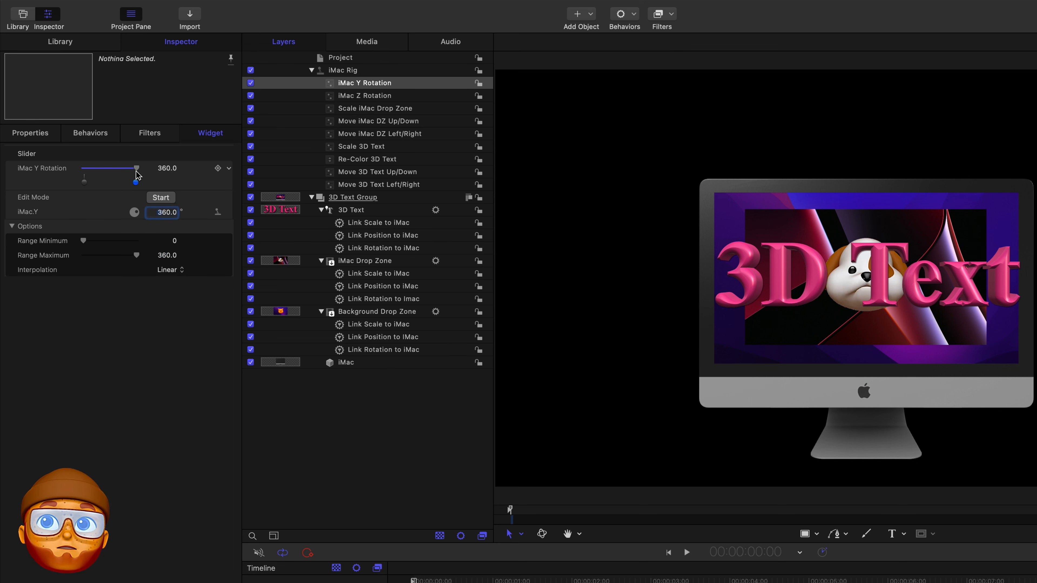
pyautogui.moveTo(137, 173); pyautogui.dragTo(72, 173)
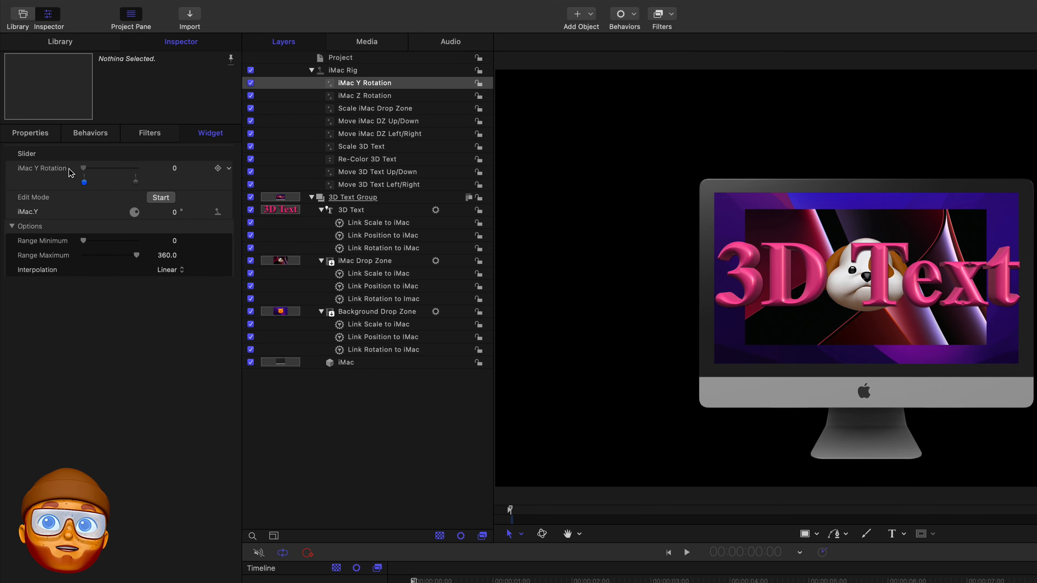
# Add the iMac's X rotation parameter to a new slider in the iMac Rig, named iMac X Rotation.
pyautogui.click(342, 363)
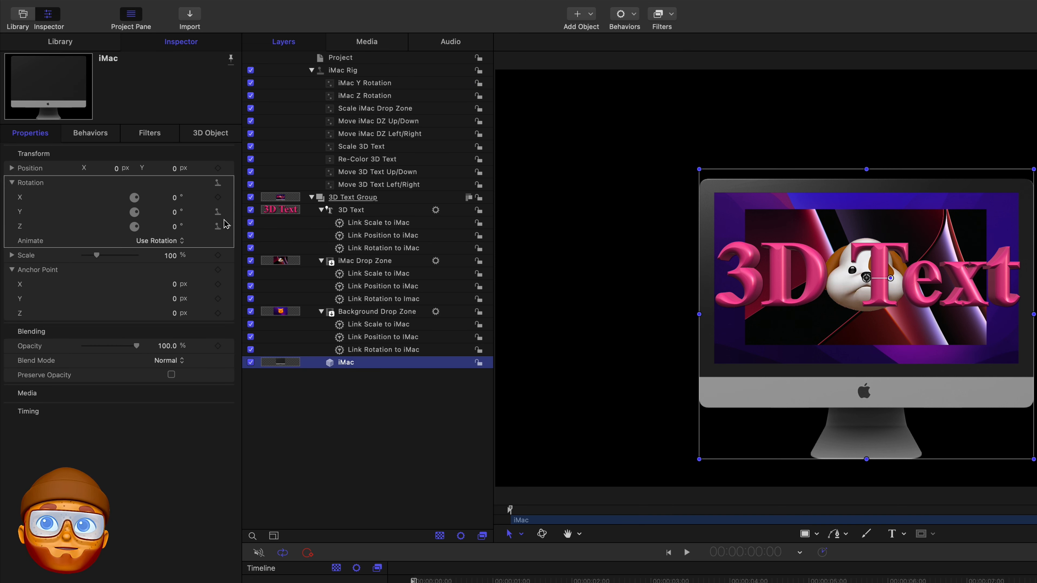
pyautogui.click(229, 197)
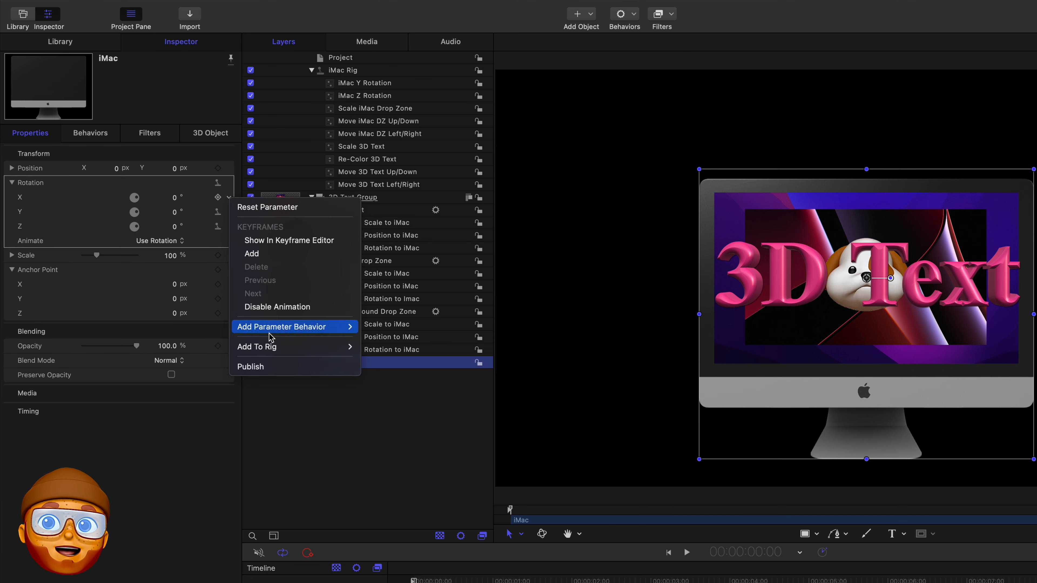
pyautogui.moveTo(276, 352)
pyautogui.moveTo(402, 363)
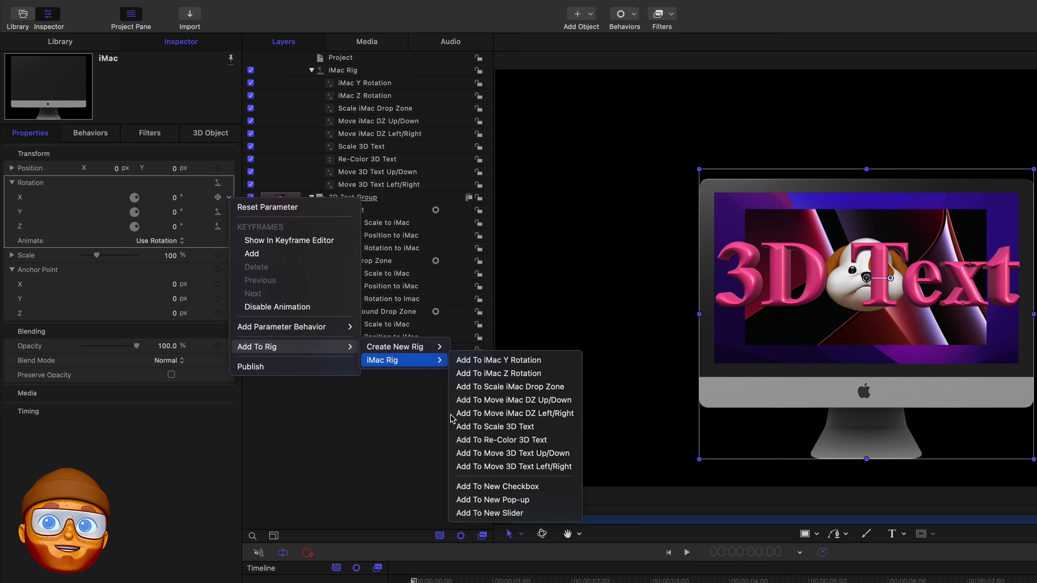
pyautogui.click(487, 513)
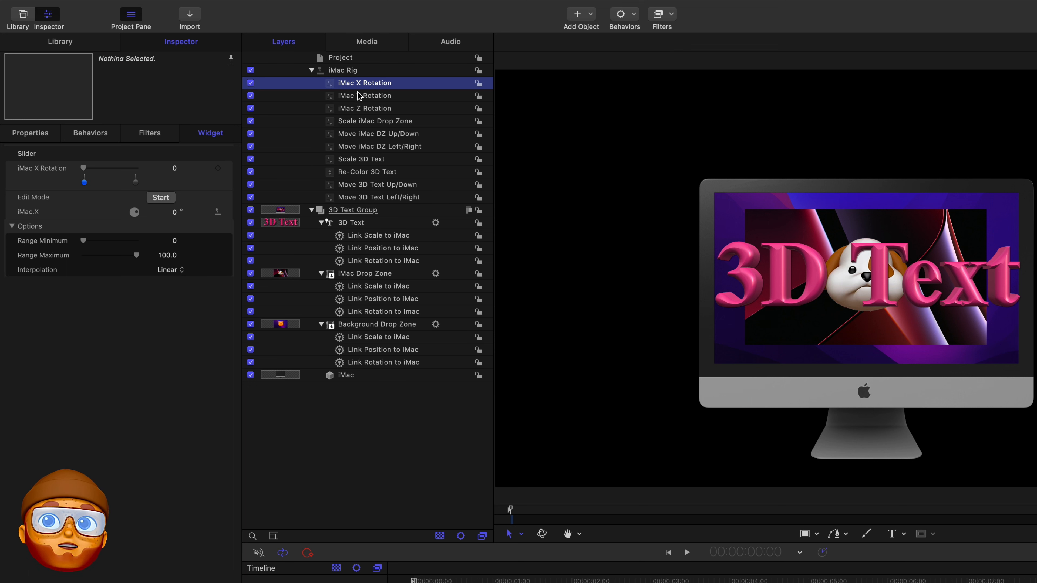
# Set the iMac X Rotation slider's range maximum to 360 and its iMac.X value at that maximum to 360°.
pyautogui.click(167, 257)
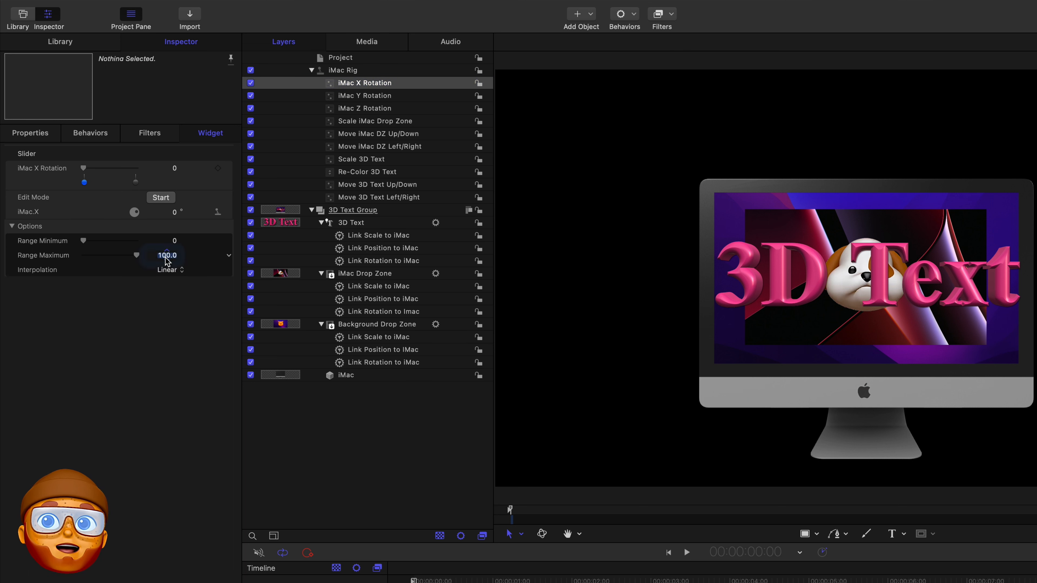
pyautogui.write('360')
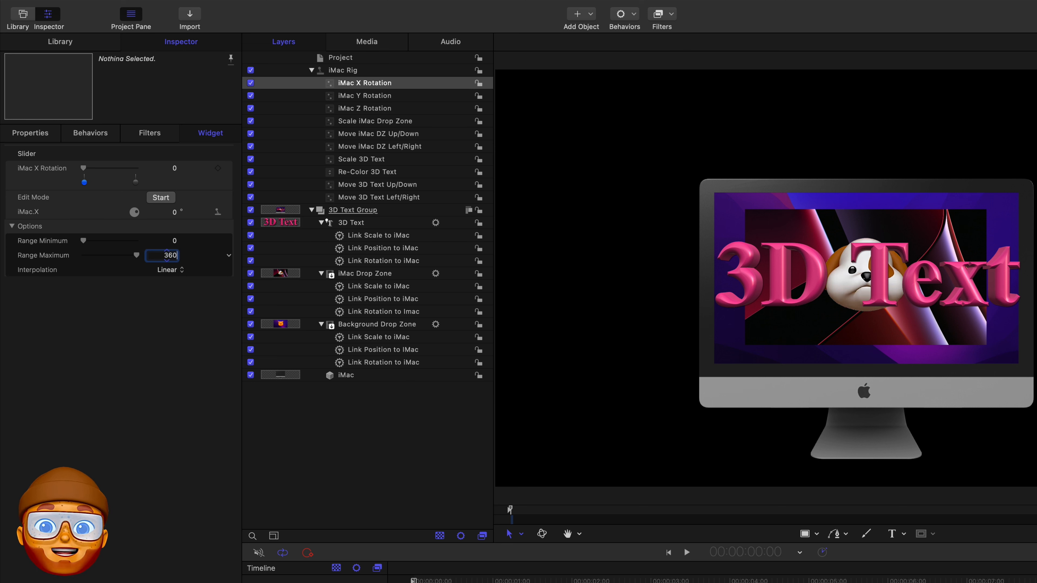
pyautogui.press('Return')
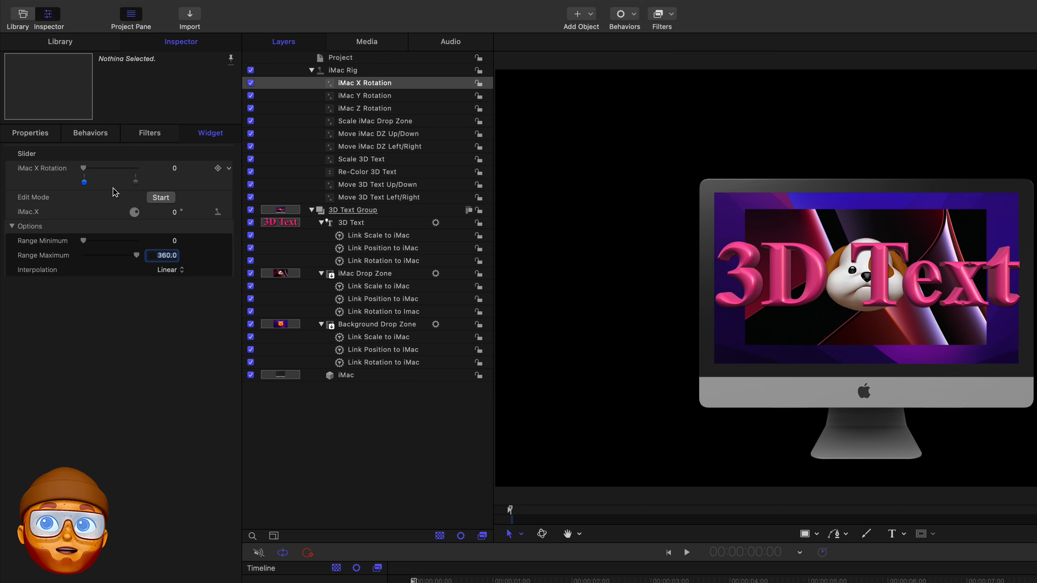
pyautogui.click(136, 182)
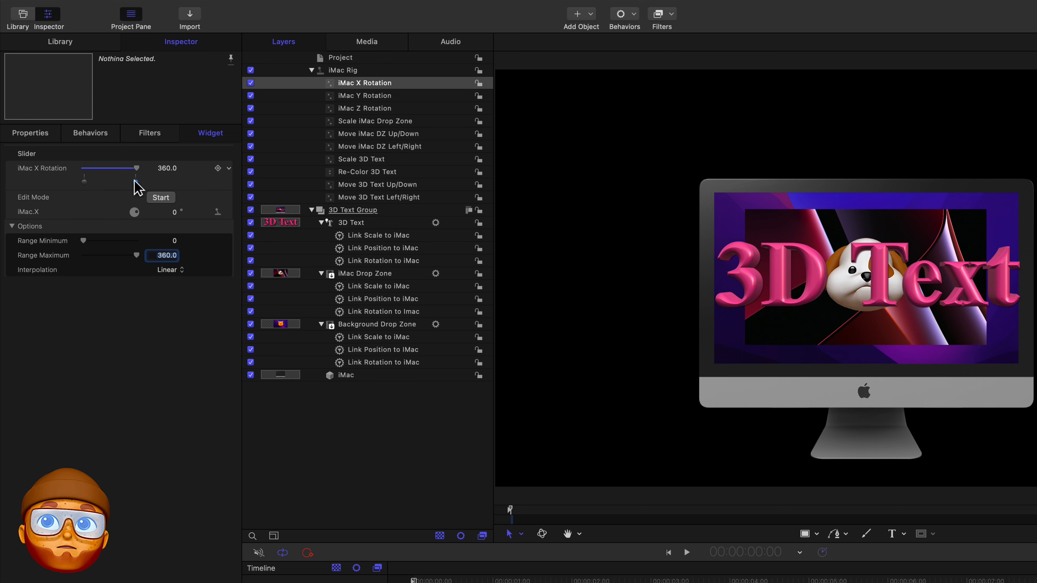
pyautogui.click(173, 214)
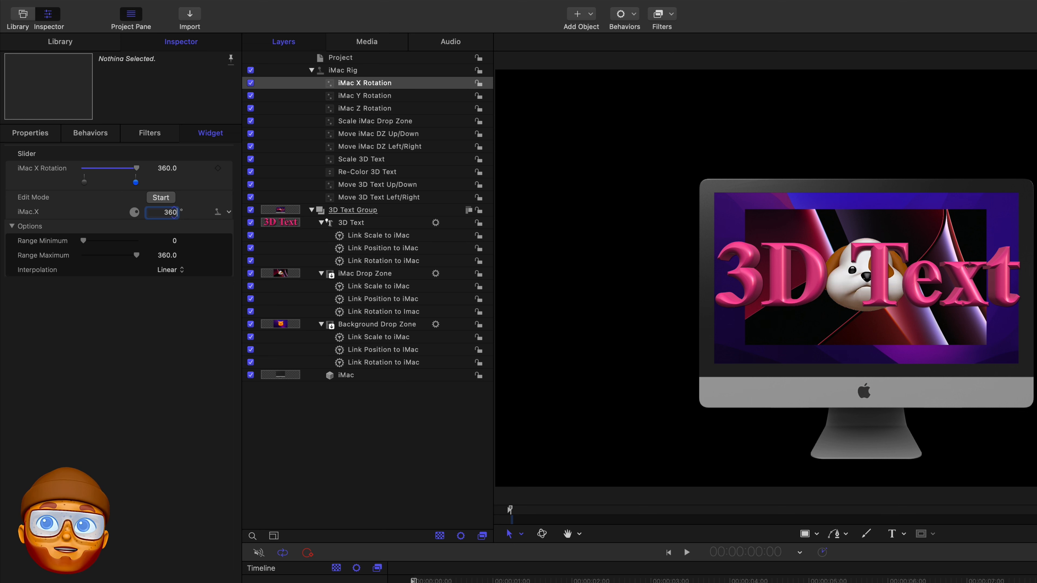
pyautogui.press('Return')
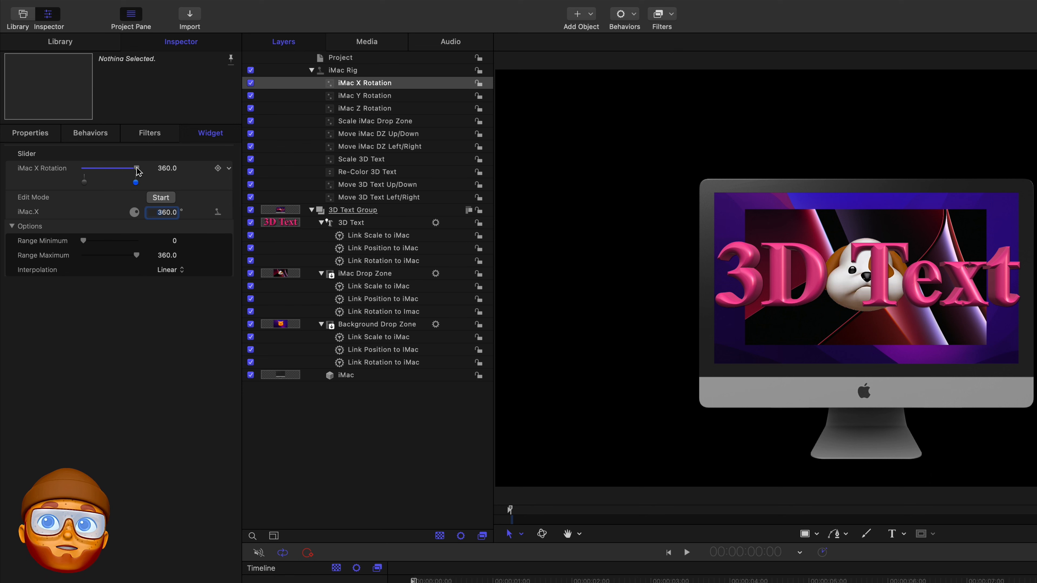
# Return the iMac X Rotation slider to 0 and scale the iMac to 50%.
pyautogui.moveTo(137, 168); pyautogui.dragTo(57, 175)
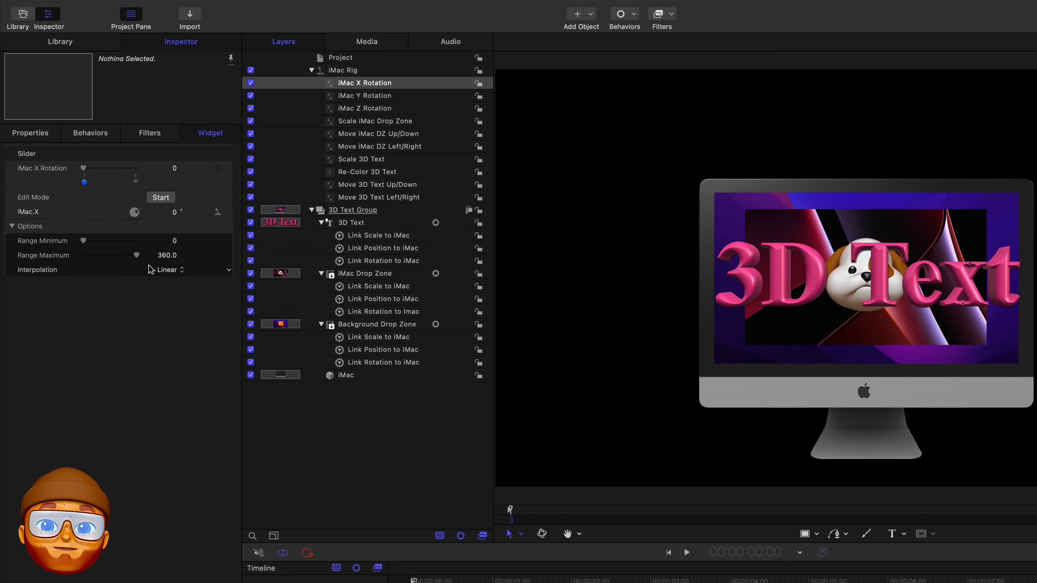
pyautogui.click(341, 375)
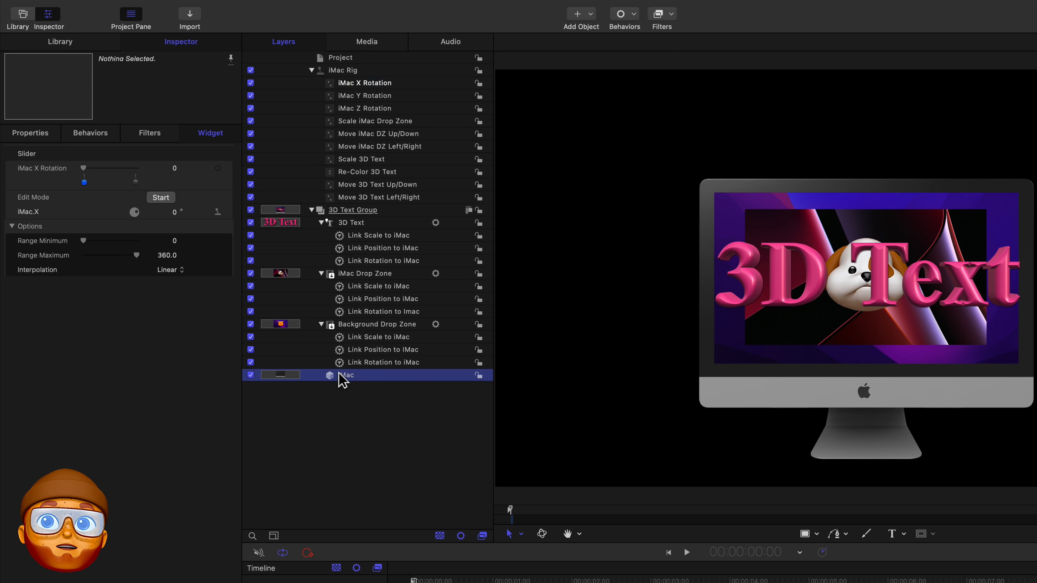
pyautogui.click(177, 261)
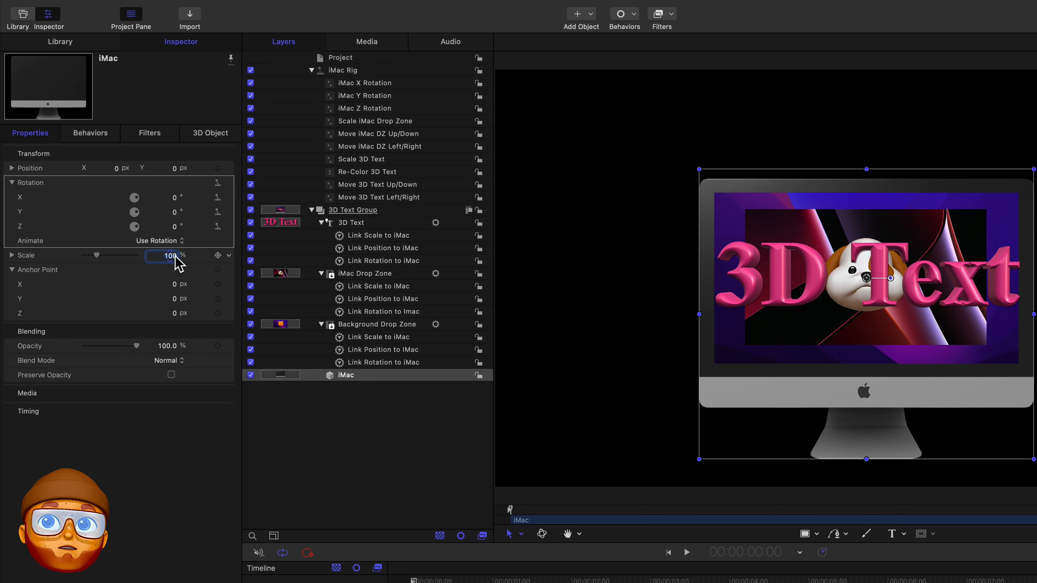
pyautogui.write('50')
pyautogui.press('Return')
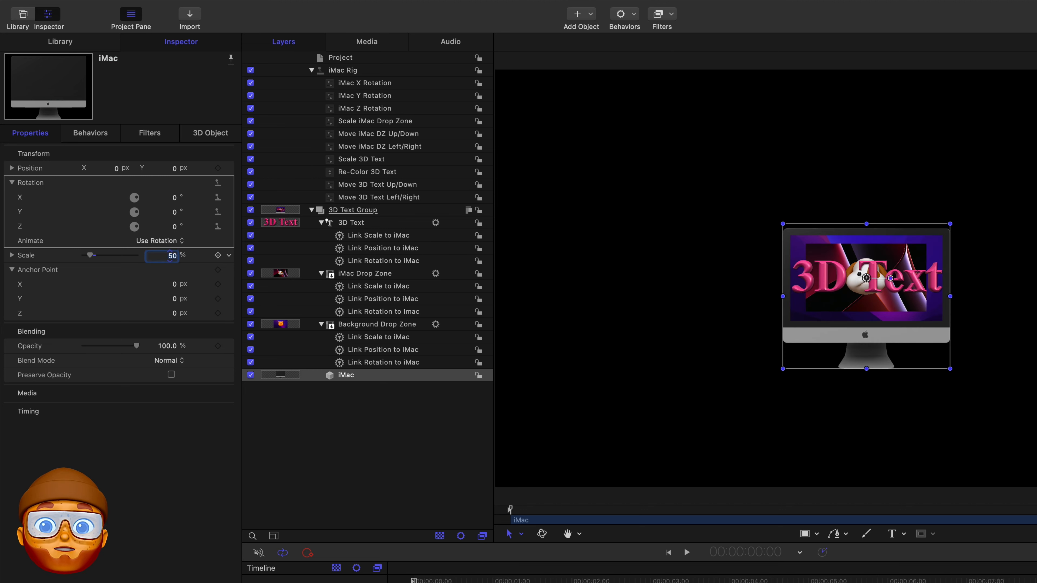
# Add the 3D Text Group's X position to a new slider in the iMac Rig, named Move iMac Left/Right.
pyautogui.click(342, 211)
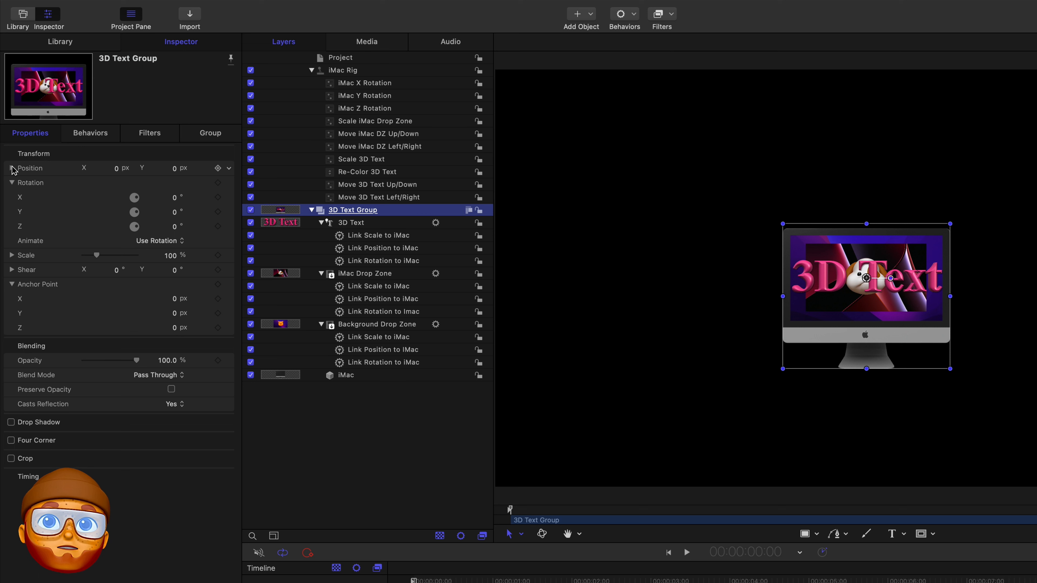
pyautogui.click(12, 168)
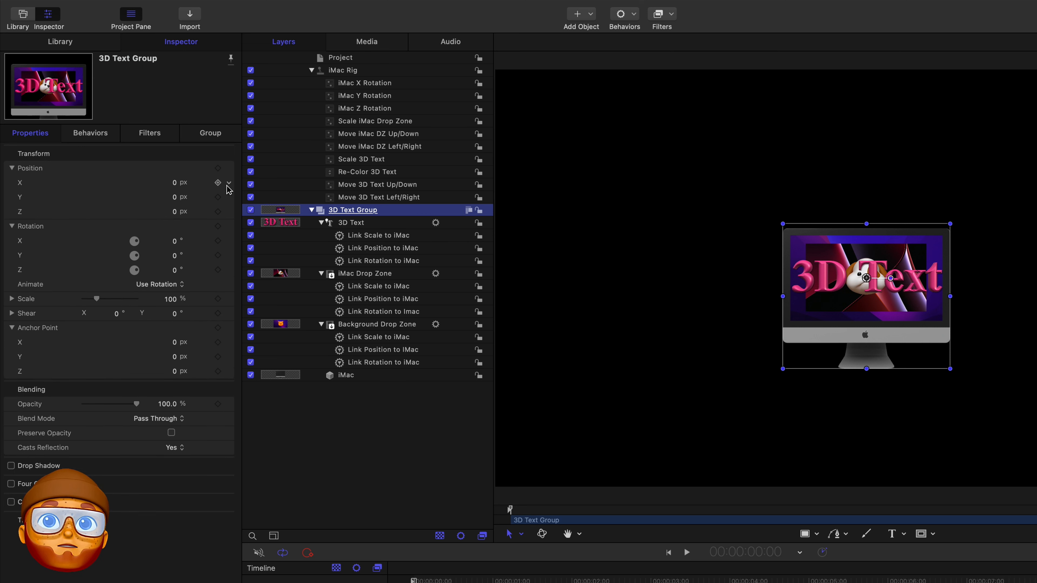
pyautogui.click(227, 187)
pyautogui.moveTo(267, 334)
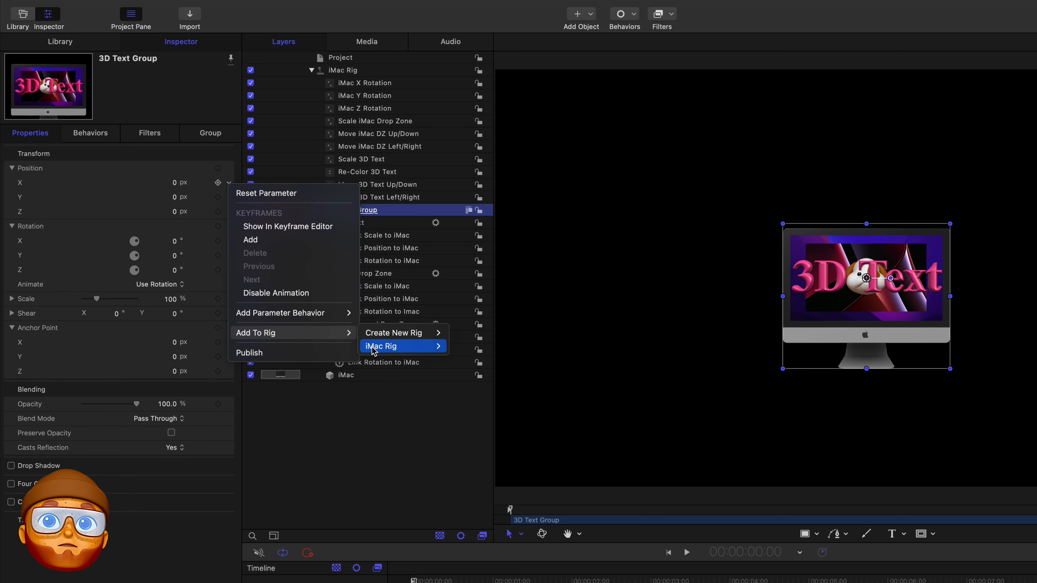
pyautogui.moveTo(372, 348)
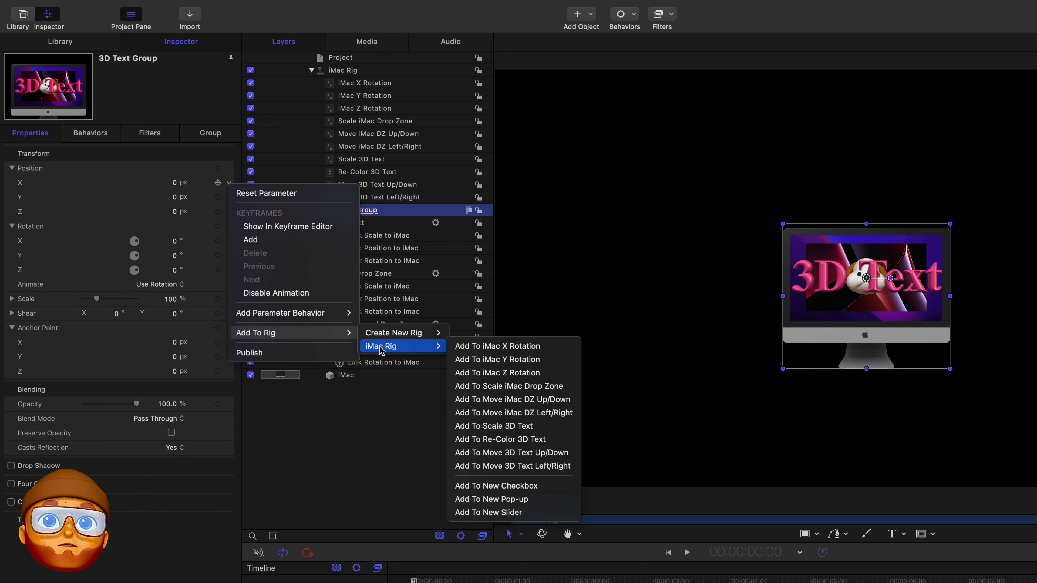
pyautogui.click(488, 513)
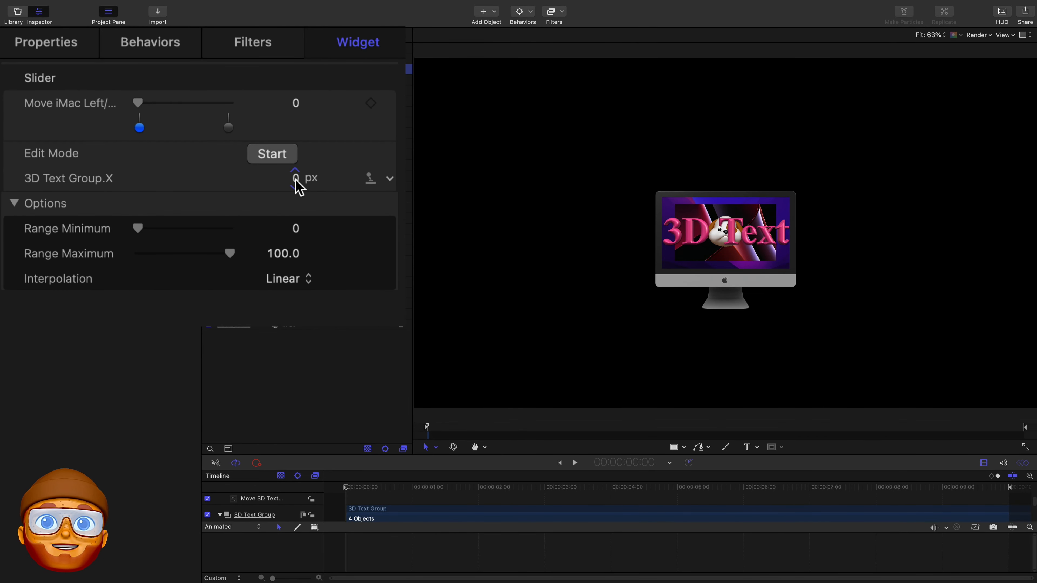
# Map the Move iMac Left/Right slider from about -1483 px at its minimum to 1477 px at its maximum, and set the slider to 50.
pyautogui.moveTo(299, 189); pyautogui.dragTo(212, 189)
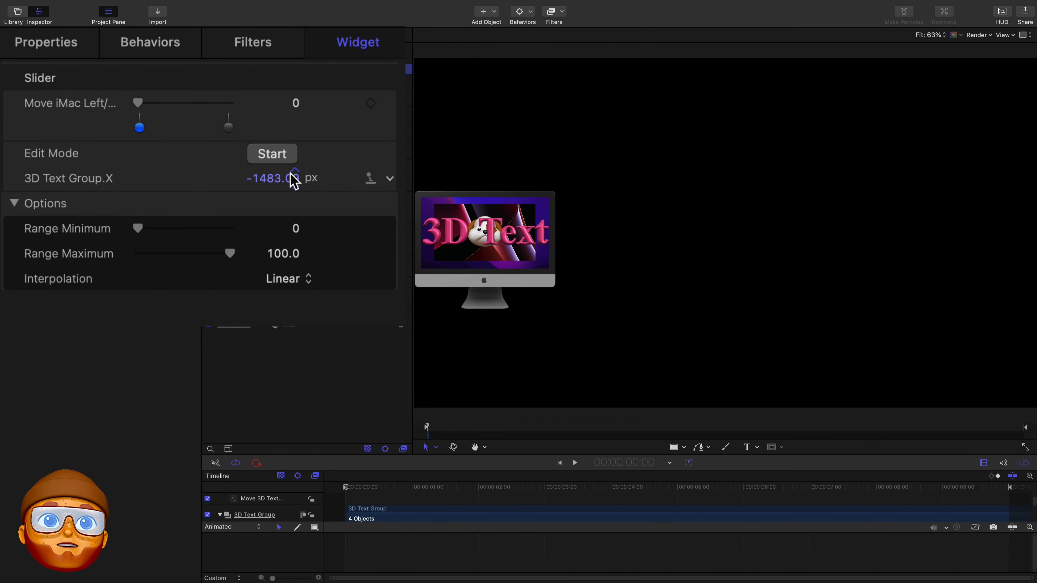
pyautogui.click(227, 129)
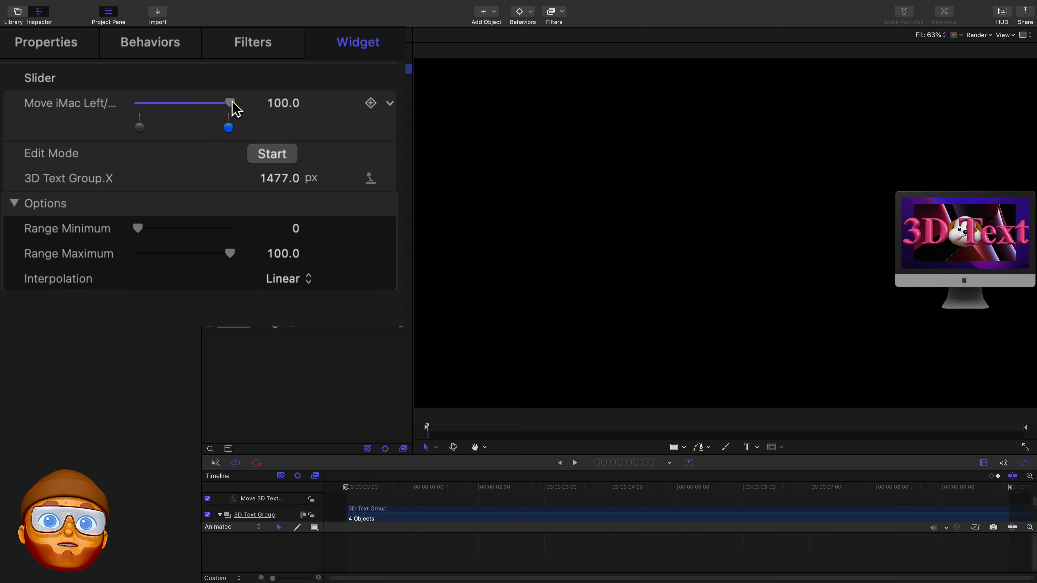
pyautogui.moveTo(231, 104); pyautogui.dragTo(170, 100)
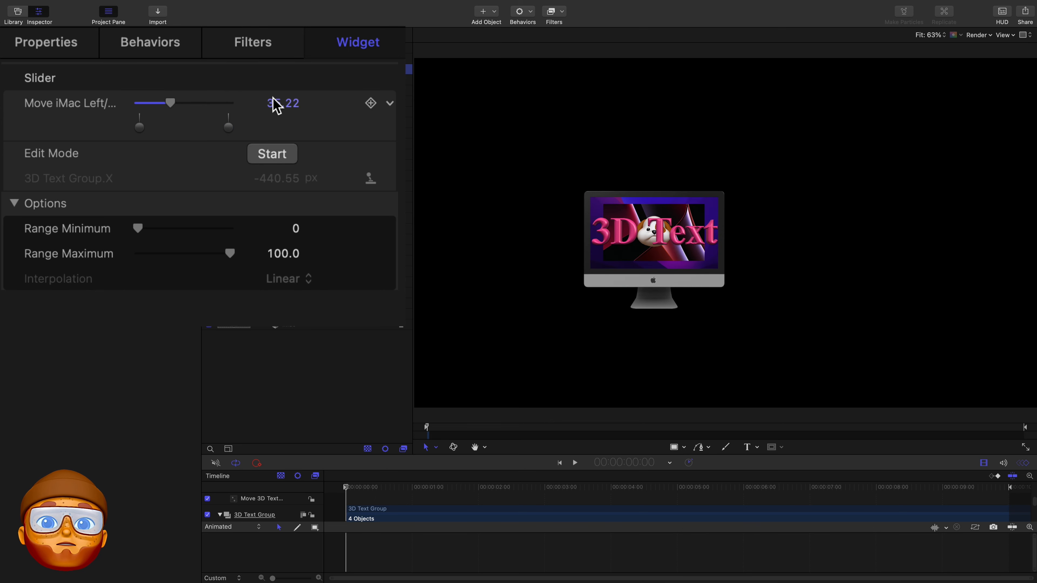
pyautogui.click(275, 111)
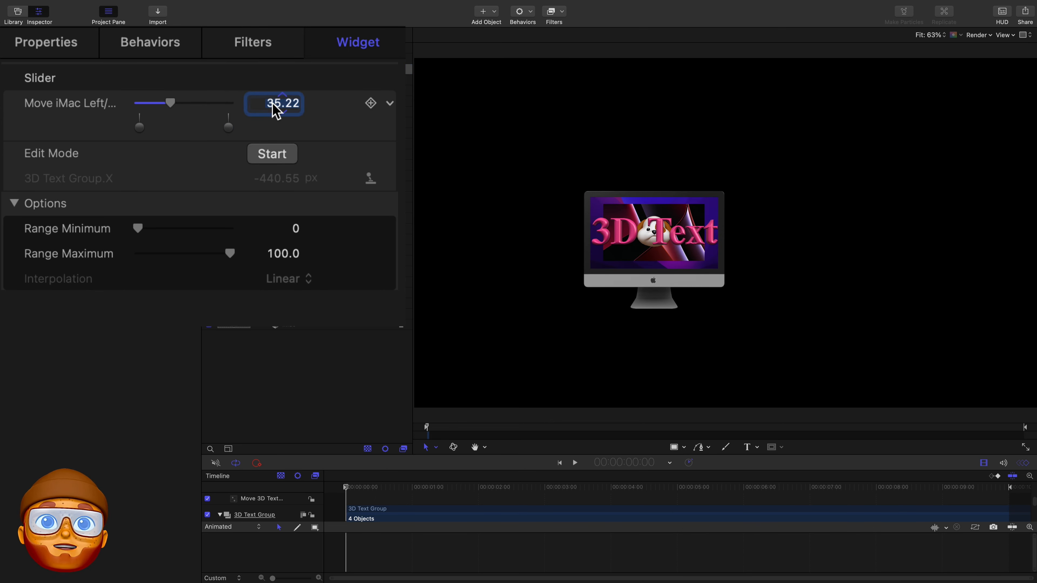
pyautogui.write('50')
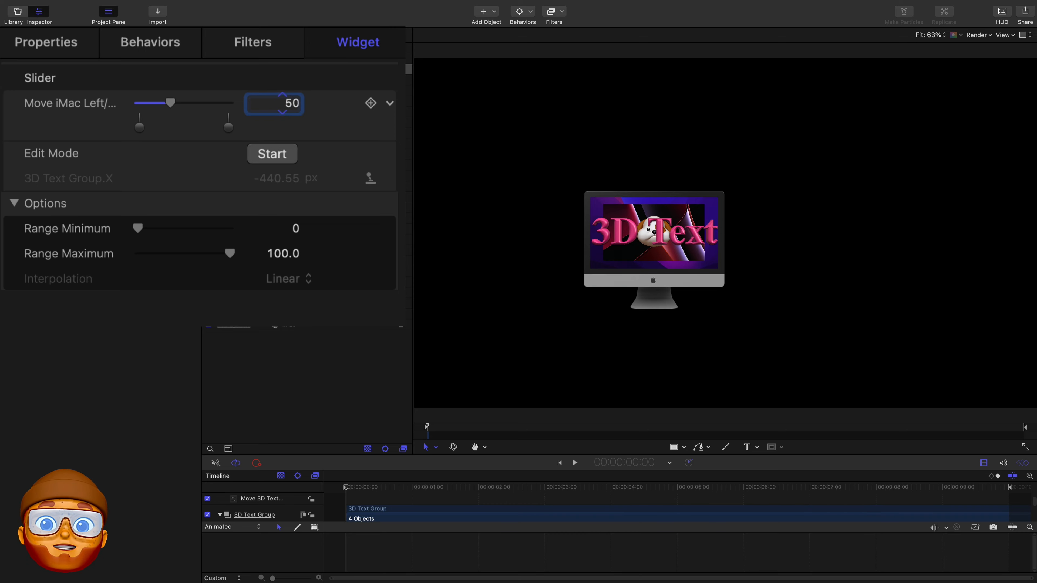
pyautogui.press('Return')
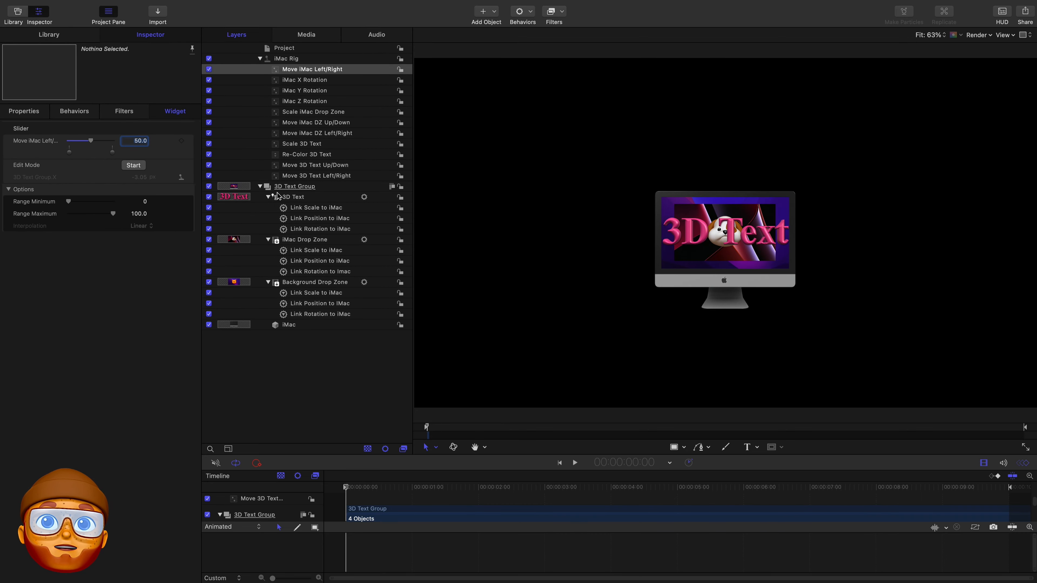
# Add the 3D Text Group's Y position to a new slider in the iMac Rig, named Move iMac Up/Down.
pyautogui.click(292, 189)
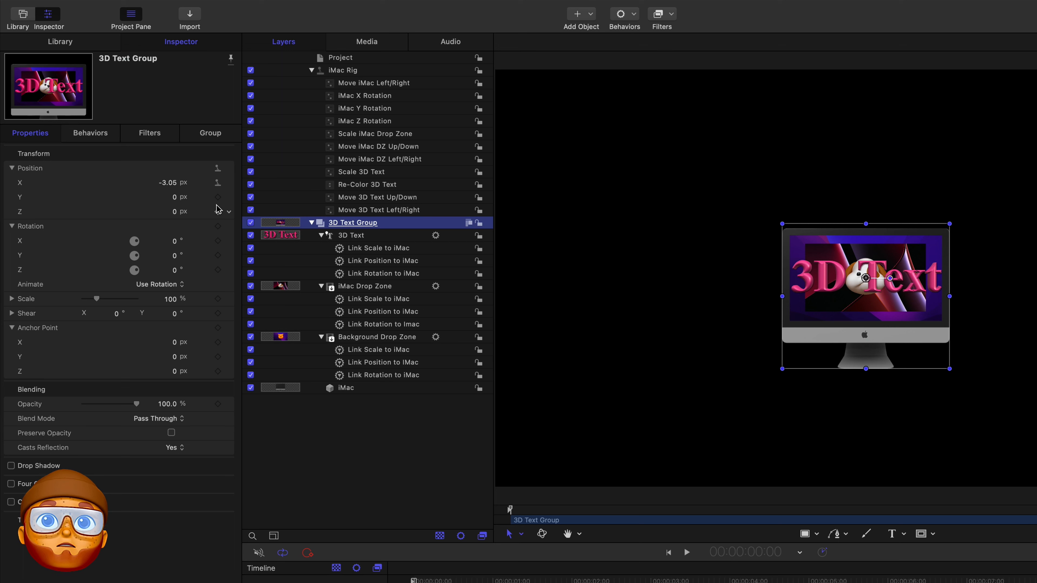
pyautogui.click(228, 198)
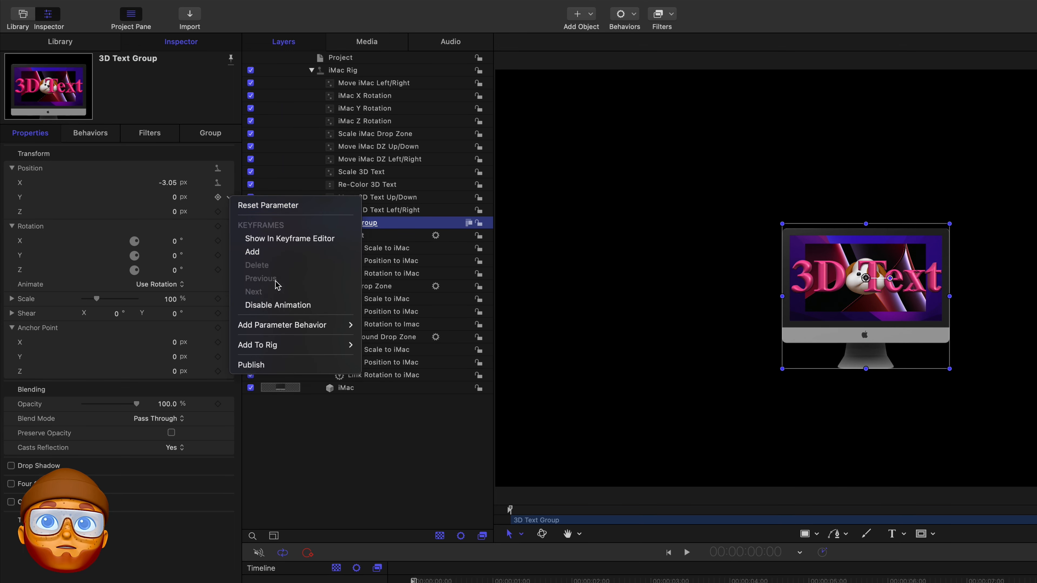
pyautogui.moveTo(299, 348)
pyautogui.moveTo(404, 358)
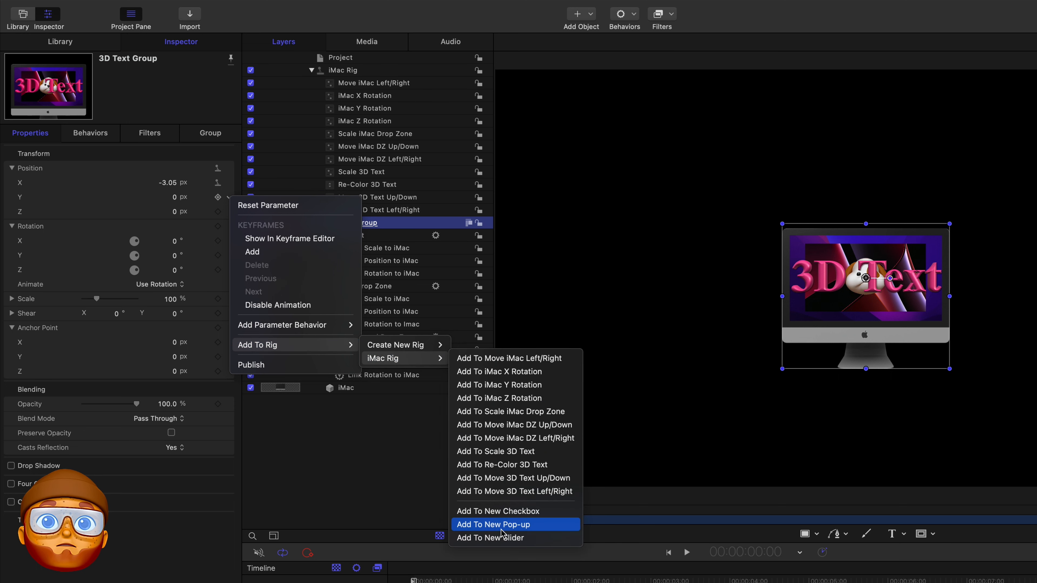
pyautogui.click(504, 539)
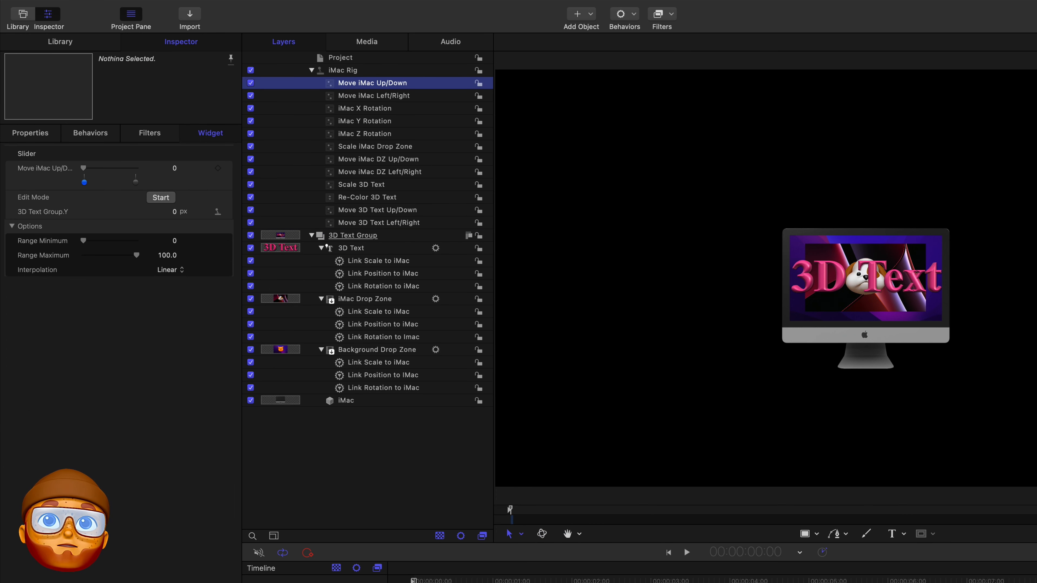
# Map the Move iMac Up/Down slider from about -565 px at its minimum to a raised position at its maximum, and set the slider to 50.
pyautogui.moveTo(170, 211); pyautogui.dragTo(123, 211)
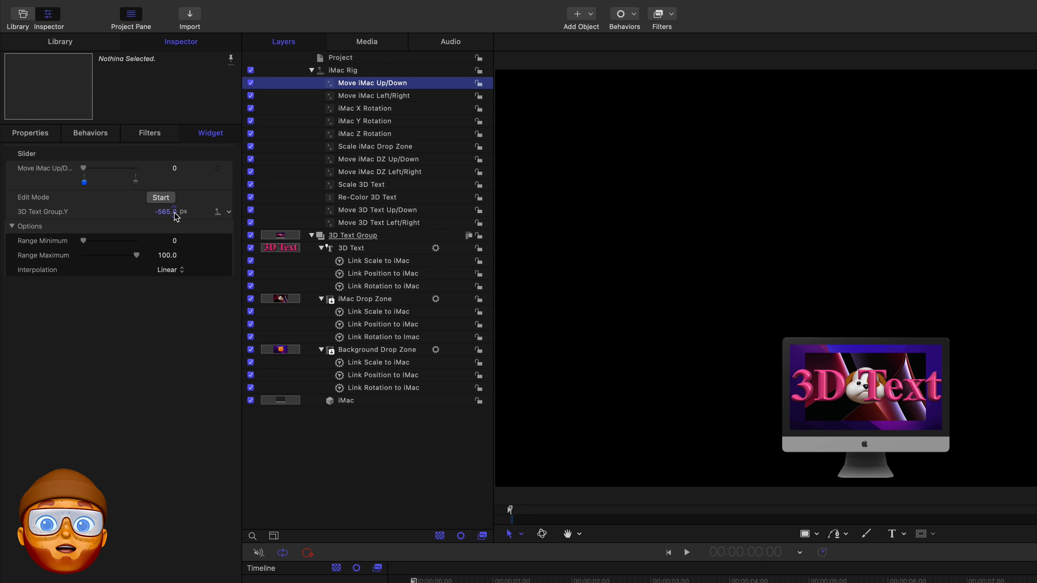
pyautogui.click(135, 182)
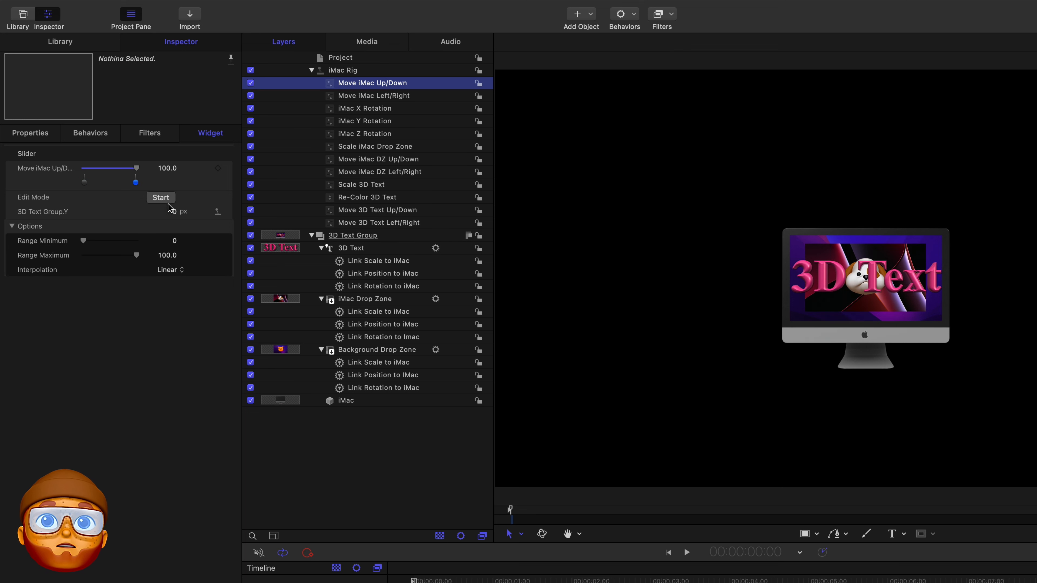
pyautogui.moveTo(174, 212); pyautogui.dragTo(101, 170)
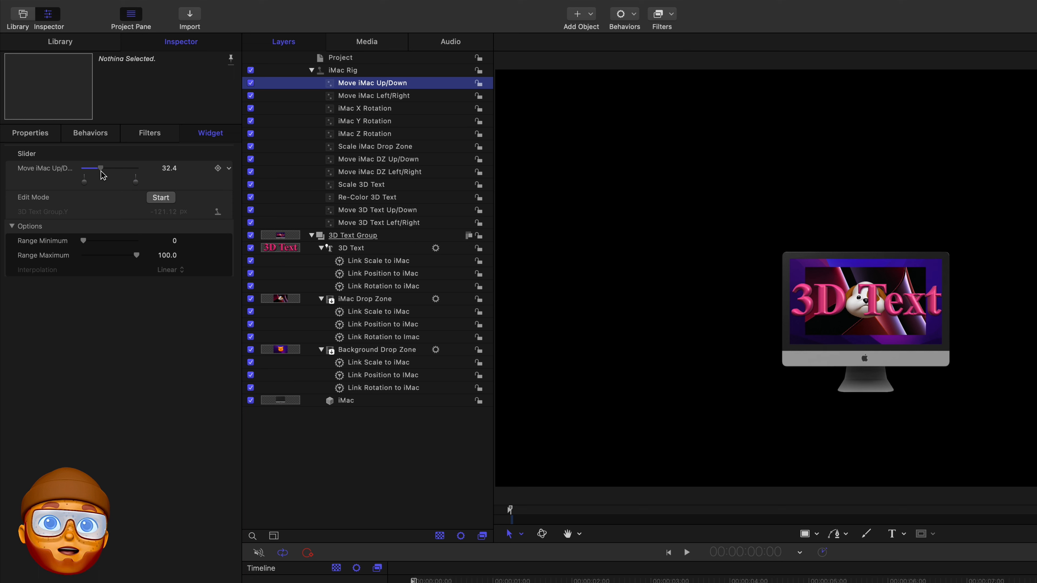
pyautogui.click(163, 168)
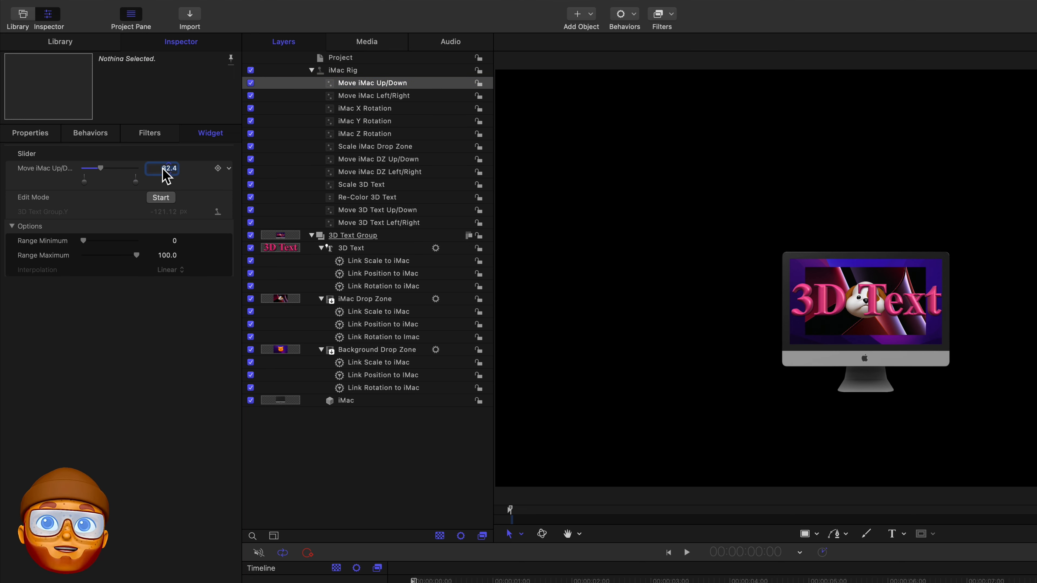
pyautogui.write('50')
pyautogui.press('Return')
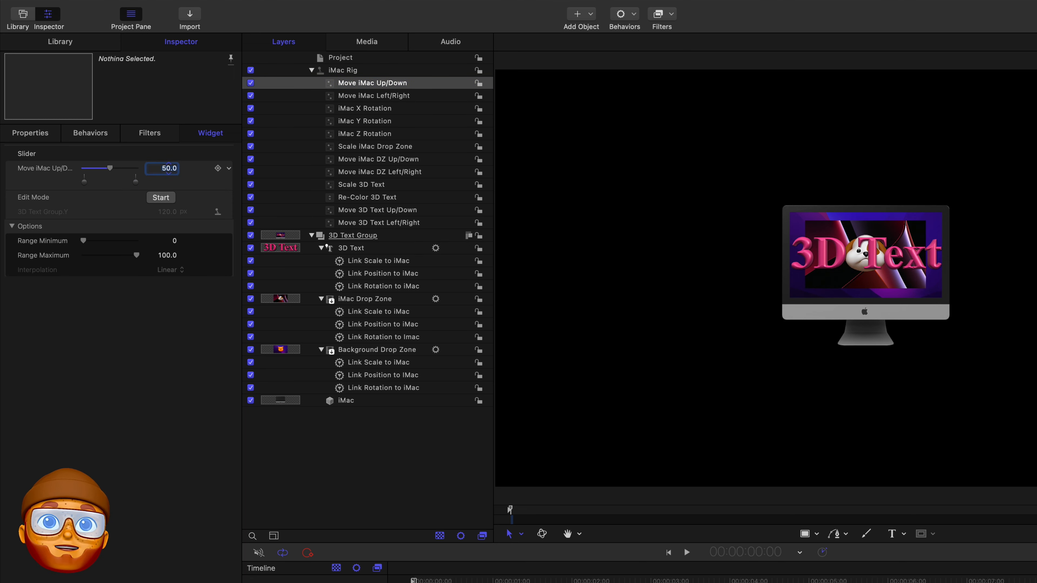
# Reset the iMac's scale to its default and enlarge the rows of the layer list.
pyautogui.click(343, 402)
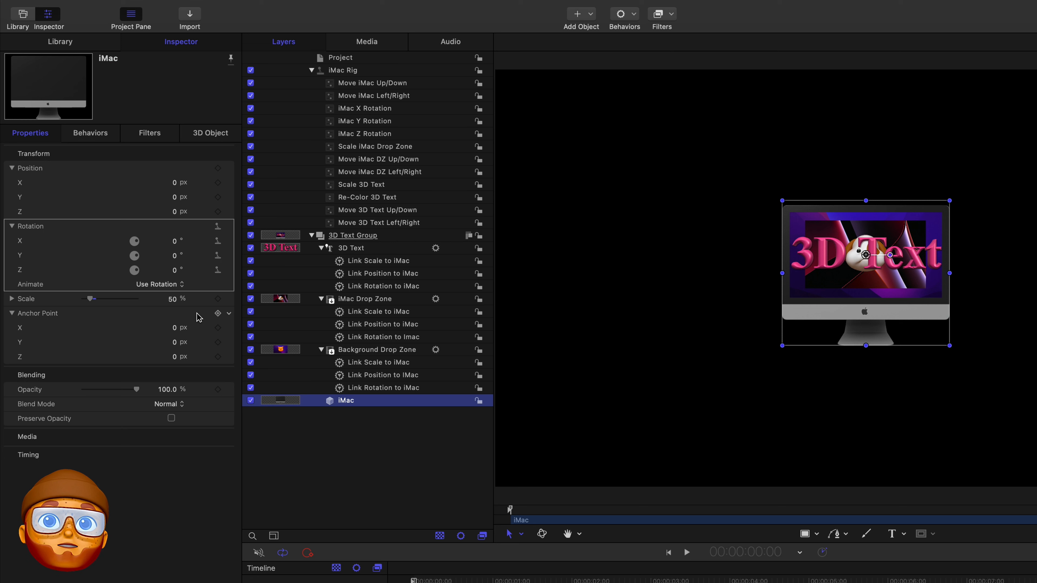
pyautogui.click(229, 299)
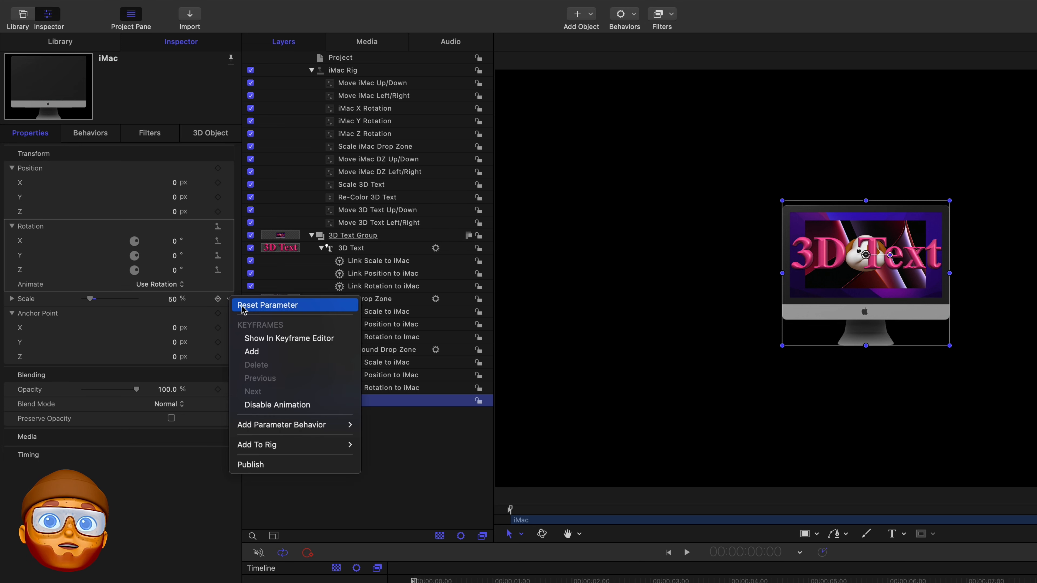
pyautogui.click(264, 307)
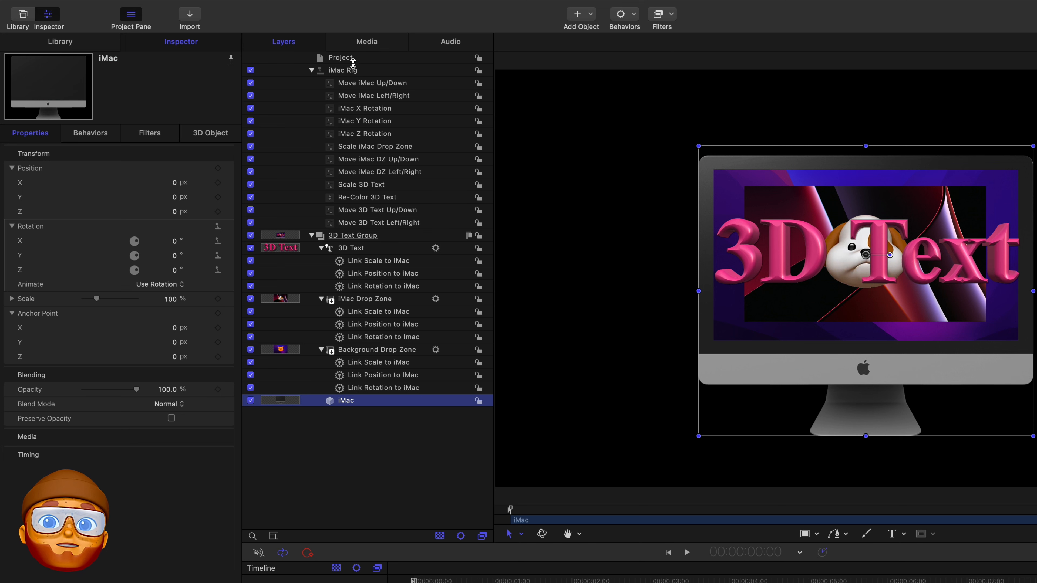
pyautogui.moveTo(353, 62); pyautogui.dragTo(357, 135)
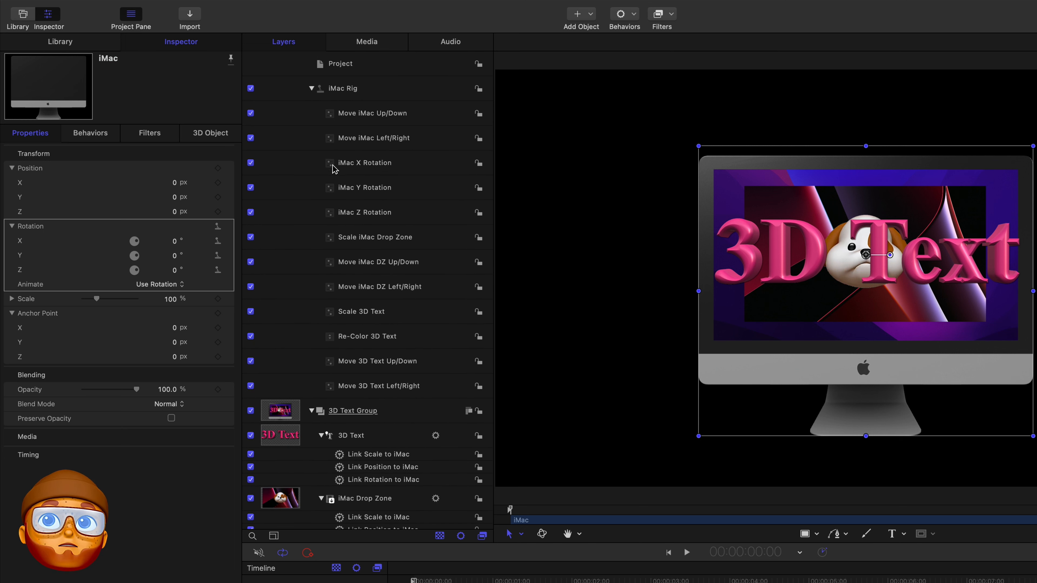
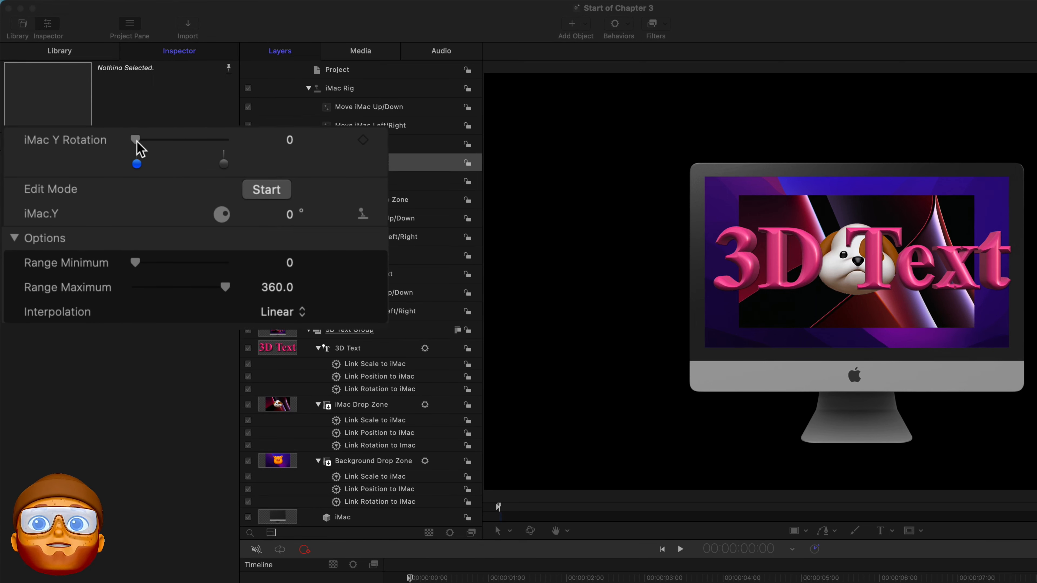
# Set the iMac Y Rotation slider to about 131 to turn the iMac around.
pyautogui.moveTo(136, 140); pyautogui.dragTo(168, 141)
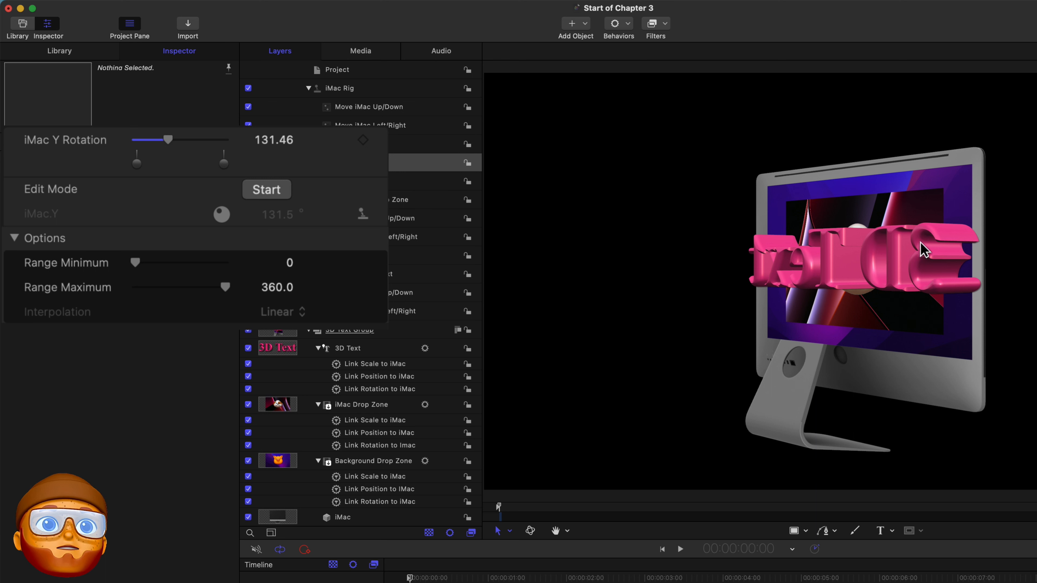
# Try an anchor point Z of -5000000 px on the 3D Text, and restore it to 0 px.
pyautogui.click(355, 352)
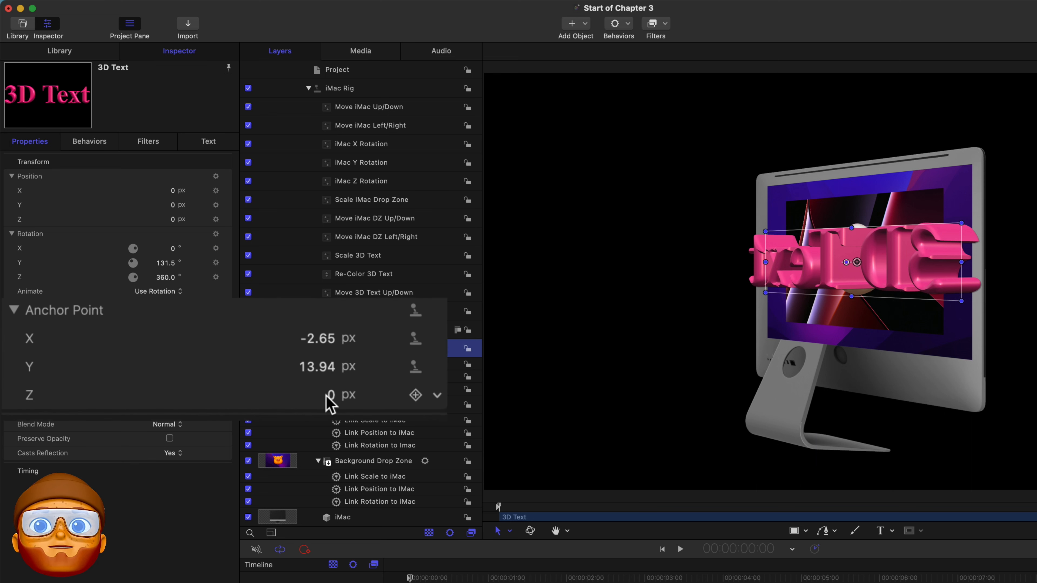
pyautogui.click(174, 381)
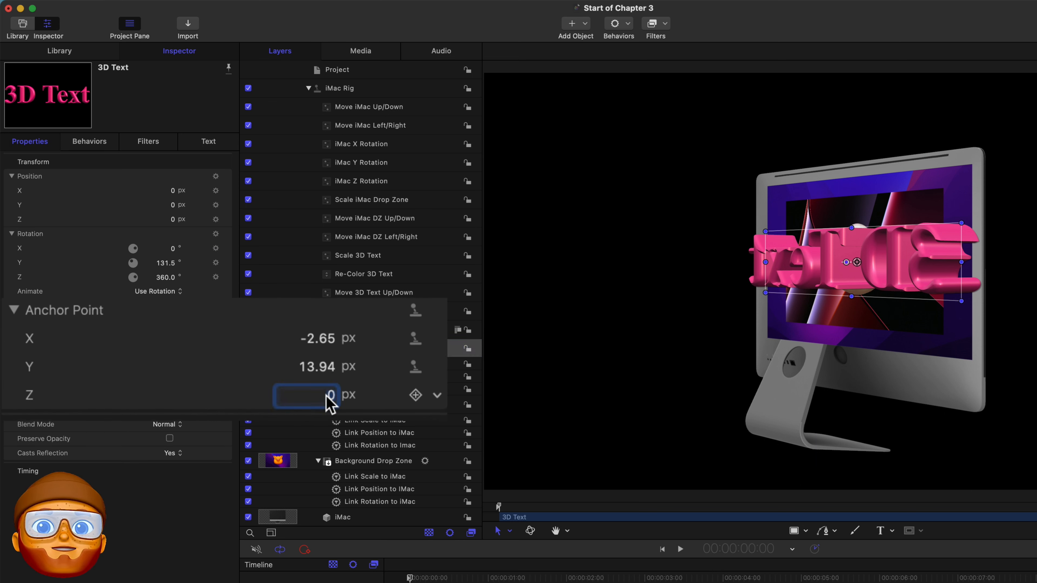
pyautogui.write('-5000000')
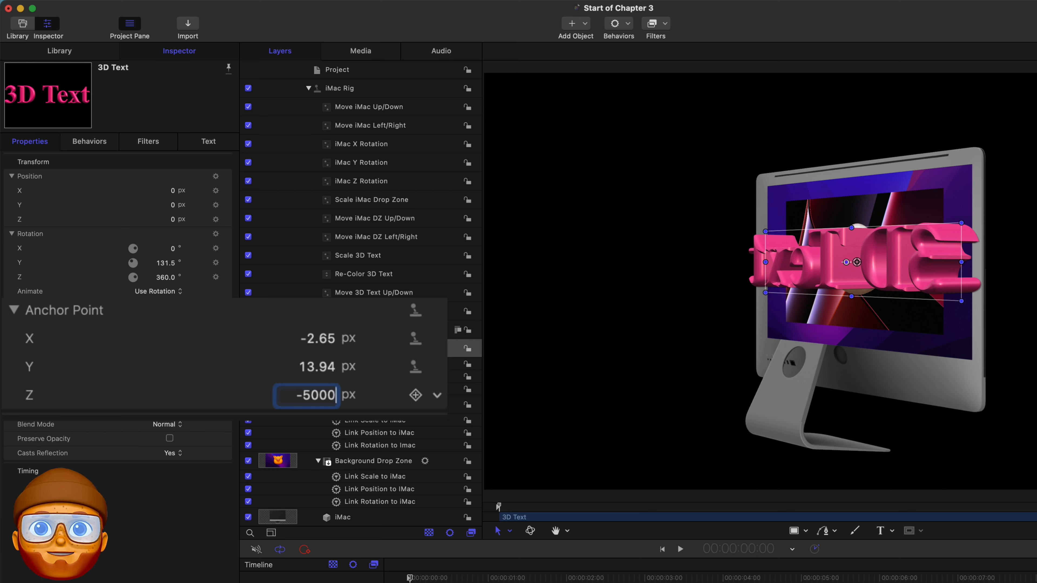
pyautogui.press('Return')
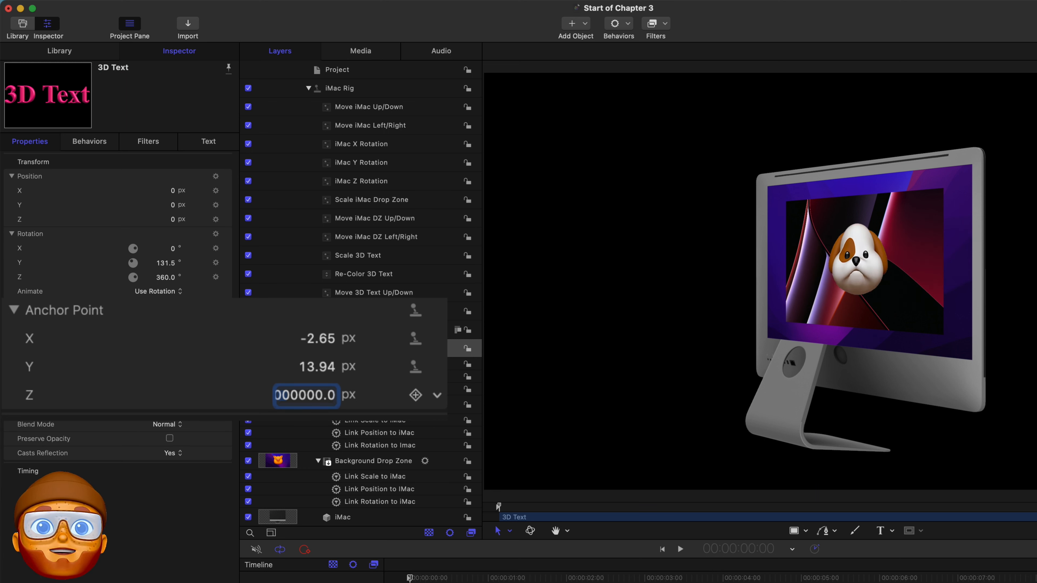
pyautogui.write('0')
pyautogui.press('Return')
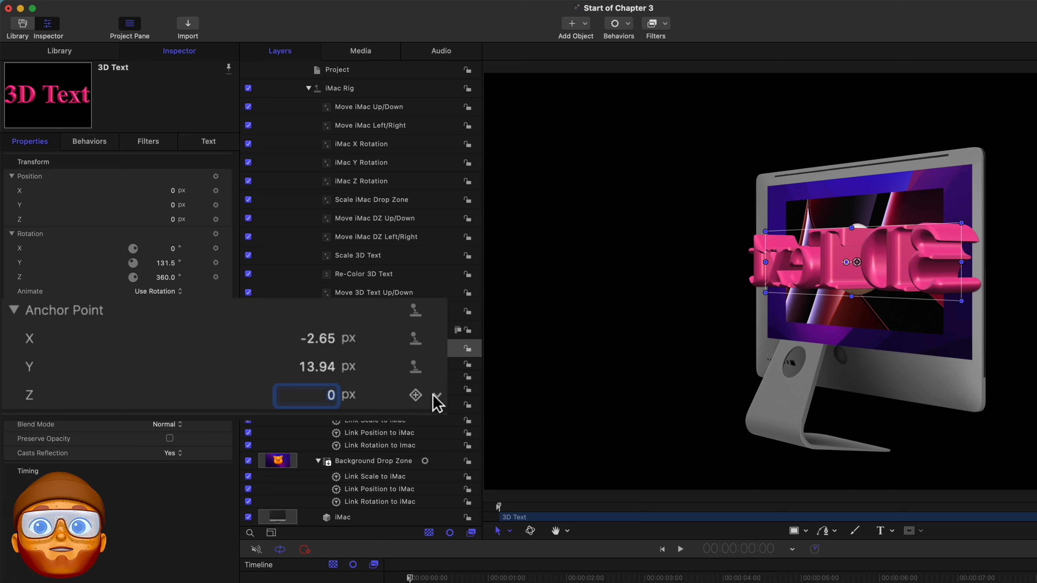
# Add the 3D Text's anchor point Z parameter to the iMac Y Rotation widget of the iMac Rig.
pyautogui.click(437, 402)
pyautogui.moveTo(277, 524)
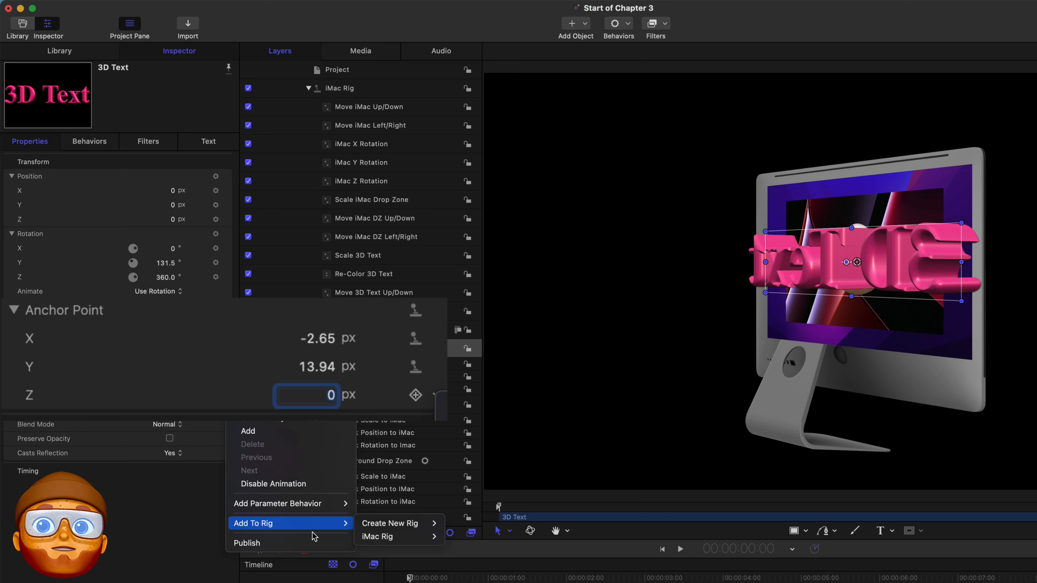
pyautogui.moveTo(377, 536)
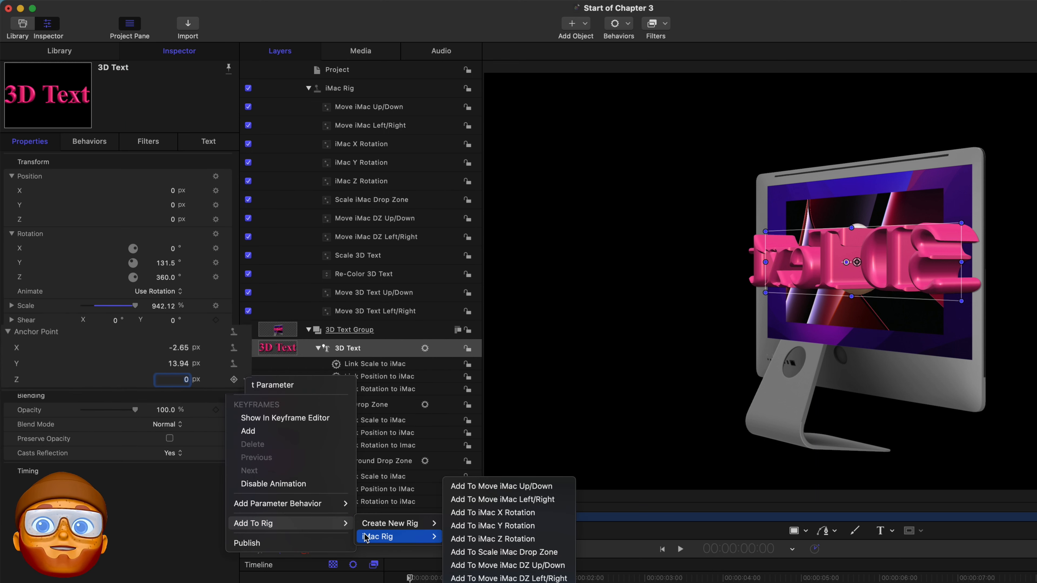
pyautogui.click(517, 526)
# Add the iMac Drop Zone's anchor point Z parameter to the iMac Y Rotation widget of the iMac Rig.
pyautogui.click(362, 411)
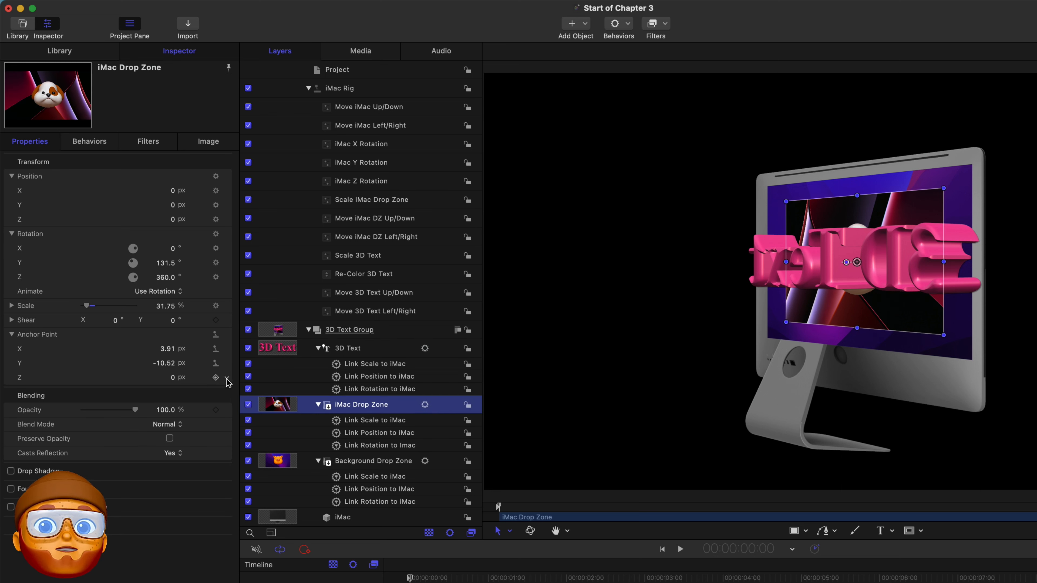
pyautogui.click(227, 380)
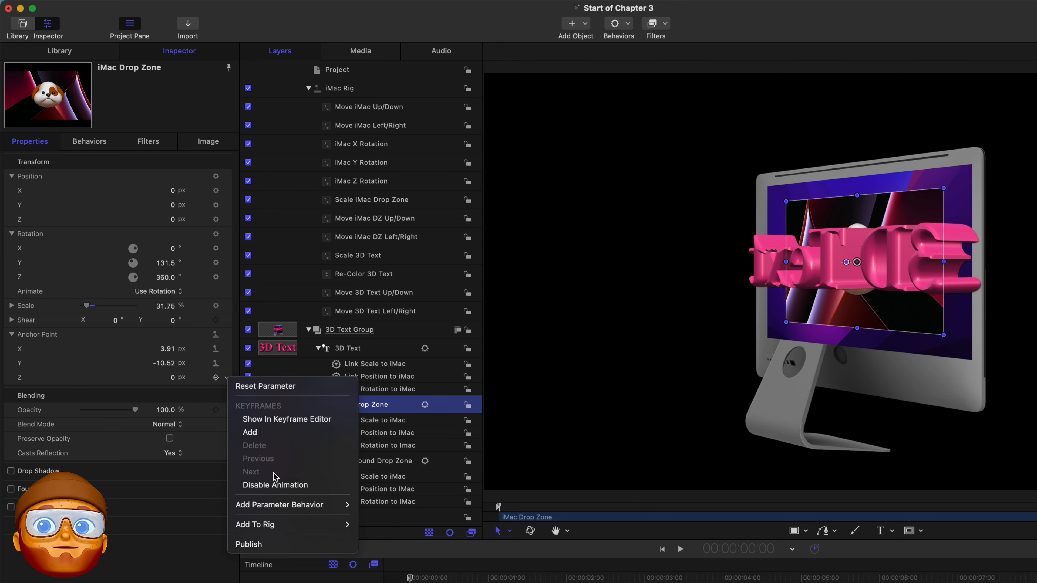
pyautogui.moveTo(282, 533)
pyautogui.moveTo(373, 539)
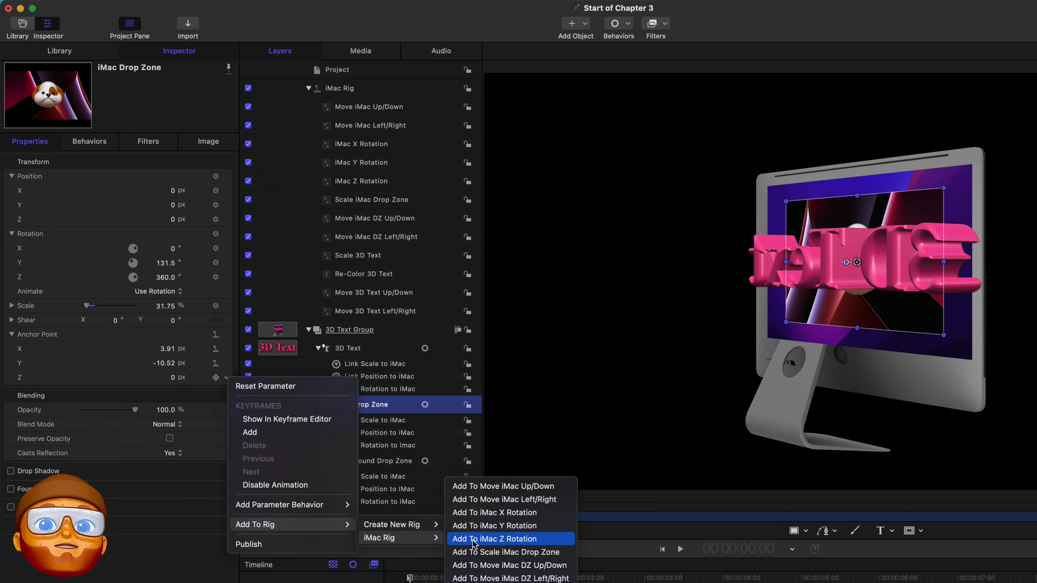
pyautogui.click(491, 528)
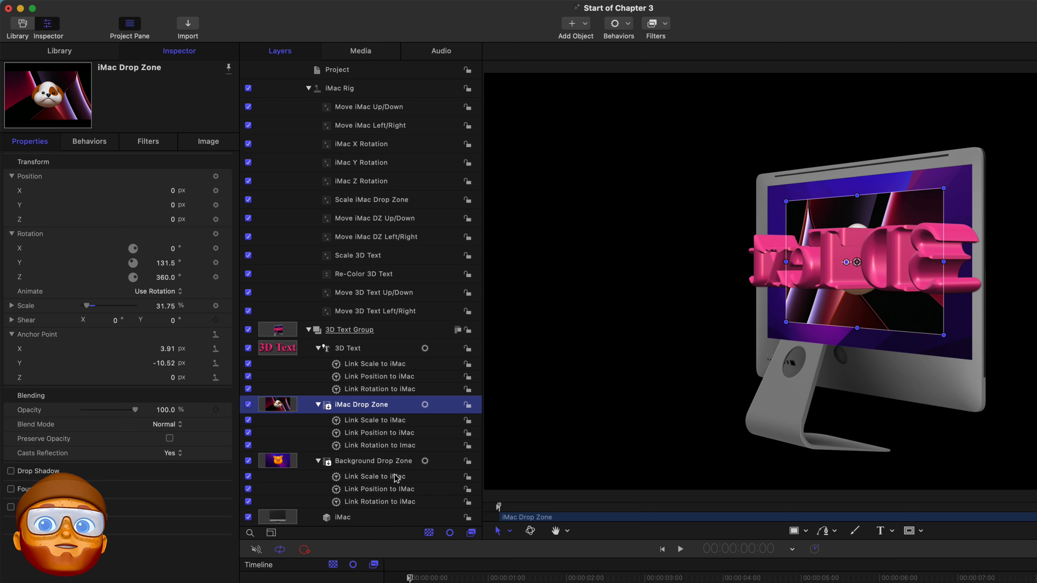
# Add the Background Drop Zone's anchor point Z parameter to the iMac Y Rotation widget of the iMac Rig.
pyautogui.click(378, 466)
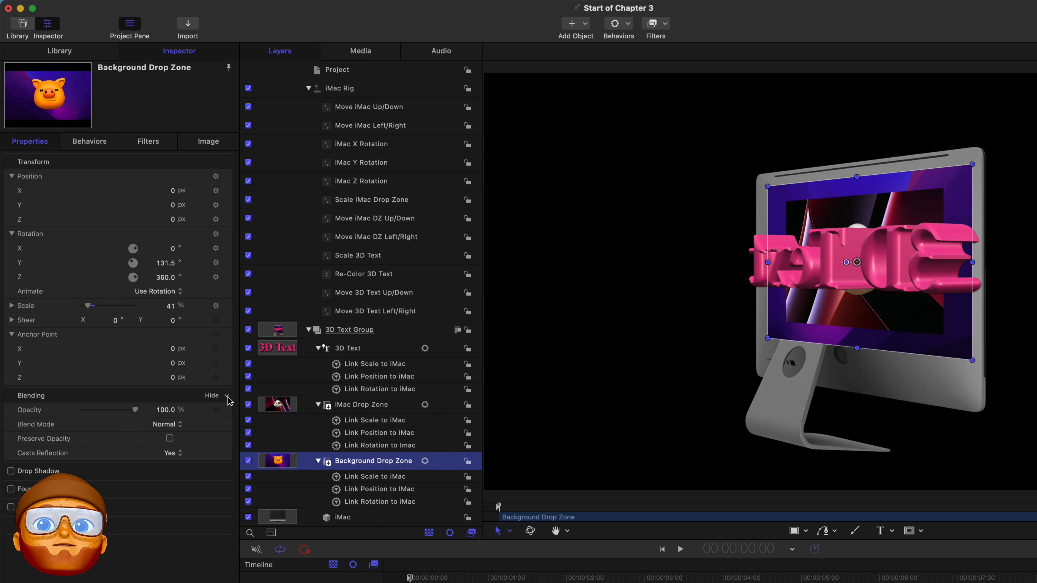
pyautogui.click(226, 378)
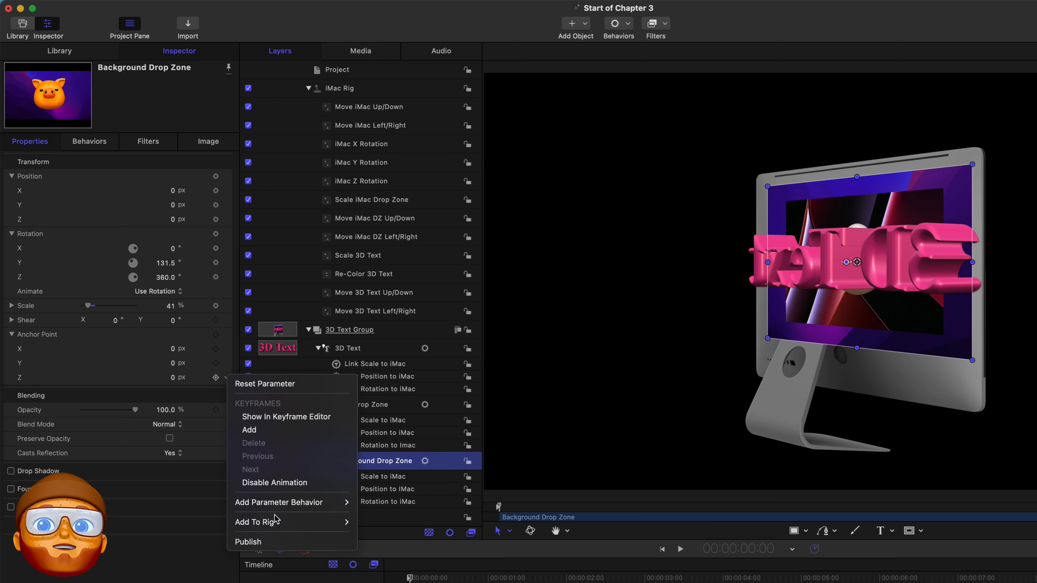
pyautogui.moveTo(274, 521)
pyautogui.moveTo(394, 535)
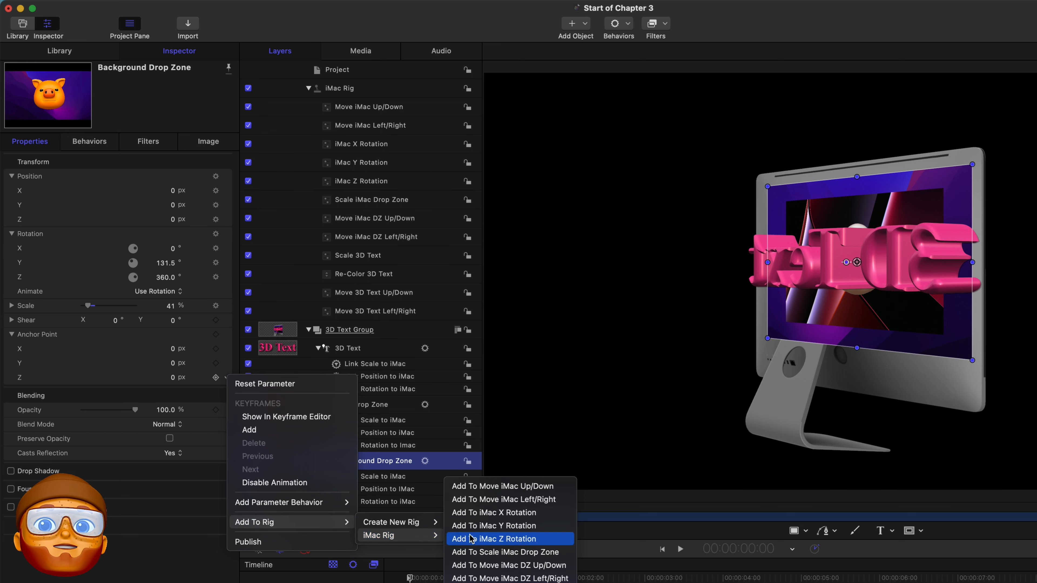
pyautogui.click(480, 527)
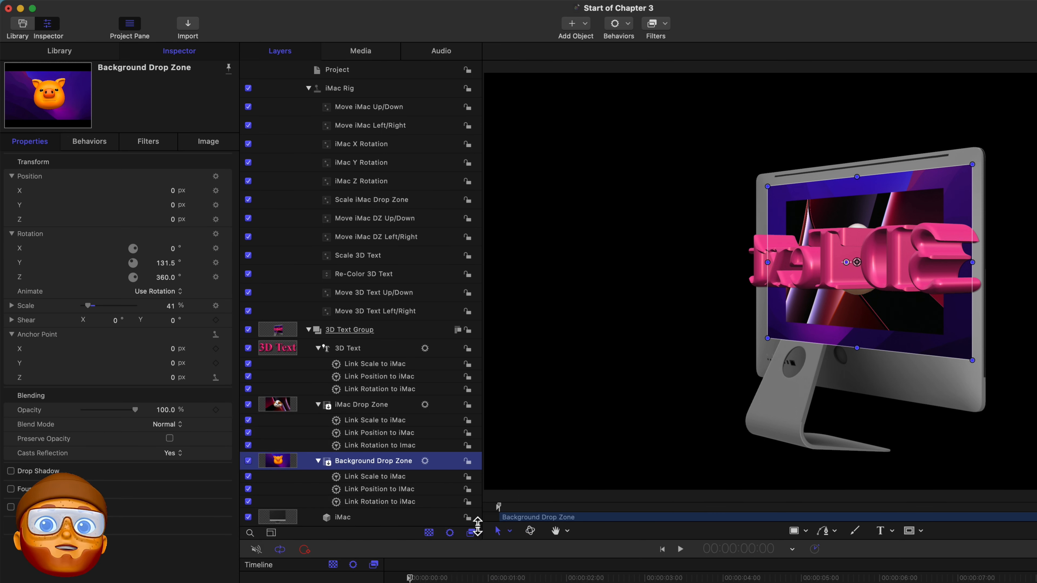
# Try a Z scale of about 33% in the 3D Text's formatting settings, and undo it.
pyautogui.click(358, 352)
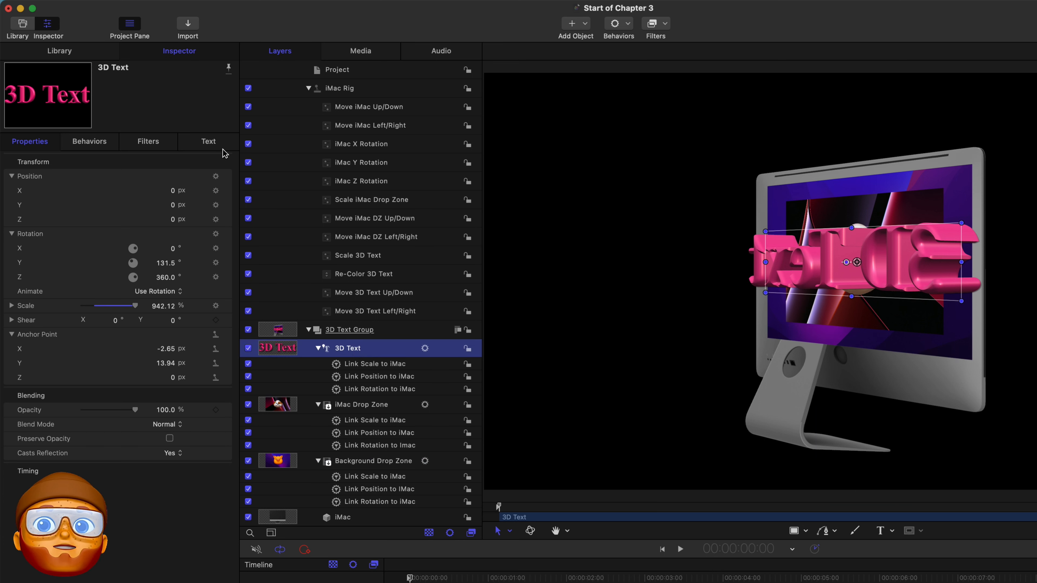
pyautogui.click(209, 142)
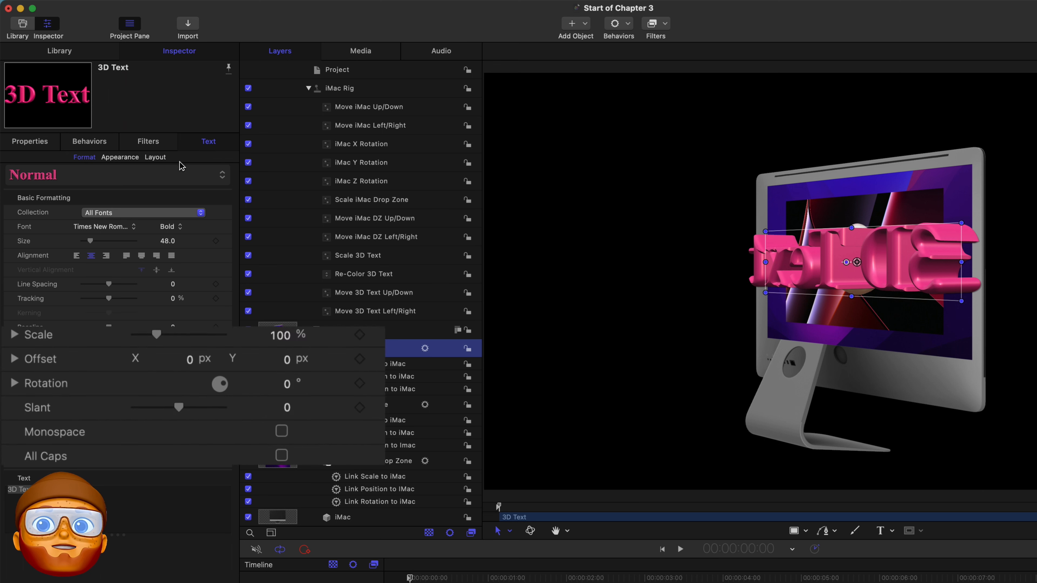
pyautogui.click(15, 336)
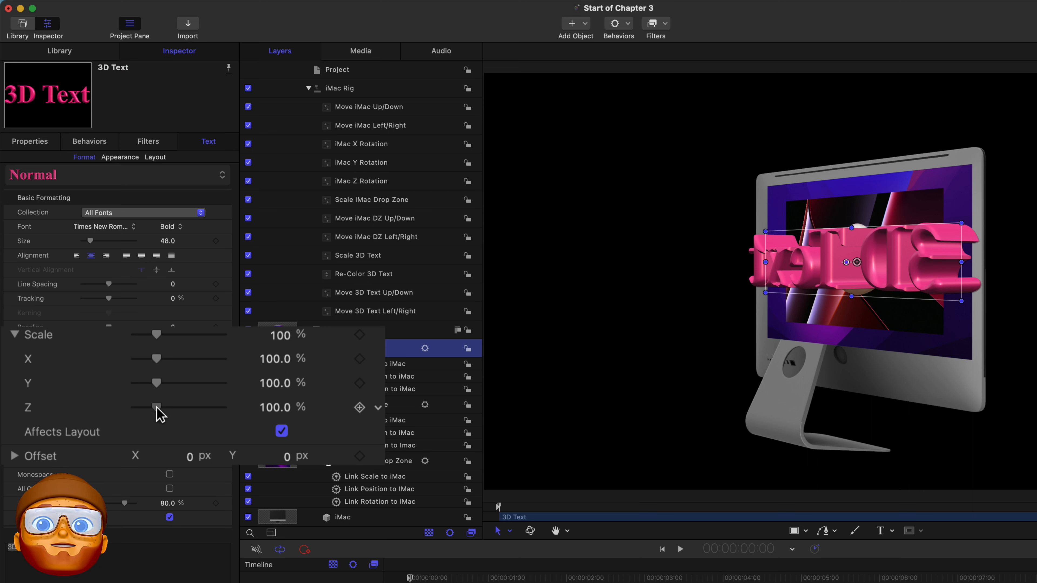
pyautogui.moveTo(155, 407); pyautogui.dragTo(141, 408)
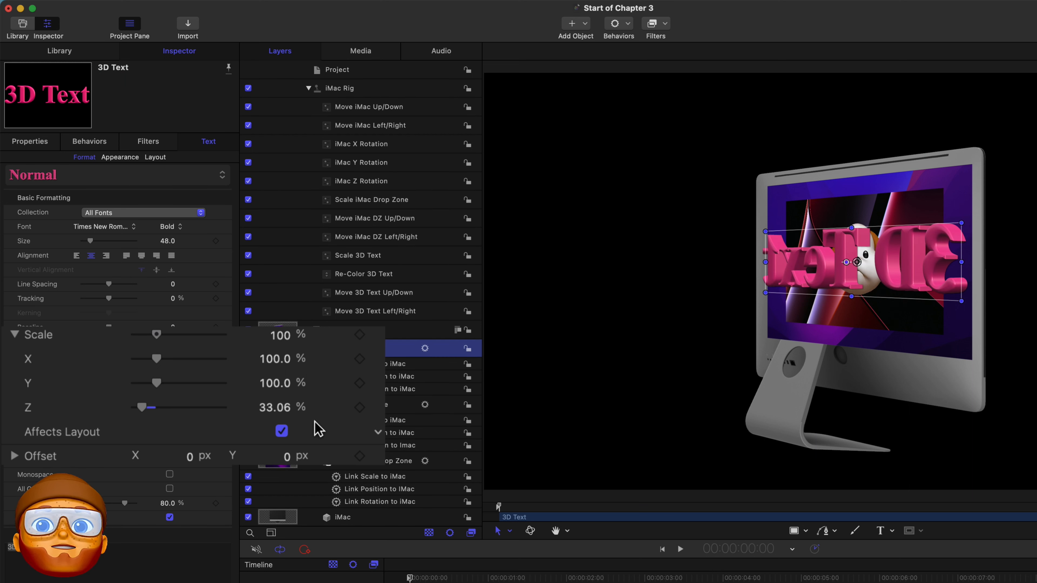
pyautogui.press('super+z')
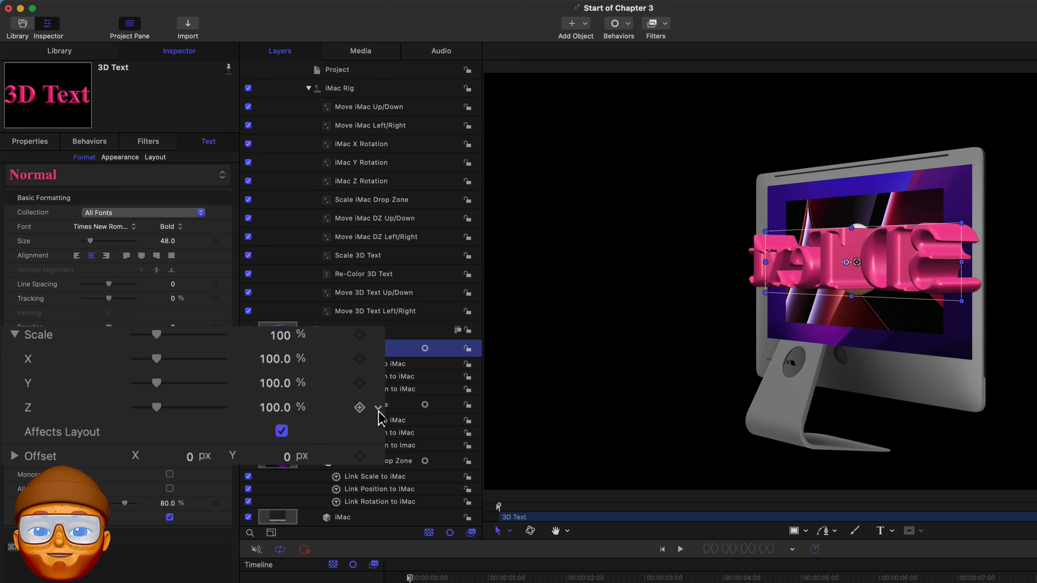
# Add the 3D Text's formatting Z scale parameter to the iMac Y Rotation widget of the iMac Rig.
pyautogui.click(226, 402)
pyautogui.moveTo(270, 551)
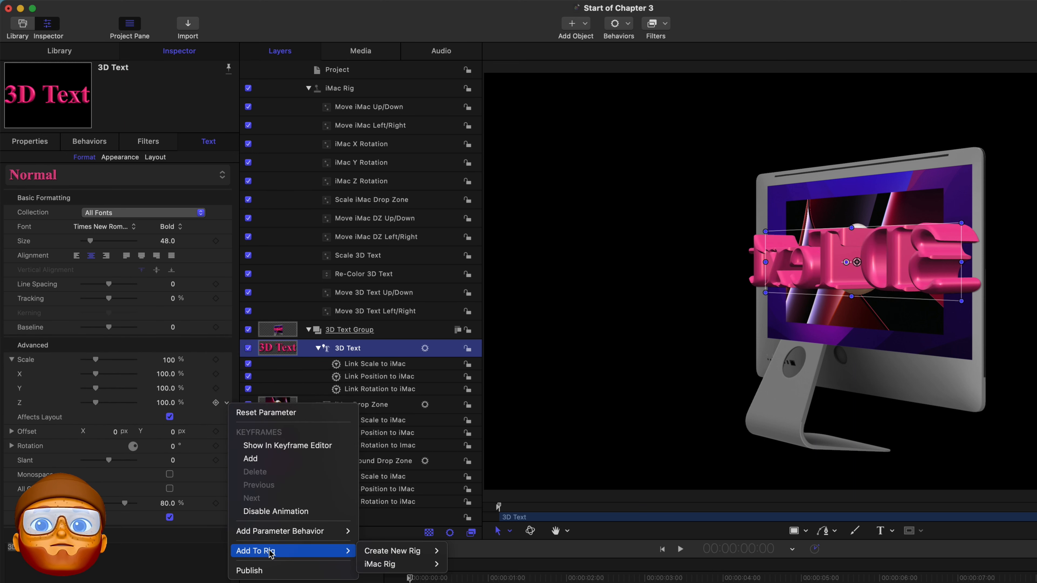
pyautogui.moveTo(380, 564)
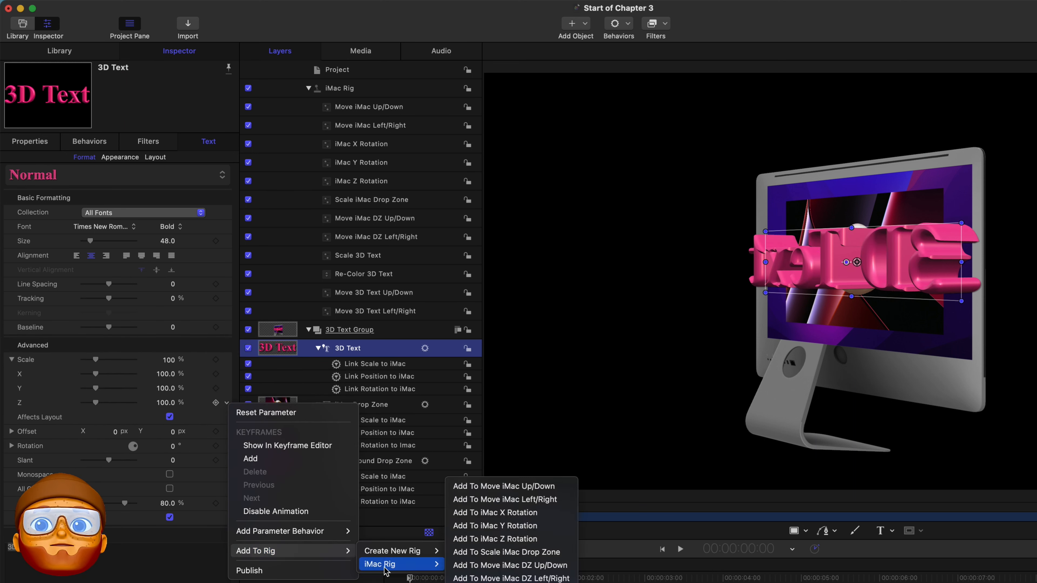
pyautogui.click(519, 526)
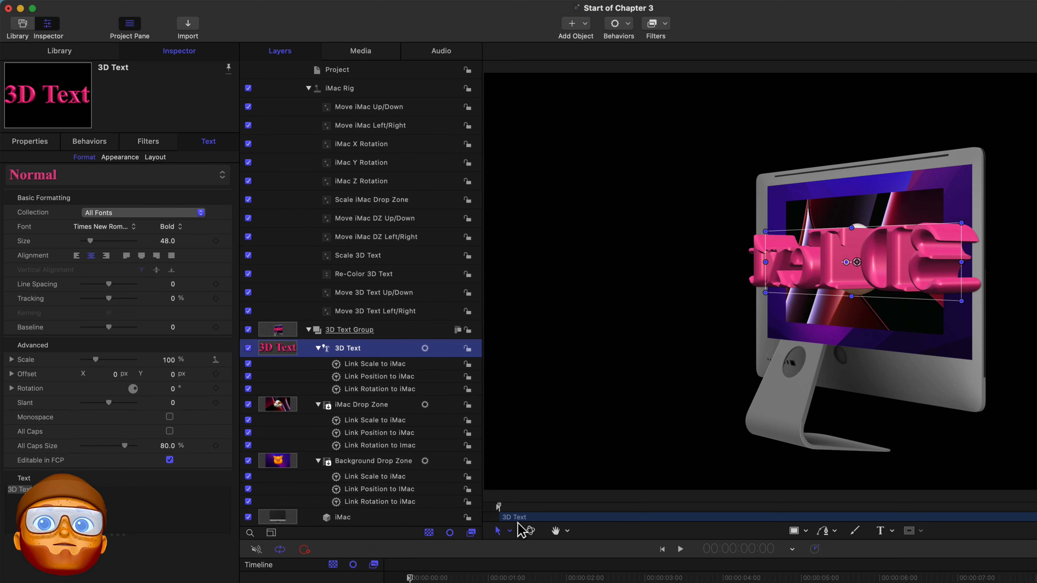
# Show the iMac Y Rotation widget's settings in a wider inspector and set the canvas zoom to 50%.
pyautogui.click(373, 166)
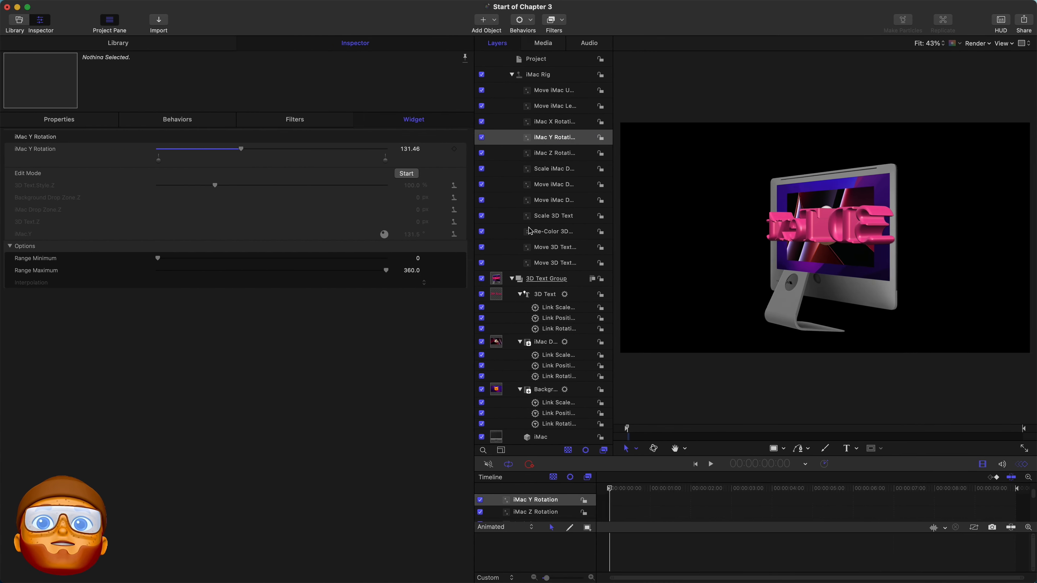
pyautogui.moveTo(529, 229); pyautogui.dragTo(643, 223)
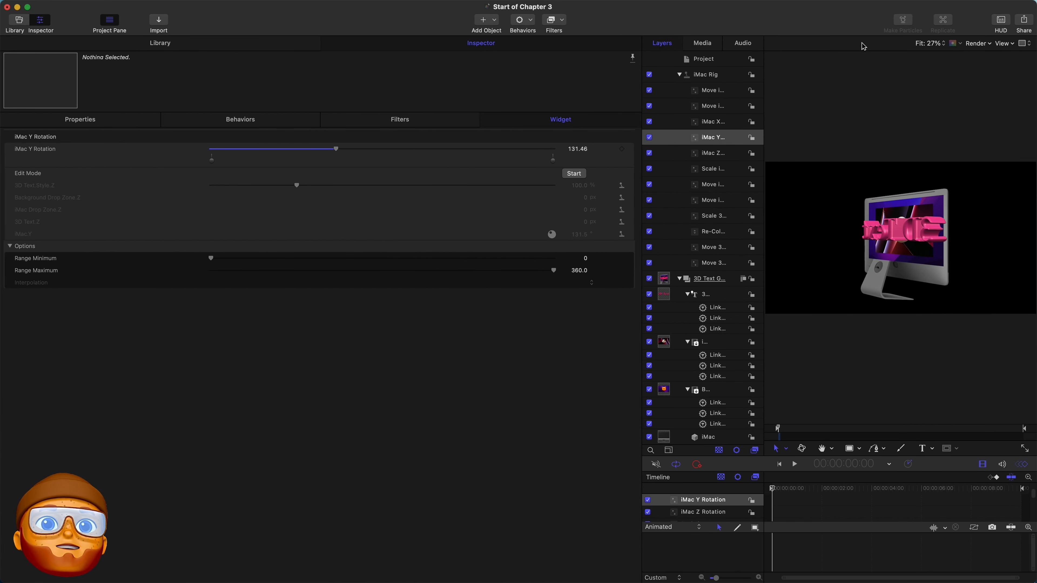
pyautogui.click(932, 44)
pyautogui.click(921, 83)
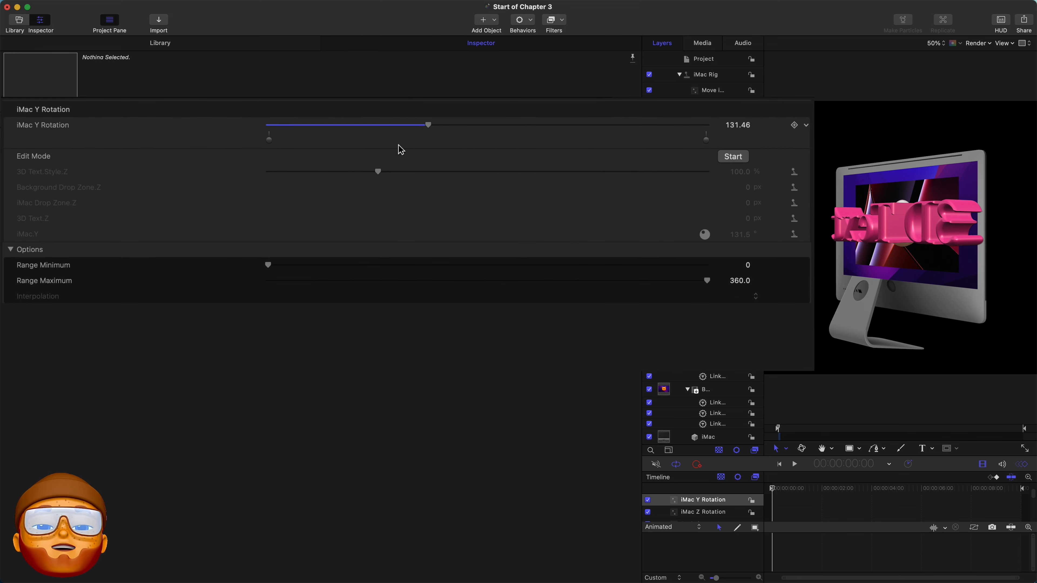
# Check the minimum and maximum snapshots of the iMac Y Rotation slider, and add one at 90 with iMac.Y at 90°.
pyautogui.click(269, 141)
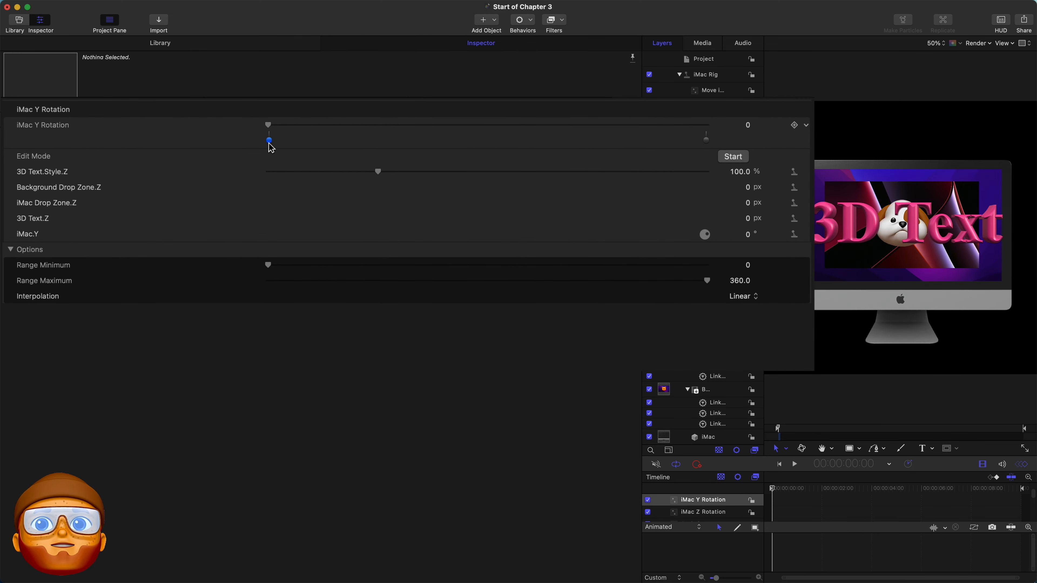
pyautogui.click(705, 141)
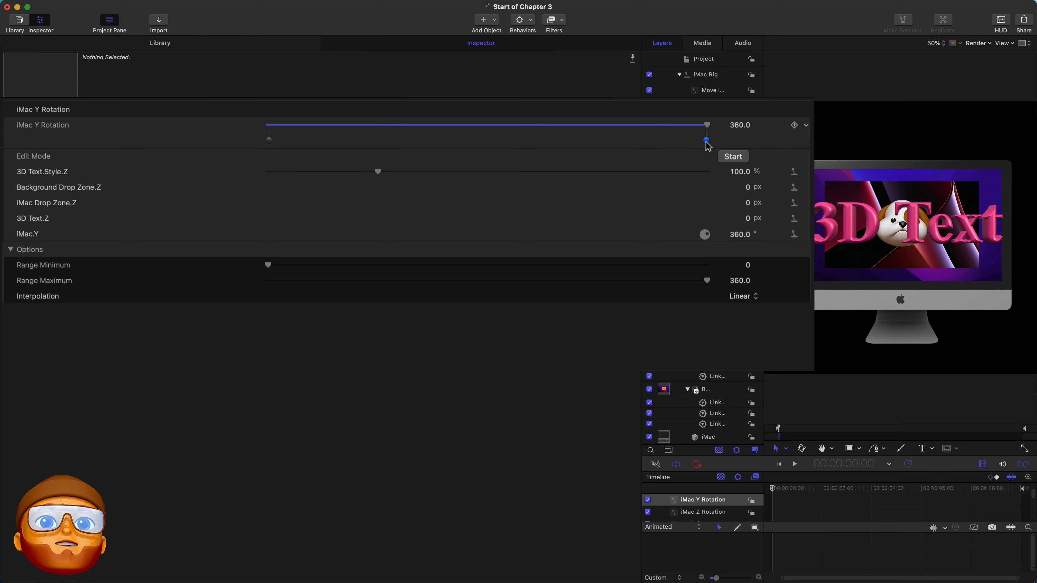
pyautogui.click(380, 141)
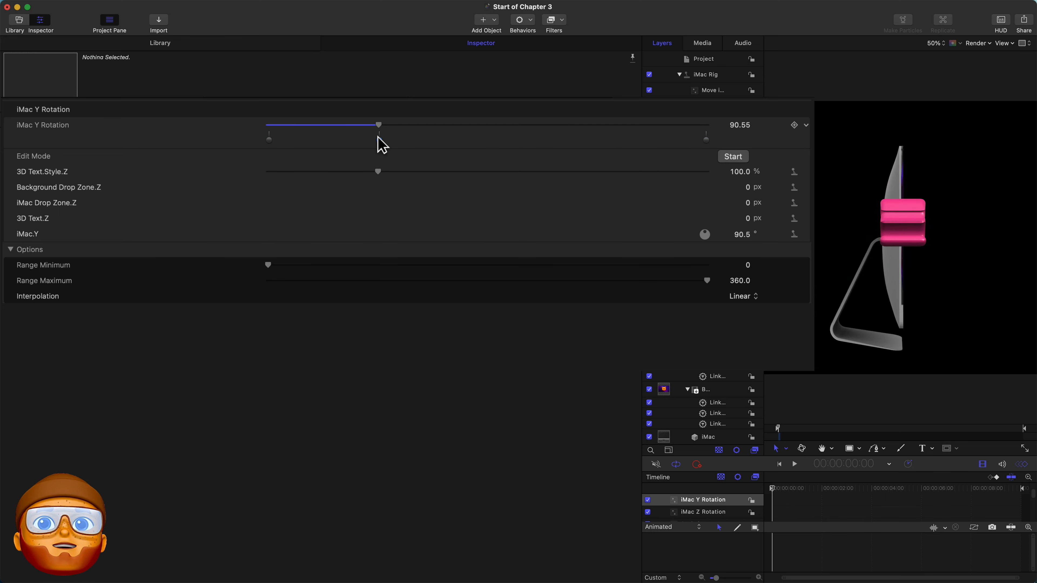
pyautogui.click(737, 235)
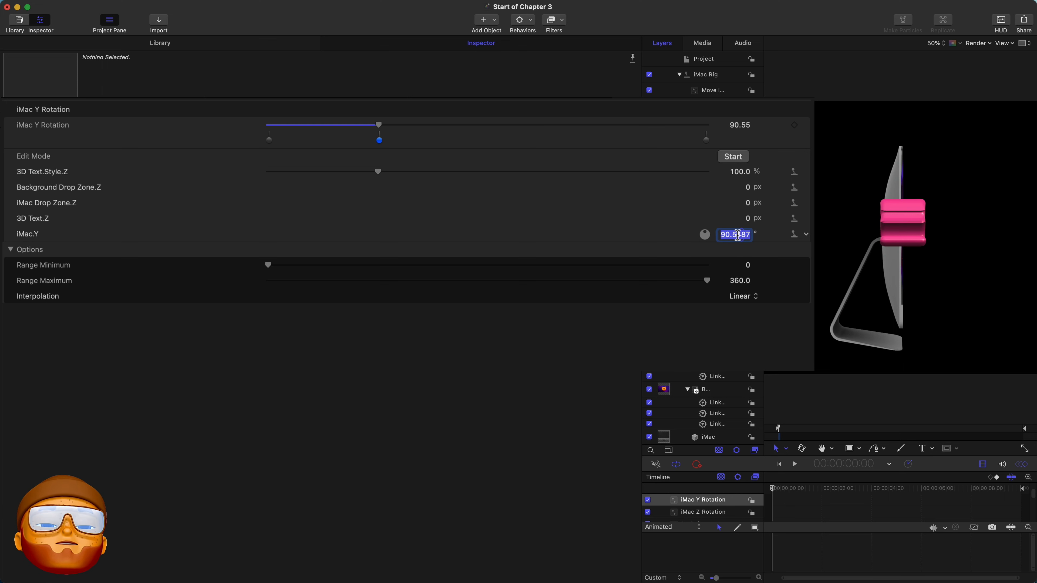
pyautogui.write('90')
pyautogui.press('Return')
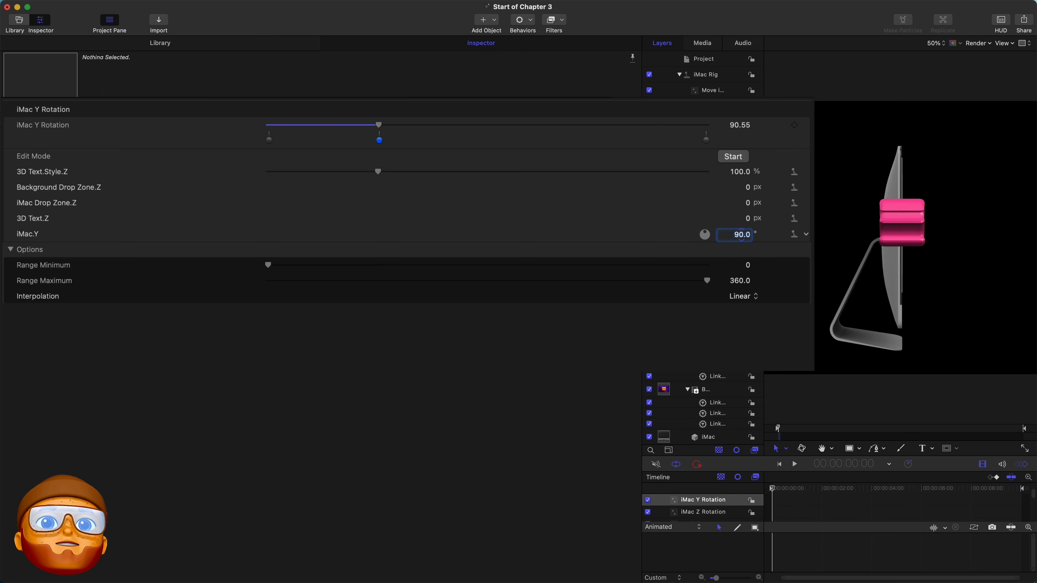
pyautogui.doubleClick(379, 141)
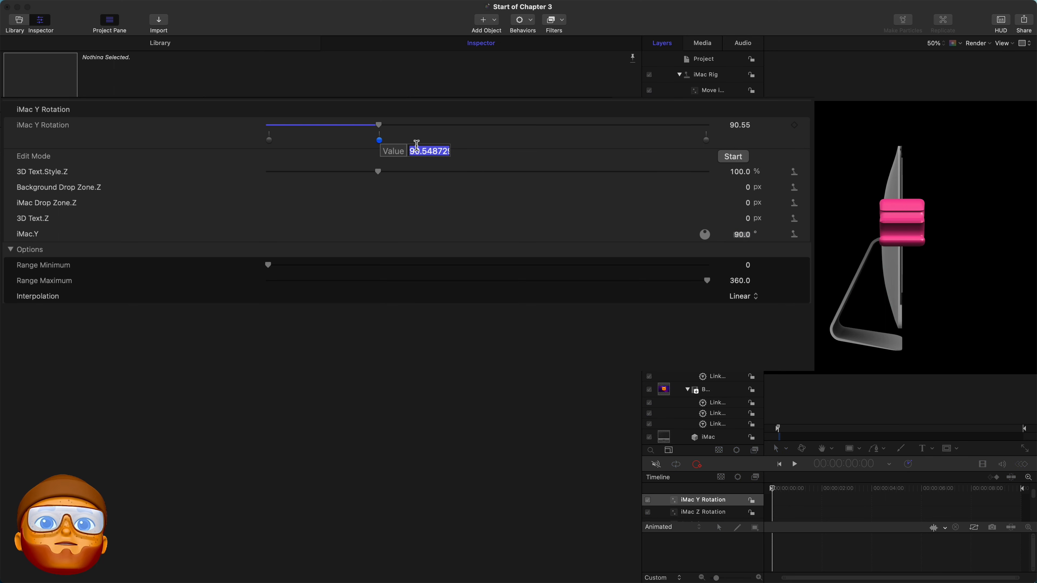
pyautogui.write('90')
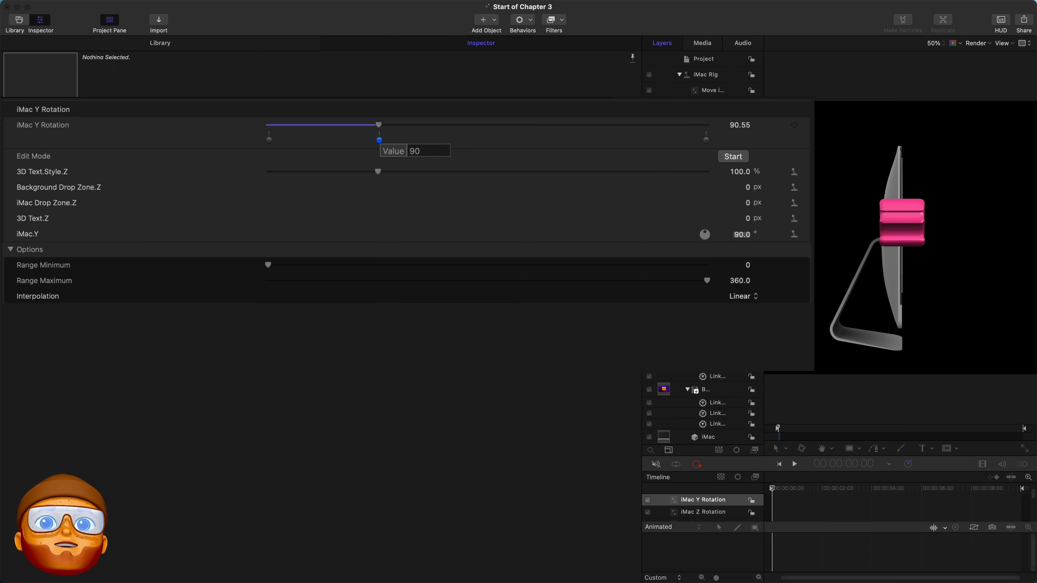
pyautogui.press('Return')
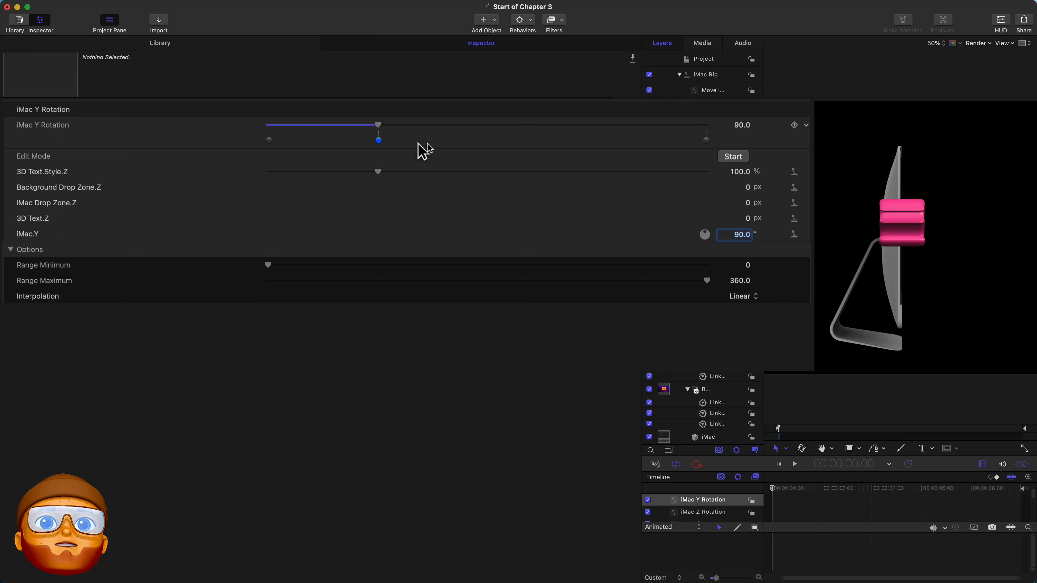
# Add another snapshot to the iMac Y Rotation slider at value 270, with iMac.Y set to 270°.
pyautogui.click(586, 140)
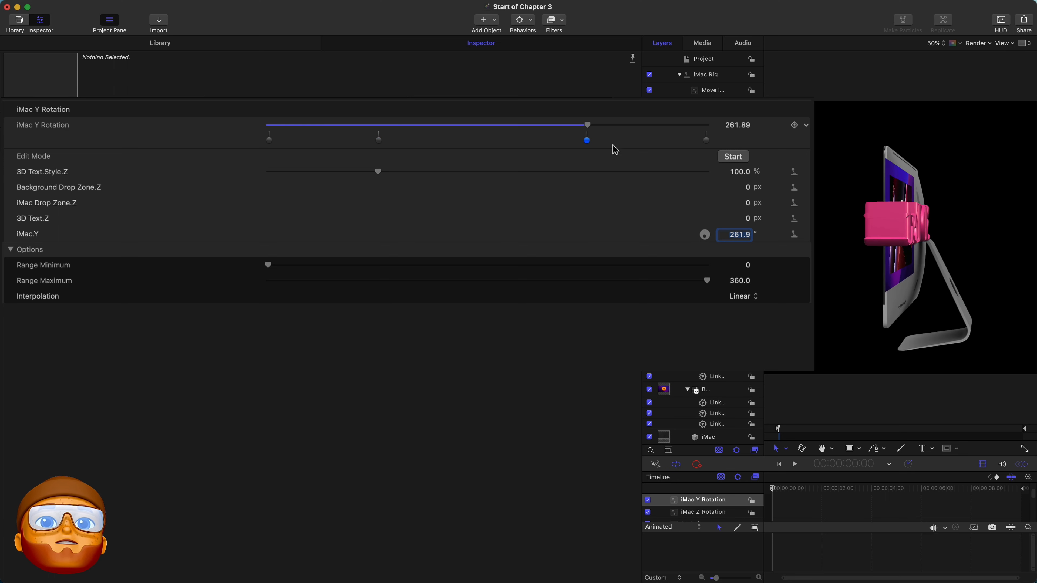
pyautogui.click(736, 240)
pyautogui.write('27')
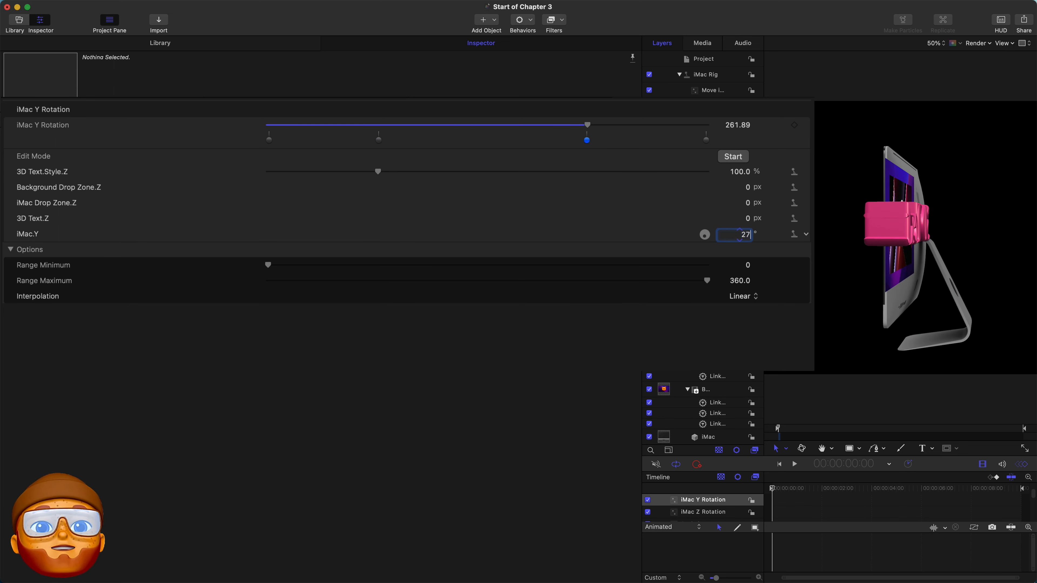
pyautogui.write('0')
pyautogui.press('Return')
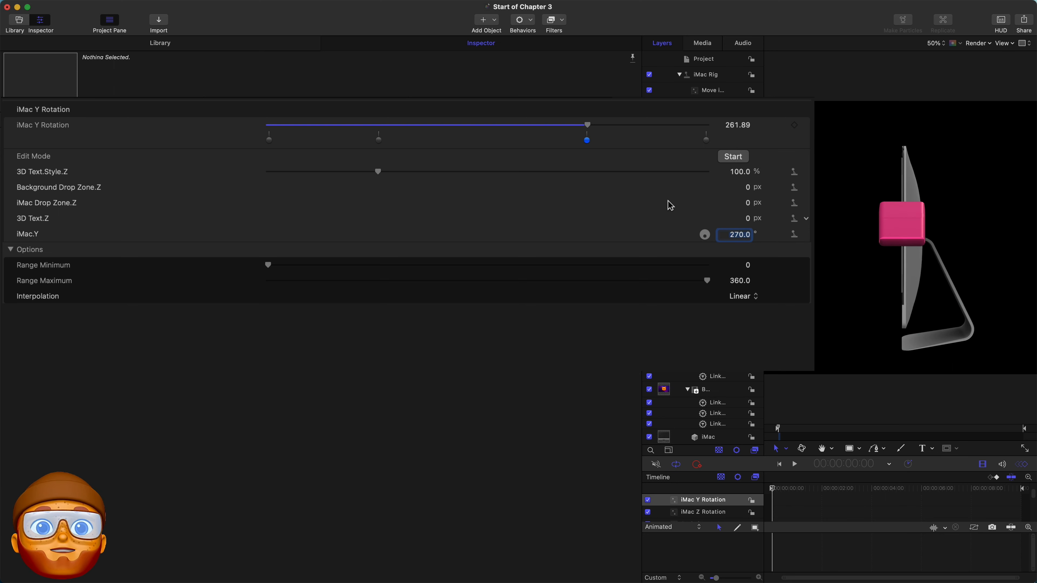
pyautogui.doubleClick(587, 140)
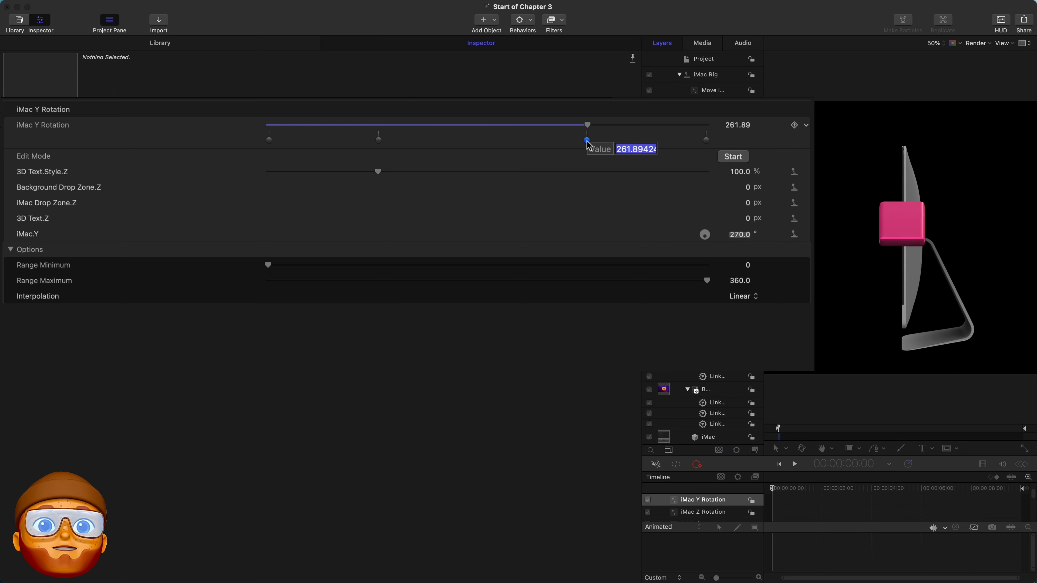
pyautogui.write('270')
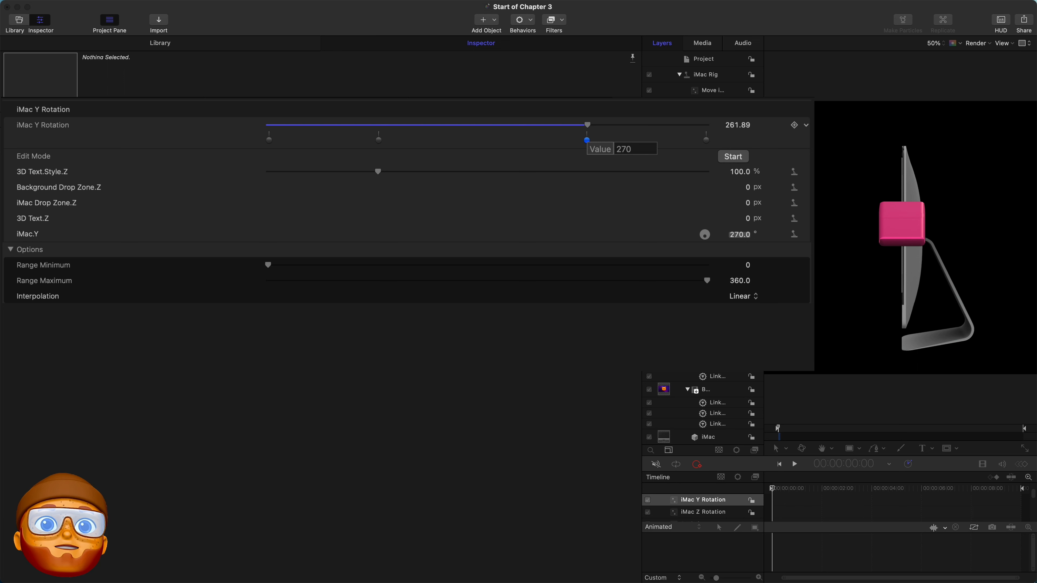
pyautogui.press('Return')
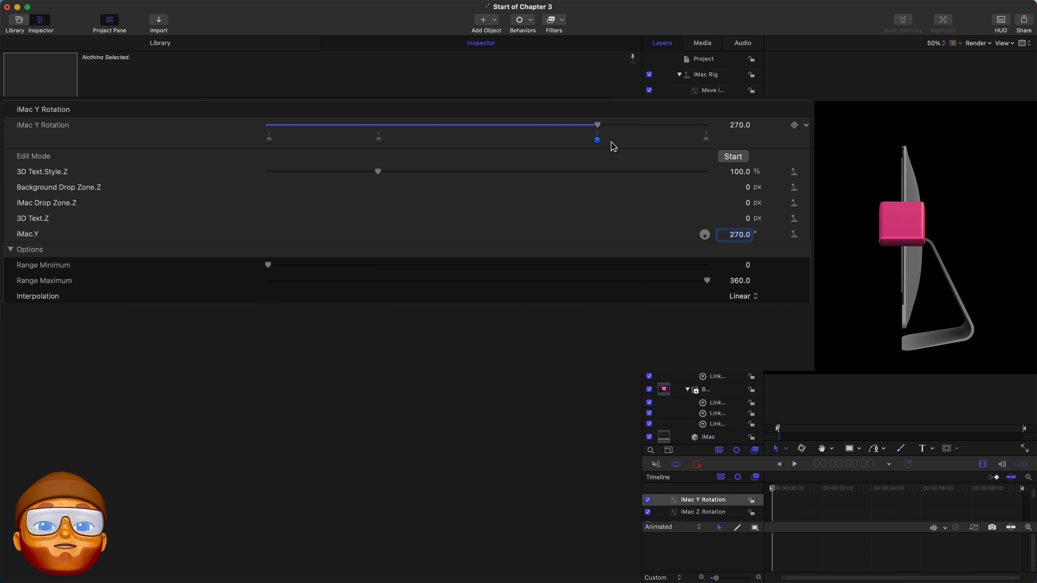
# Add three more snapshots to the iMac Y Rotation slider between 0 and 90, including ones at about 63 and 49.
pyautogui.doubleClick(361, 140)
pyautogui.doubleClick(346, 140)
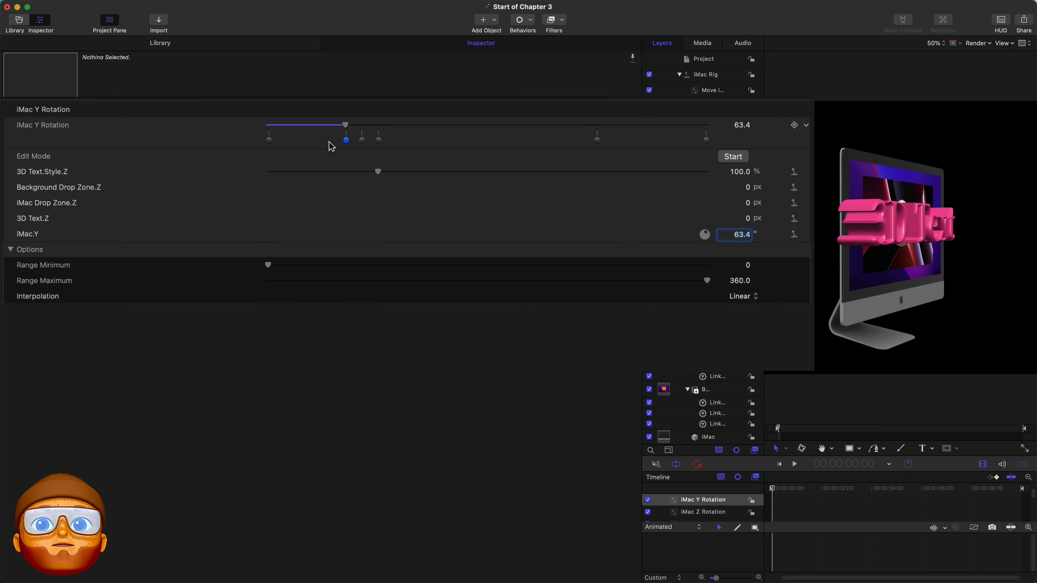
pyautogui.doubleClick(330, 140)
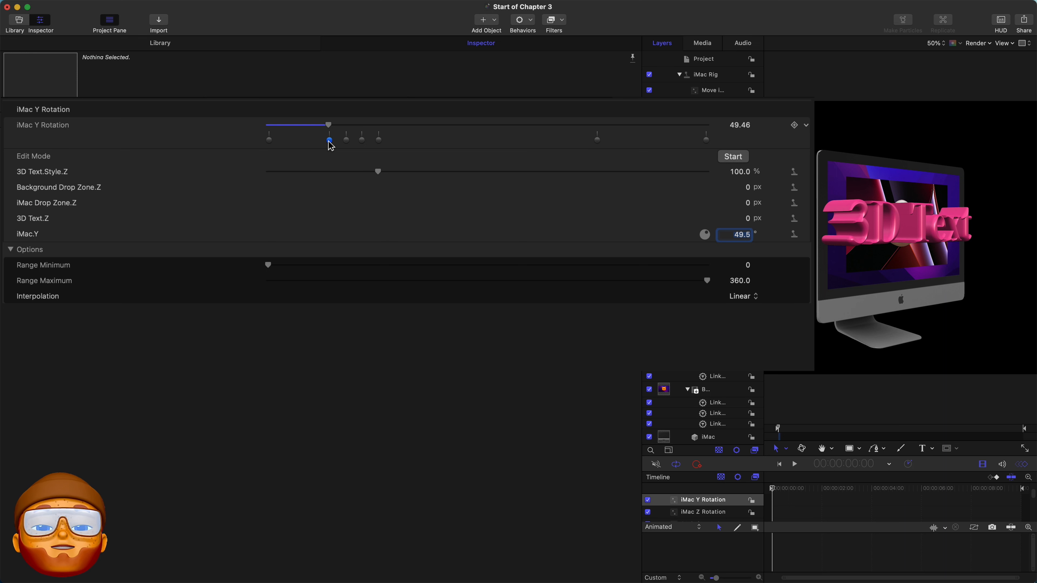
# Set iMac.Y to 90° for the snapshot at about 49, and select the snapshot at about 63.
pyautogui.write('90')
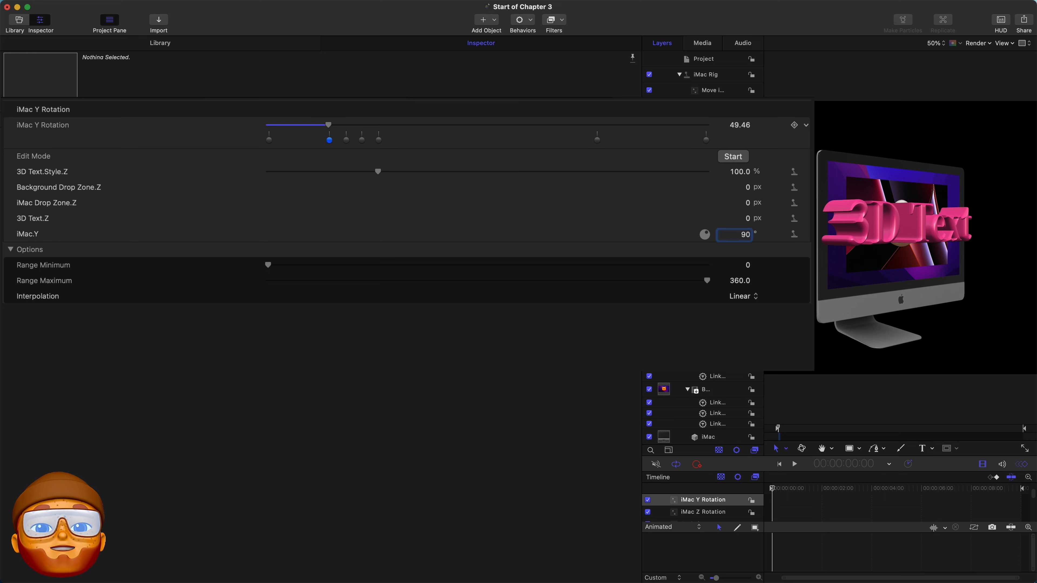
pyautogui.press('Return')
pyautogui.click(346, 140)
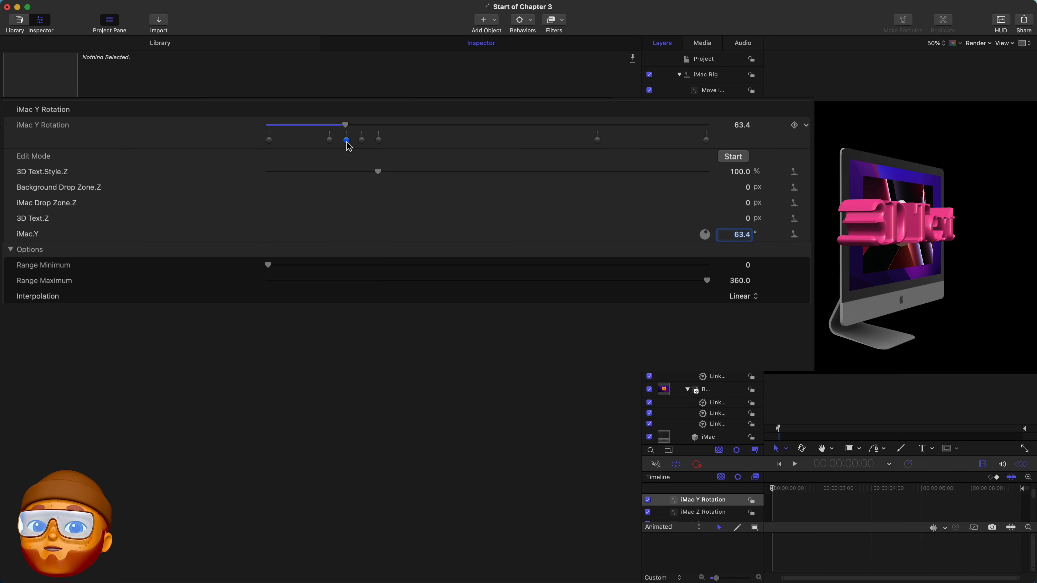
# Set iMac.Y to 90° in the rig slider's snapshots at 63.4 and 76.15.
pyautogui.write('90')
pyautogui.press('Return')
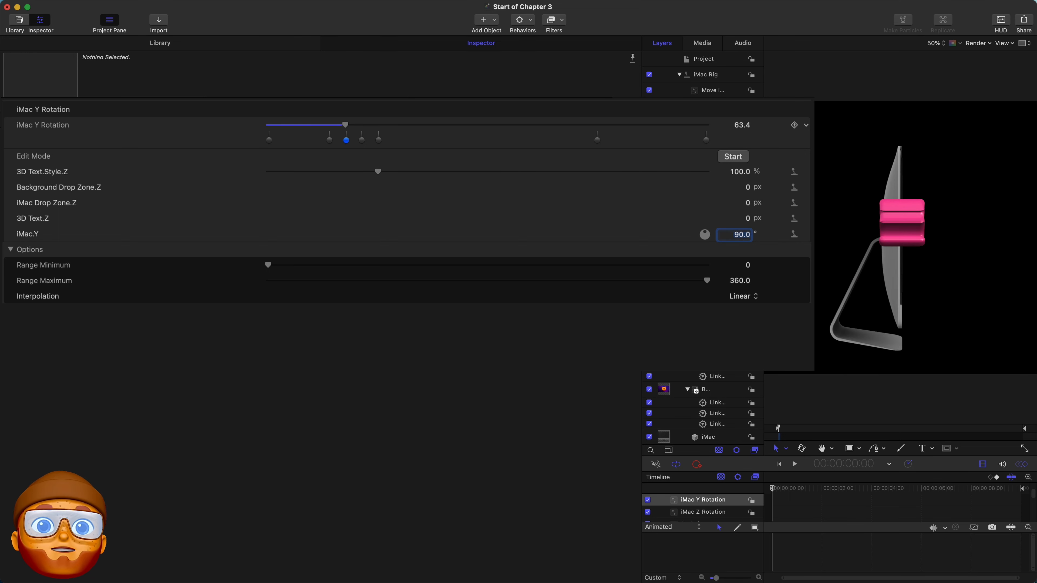
pyautogui.click(362, 140)
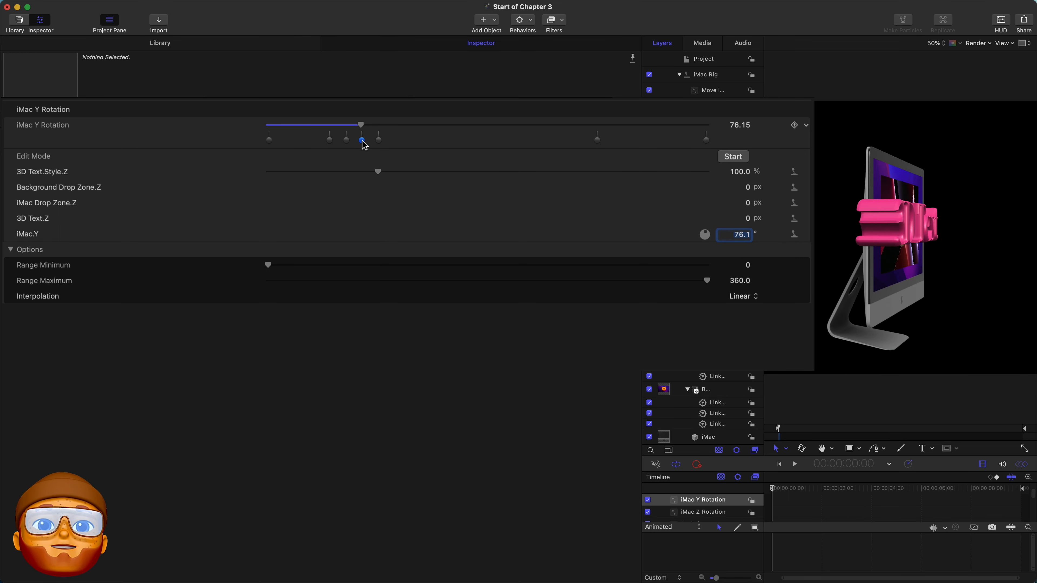
pyautogui.write('90')
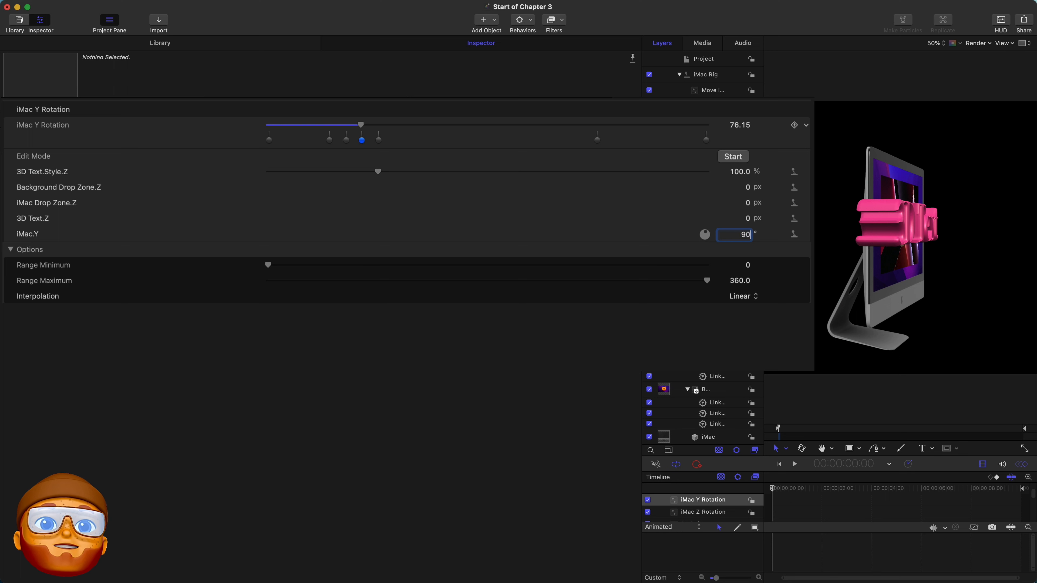
pyautogui.press('Return')
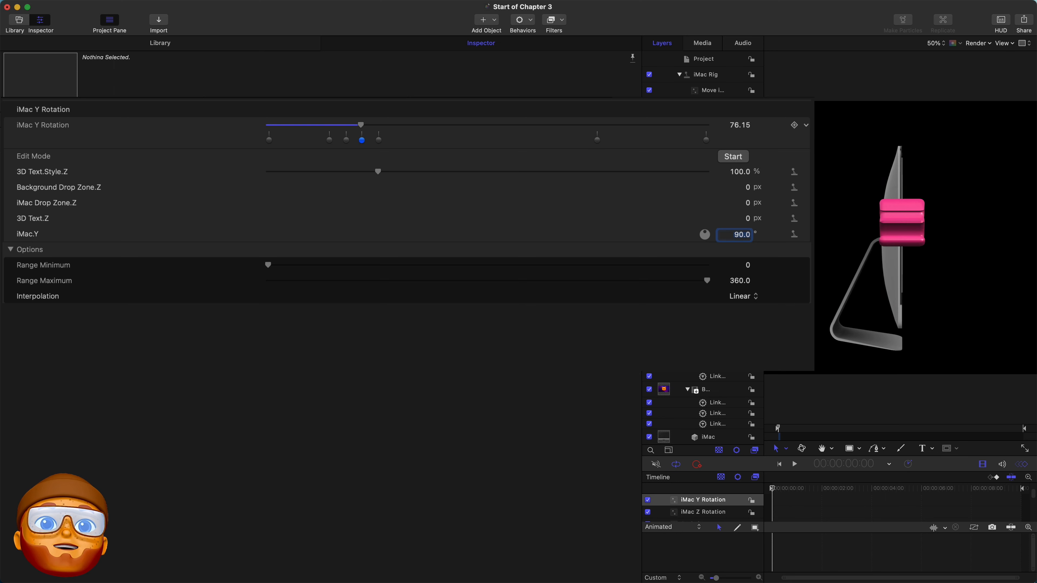
# Add a snapshot at about 283.8 on the iMac Y Rotation slider and set its iMac.Y to 270°.
pyautogui.doubleClick(614, 140)
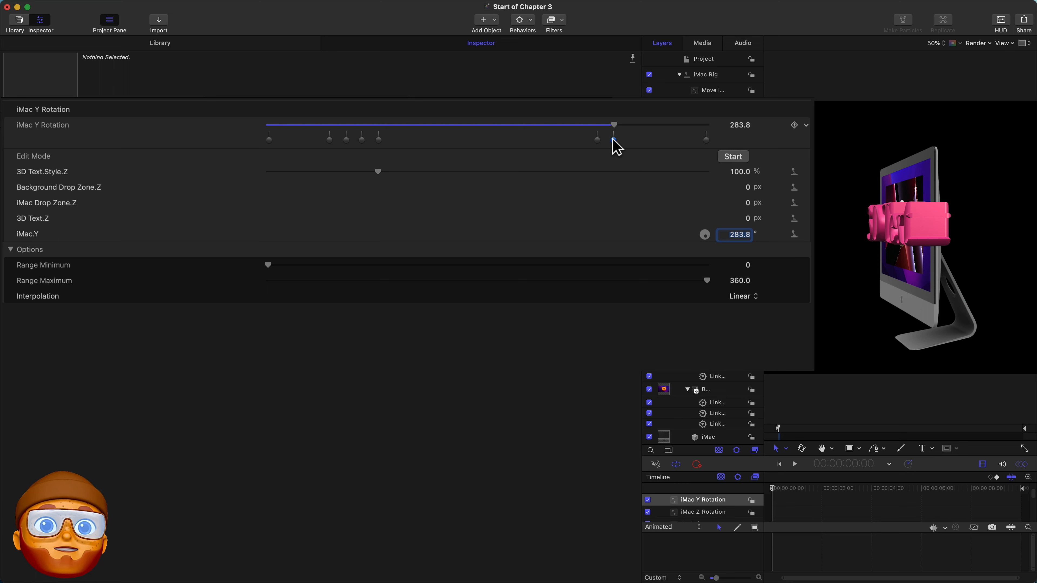
pyautogui.write('27')
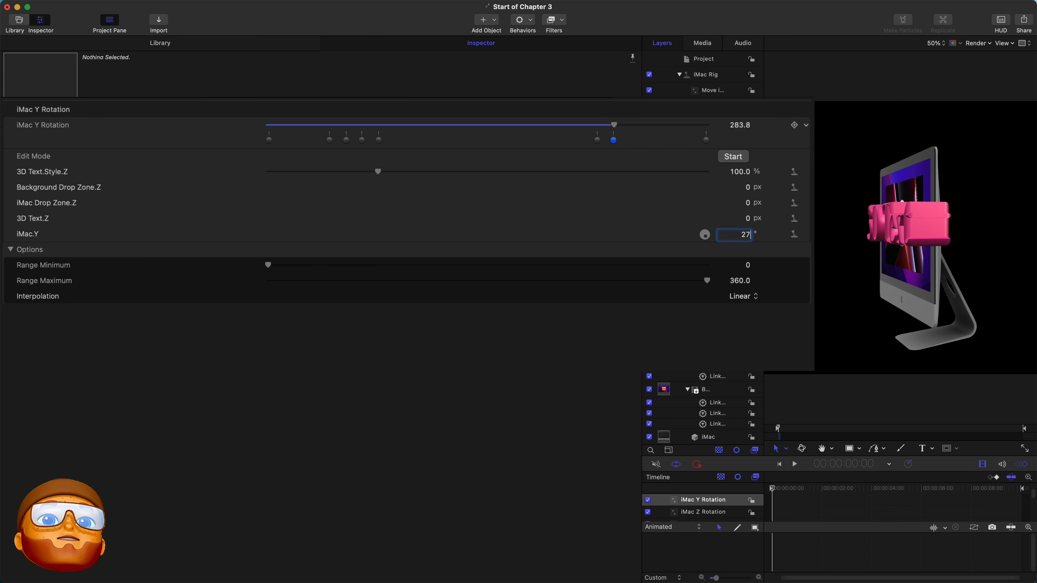
pyautogui.write('0')
pyautogui.press('Return')
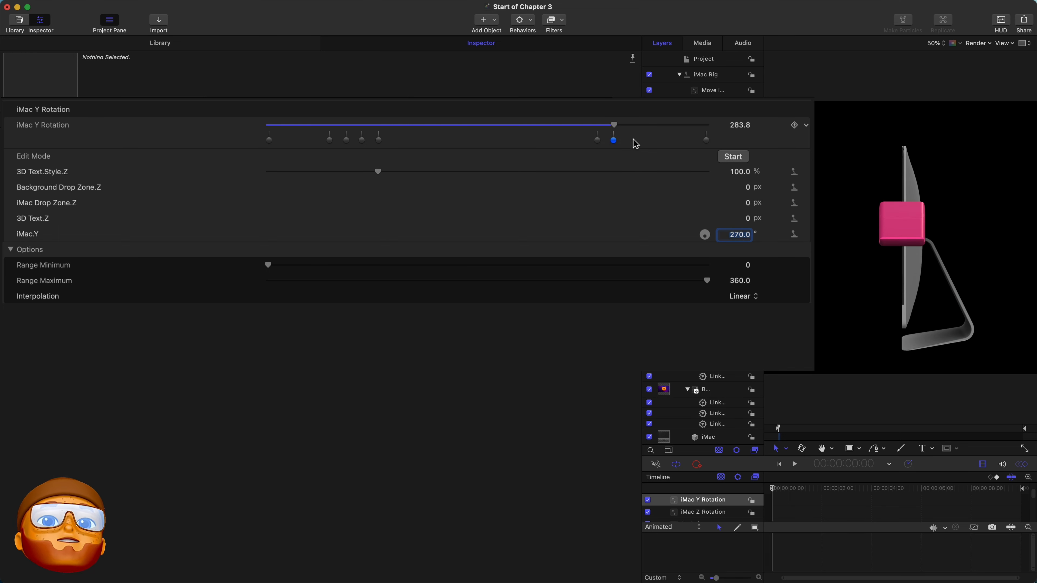
# Add two more snapshots at about 300.4 and 316.5 on the slider and set iMac.Y to 270° in both.
pyautogui.doubleClick(633, 140)
pyautogui.doubleClick(654, 140)
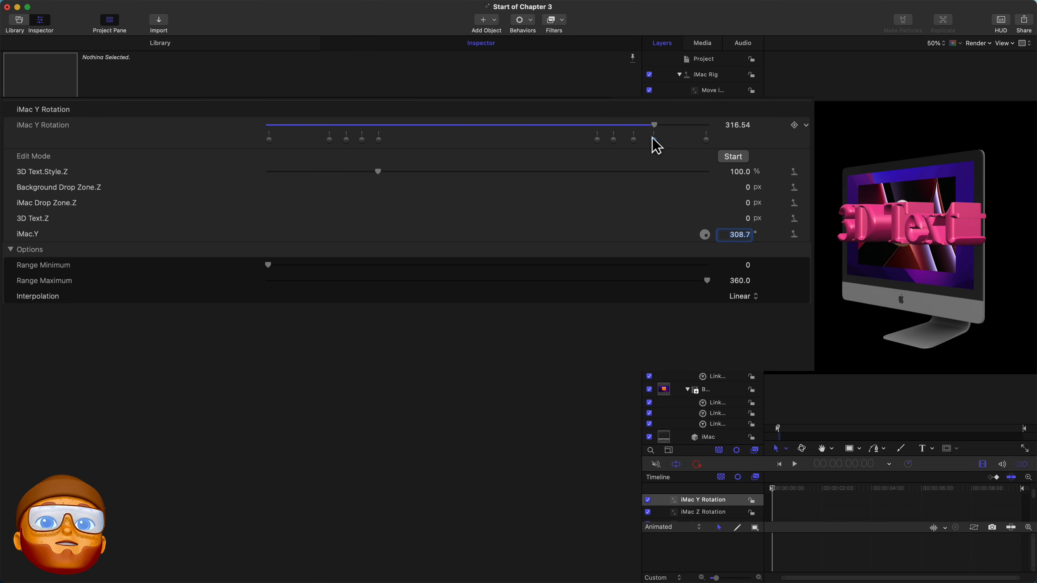
pyautogui.write('270')
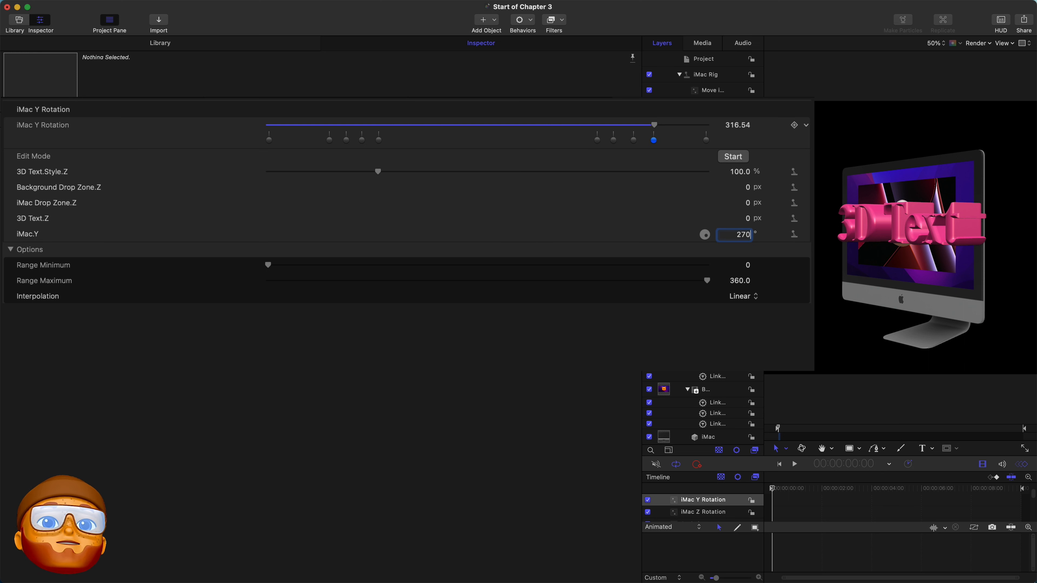
pyautogui.press('Return')
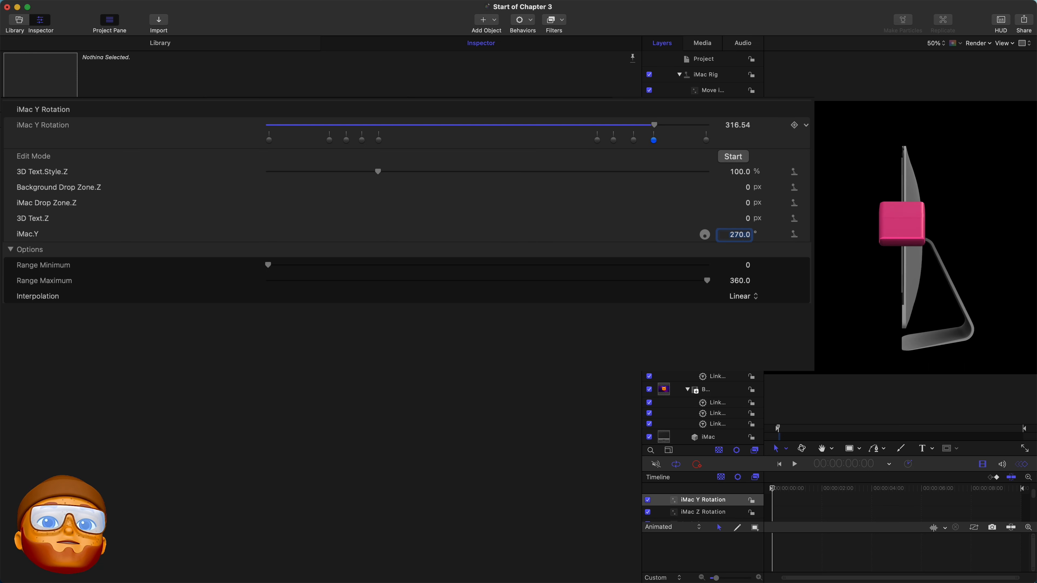
pyautogui.click(634, 140)
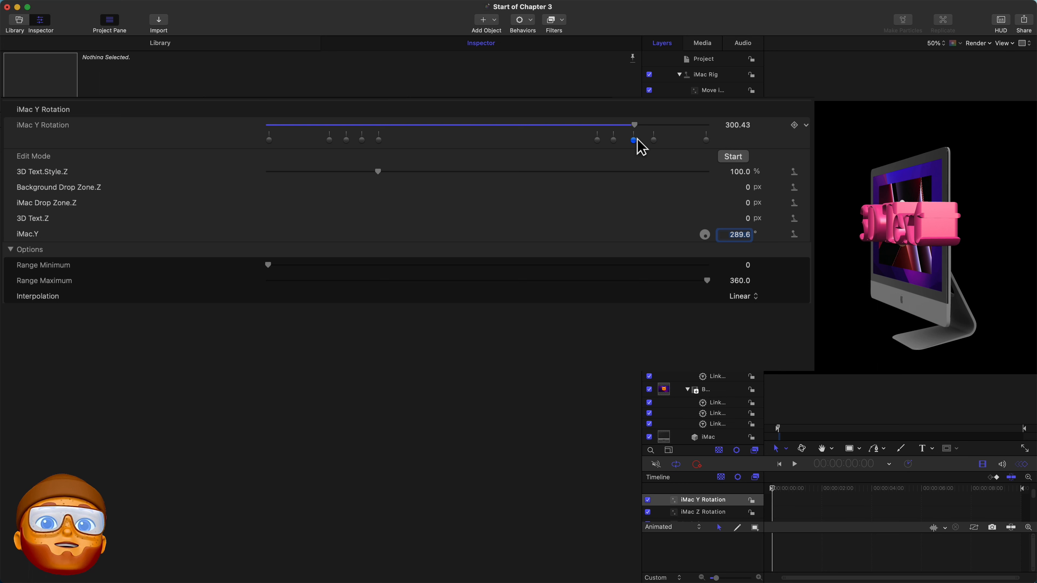
pyautogui.write('27')
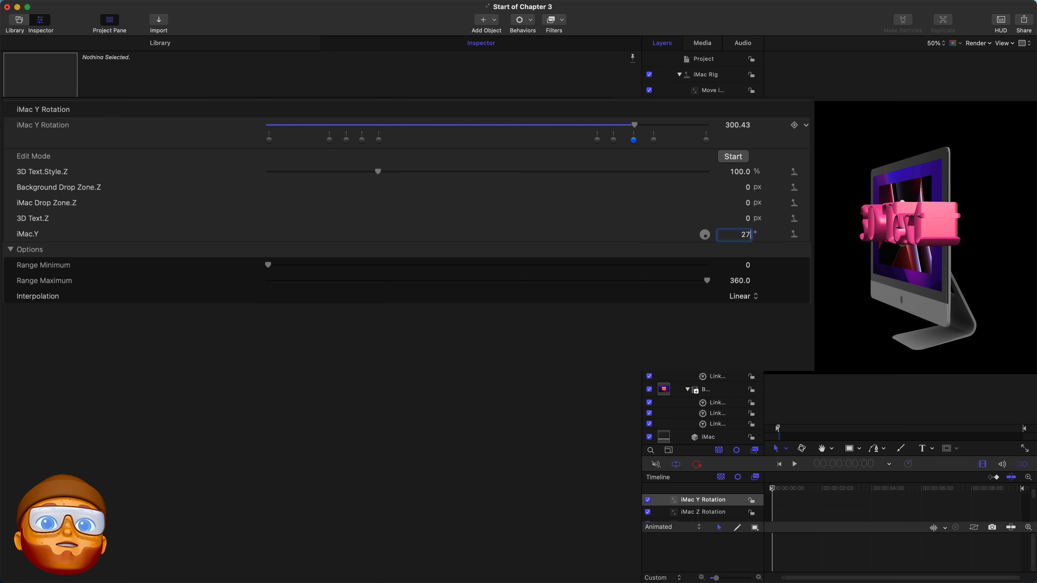
pyautogui.write('0')
pyautogui.press('Return')
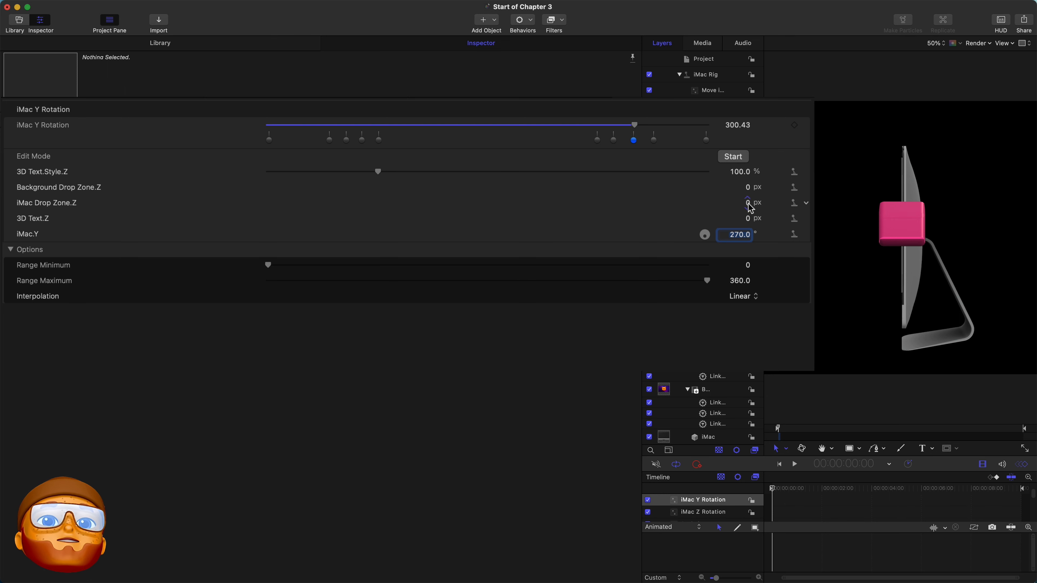
# In the snapshot at 63.4, set Background Drop Zone.Z to -8000000.0 px and copy that value.
pyautogui.click(346, 140)
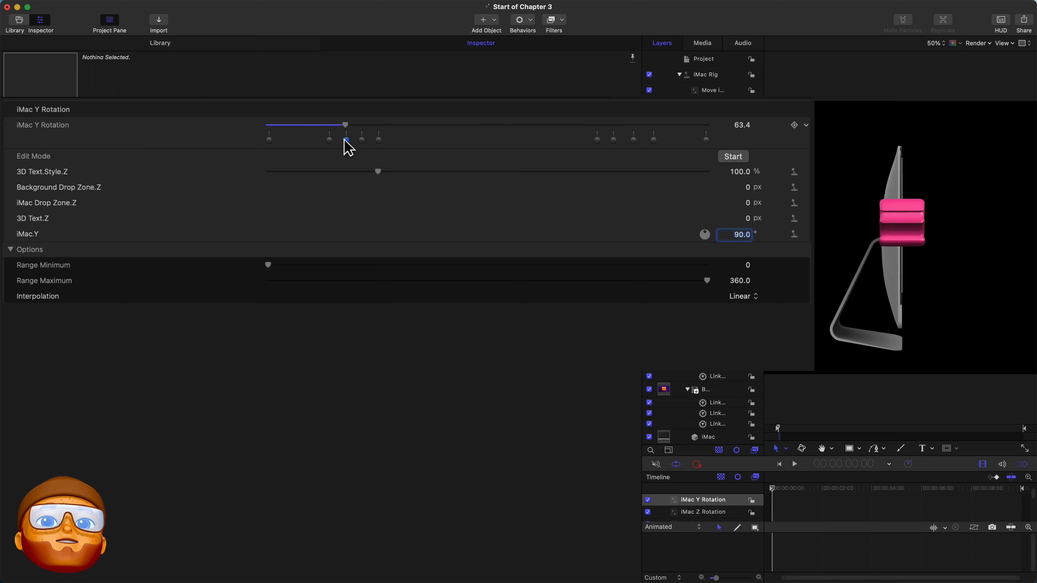
pyautogui.click(747, 188)
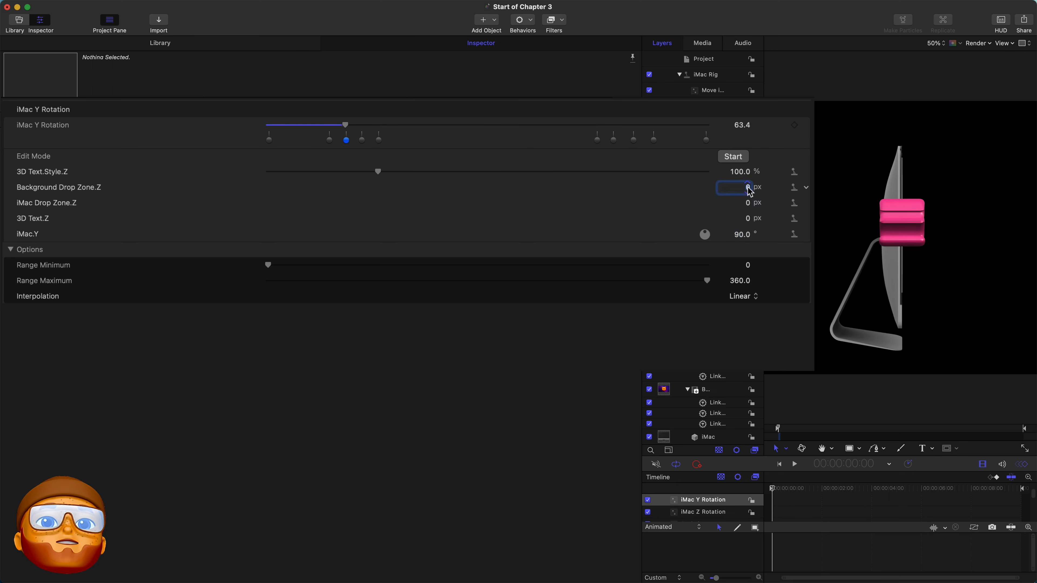
pyautogui.write('-8')
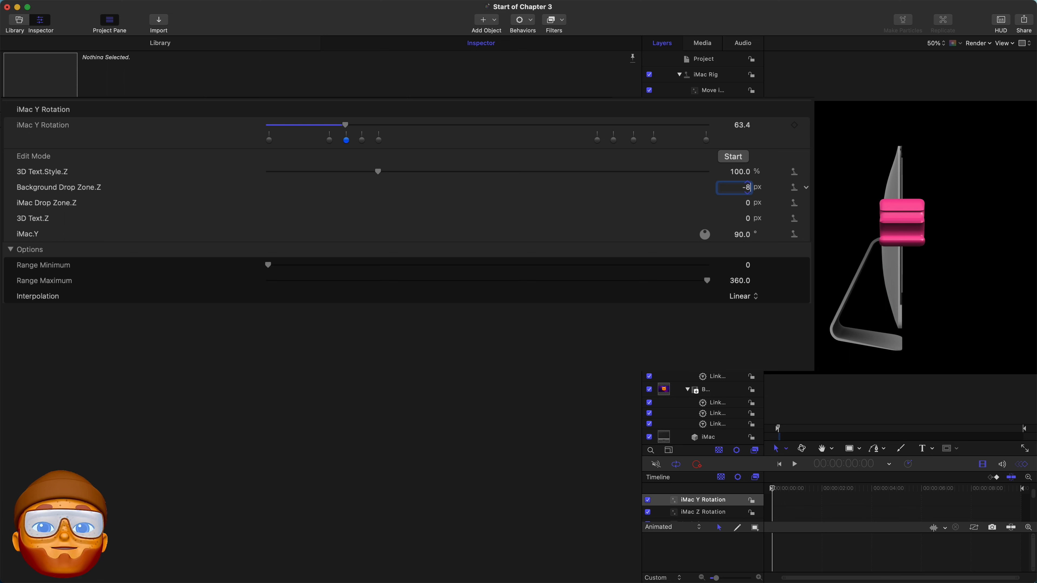
pyautogui.write('000000')
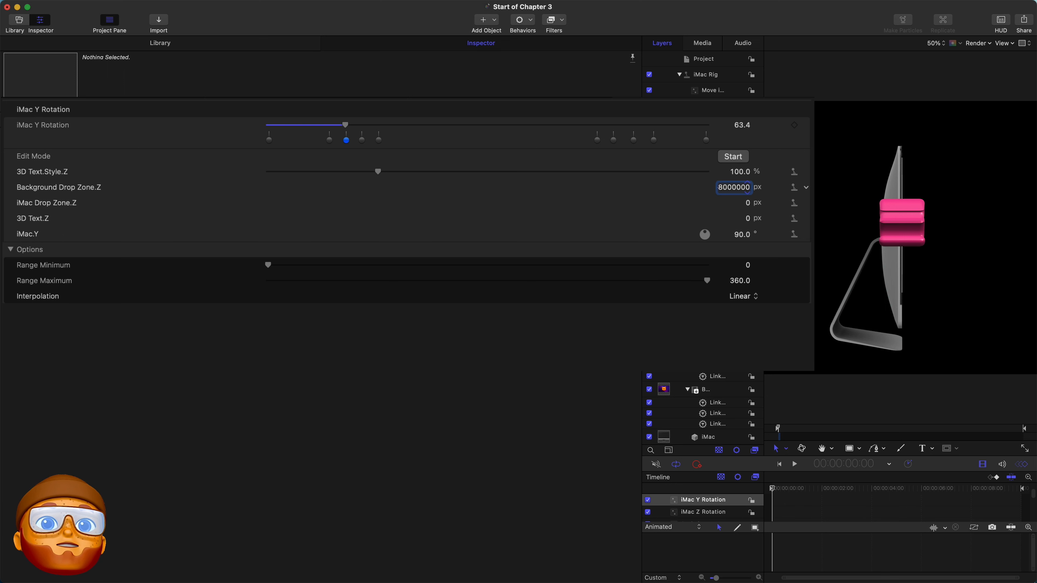
pyautogui.write('.0')
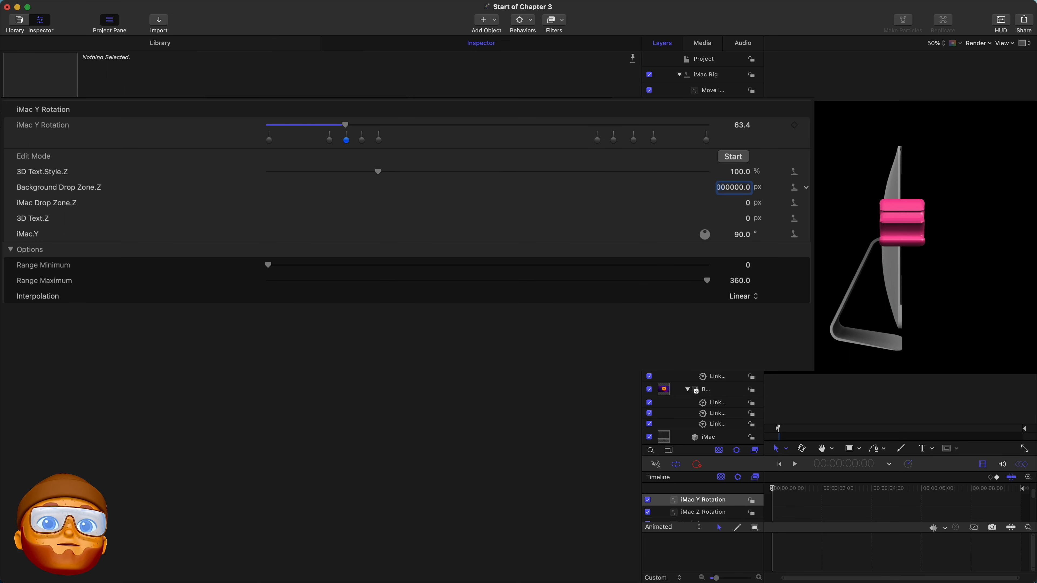
pyautogui.doubleClick(735, 187)
pyautogui.rightClick(736, 188)
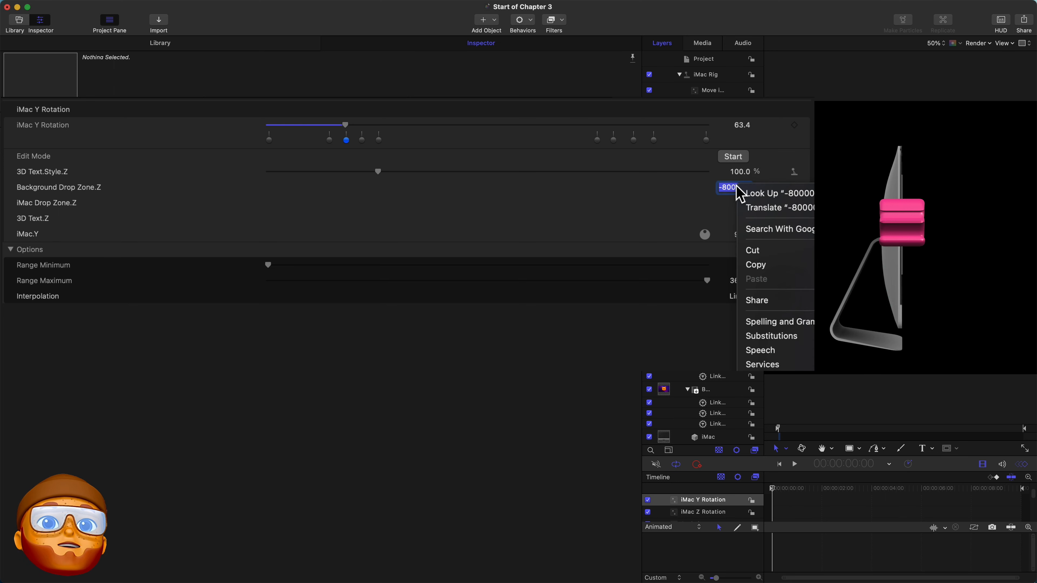
pyautogui.click(755, 265)
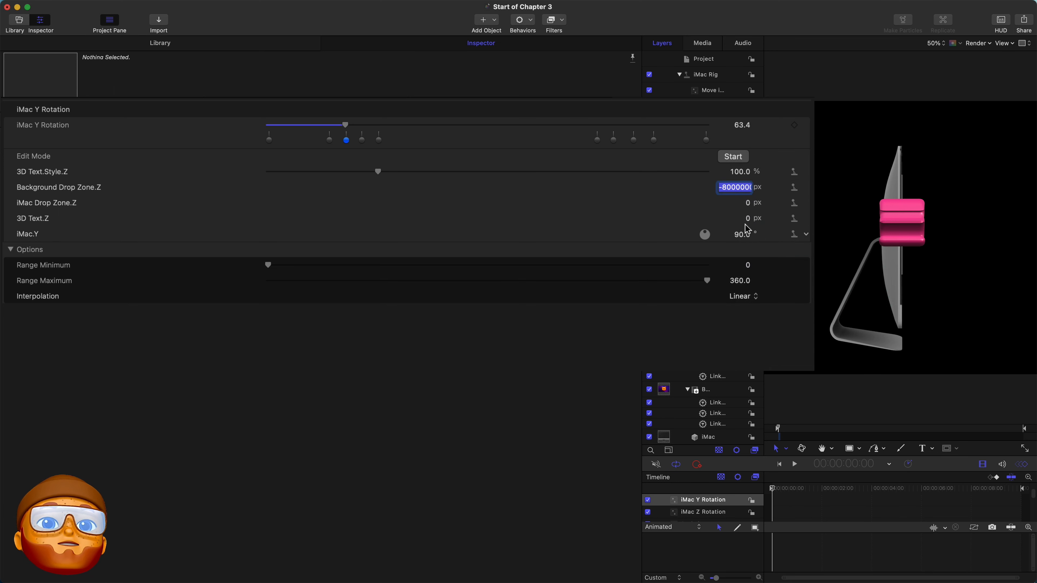
# Paste the copied value into iMac Drop Zone.Z and 3D Text.Z of the same snapshot.
pyautogui.doubleClick(748, 203)
pyautogui.rightClick(747, 203)
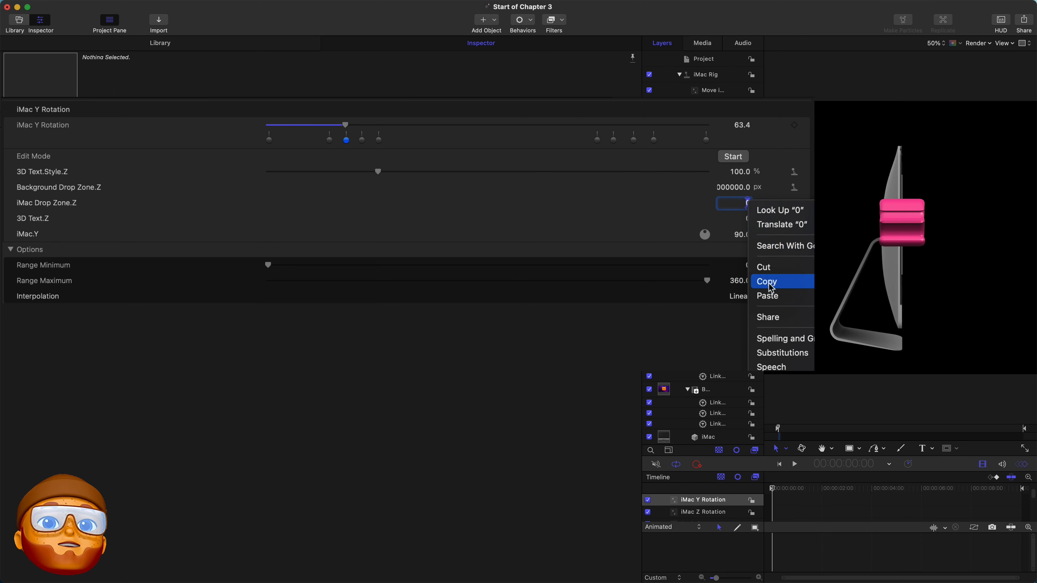
pyautogui.click(771, 296)
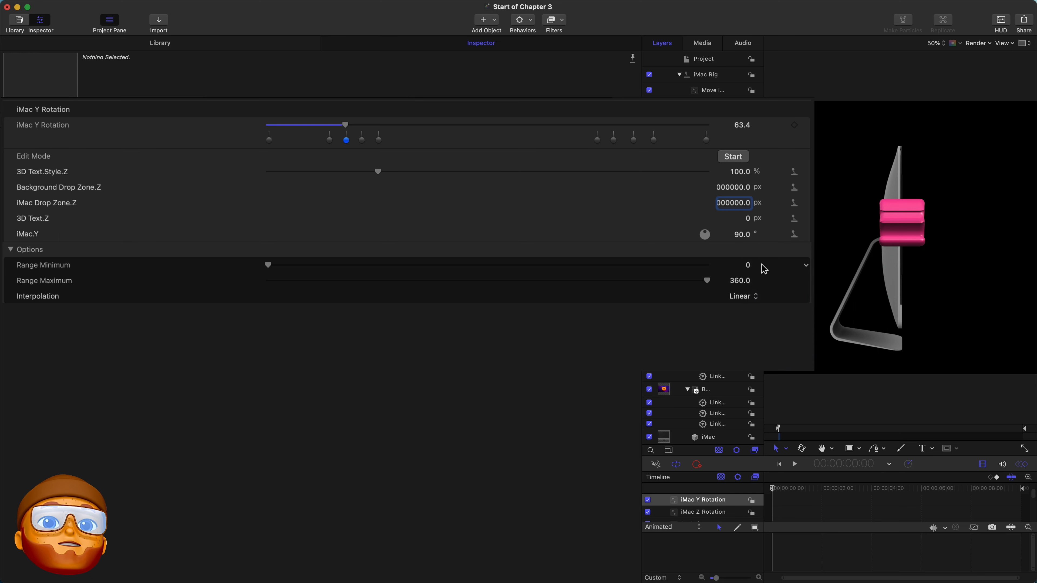
pyautogui.doubleClick(748, 219)
pyautogui.rightClick(747, 218)
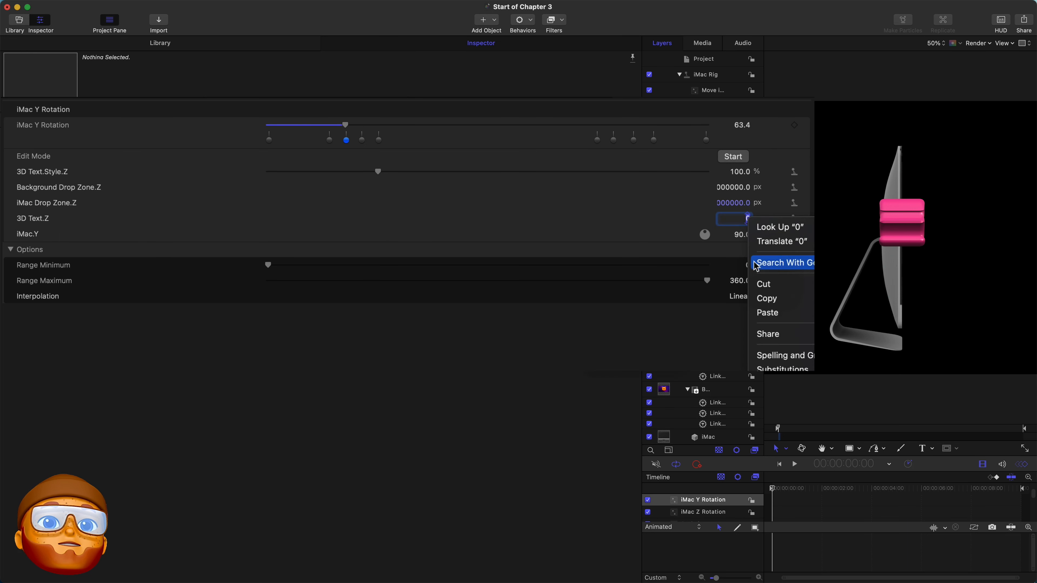
pyautogui.click(775, 312)
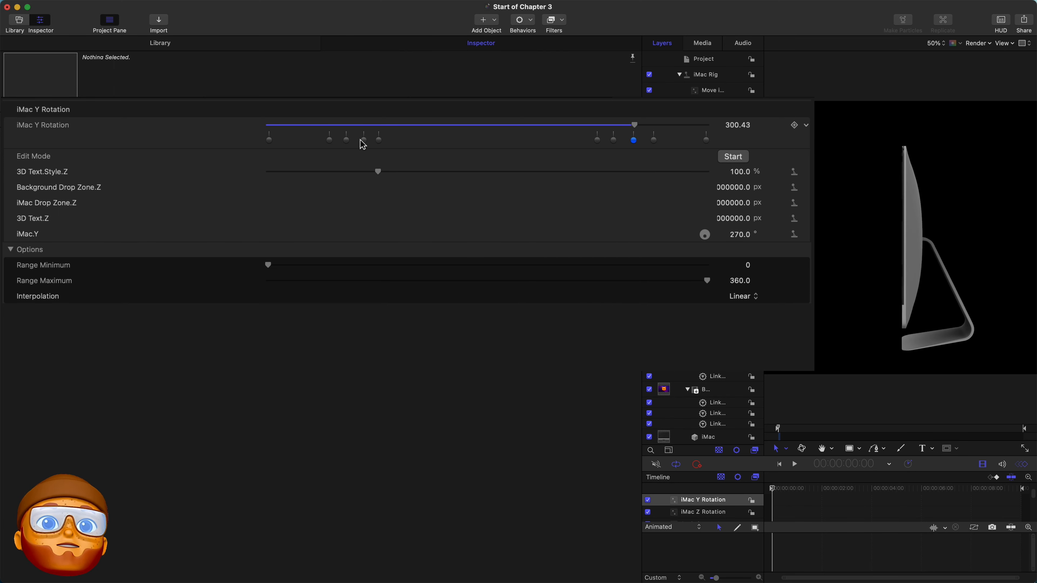
# In the snapshot at 49.46, set 3D Text.Style.Z to 0%.
pyautogui.moveTo(636, 129); pyautogui.dragTo(519, 132)
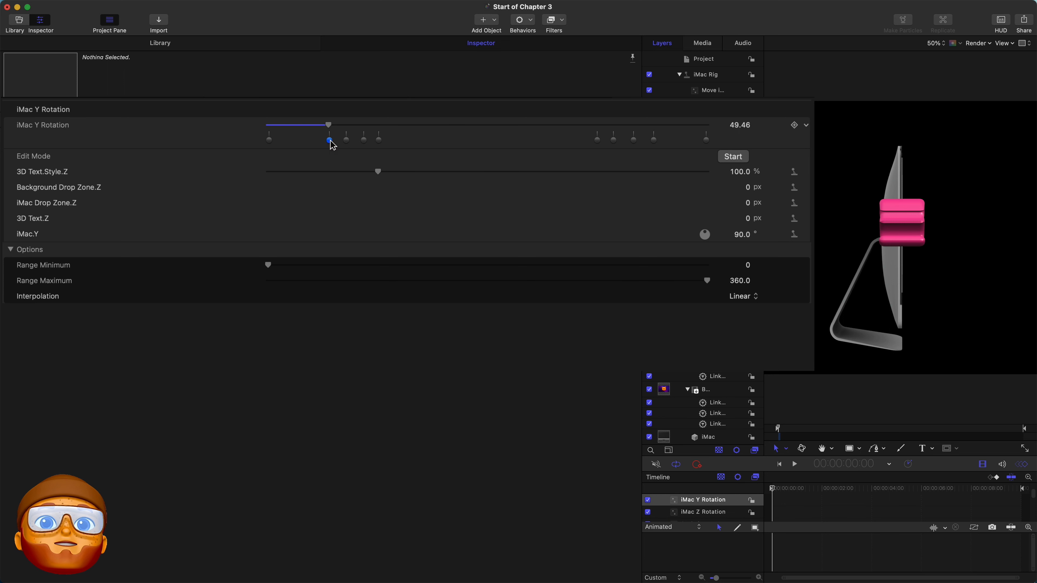
pyautogui.moveTo(379, 176); pyautogui.dragTo(351, 175)
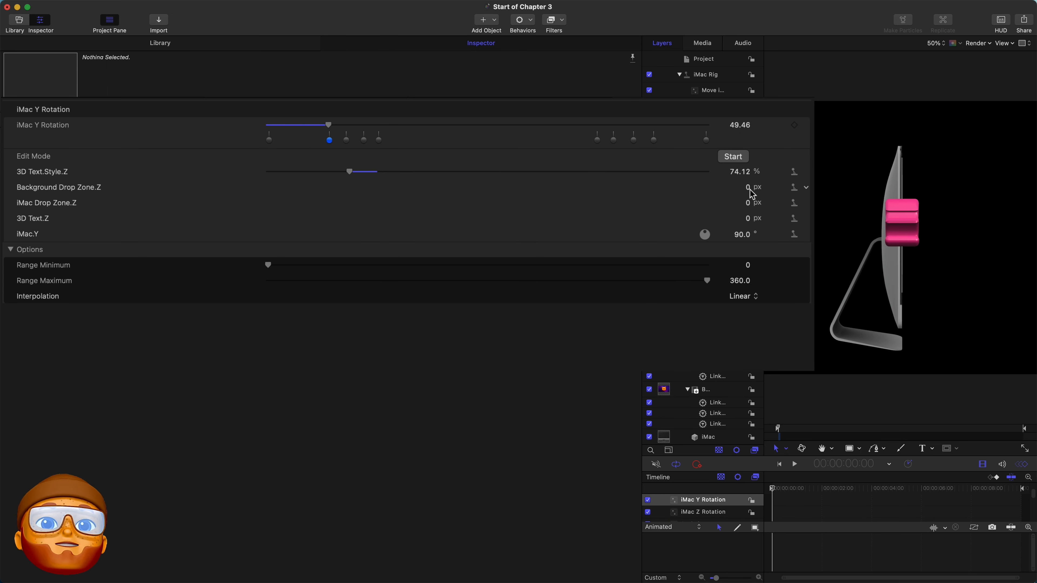
pyautogui.click(740, 172)
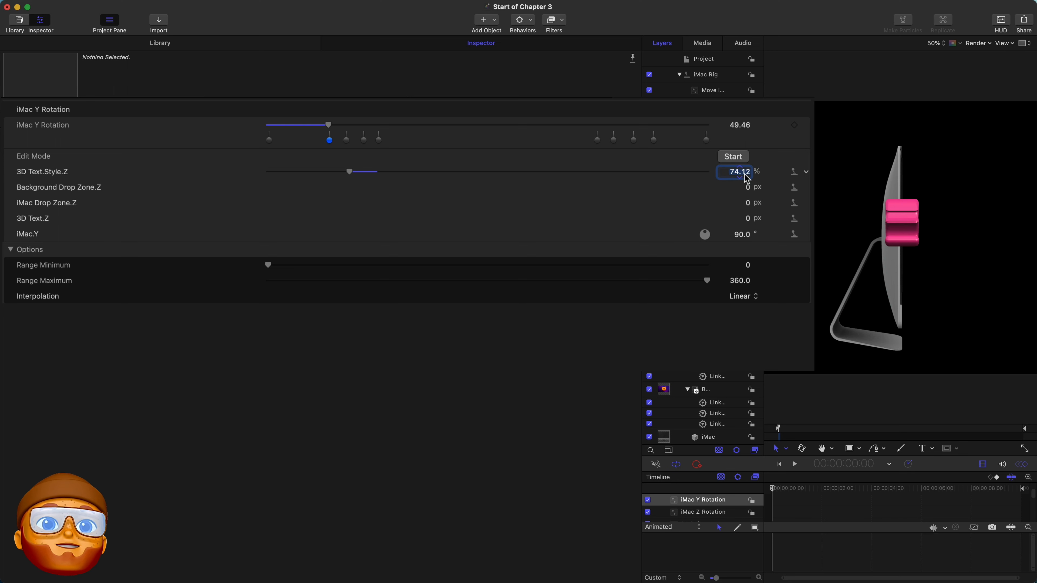
pyautogui.write('0')
pyautogui.press('Return')
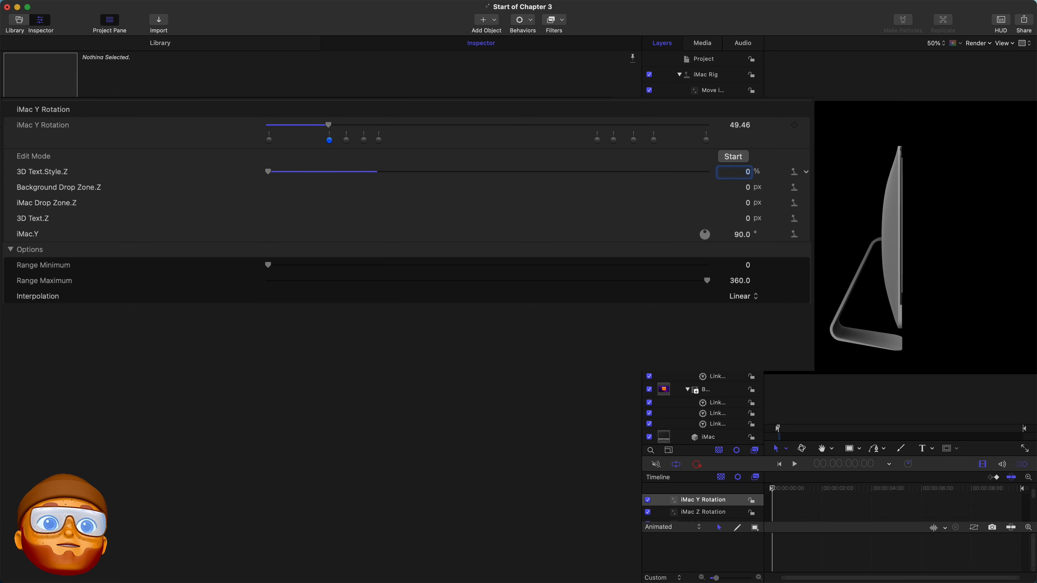
# In the snapshot at 316.54, set 3D Text.Style.Z to 0% and preview the rotation just beyond it.
pyautogui.click(654, 140)
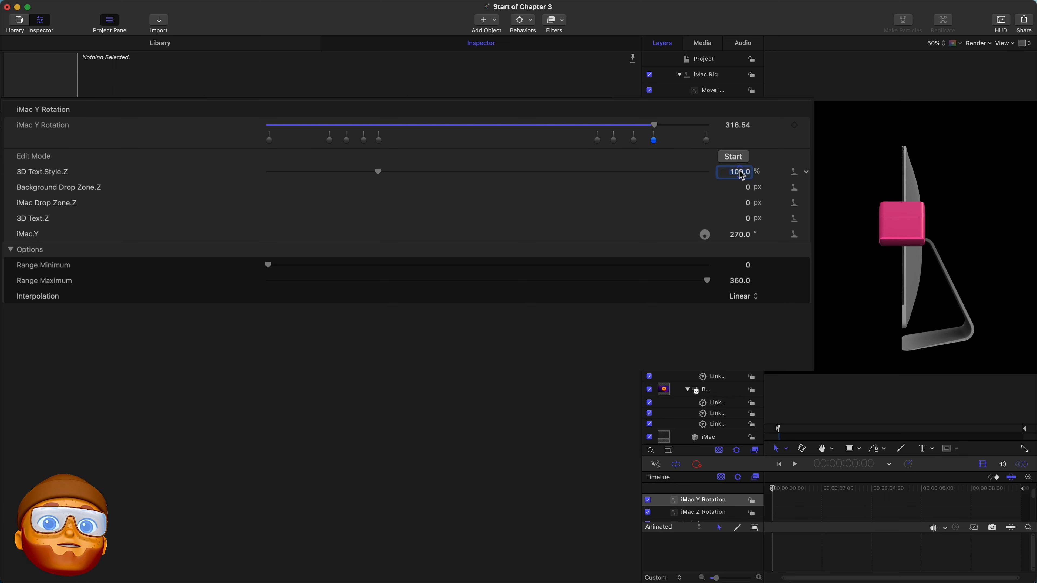
pyautogui.write('0')
pyautogui.press('Return')
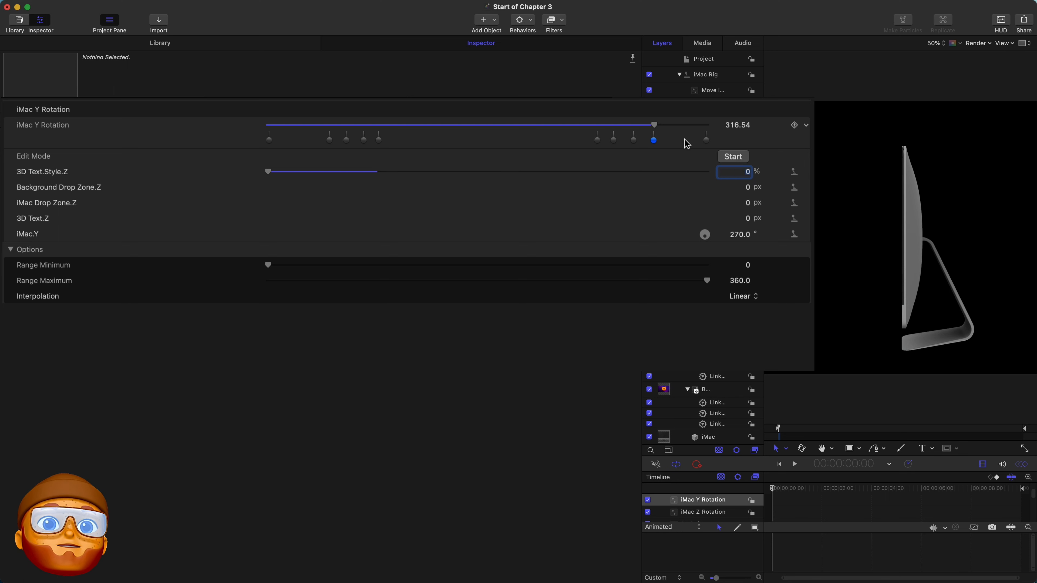
pyautogui.moveTo(654, 128); pyautogui.dragTo(676, 128)
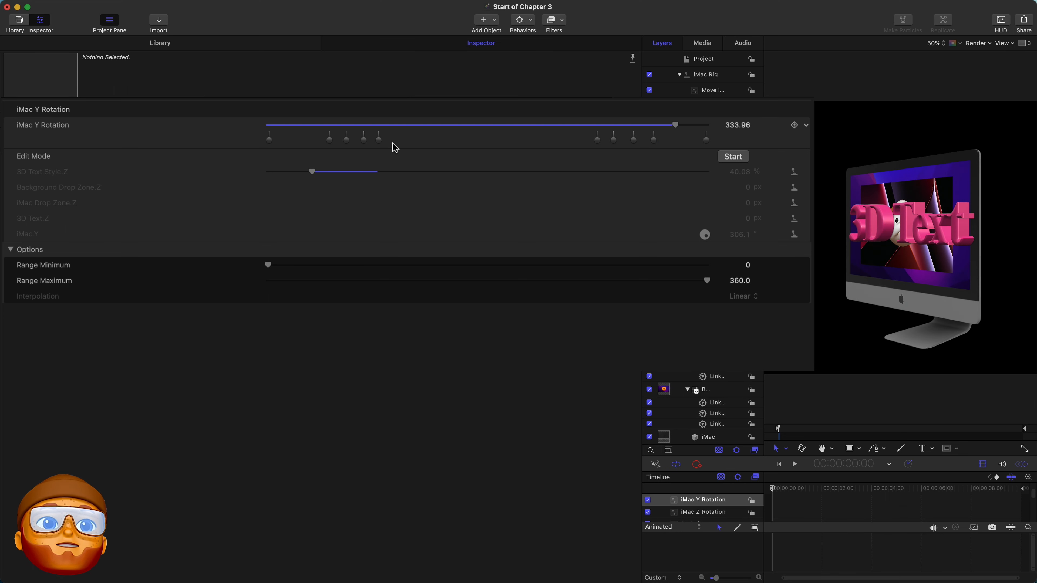
# Set the slider value of the snapshot at 78.15 to 90.
pyautogui.click(364, 140)
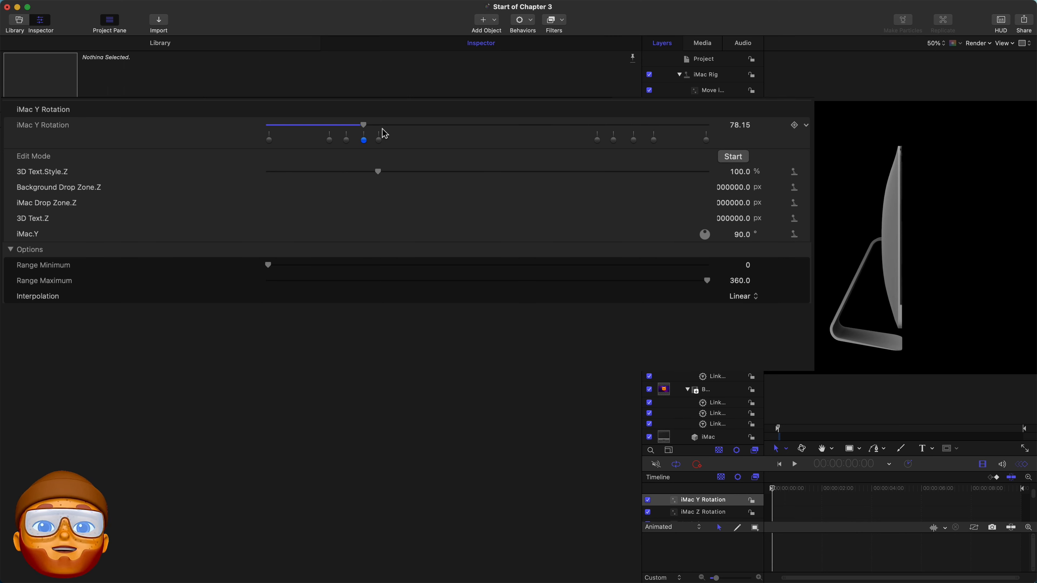
pyautogui.doubleClick(364, 140)
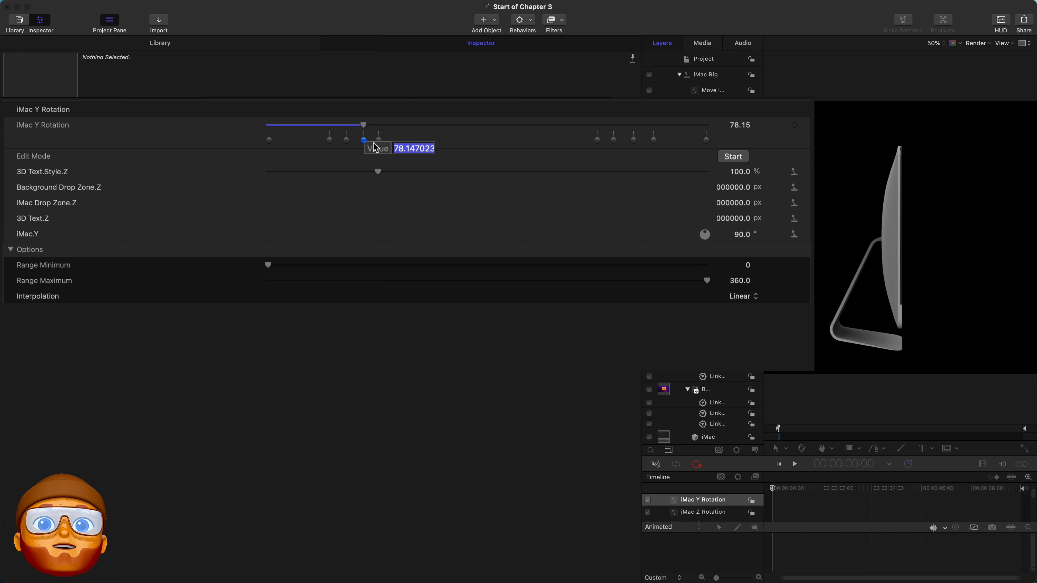
pyautogui.write('90')
pyautogui.press('Return')
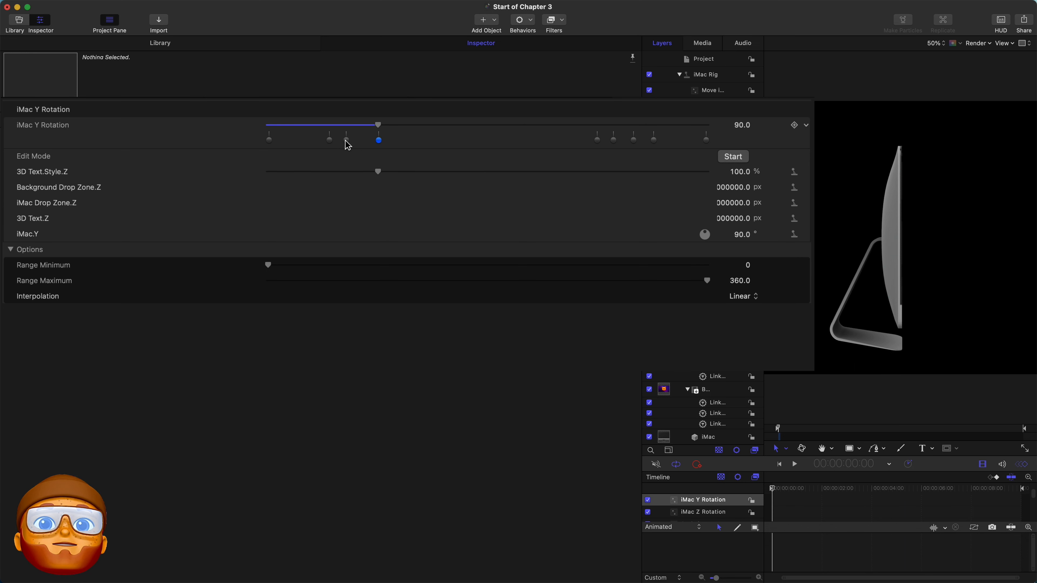
# Set the slider values of the iMac Y Rotation snapshots at 63.4 and 49.46 to 90.
pyautogui.doubleClick(347, 140)
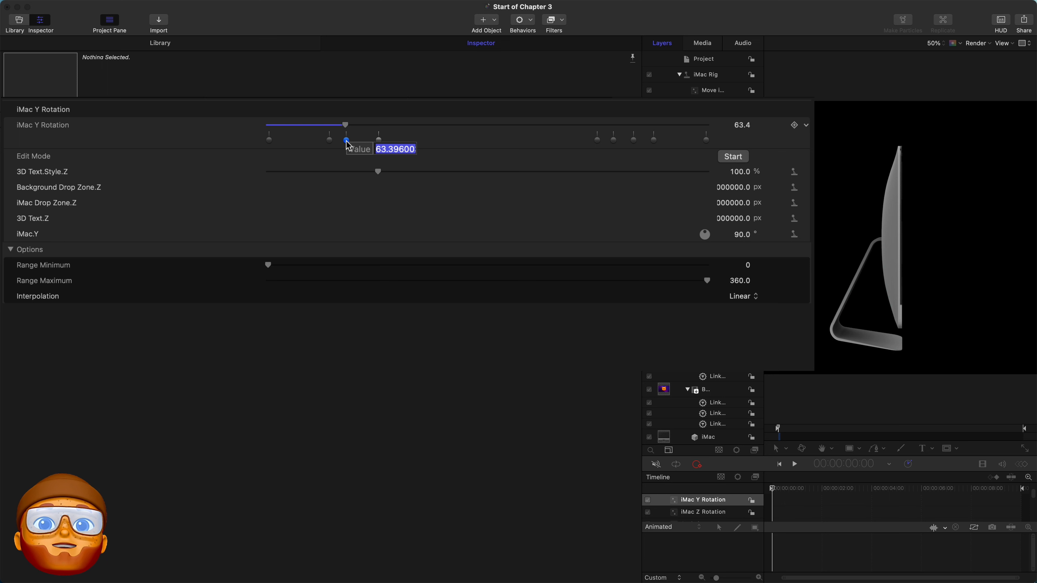
pyautogui.write('90')
pyautogui.press('Return')
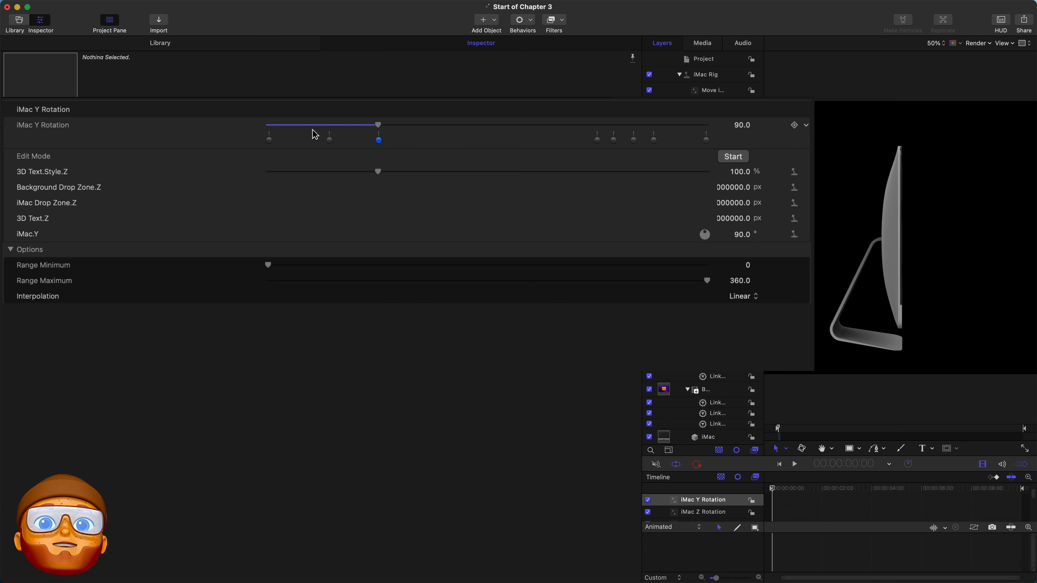
pyautogui.doubleClick(329, 141)
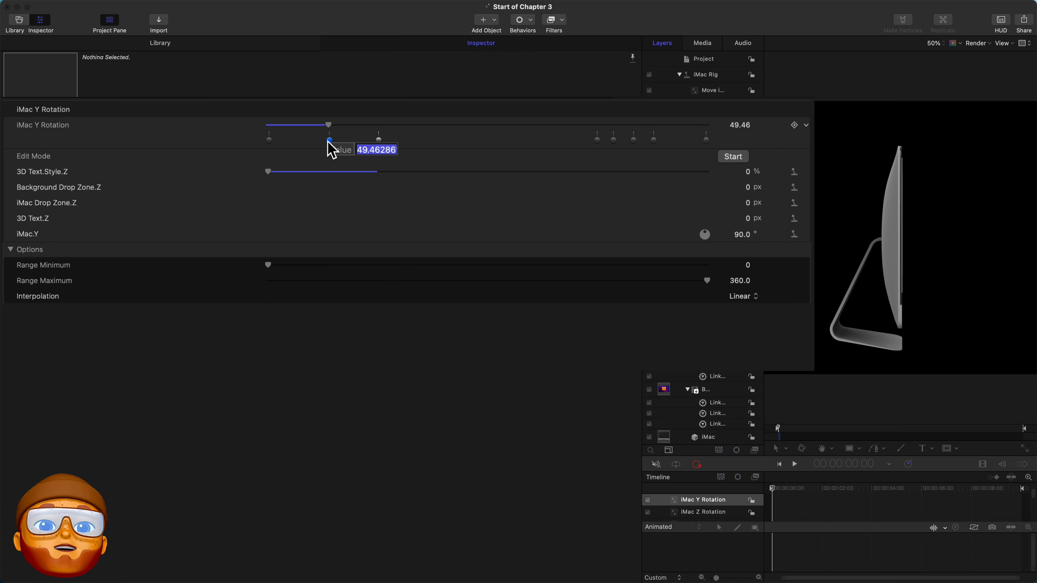
pyautogui.write('90')
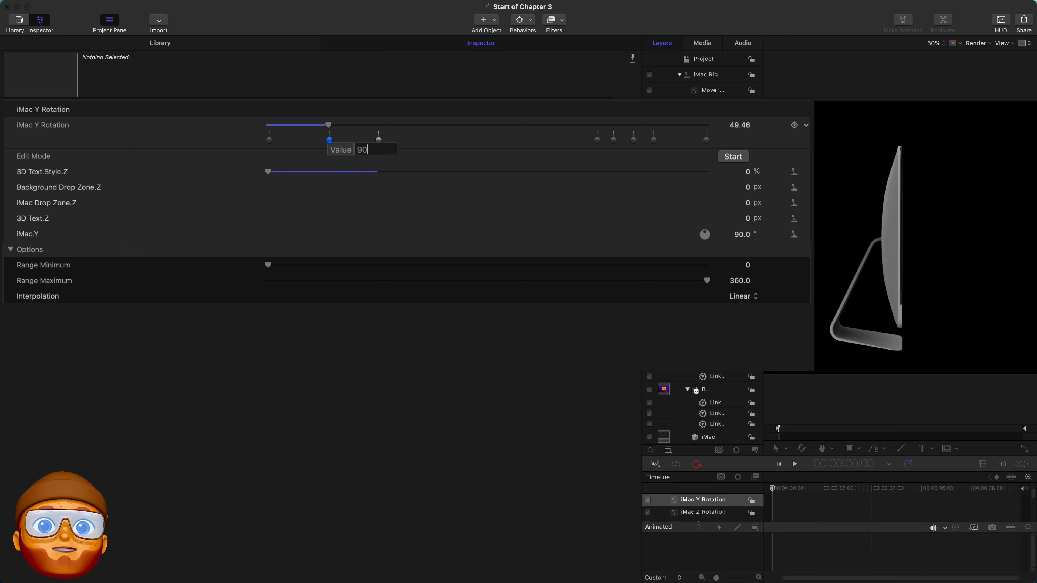
pyautogui.press('Return')
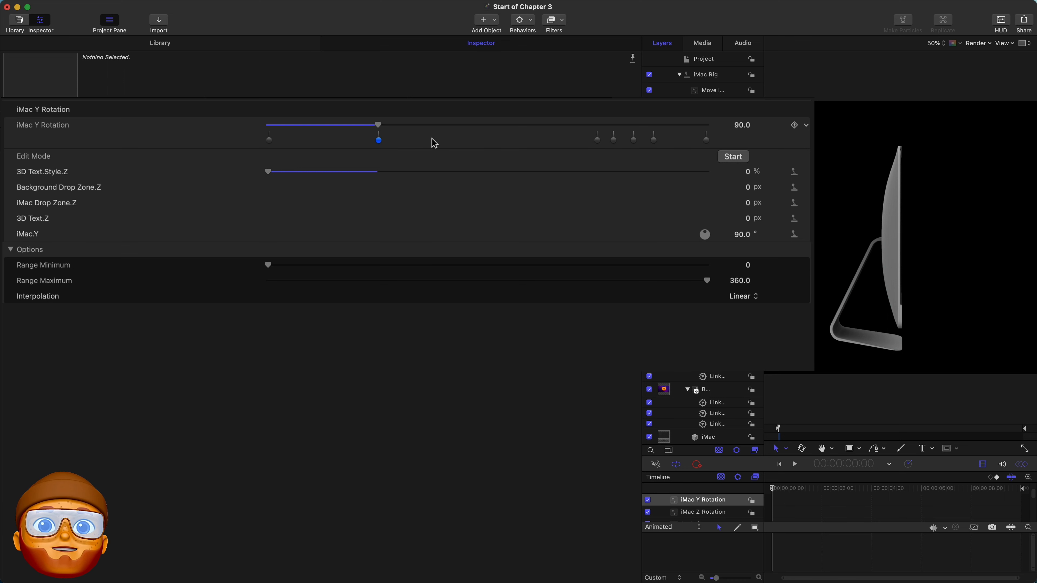
# Set the slider values of the iMac Y Rotation snapshots at 283.8 and 300.43 to 270.
pyautogui.doubleClick(613, 141)
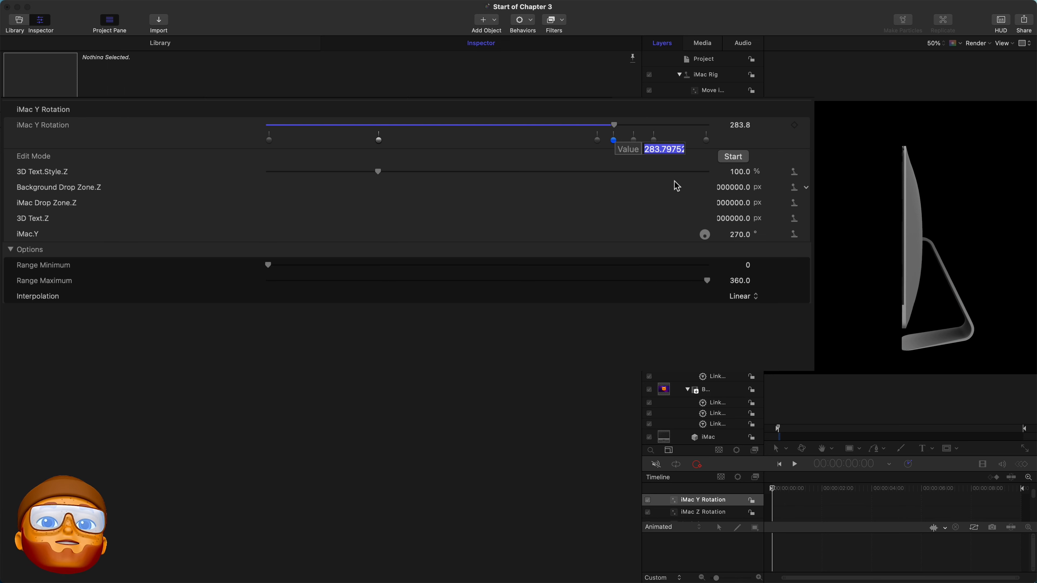
pyautogui.write('270')
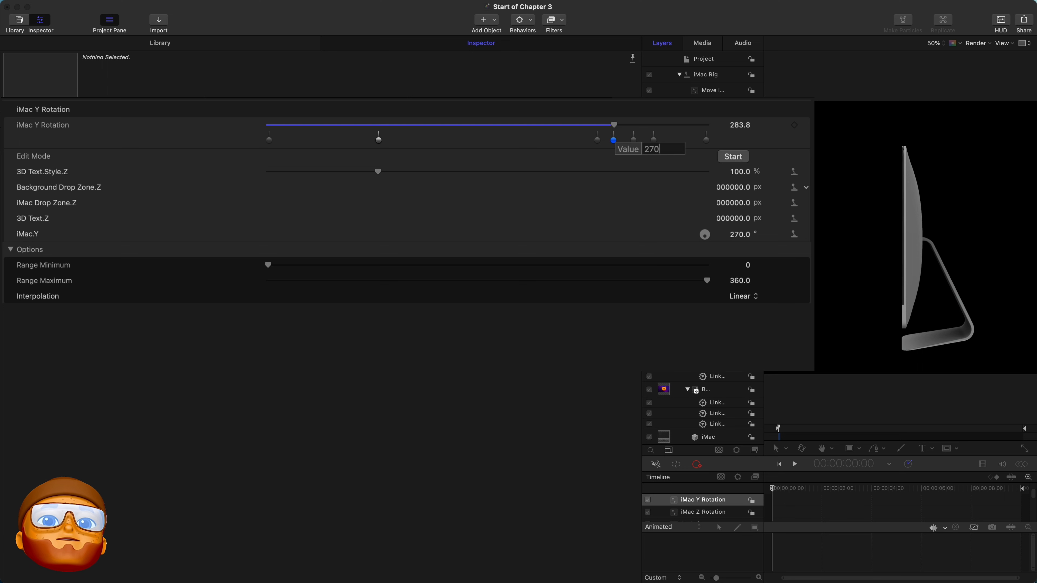
pyautogui.press('Return')
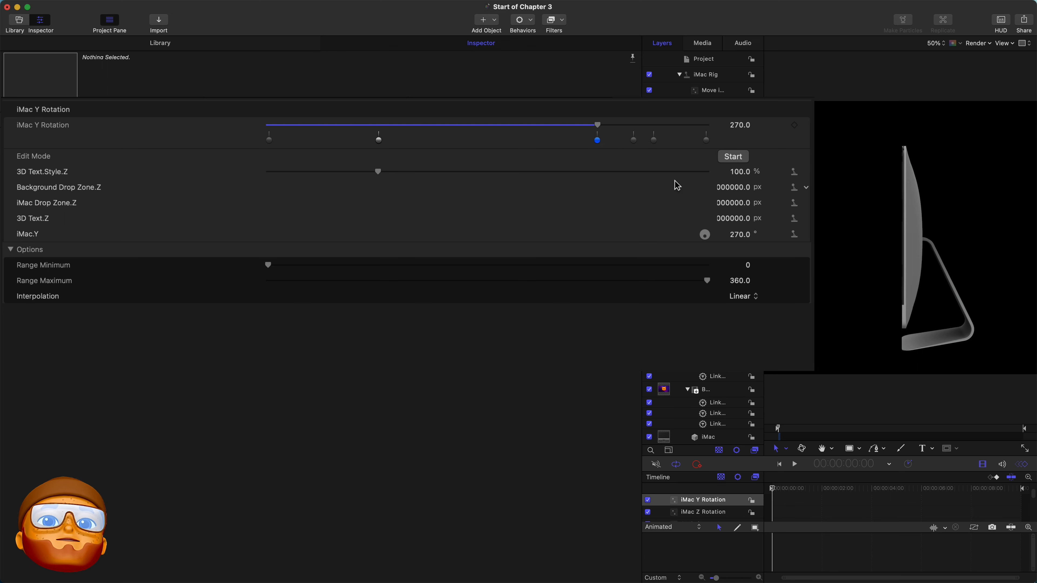
pyautogui.doubleClick(634, 140)
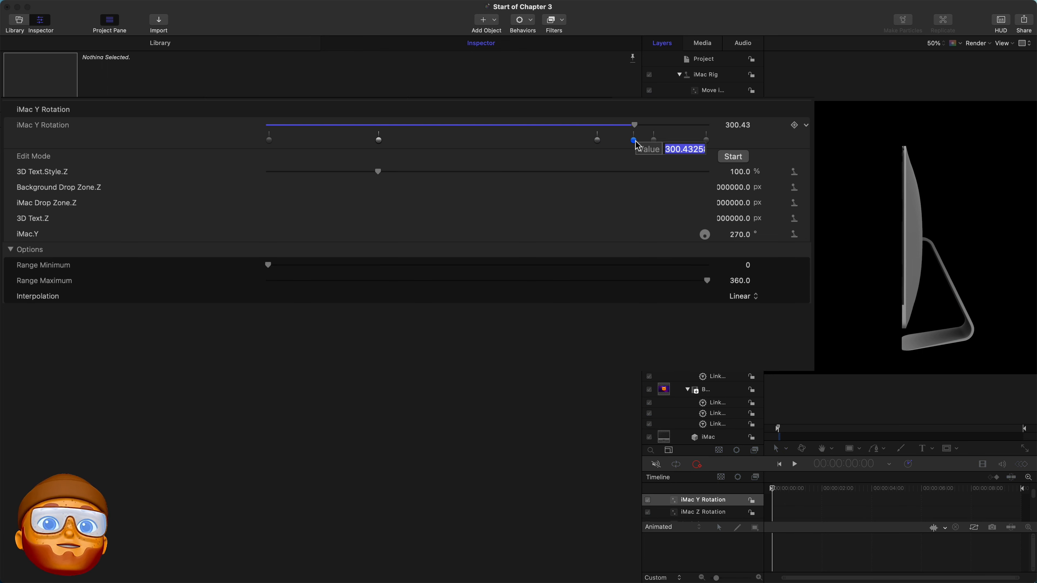
pyautogui.write('270')
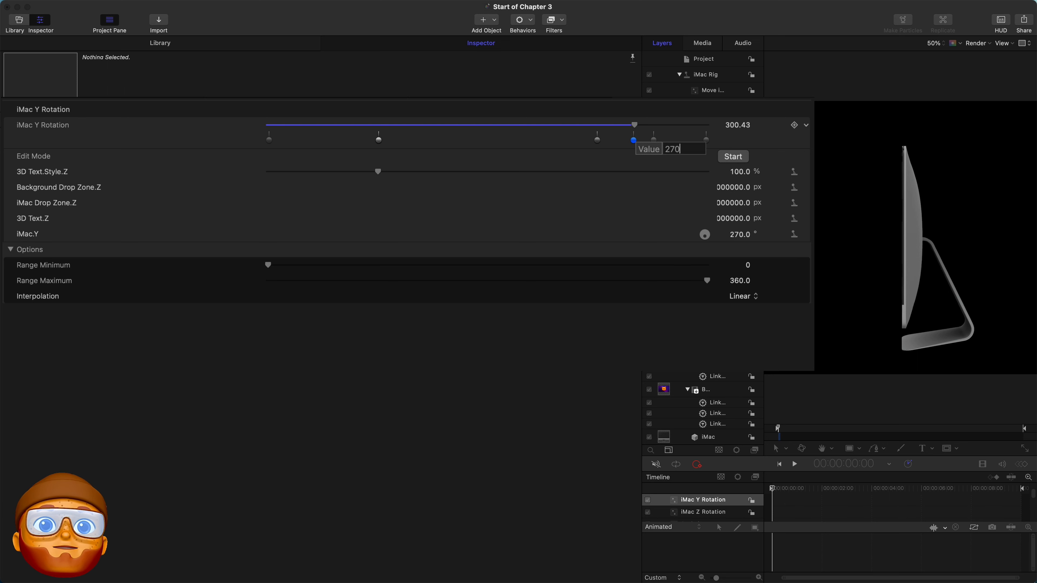
pyautogui.press('Return')
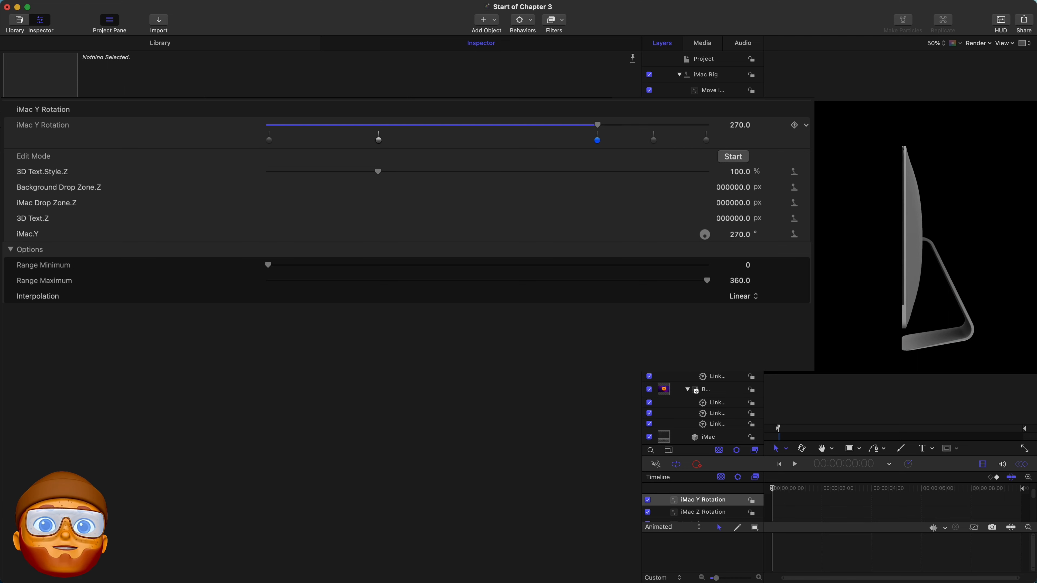
# Set the slider value of the iMac Y Rotation snapshot at 316.54 to 270.
pyautogui.doubleClick(654, 141)
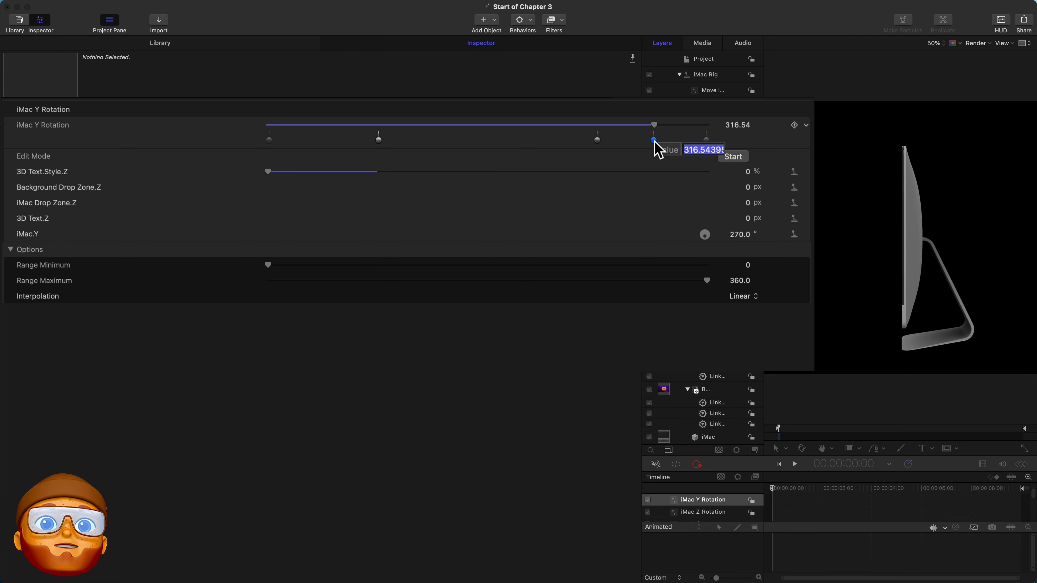
pyautogui.write('2')
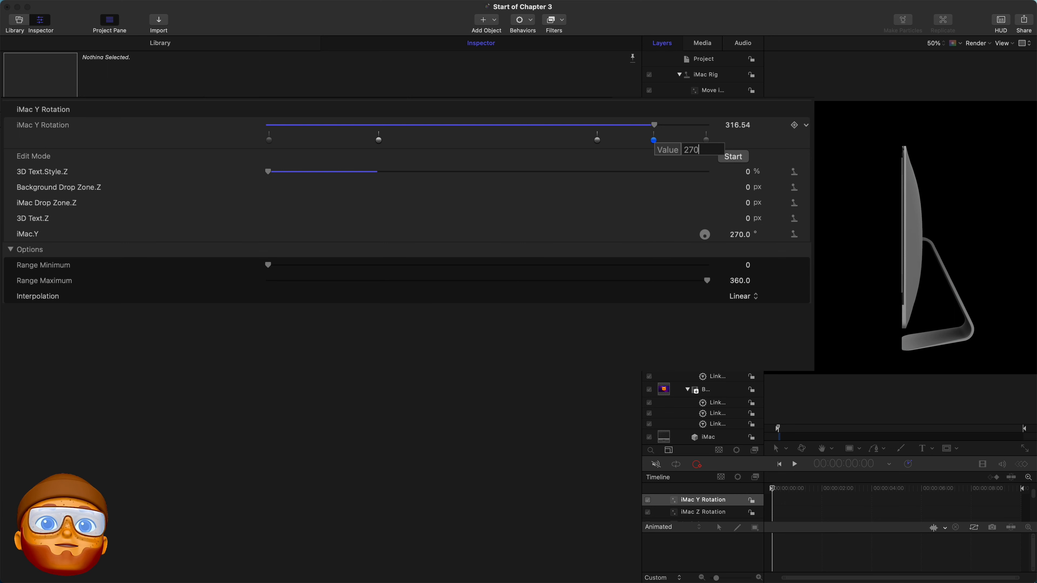
pyautogui.write('70')
pyautogui.press('Return')
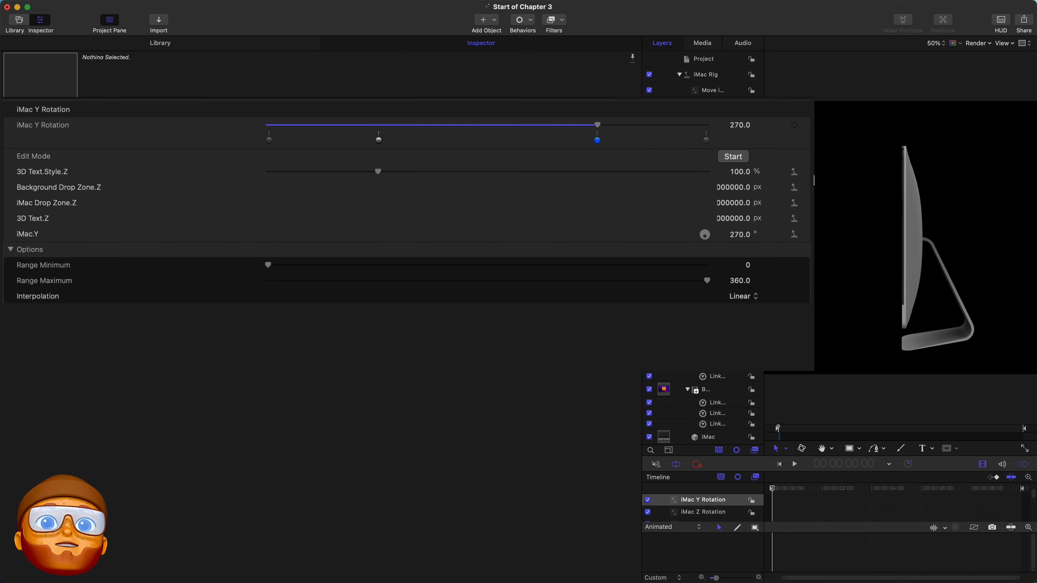
# Narrow the Inspector with the canvas fitted to the window, and sweep iMac Y Rotation back to 0 to preview the rig.
pyautogui.moveTo(642, 190); pyautogui.dragTo(137, 188)
pyautogui.click(927, 44)
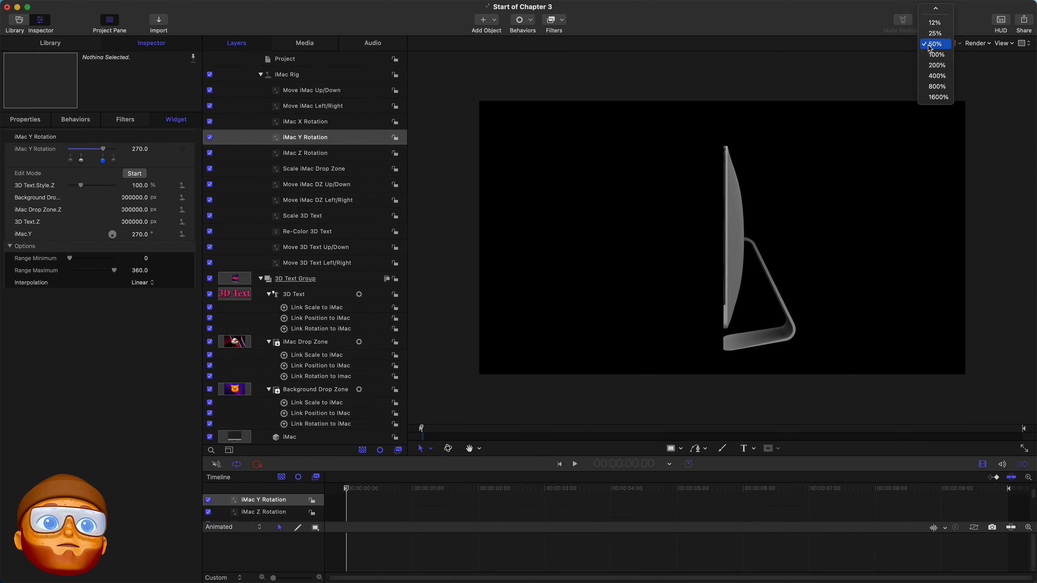
pyautogui.click(937, 12)
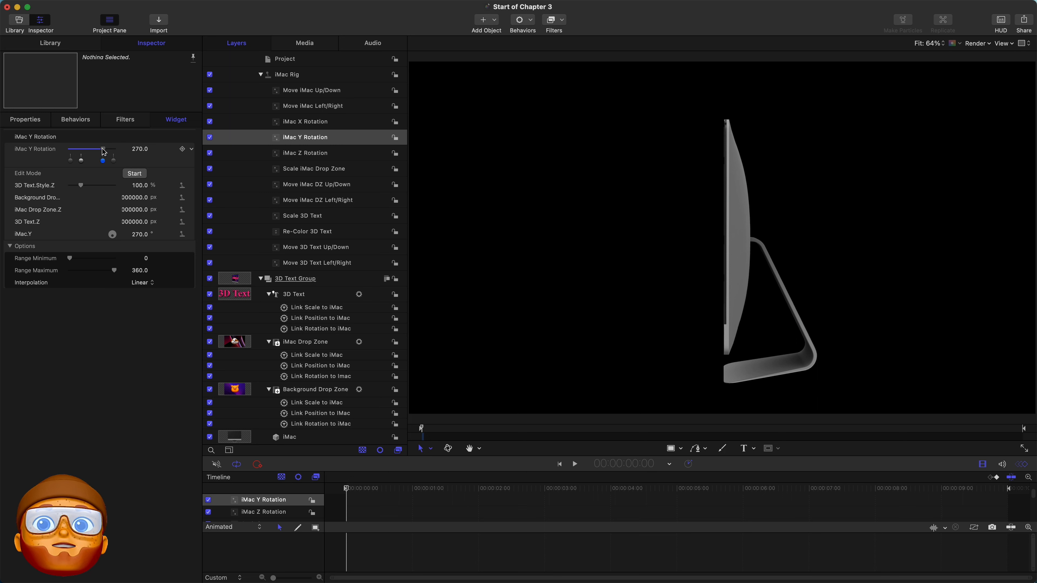
pyautogui.moveTo(103, 152); pyautogui.dragTo(63, 150)
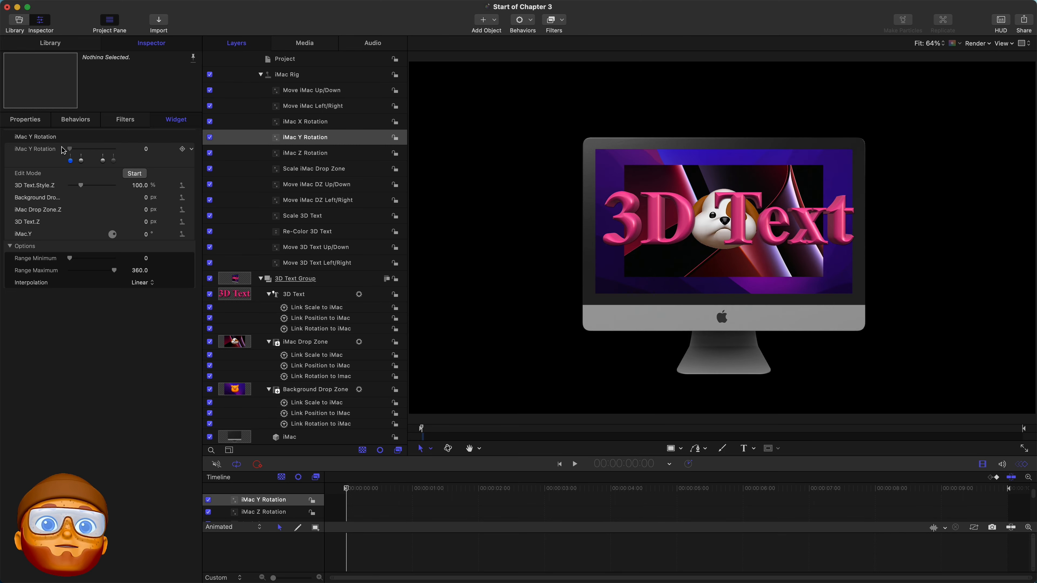
# Turn the iMac with the iMac X Rotation widget to about 128 to preview its tilt.
pyautogui.click(319, 124)
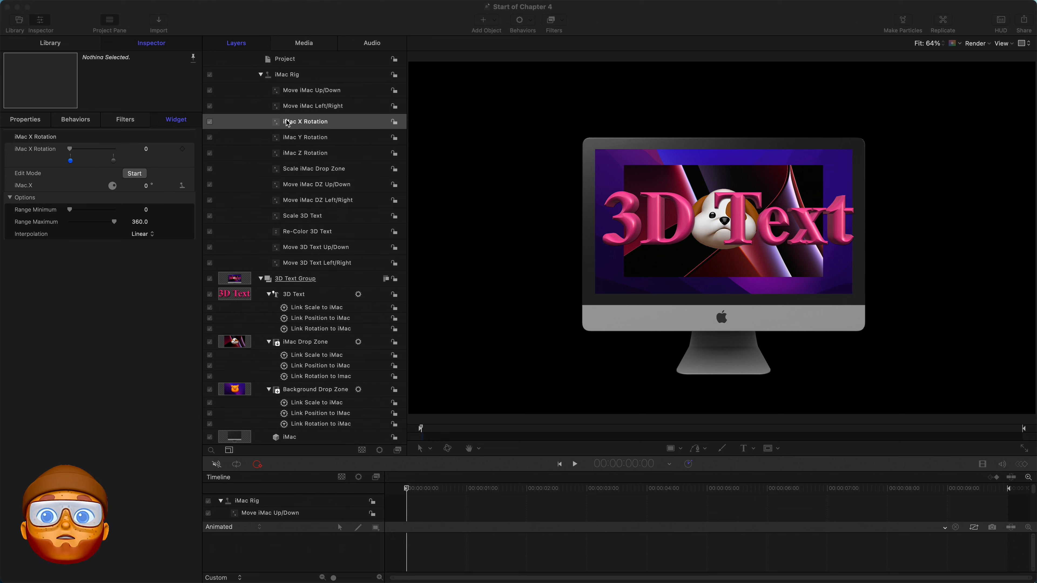
pyautogui.moveTo(70, 150); pyautogui.dragTo(86, 149)
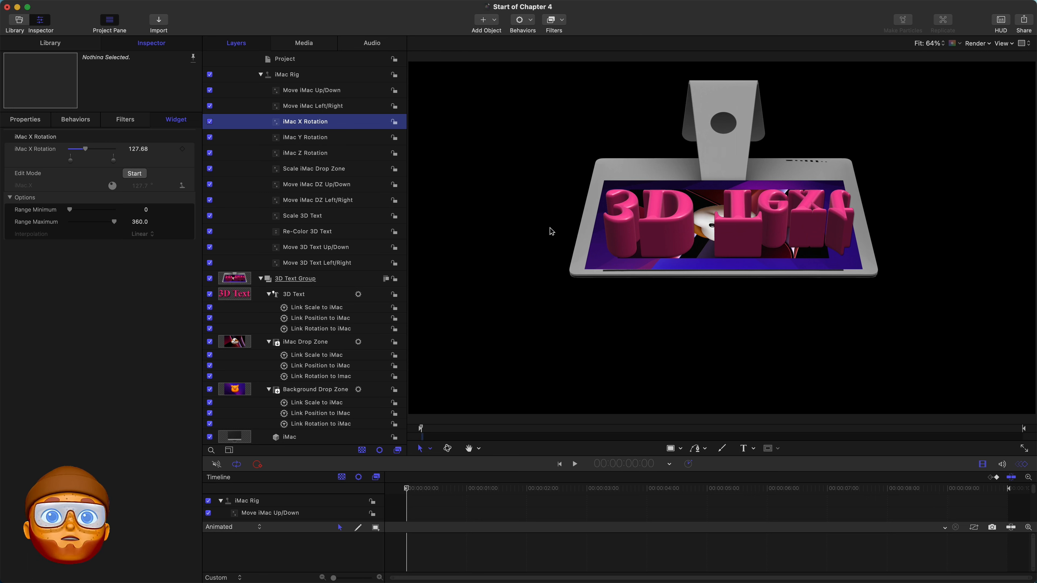
# Add the Z offset of the 3D Text's Link Position to iMac behavior to the iMac X Rotation widget of iMac Rig.
pyautogui.click(311, 321)
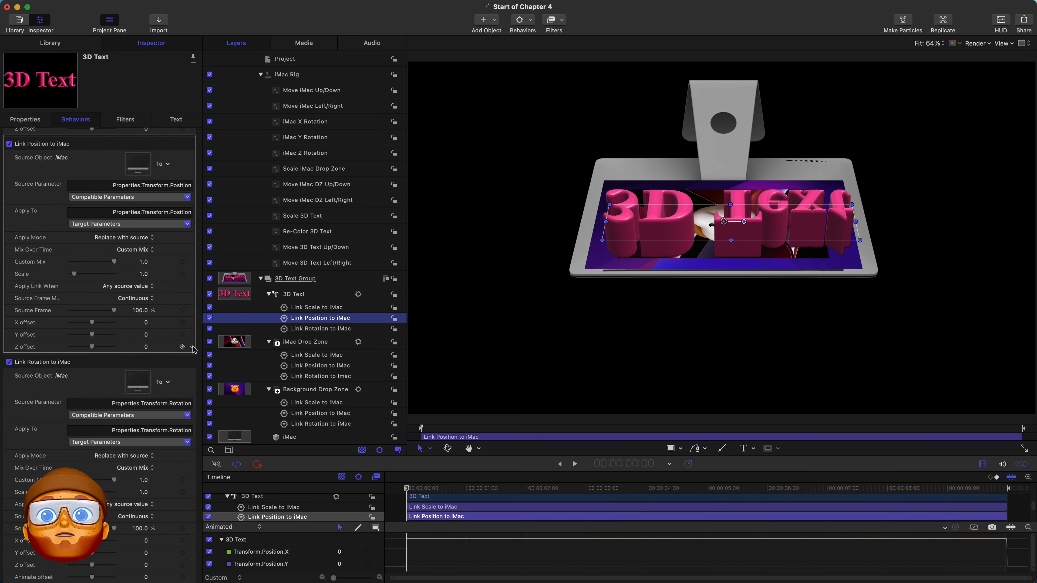
pyautogui.click(191, 348)
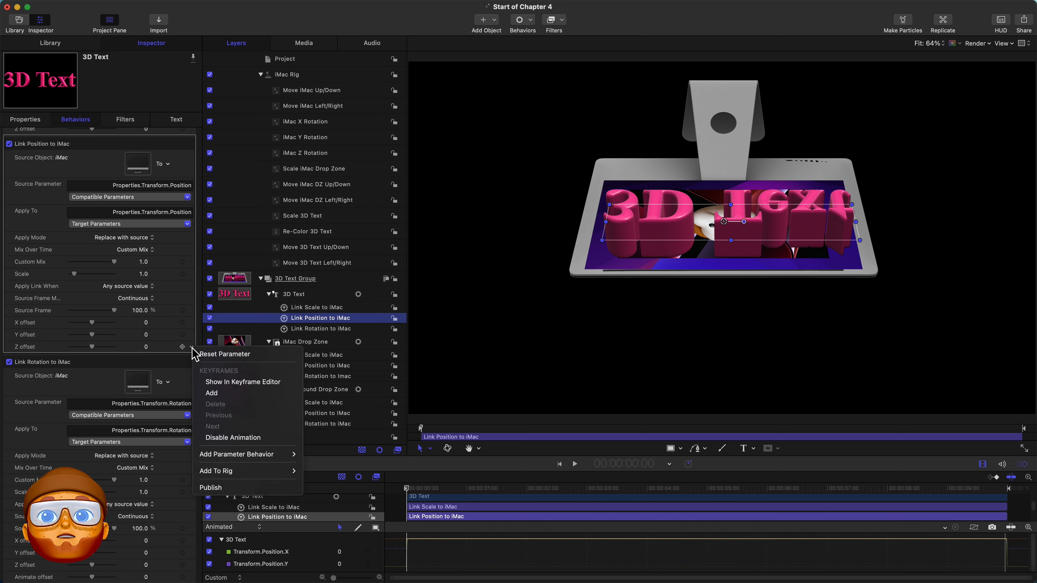
pyautogui.moveTo(245, 471)
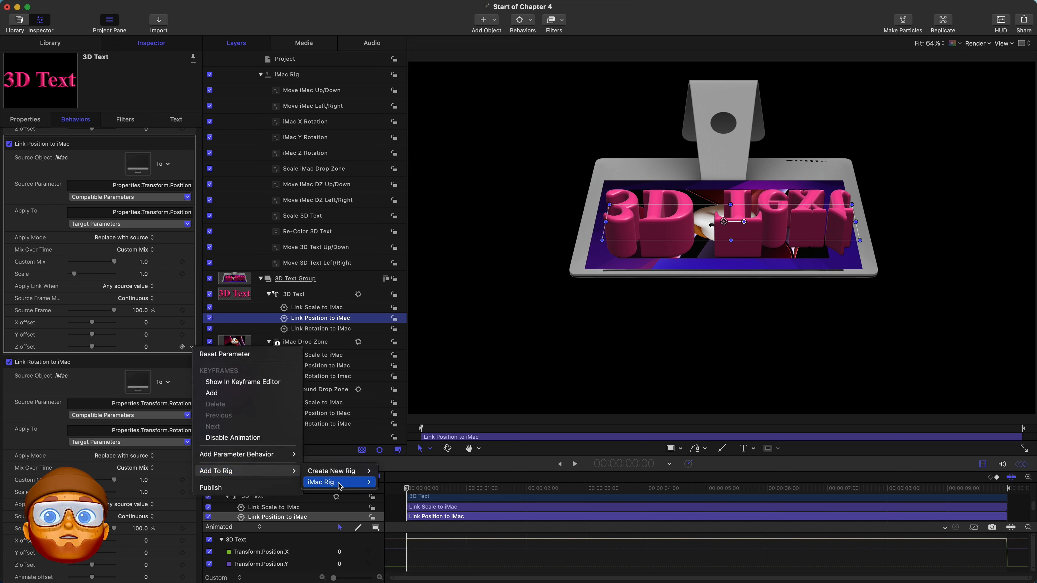
pyautogui.moveTo(339, 482)
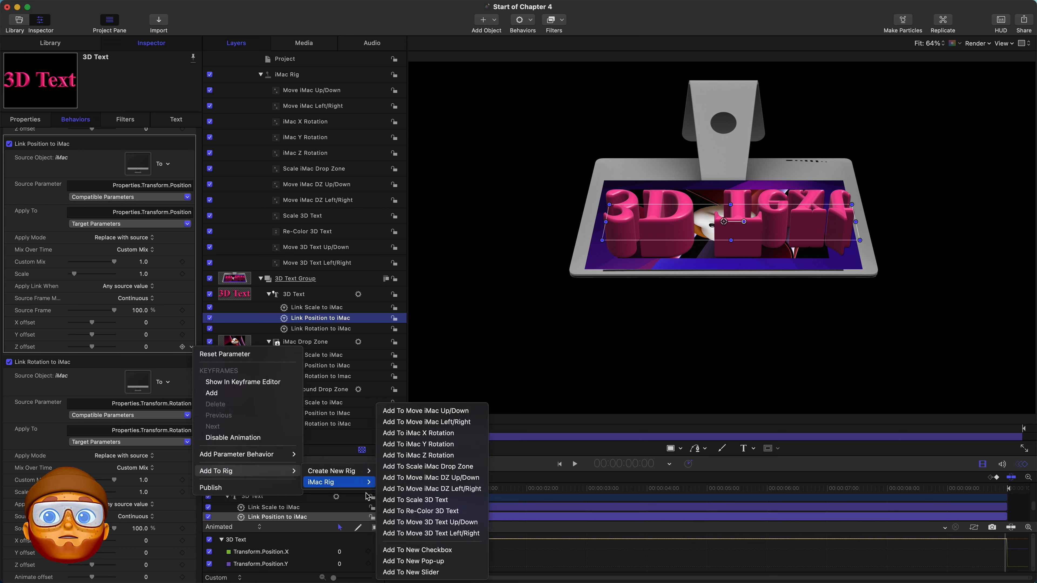
pyautogui.click(424, 433)
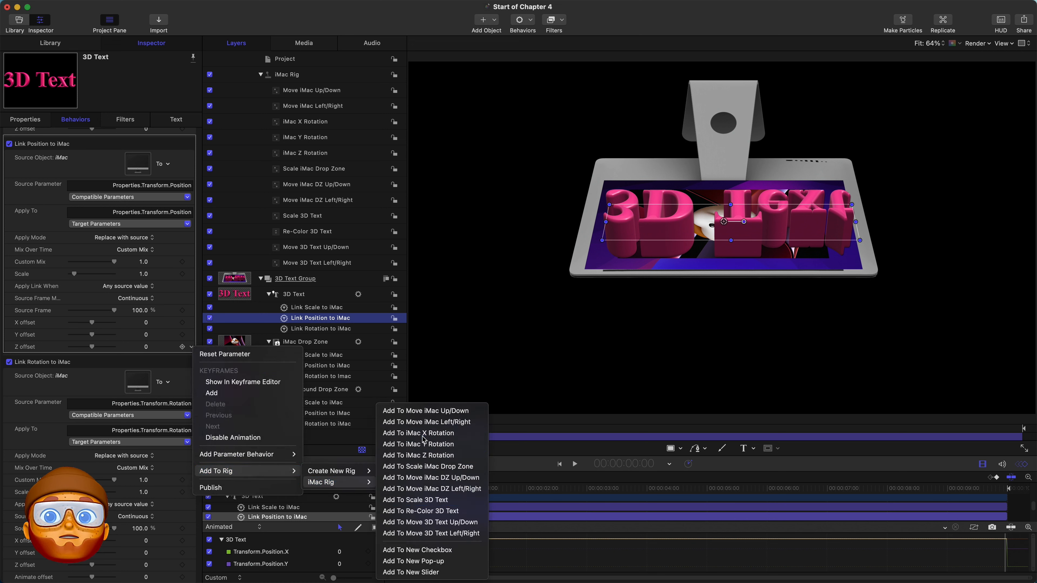
# Add the Z offset of the iMac Drop Zone's Link Position to iMac behavior to the iMac X Rotation widget.
pyautogui.click(318, 368)
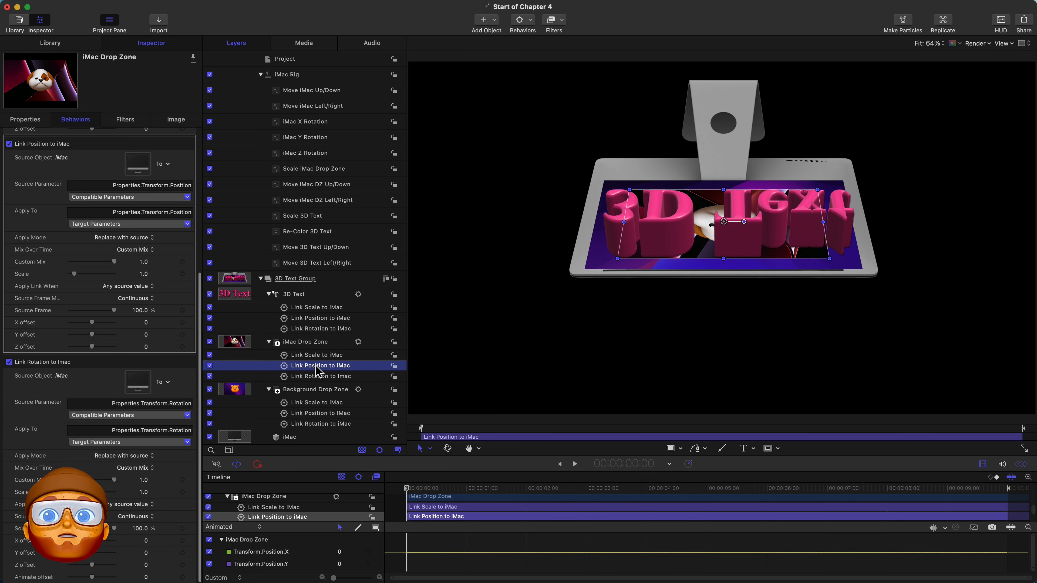
pyautogui.click(192, 348)
pyautogui.moveTo(240, 471)
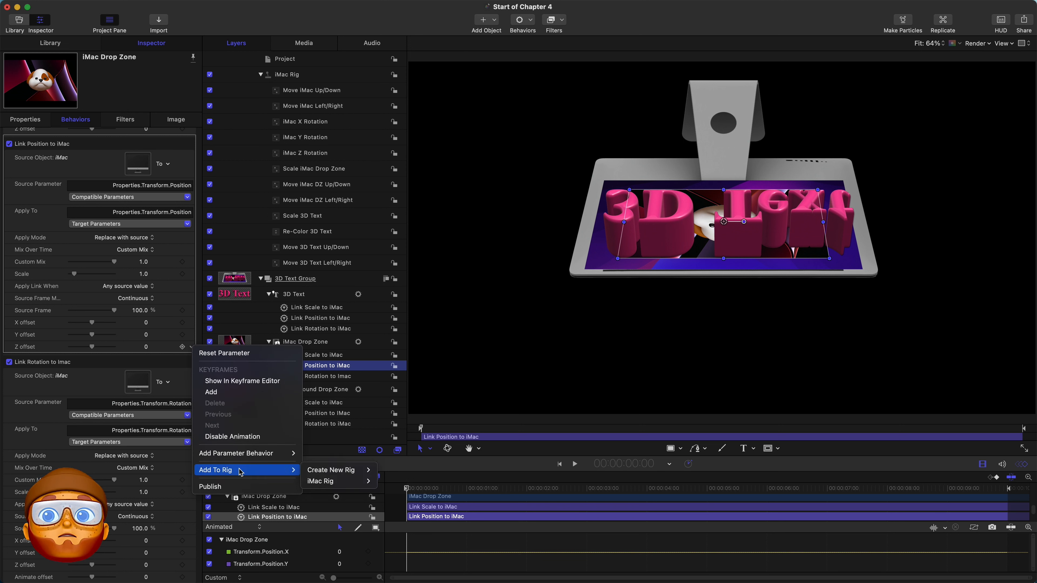
pyautogui.moveTo(347, 481)
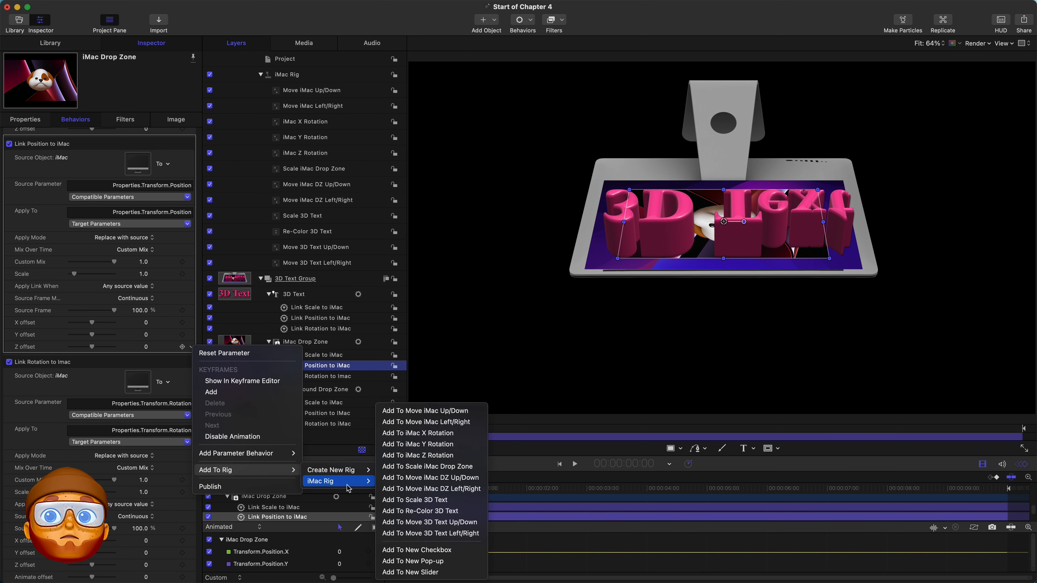
pyautogui.click(422, 434)
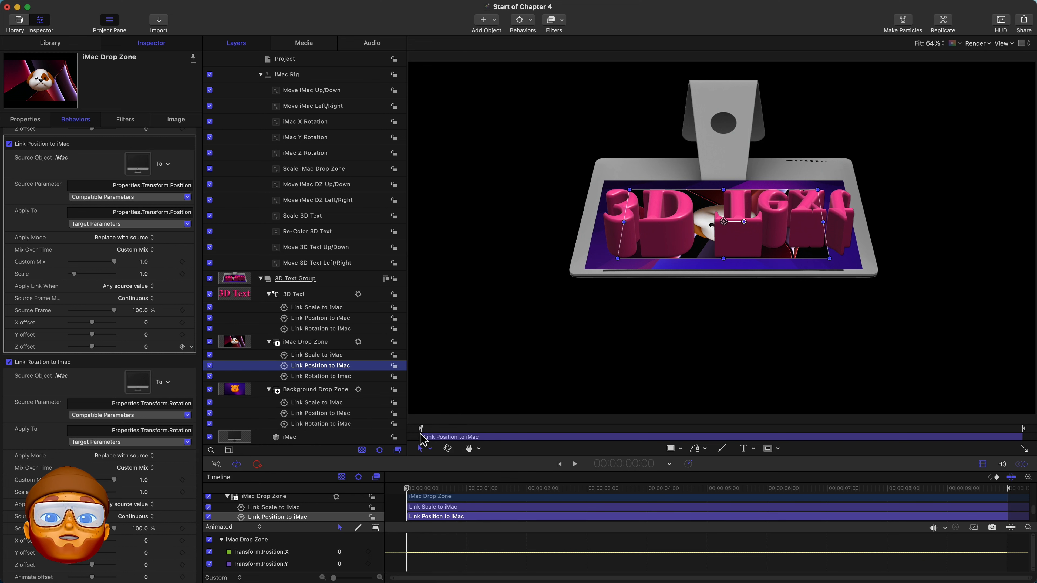
# Add the Z offset of the Background Drop Zone's Link Position to iMac behavior to the iMac X Rotation widget.
pyautogui.click(316, 414)
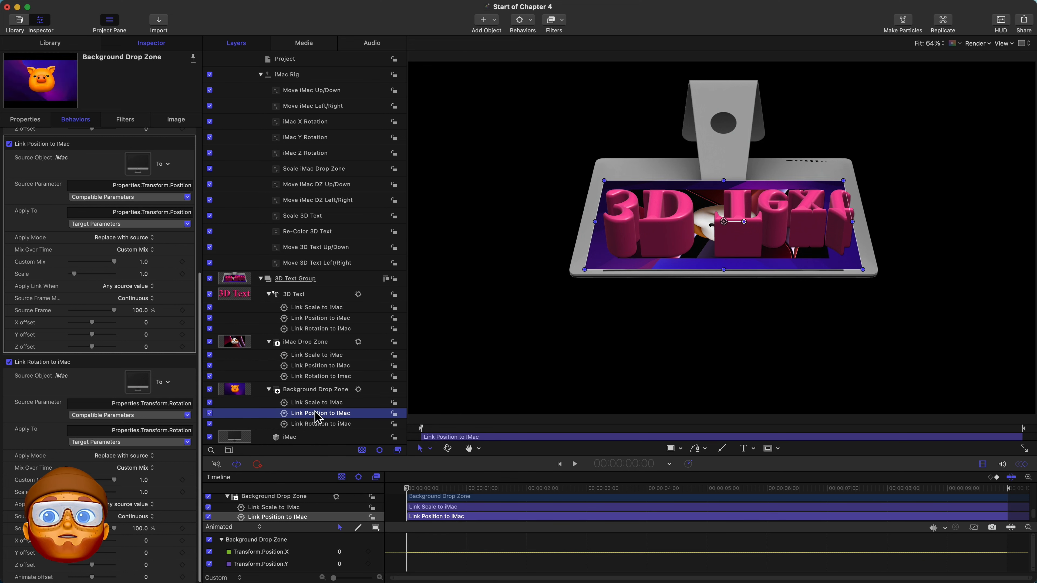
pyautogui.click(192, 348)
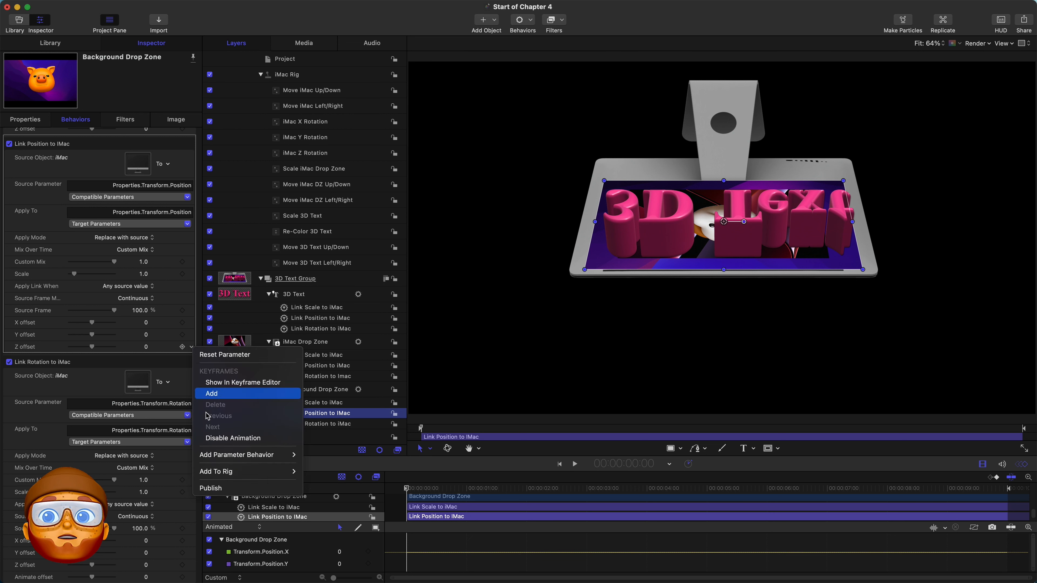
pyautogui.moveTo(229, 472)
pyautogui.moveTo(311, 483)
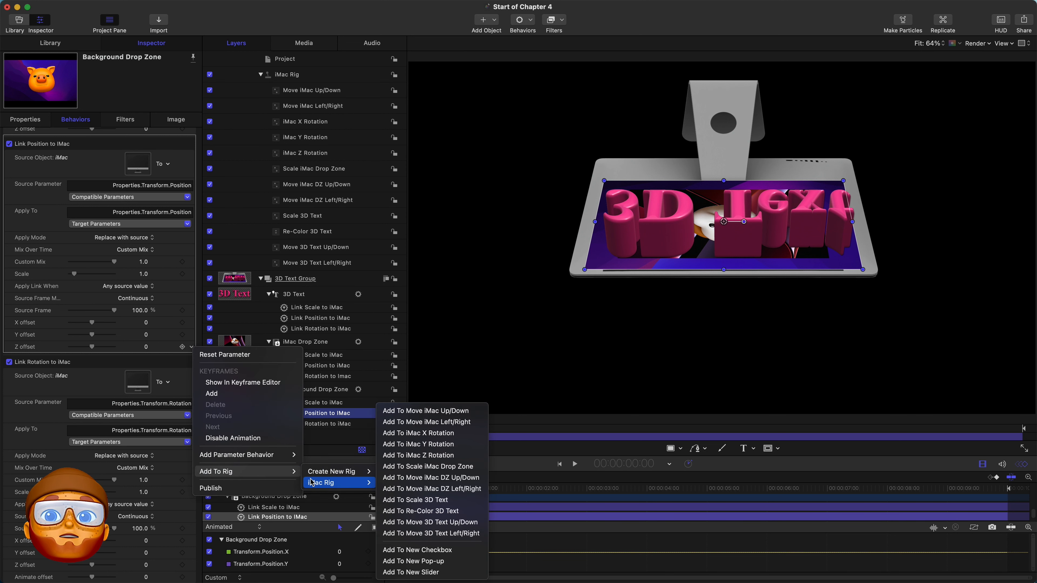
pyautogui.click(420, 433)
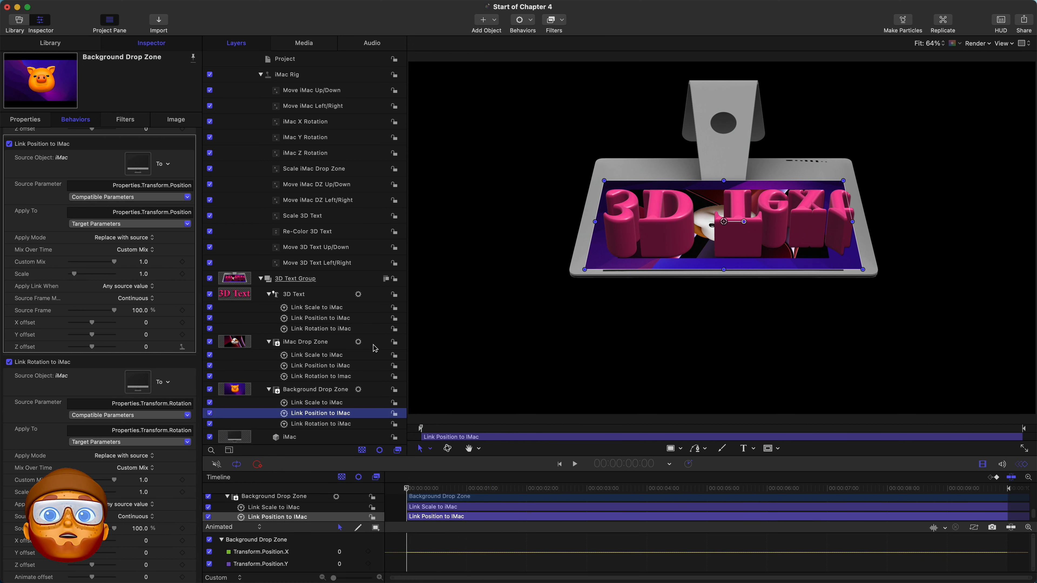
# Add the Z offset of the 3D Text's Link Scale to iMac behavior to the iMac X Rotation widget of iMac Rig.
pyautogui.click(290, 309)
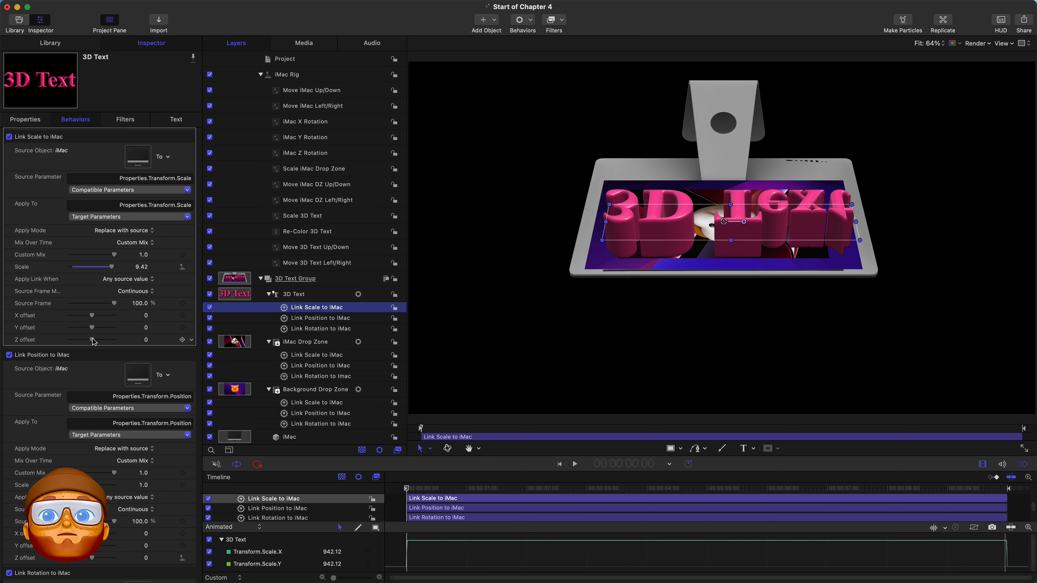
pyautogui.moveTo(92, 339); pyautogui.dragTo(90, 338)
pyautogui.press('super+z')
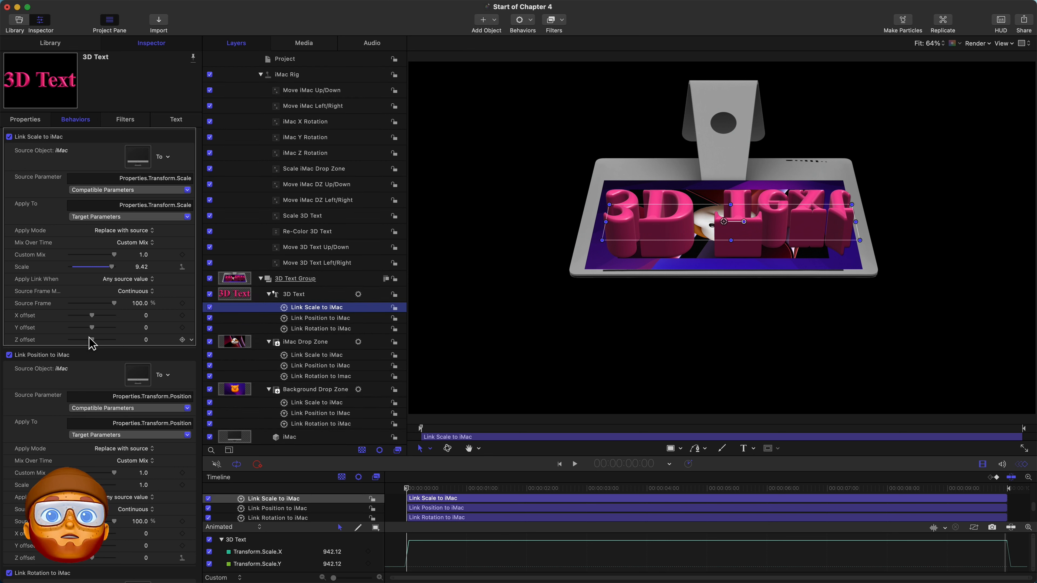
pyautogui.click(192, 341)
pyautogui.moveTo(229, 465)
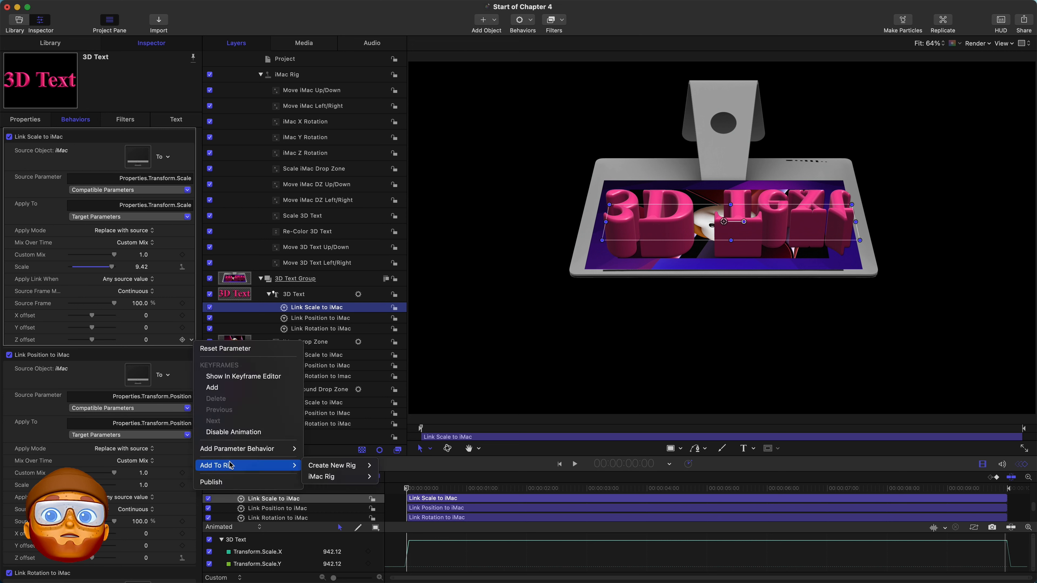
pyautogui.moveTo(329, 478)
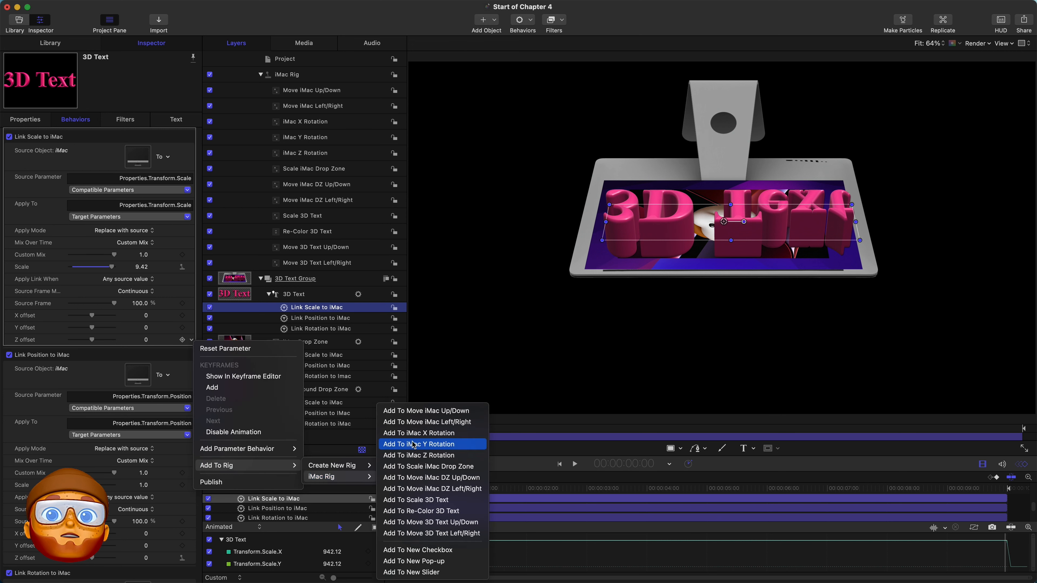
pyautogui.click(417, 434)
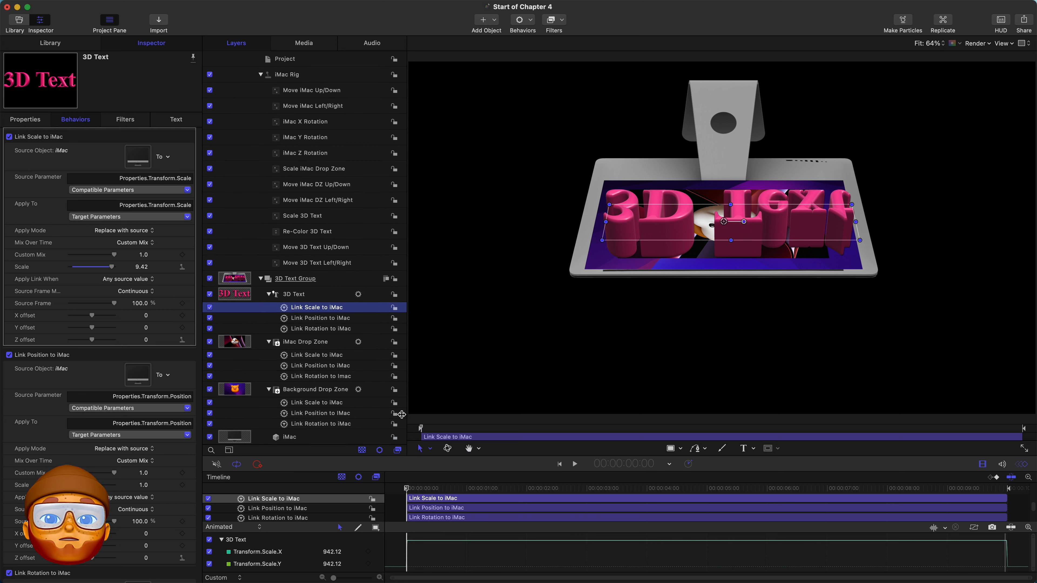
# Show the iMac X Rotation widget's parameters with a much wider slider area and set the canvas zoom to 50%.
pyautogui.click(297, 128)
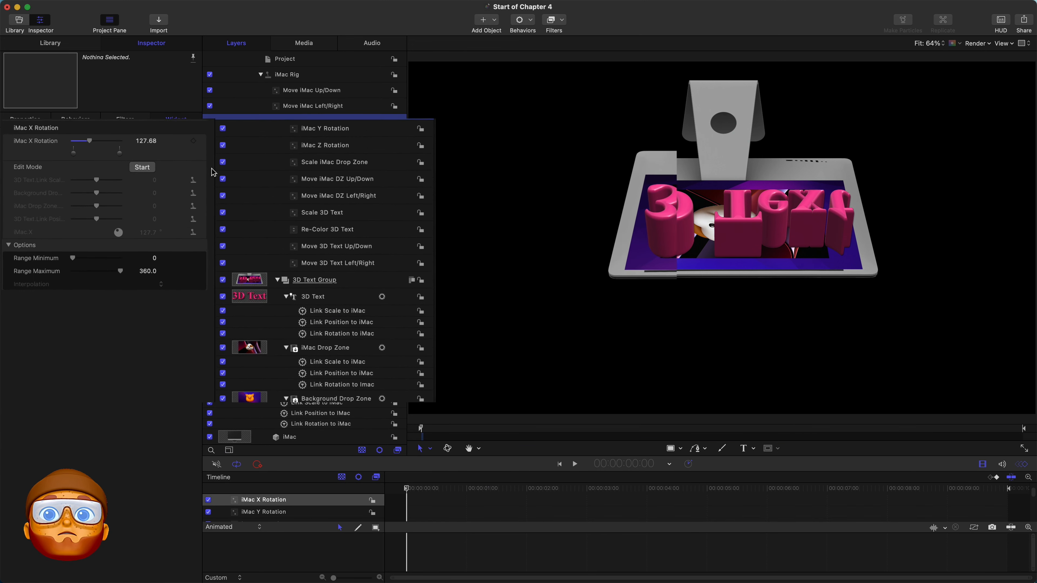
pyautogui.moveTo(203, 174); pyautogui.dragTo(642, 224)
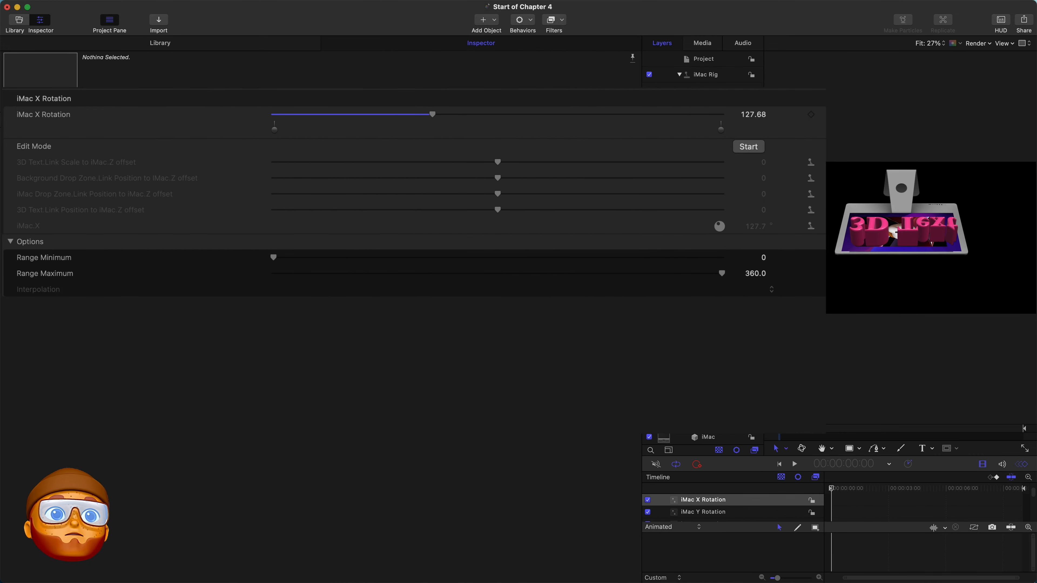
pyautogui.click(920, 45)
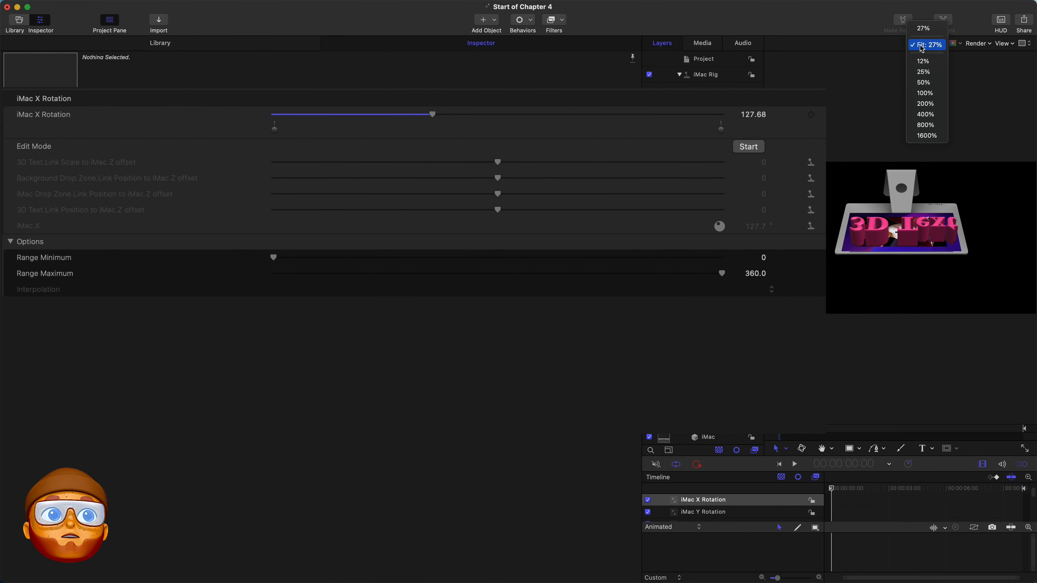
pyautogui.click(924, 83)
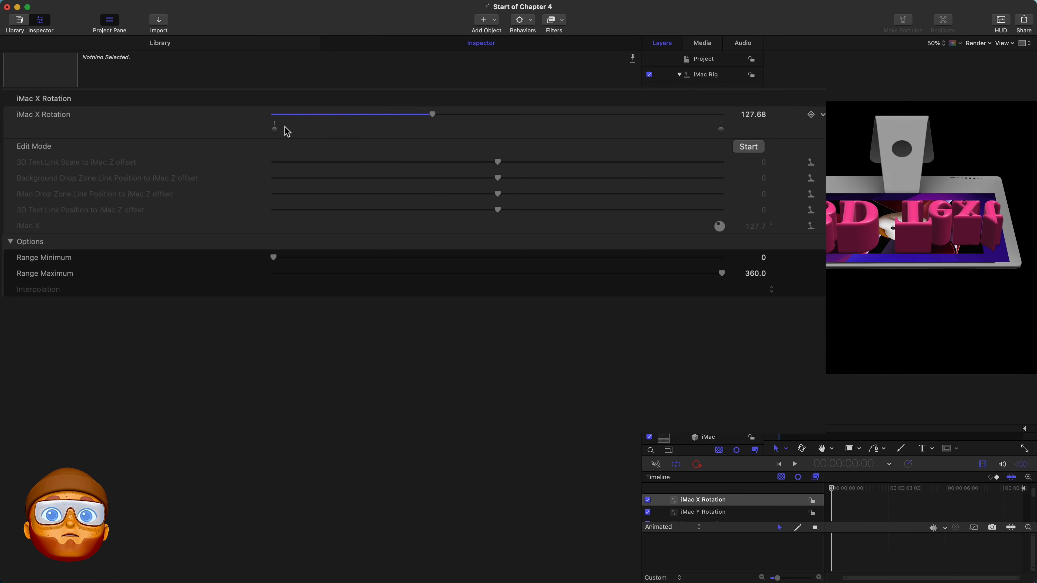
# Add a snapshot to the iMac X Rotation slider at value 90 with iMac.X set to 90°.
pyautogui.click(274, 130)
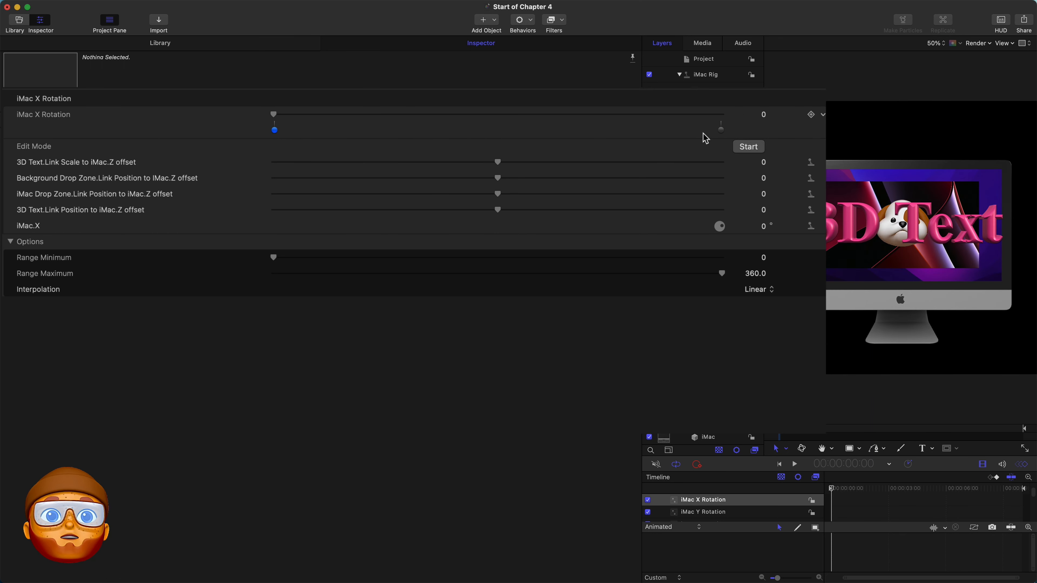
pyautogui.click(721, 130)
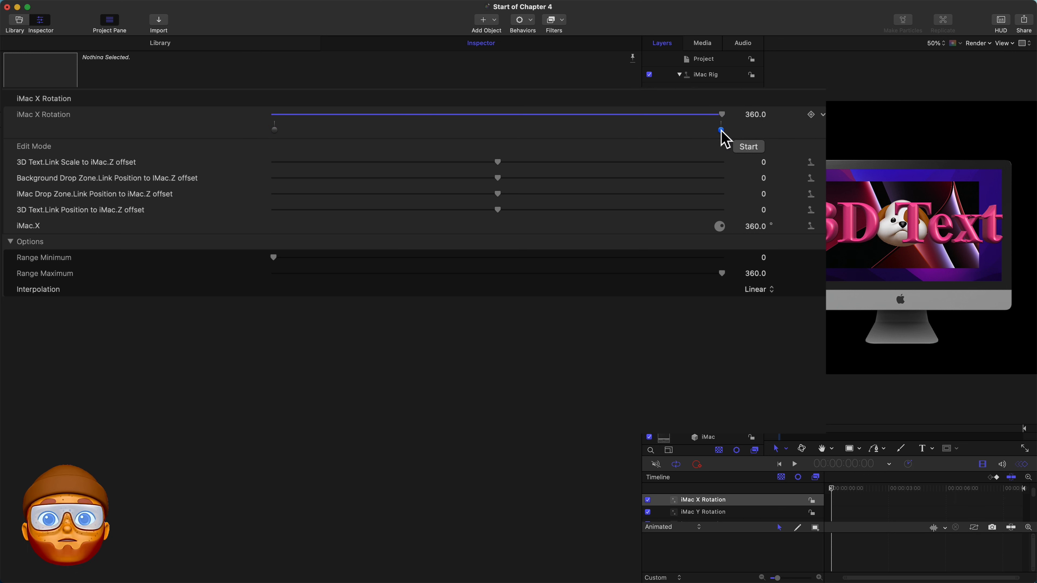
pyautogui.doubleClick(397, 130)
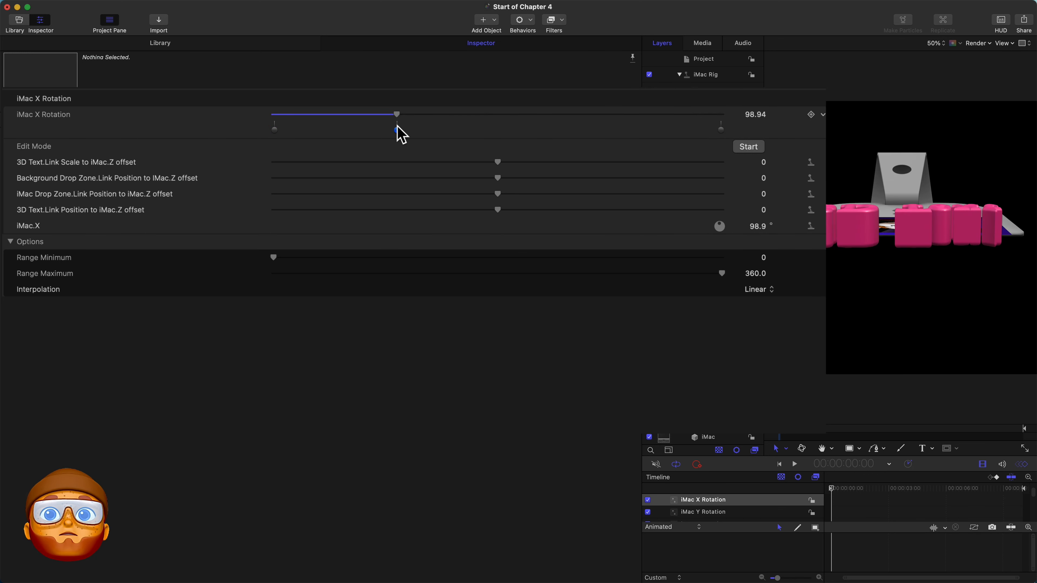
pyautogui.click(757, 230)
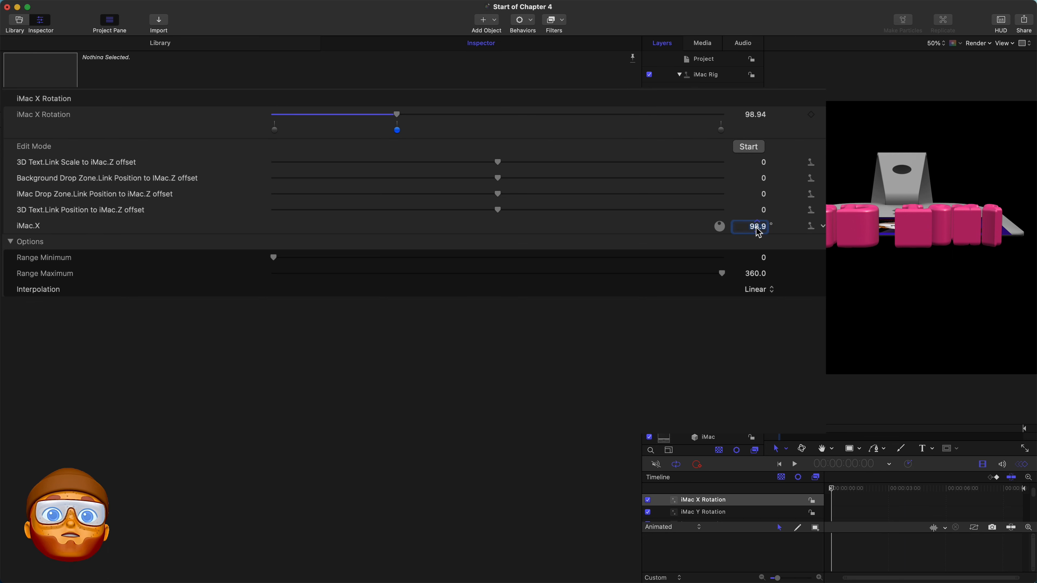
pyautogui.write('9')
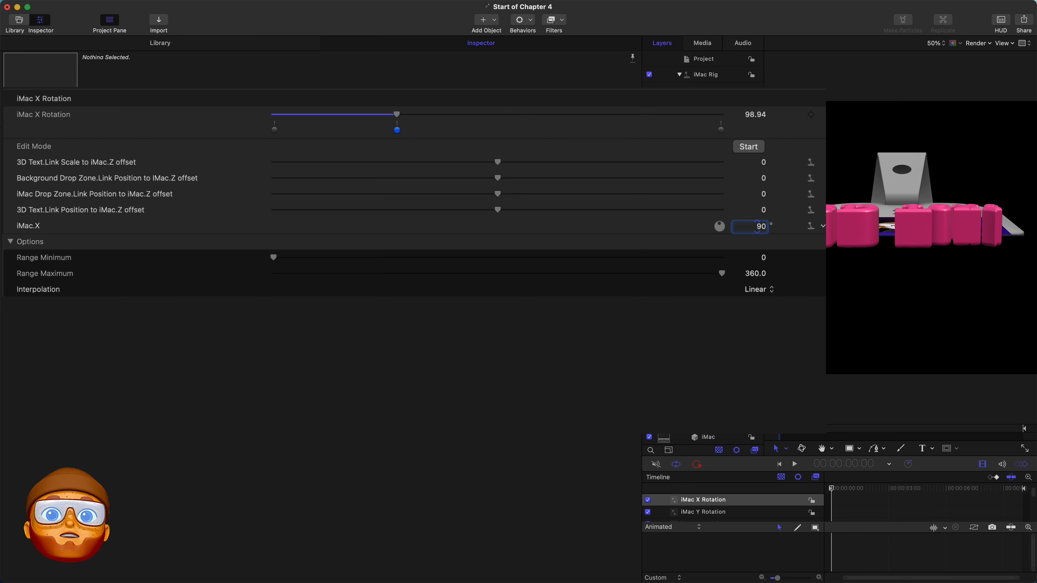
pyautogui.write('0')
pyautogui.press('Return')
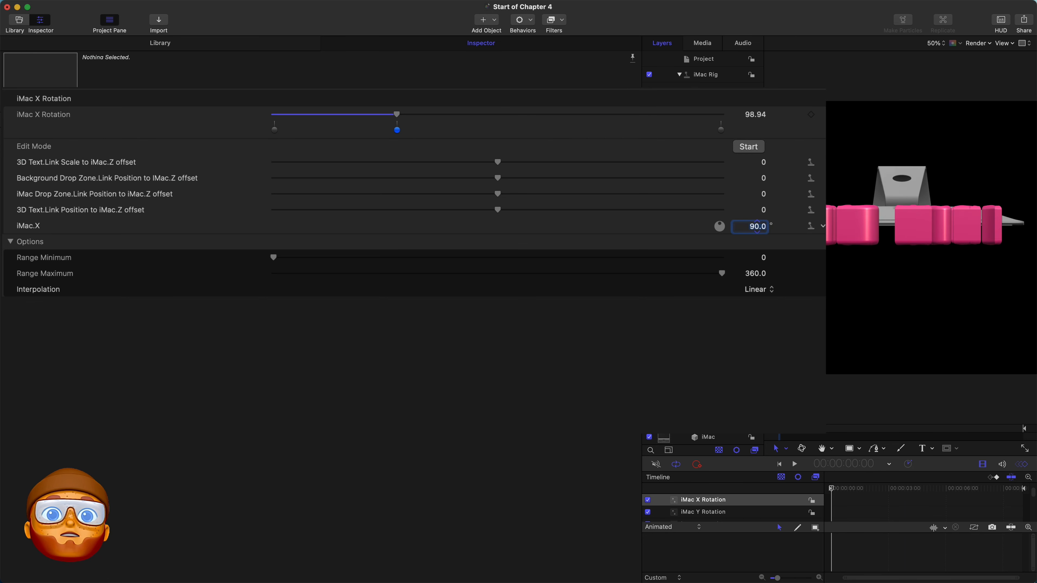
pyautogui.doubleClick(397, 130)
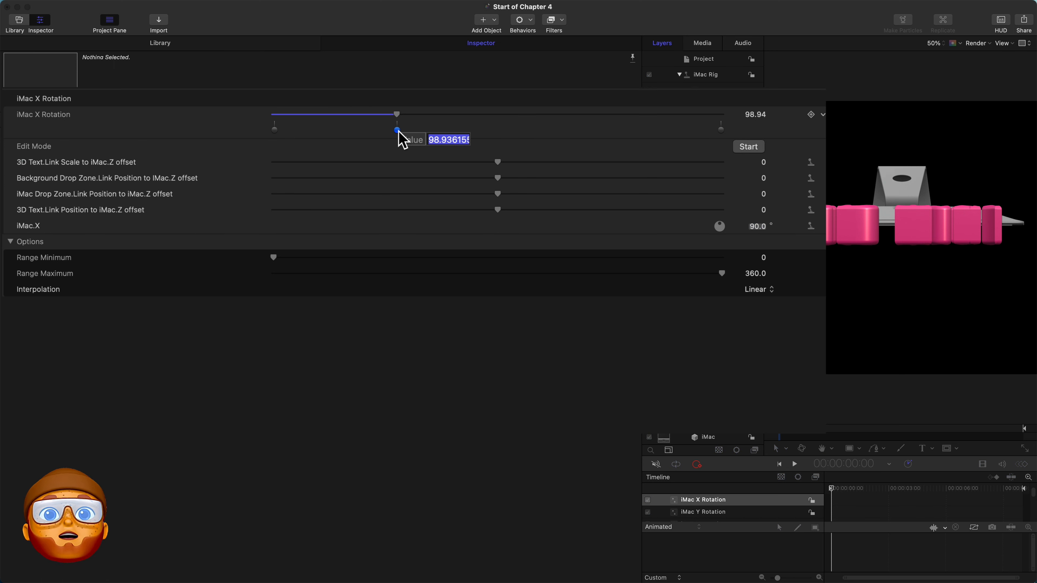
pyautogui.write('90')
pyautogui.press('Return')
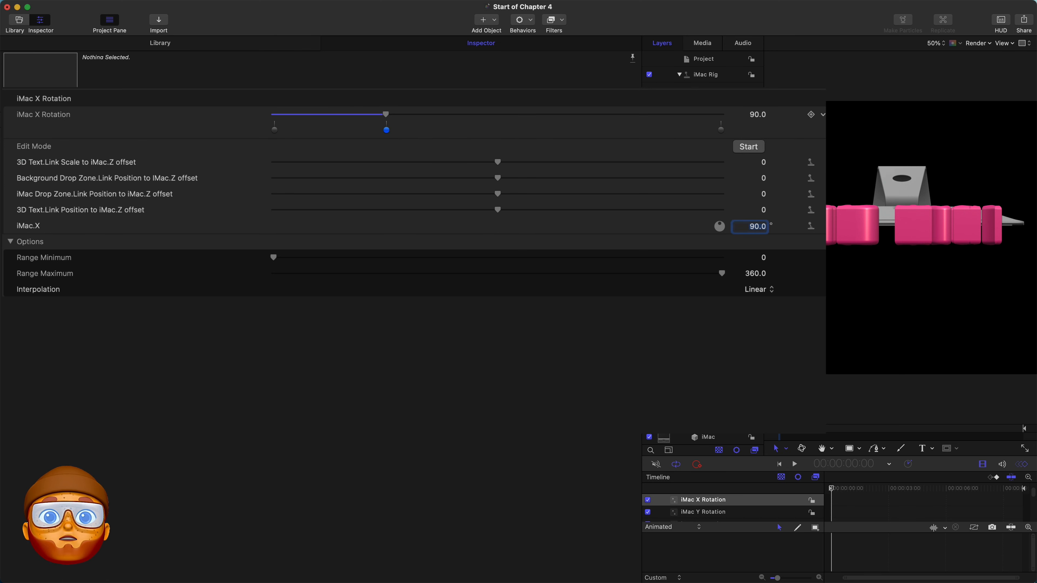
# Add another snapshot to the iMac X Rotation slider at value 270 with iMac.X set to 270°.
pyautogui.click(604, 125)
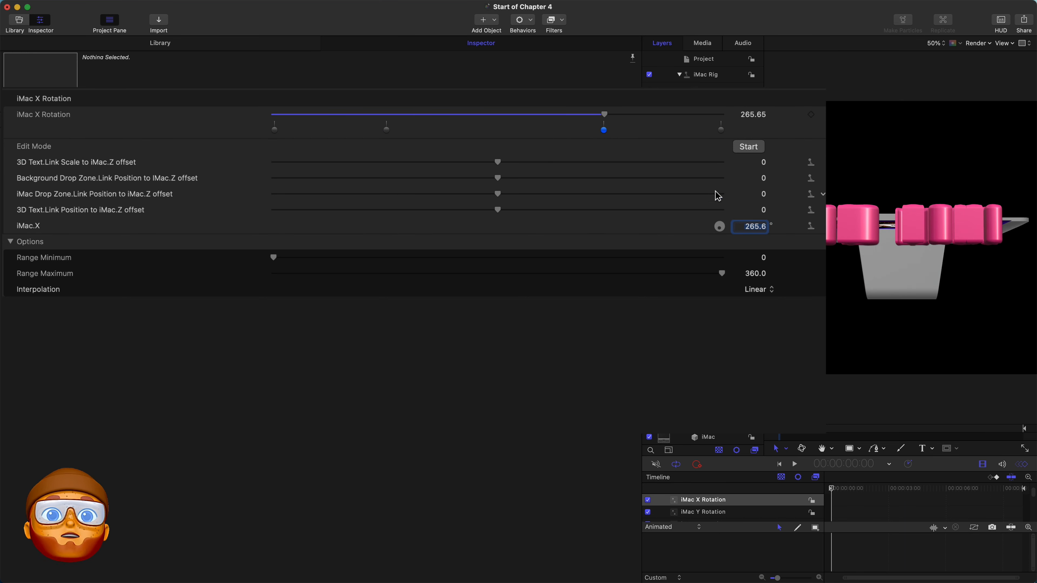
pyautogui.write('270')
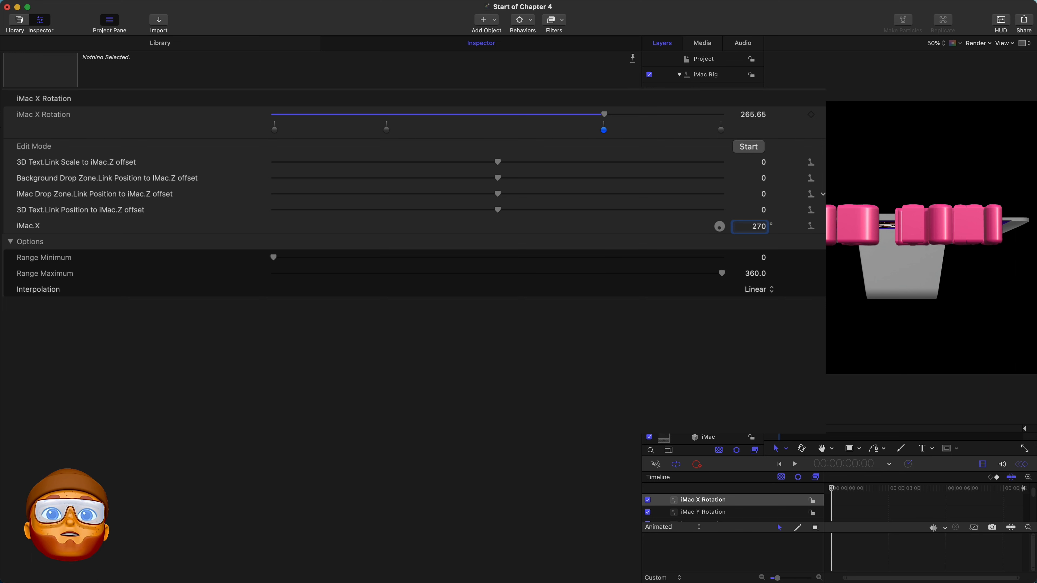
pyautogui.press('Return')
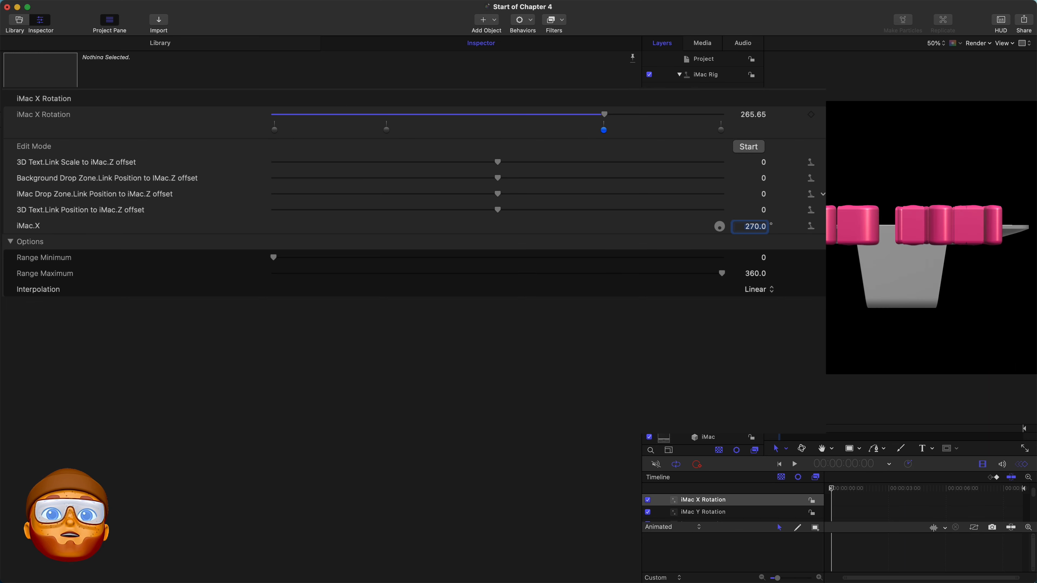
pyautogui.doubleClick(603, 131)
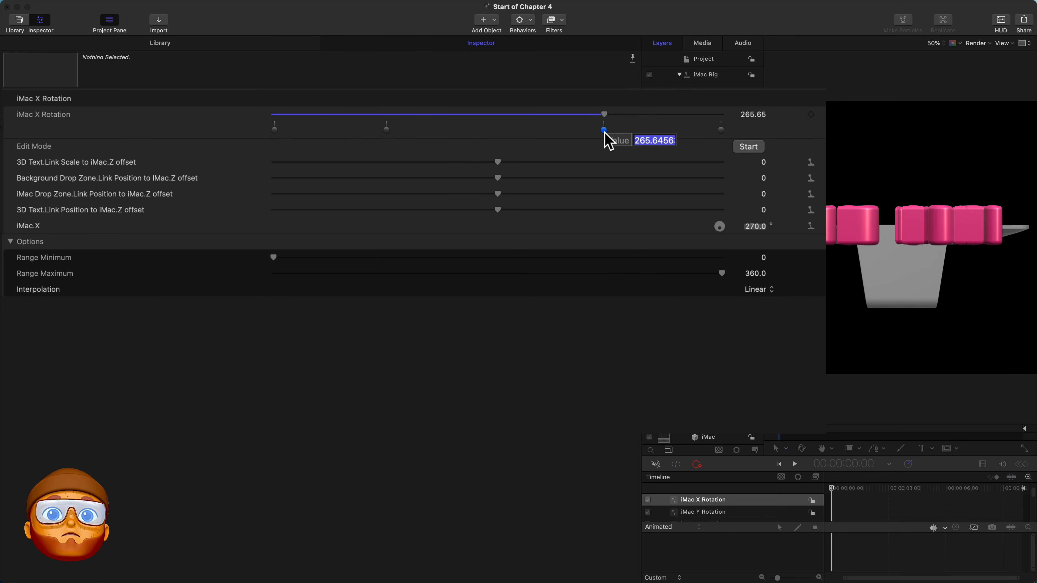
pyautogui.write('270')
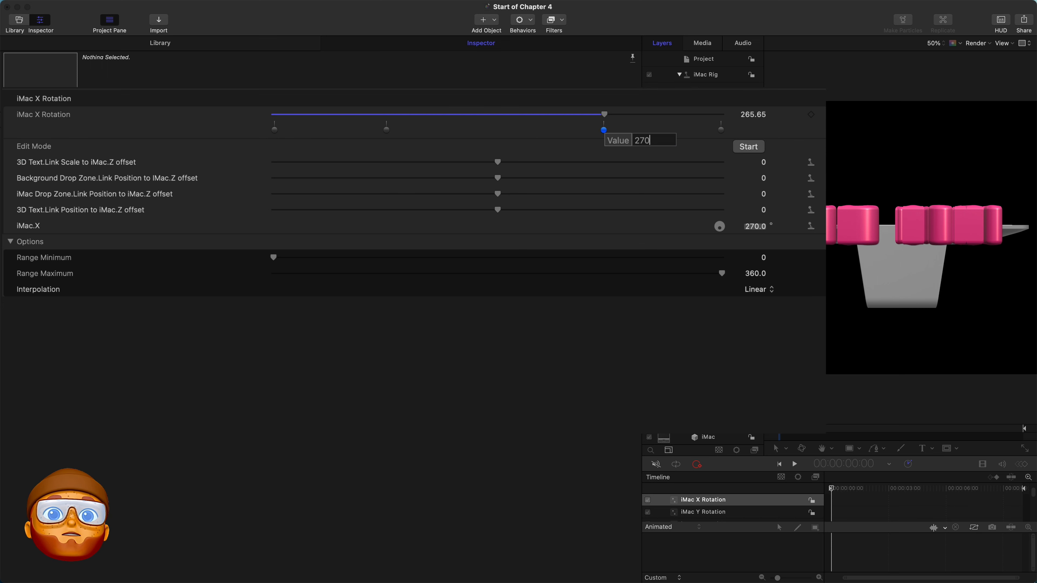
pyautogui.press('Return')
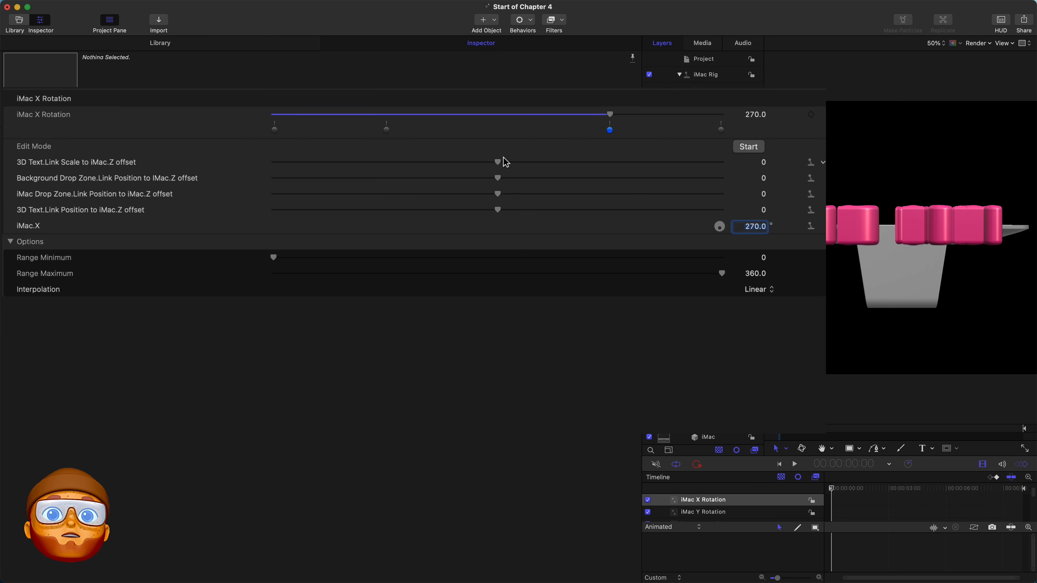
# Add three snapshots below 90 on the iMac X Rotation slider, at about 80.5, 69.8 and 57.3.
pyautogui.doubleClick(374, 129)
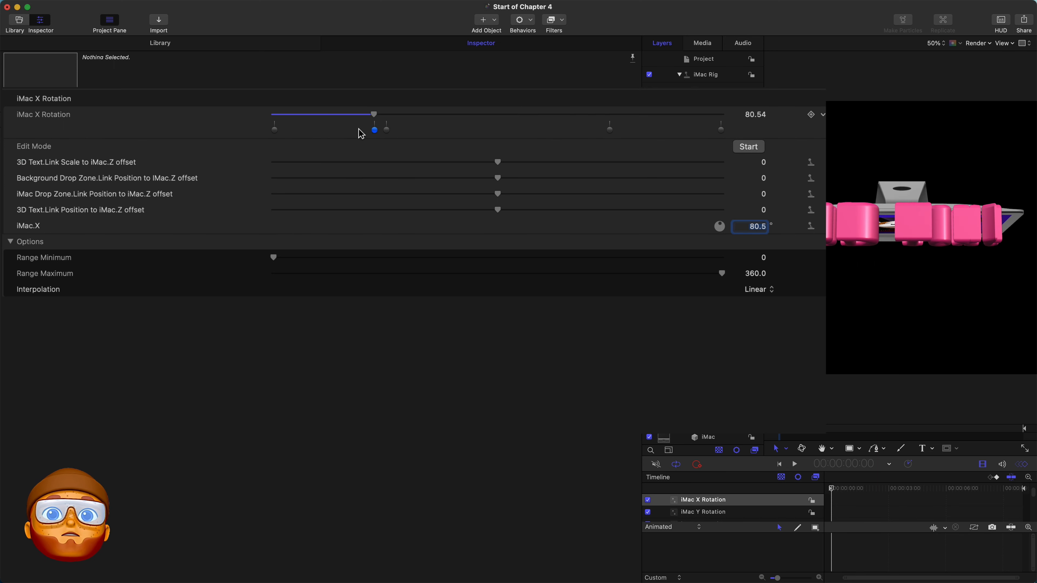
pyautogui.doubleClick(360, 129)
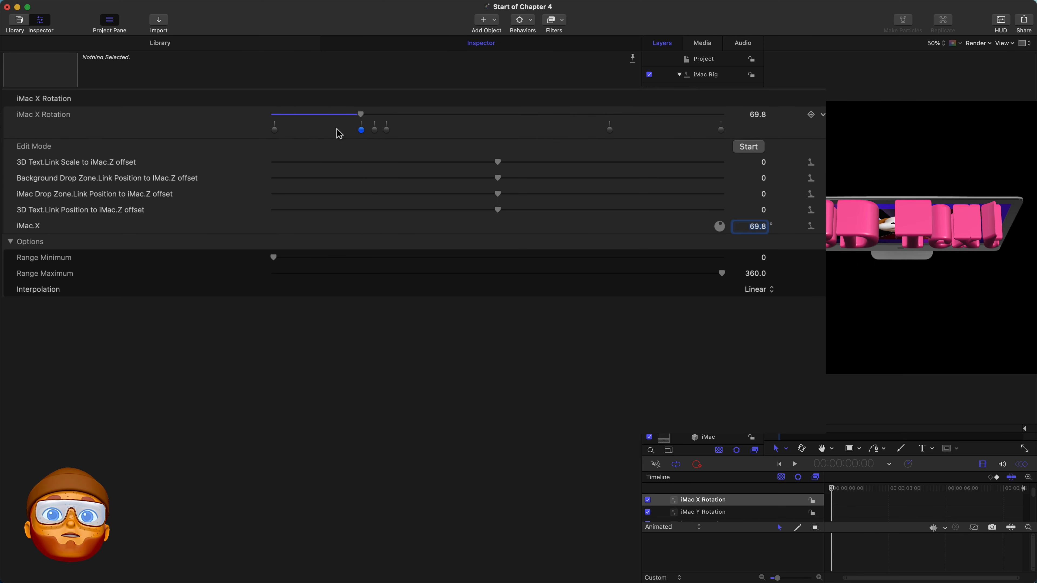
pyautogui.doubleClick(345, 129)
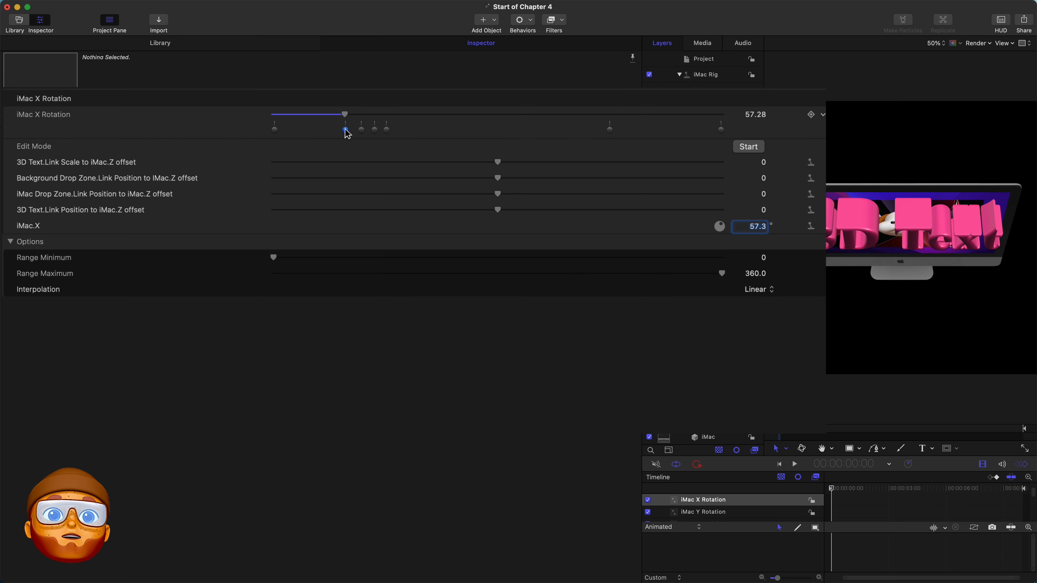
# Set iMac.X to 90° at each of the three snapshots just below 90 on the iMac X Rotation slider.
pyautogui.write('90')
pyautogui.press('Return')
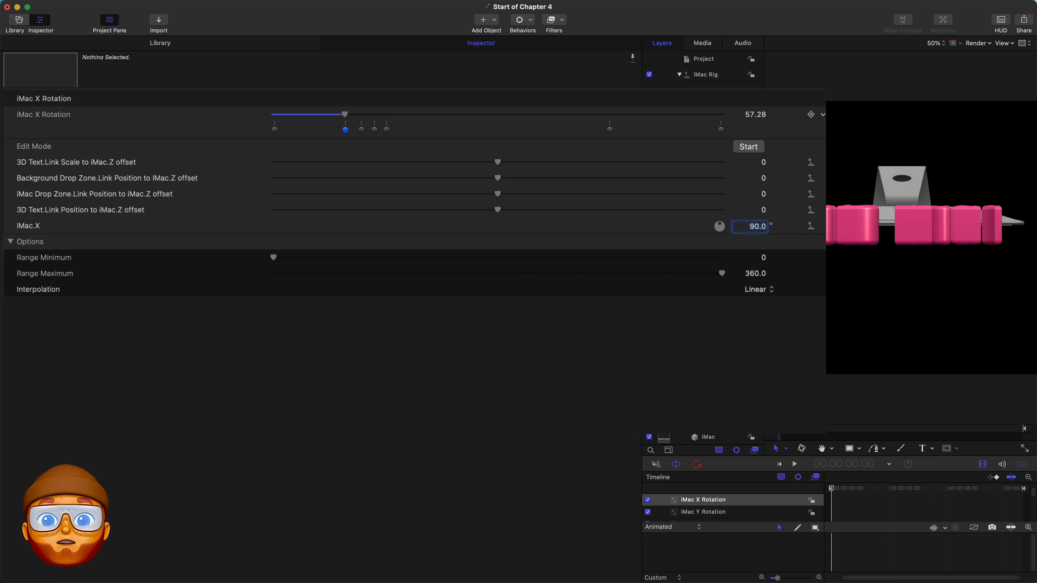
pyautogui.click(362, 129)
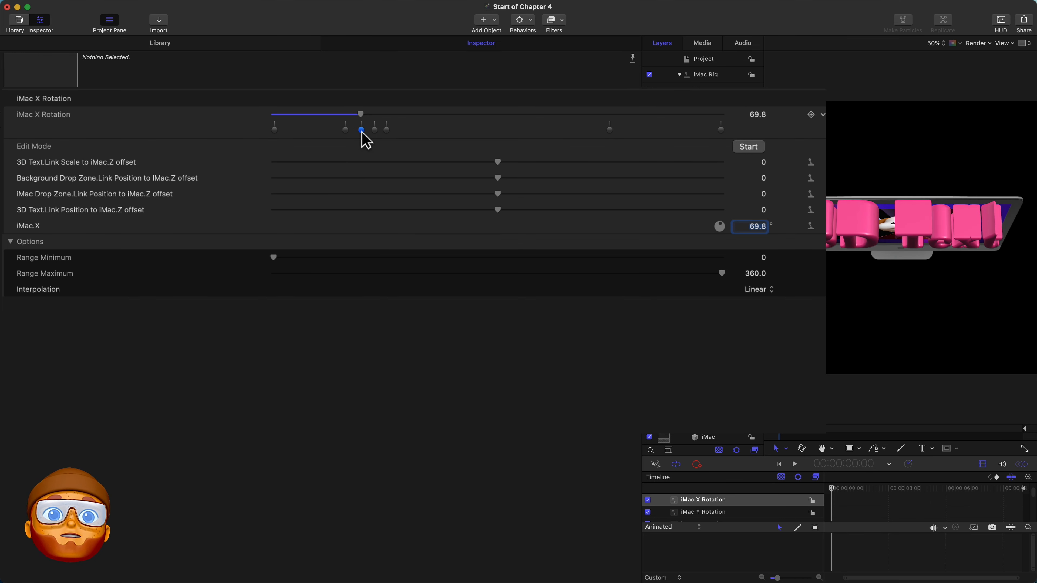
pyautogui.write('90')
pyautogui.press('Return')
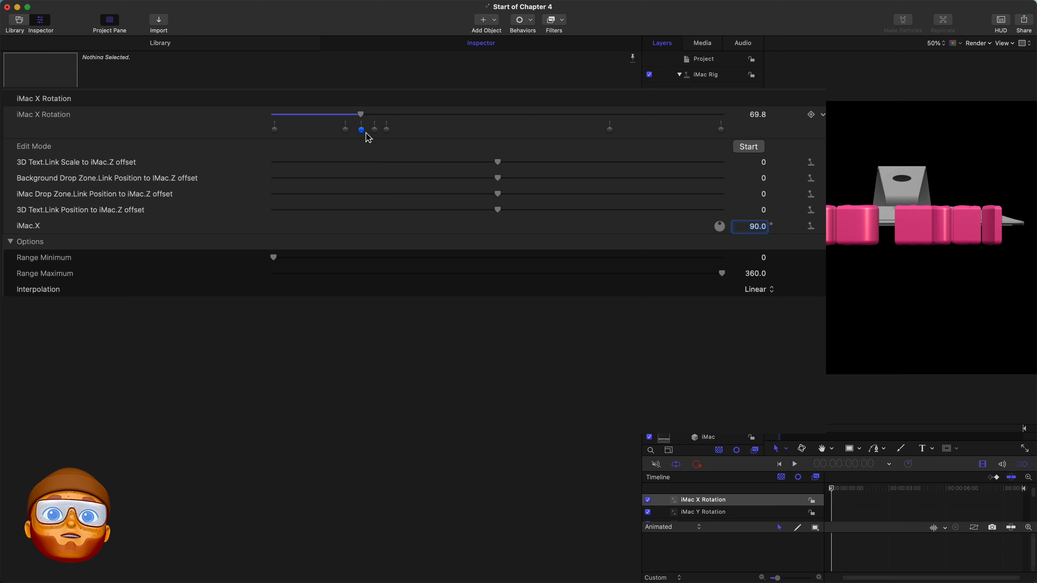
pyautogui.click(374, 130)
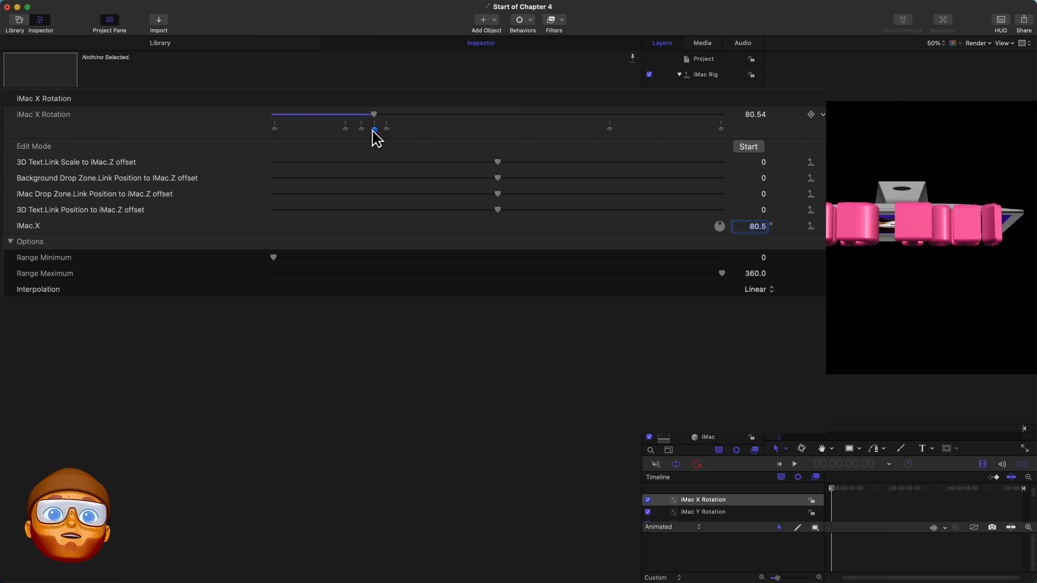
pyautogui.write('9')
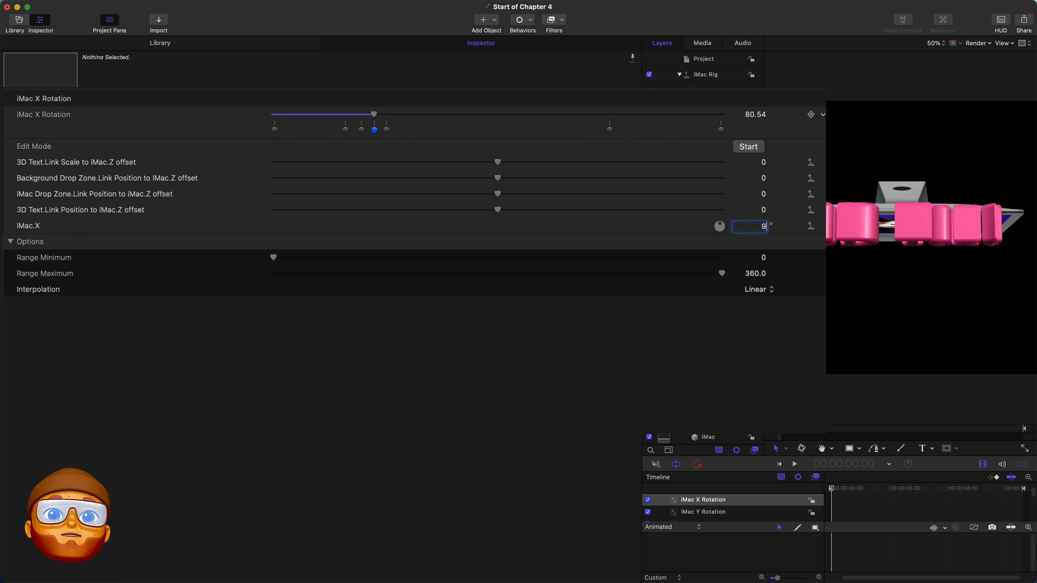
pyautogui.write('0')
pyautogui.press('Return')
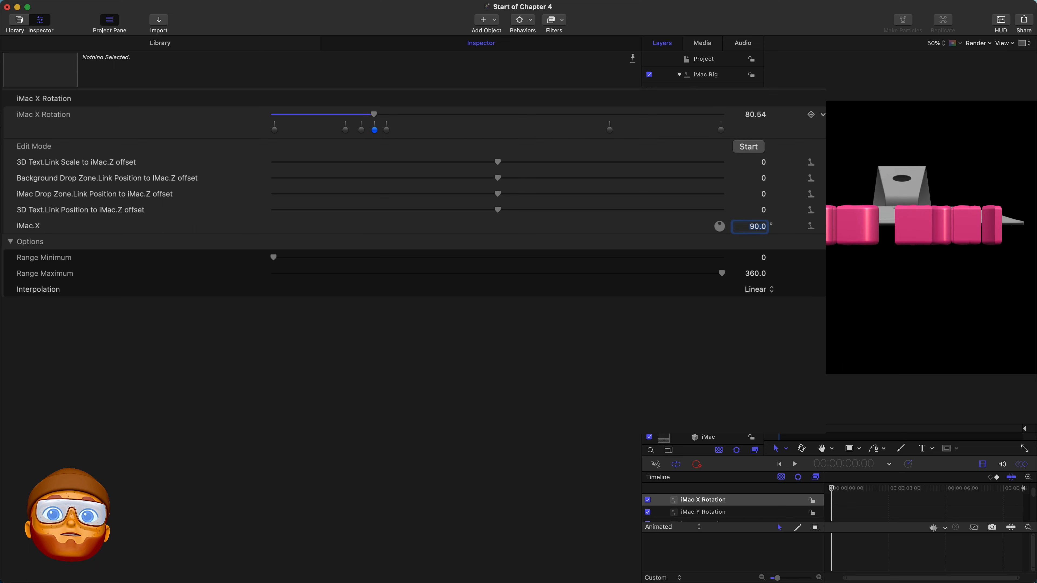
pyautogui.click(386, 130)
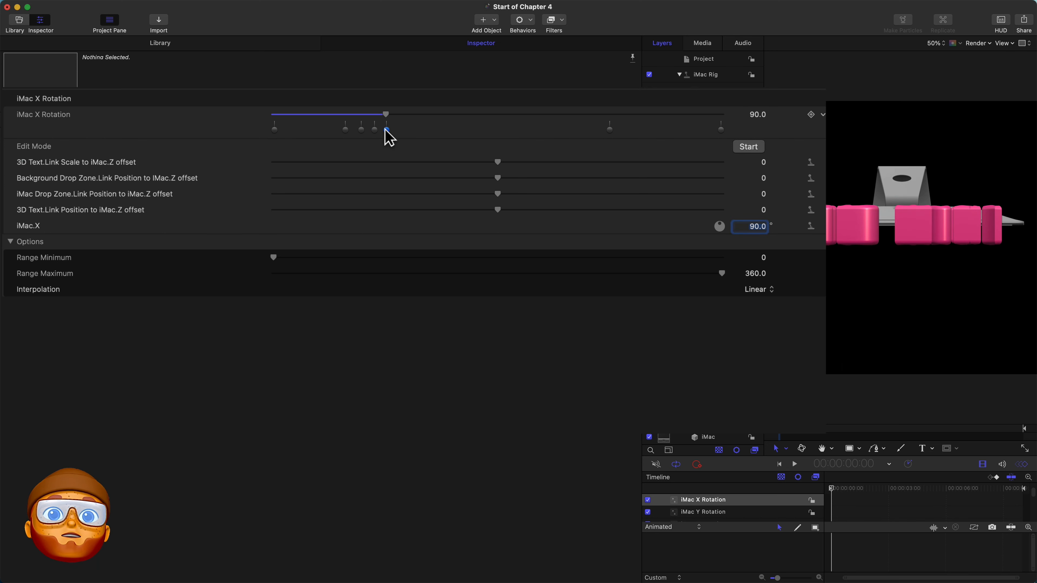
# Add three snapshots above 270 on the iMac X Rotation slider, the last two at about 292.6 and 306.2.
pyautogui.click(623, 130)
pyautogui.click(637, 130)
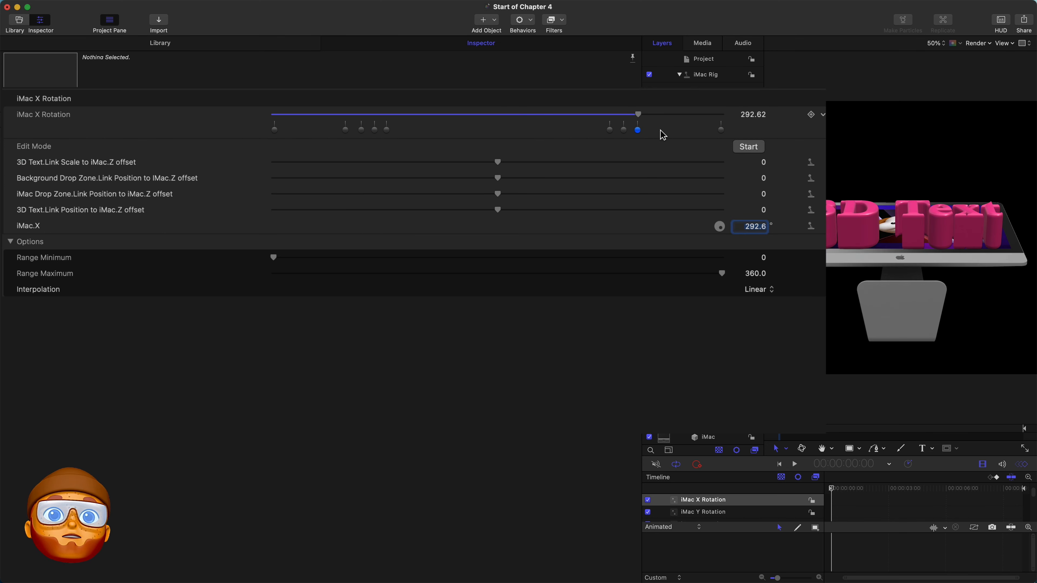
pyautogui.click(654, 130)
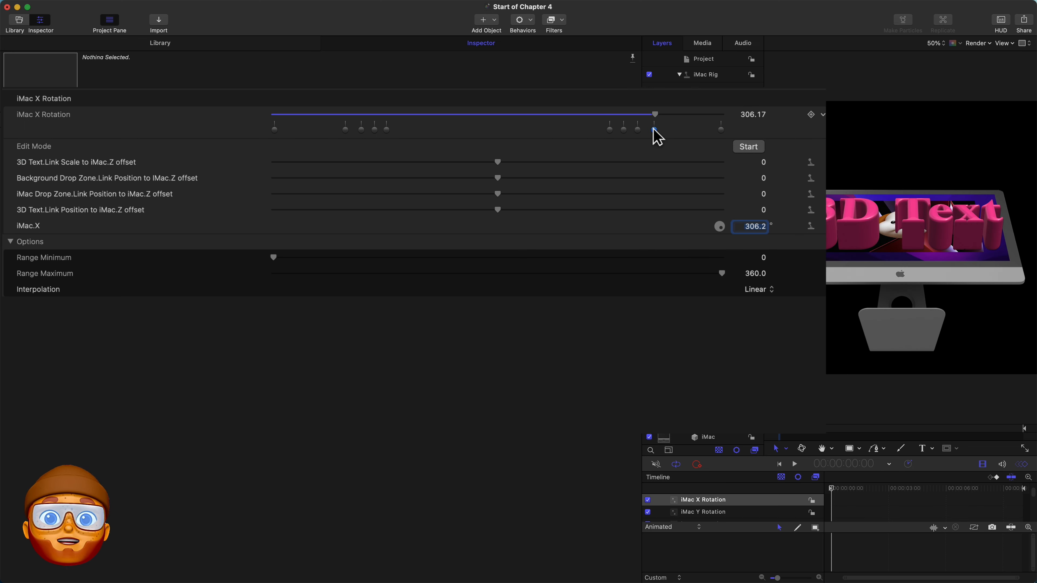
# Set iMac.X to 270° at each of the three snapshots just above 270 on the iMac X Rotation slider.
pyautogui.write('27')
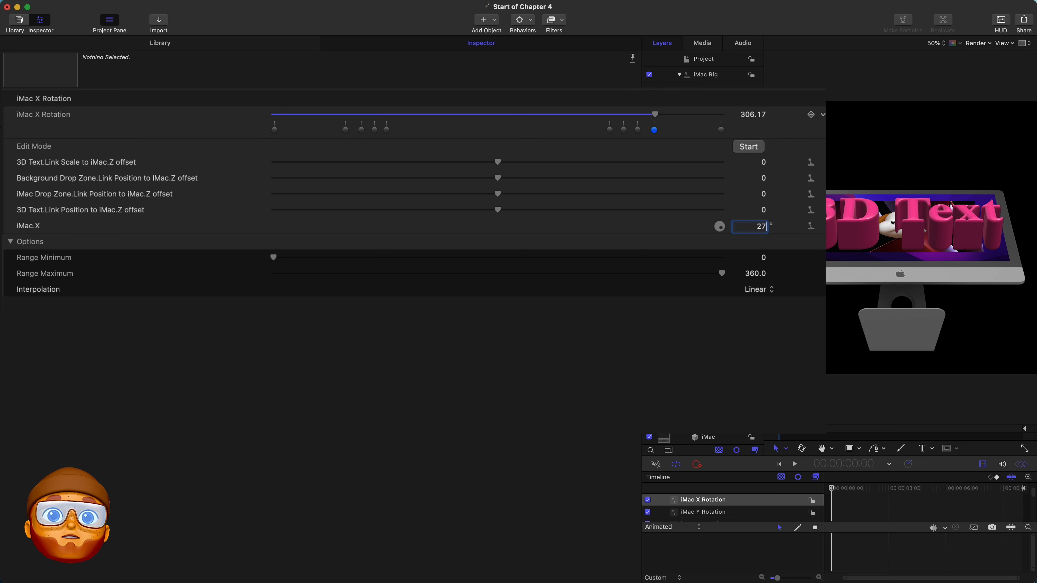
pyautogui.write('0')
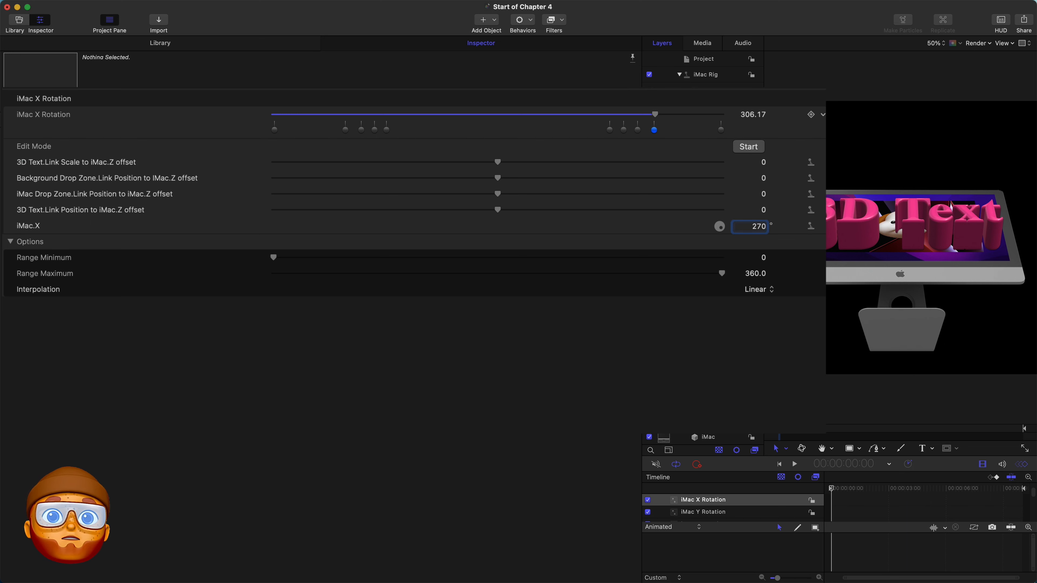
pyautogui.press('Return')
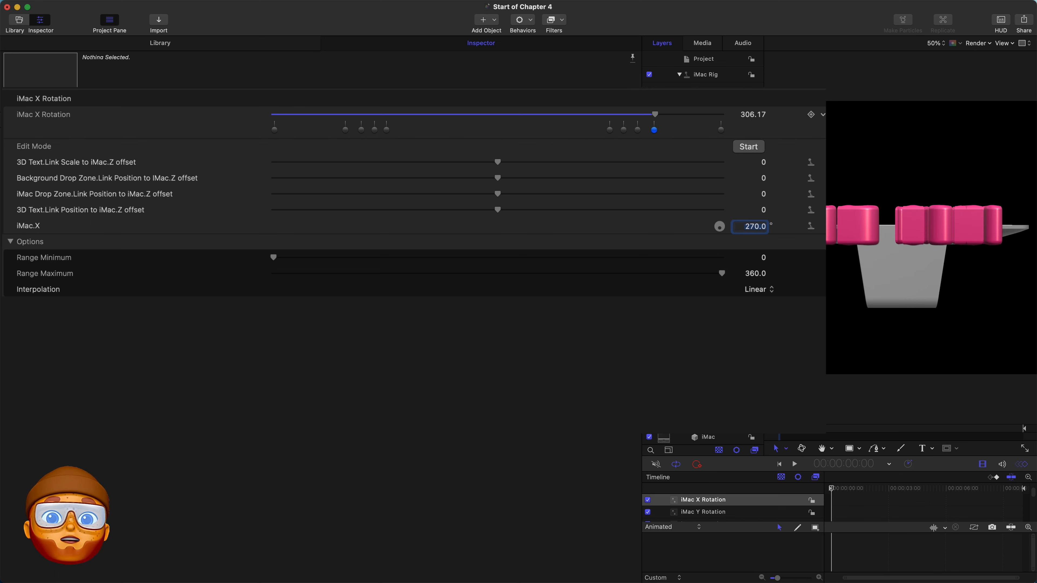
pyautogui.click(637, 129)
pyautogui.write('2')
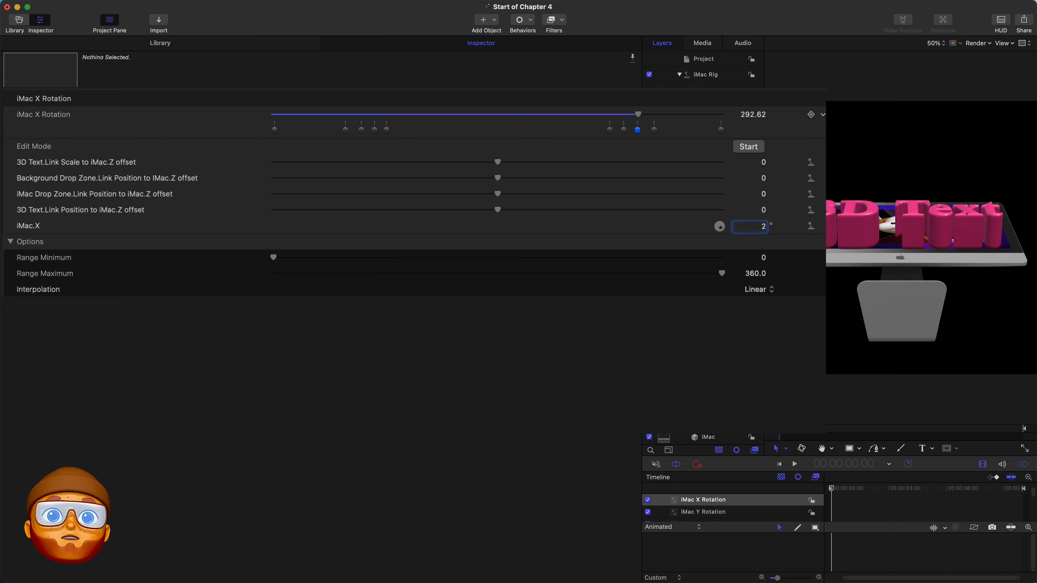
pyautogui.write('7')
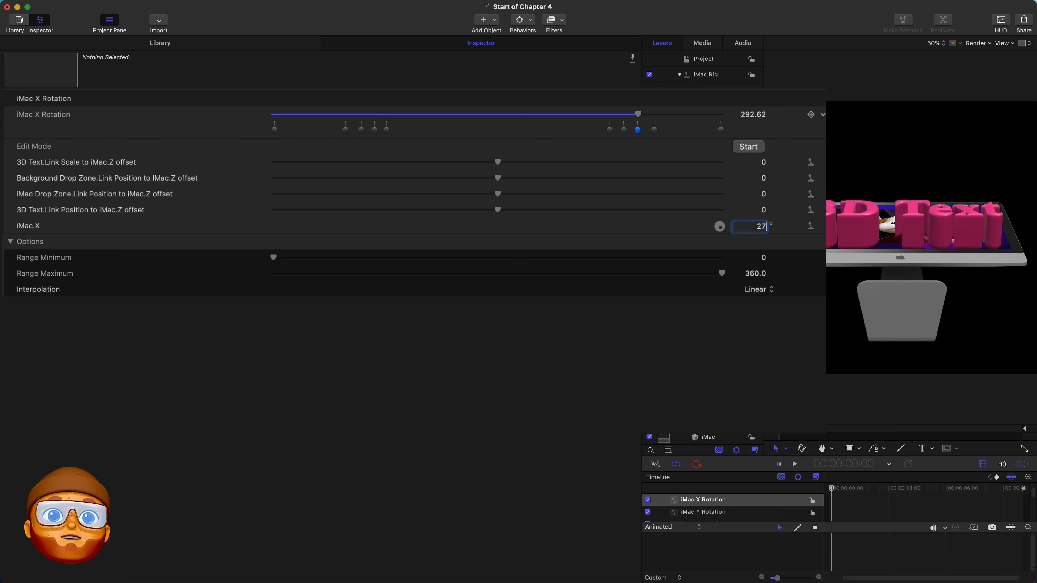
pyautogui.write('0')
pyautogui.press('Return')
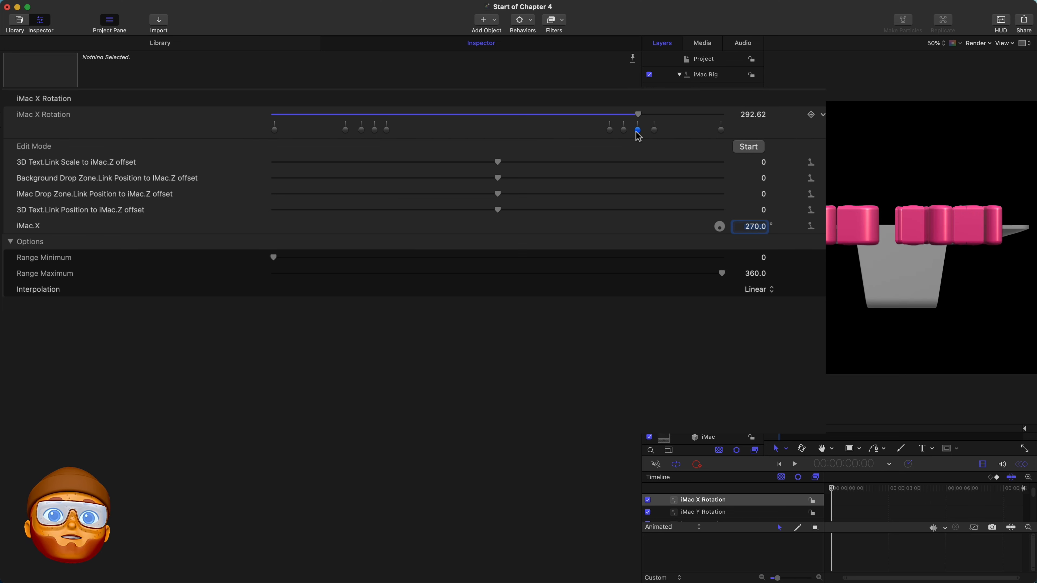
pyautogui.click(624, 130)
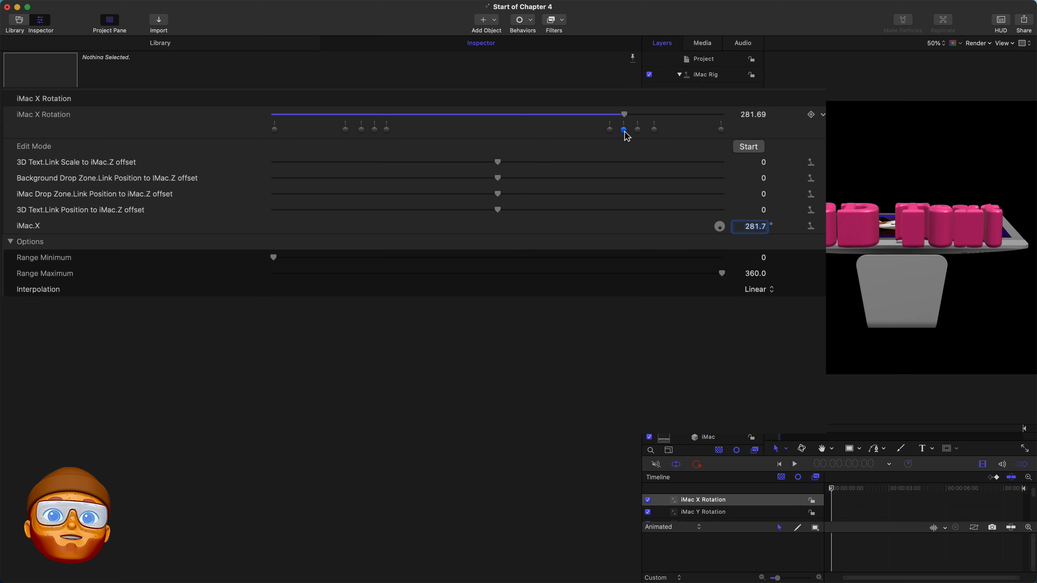
pyautogui.write('270')
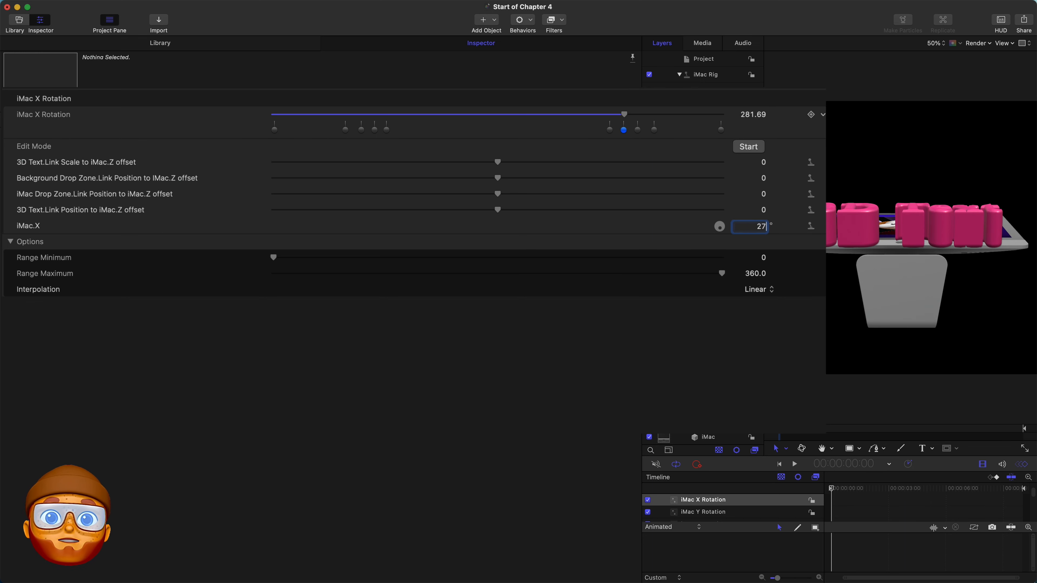
pyautogui.press('Return')
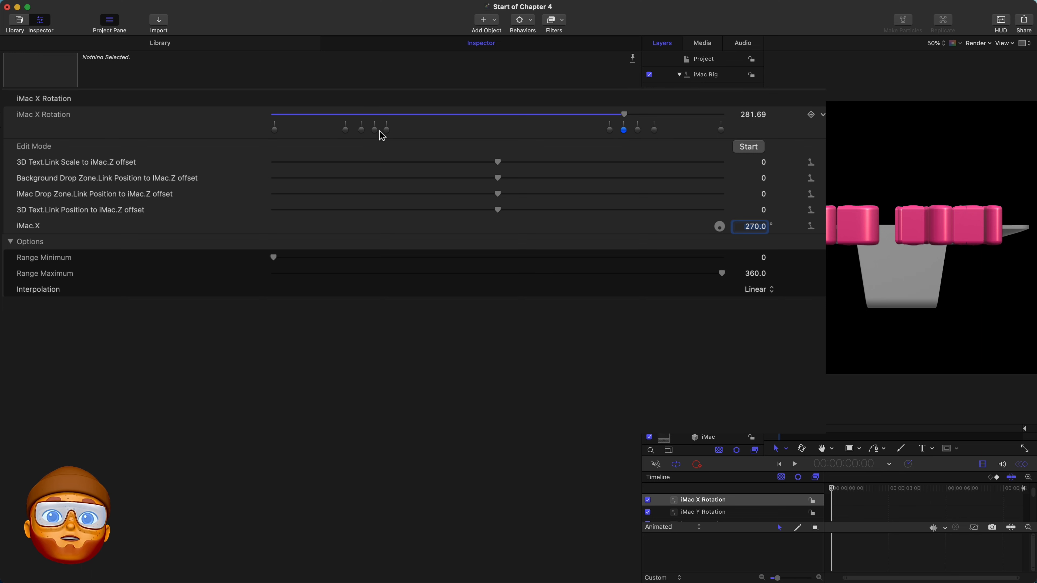
# At the snapshot at about 69.8, set the Background Drop Zone.Link Position to iMac.Z offset to -5000000.
pyautogui.doubleClick(361, 130)
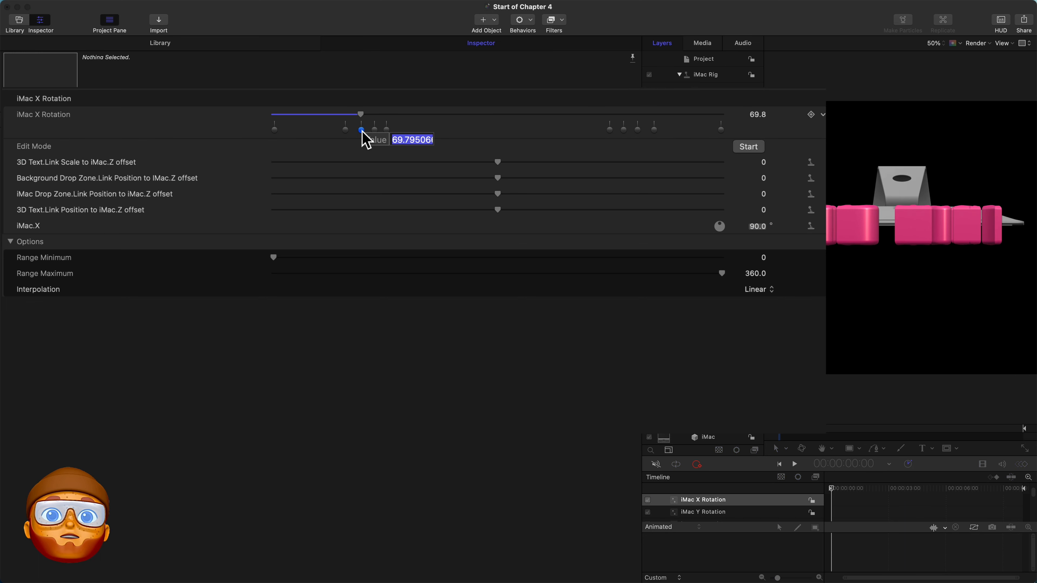
pyautogui.click(758, 182)
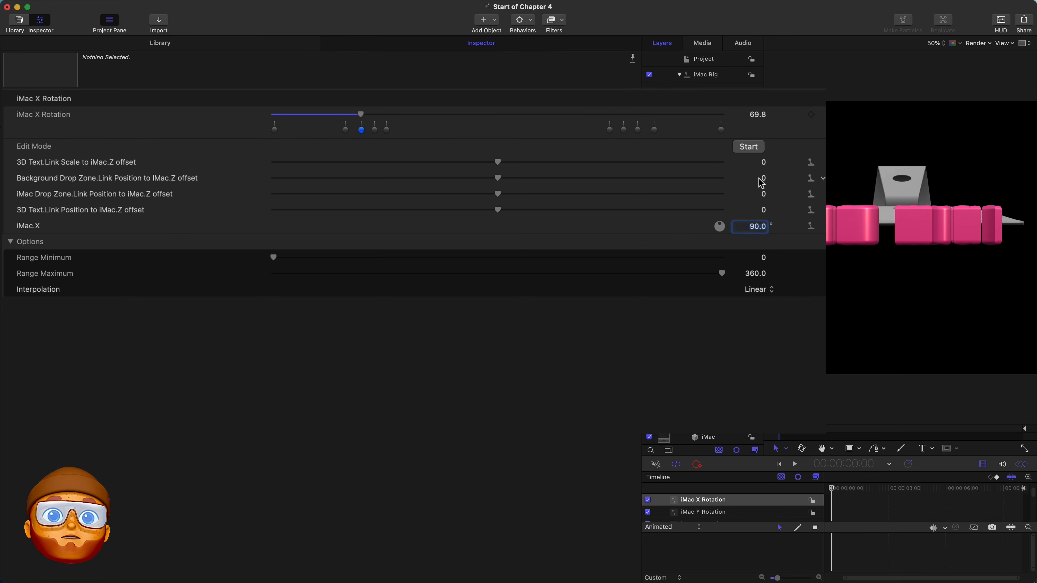
pyautogui.click(762, 179)
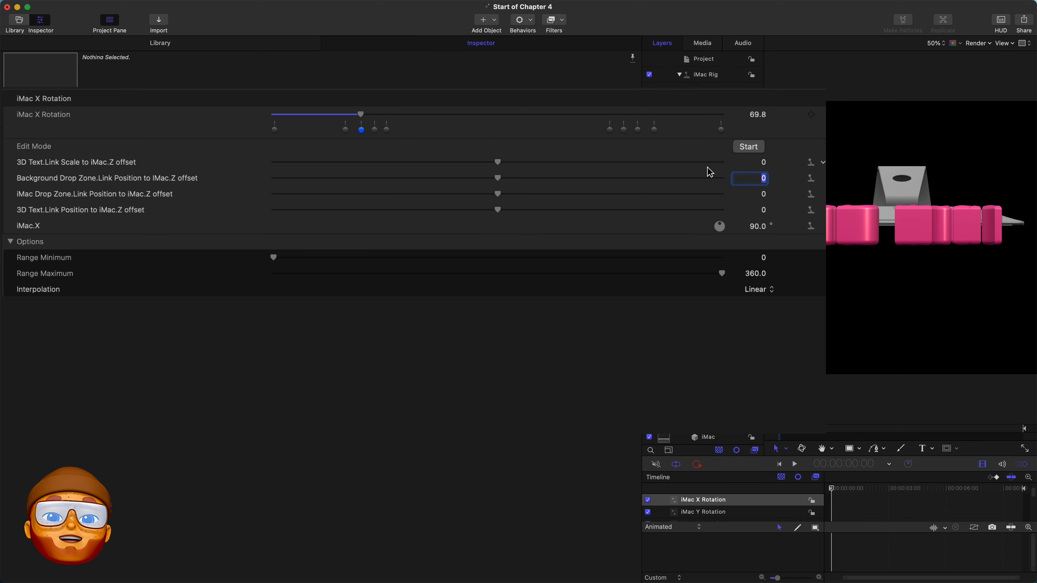
pyautogui.write('-')
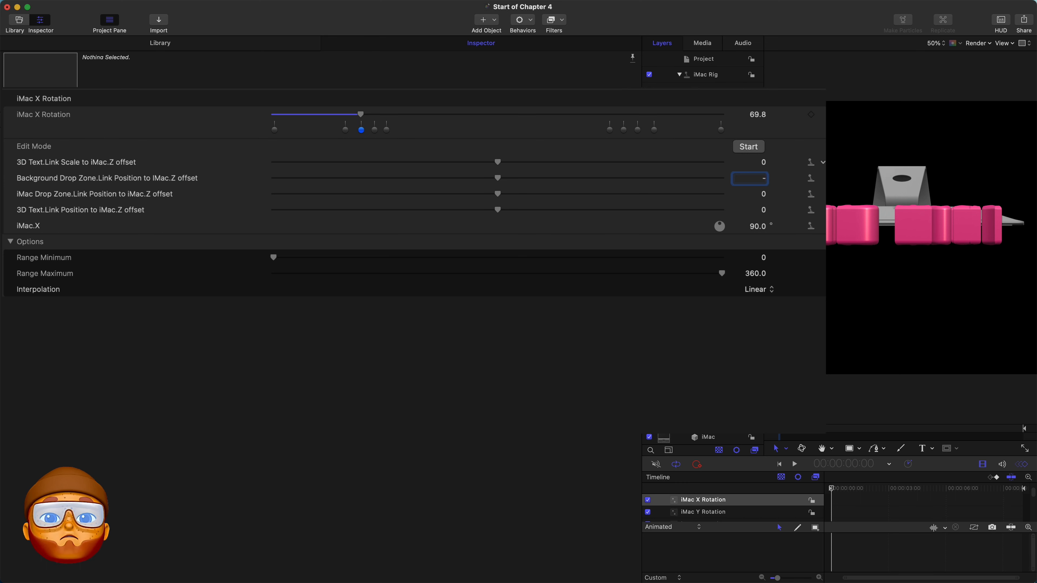
pyautogui.write('500')
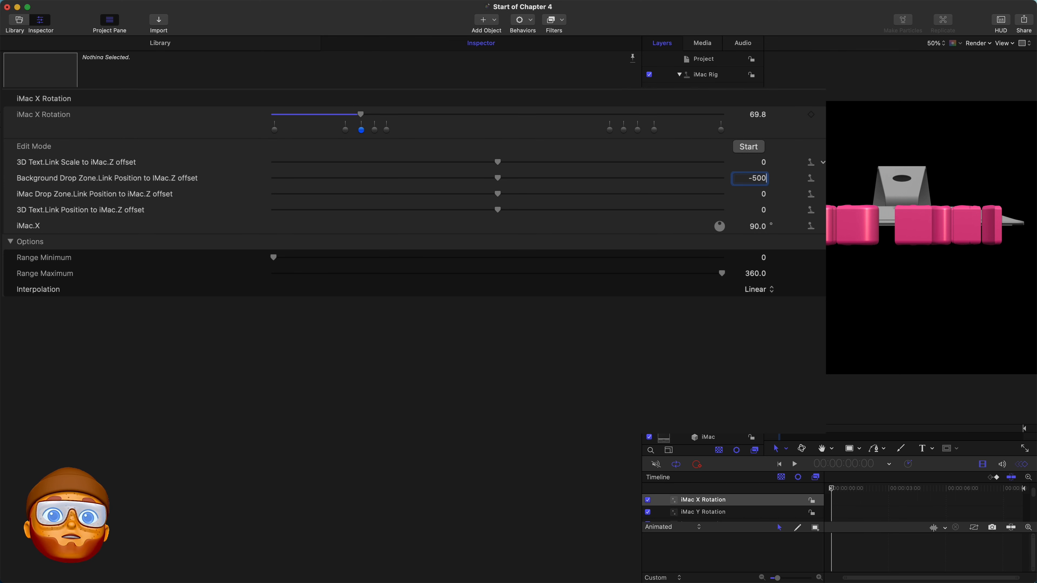
pyautogui.write('0000')
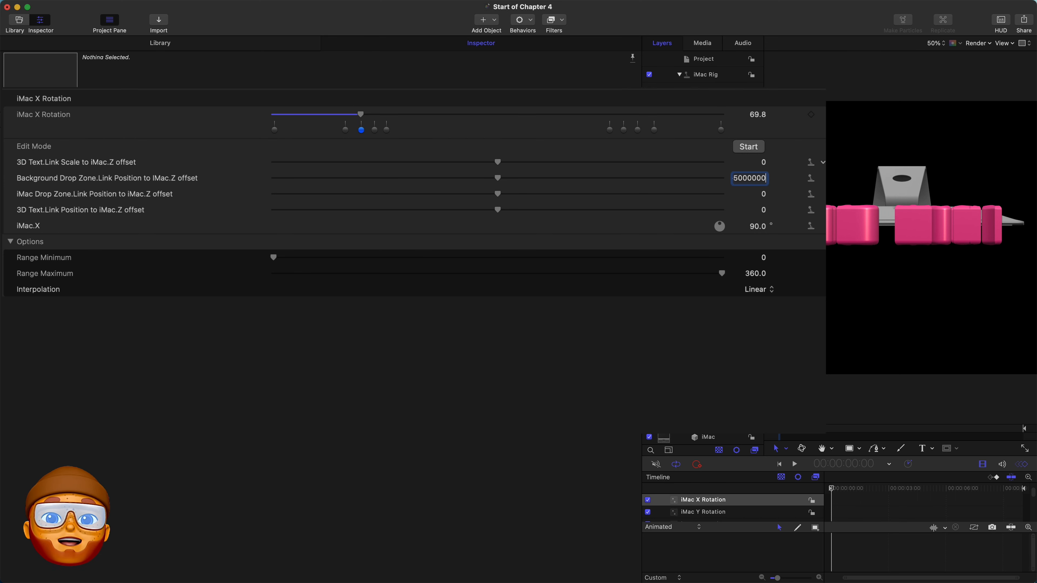
pyautogui.press('Return')
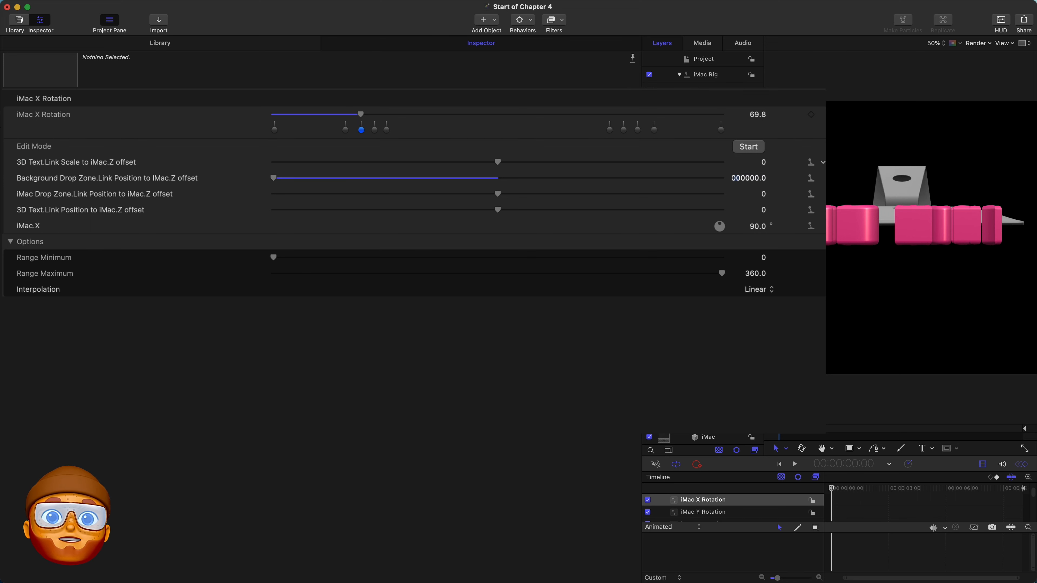
# Copy the background drop zone's position offset to the iMac Drop Zone and 3D Text Link Position to iMac.Z offsets at the same snapshot.
pyautogui.doubleClick(756, 186)
pyautogui.press('super+c')
pyautogui.rightClick(757, 188)
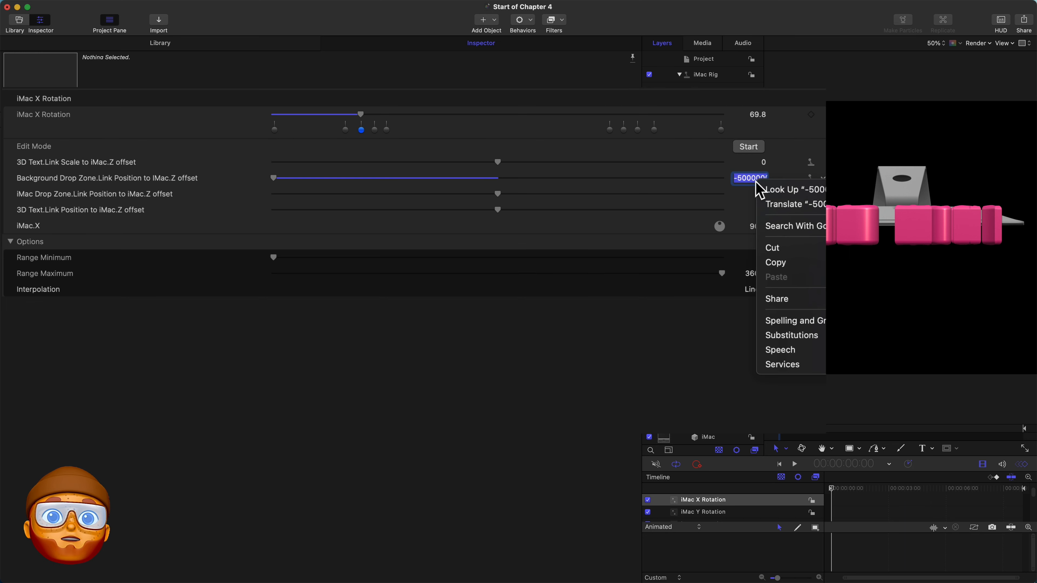
pyautogui.click(774, 262)
pyautogui.doubleClick(762, 195)
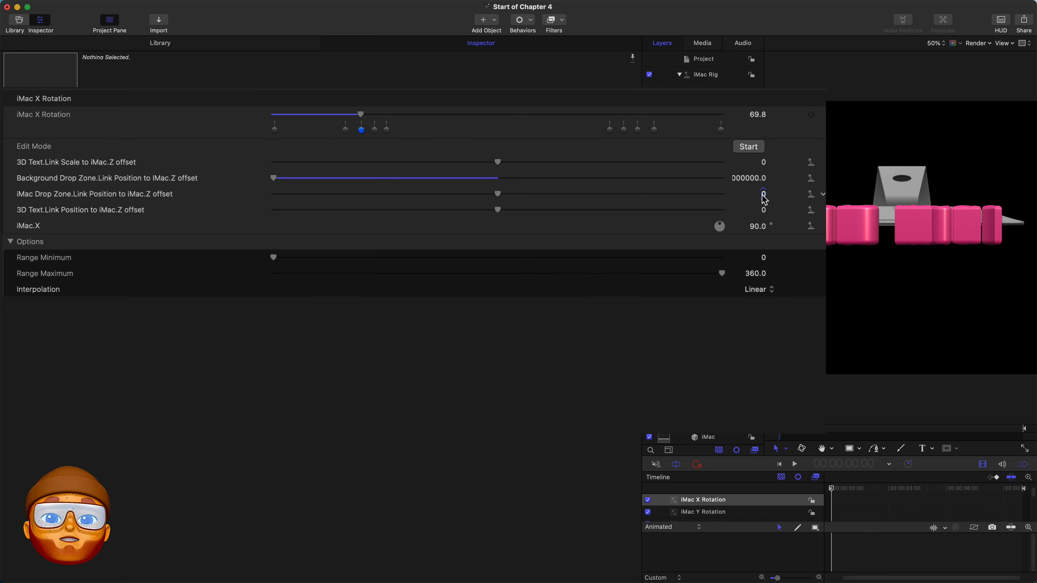
pyautogui.rightClick(763, 195)
pyautogui.click(782, 291)
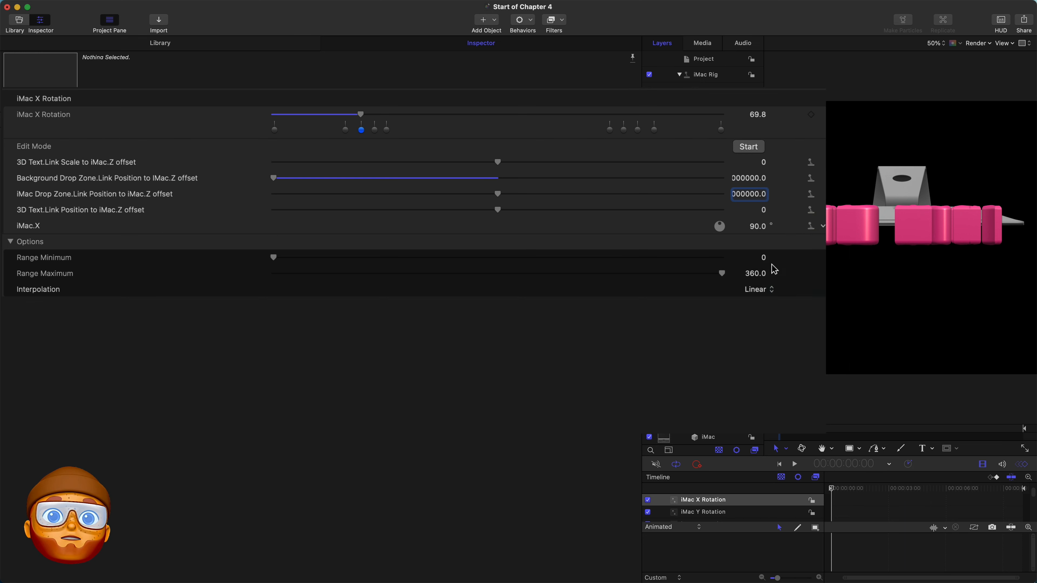
pyautogui.doubleClick(764, 210)
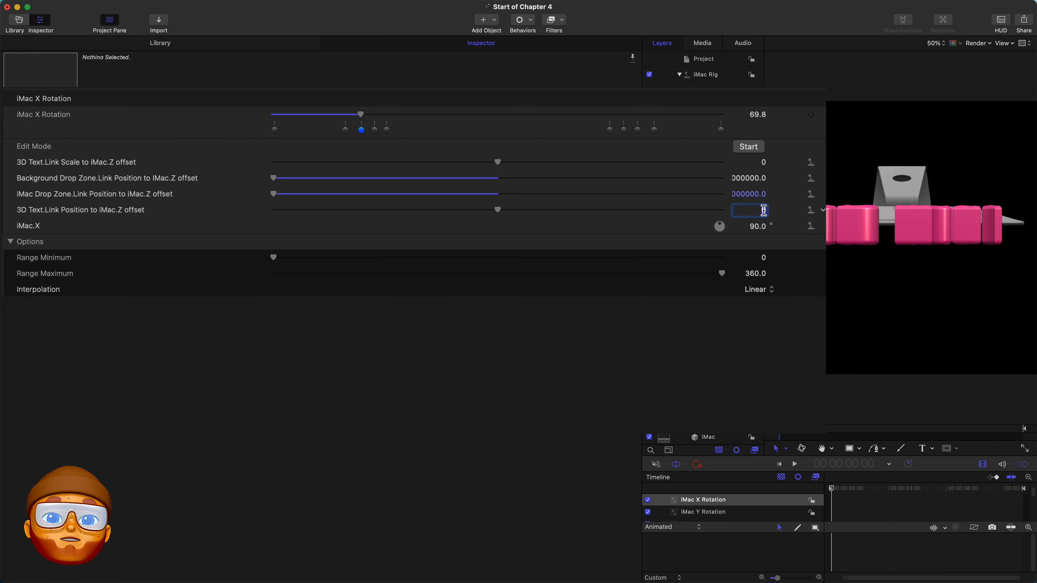
pyautogui.rightClick(763, 210)
pyautogui.click(792, 310)
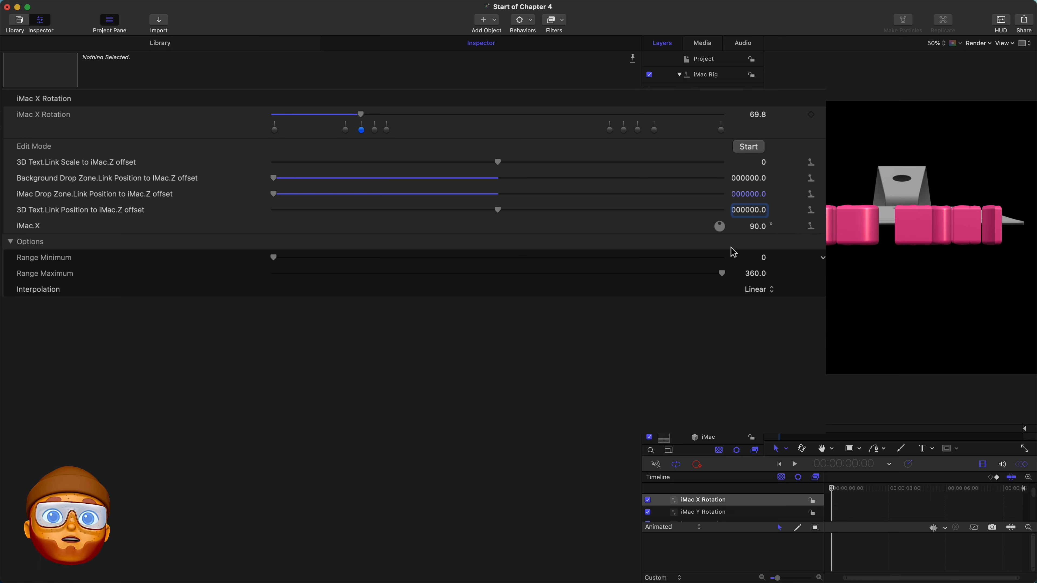
pyautogui.press('Return')
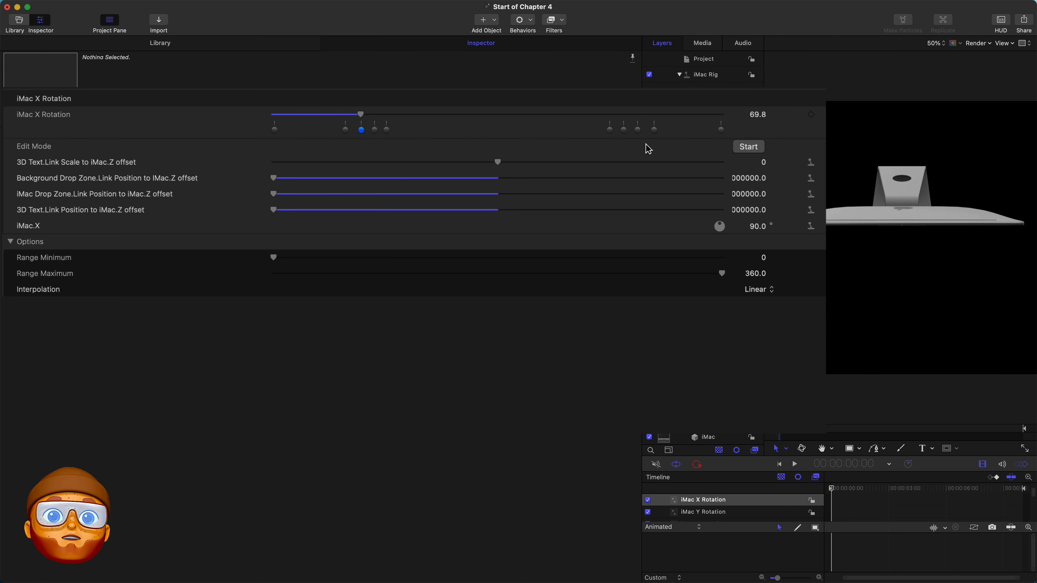
# Apply the same three position offsets to the snapshots from about 80.5 to 292.6 and scrub the iMac X Rotation slider to about 191.
pyautogui.click(374, 130)
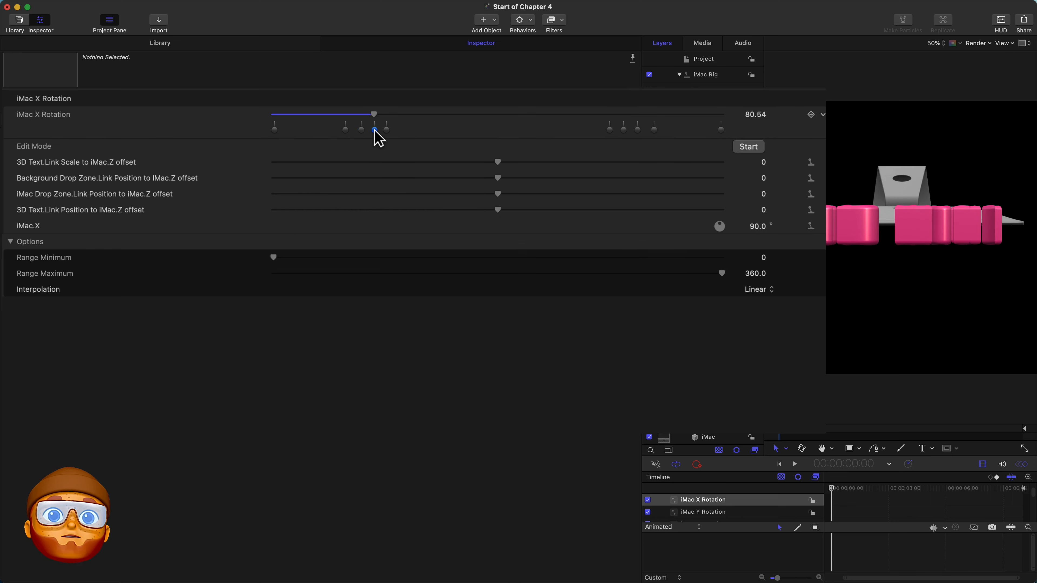
pyautogui.click(637, 129)
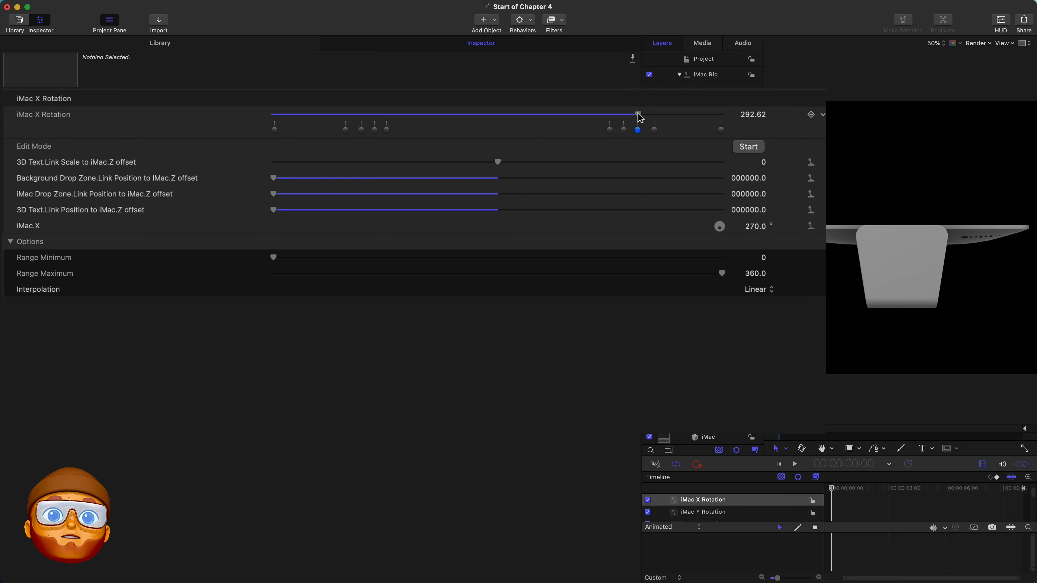
pyautogui.moveTo(639, 114); pyautogui.dragTo(512, 116)
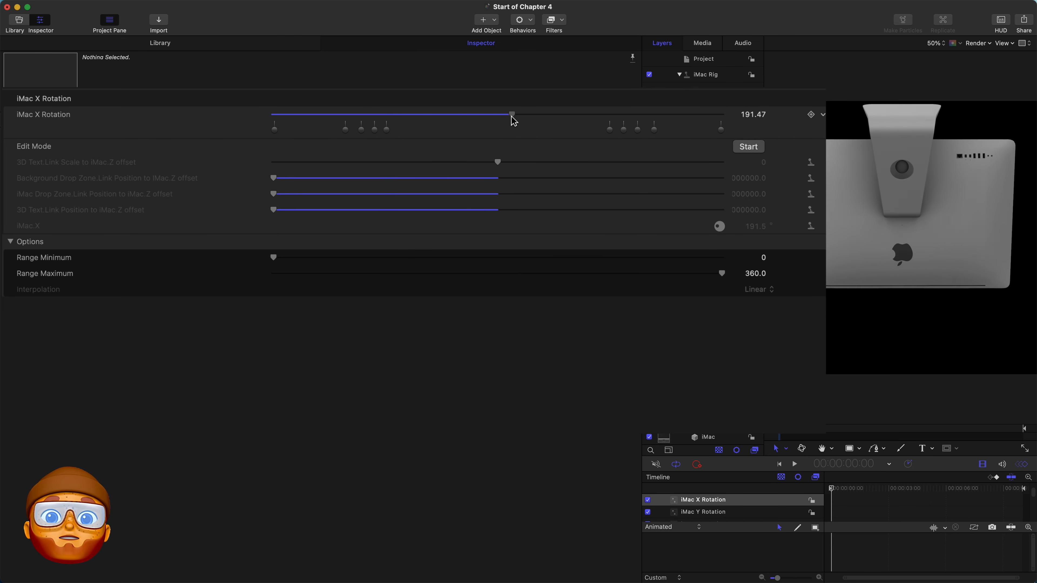
# At the snapshot at about 57.3, set the 3D Text.Link Scale to iMac.Z offset to -100.
pyautogui.click(346, 130)
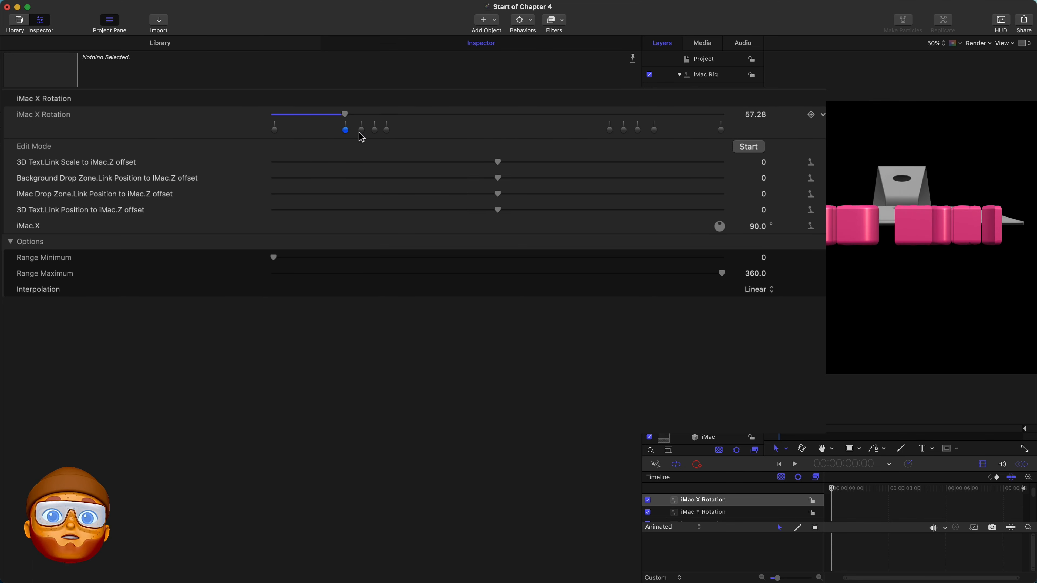
pyautogui.moveTo(500, 164); pyautogui.dragTo(460, 162)
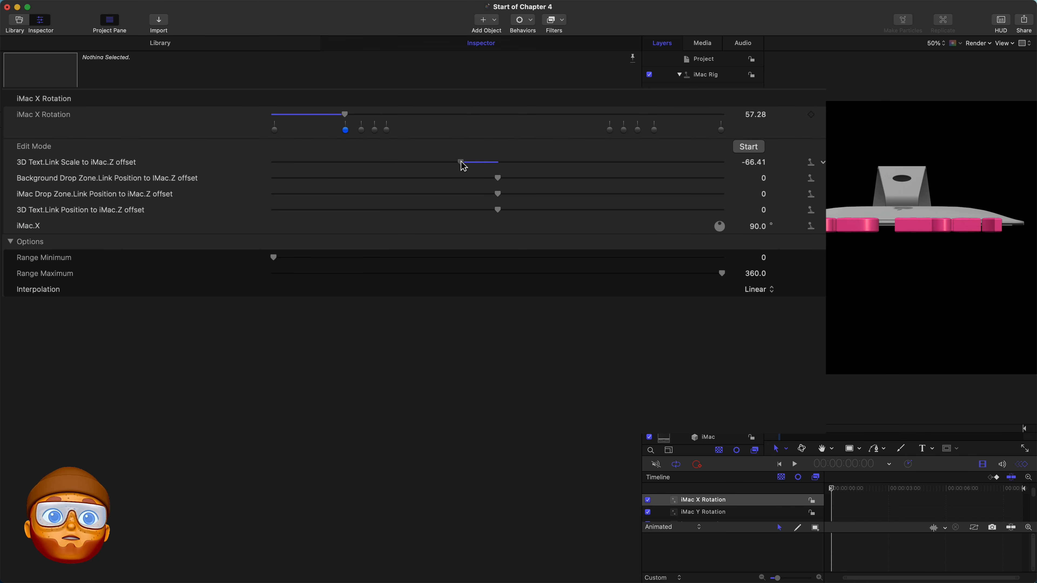
pyautogui.click(751, 163)
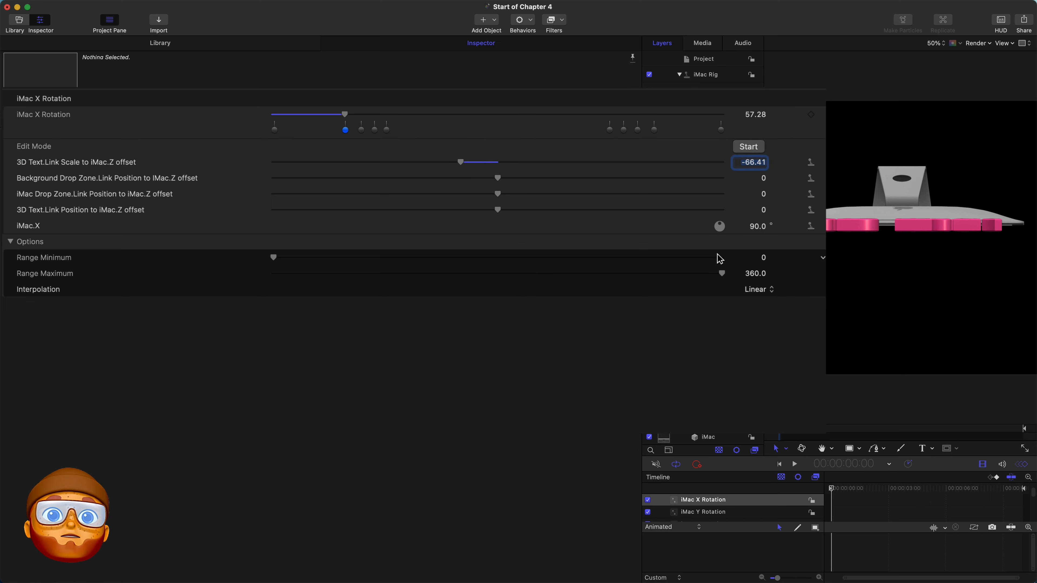
pyautogui.write('-100')
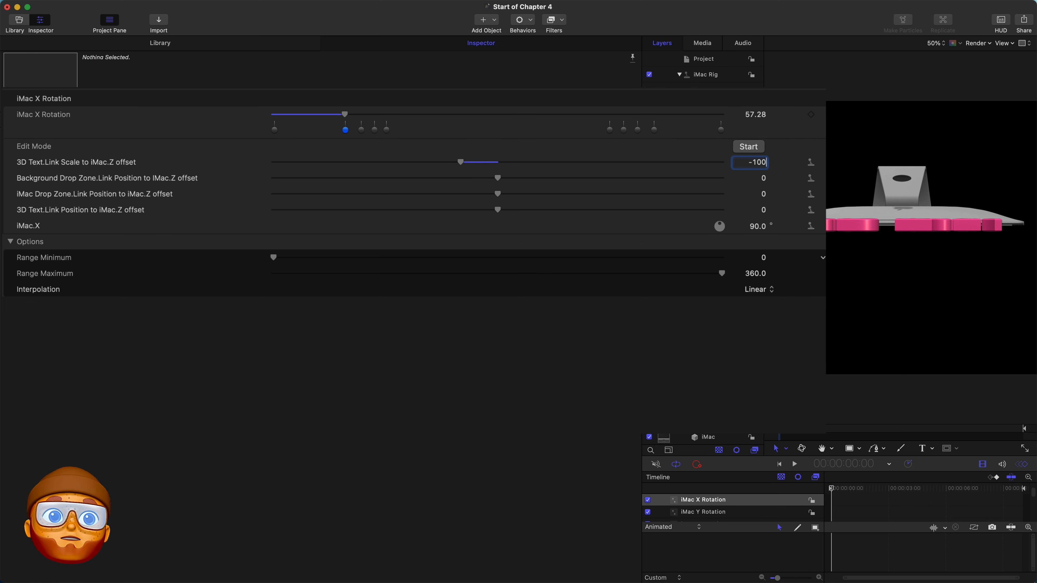
pyautogui.press('Return')
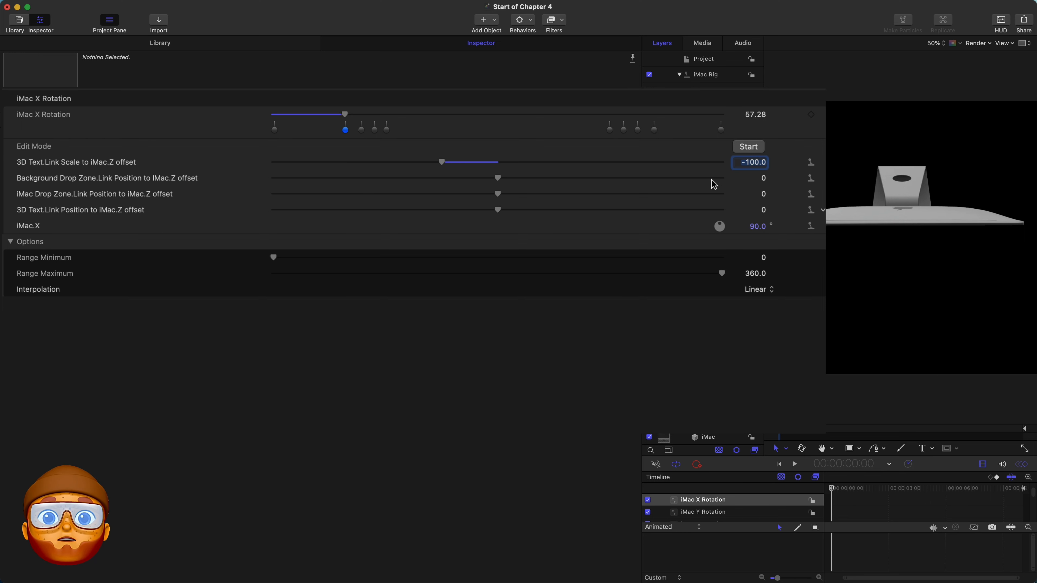
# Set the 3D Text.Link Scale to iMac.Z offset to -100 at the snapshot at about 306.2 as well.
pyautogui.click(654, 130)
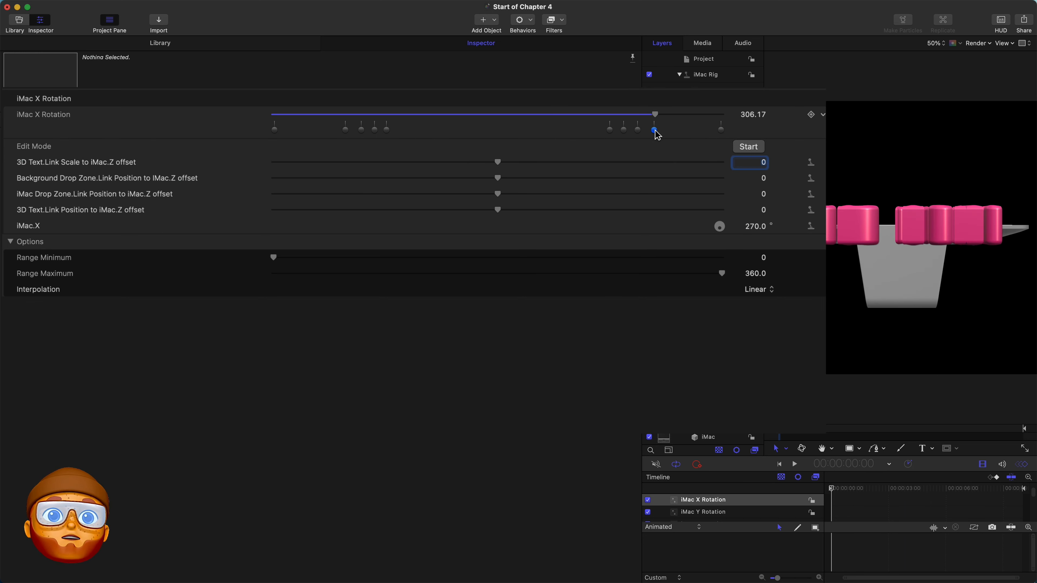
pyautogui.write('-')
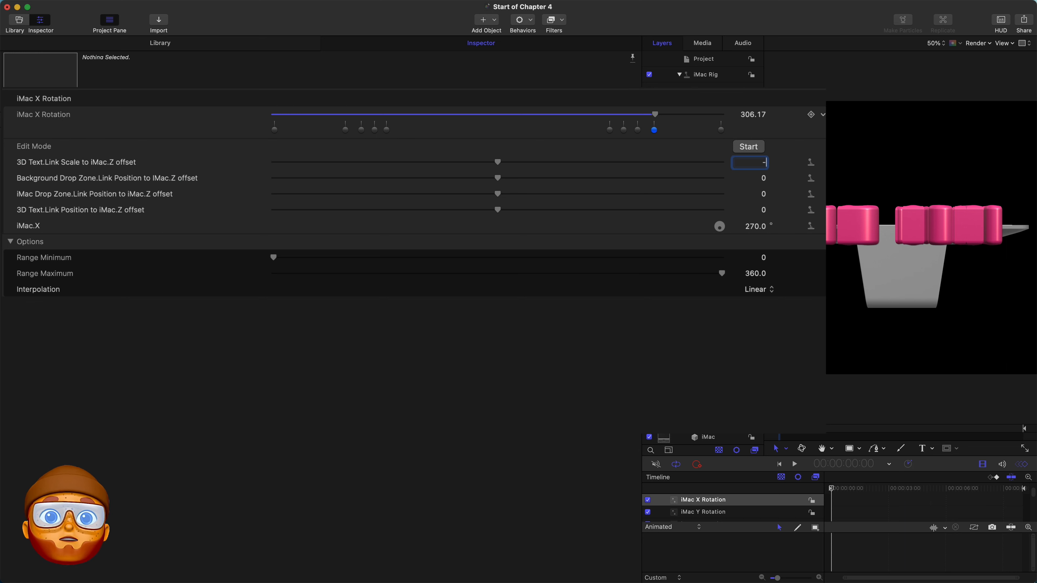
pyautogui.write('100')
pyautogui.press('Return')
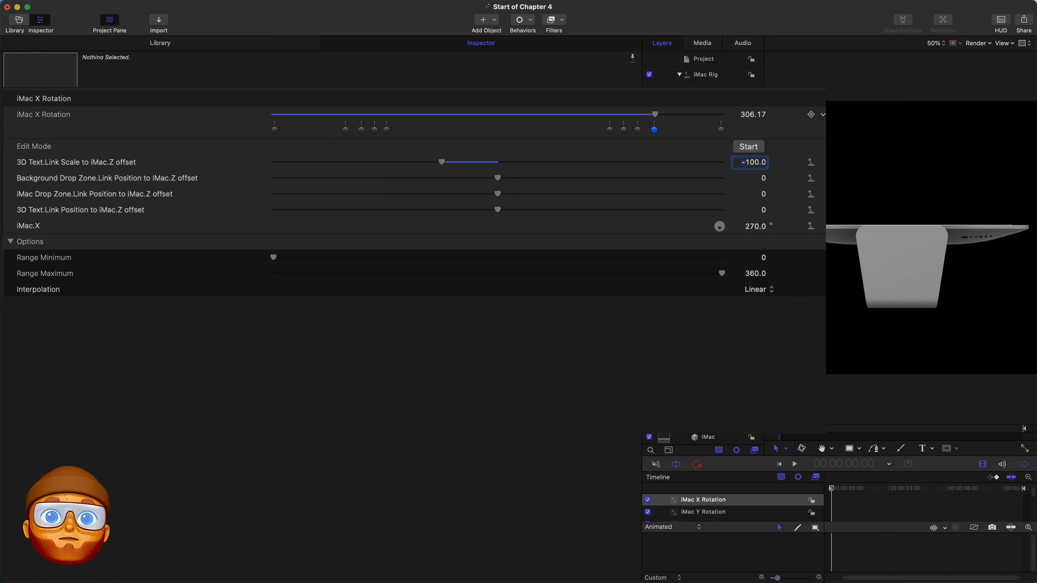
# Move the iMac X Rotation snapshots at about 80.5, 69.8 and 57.3 to a value of 90.
pyautogui.click(374, 130)
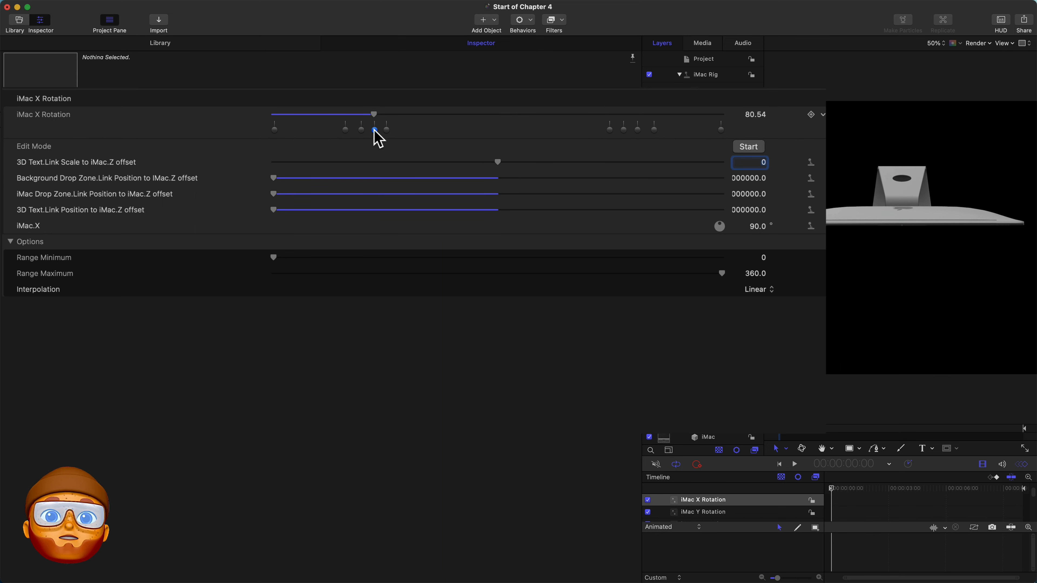
pyautogui.doubleClick(374, 130)
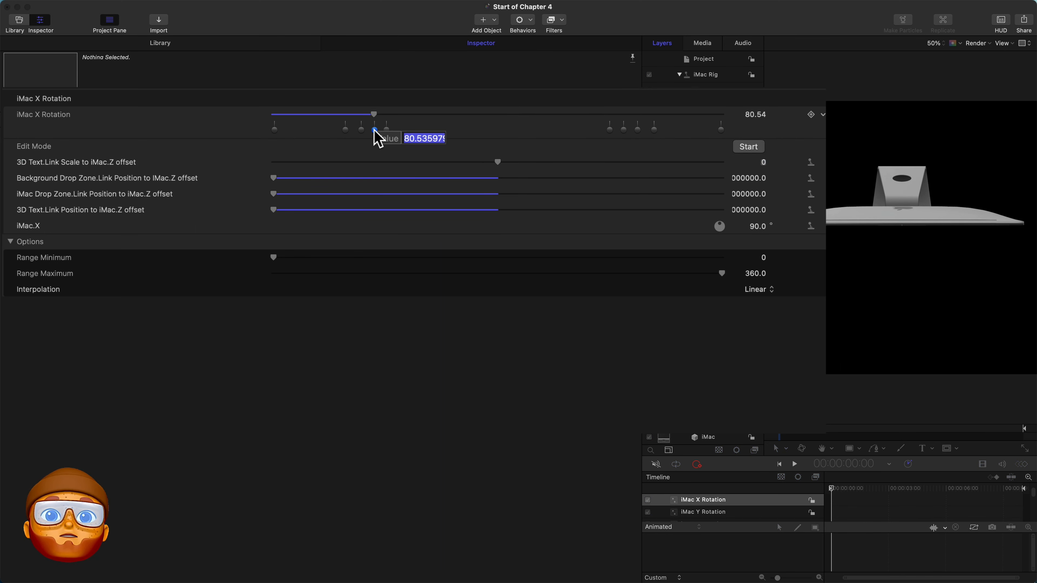
pyautogui.write('90')
pyautogui.press('Return')
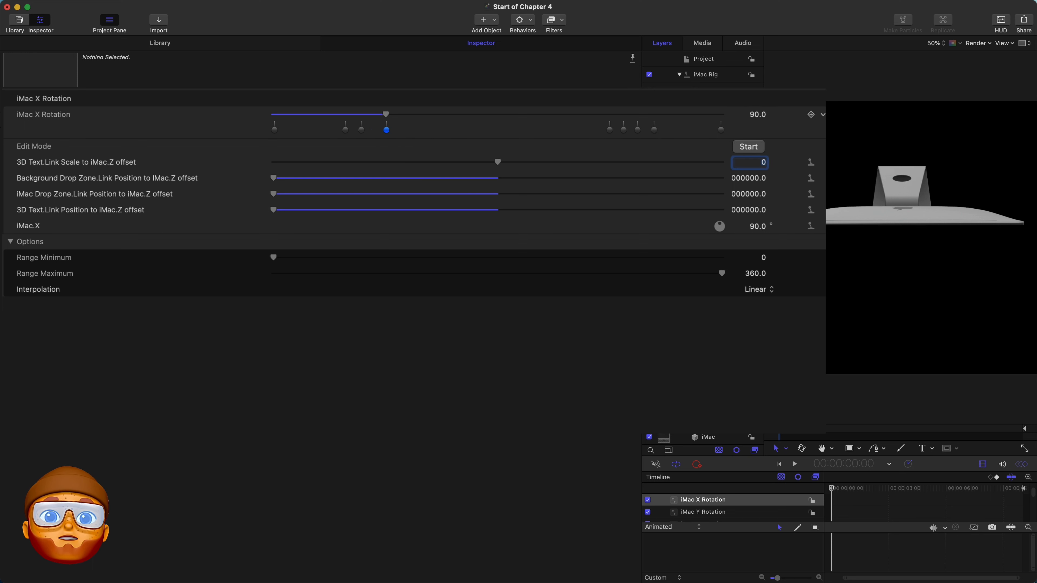
pyautogui.doubleClick(361, 131)
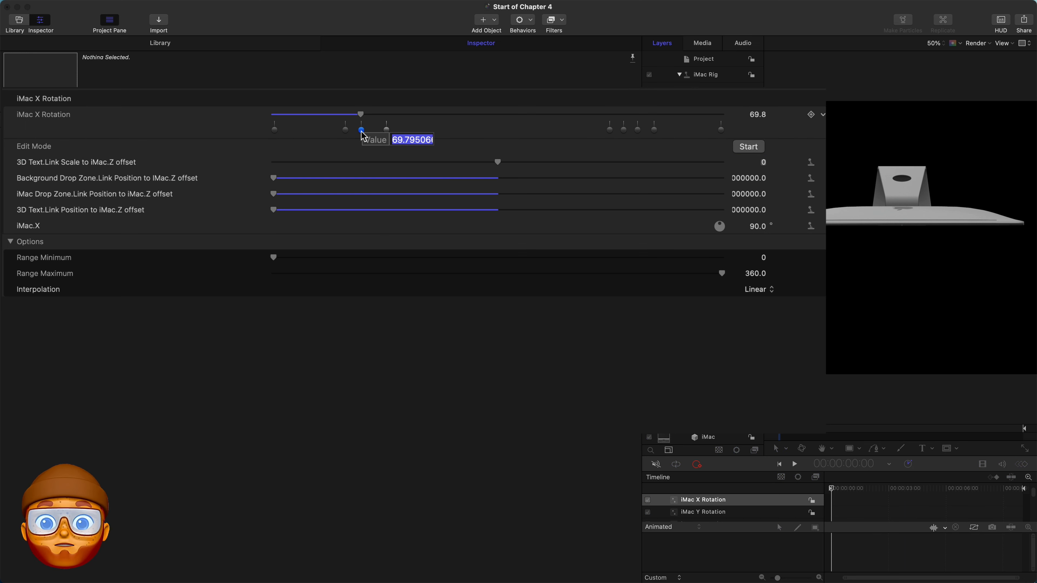
pyautogui.write('90')
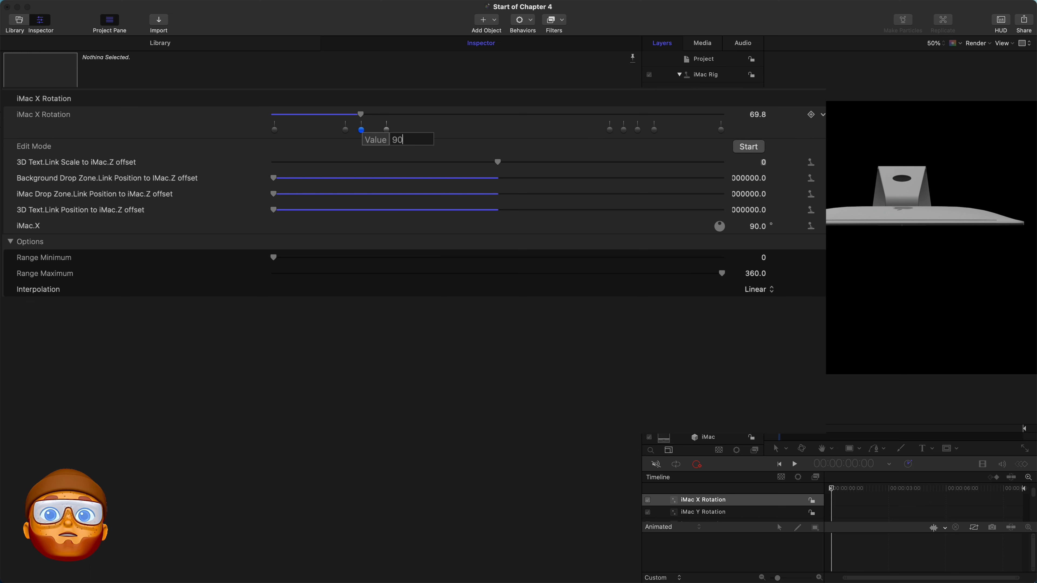
pyautogui.press('Tab')
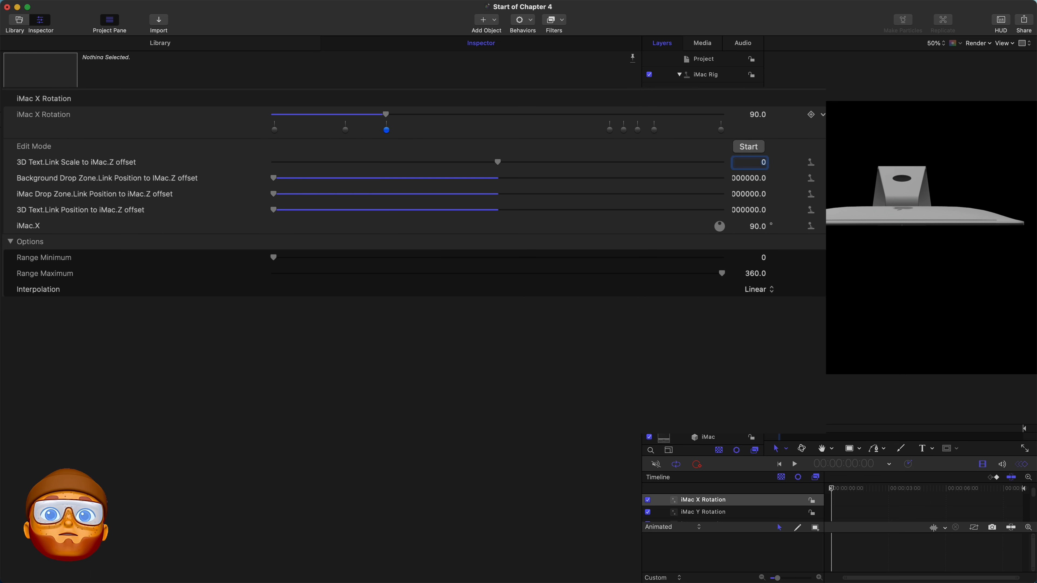
pyautogui.doubleClick(345, 130)
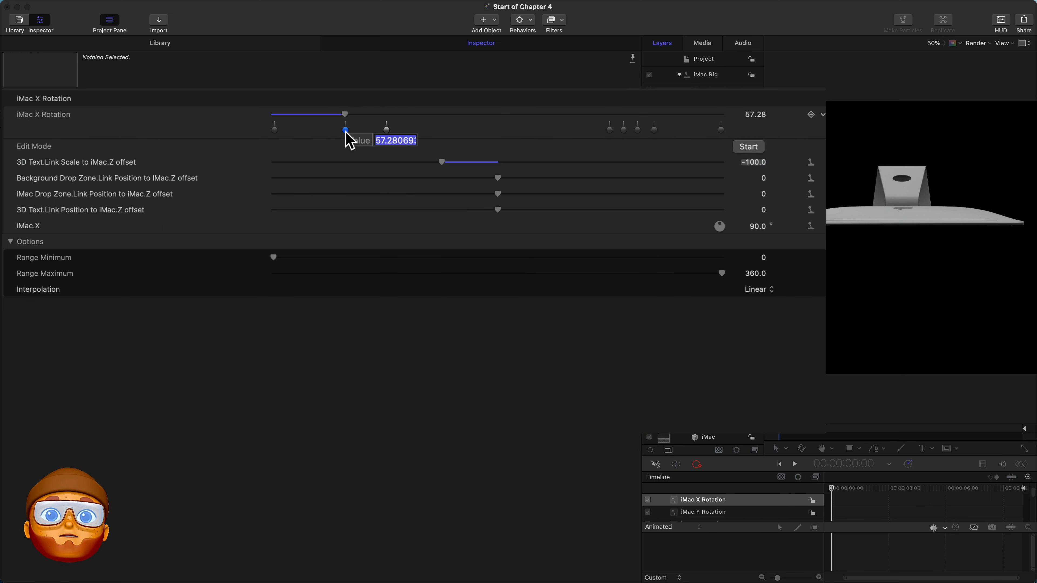
pyautogui.write('90')
pyautogui.press('Tab')
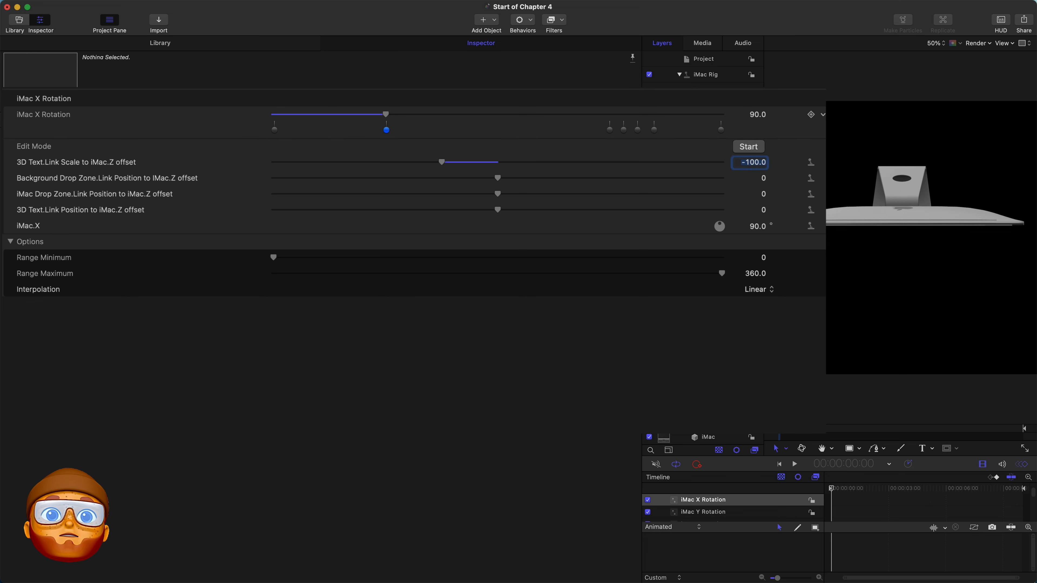
# Move the iMac X Rotation snapshots at about 281.7, 292.6 and 306.2 to a value of 270.
pyautogui.click(623, 130)
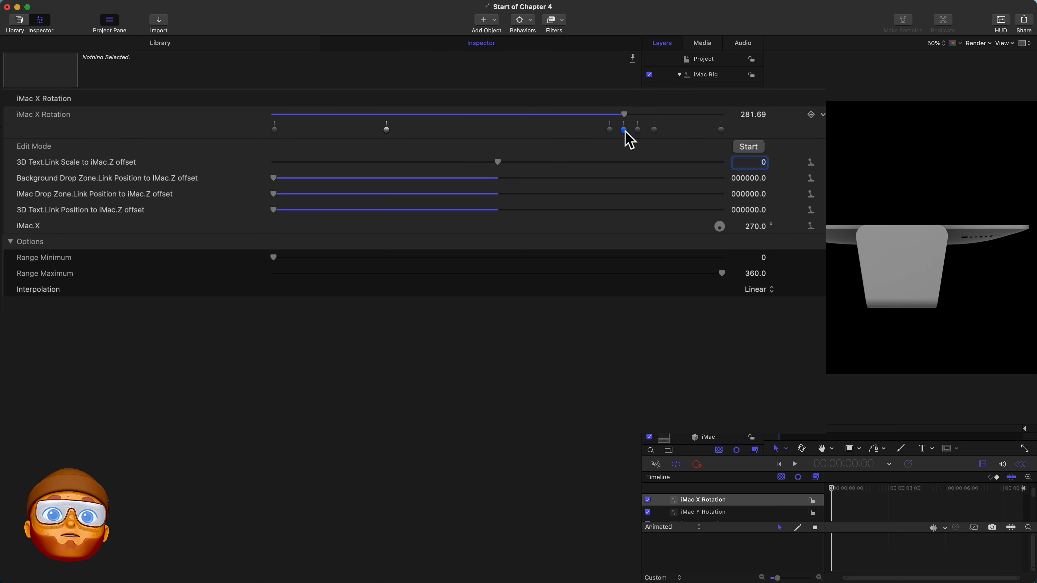
pyautogui.doubleClick(624, 130)
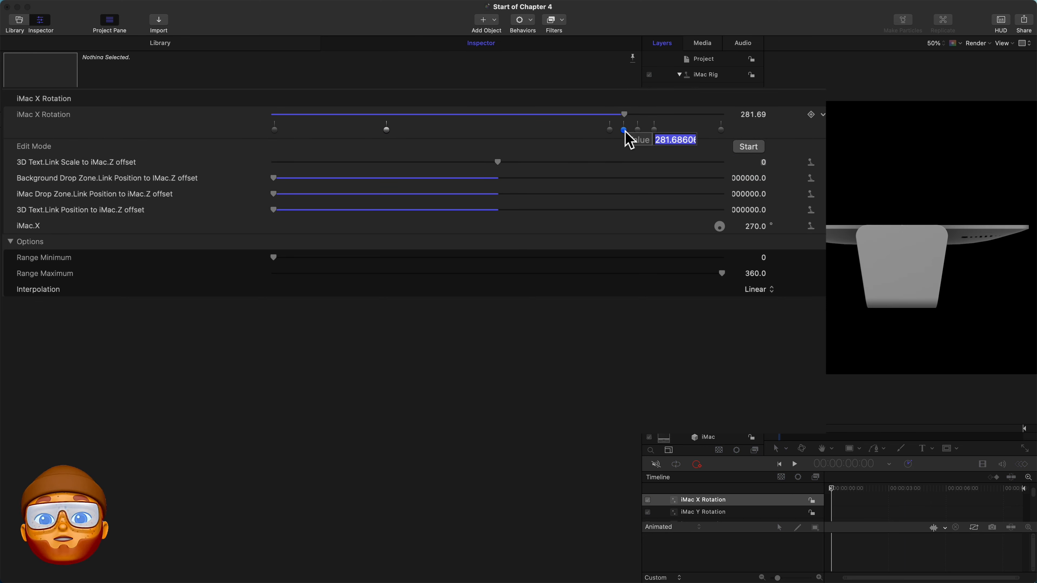
pyautogui.write('270')
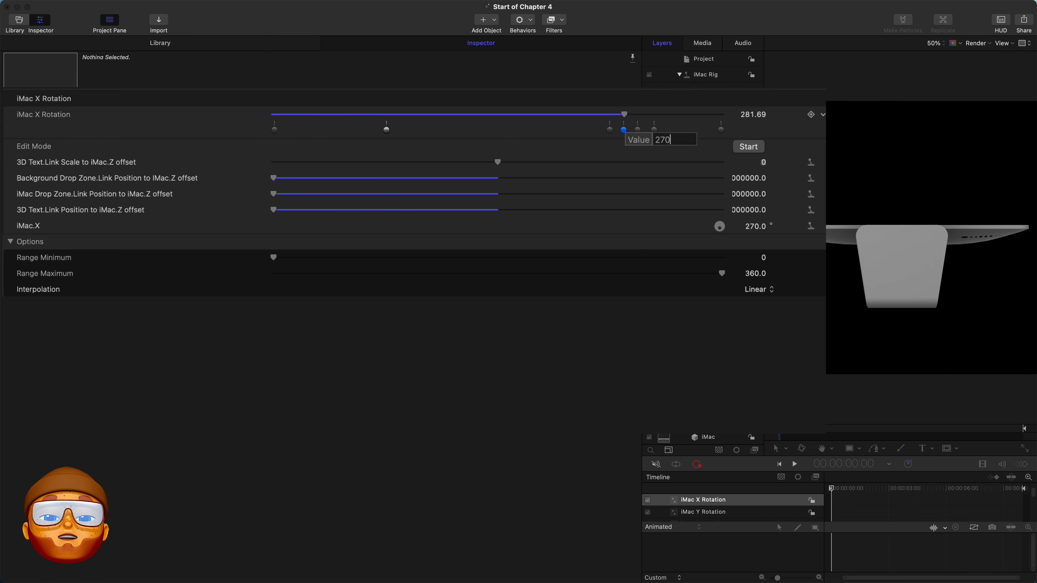
pyautogui.press('Return')
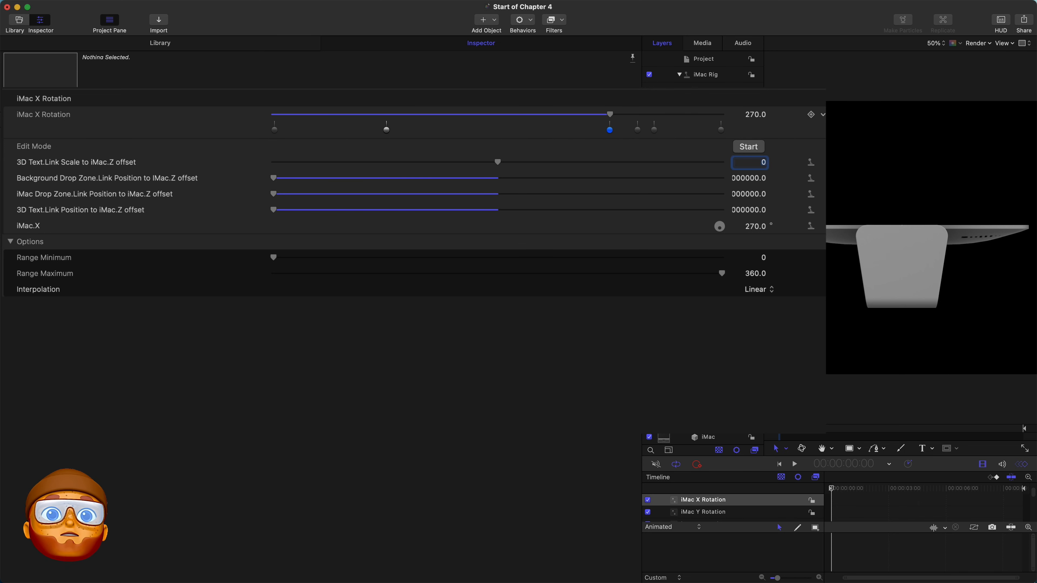
pyautogui.doubleClick(637, 130)
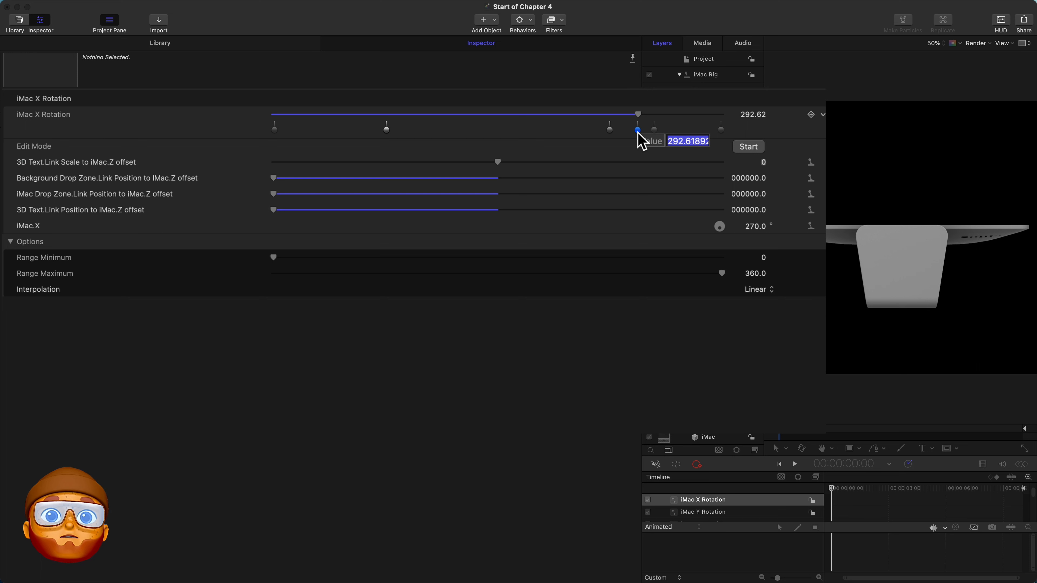
pyautogui.write('270')
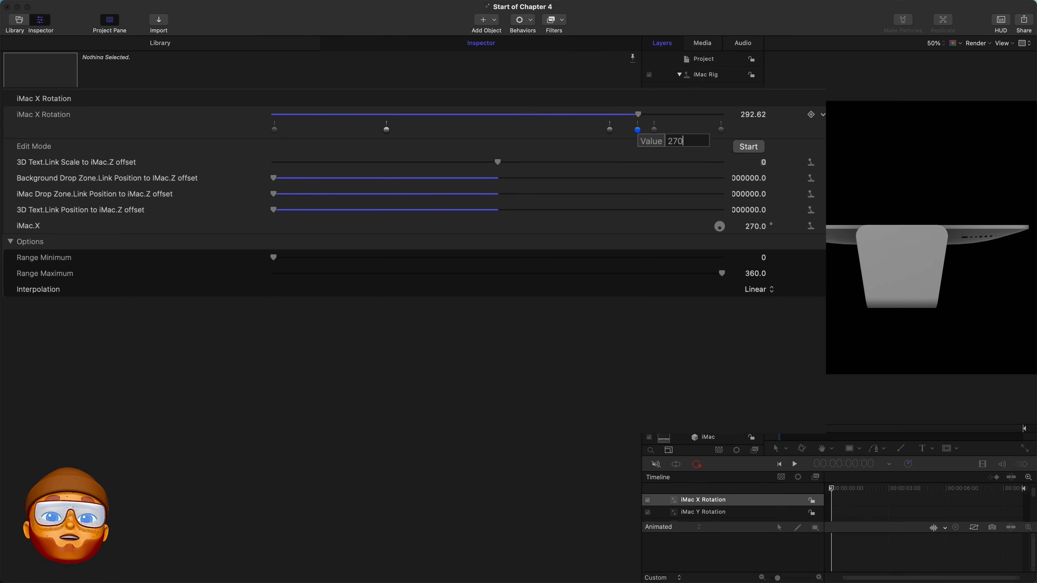
pyautogui.press('Return')
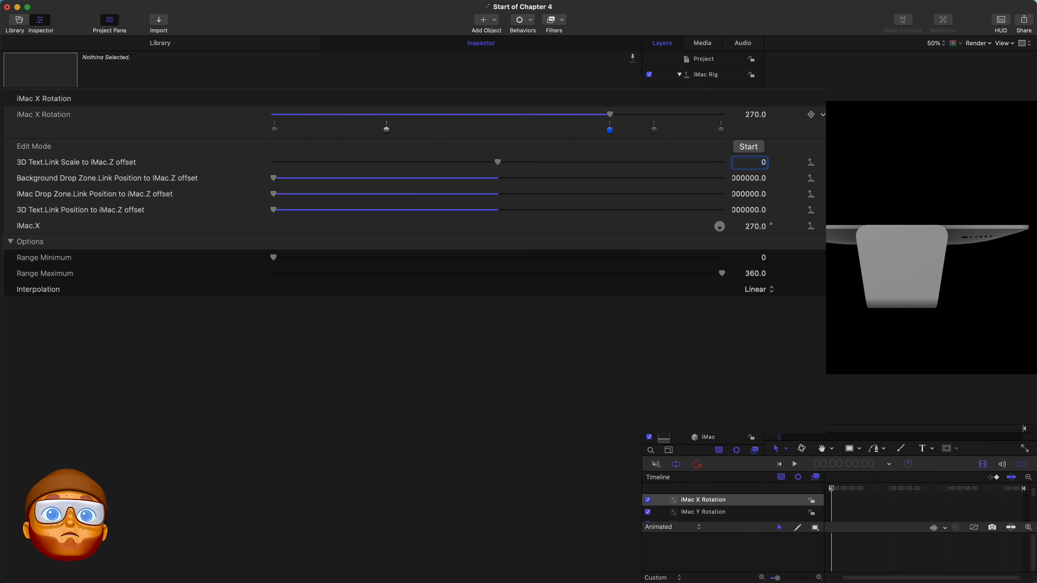
pyautogui.doubleClick(653, 130)
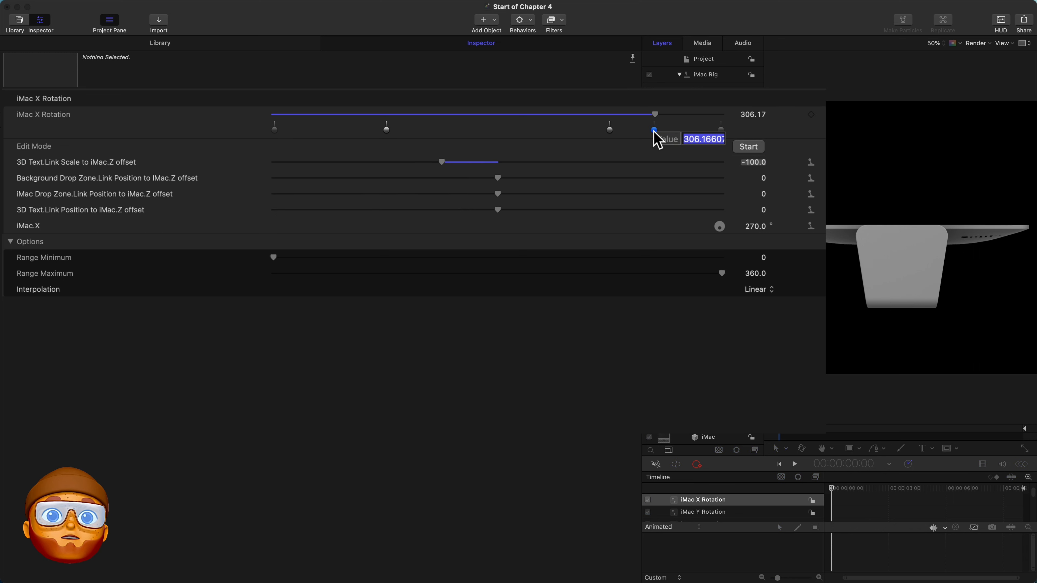
pyautogui.write('270')
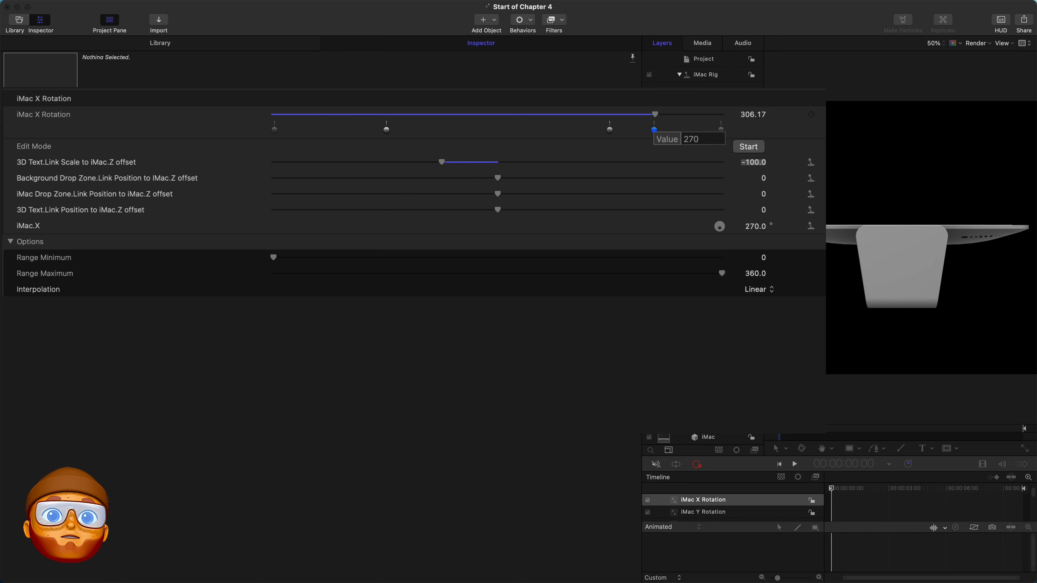
pyautogui.press('Return')
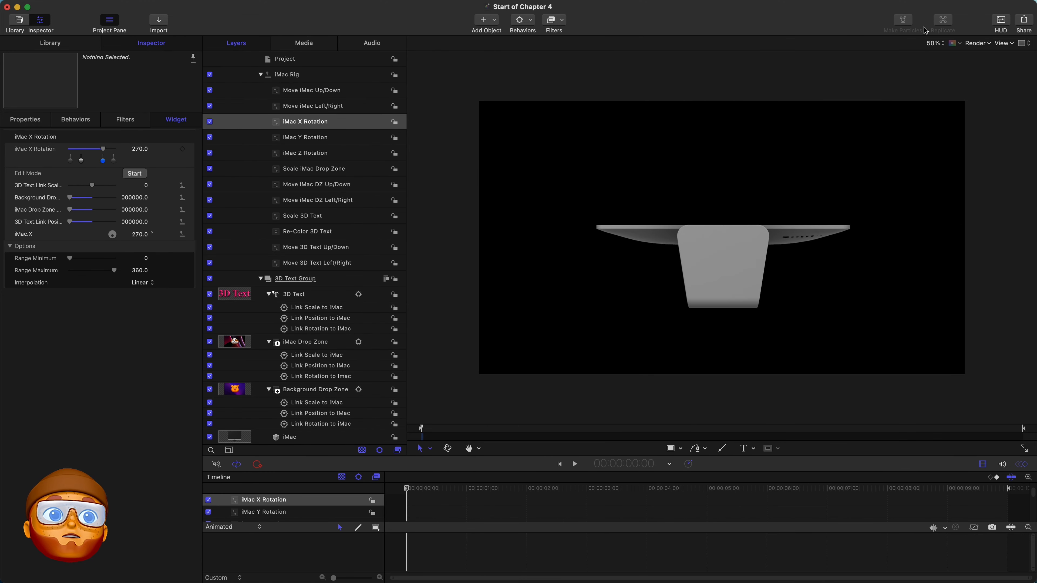
# Fit the canvas to the window and scrub the iMac X Rotation slider down to its minimum to test the snapshots.
pyautogui.click(934, 43)
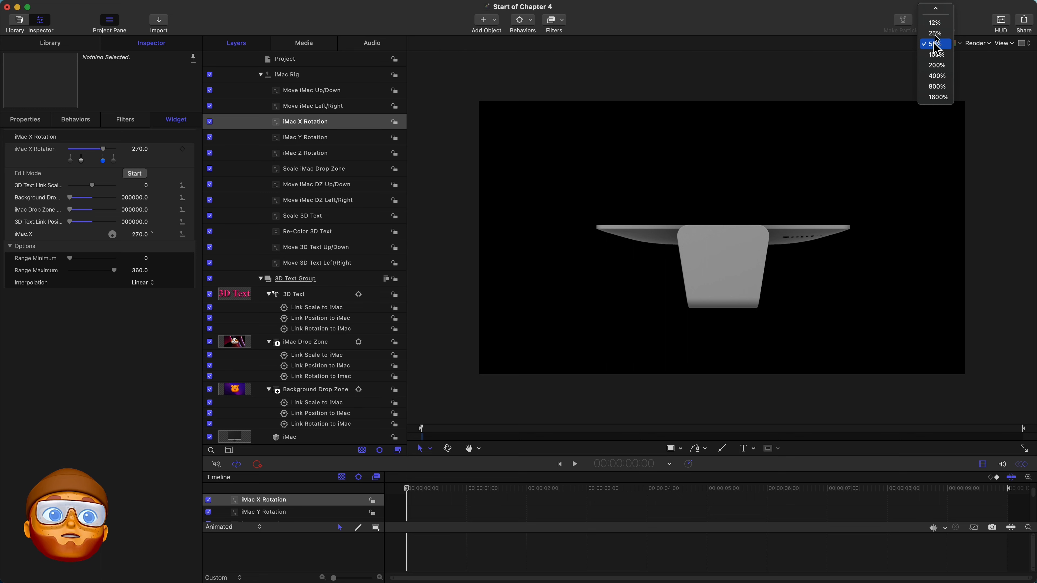
pyautogui.click(933, 11)
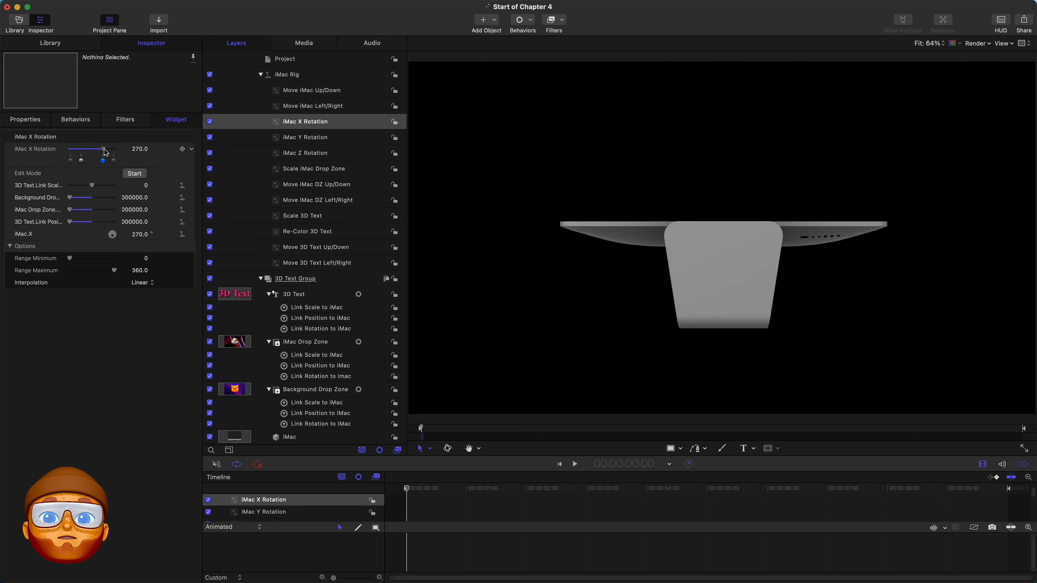
pyautogui.moveTo(104, 149); pyautogui.dragTo(68, 150)
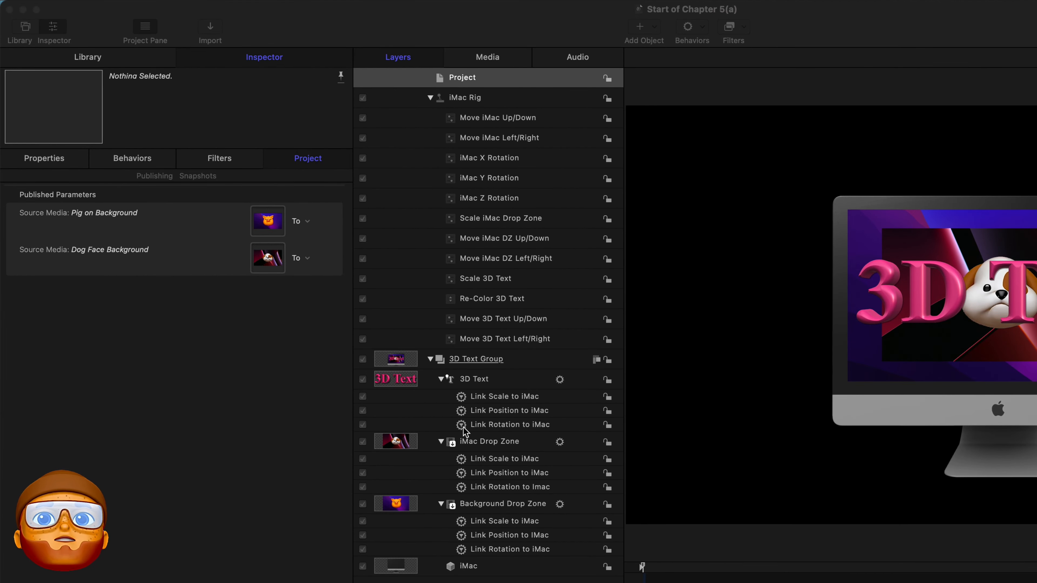
# Publish the Scale parameter of the iMac 3D object.
pyautogui.click(473, 568)
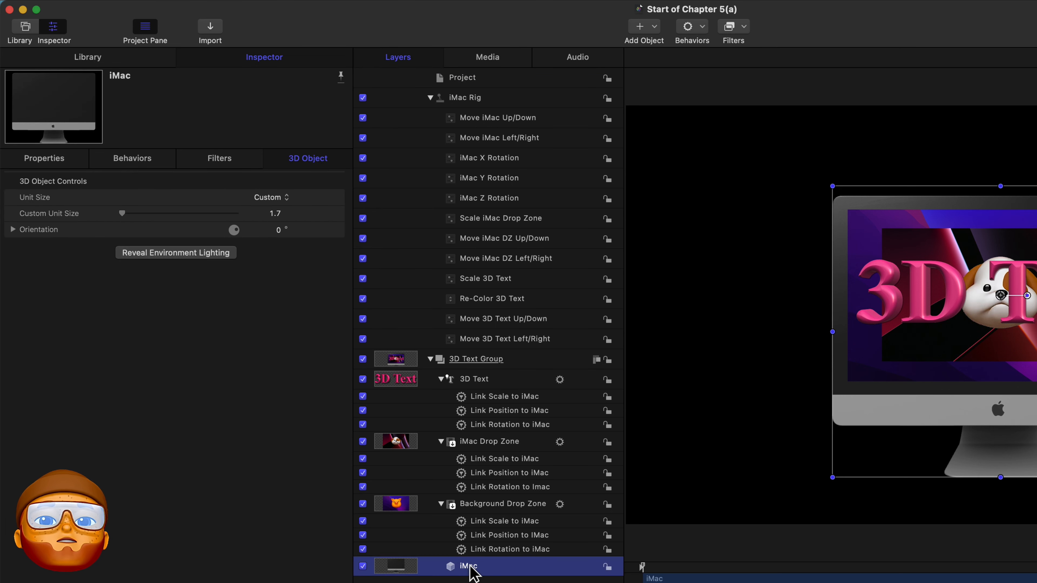
pyautogui.click(59, 164)
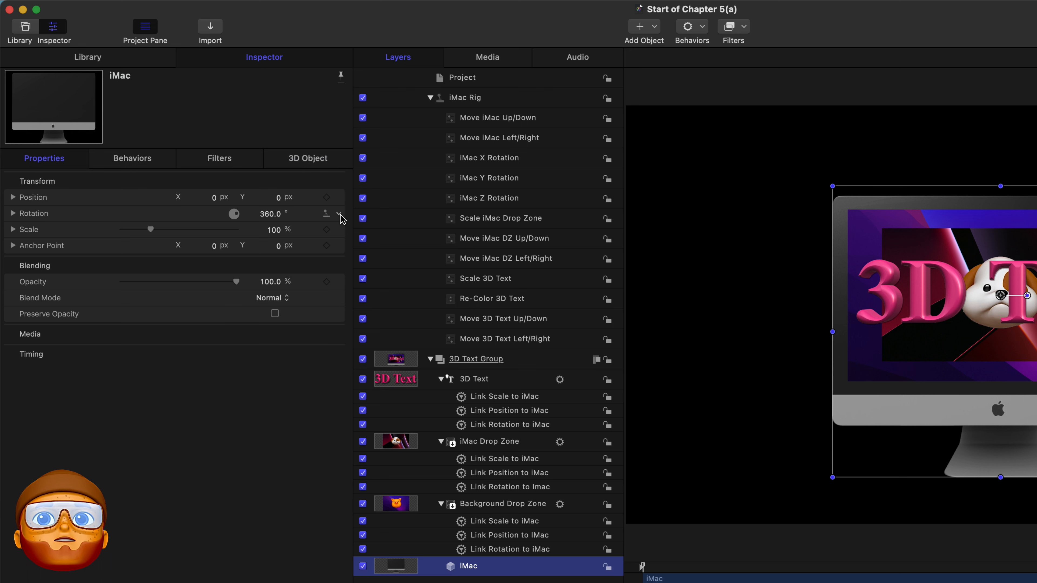
pyautogui.click(338, 232)
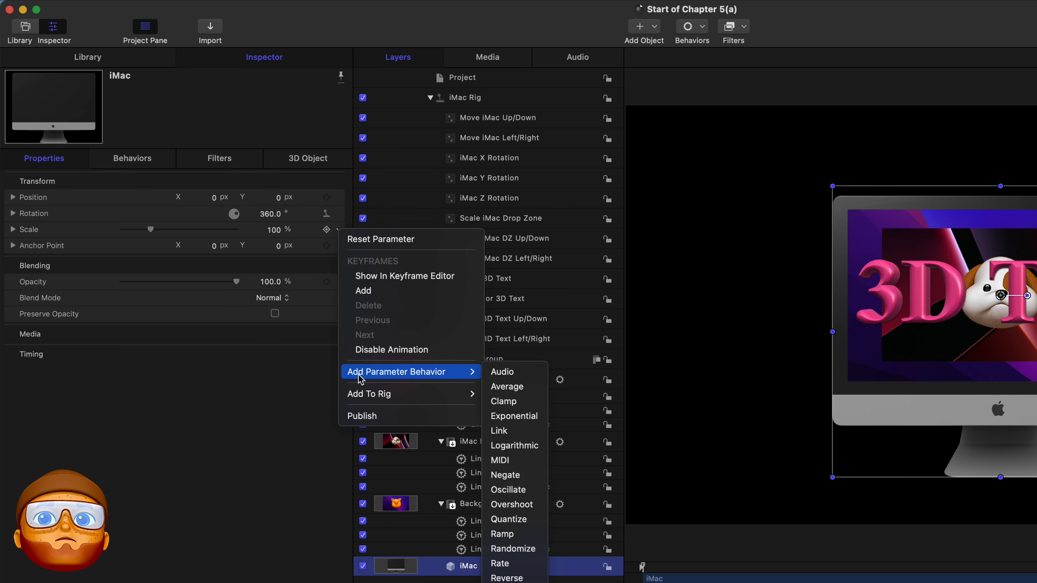
pyautogui.click(367, 417)
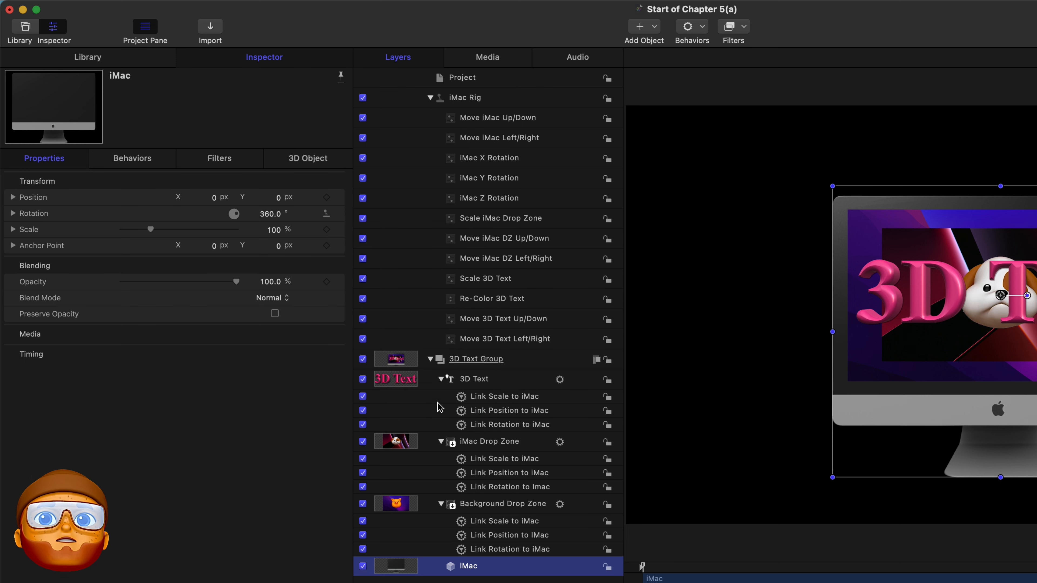
# Publish the Opacity parameter of the 3D Text Group.
pyautogui.click(474, 362)
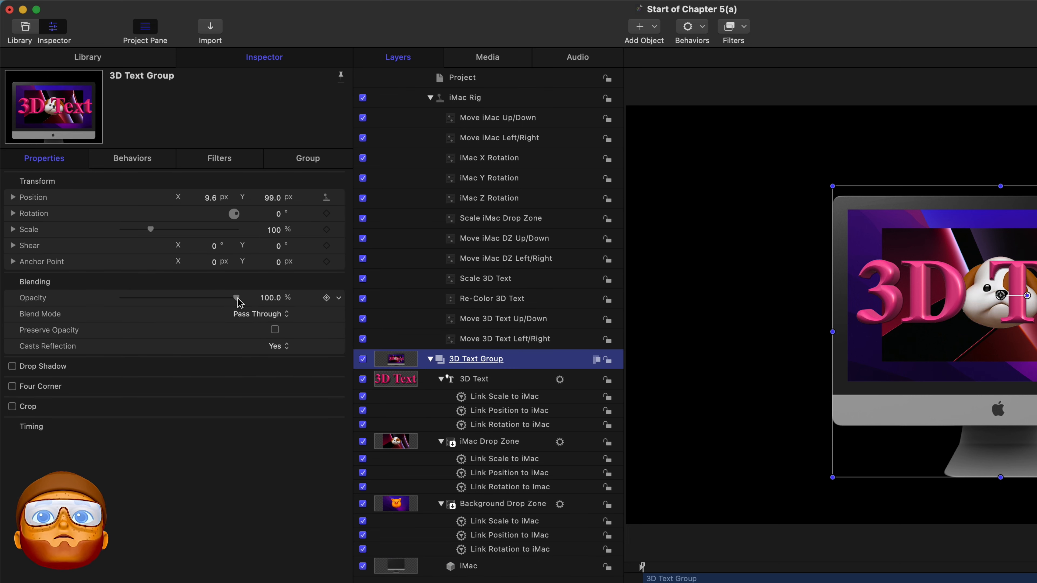
pyautogui.moveTo(239, 303)
pyautogui.mouseDown()
pyautogui.moveTo(107, 297)
pyautogui.moveTo(255, 301)
pyautogui.mouseUp()
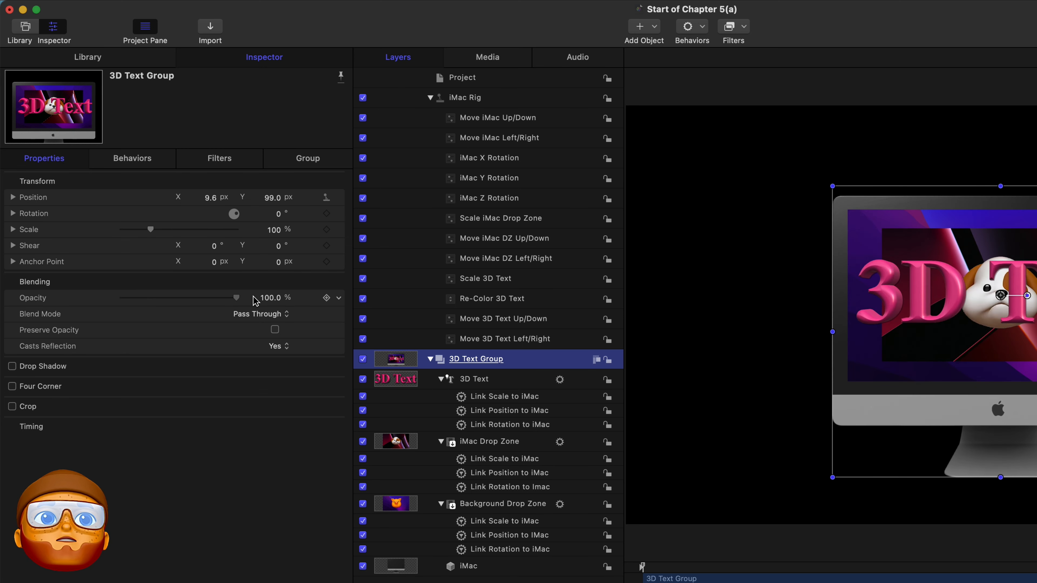
pyautogui.click(339, 302)
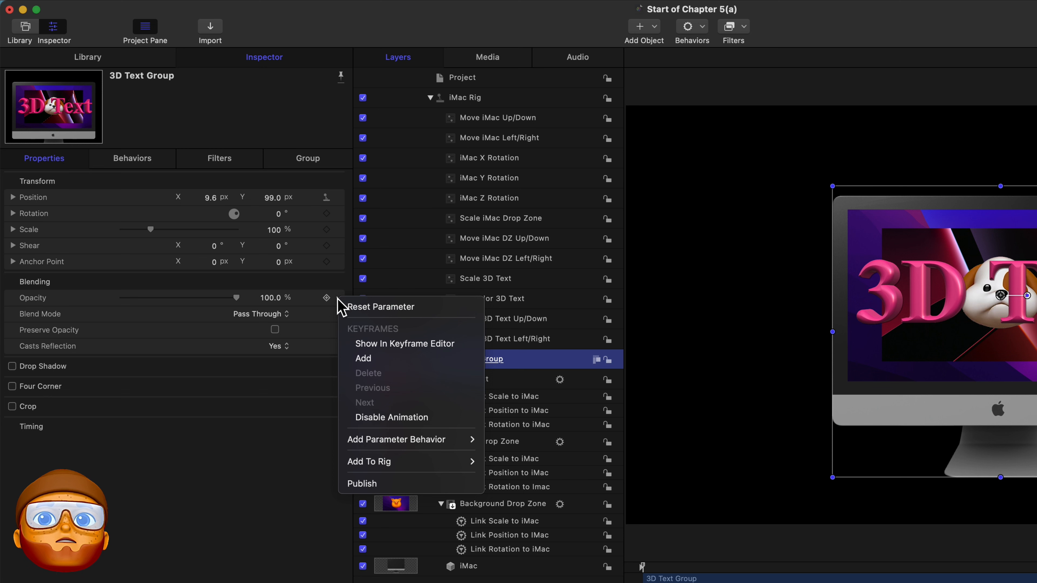
pyautogui.click(409, 485)
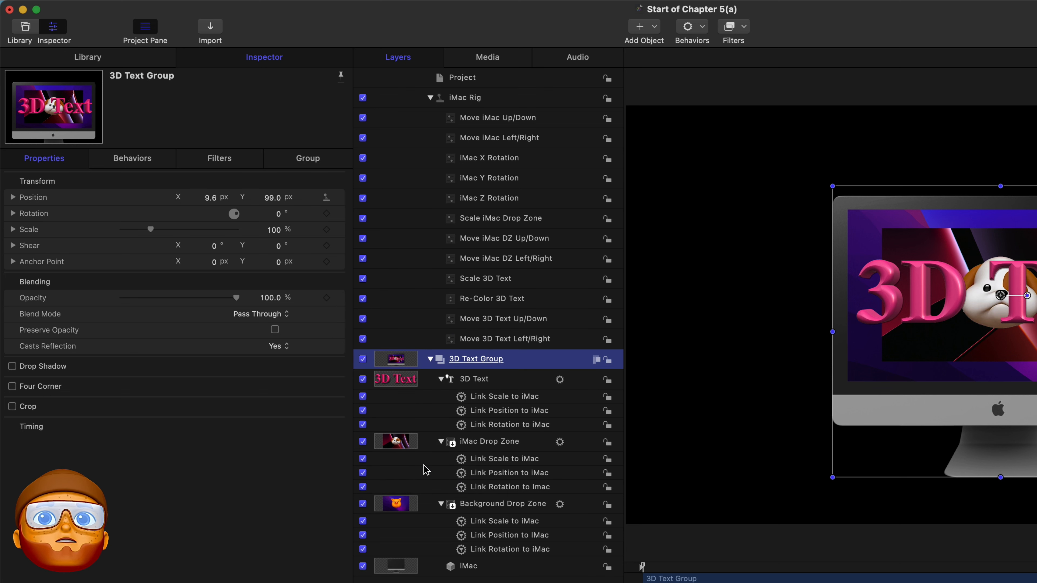
# In the project's published parameters, name the new scale and opacity entries iMac Scale and iMac Opacity.
pyautogui.click(474, 81)
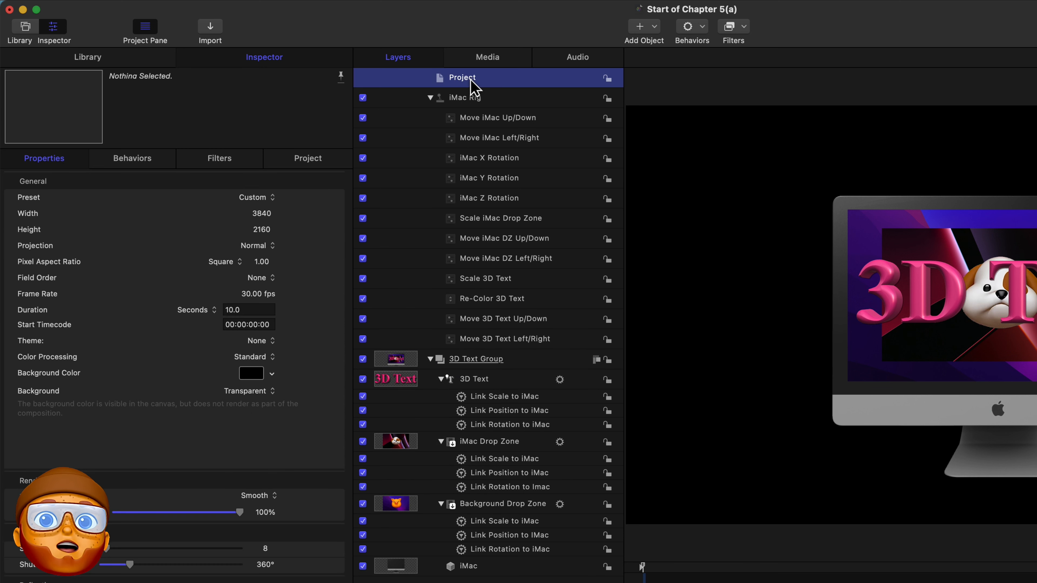
pyautogui.click(330, 159)
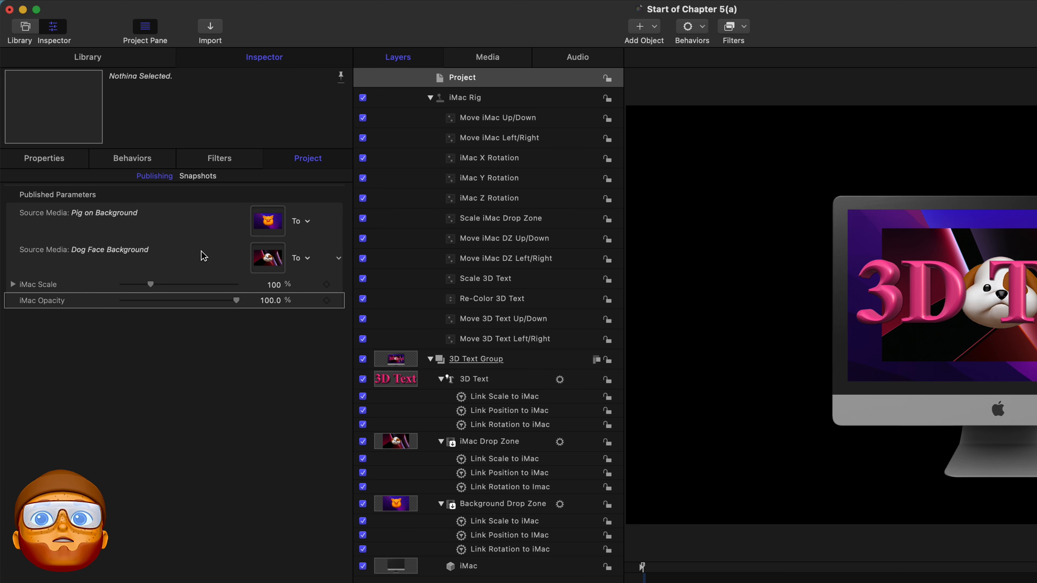
# Publish the Move iMac Up/Down and Move iMac Left/Right widget sliders of the iMac Rig.
pyautogui.click(434, 122)
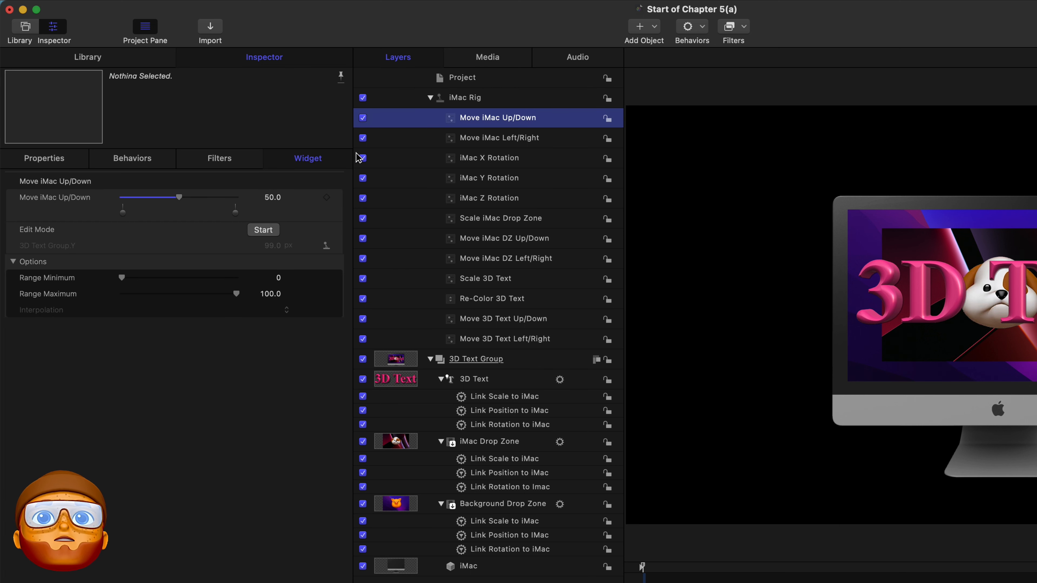
pyautogui.click(337, 198)
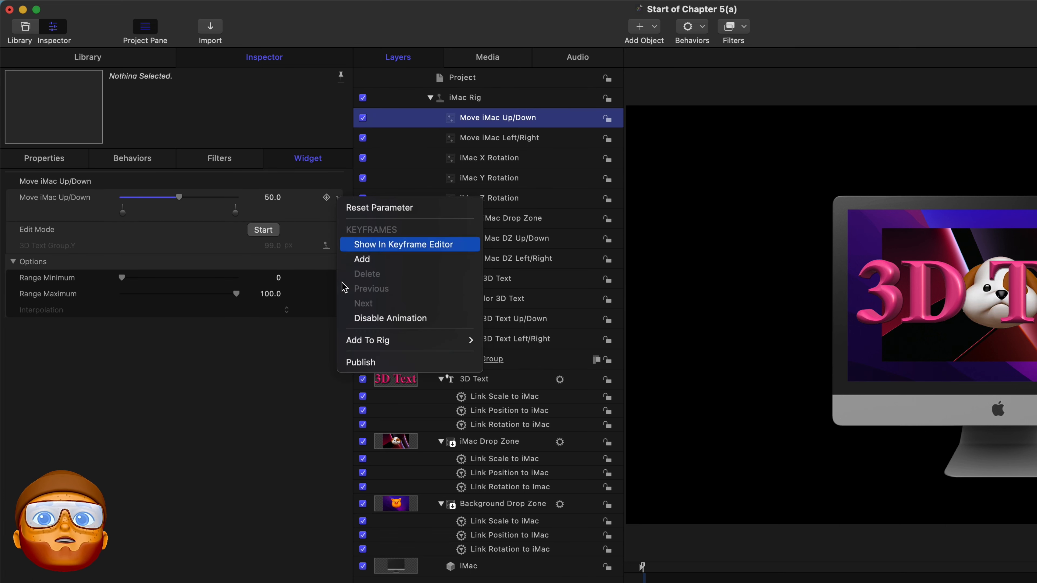
pyautogui.click(349, 362)
pyautogui.click(412, 138)
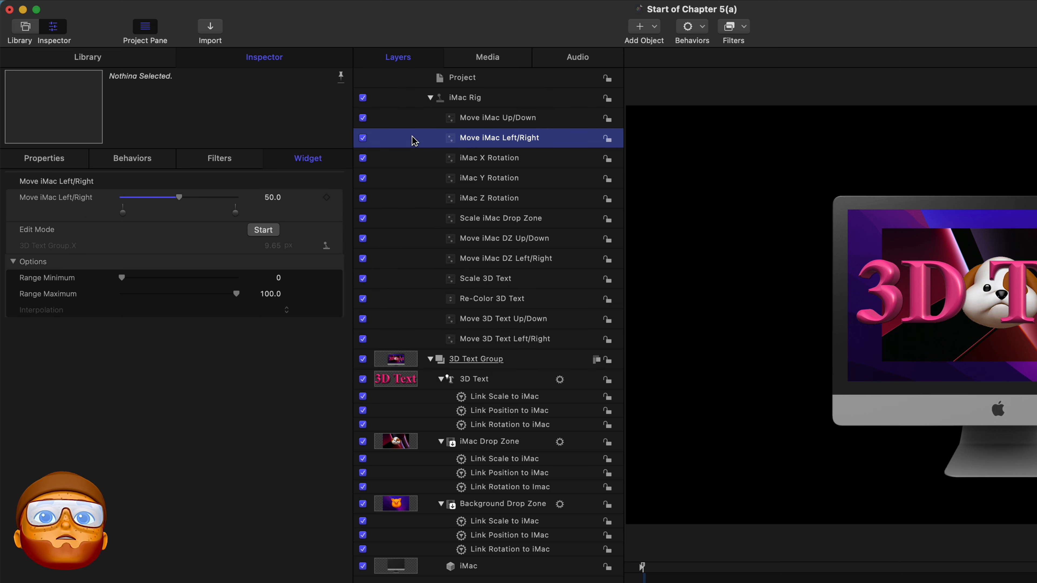
pyautogui.click(339, 198)
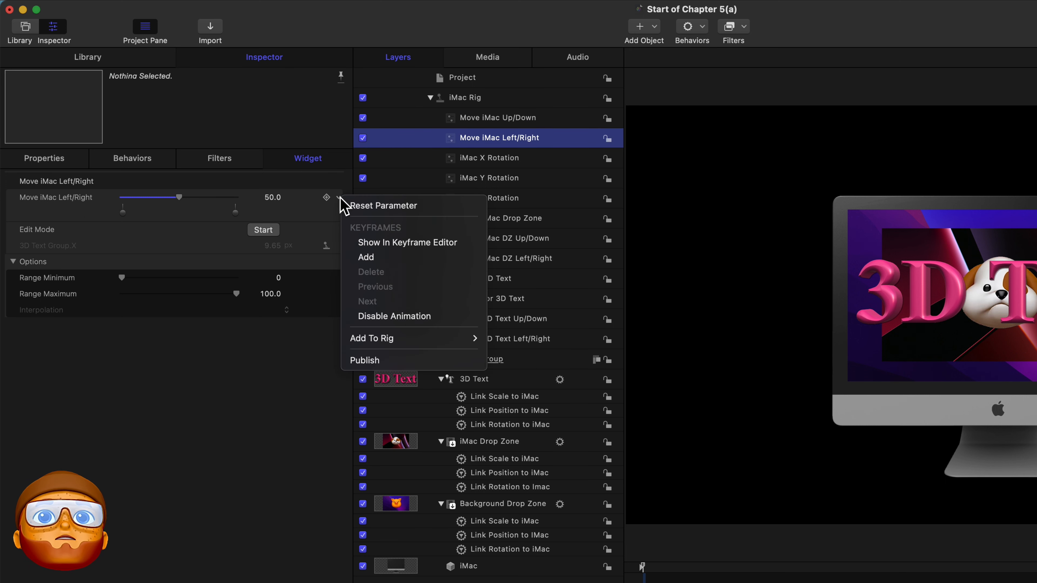
pyautogui.click(375, 361)
# Publish the iMac X Rotation, iMac Y Rotation and iMac Z Rotation widgets, and check the project's published parameters.
pyautogui.click(424, 161)
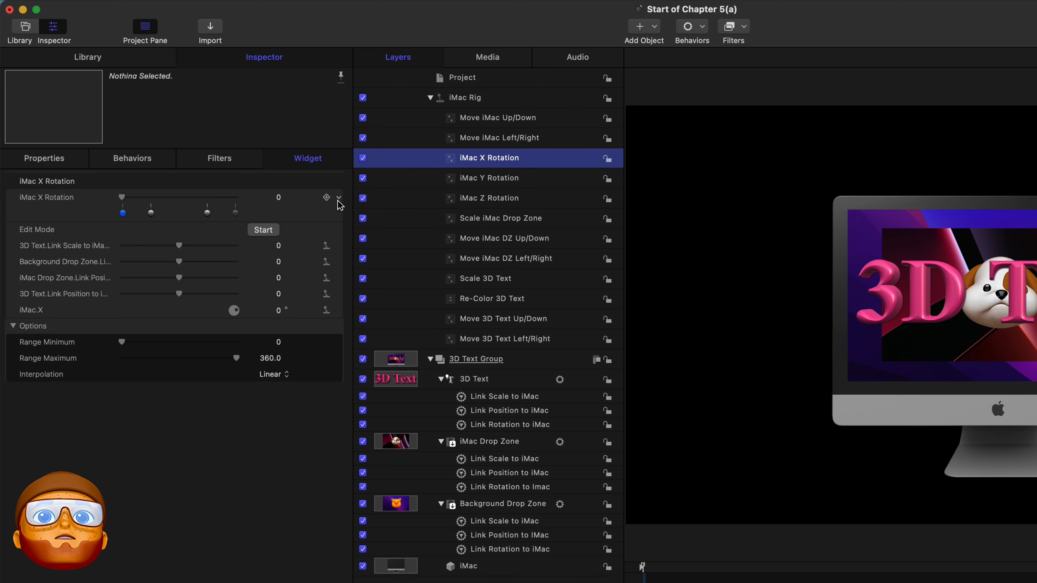
pyautogui.click(339, 198)
pyautogui.click(354, 363)
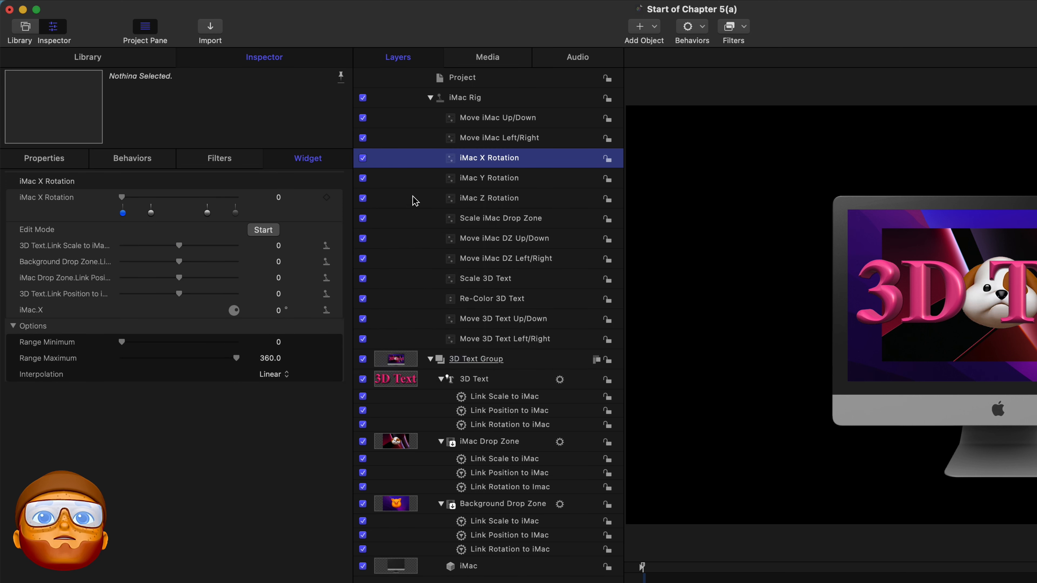
pyautogui.click(422, 180)
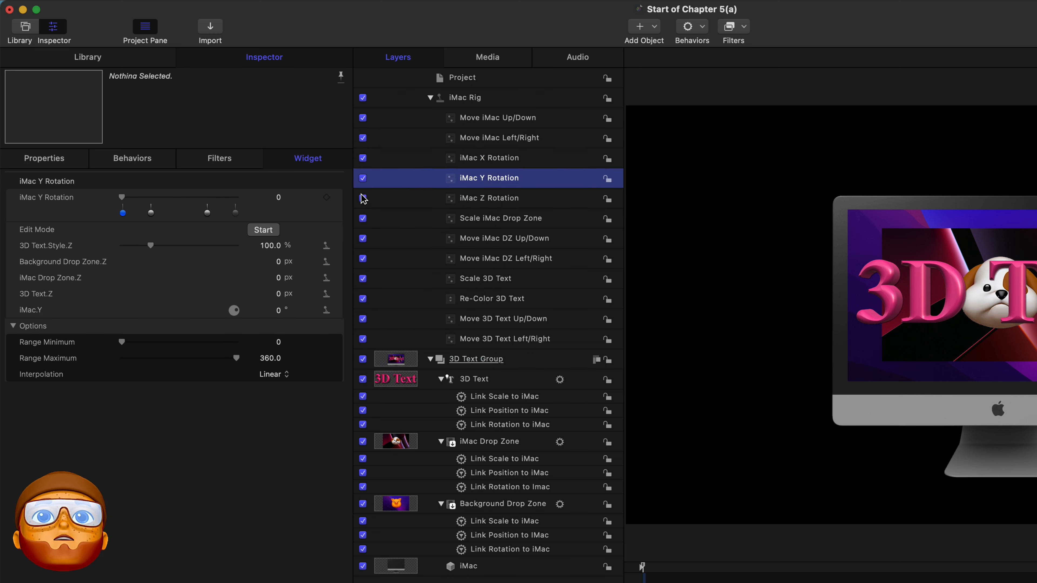
pyautogui.click(339, 199)
pyautogui.click(351, 360)
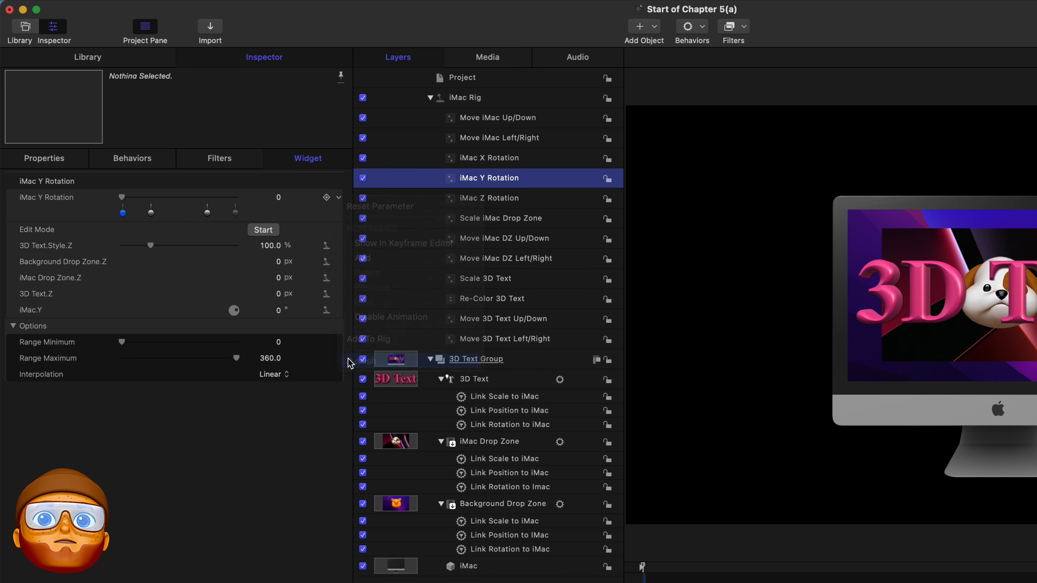
pyautogui.click(426, 200)
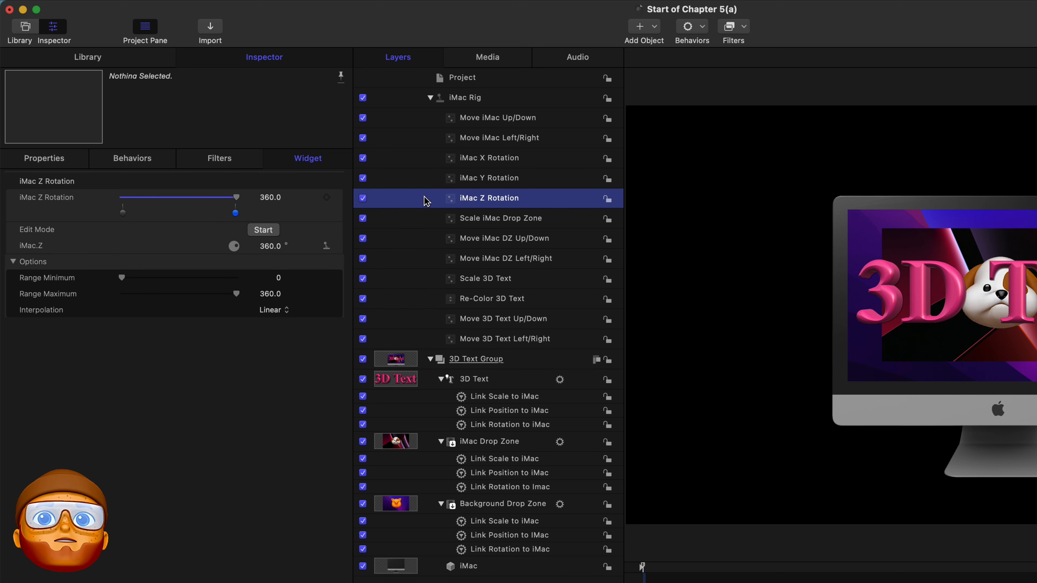
pyautogui.click(339, 199)
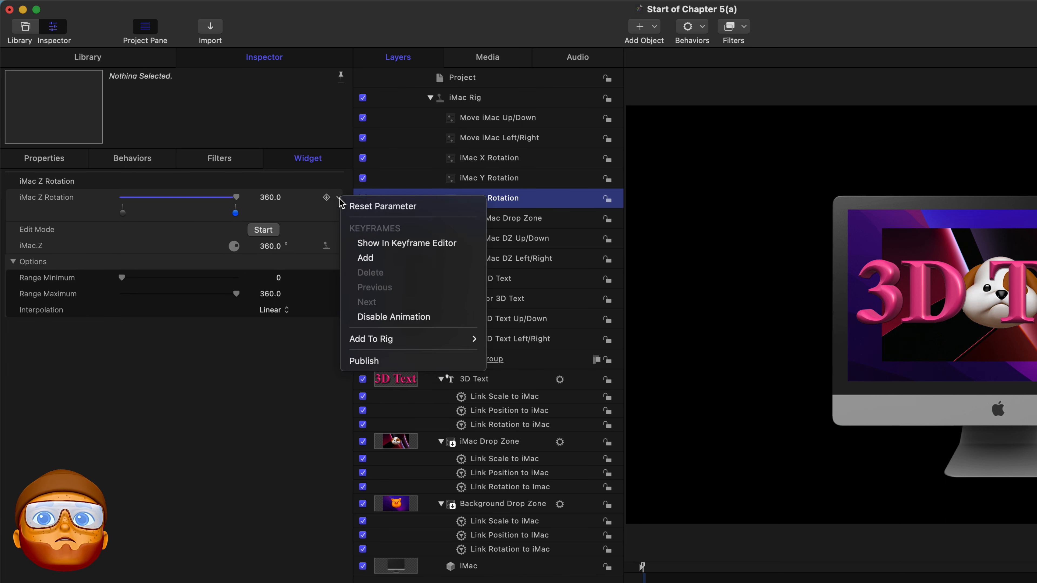
pyautogui.click(375, 360)
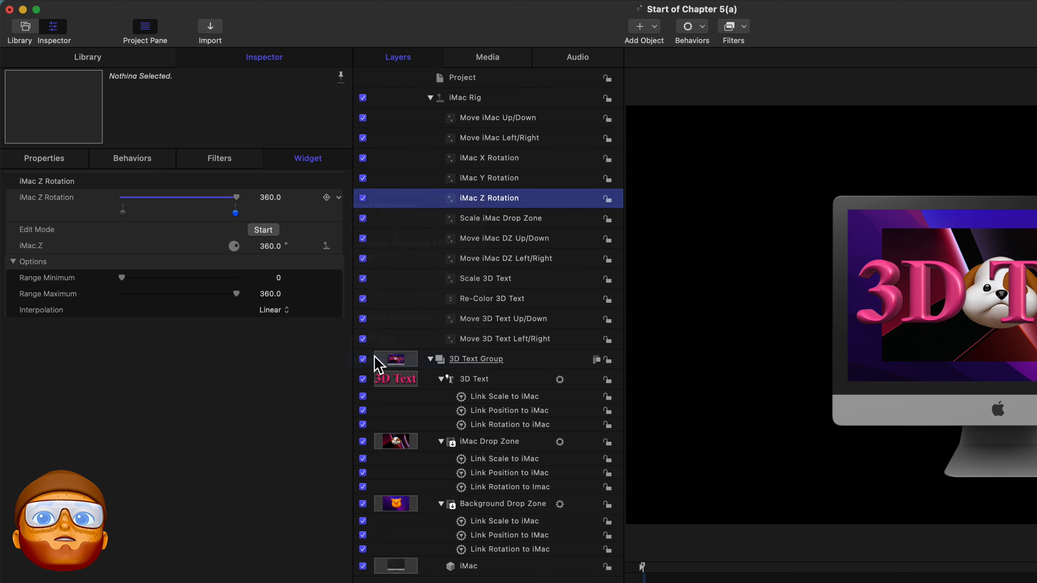
pyautogui.click(460, 79)
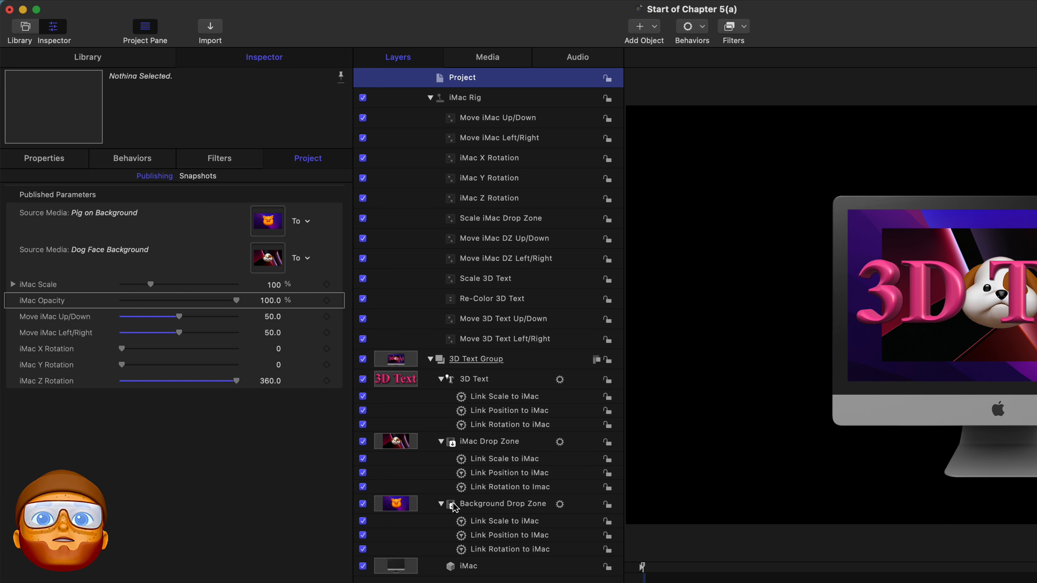
# Publish the Opacity parameter of the Background Drop Zone and name its published entry Background DZ Opacity.
pyautogui.click(496, 505)
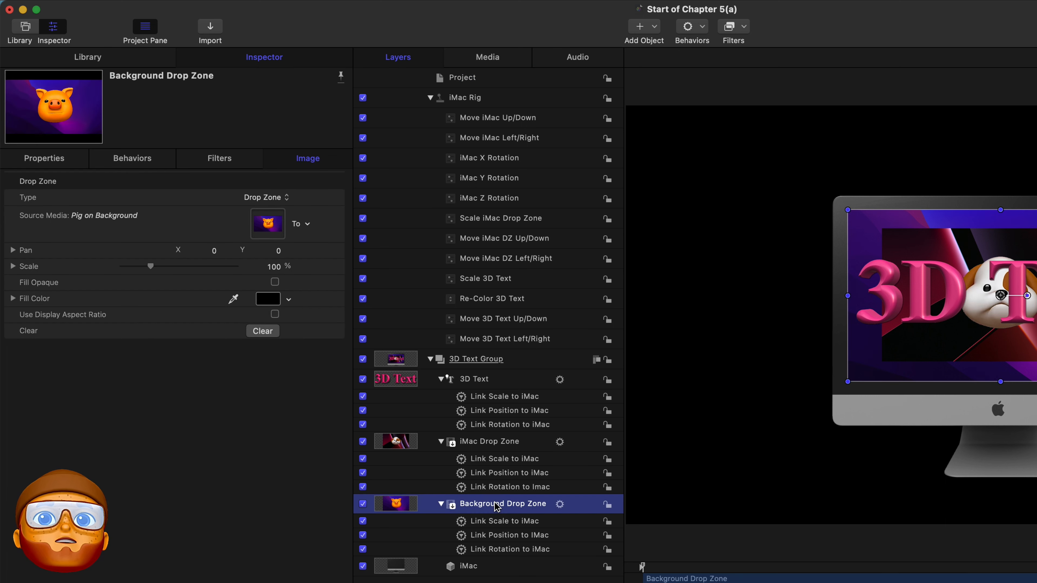
pyautogui.click(59, 161)
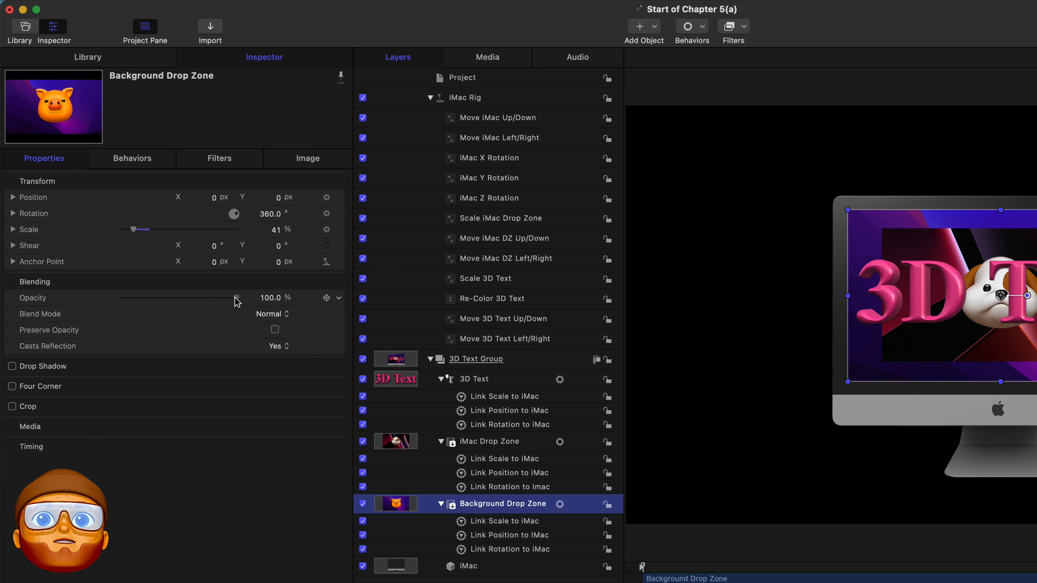
pyautogui.moveTo(236, 300)
pyautogui.mouseDown()
pyautogui.moveTo(72, 297)
pyautogui.moveTo(249, 309)
pyautogui.mouseUp()
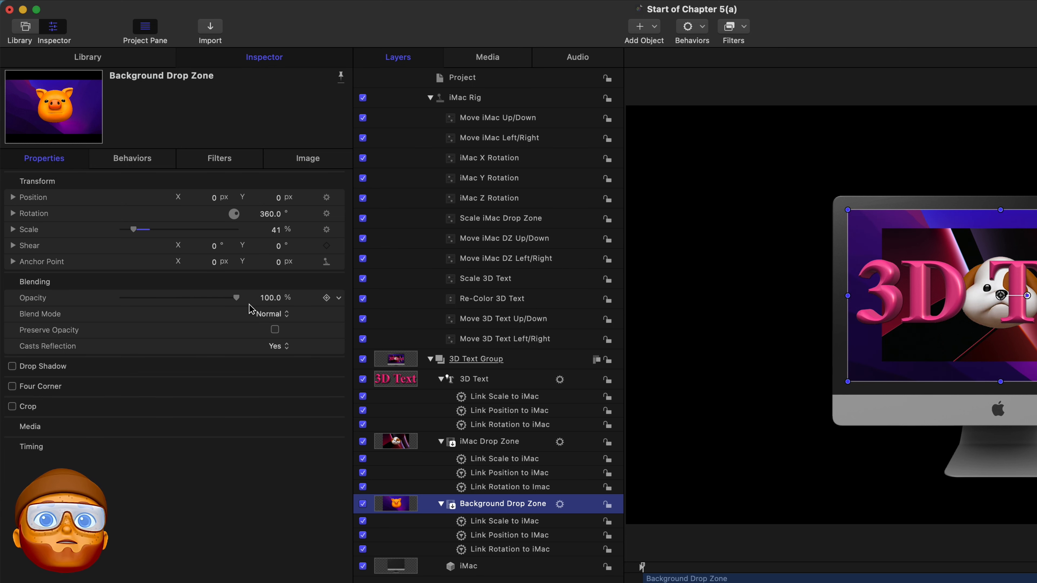
pyautogui.click(339, 301)
pyautogui.click(378, 486)
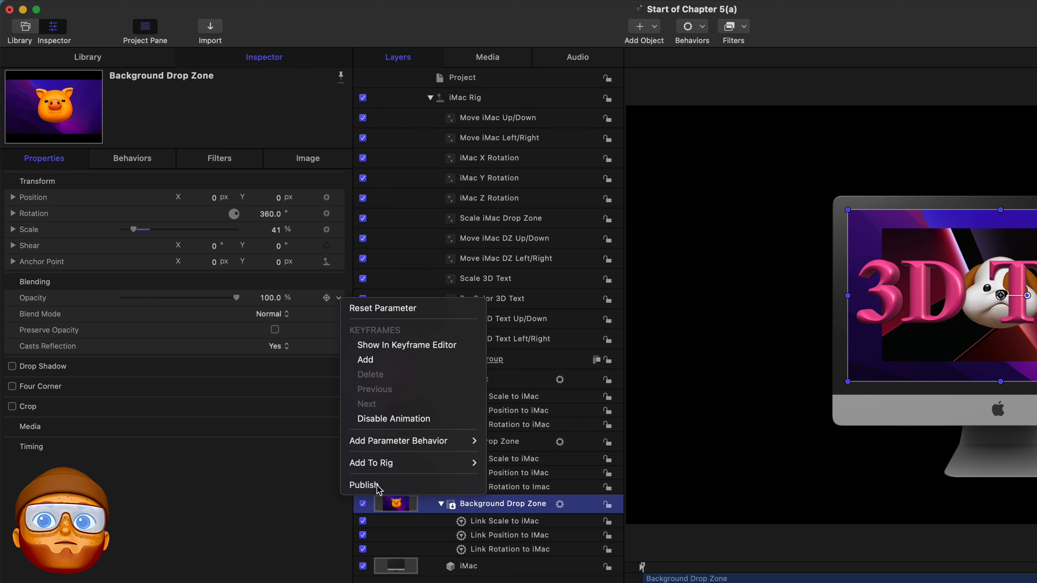
pyautogui.click(465, 82)
pyautogui.click(308, 158)
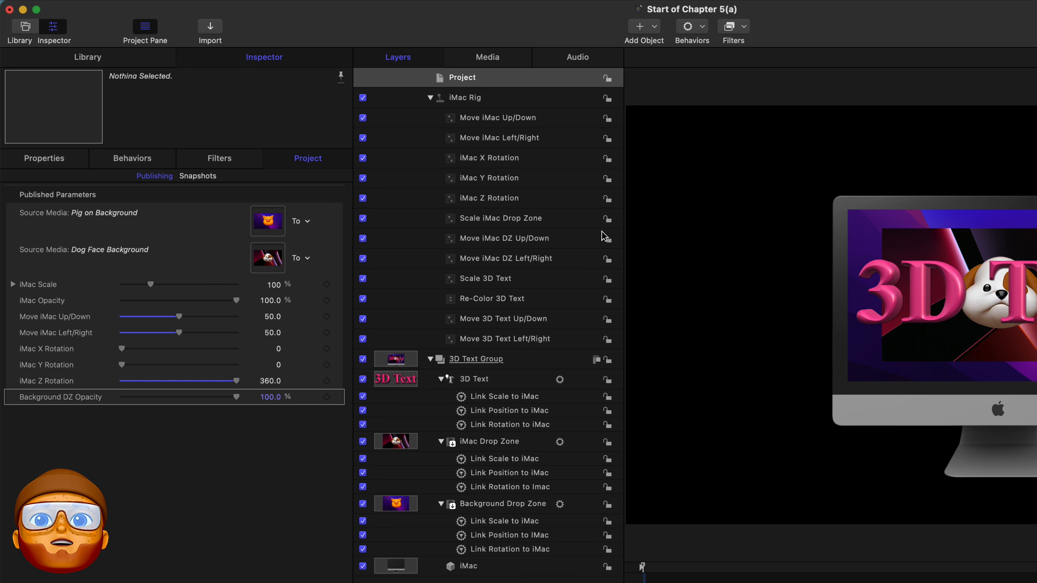
# Publish the Scale iMac Drop Zone widget slider.
pyautogui.click(497, 224)
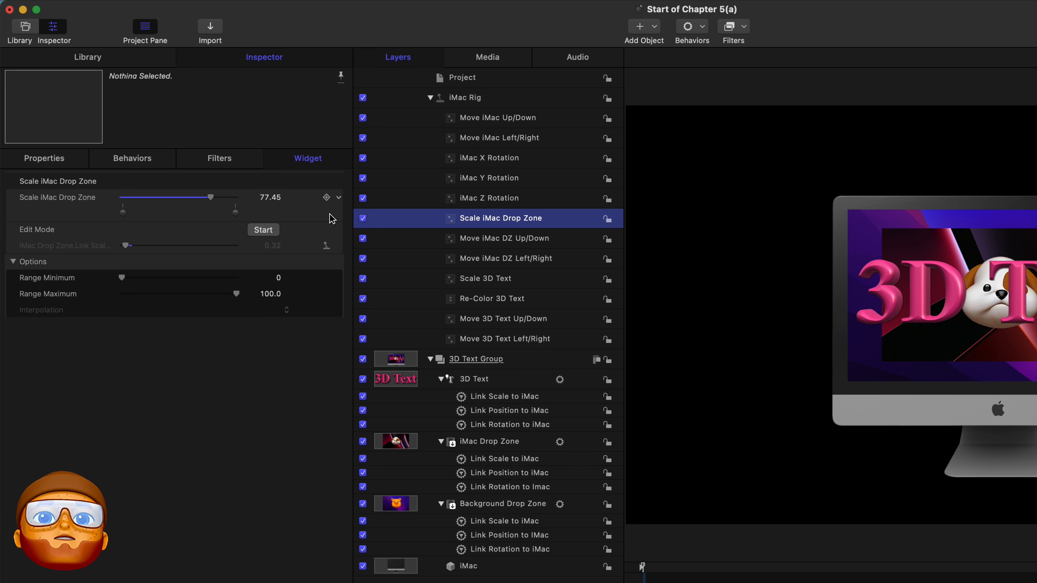
pyautogui.click(337, 198)
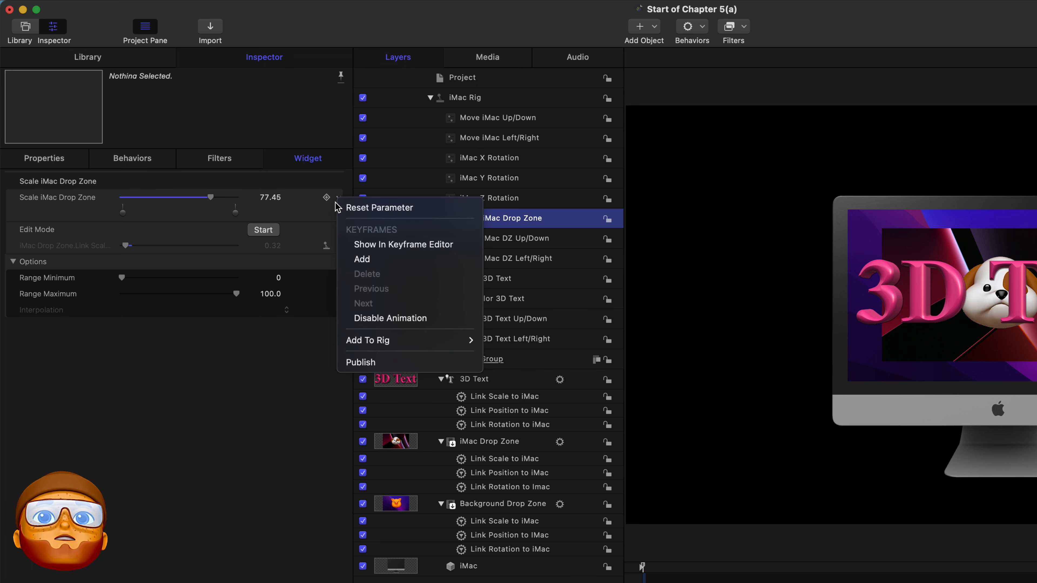
pyautogui.click(360, 364)
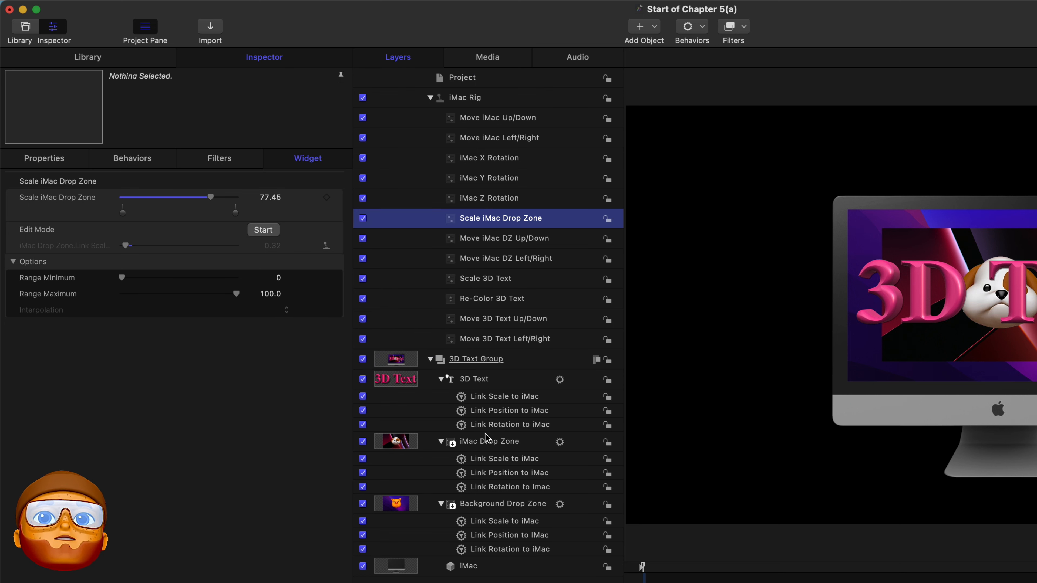
# Publish the Opacity parameter of the iMac Drop Zone and name its published entry iMac Drop Zone Opacity.
pyautogui.click(486, 443)
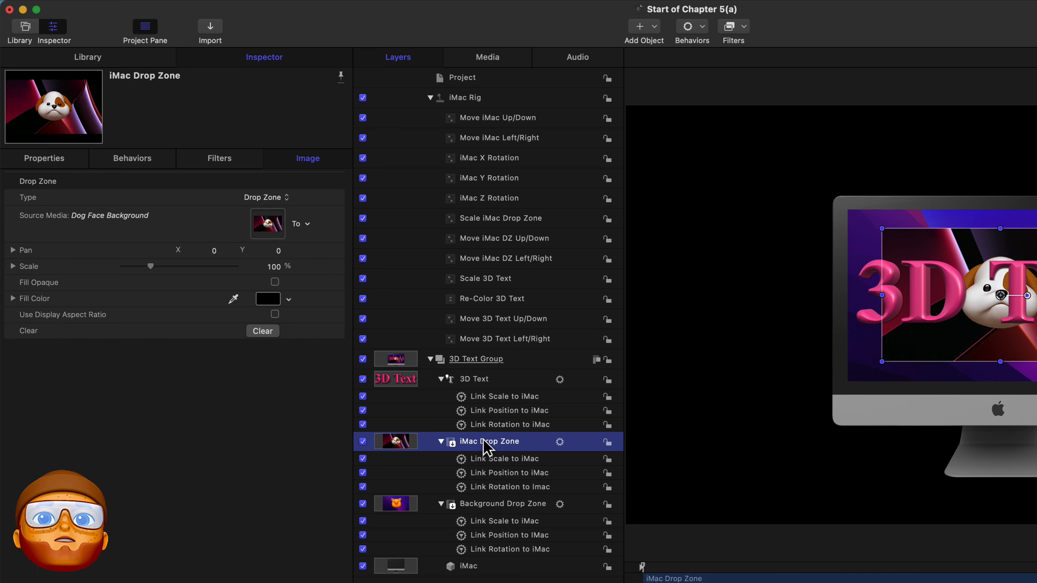
pyautogui.click(53, 162)
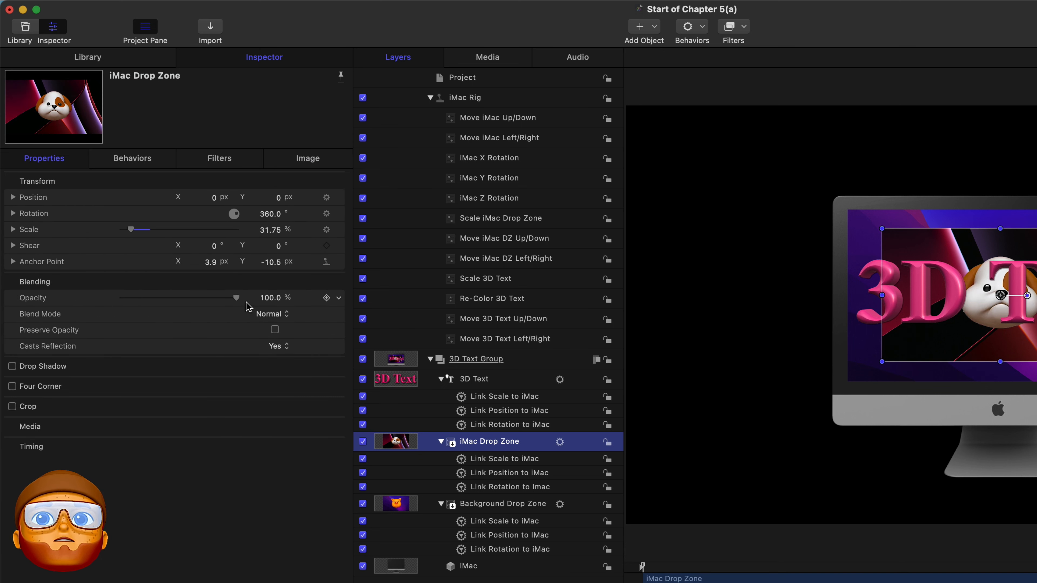
pyautogui.moveTo(237, 299); pyautogui.dragTo(266, 293)
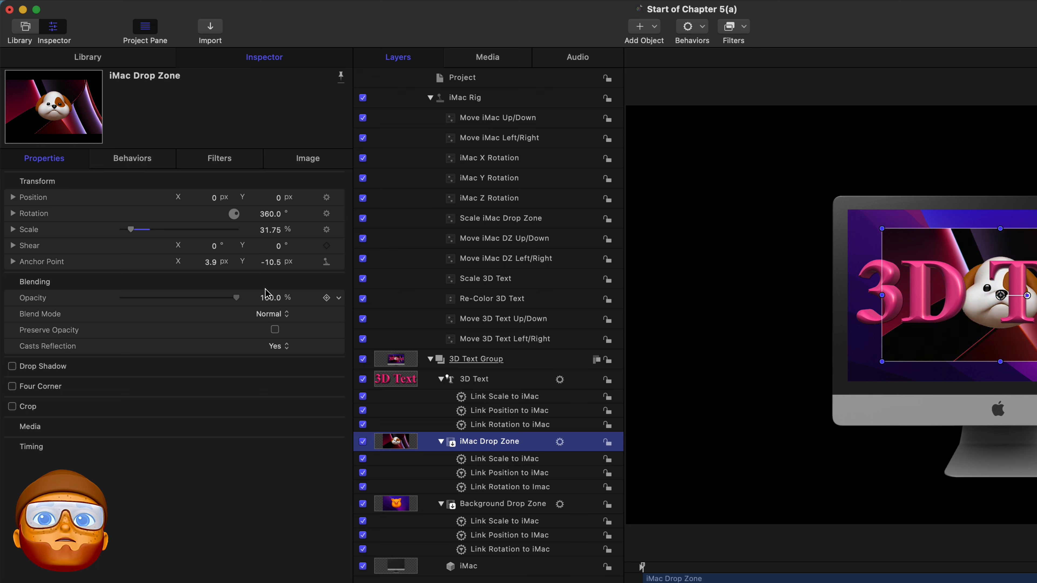
pyautogui.click(338, 299)
pyautogui.click(375, 482)
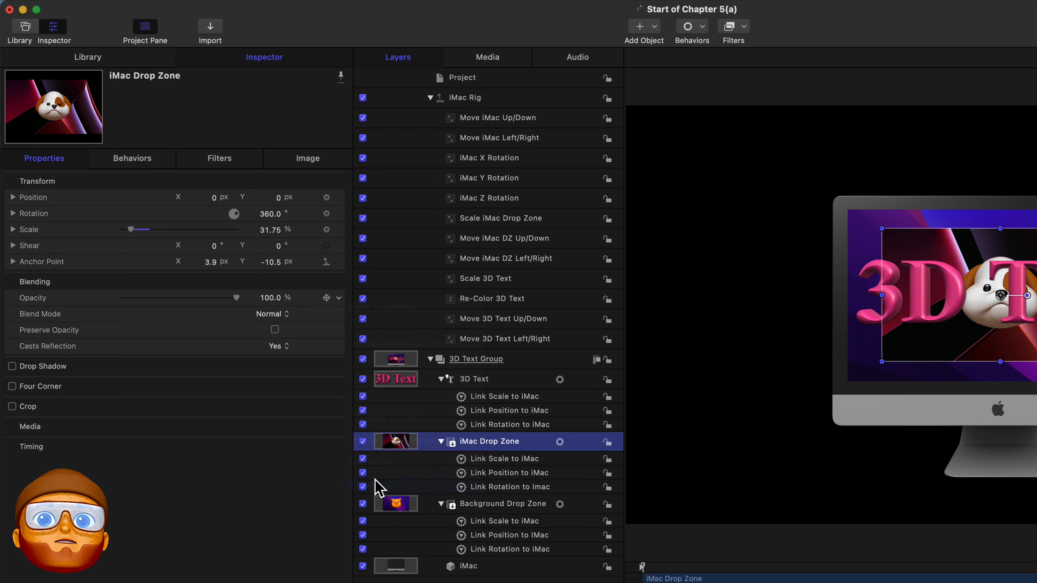
pyautogui.click(482, 80)
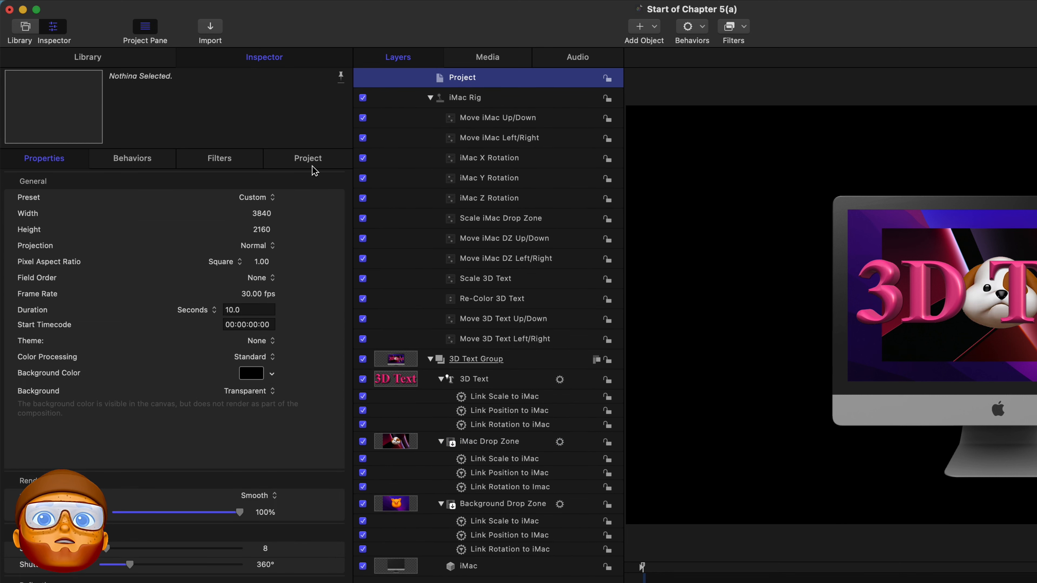
pyautogui.click(315, 161)
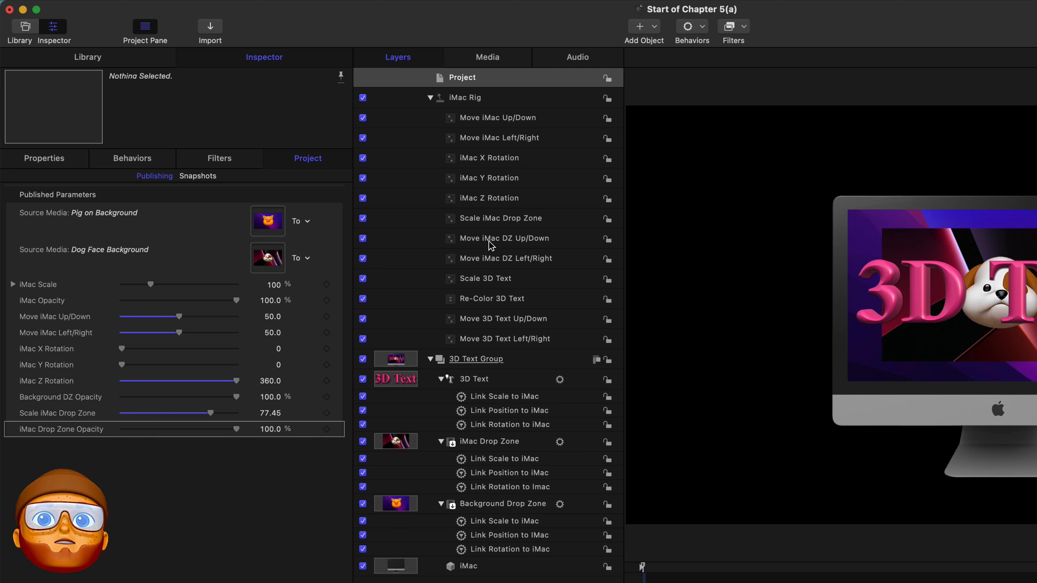
# Publish the Move iMac DZ Up/Down and Move iMac DZ Left/Right widgets, and check the project's published parameters.
pyautogui.click(408, 243)
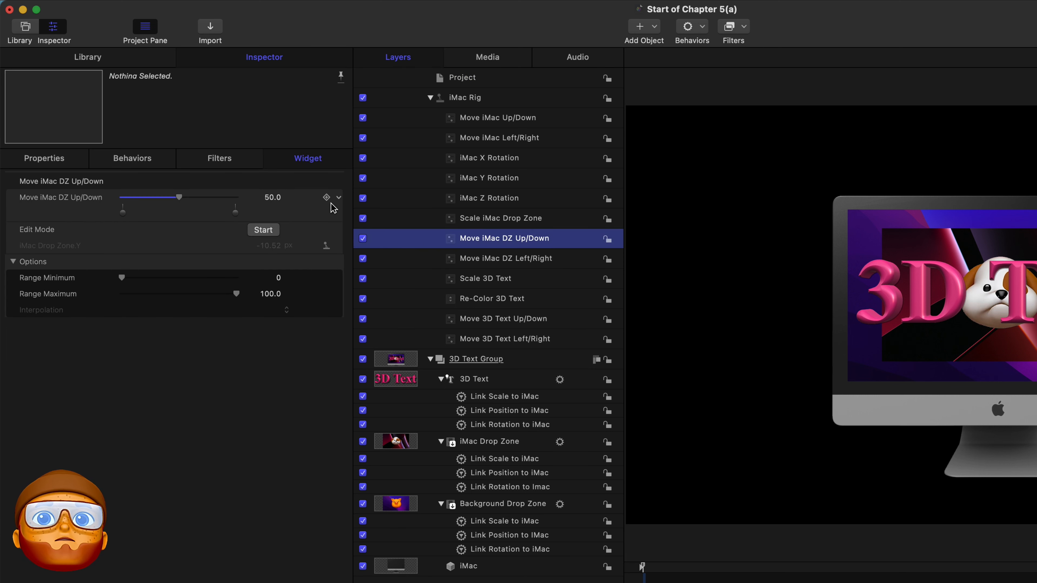
pyautogui.click(338, 199)
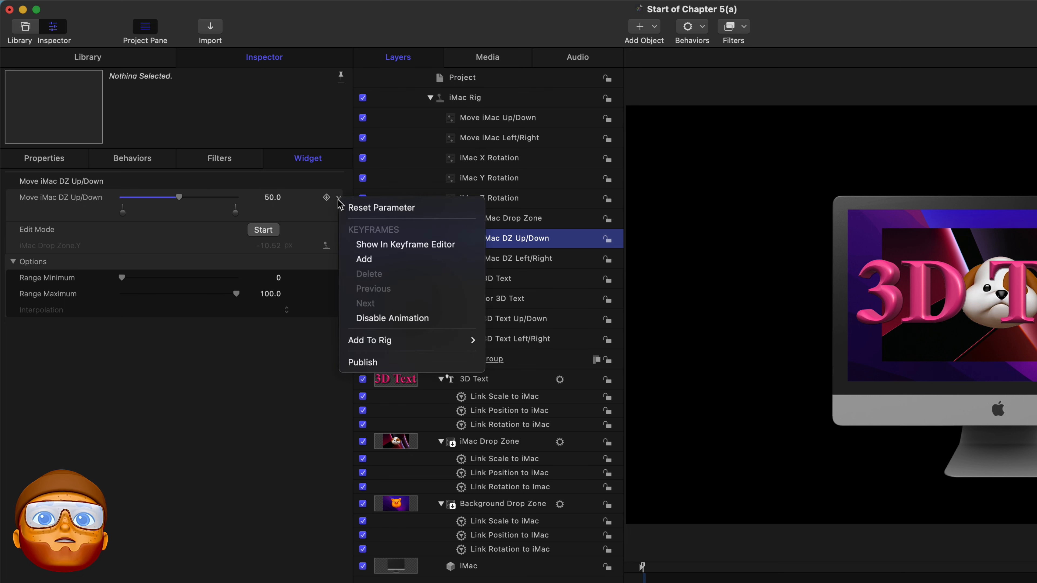
pyautogui.click(365, 361)
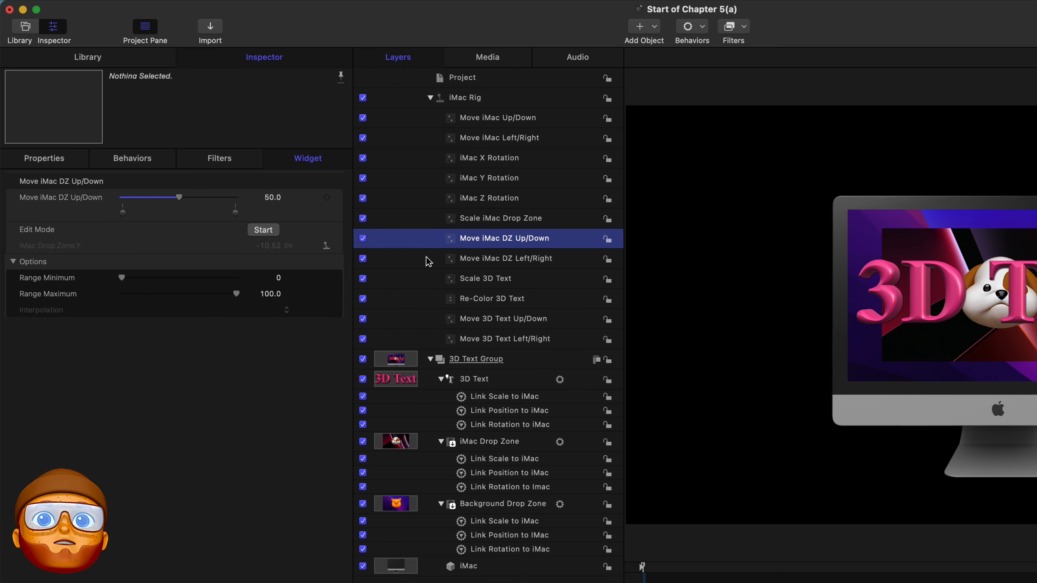
pyautogui.click(428, 261)
pyautogui.click(338, 198)
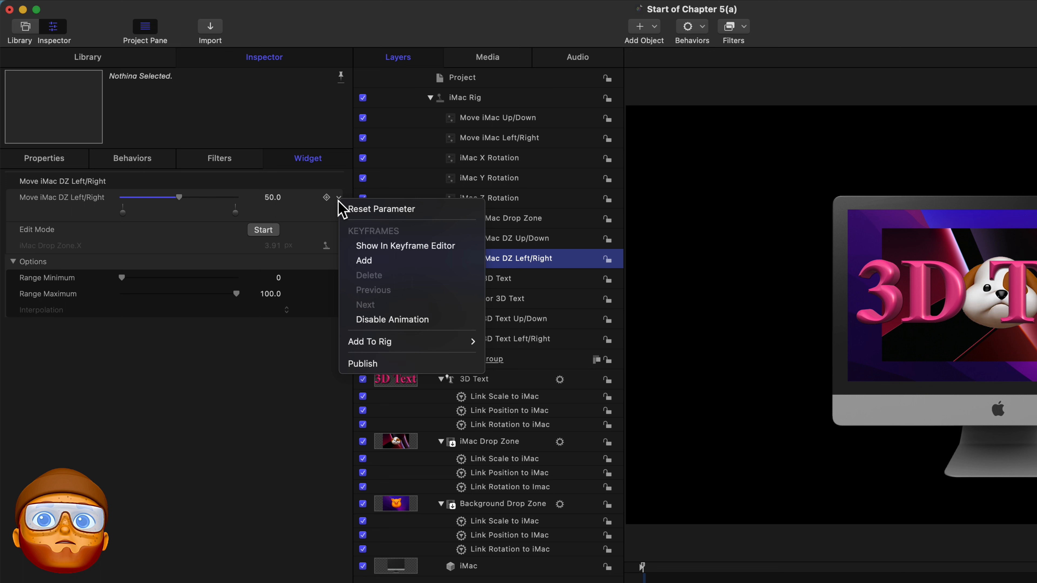
pyautogui.click(369, 362)
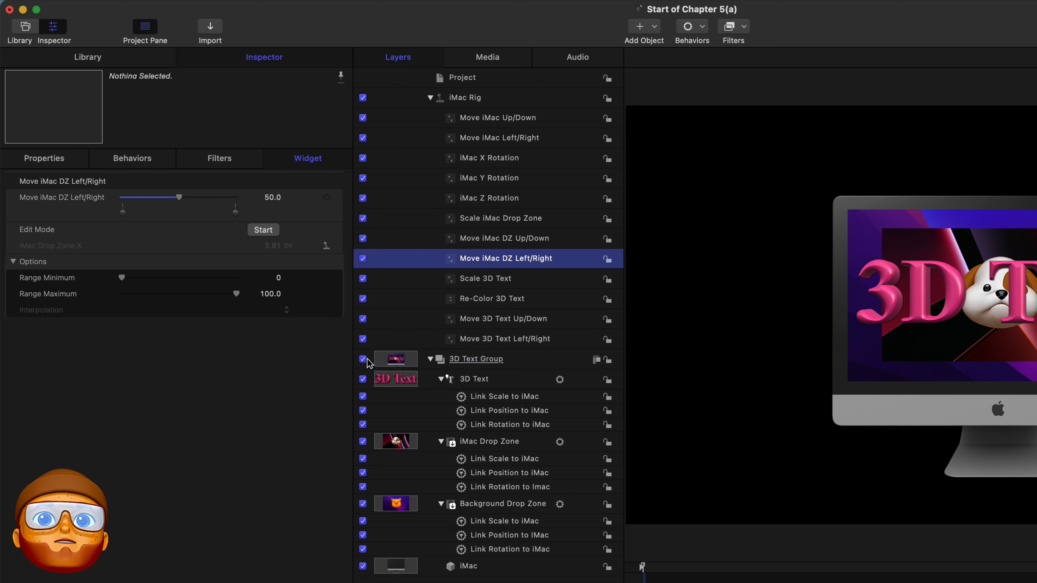
pyautogui.click(463, 82)
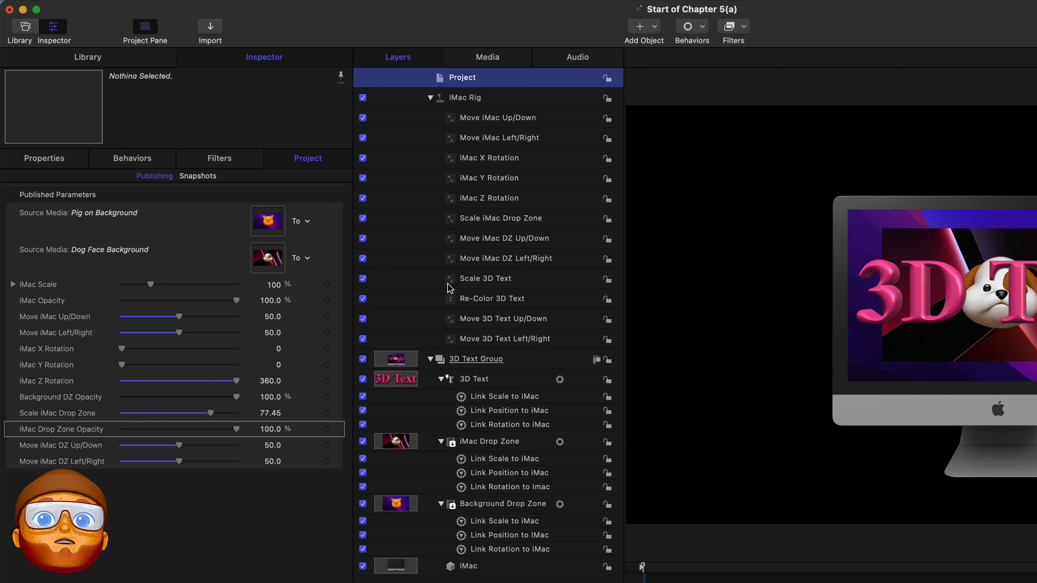
# Publish the Scale 3D Text widget slider.
pyautogui.click(428, 280)
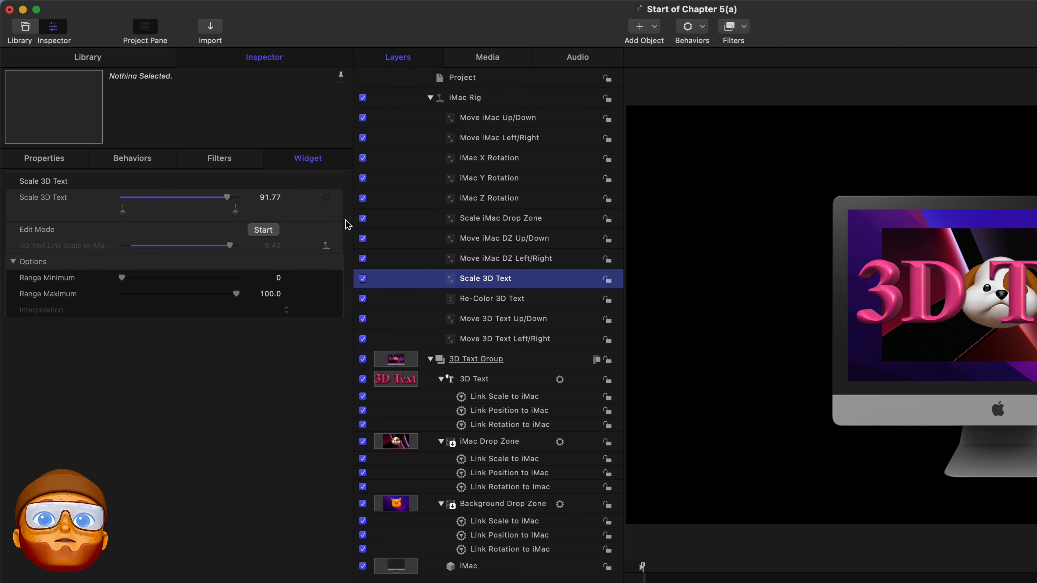
pyautogui.click(338, 199)
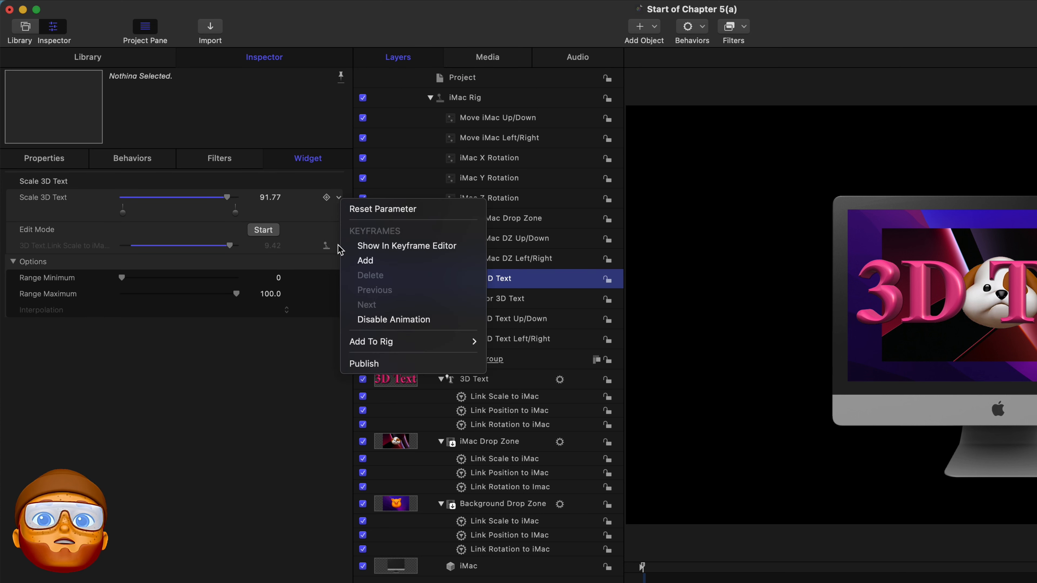
pyautogui.click(364, 364)
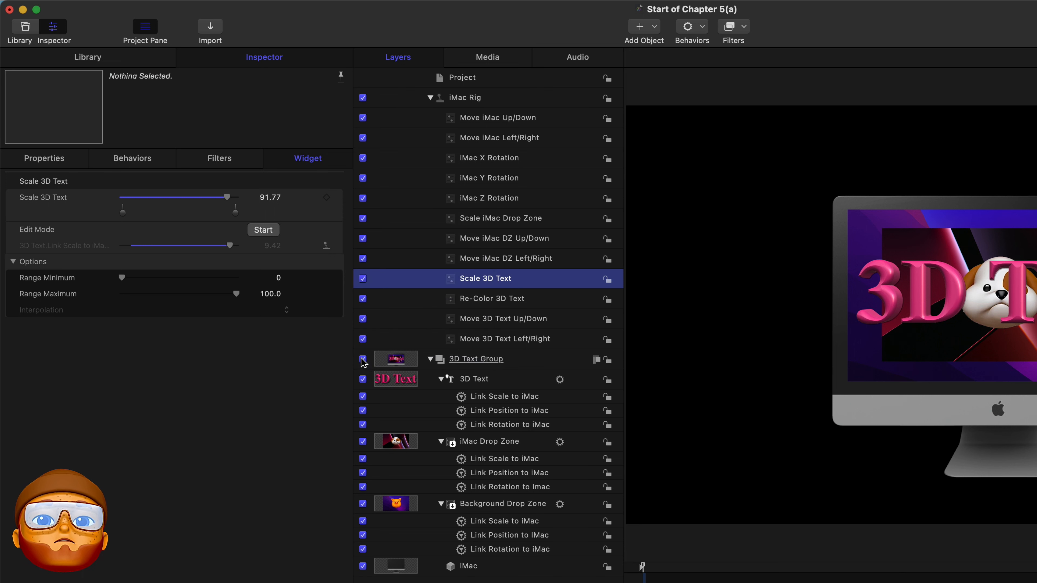
# Publish the Opacity parameter of the 3D Text layer and name its published entry 3D Text Opacity.
pyautogui.click(475, 381)
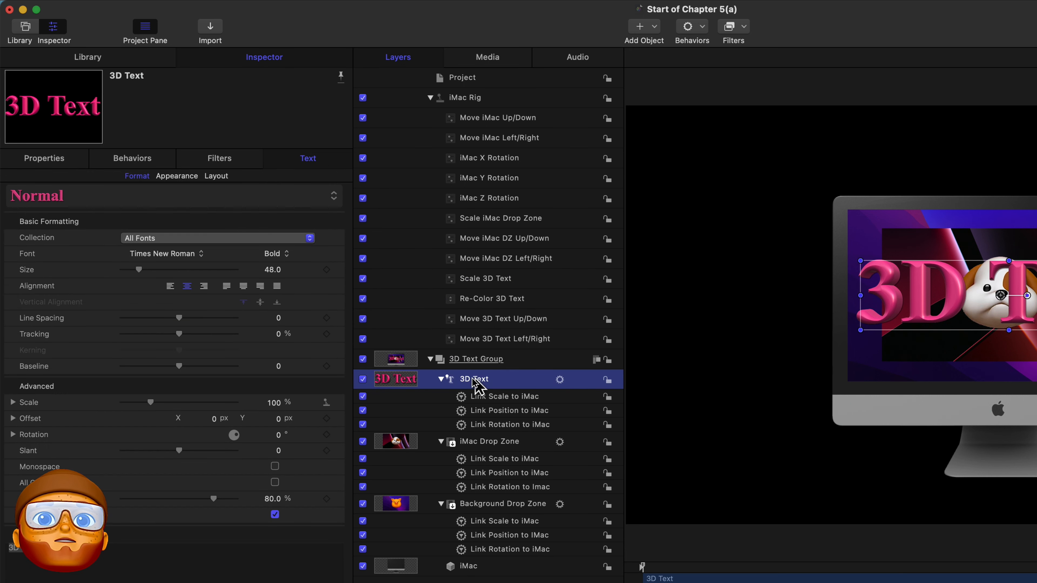
pyautogui.click(45, 160)
pyautogui.moveTo(236, 298)
pyautogui.mouseDown()
pyautogui.moveTo(118, 295)
pyautogui.moveTo(235, 298)
pyautogui.mouseUp()
pyautogui.click(338, 298)
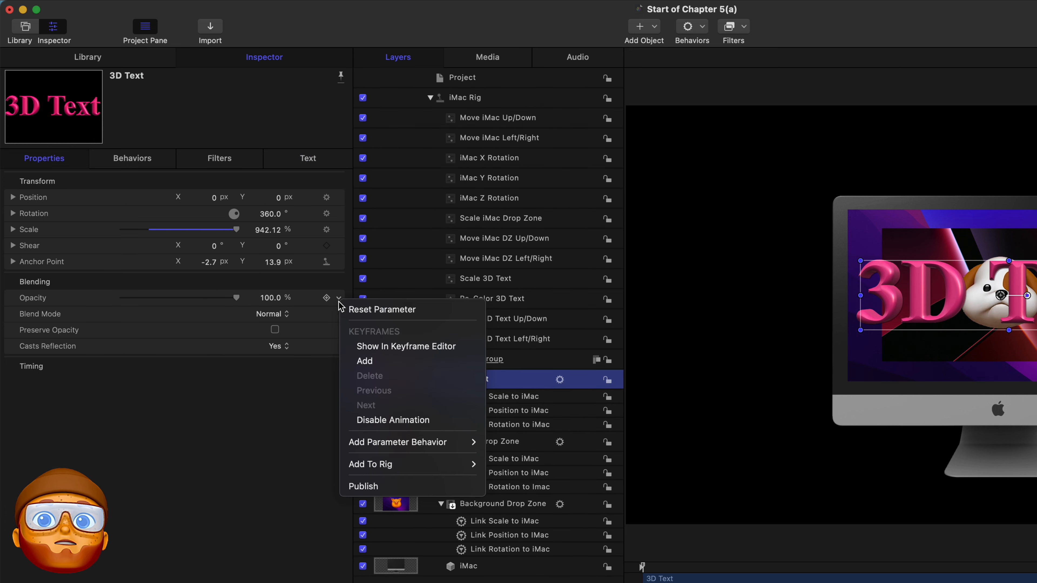
pyautogui.click(384, 487)
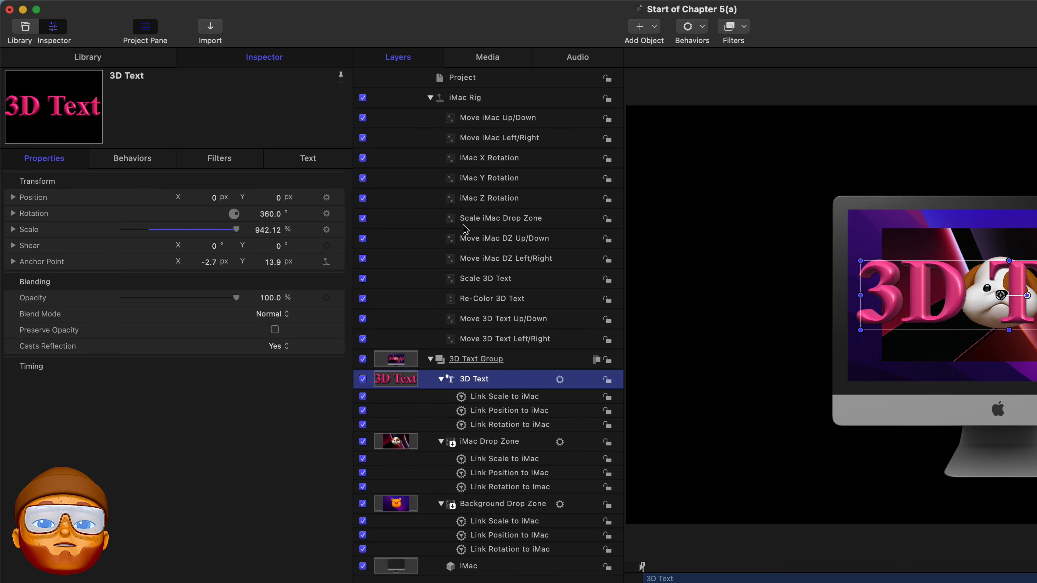
pyautogui.click(457, 80)
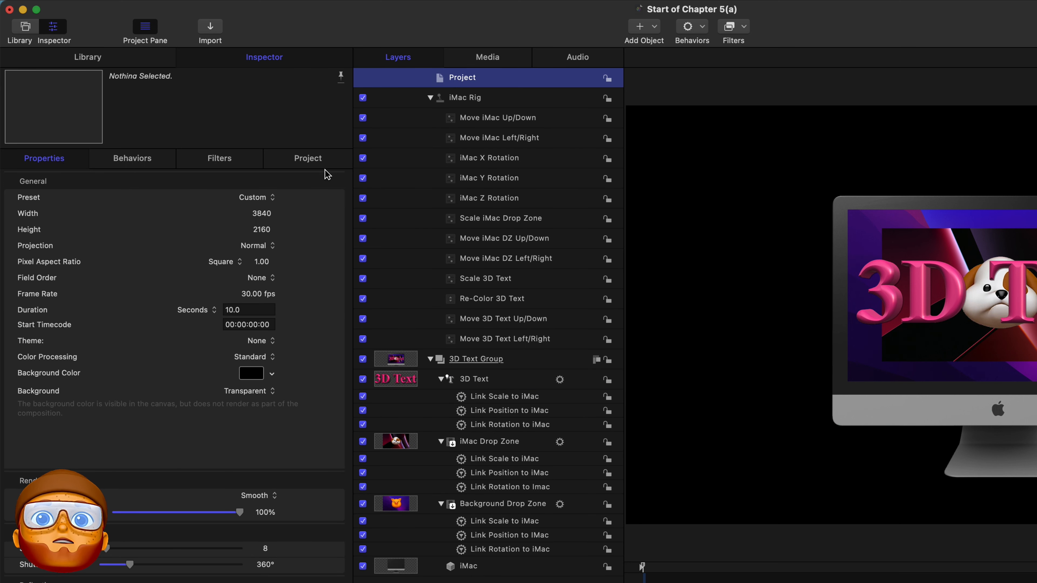
pyautogui.click(305, 161)
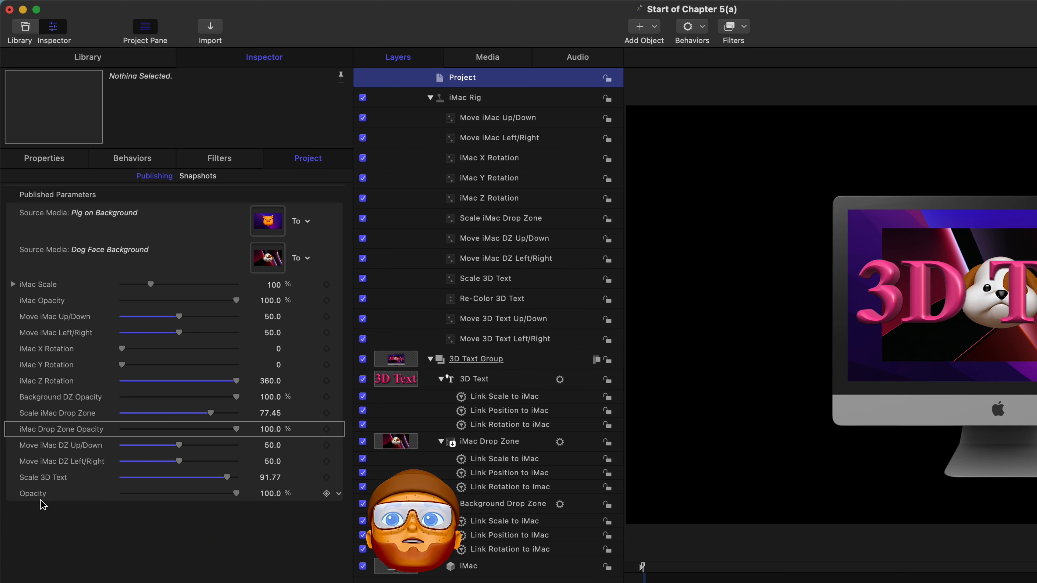
pyautogui.click(41, 498)
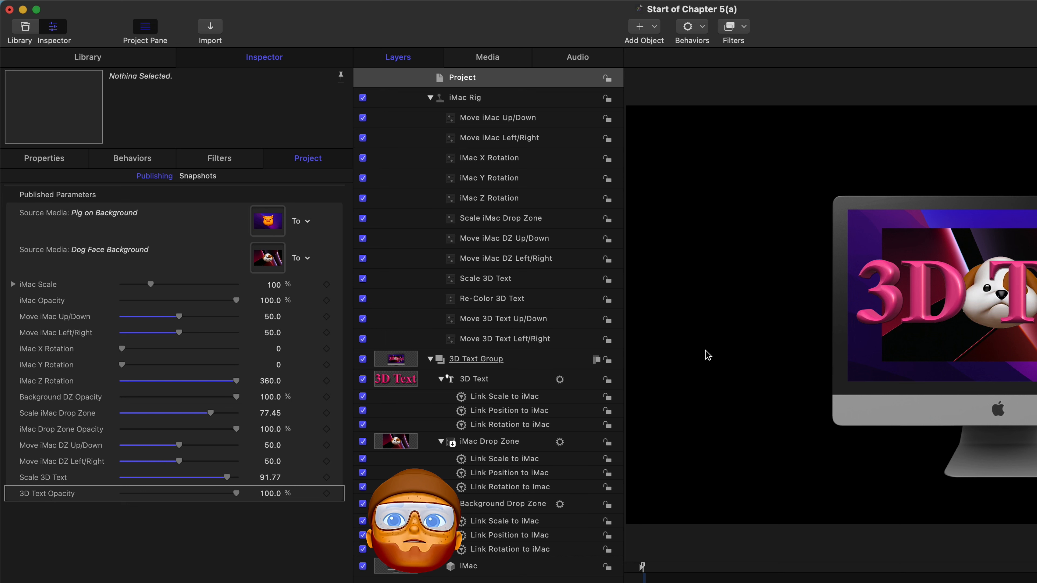
# Publish the Re-Color 3D Text widget's pop-up parameter.
pyautogui.click(433, 302)
pyautogui.click(338, 199)
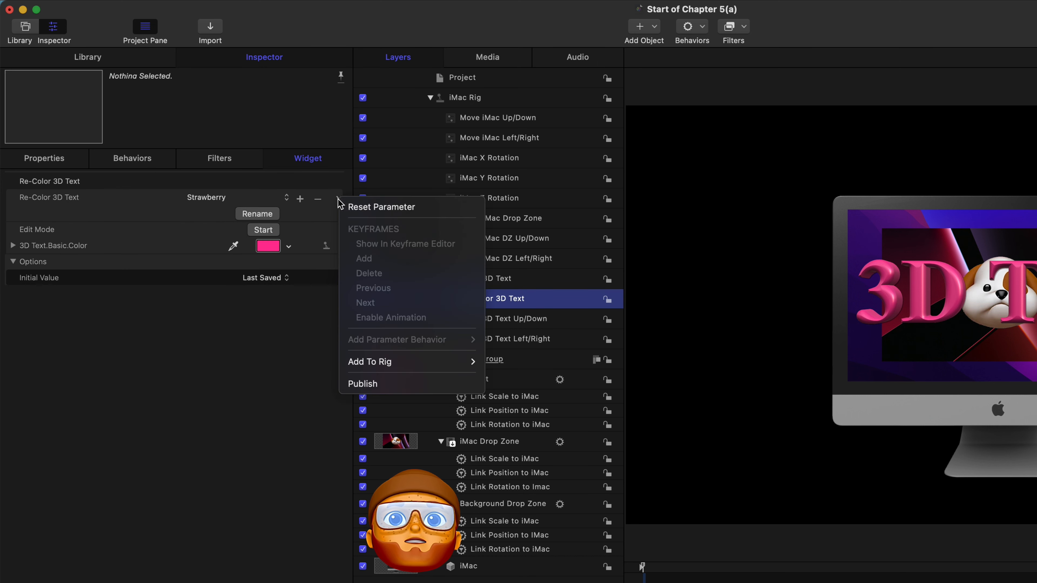
pyautogui.click(361, 384)
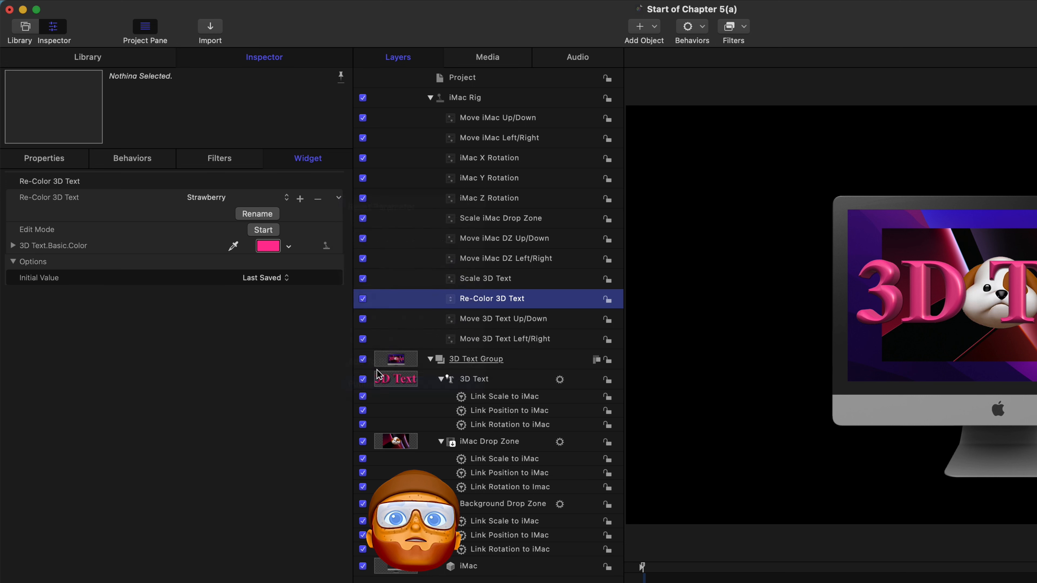
# Publish the Move 3D Text Up/Down and Move 3D Text Left/Right widgets, and check the project's published parameters.
pyautogui.click(433, 322)
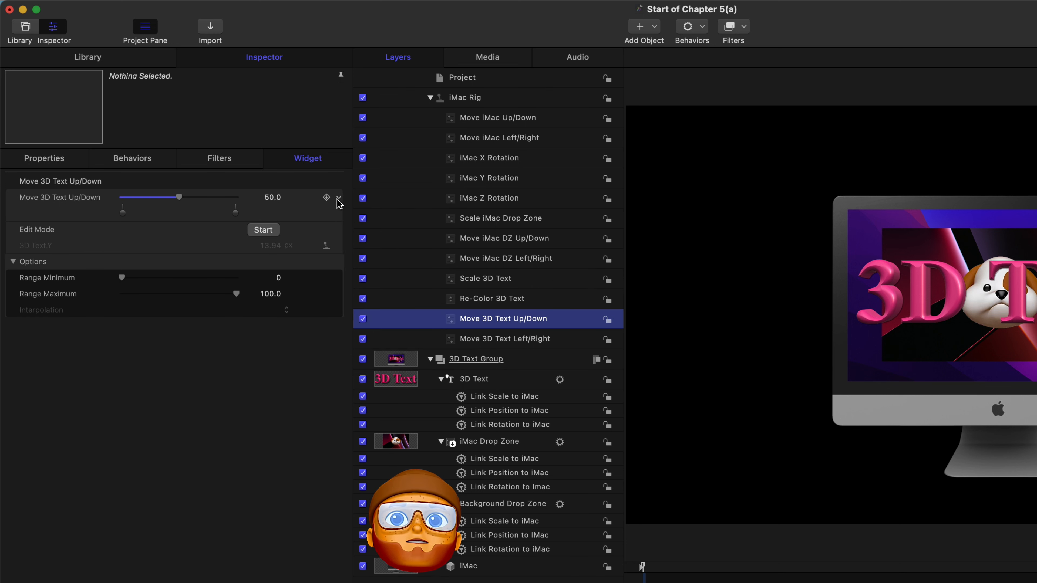
pyautogui.click(338, 199)
pyautogui.click(367, 362)
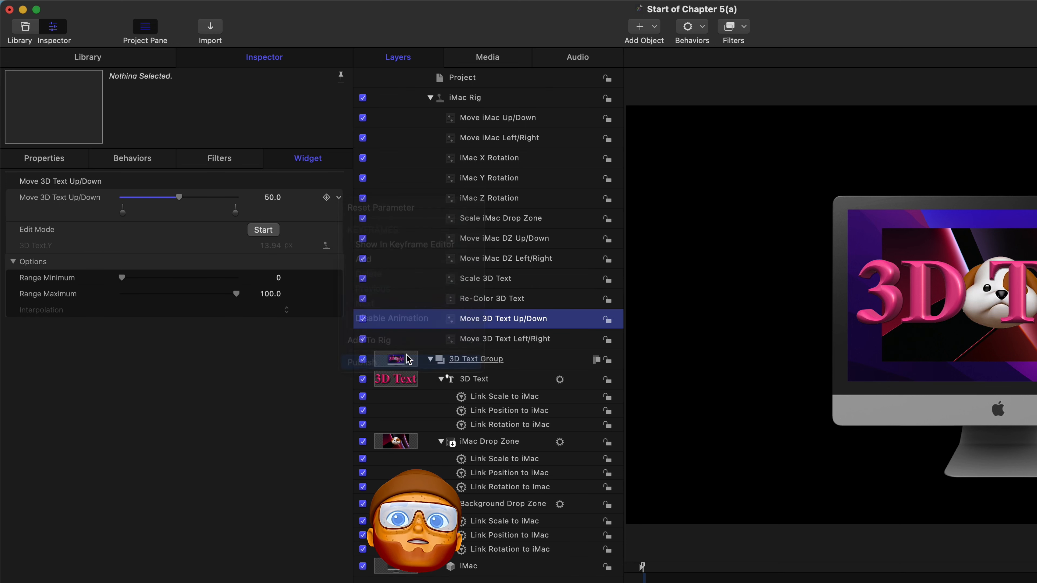
pyautogui.click(432, 342)
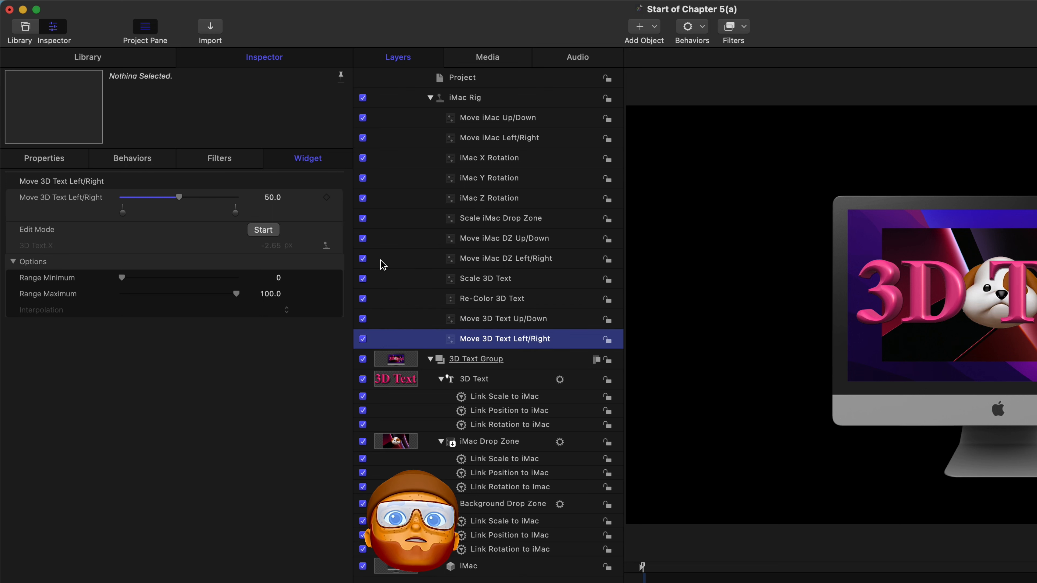
pyautogui.click(338, 197)
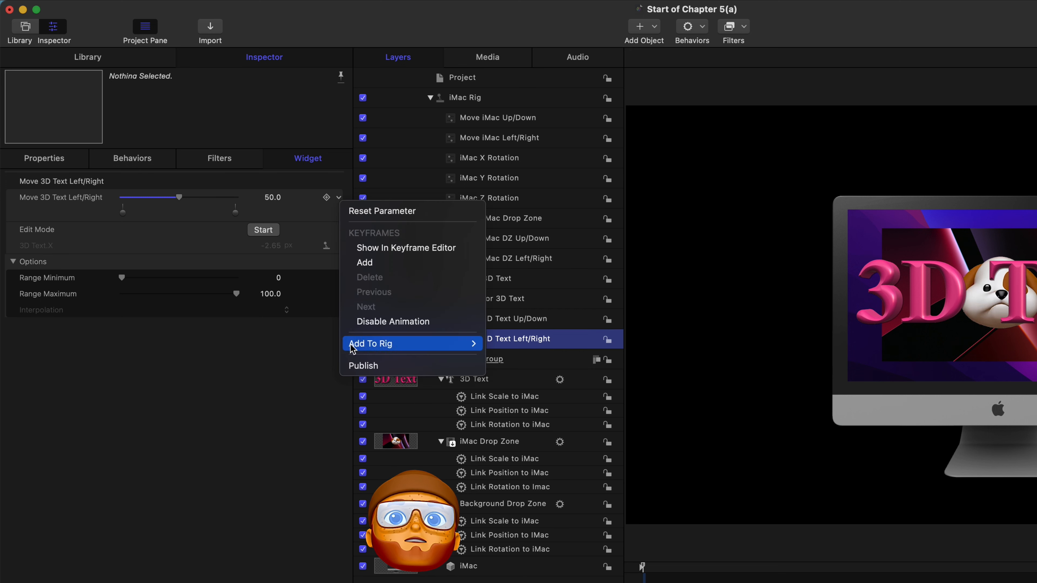
pyautogui.click(357, 363)
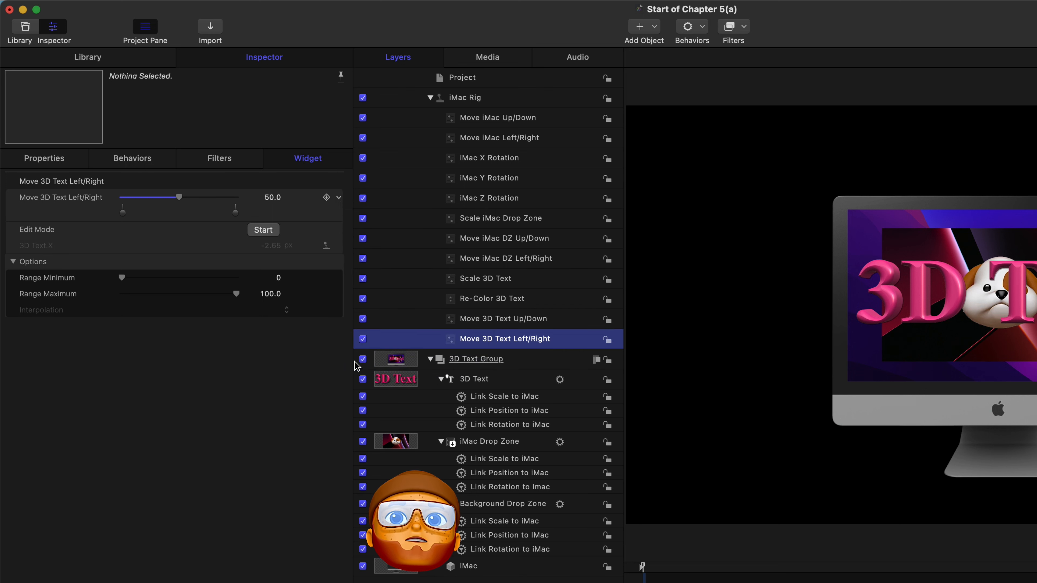
pyautogui.click(464, 80)
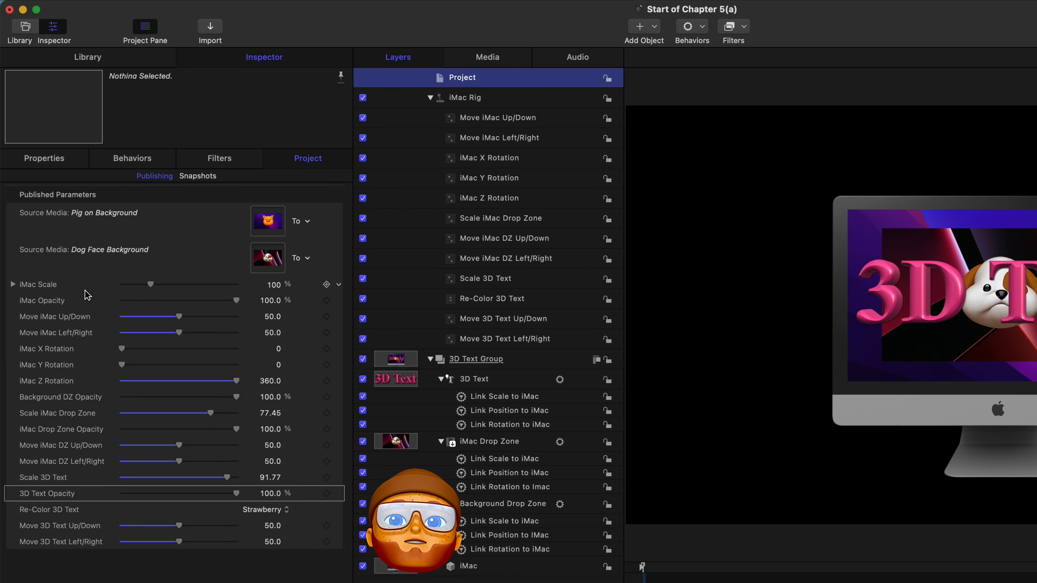
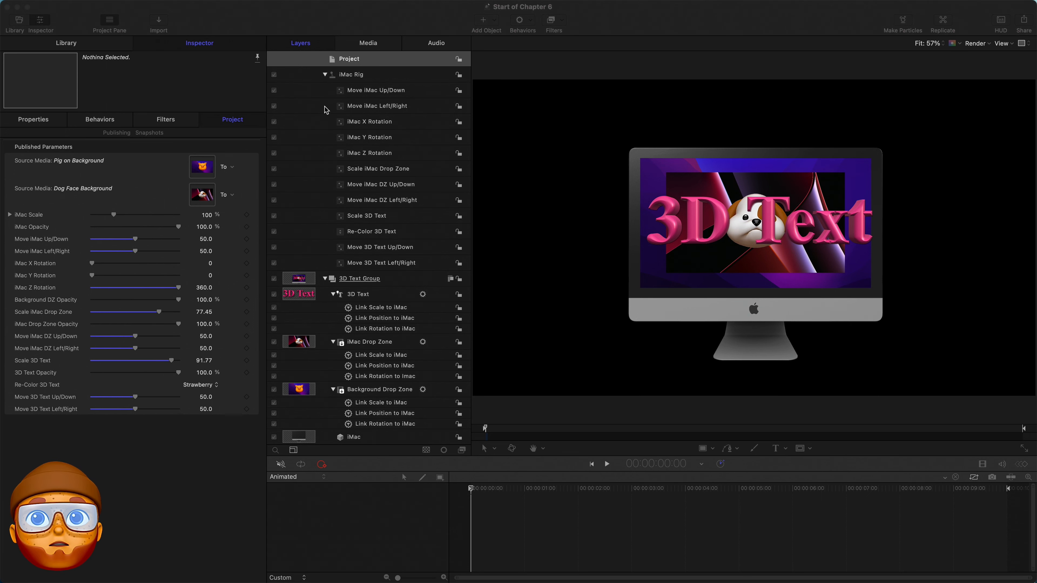
# Collapse the iMac Rig, add a new rig to the project and name it Spacer Rig.
pyautogui.click(325, 75)
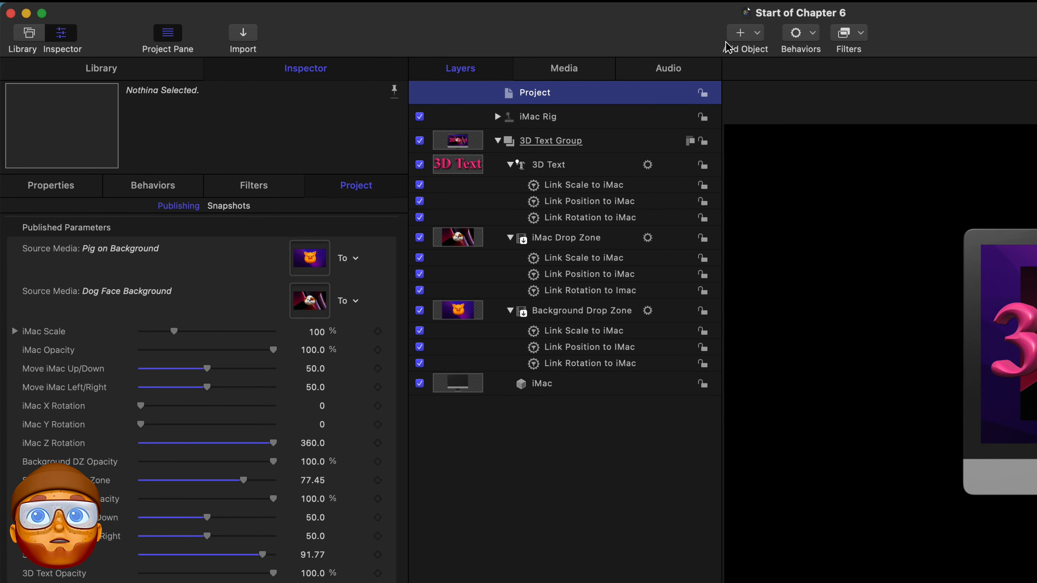
pyautogui.click(738, 34)
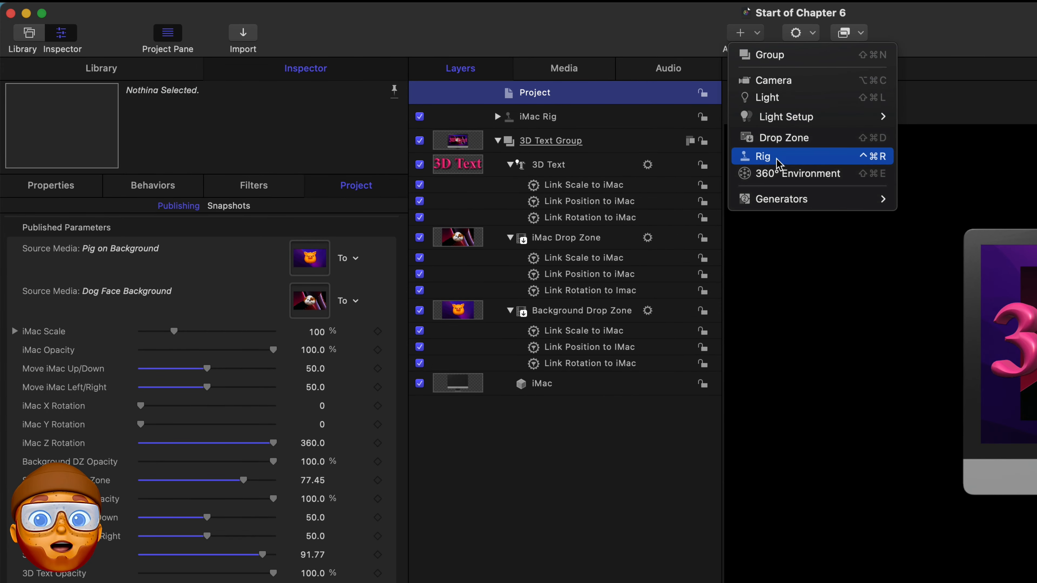
pyautogui.click(764, 157)
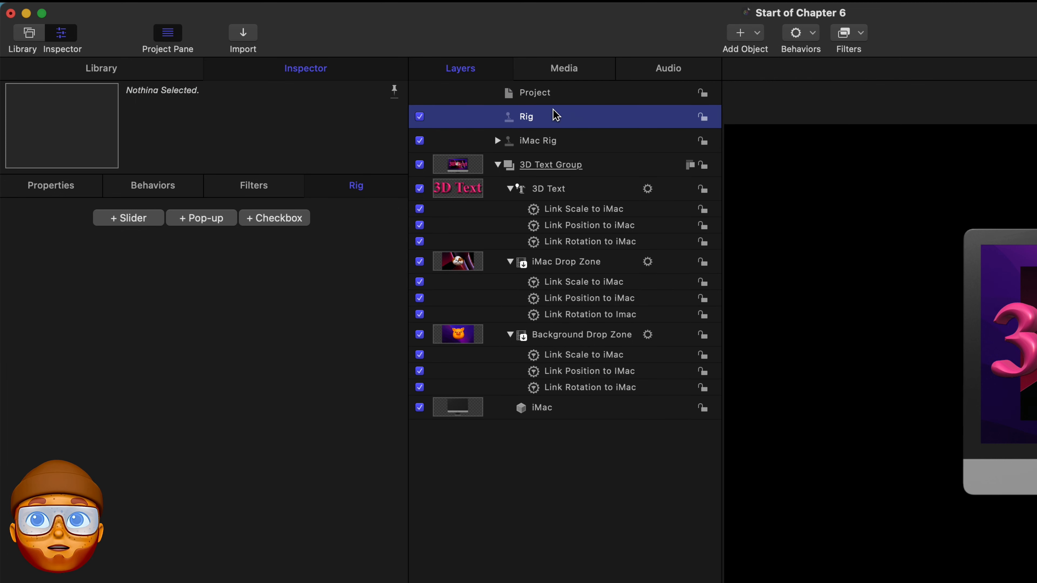
pyautogui.doubleClick(526, 117)
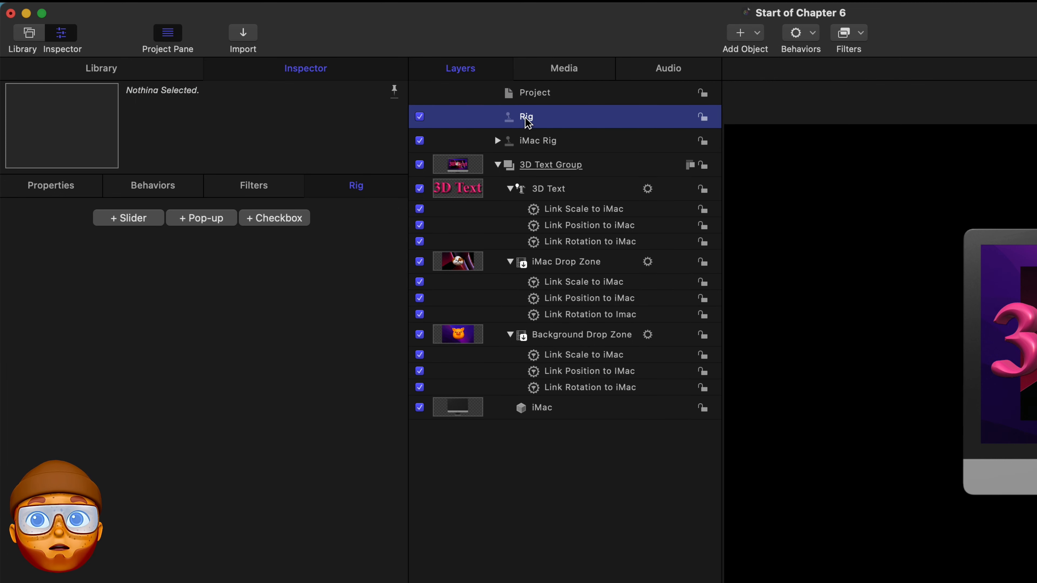
pyautogui.write('Spacer Rig')
pyautogui.press('Return')
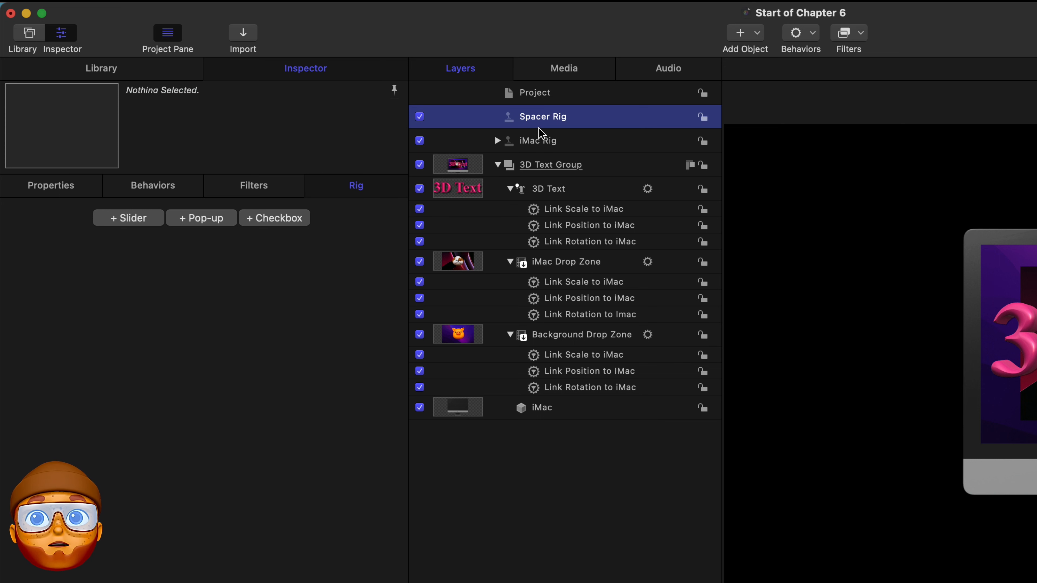
# Add six pop-up widgets to the Spacer Rig.
pyautogui.click(195, 220)
pyautogui.click(196, 223)
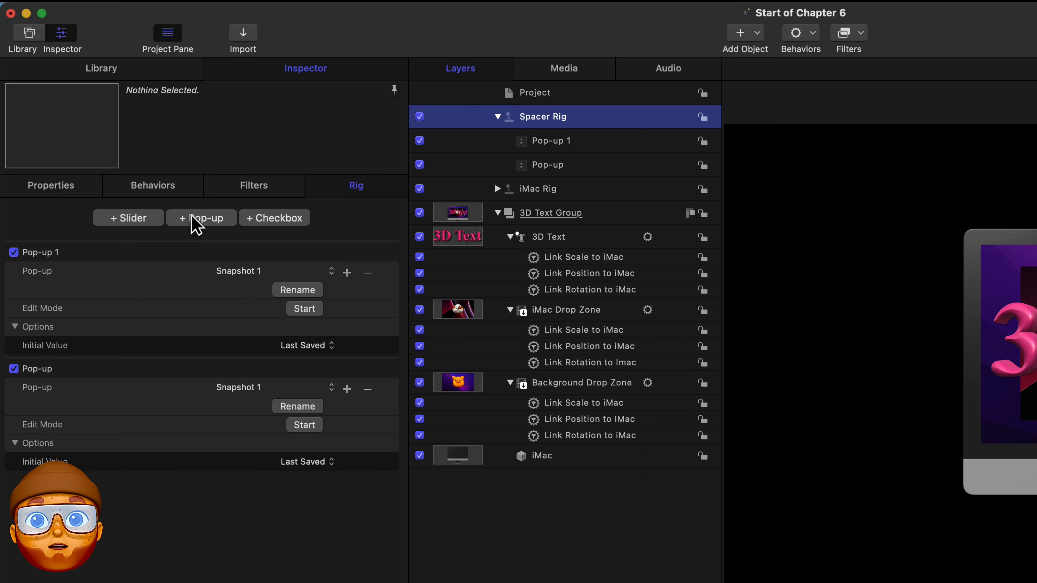
pyautogui.click(196, 223)
pyautogui.click(192, 218)
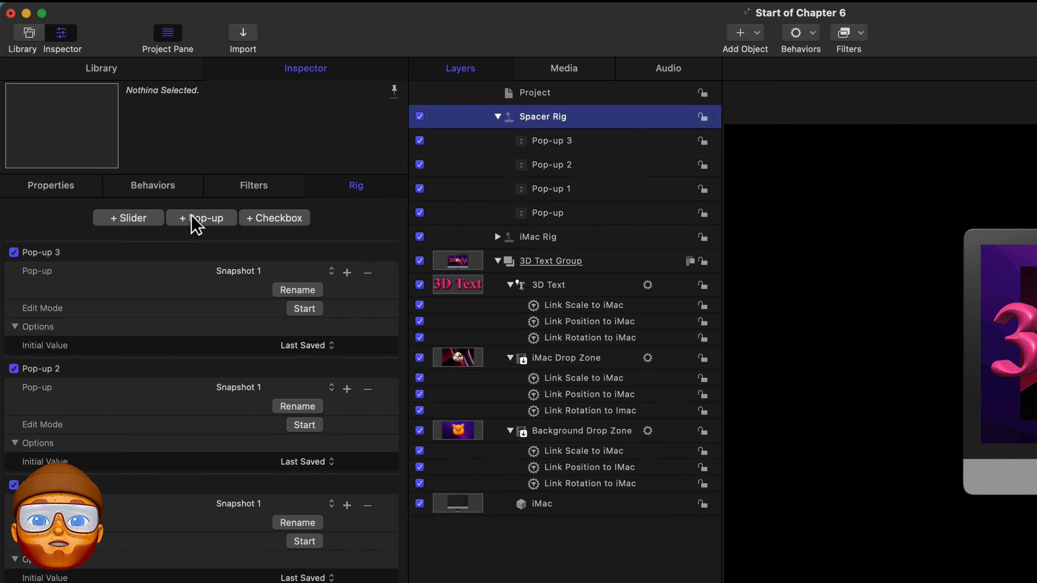
pyautogui.click(192, 218)
pyautogui.click(191, 218)
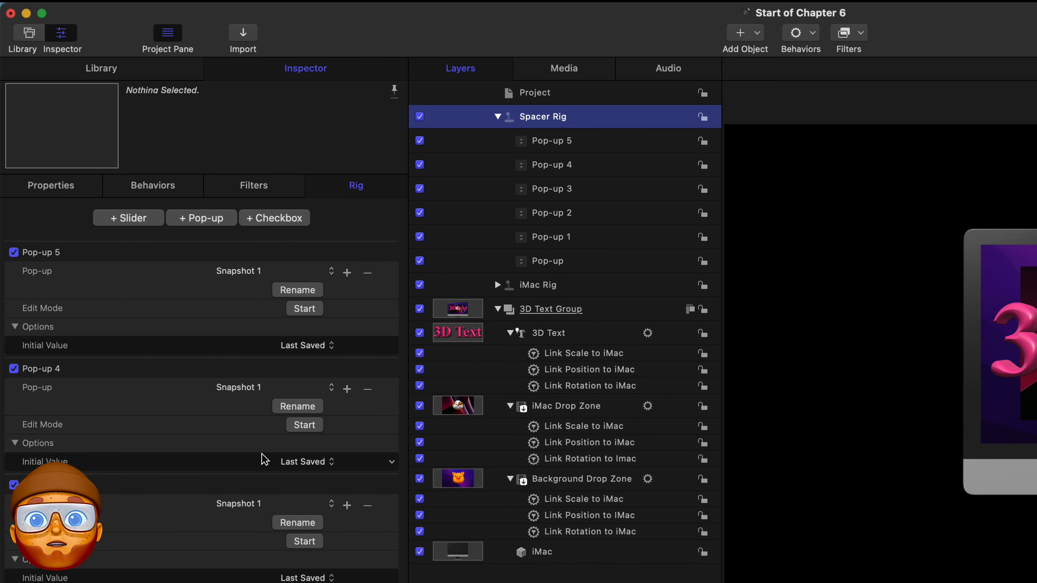
# Delete Snapshot 1 and Snapshot 2 from the Spacer Rig's first Pop-up widget and clear the name of the remaining snapshot.
pyautogui.scroll(-2, 262, 455)
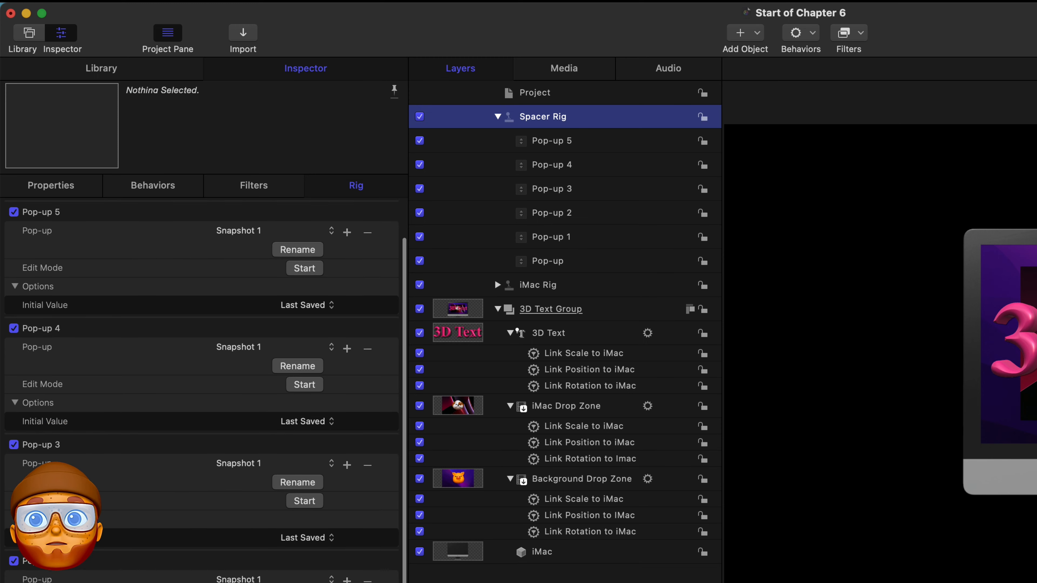
pyautogui.click(154, 551)
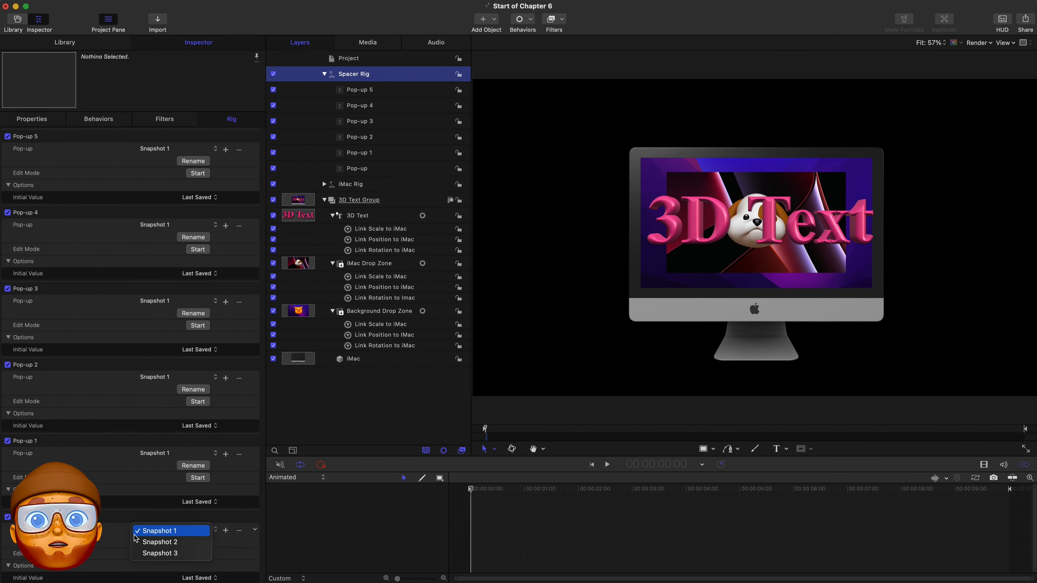
pyautogui.click(169, 531)
pyautogui.click(239, 531)
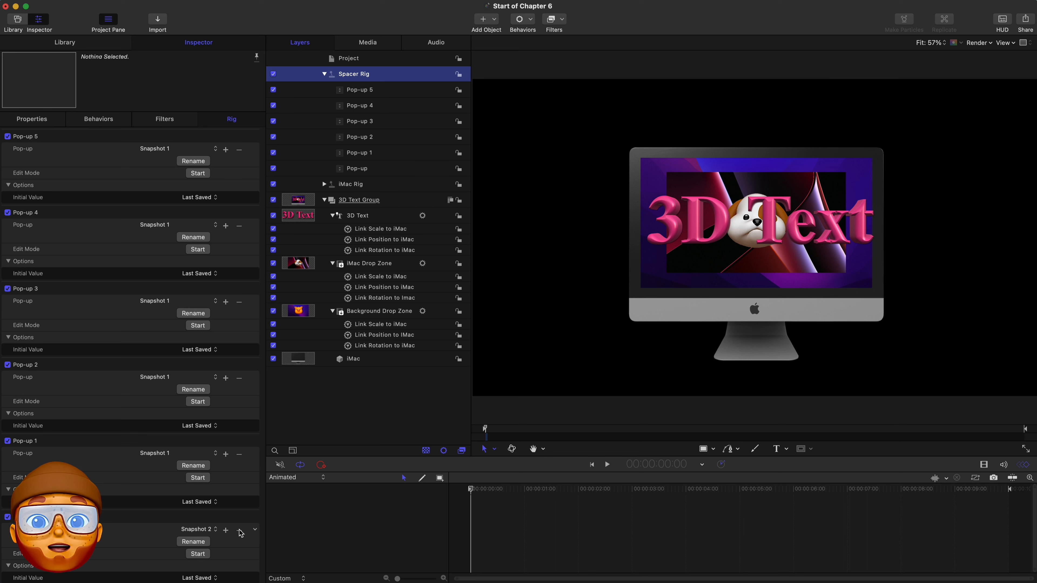
pyautogui.click(196, 543)
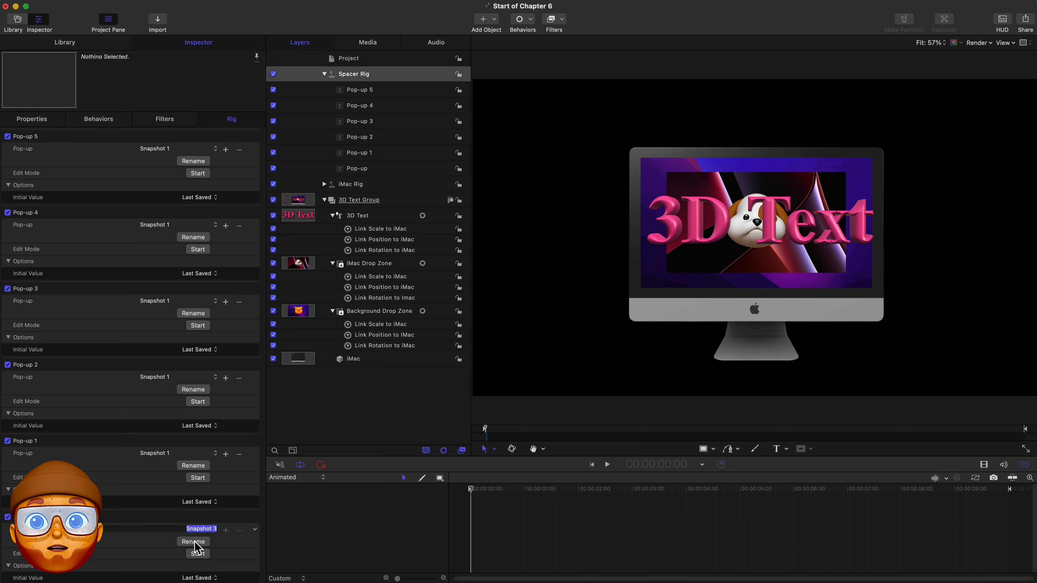
pyautogui.press('BackSpace')
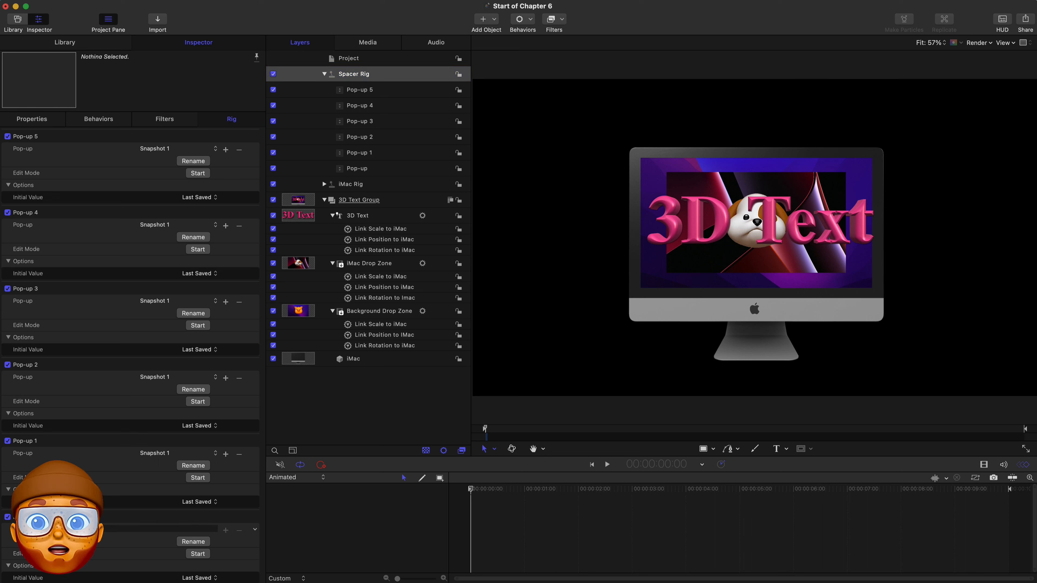
# Reduce the Pop-up 1 and Pop-up 2 widgets to Snapshot 3 only and clear that snapshot's name in each.
pyautogui.click(240, 456)
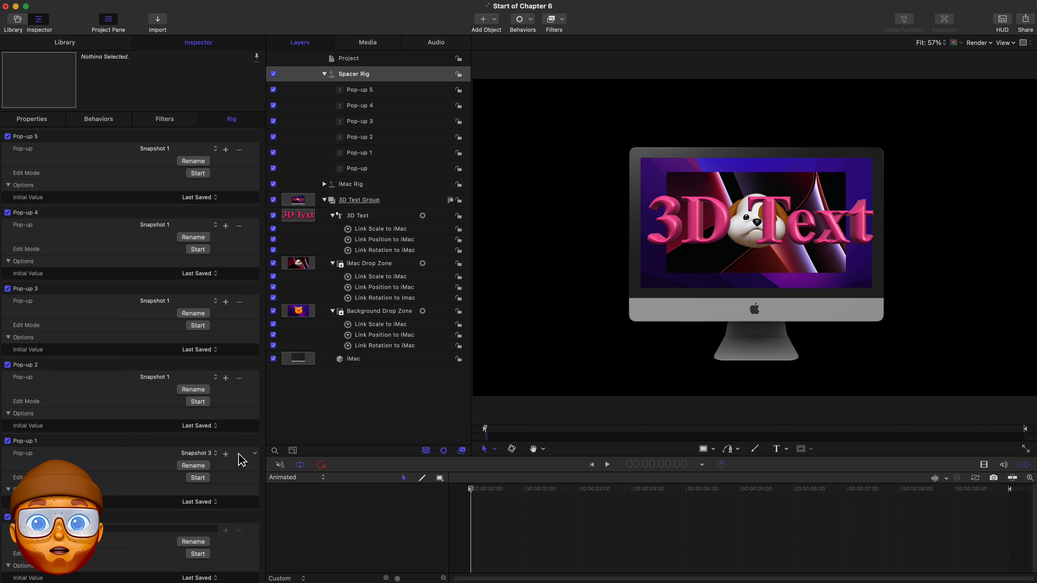
pyautogui.click(189, 468)
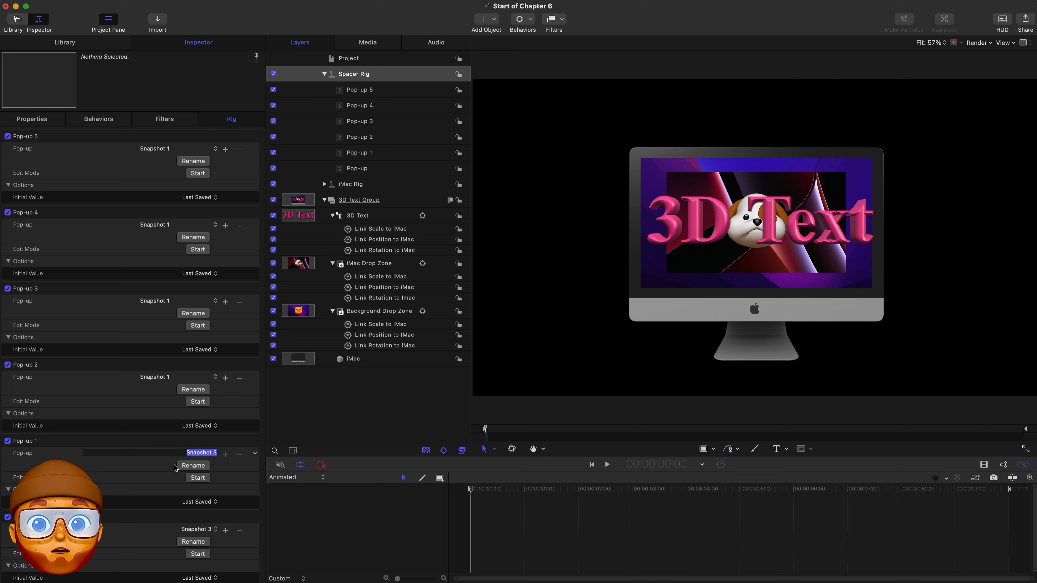
pyautogui.press('BackSpace')
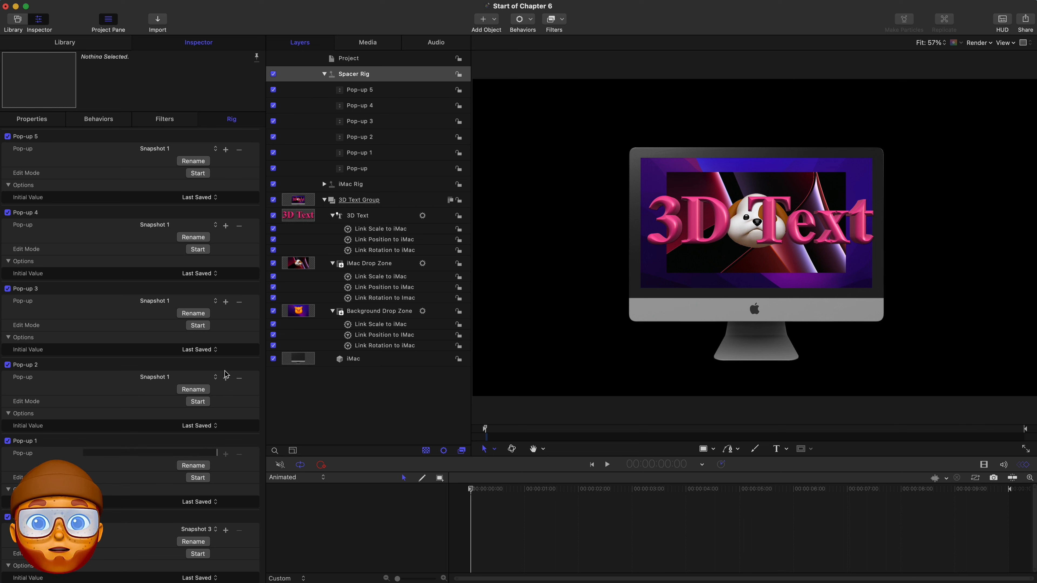
pyautogui.click(239, 379)
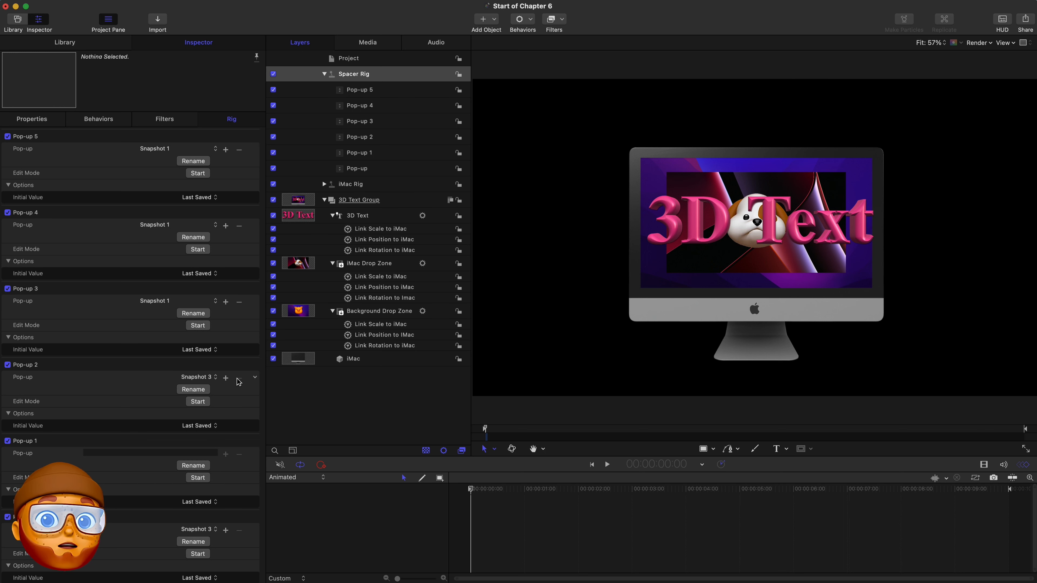
pyautogui.click(195, 389)
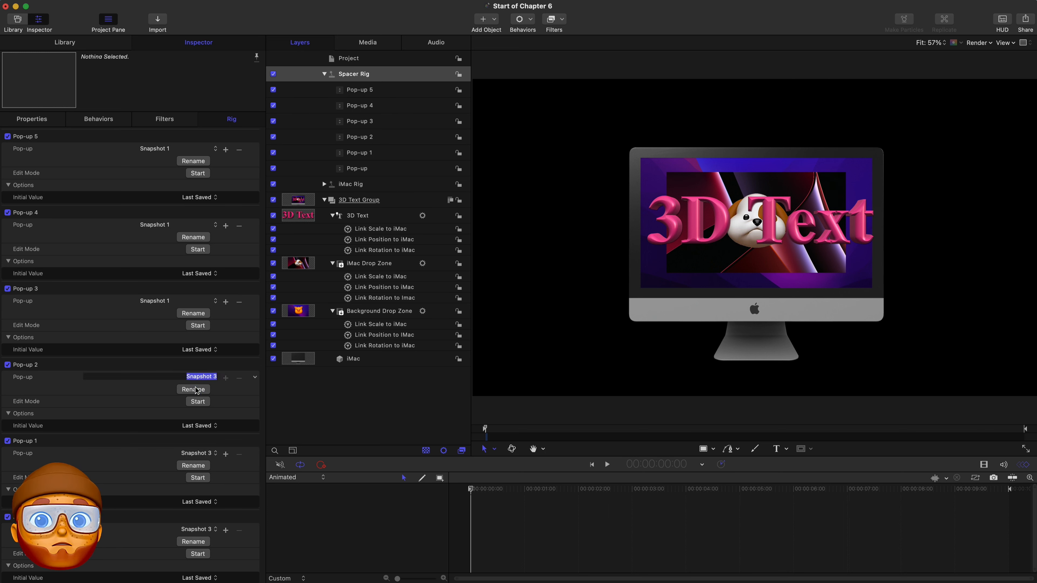
pyautogui.press('BackSpace')
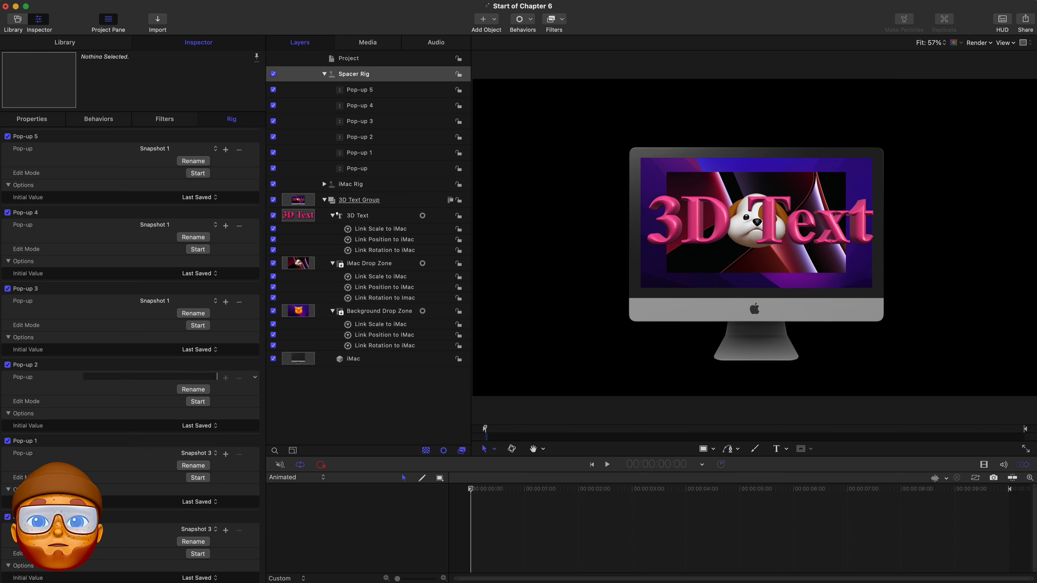
# Remove Snapshots 1 and 2 from the Pop-up 3 and Pop-up 4 widgets and clear the remaining snapshot's name in each.
pyautogui.click(237, 304)
pyautogui.click(200, 313)
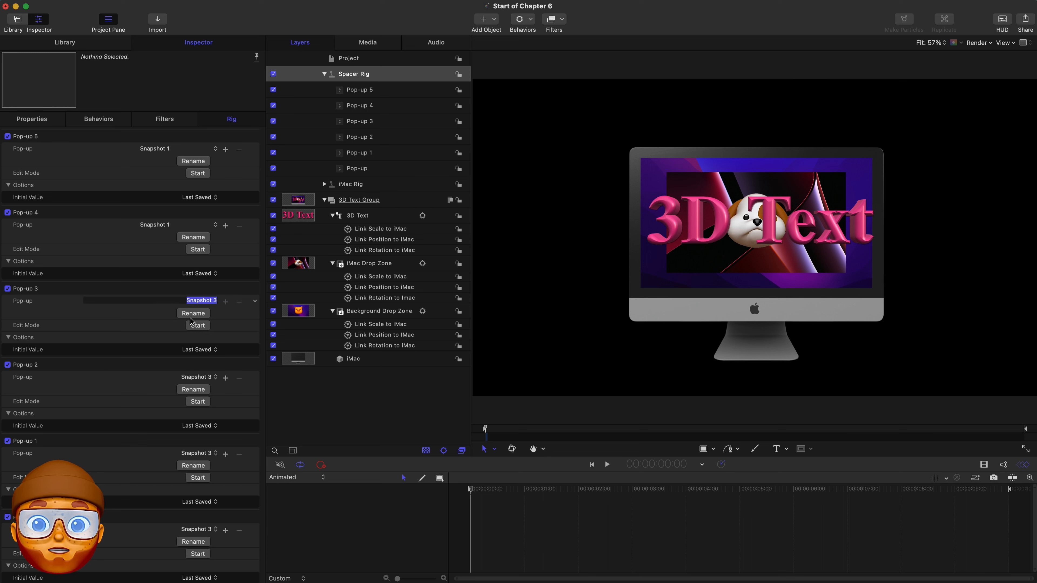
pyautogui.press('BackSpace')
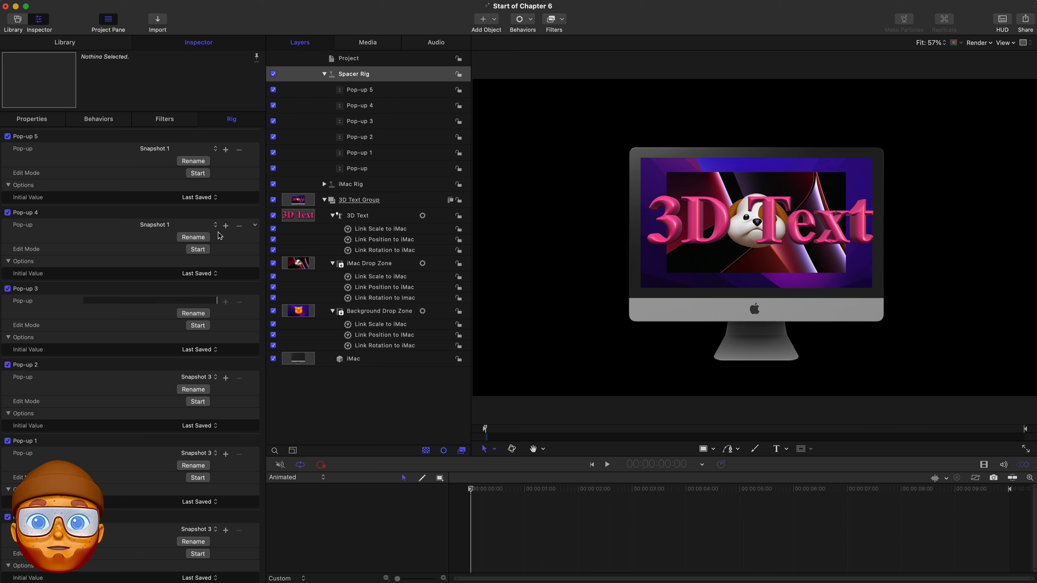
pyautogui.click(240, 230)
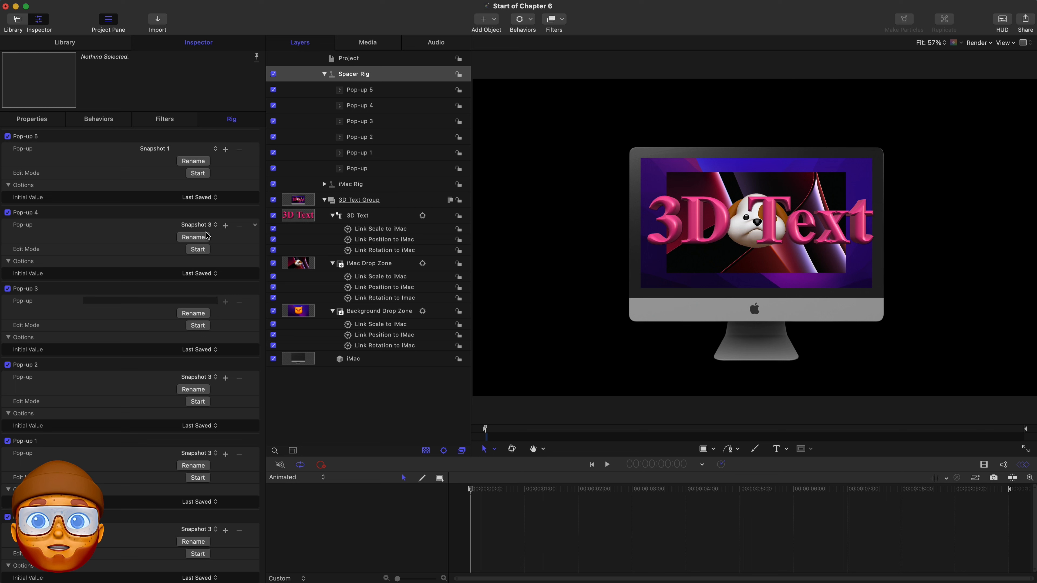
pyautogui.click(194, 239)
pyautogui.press('BackSpace')
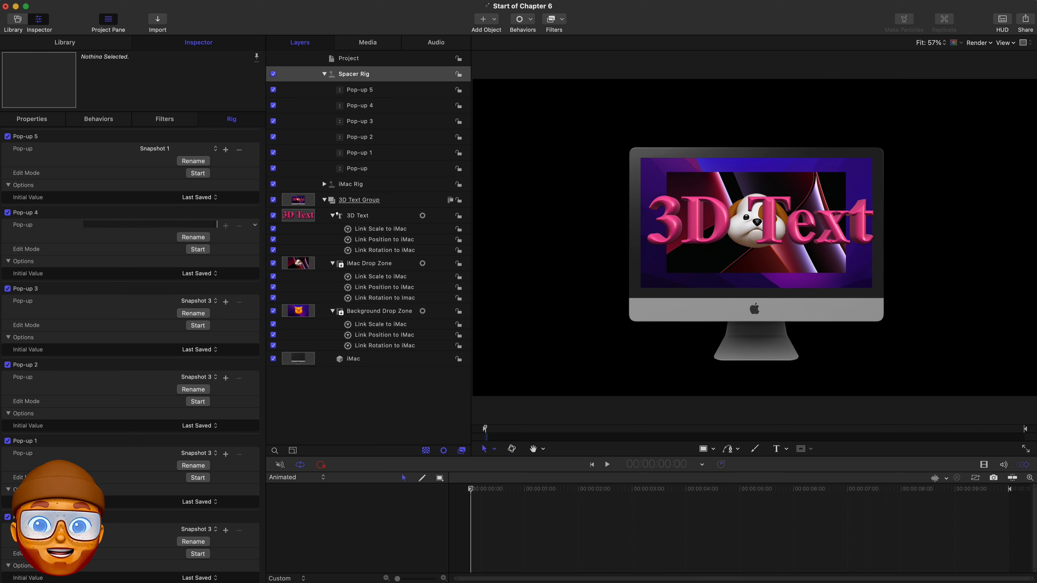
# Reduce the Pop-up 5 widget to Snapshot 3 only and blank out that snapshot's name.
pyautogui.click(239, 151)
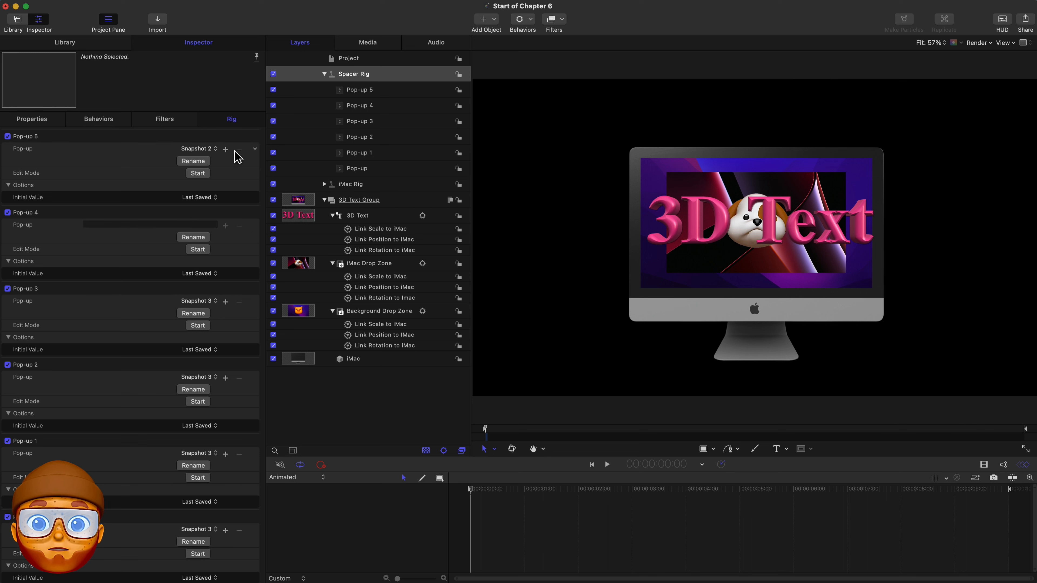
pyautogui.click(199, 162)
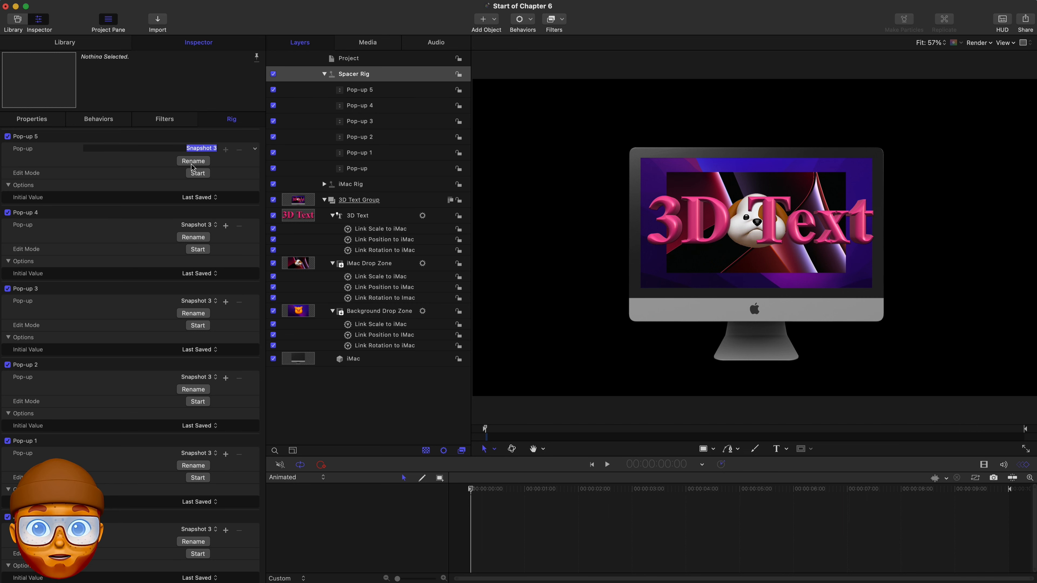
pyautogui.press('BackSpace')
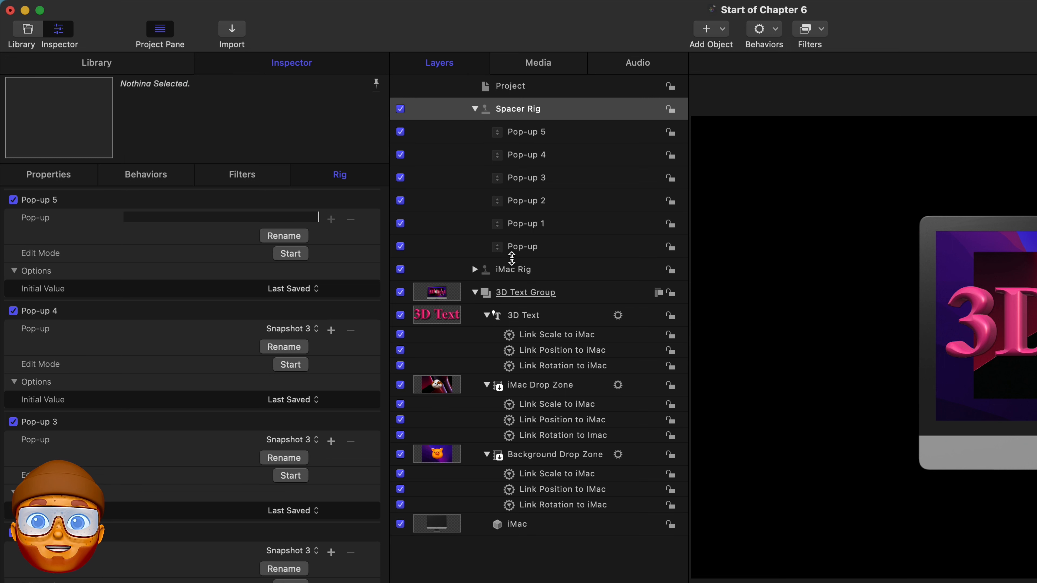
pyautogui.click(365, 252)
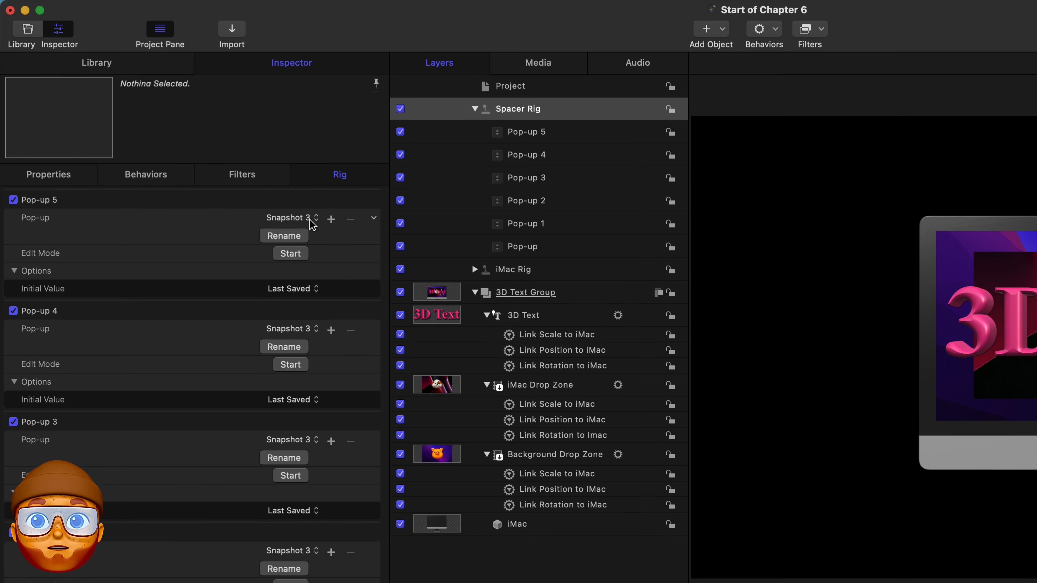
pyautogui.click(283, 237)
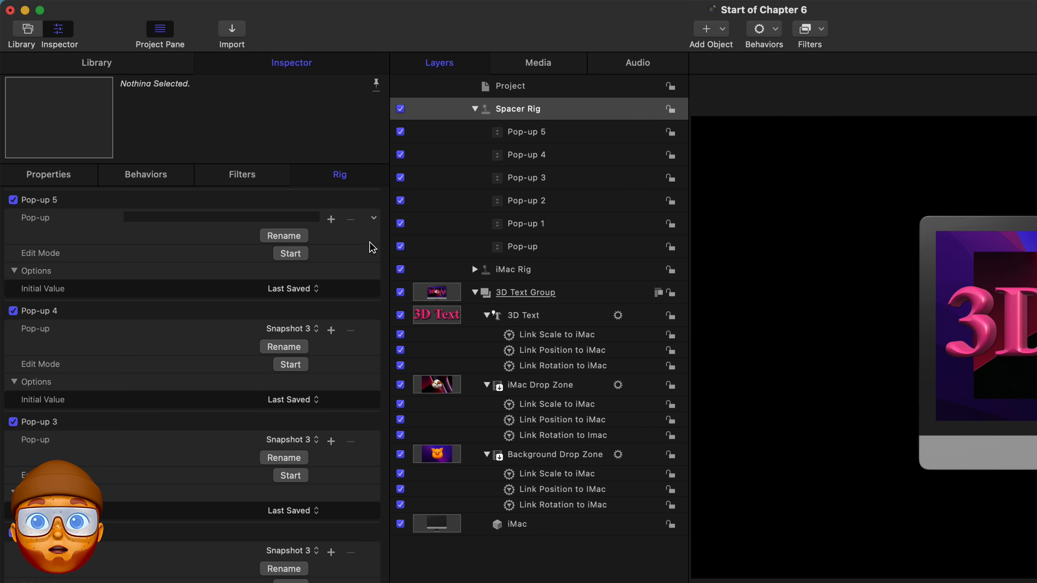
# Rename the Spacer Rig's Pop-up and Pop-up 1 widgets to "---".
pyautogui.click(536, 251)
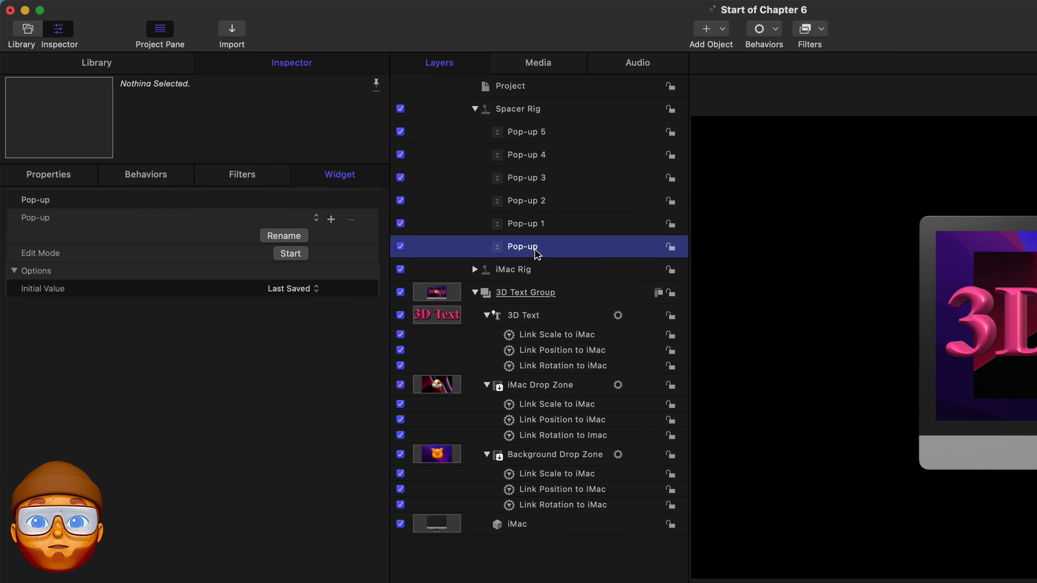
pyautogui.doubleClick(529, 252)
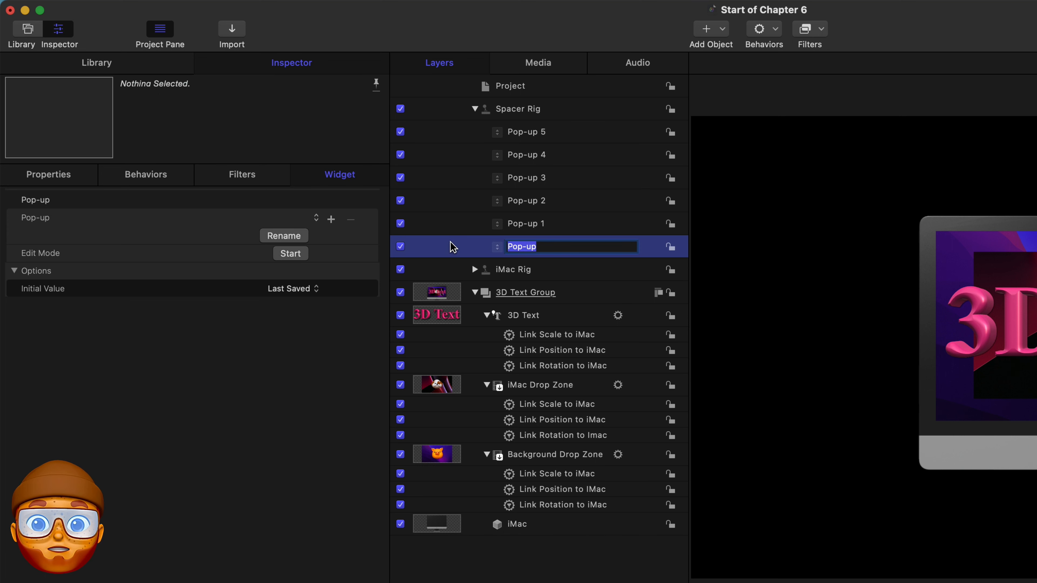
pyautogui.write('---')
pyautogui.press('Return')
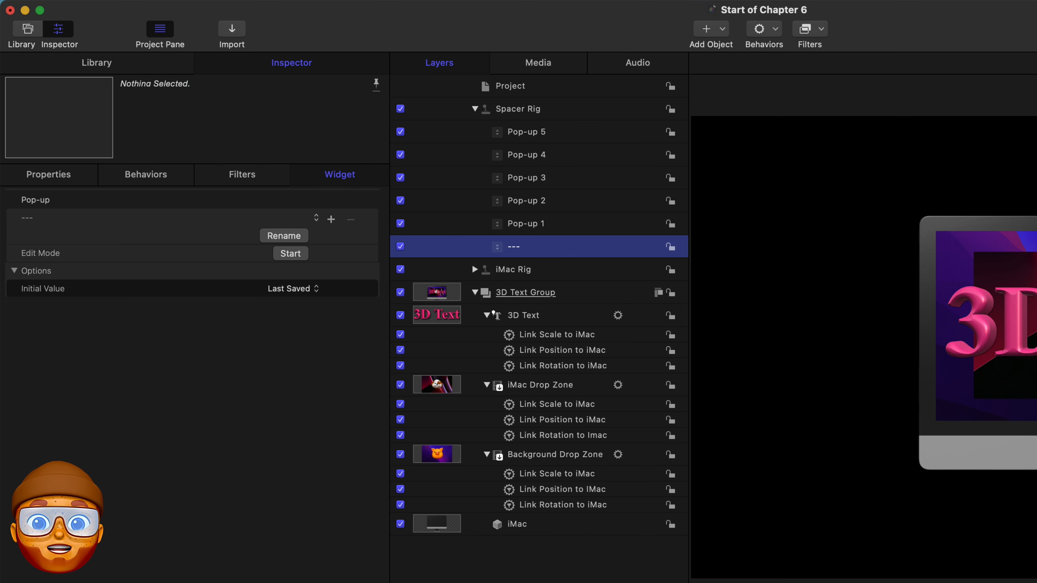
pyautogui.doubleClick(515, 224)
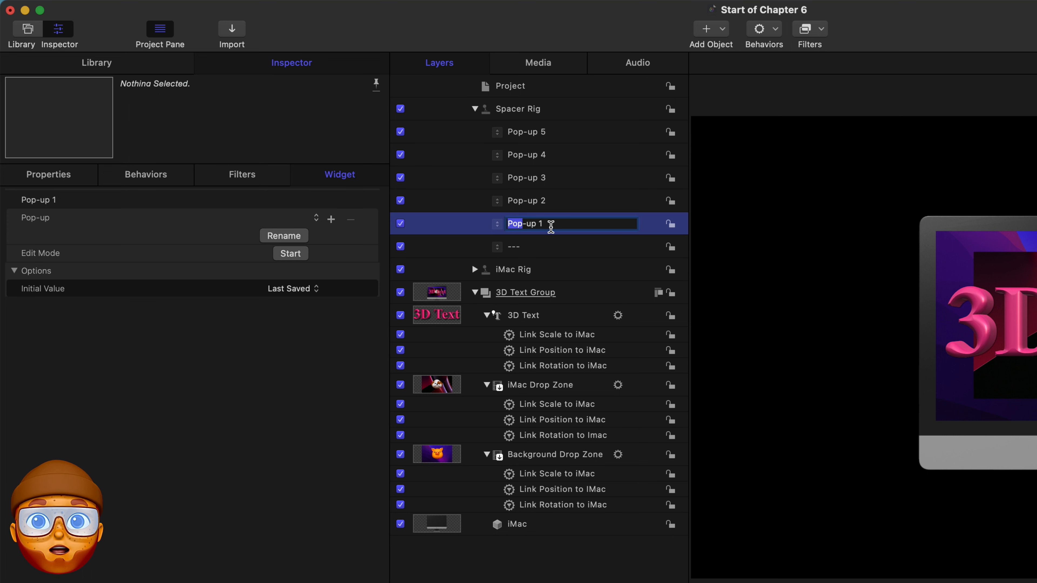
pyautogui.moveTo(556, 227); pyautogui.dragTo(498, 216)
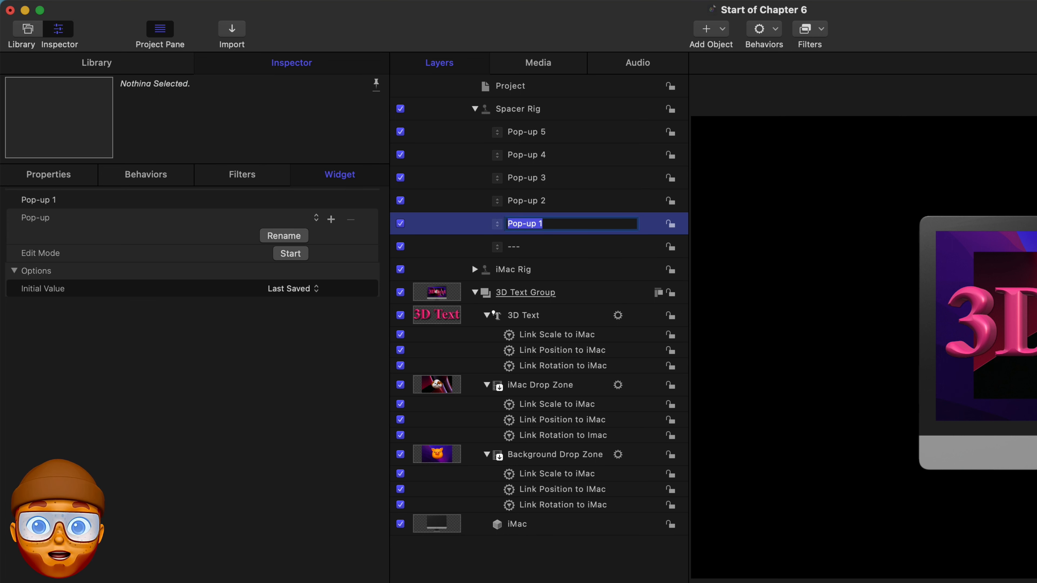
pyautogui.write('---')
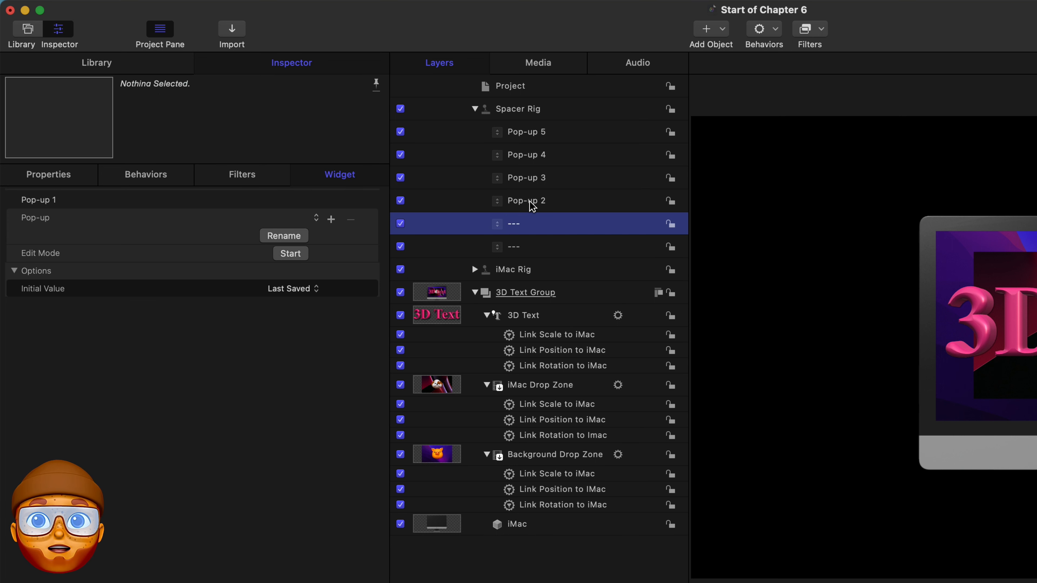
# Rename the Pop-up 2 and Pop-up 3 widgets in the Spacer Rig to "---".
pyautogui.doubleClick(528, 203)
pyautogui.moveTo(554, 197); pyautogui.dragTo(449, 191)
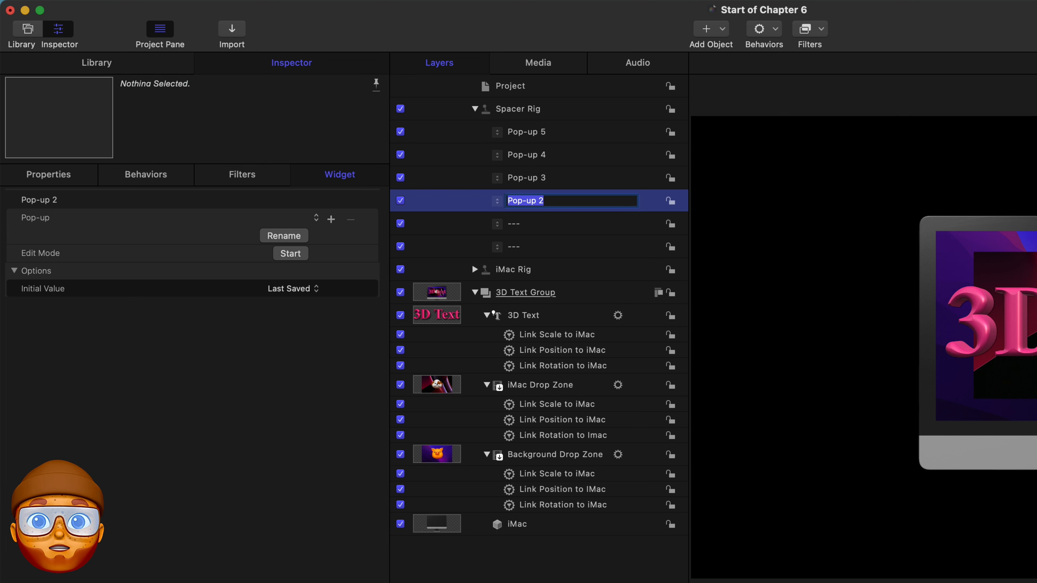
pyautogui.write('---')
pyautogui.doubleClick(539, 176)
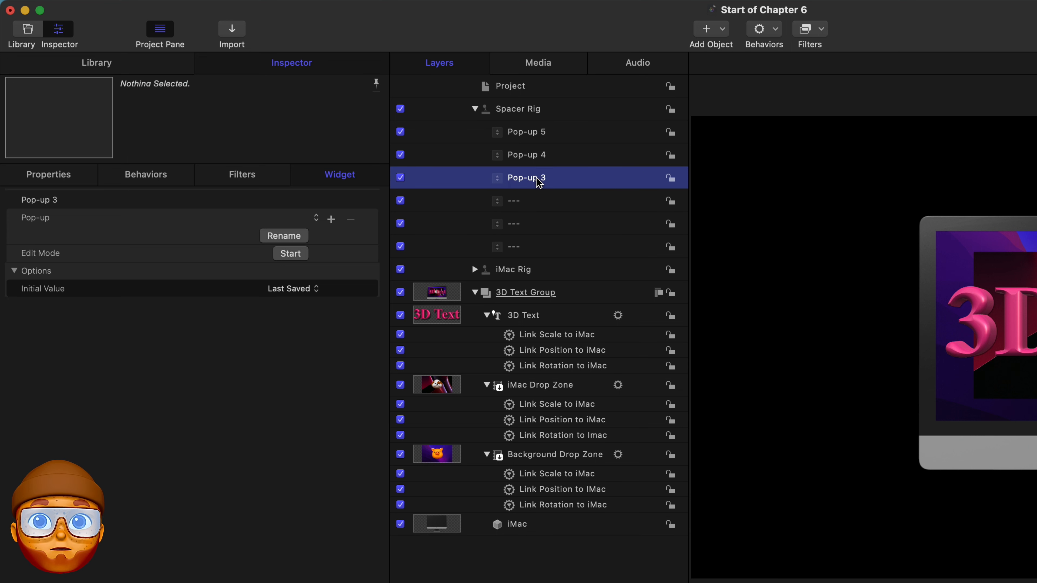
pyautogui.moveTo(555, 177); pyautogui.dragTo(442, 167)
pyautogui.write('---')
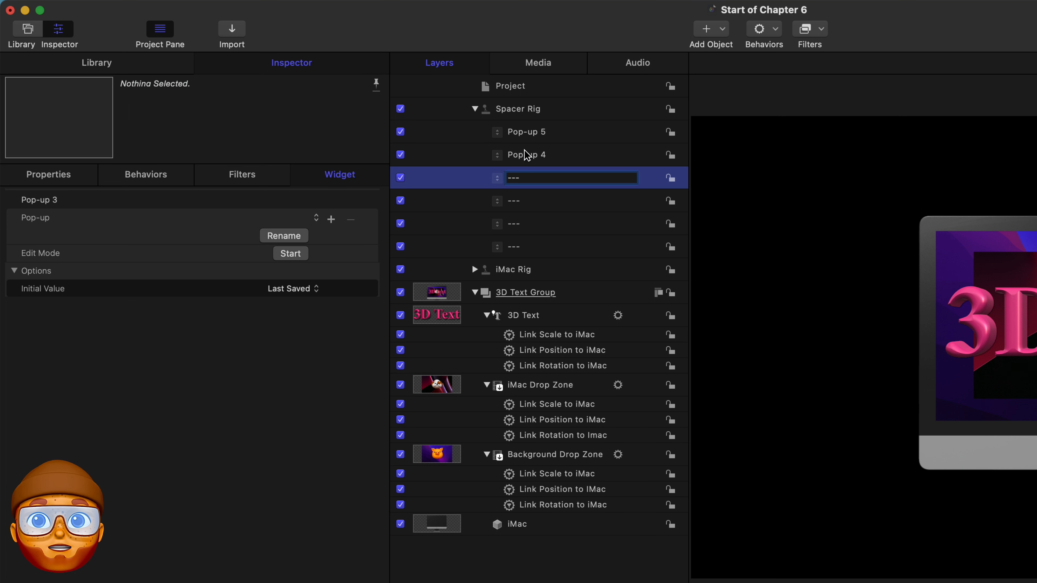
pyautogui.press('Return')
# Rename the Pop-up 4 and Pop-up 5 widgets in the Spacer Rig to "---".
pyautogui.doubleClick(525, 157)
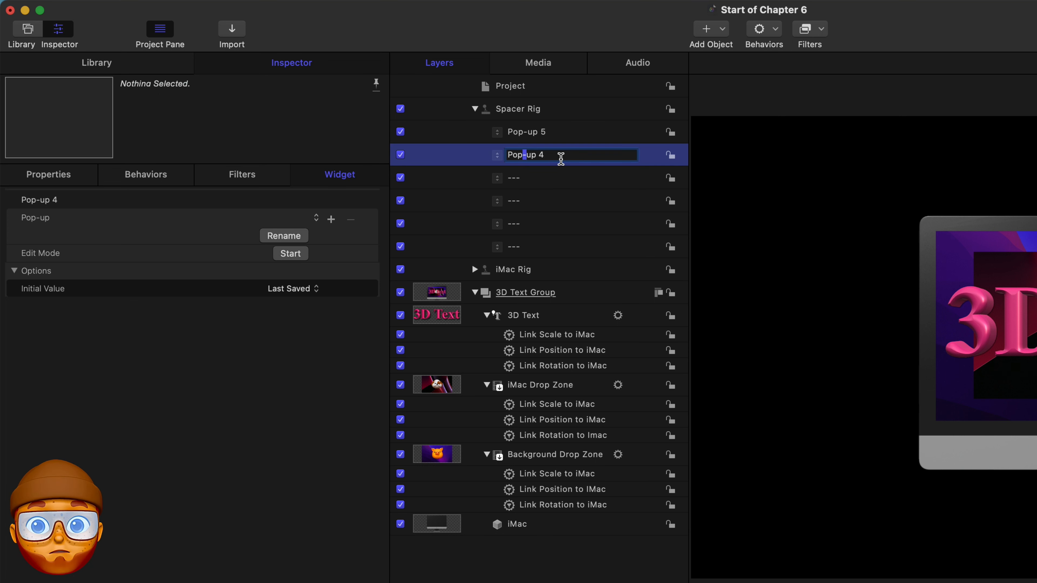
pyautogui.moveTo(559, 156); pyautogui.dragTo(421, 151)
pyautogui.write('---')
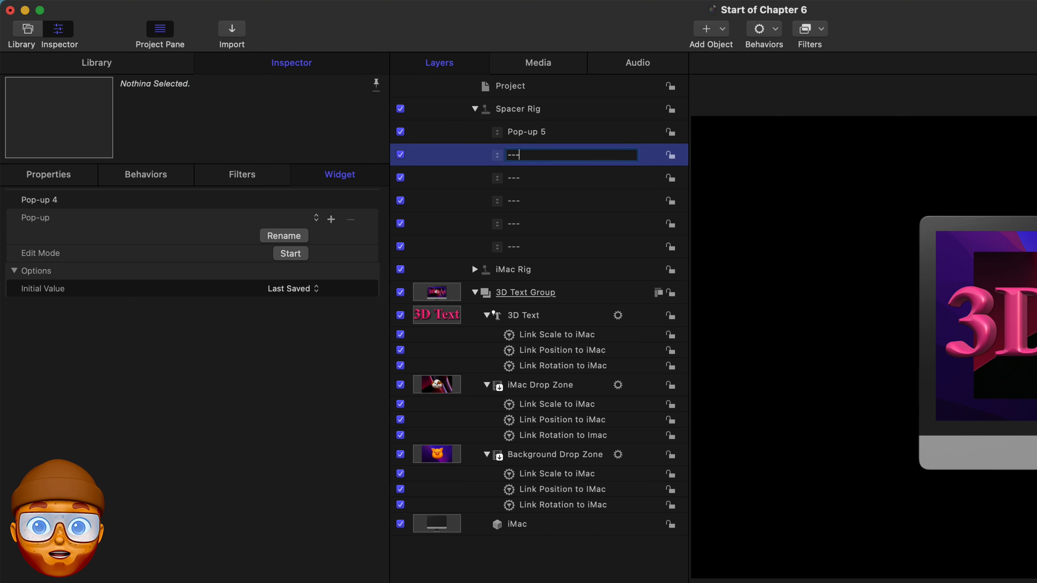
pyautogui.click(524, 138)
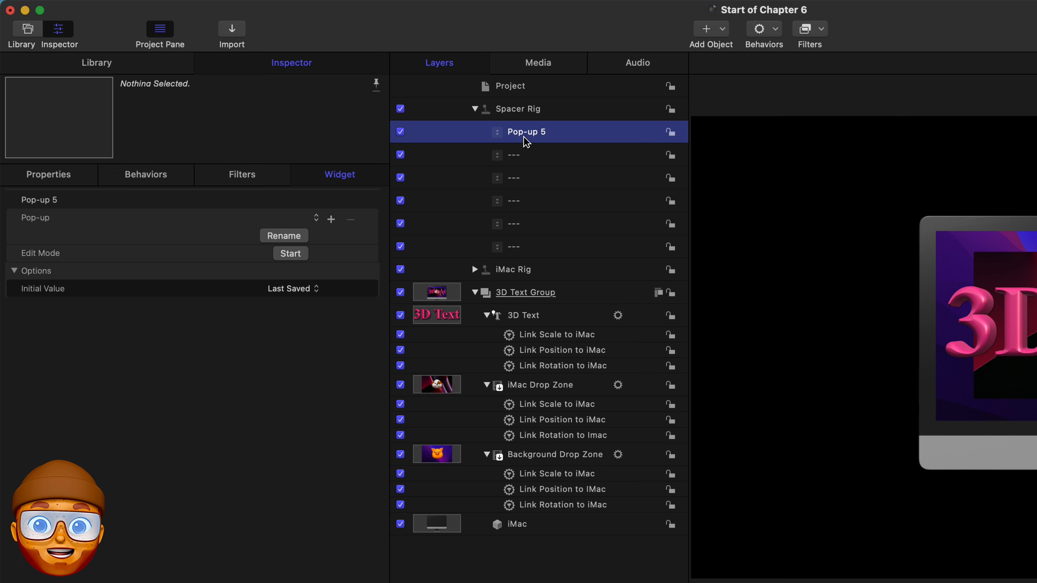
pyautogui.doubleClick(552, 136)
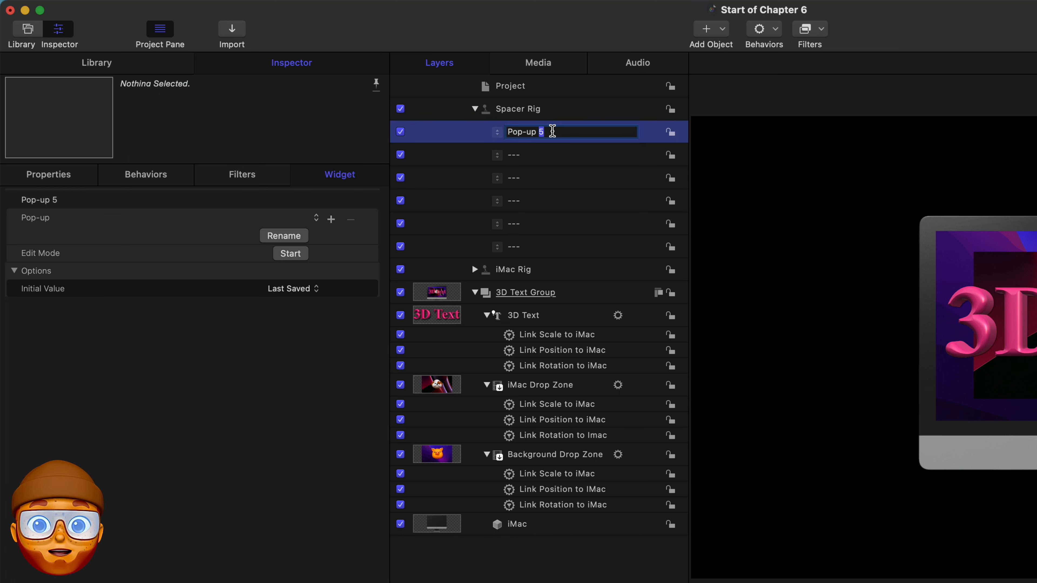
pyautogui.moveTo(552, 136); pyautogui.dragTo(458, 133)
pyautogui.write('---')
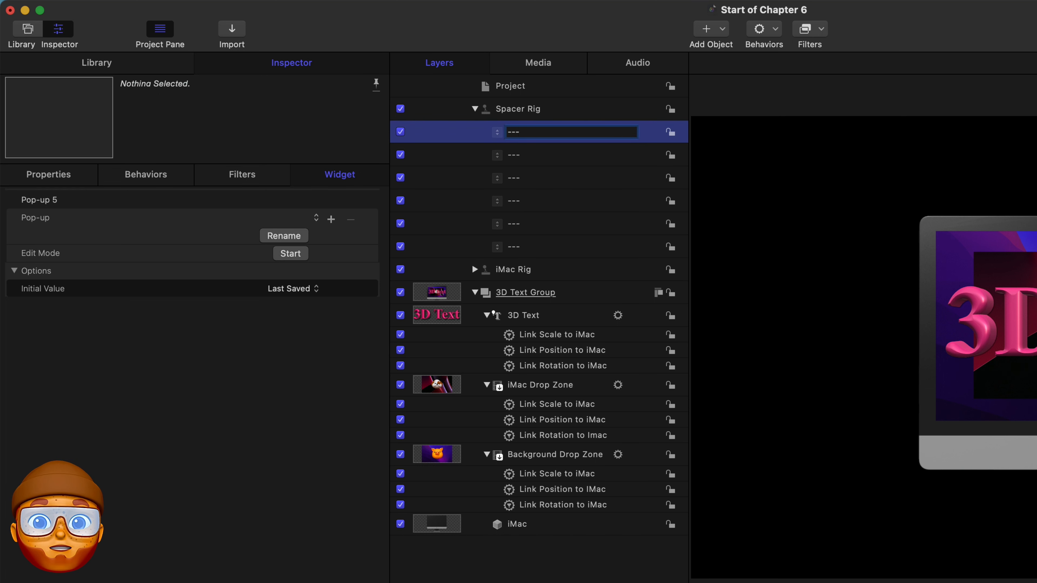
pyautogui.press('Return')
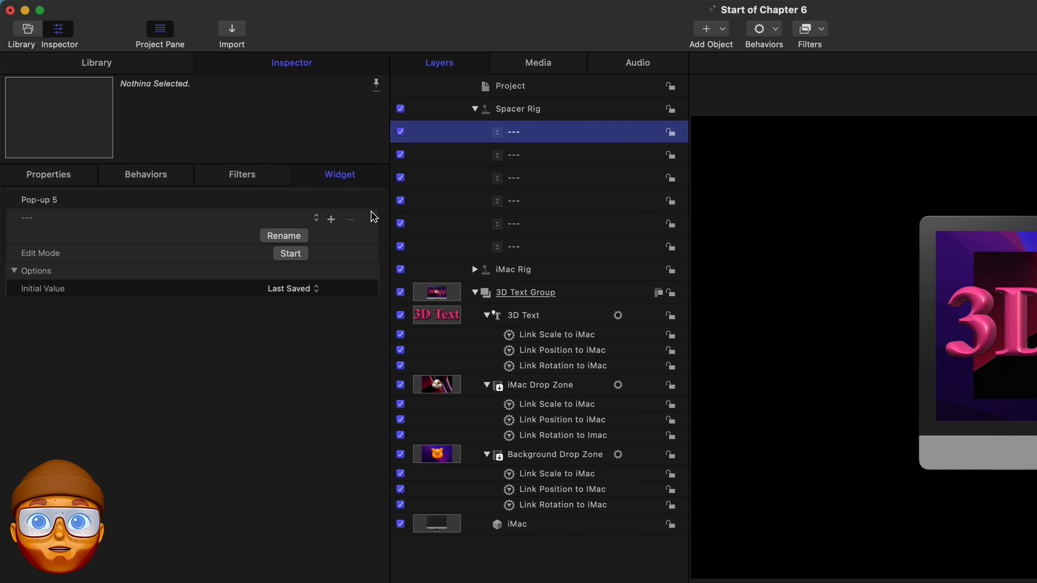
# Publish the pop-up parameter of the first and second "---" widgets listed under the Spacer Rig.
pyautogui.click(372, 220)
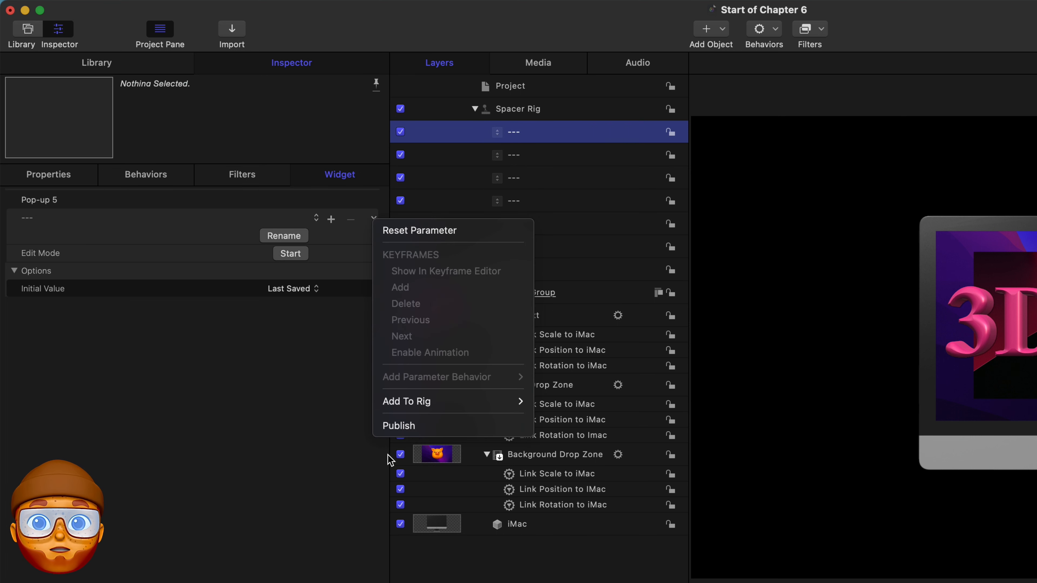
pyautogui.click(397, 427)
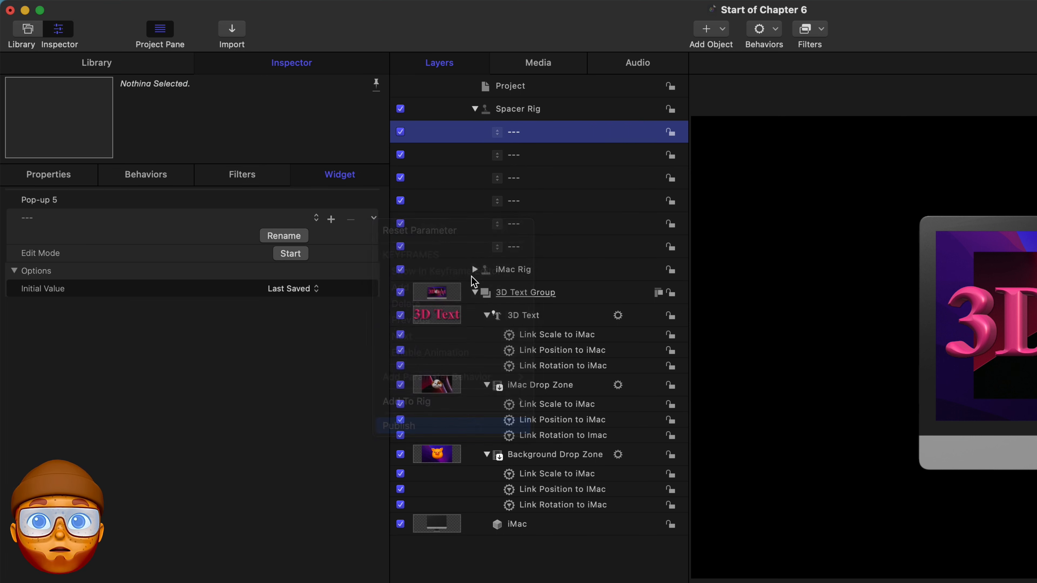
pyautogui.click(477, 158)
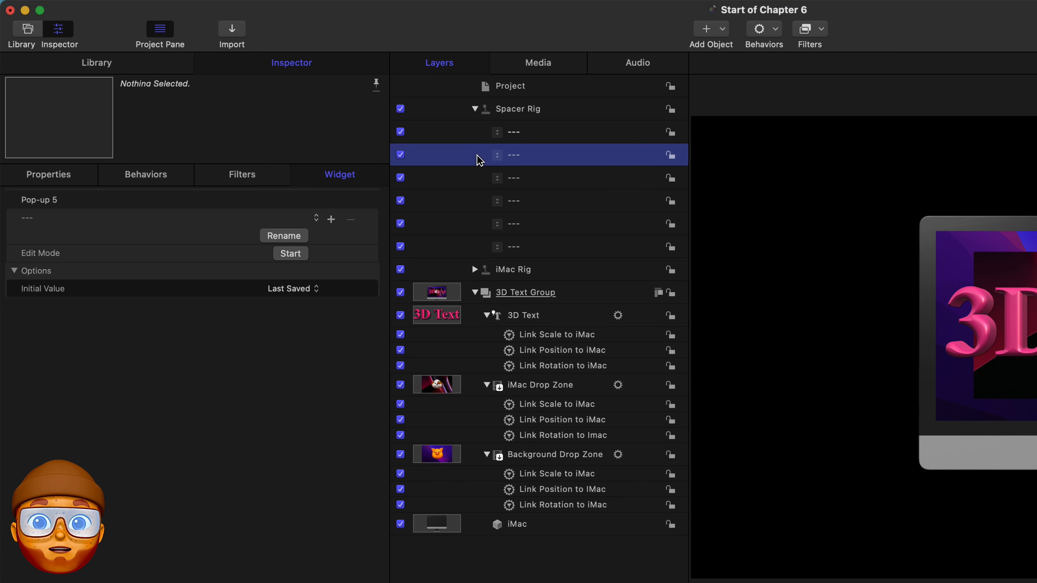
pyautogui.click(373, 218)
pyautogui.click(401, 429)
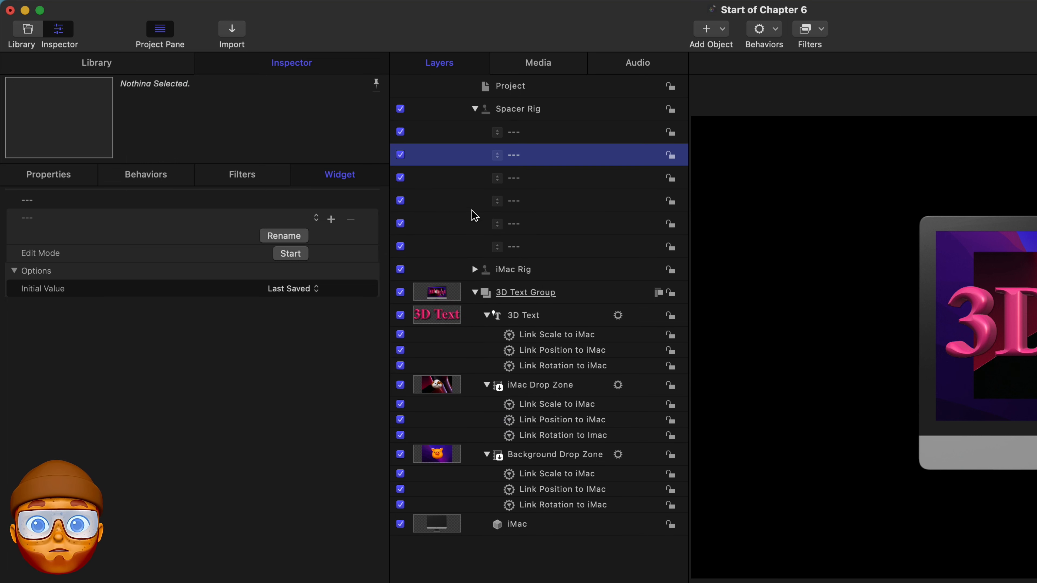
# Publish the pop-up parameter of the third and fourth "---" widgets listed under the Spacer Rig.
pyautogui.click(475, 183)
pyautogui.click(371, 222)
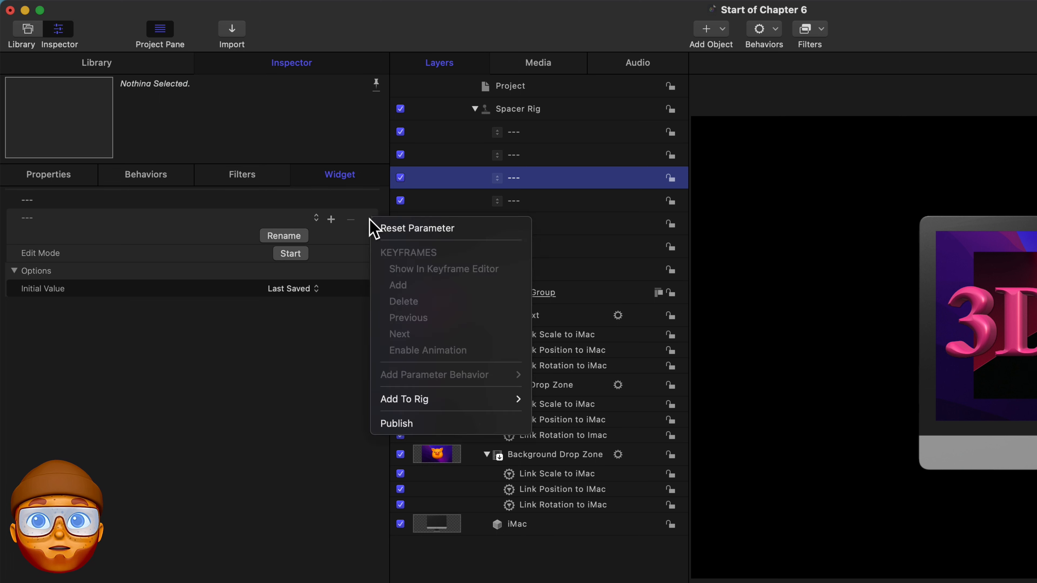
pyautogui.click(397, 422)
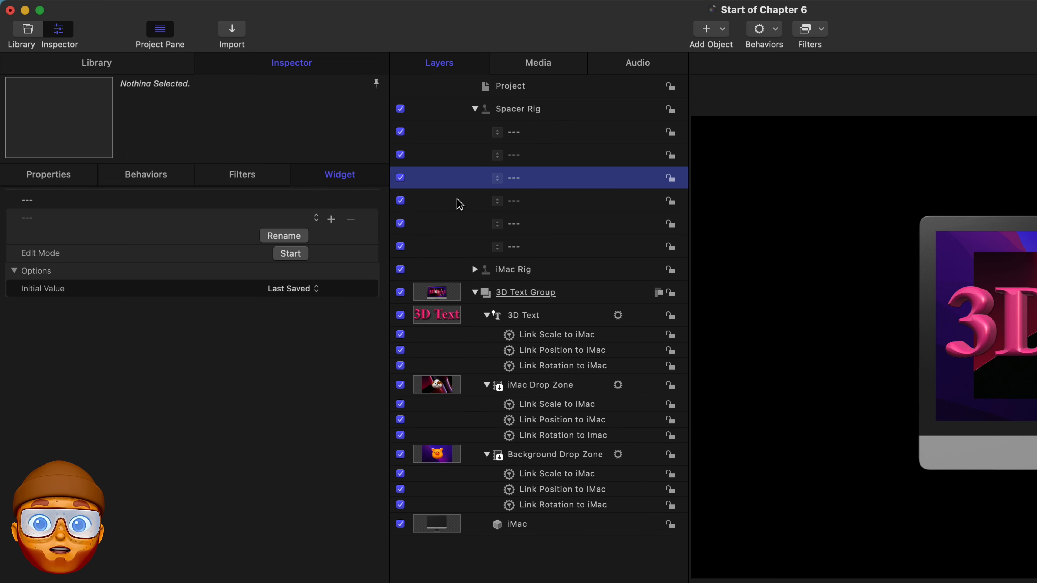
pyautogui.click(460, 206)
pyautogui.click(374, 221)
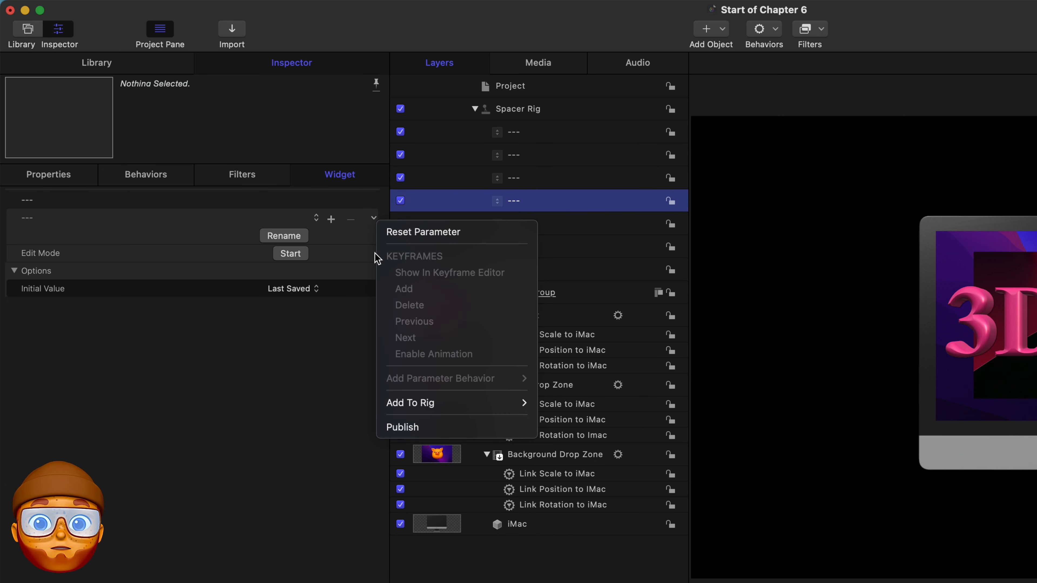
pyautogui.click(392, 425)
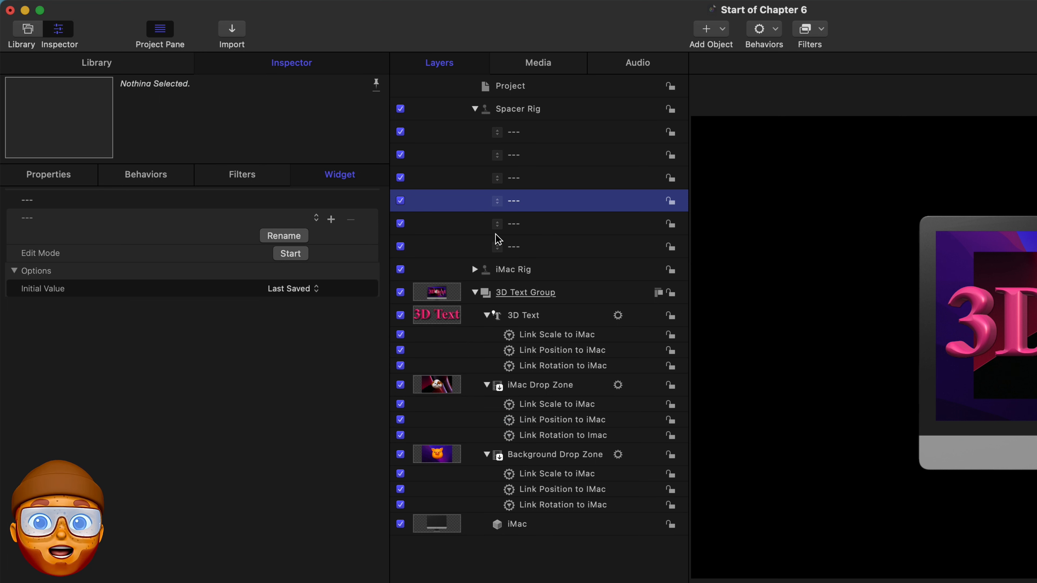
# Publish the pop-up parameter of the fifth and sixth "---" widgets listed under the Spacer Rig.
pyautogui.click(476, 230)
pyautogui.click(372, 221)
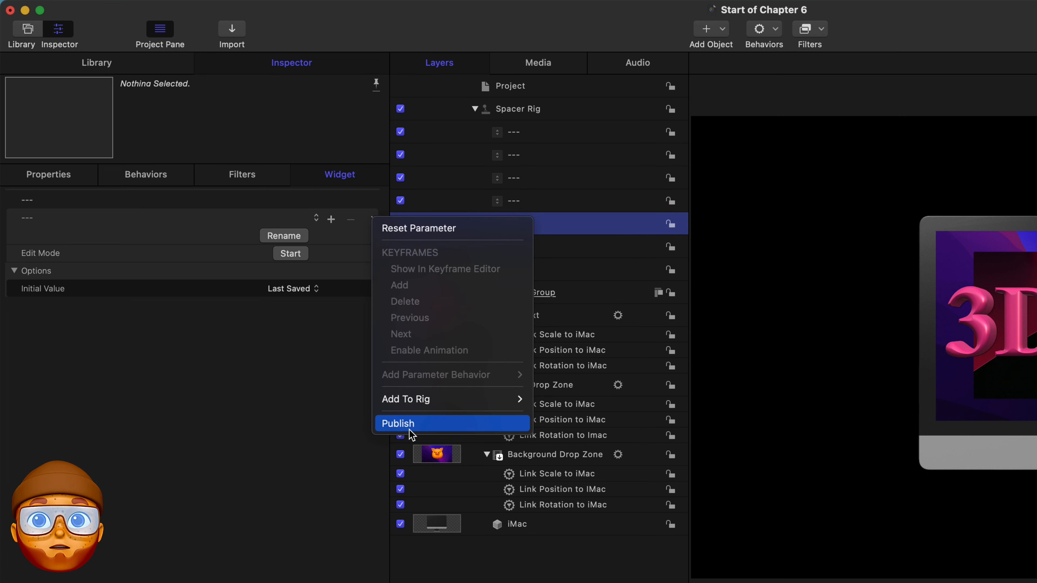
pyautogui.click(394, 423)
pyautogui.click(472, 248)
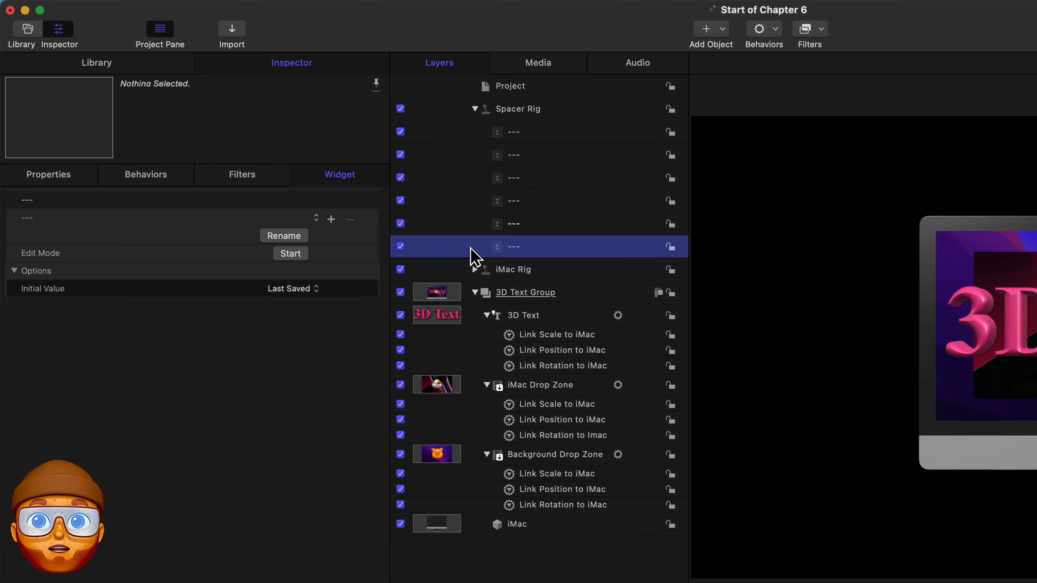
pyautogui.click(373, 220)
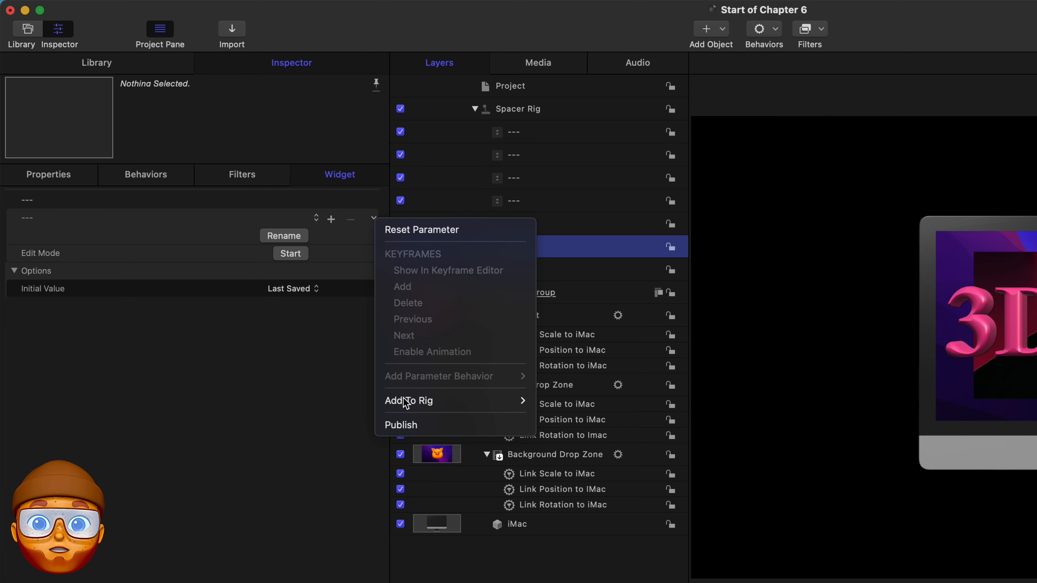
pyautogui.click(404, 425)
# In the project's published parameters, place "---" spacers below the Pig on Background source, the Dog Face Background source and iMac Z Rotation.
pyautogui.click(514, 93)
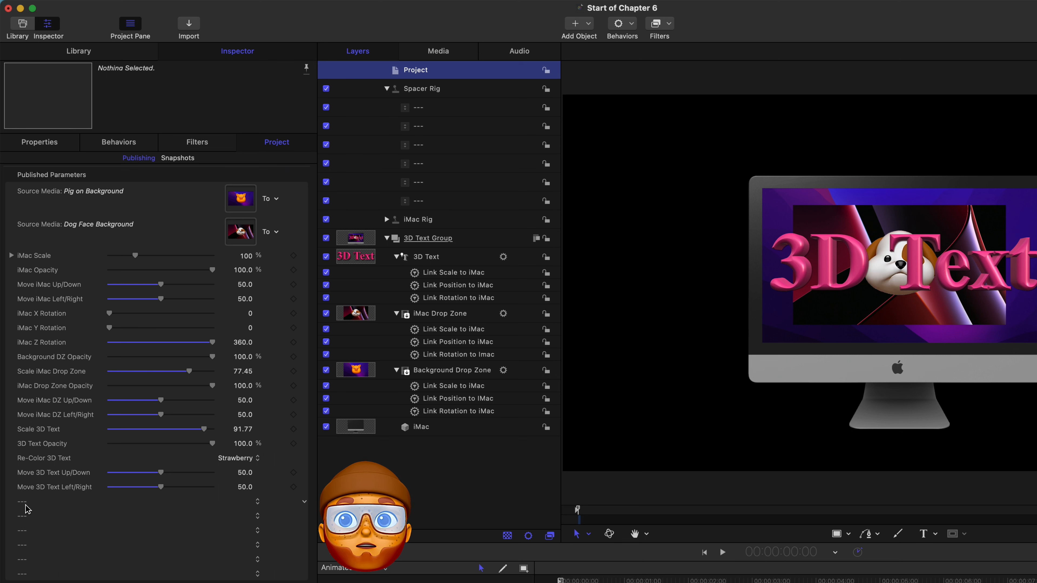
pyautogui.moveTo(27, 509); pyautogui.dragTo(13, 229)
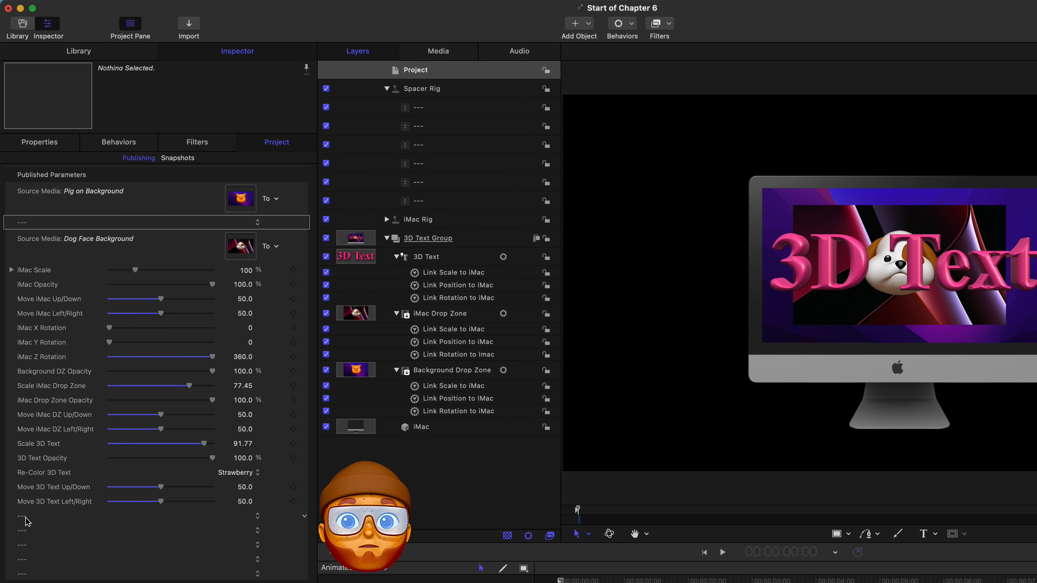
pyautogui.moveTo(27, 520); pyautogui.dragTo(35, 273)
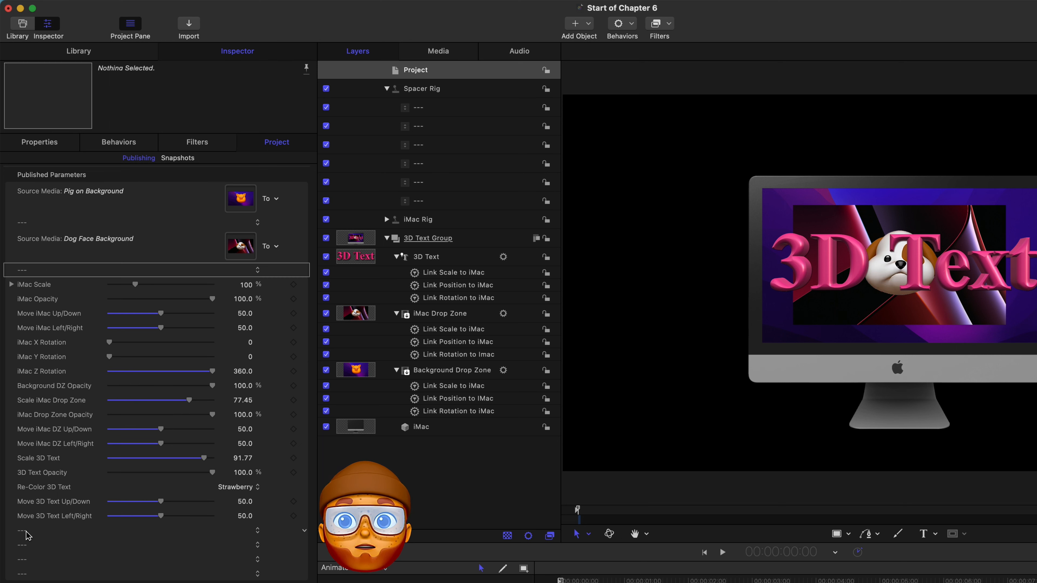
pyautogui.moveTo(27, 535); pyautogui.dragTo(23, 393)
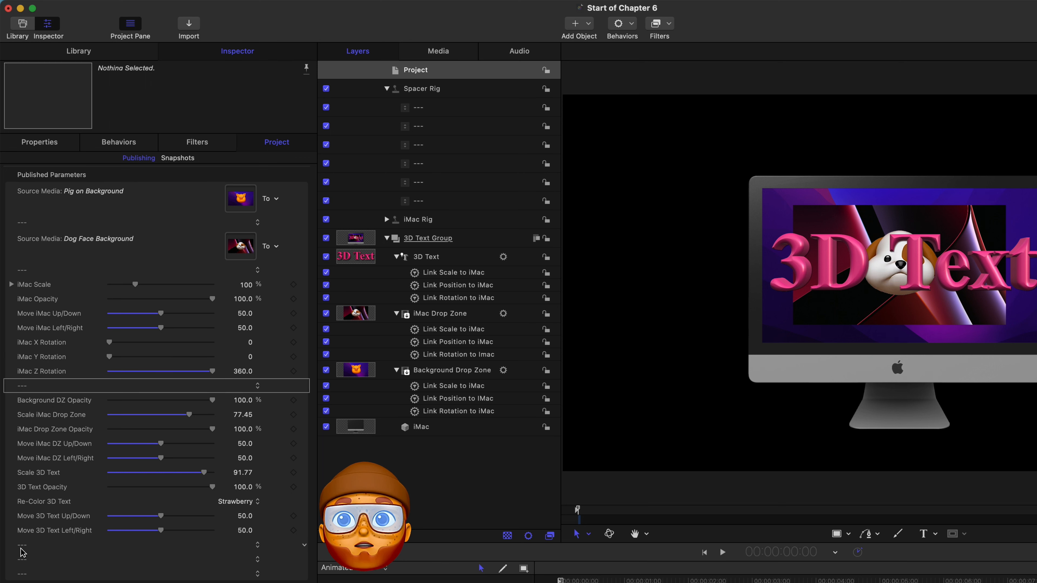
# Place the remaining "---" spacers below Background DZ Opacity, Move iMac DZ Left/Right and iMac Opacity in the published parameters.
pyautogui.moveTo(22, 552); pyautogui.dragTo(19, 424)
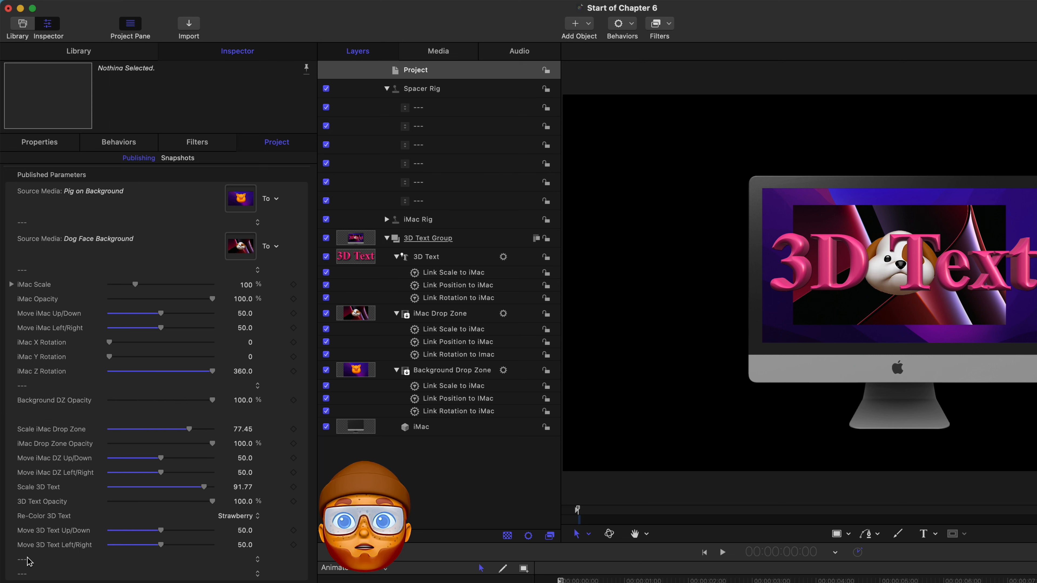
pyautogui.moveTo(27, 559); pyautogui.dragTo(26, 490)
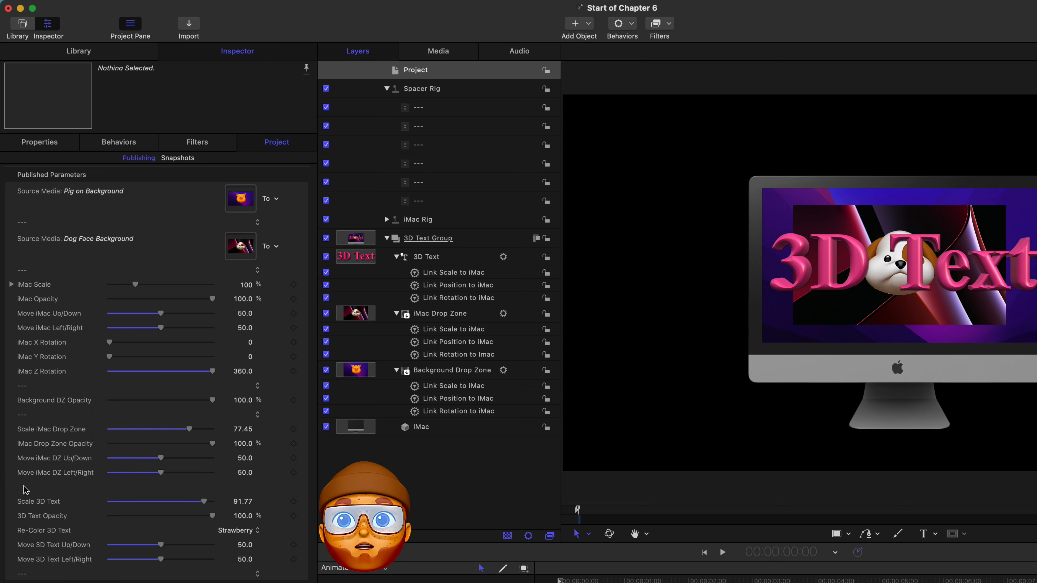
pyautogui.moveTo(27, 574); pyautogui.dragTo(33, 314)
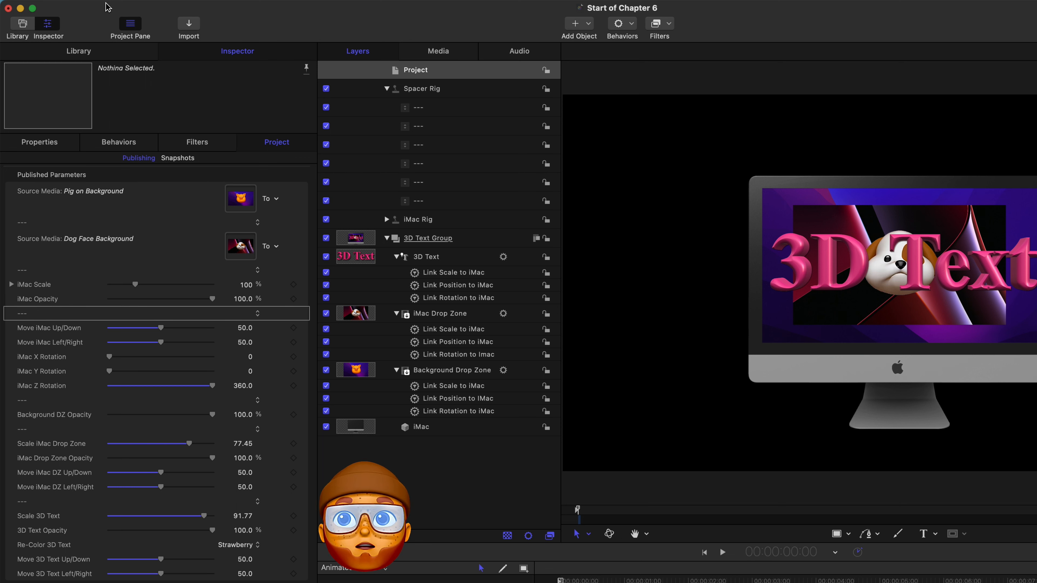
# Convert the project to a Final Cut Pro generator.
pyautogui.moveTo(107, 5)
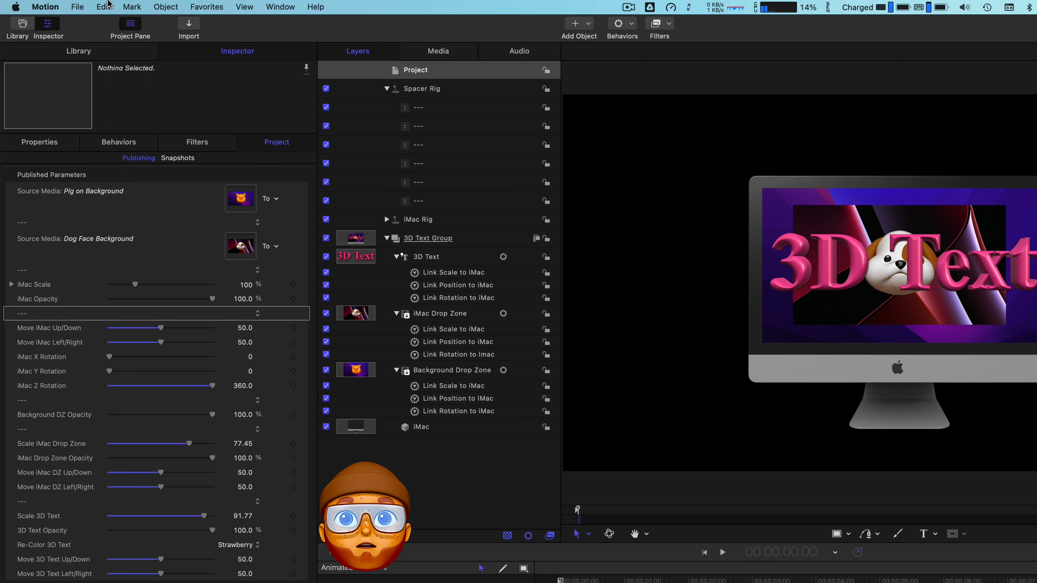
pyautogui.click(74, 7)
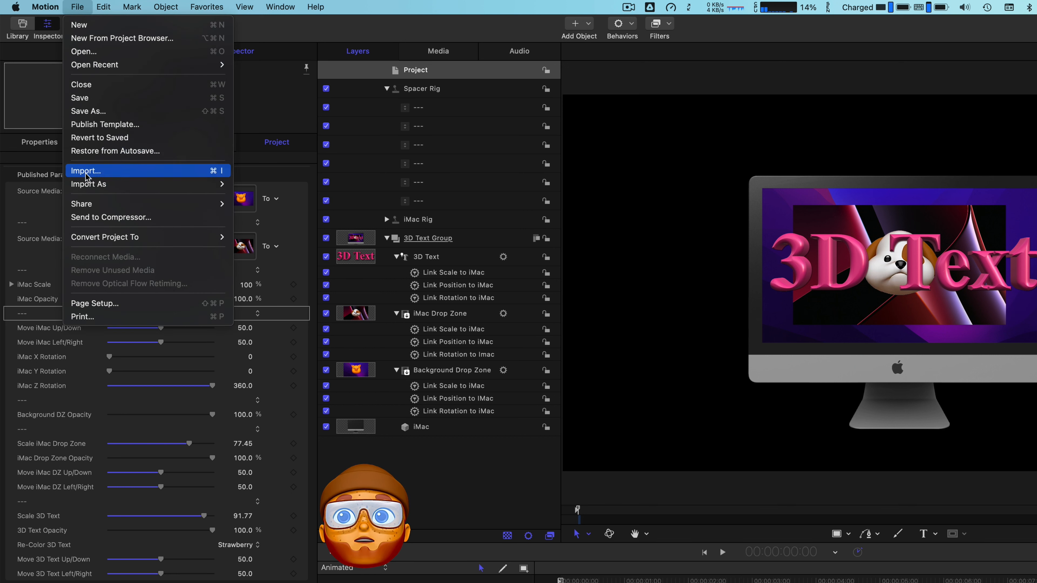
pyautogui.moveTo(96, 239)
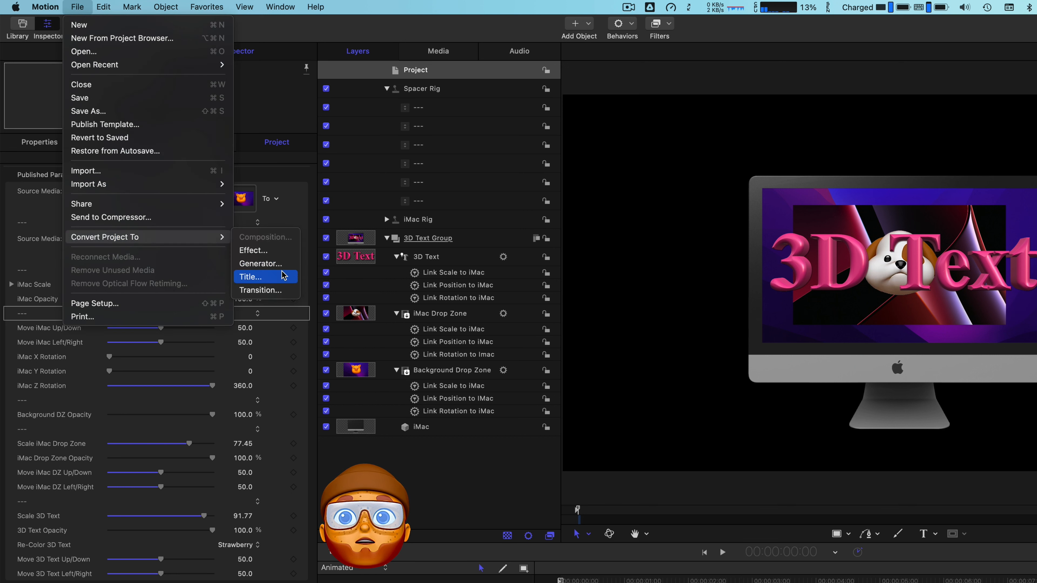
pyautogui.click(268, 263)
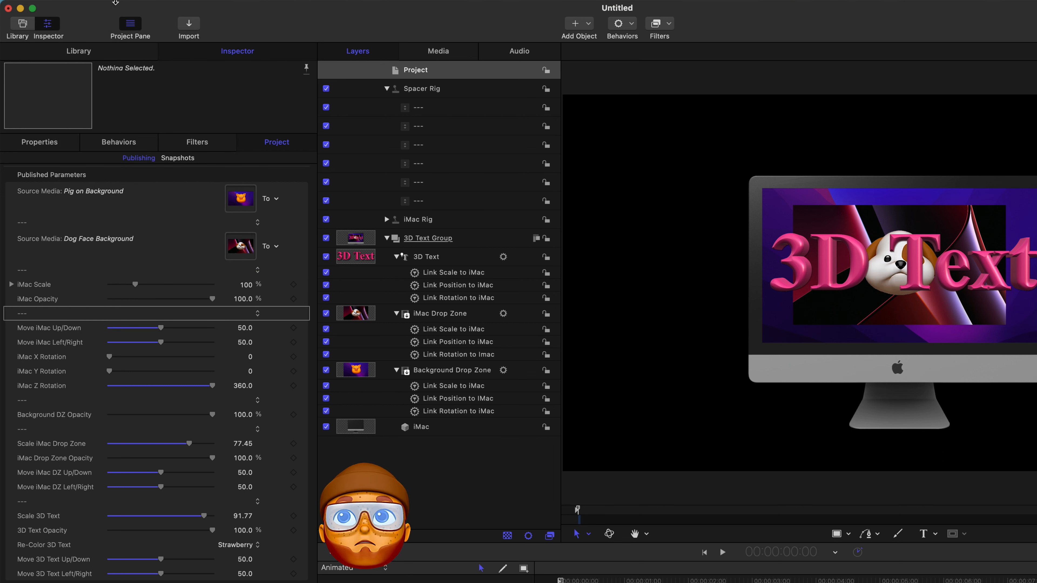
# Save and publish the generator template as "Test" in the Test Area category with a preview movie.
pyautogui.click(77, 7)
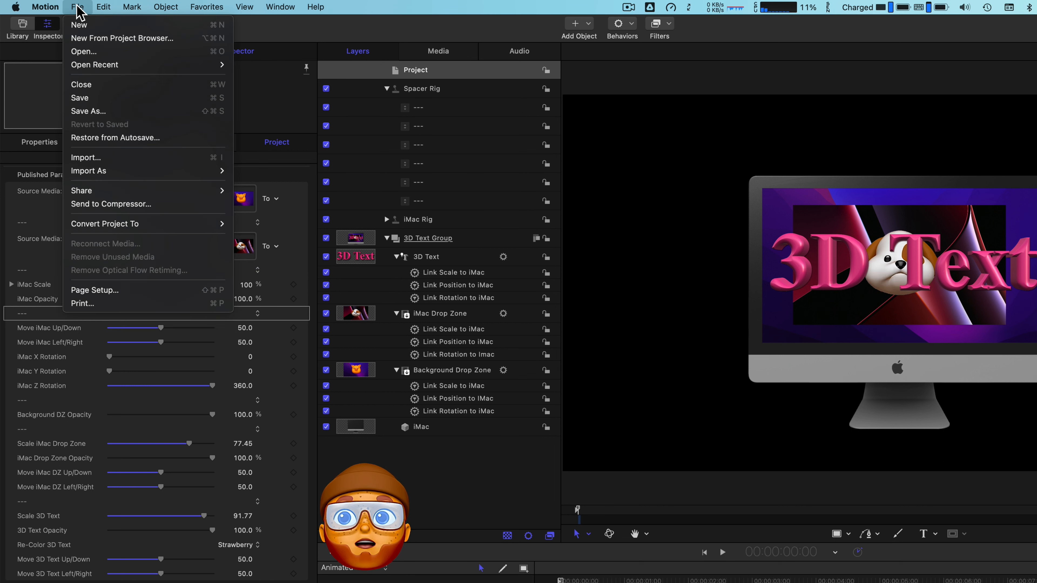
pyautogui.click(80, 111)
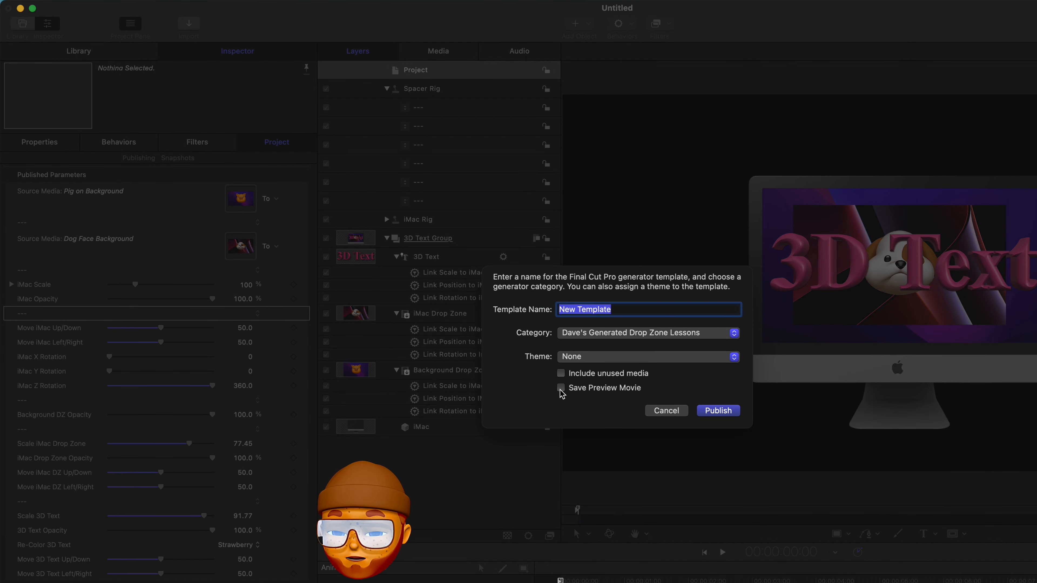
pyautogui.click(561, 388)
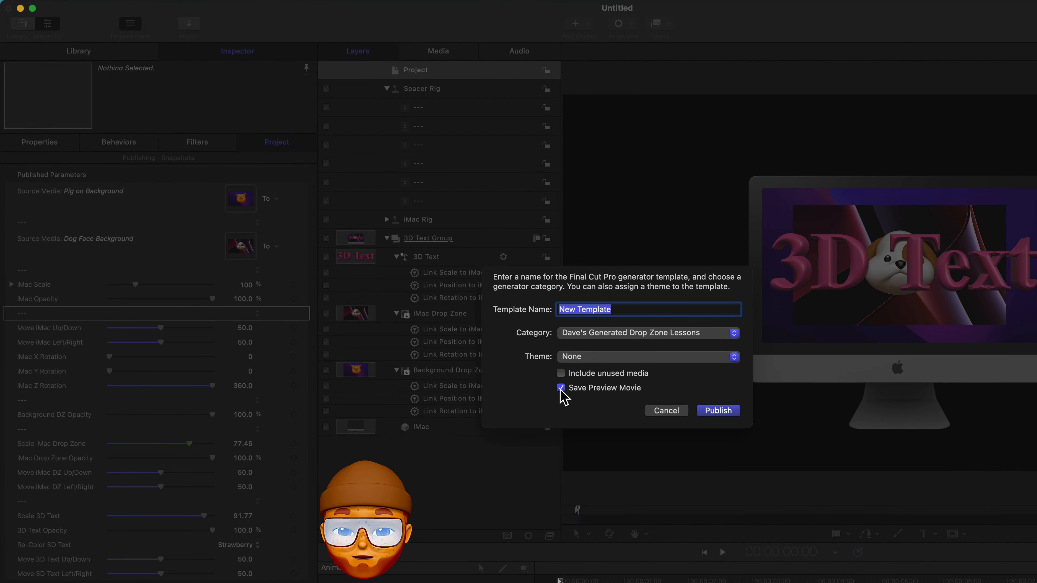
pyautogui.click(734, 338)
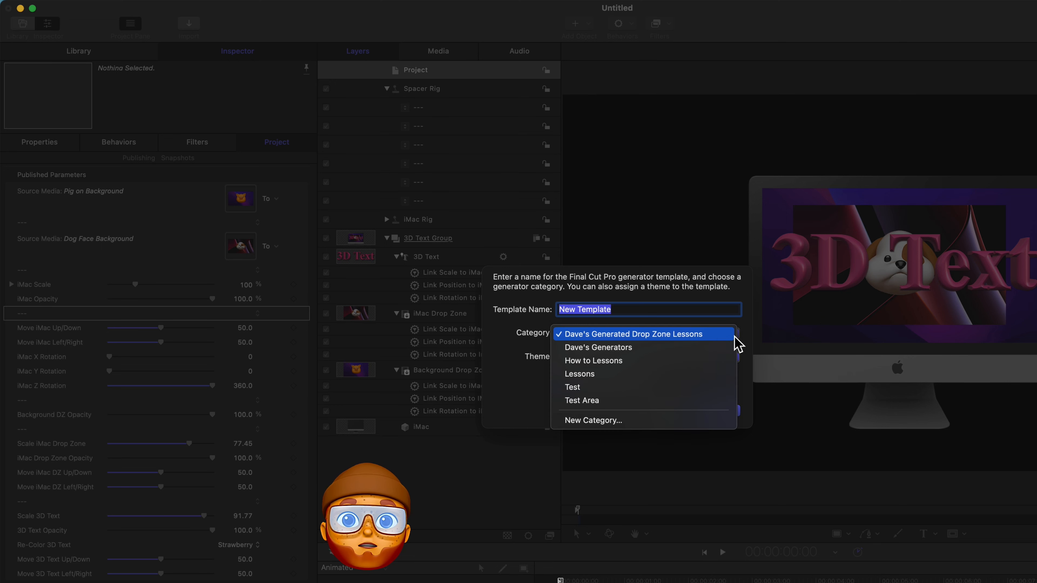
pyautogui.click(597, 403)
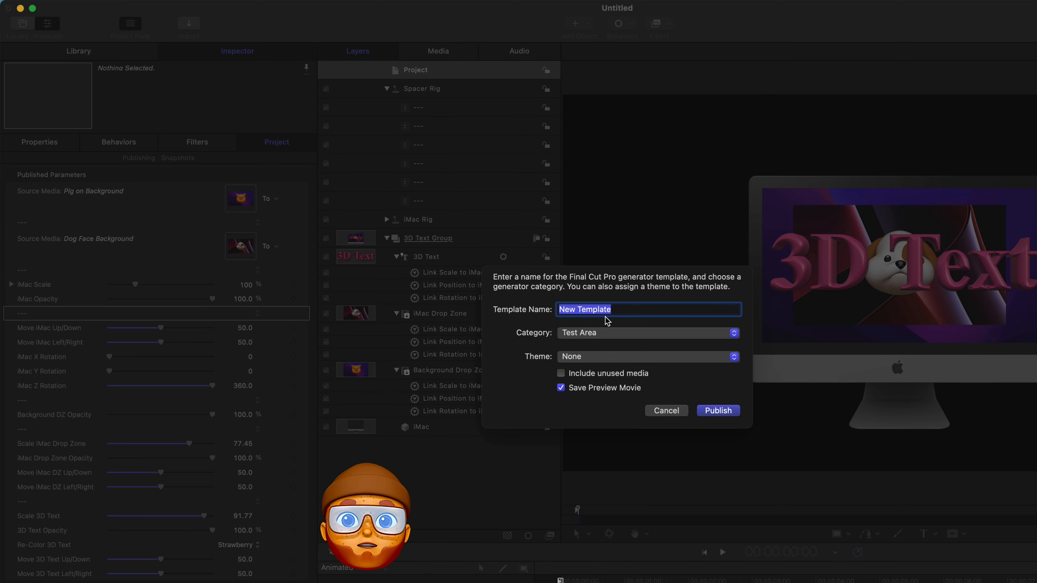
pyautogui.write('Test')
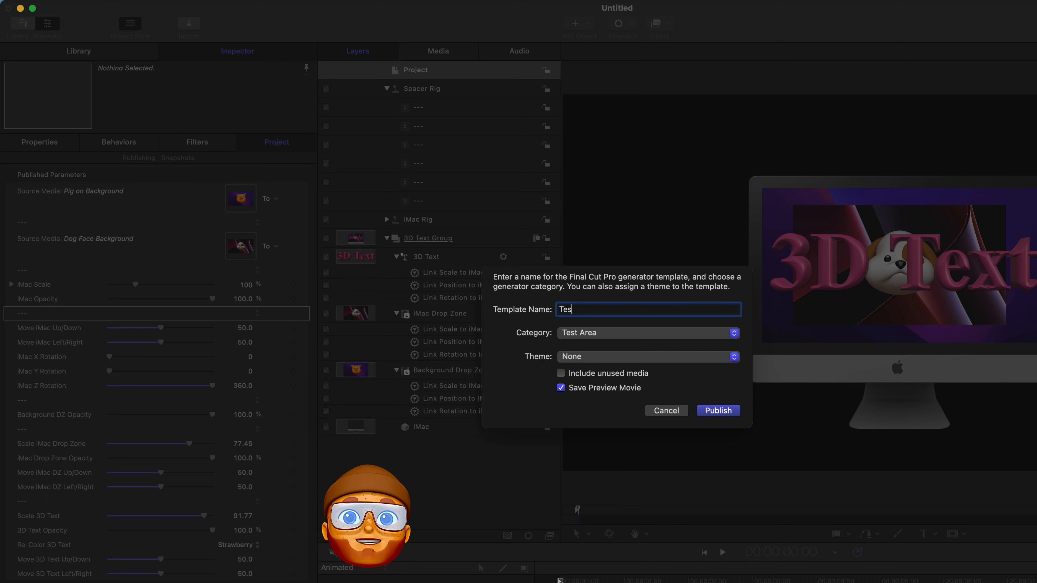
pyautogui.click(719, 410)
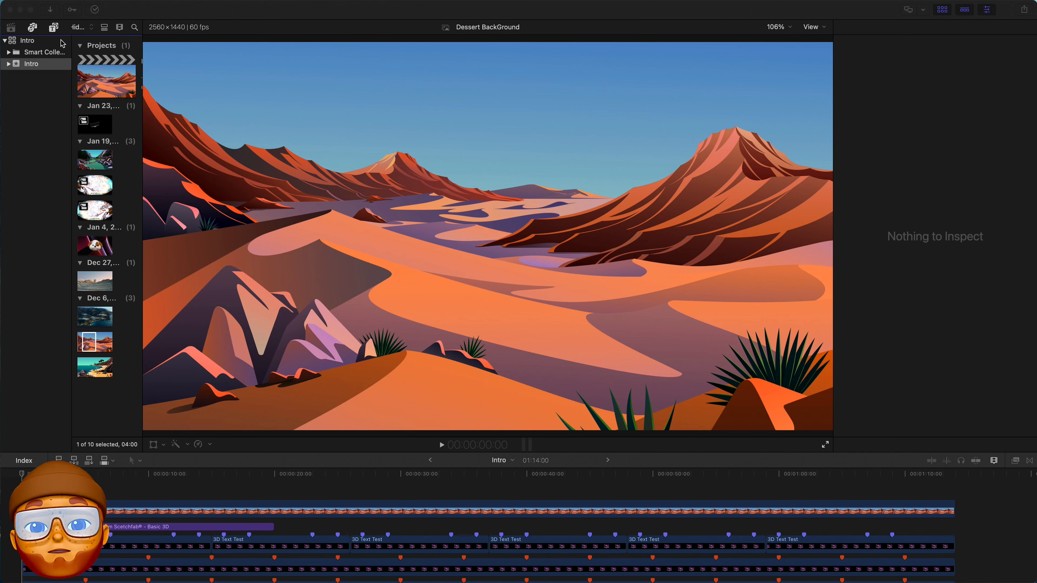
# Switch to Final Cut Pro and connect the Test generator from the Test Area category above the clips in the Intro timeline.
pyautogui.click(55, 27)
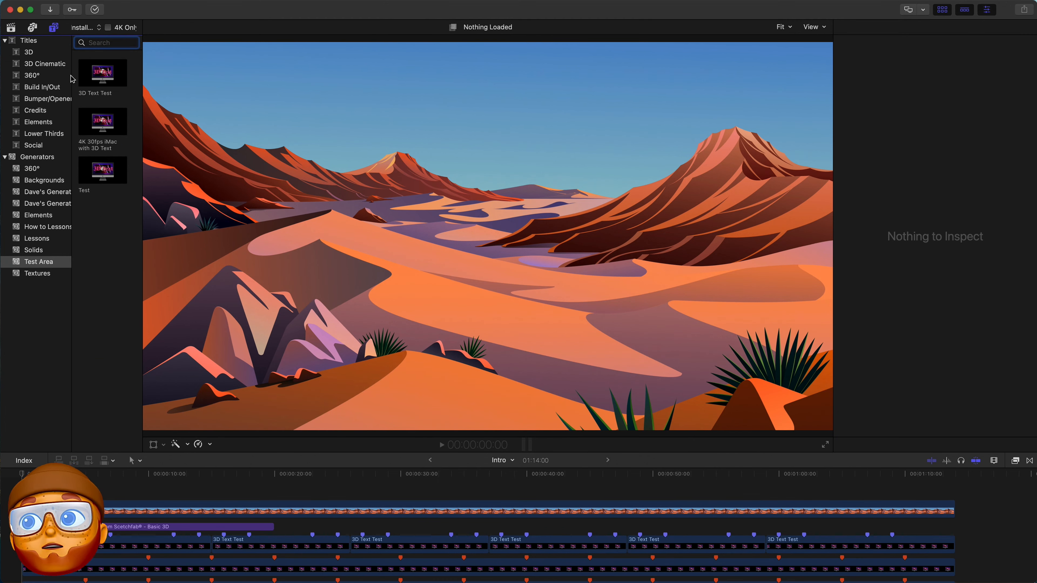
pyautogui.click(106, 167)
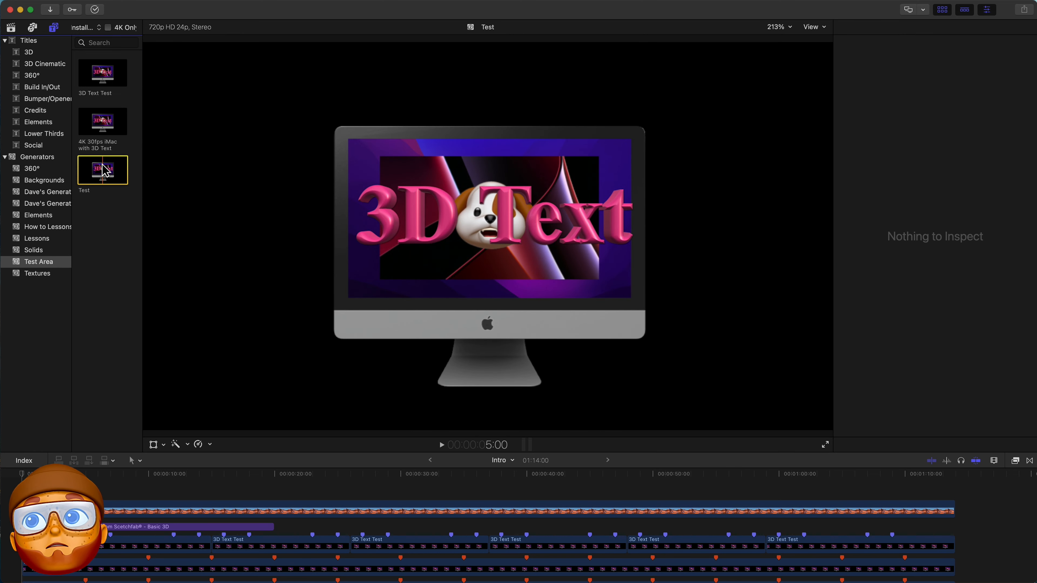
pyautogui.press('q')
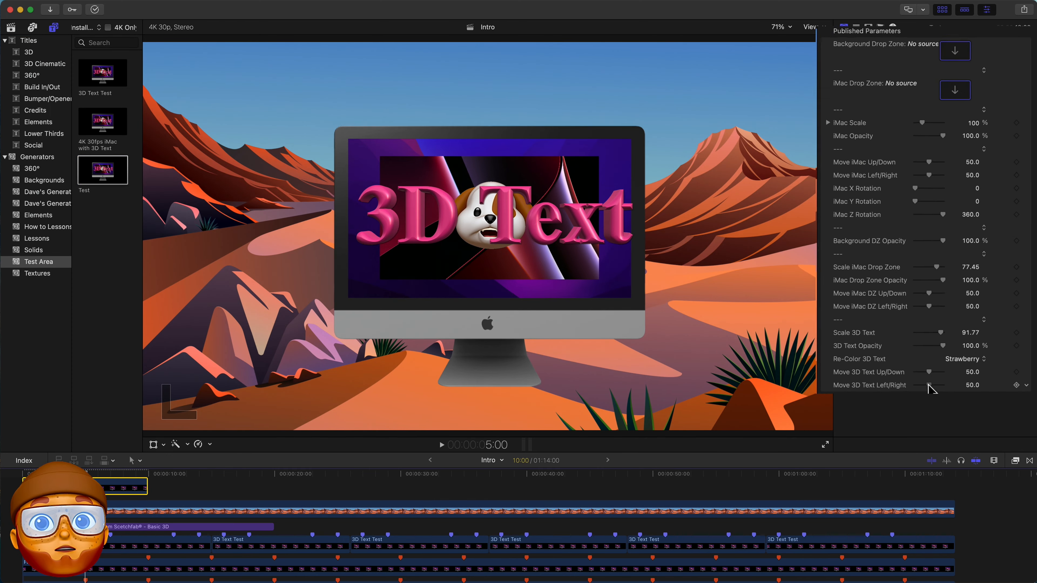
# Move the generator's 3D text to about 54.83 left/right and 48.48 up/down.
pyautogui.moveTo(936, 373); pyautogui.dragTo(938, 374)
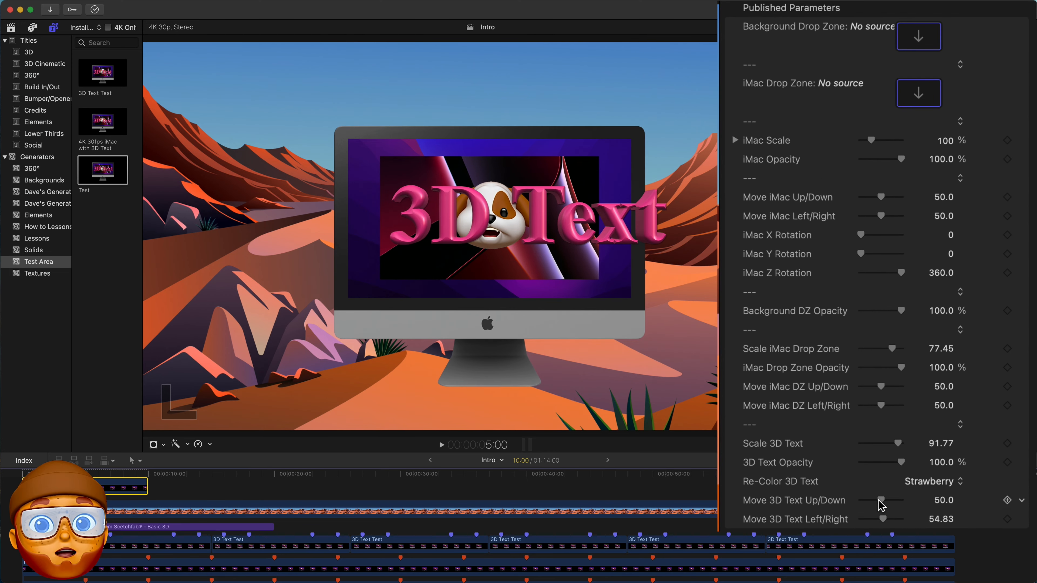
pyautogui.moveTo(881, 500); pyautogui.dragTo(876, 501)
pyautogui.moveTo(883, 496); pyautogui.dragTo(878, 496)
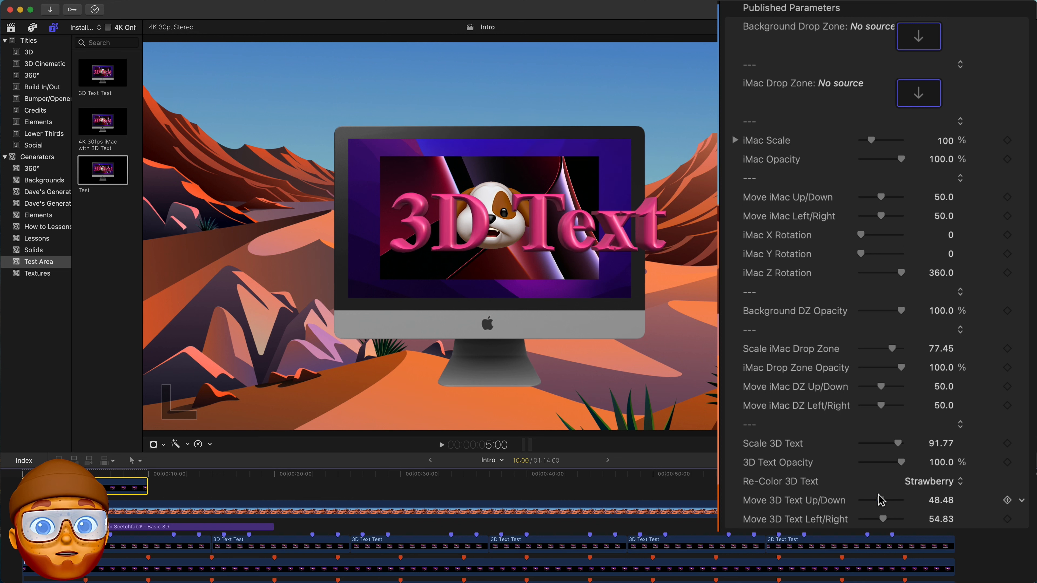
# Re-color the 3D text to Sky and scale it down to about 60.83.
pyautogui.click(914, 481)
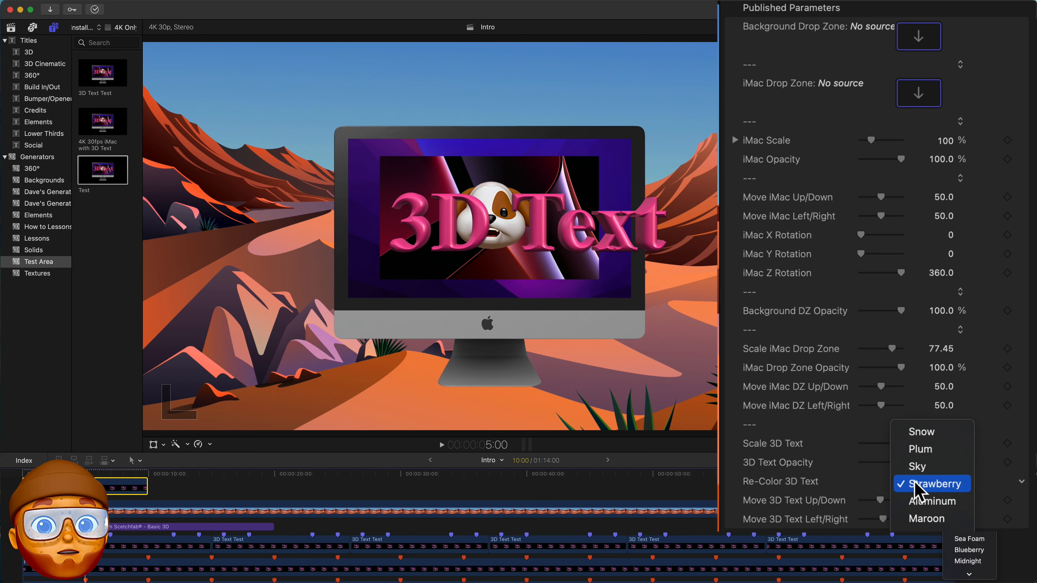
pyautogui.click(918, 466)
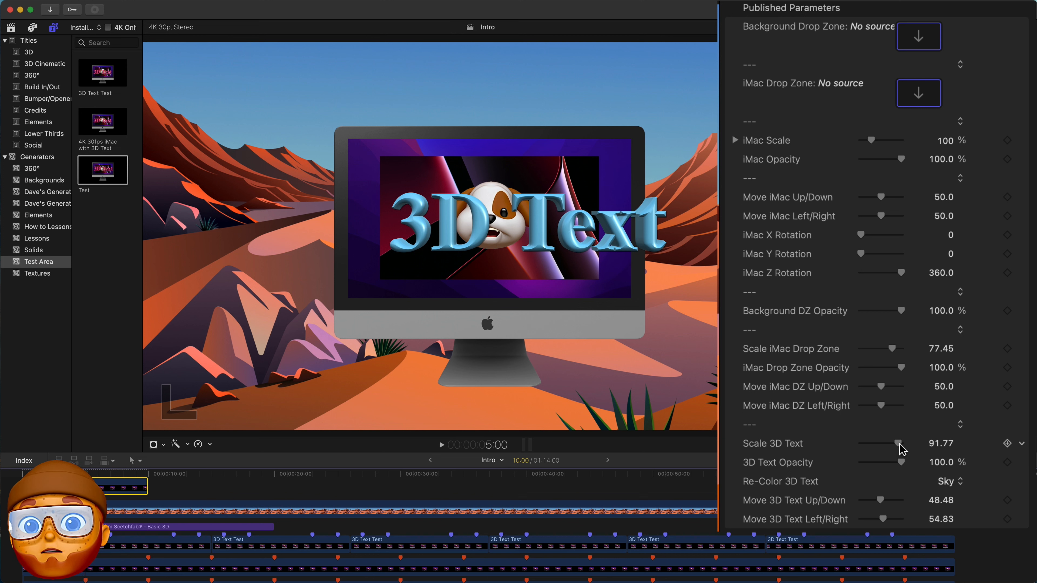
pyautogui.moveTo(899, 445); pyautogui.dragTo(887, 449)
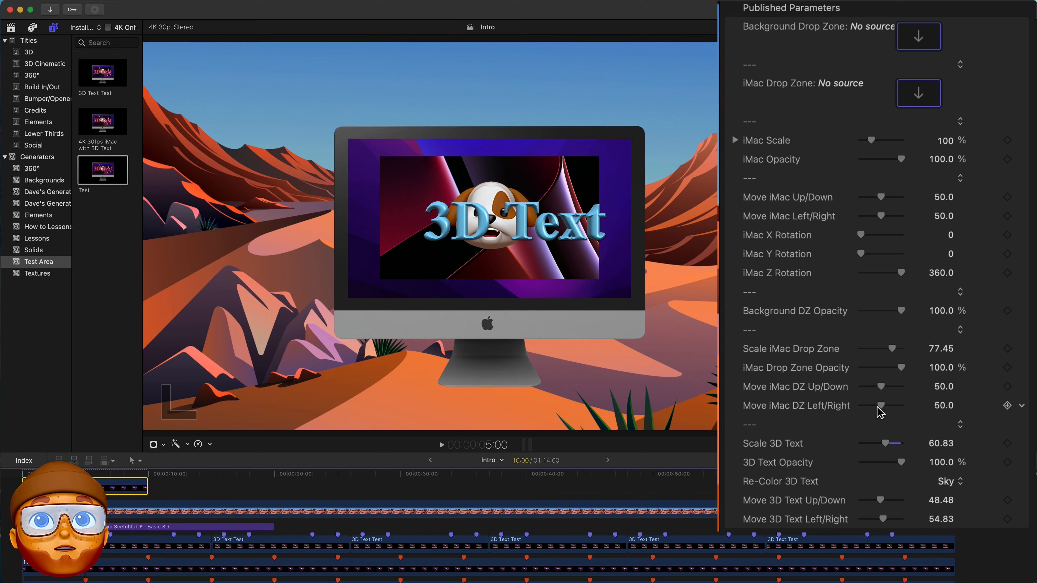
# Set the iMac drop zone to about 49.55 left/right, 43.83 up/down and scale 59.44, and try the background drop zone opacity.
pyautogui.moveTo(882, 408); pyautogui.dragTo(882, 390)
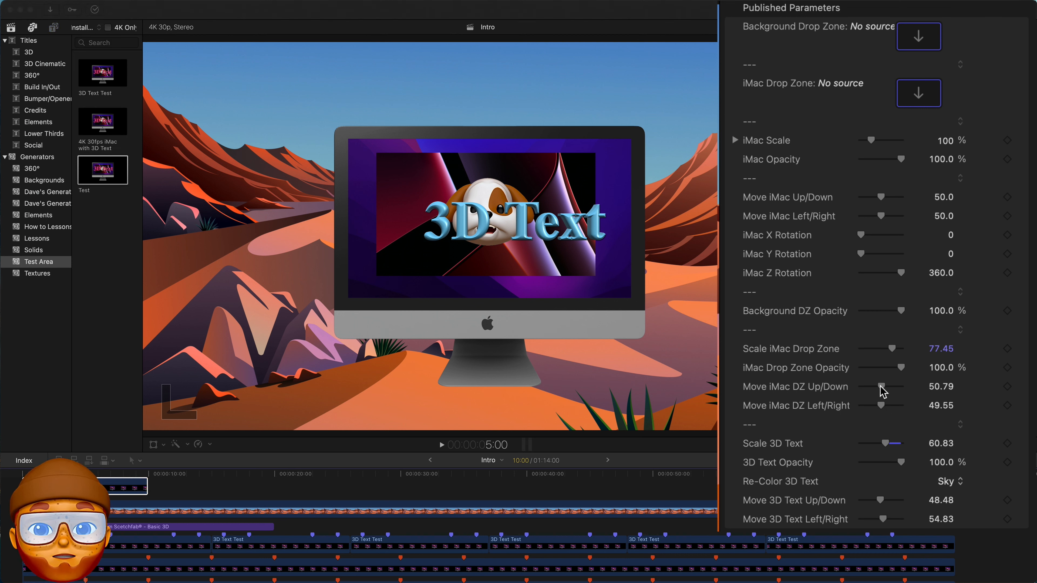
pyautogui.moveTo(882, 391); pyautogui.dragTo(884, 350)
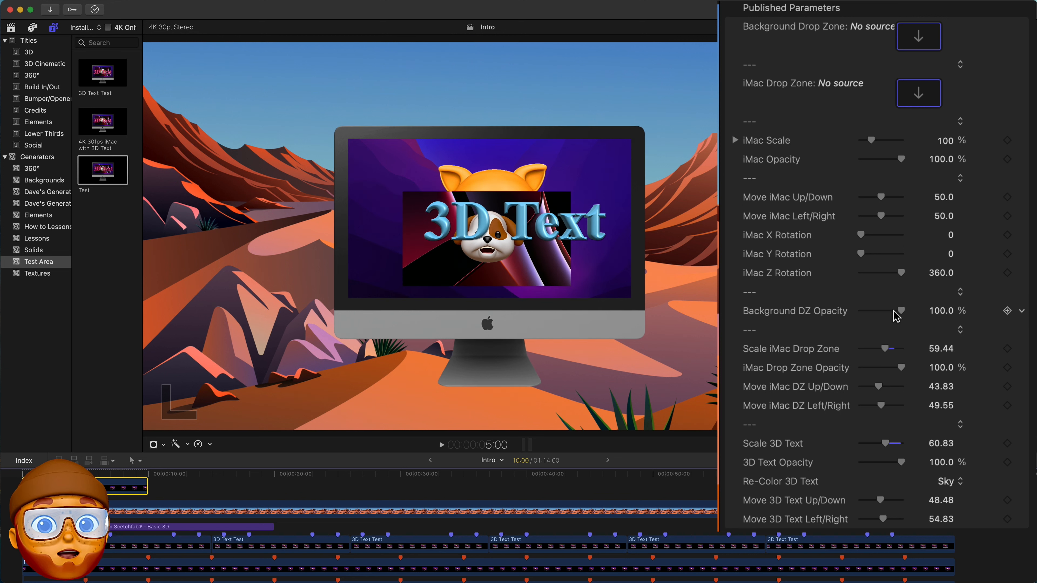
pyautogui.moveTo(905, 315); pyautogui.dragTo(945, 320)
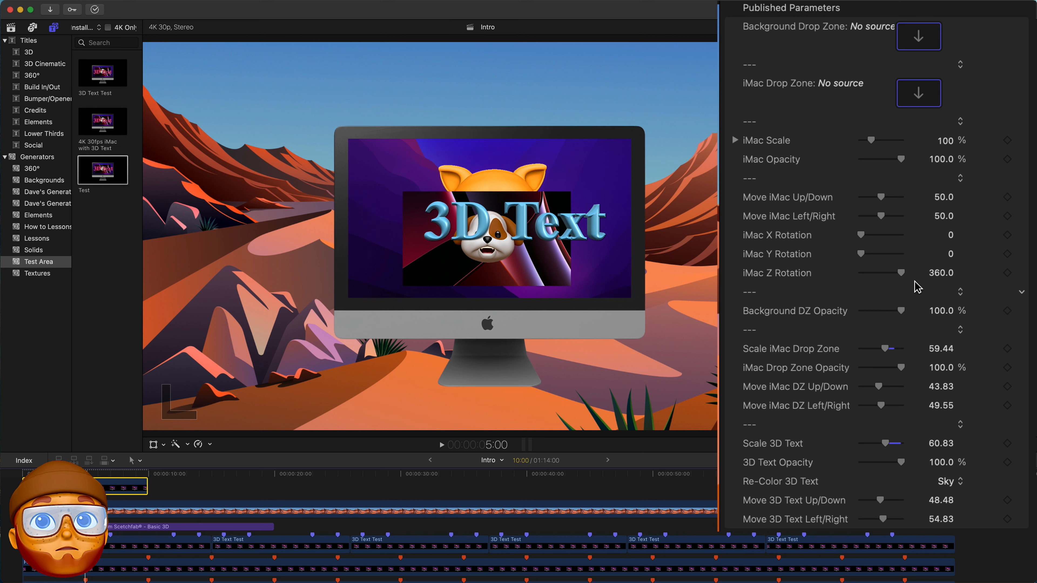
# Rotate the iMac to 0 in Z and 360 in Y and X, and move it to about 38.17 left/right and 68.13 up/down.
pyautogui.moveTo(898, 274)
pyautogui.mouseDown()
pyautogui.moveTo(849, 281)
pyautogui.moveTo(863, 256)
pyautogui.moveTo(911, 261)
pyautogui.mouseUp()
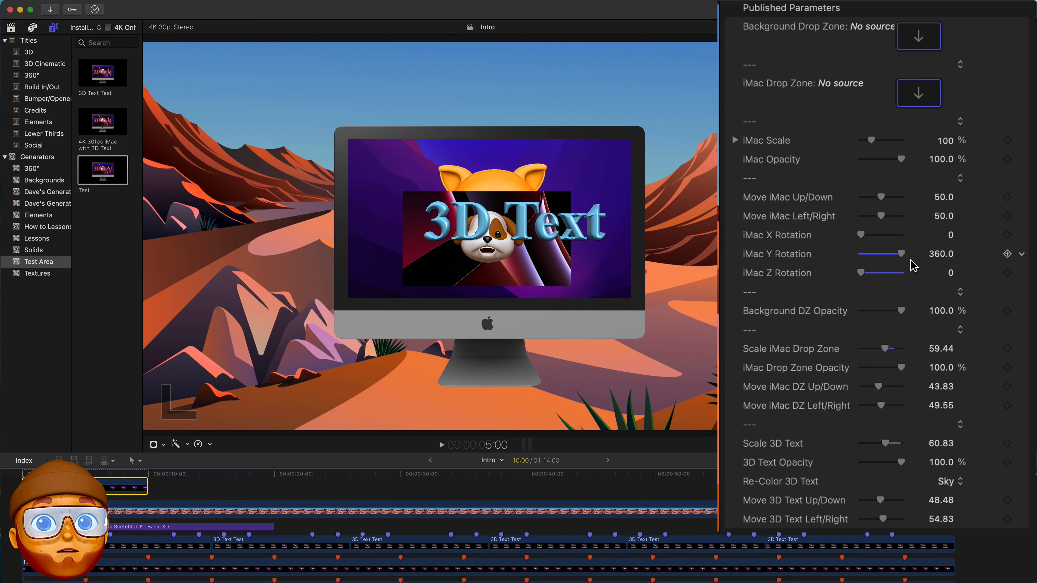
pyautogui.moveTo(861, 236); pyautogui.dragTo(912, 241)
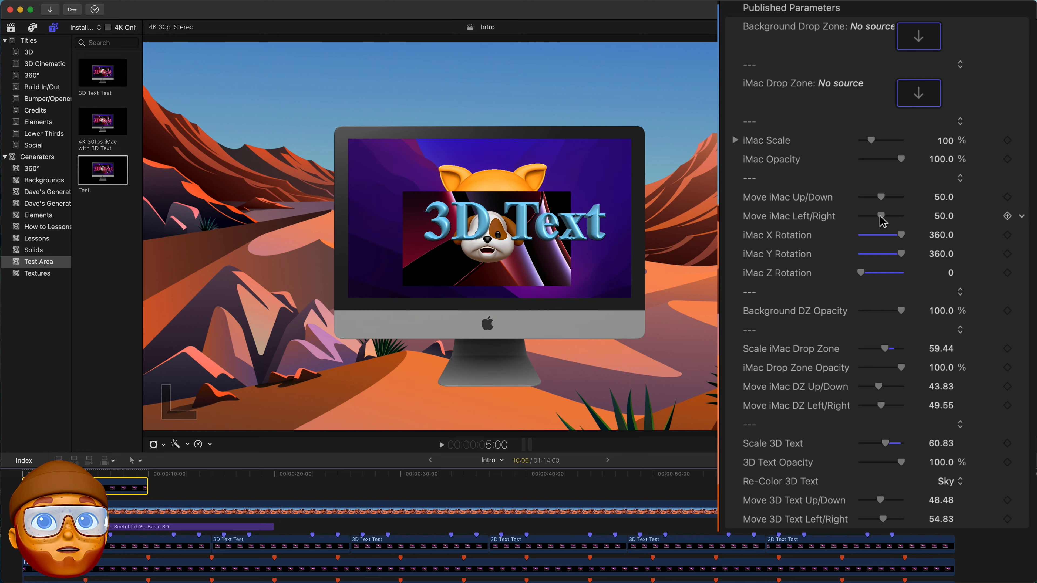
pyautogui.moveTo(880, 216); pyautogui.dragTo(888, 202)
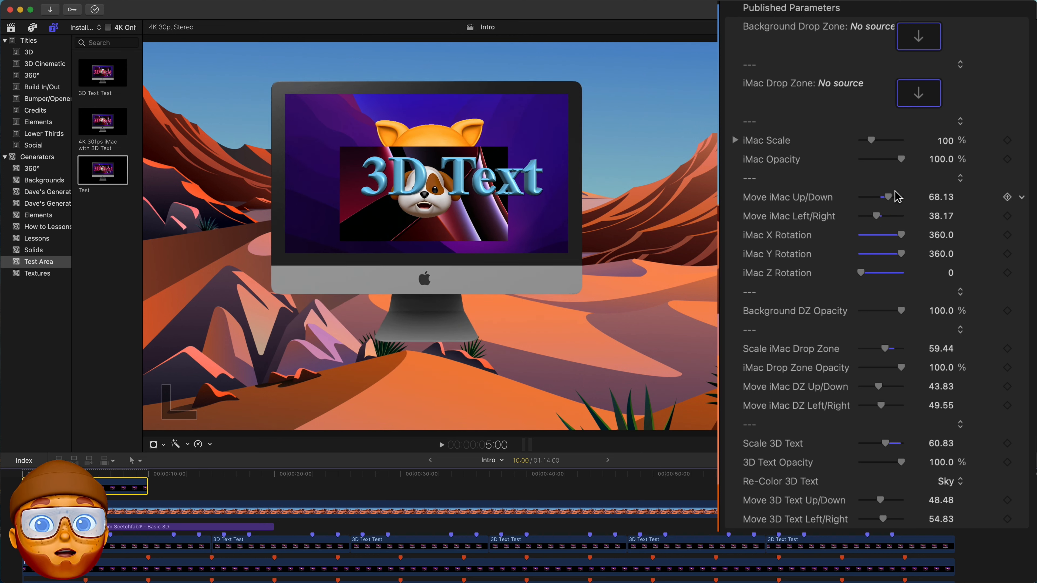
# Scale the generator's iMac to 120% and fill the background drop zone with the beach landscape clip.
pyautogui.moveTo(903, 159); pyautogui.dragTo(876, 148)
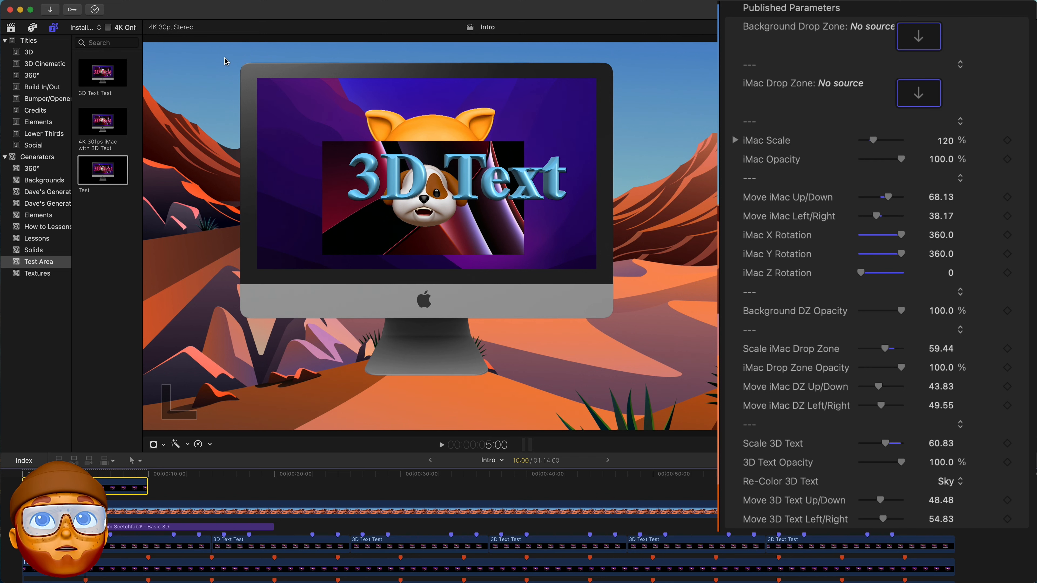
pyautogui.click(11, 28)
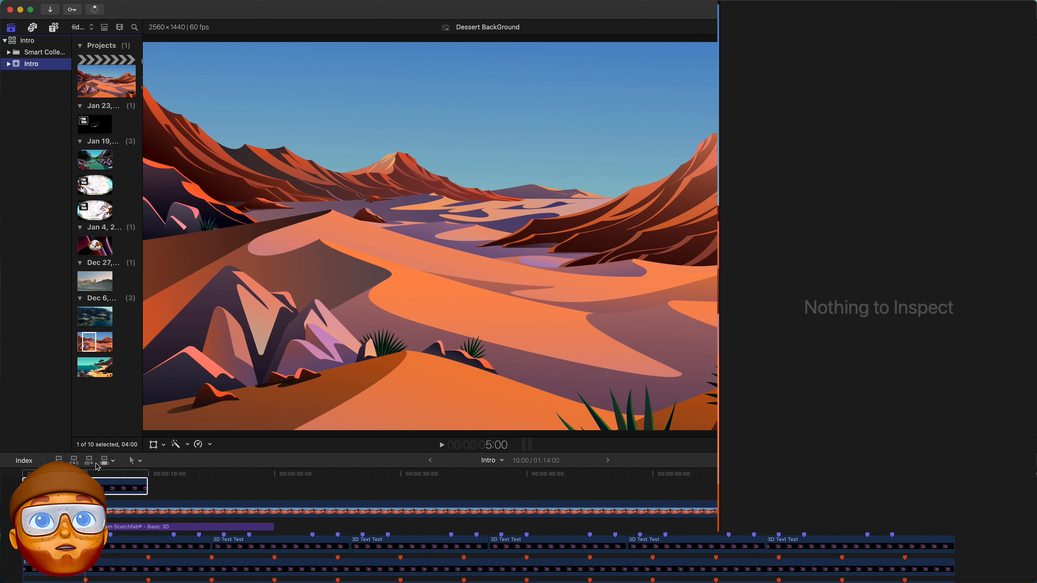
pyautogui.click(98, 484)
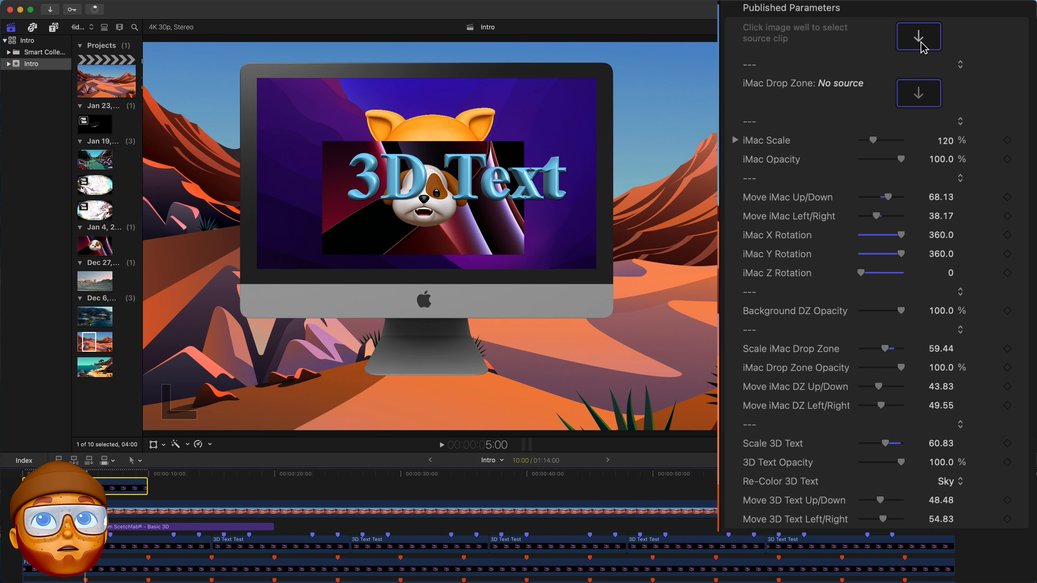
pyautogui.click(923, 47)
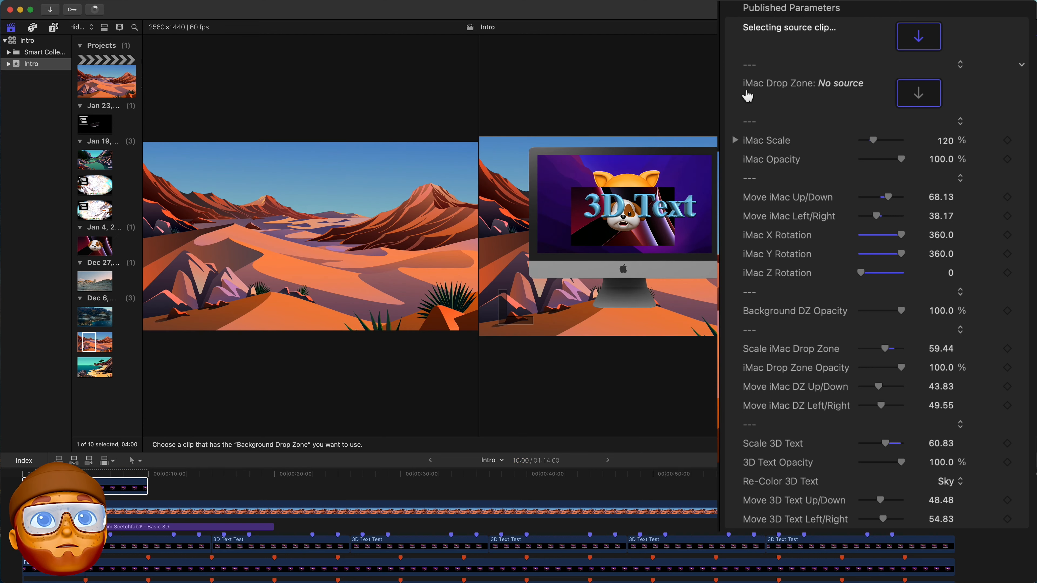
pyautogui.click(77, 371)
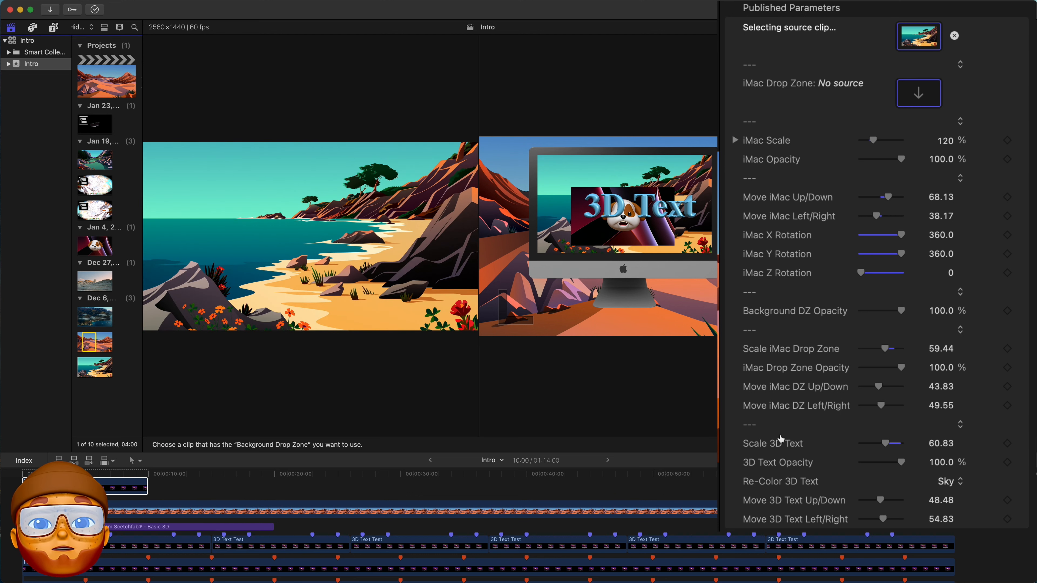
pyautogui.click(794, 444)
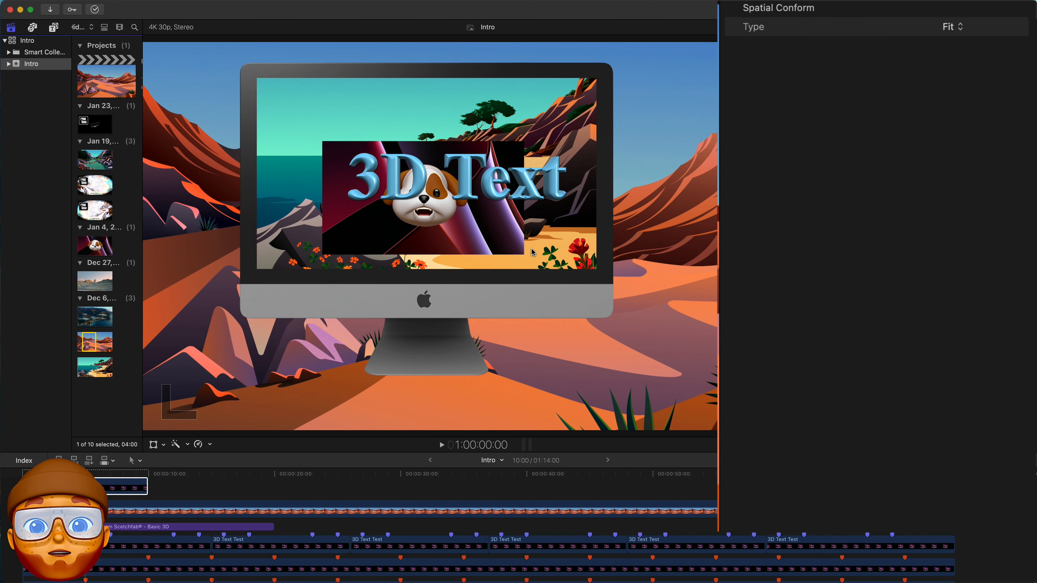
pyautogui.click(521, 271)
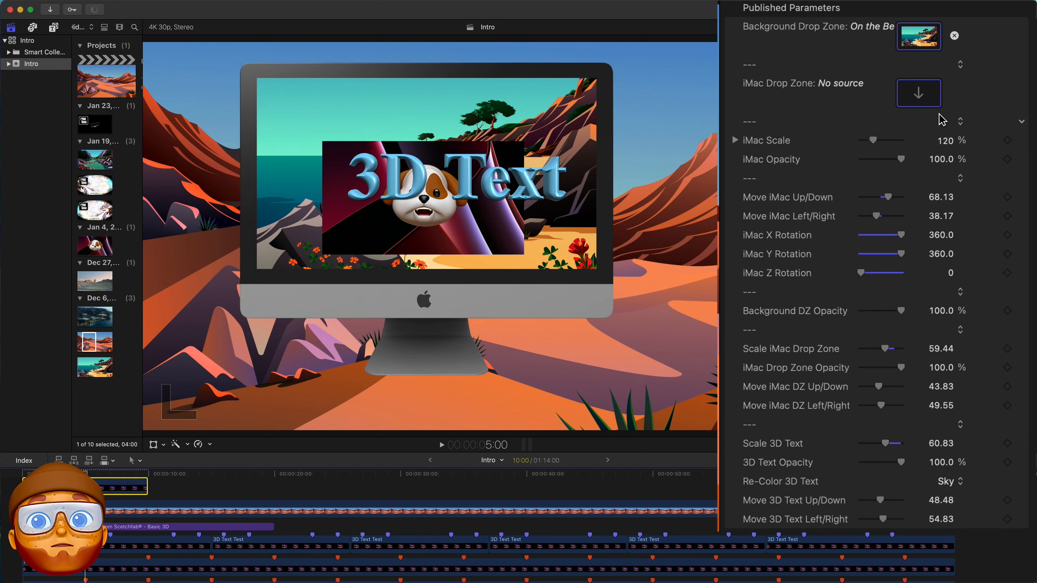
# Fill the iMac drop zone with the Bugs Bunny cartoon clip.
pyautogui.click(918, 98)
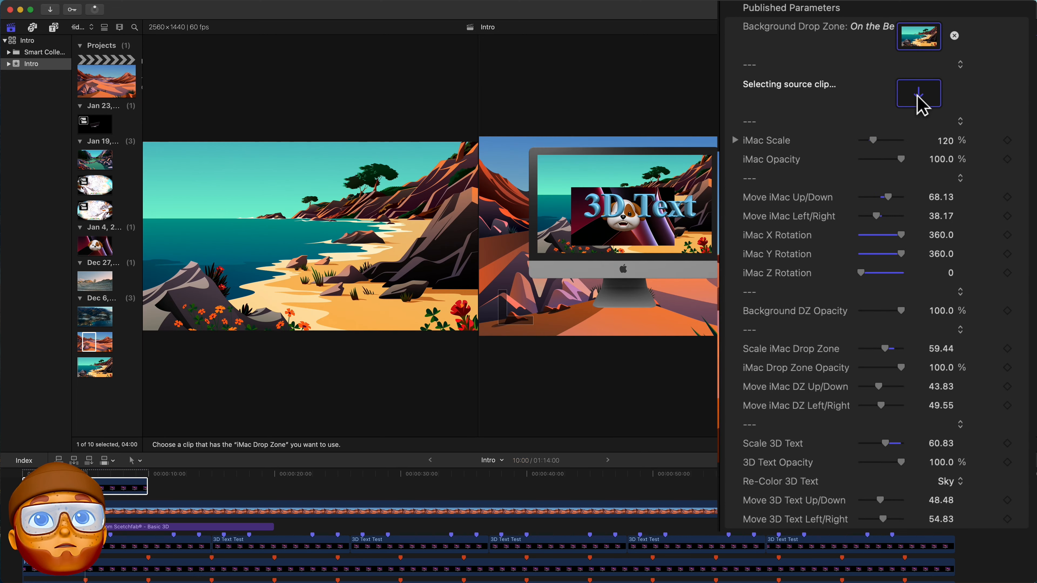
pyautogui.click(78, 185)
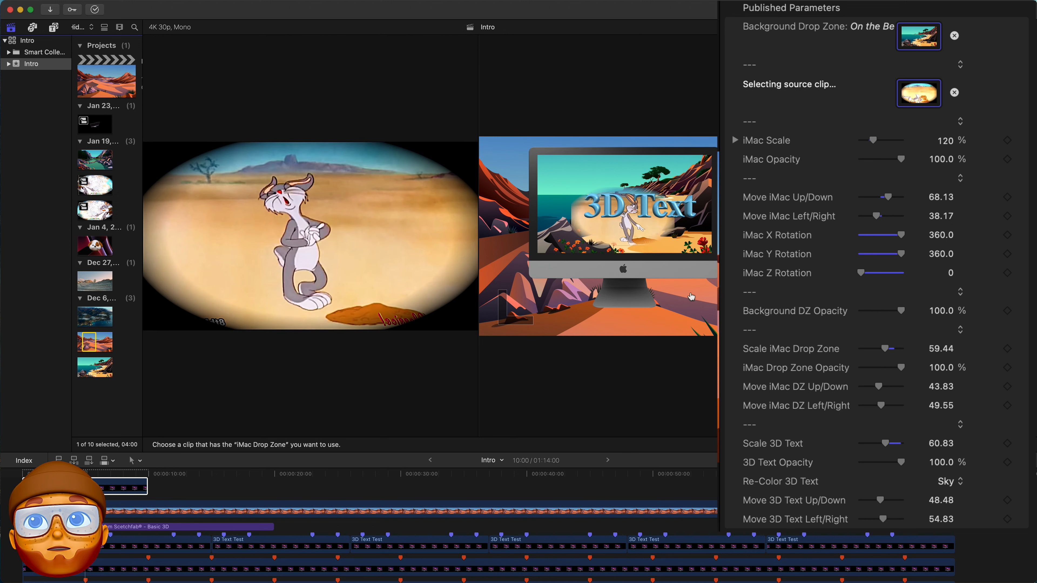
pyautogui.click(796, 444)
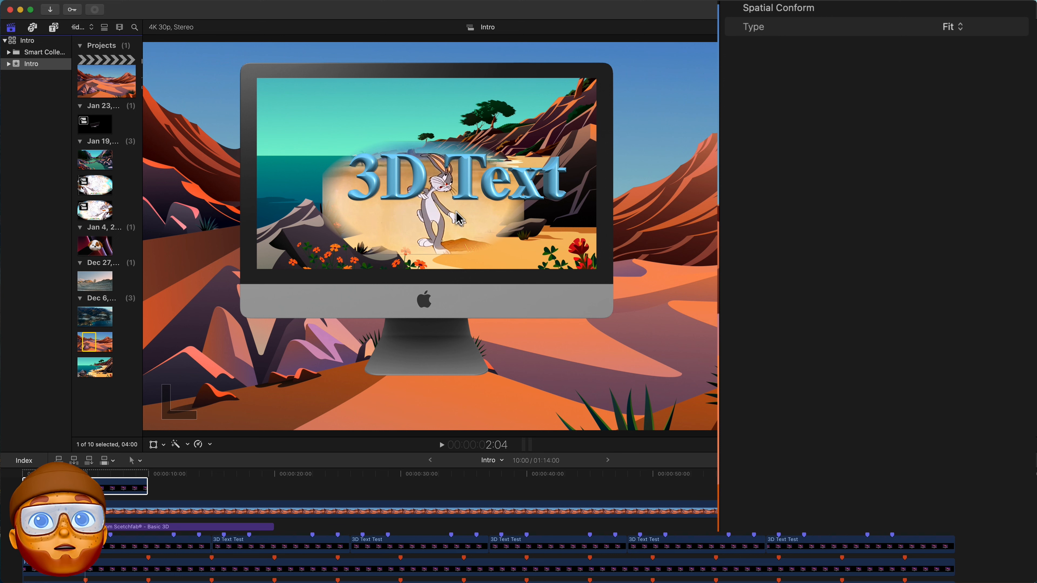
# Delete the test generator clip from the start of the timeline.
pyautogui.click(130, 484)
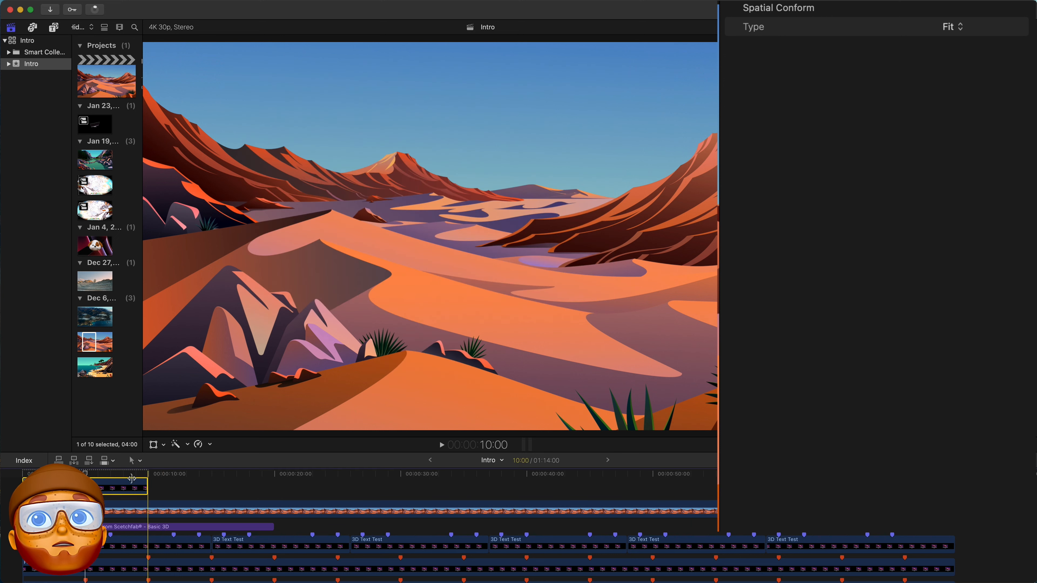
pyautogui.press('Delete')
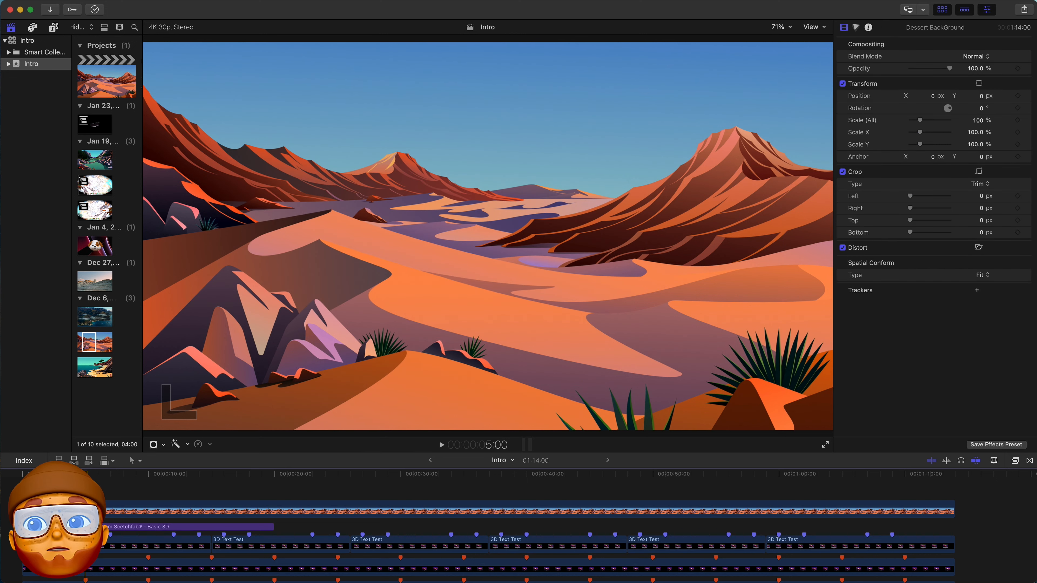
# Disable the full-length desert background clip above the rig clips and play the intro full screen from the start.
pyautogui.press('Home')
pyautogui.click(34, 509)
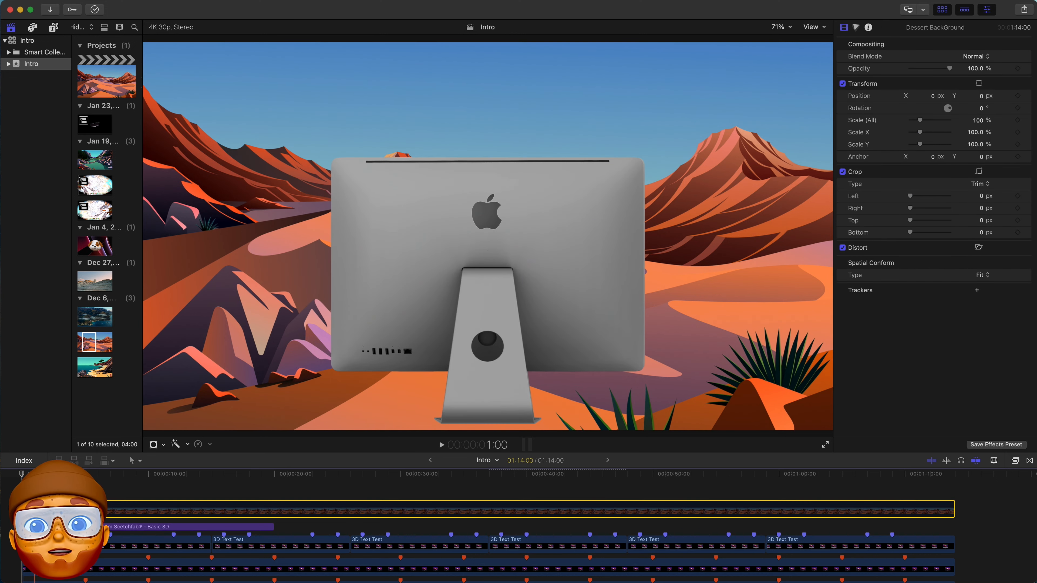
pyautogui.click(825, 445)
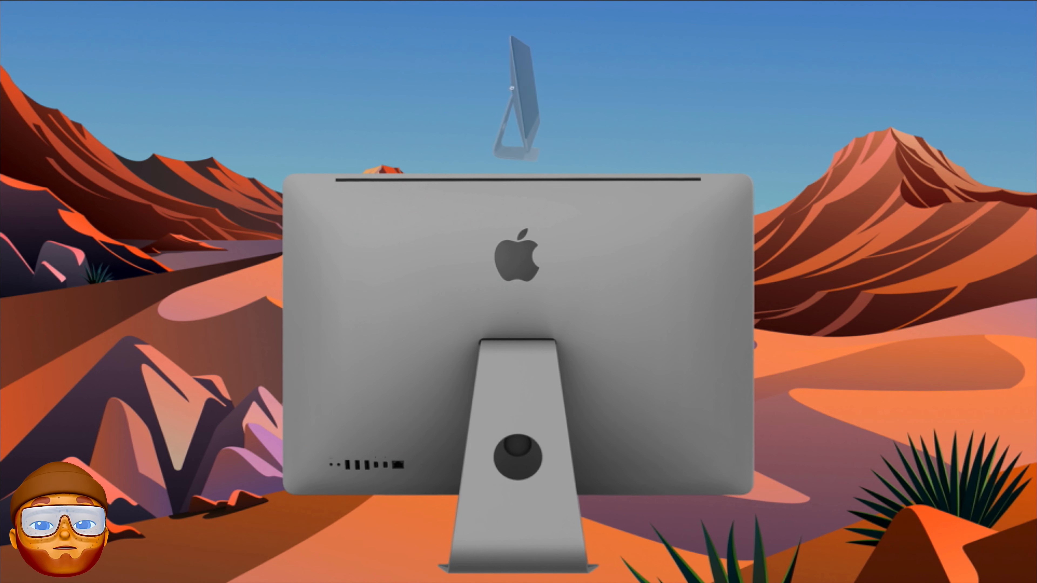